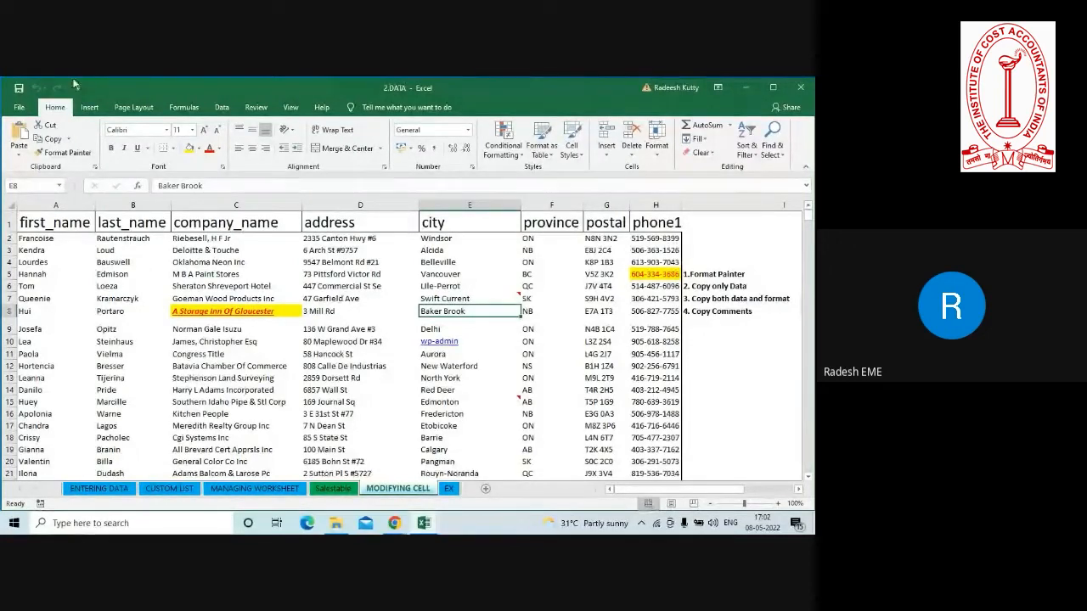
# View the Office account and product information and return to the worksheet.
pyautogui.click(18, 108)
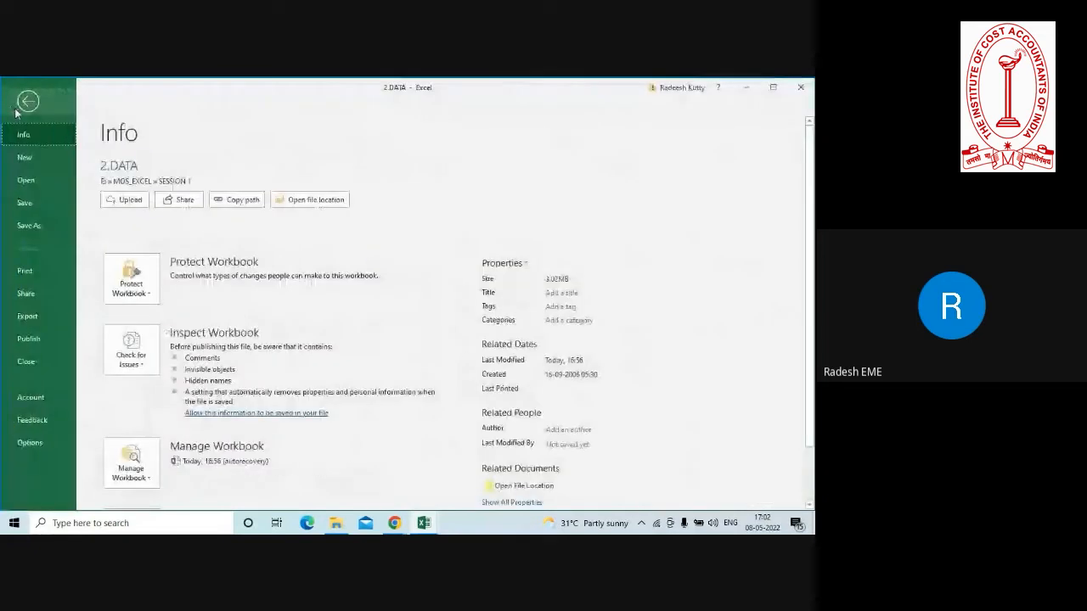
pyautogui.click(30, 397)
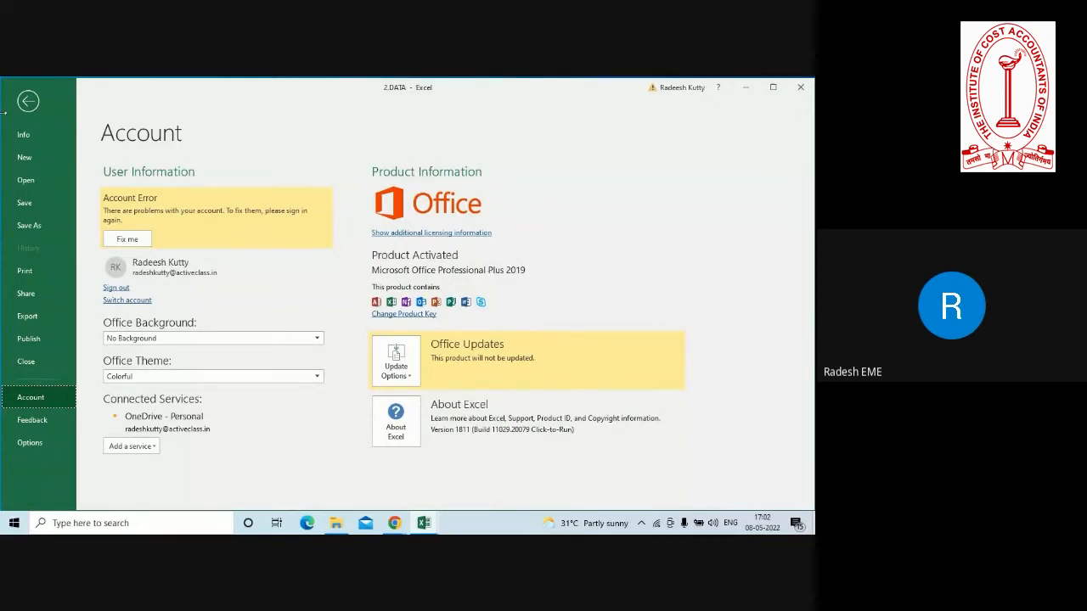
pyautogui.click(28, 105)
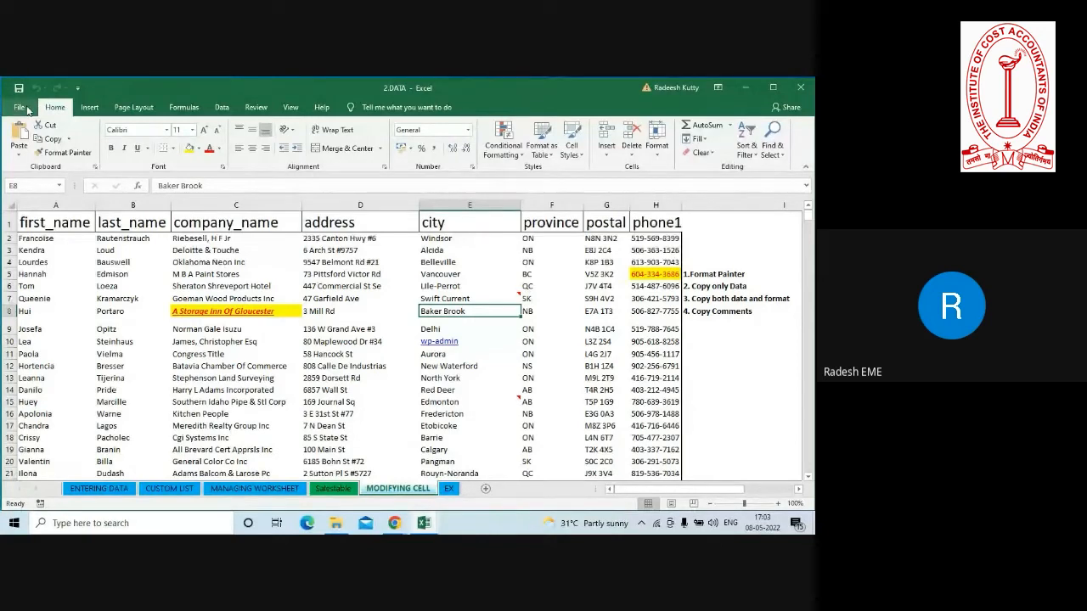
# Open the Excel options and review the Advanced, Ease of Access and Language settings.
pyautogui.click(23, 109)
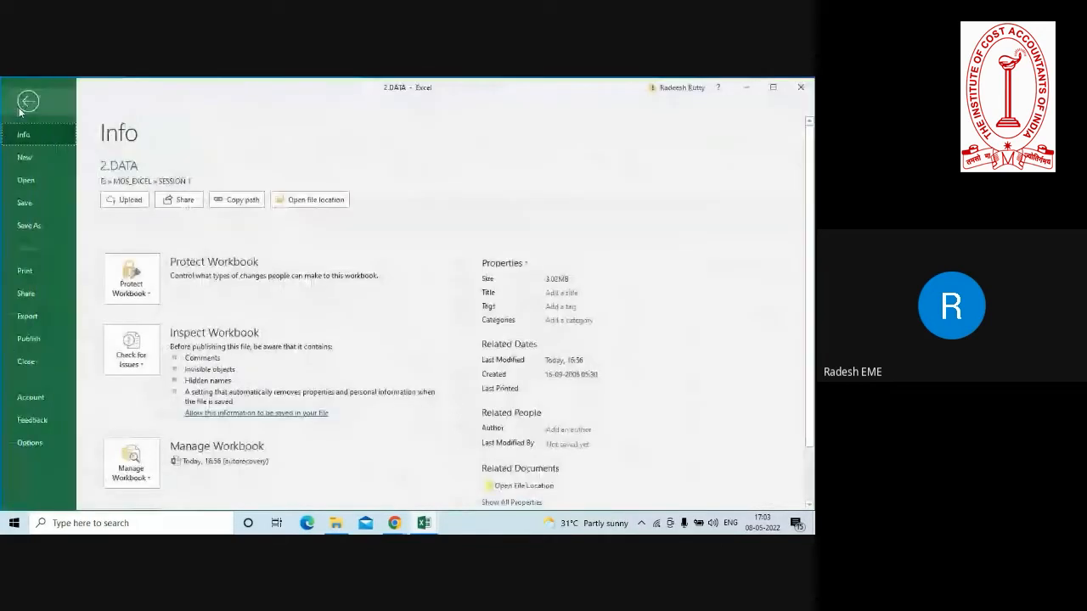
pyautogui.click(37, 444)
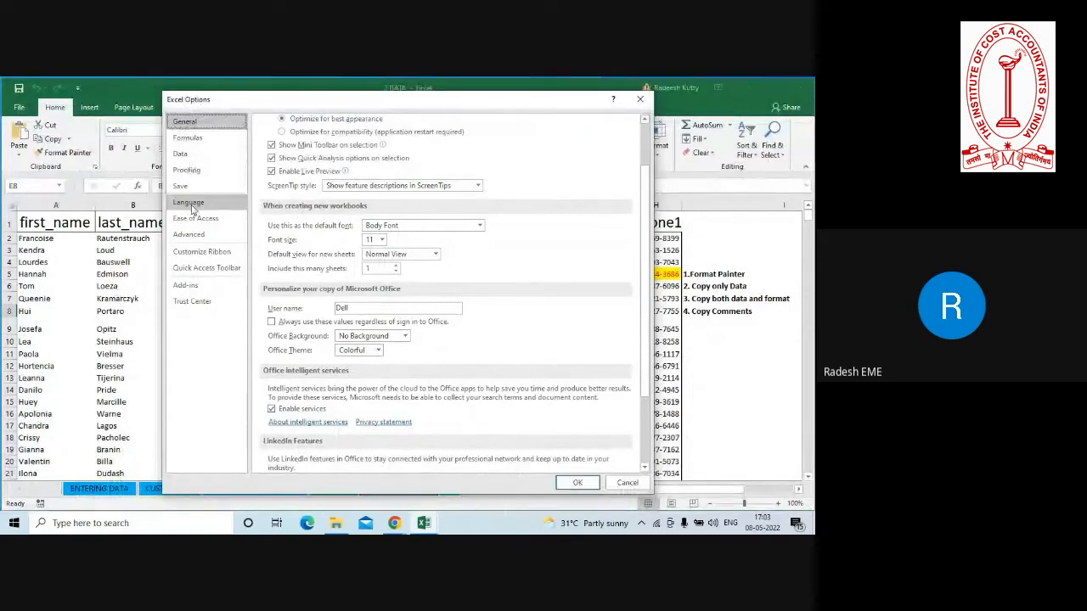
pyautogui.click(188, 239)
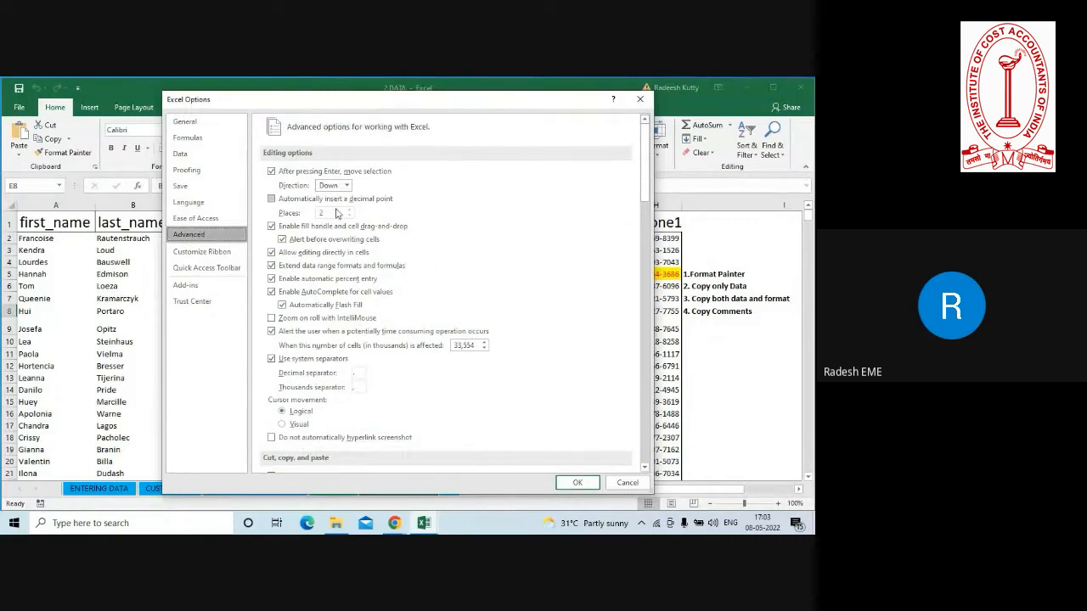
pyautogui.click(187, 219)
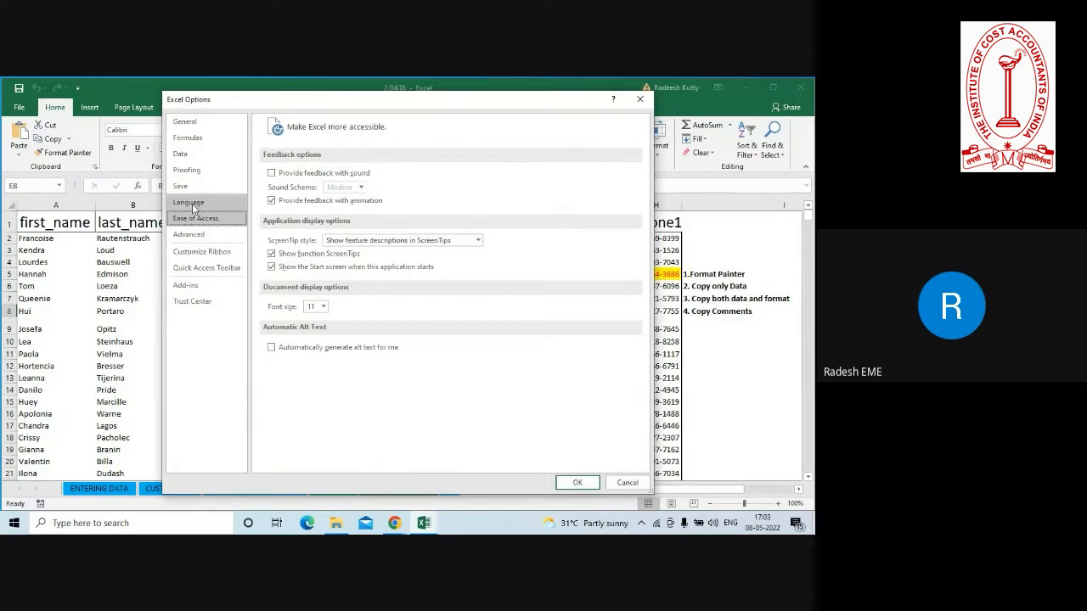
pyautogui.click(192, 203)
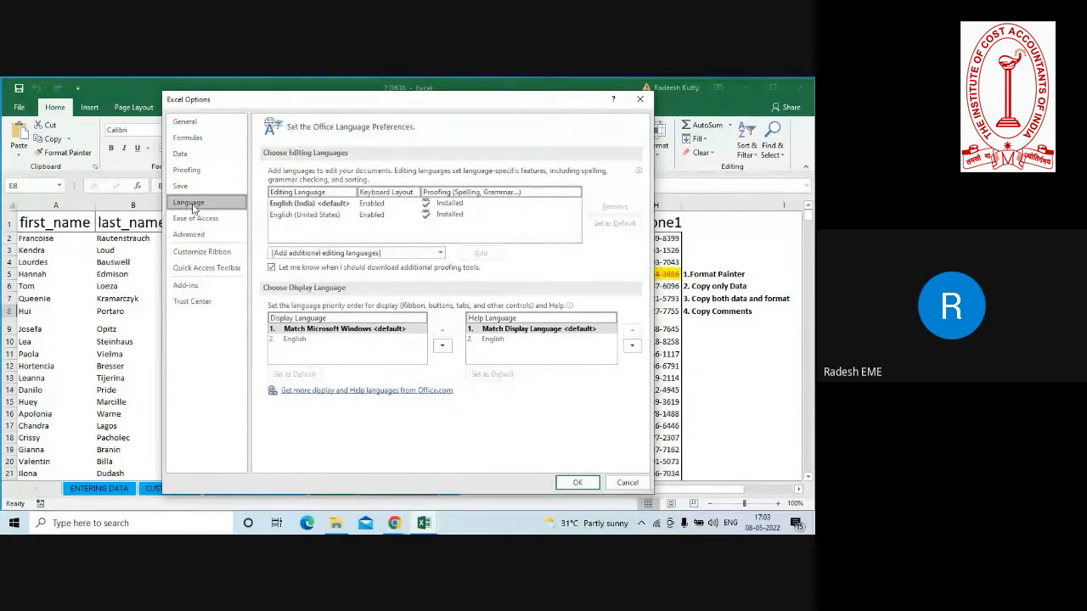
# Open the custom list editor from the Advanced settings, look over the existing lists, and close the options.
pyautogui.click(184, 238)
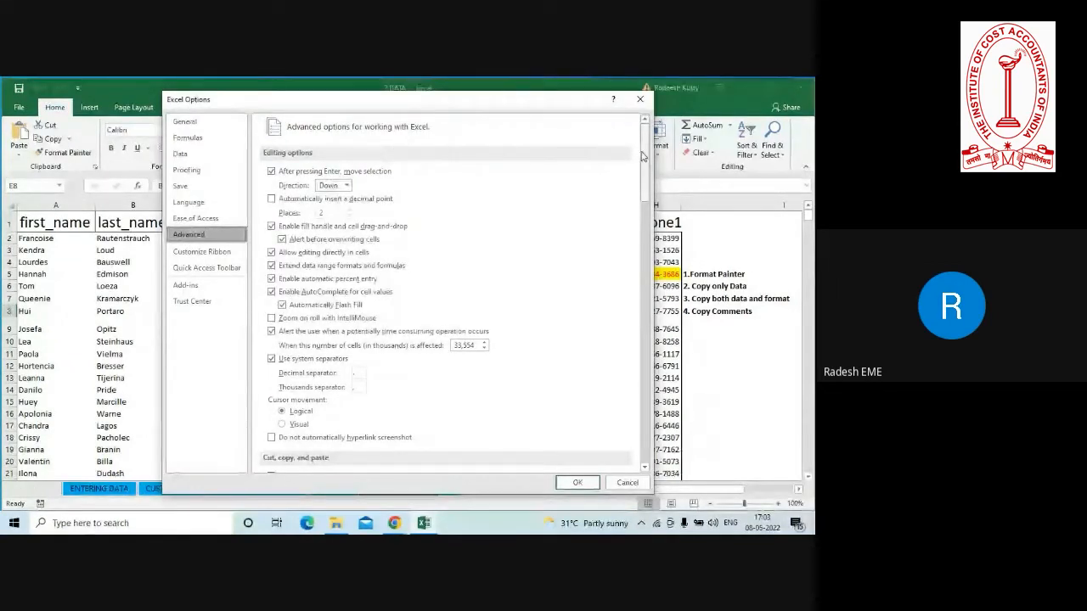
pyautogui.moveTo(645, 155); pyautogui.dragTo(654, 428)
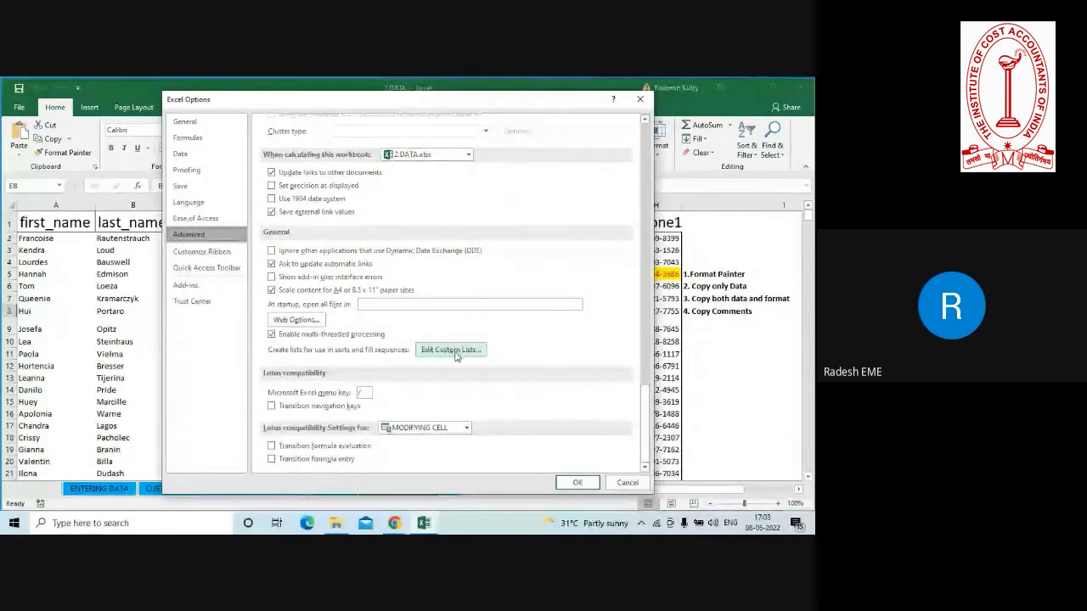
pyautogui.press('Escape')
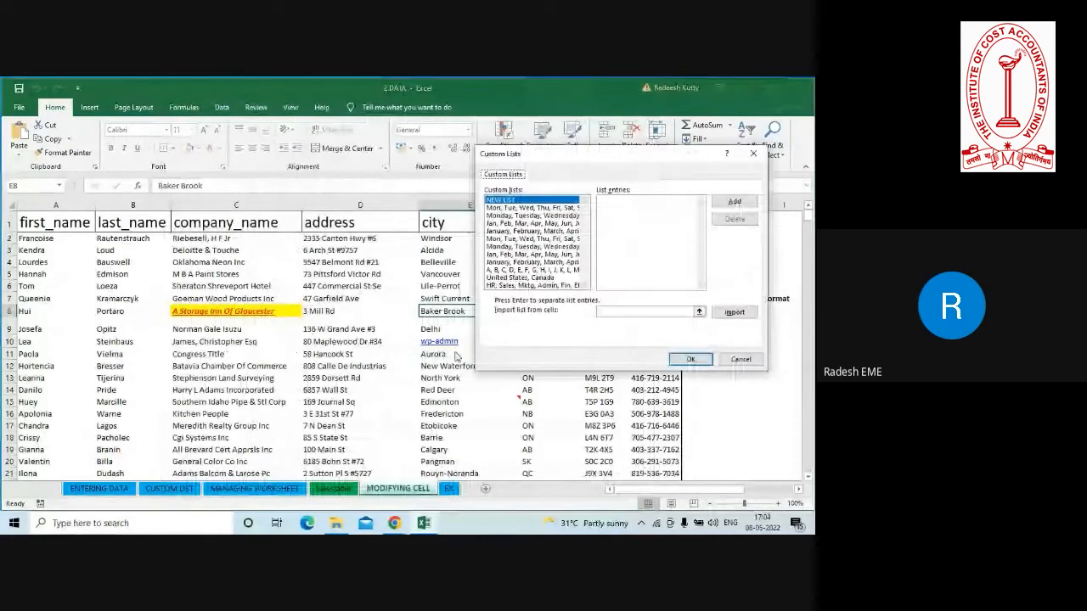
pyautogui.click(616, 207)
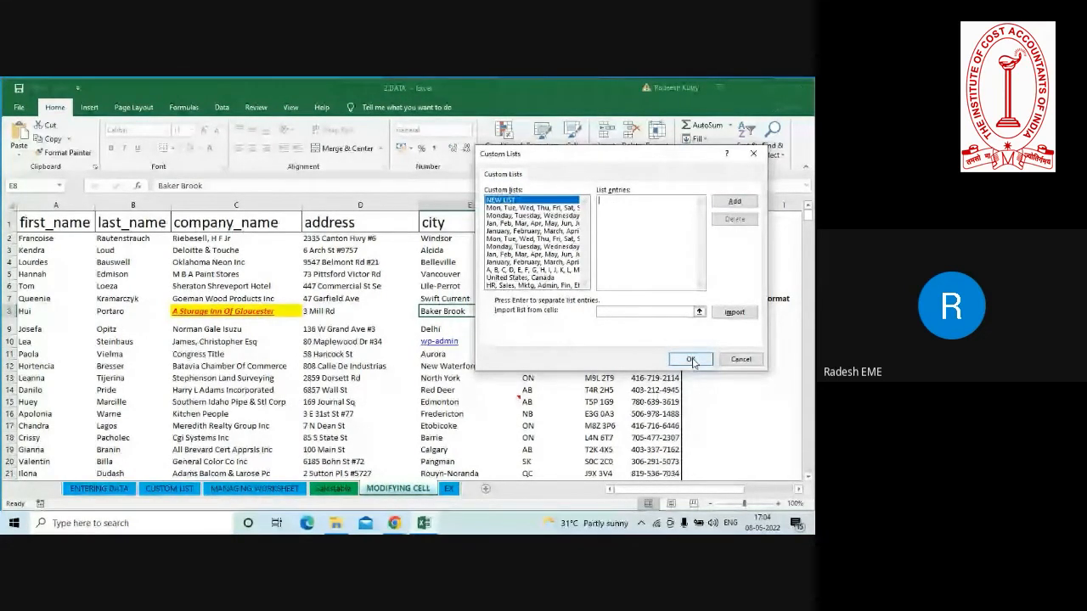
pyautogui.click(690, 359)
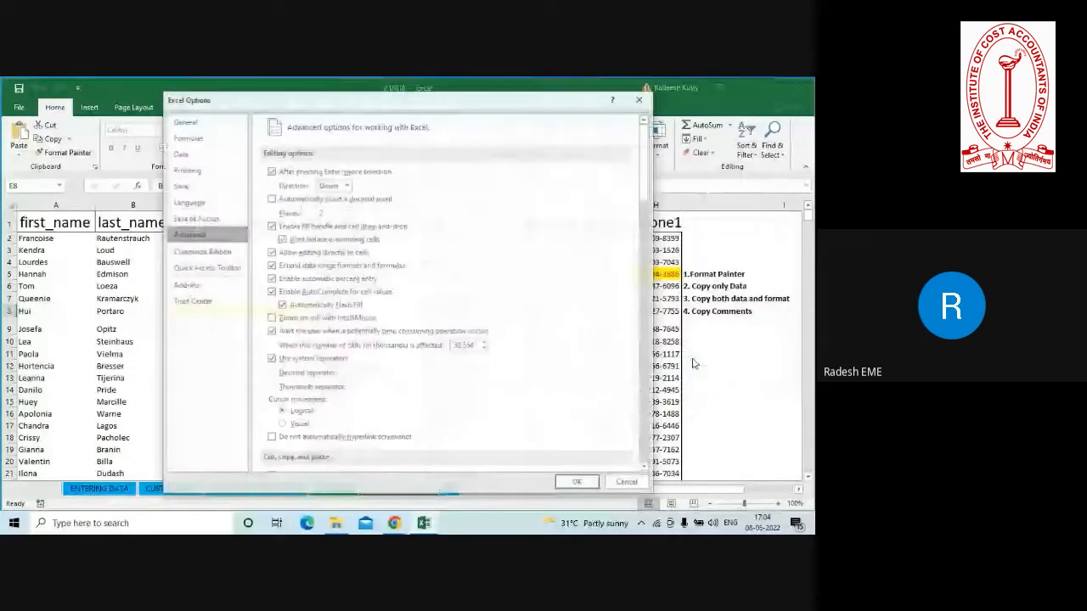
pyautogui.press('Return')
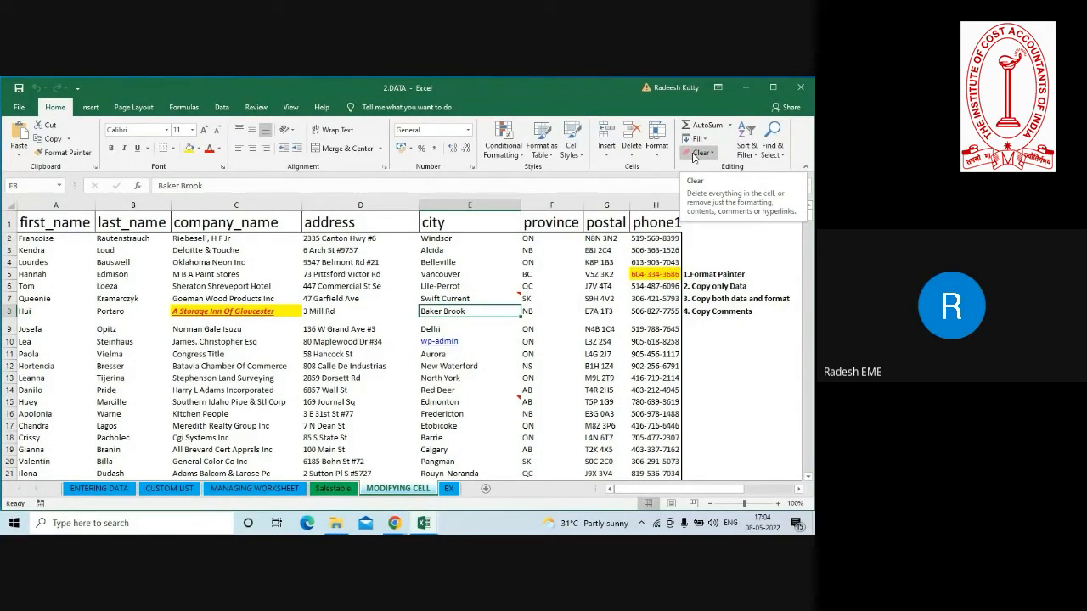
# Try to add the Clear command to the Quick Access Toolbar.
pyautogui.rightClick(693, 156)
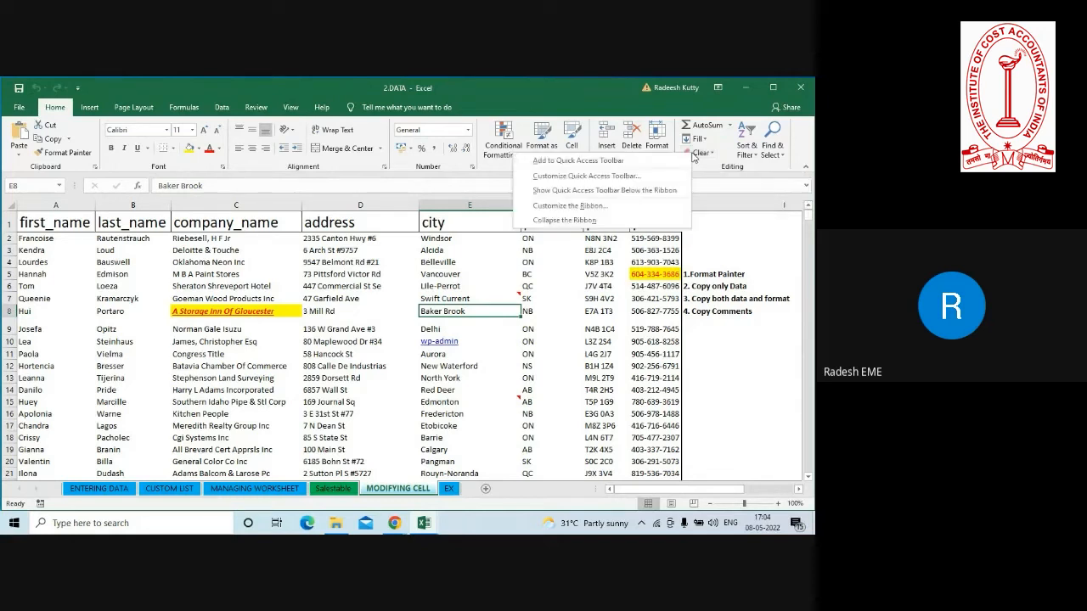
pyautogui.click(585, 161)
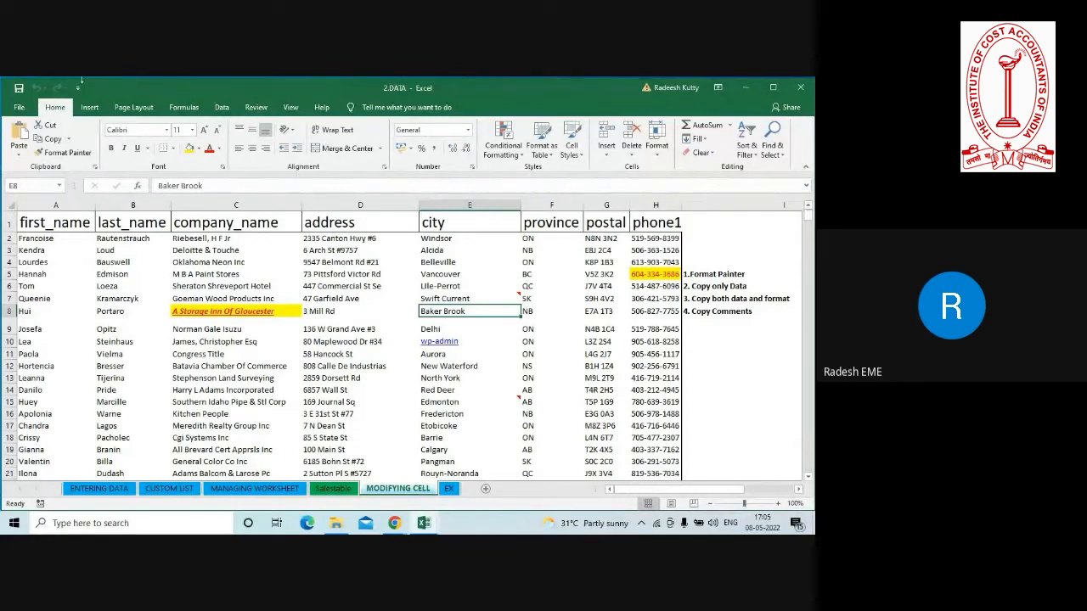
# Review the available Formulas and Data commands and return to the Home commands.
pyautogui.click(182, 108)
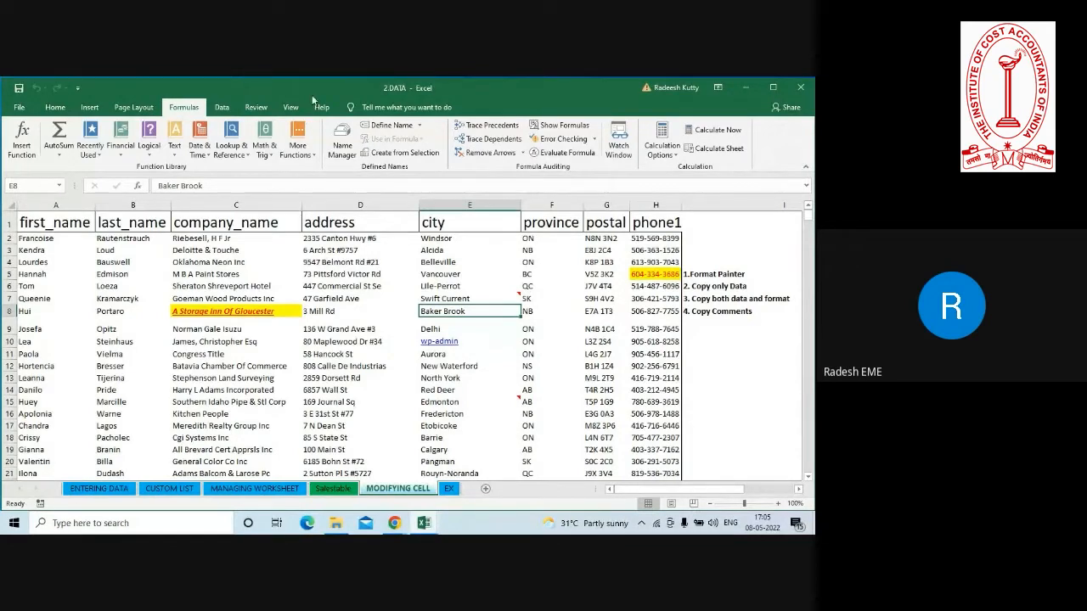
pyautogui.click(226, 115)
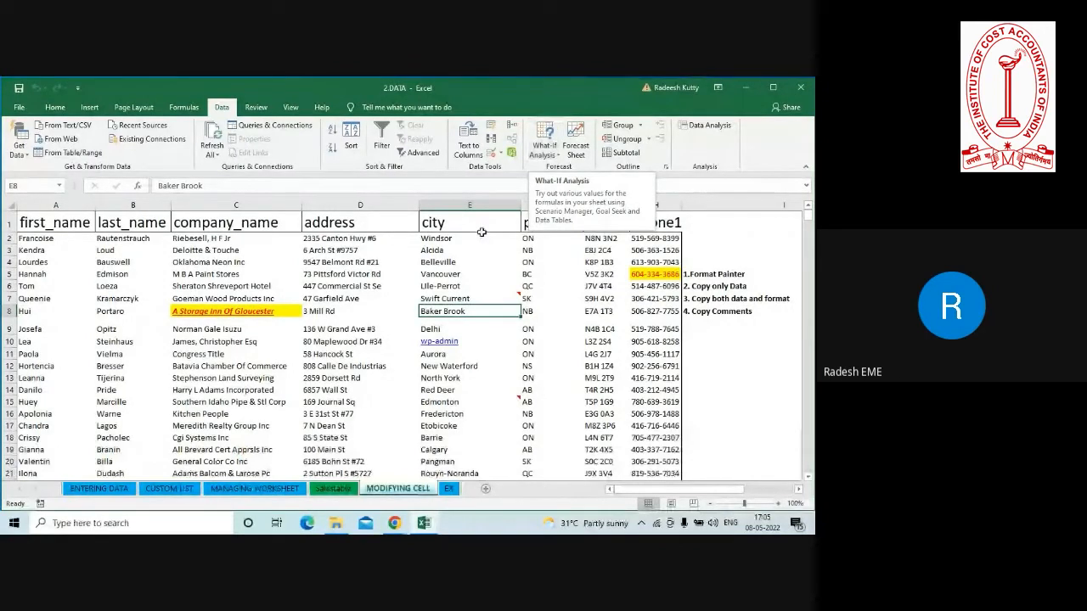
pyautogui.click(373, 289)
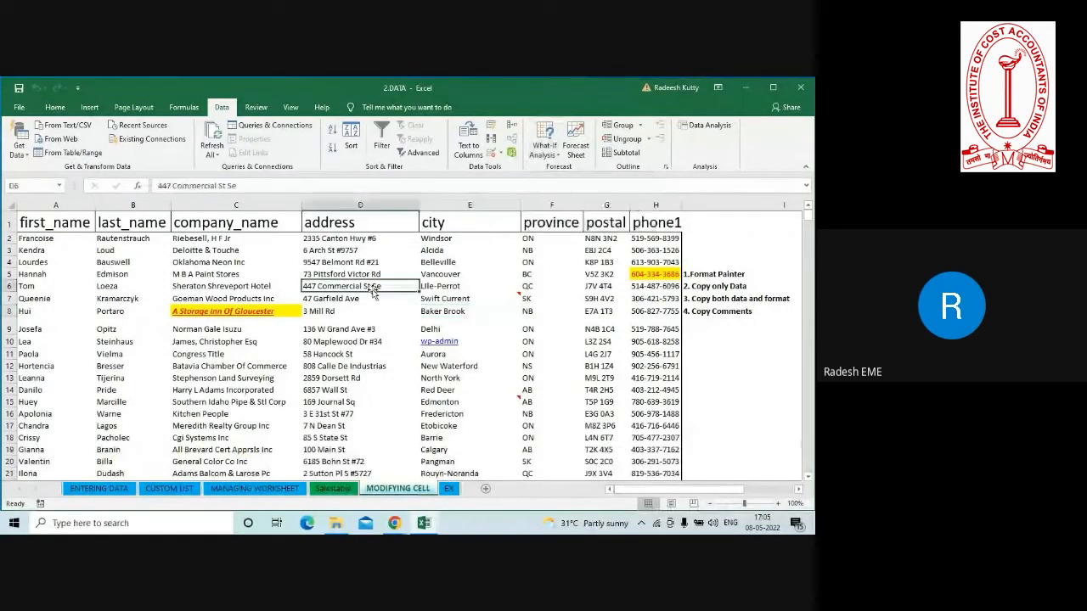
pyautogui.click(55, 108)
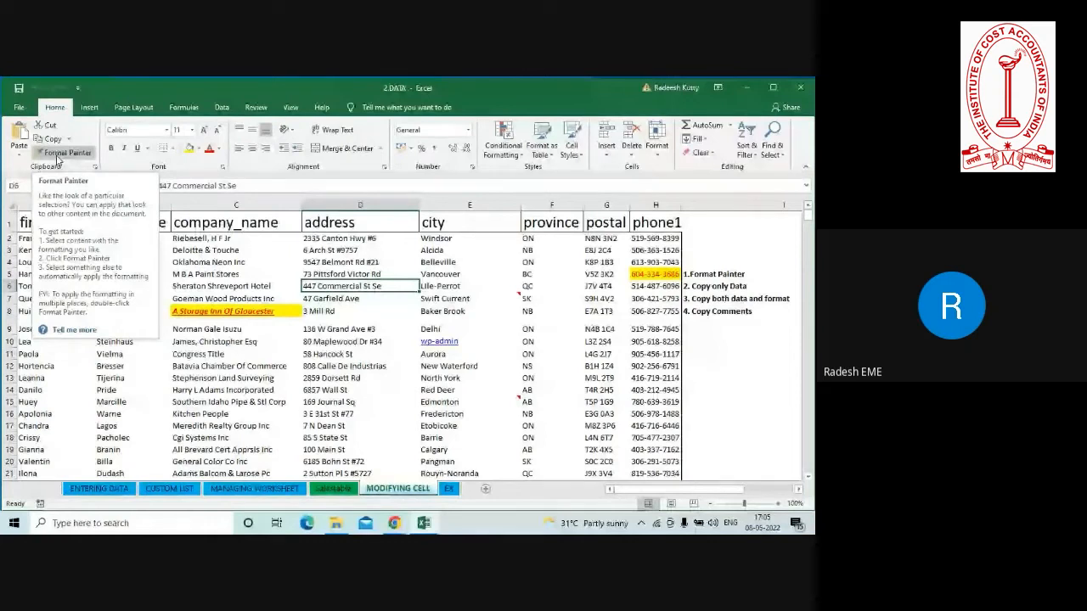
# Go through the copy task notes in cells I6 to I8 and view the comment on the Swift Current cell.
pyautogui.click(696, 287)
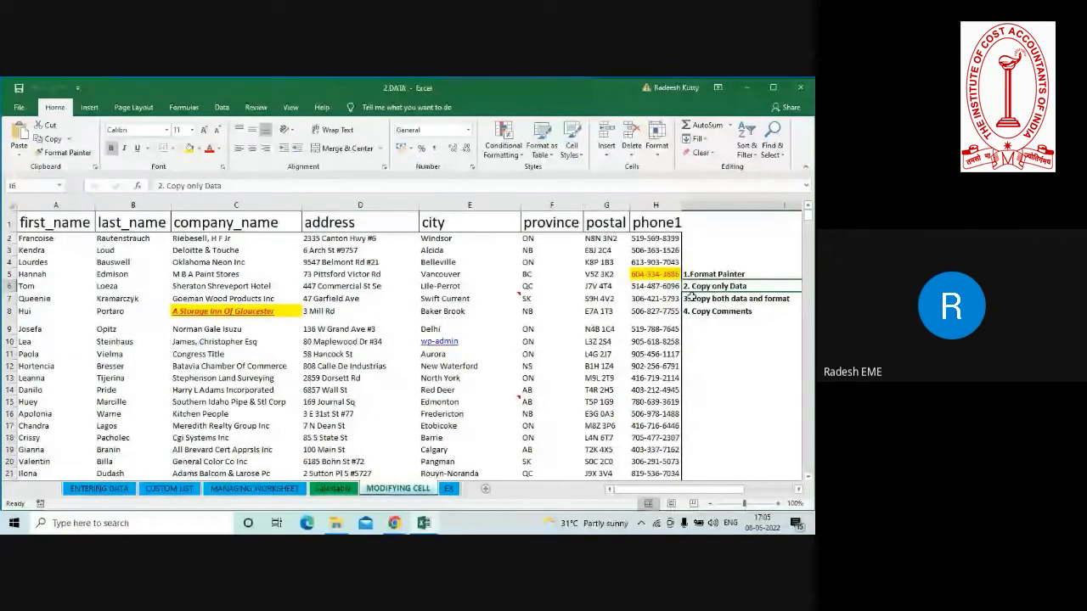
pyautogui.click(700, 299)
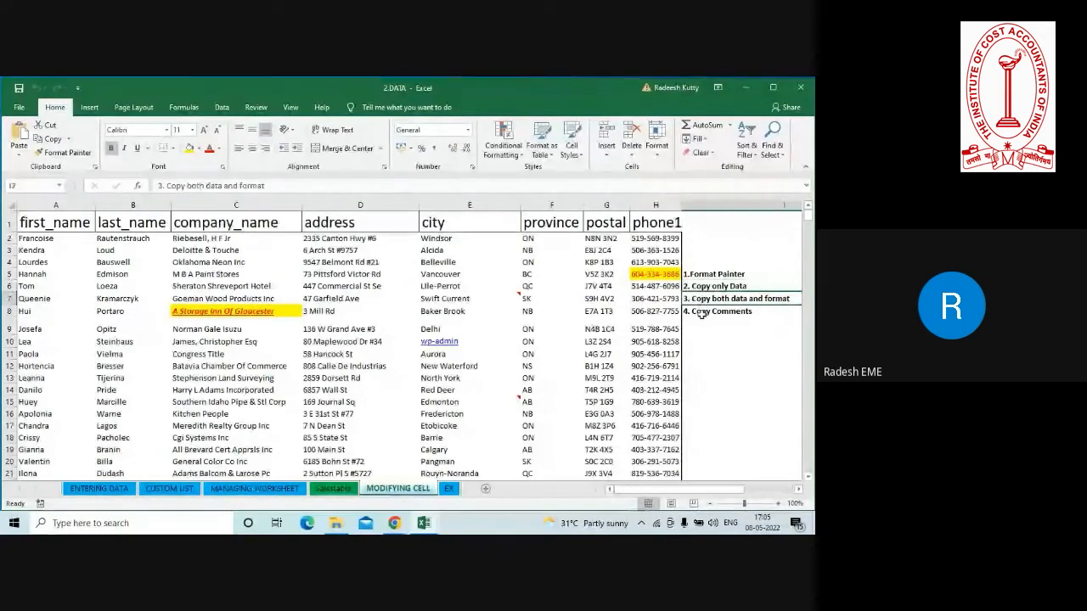
pyautogui.click(703, 316)
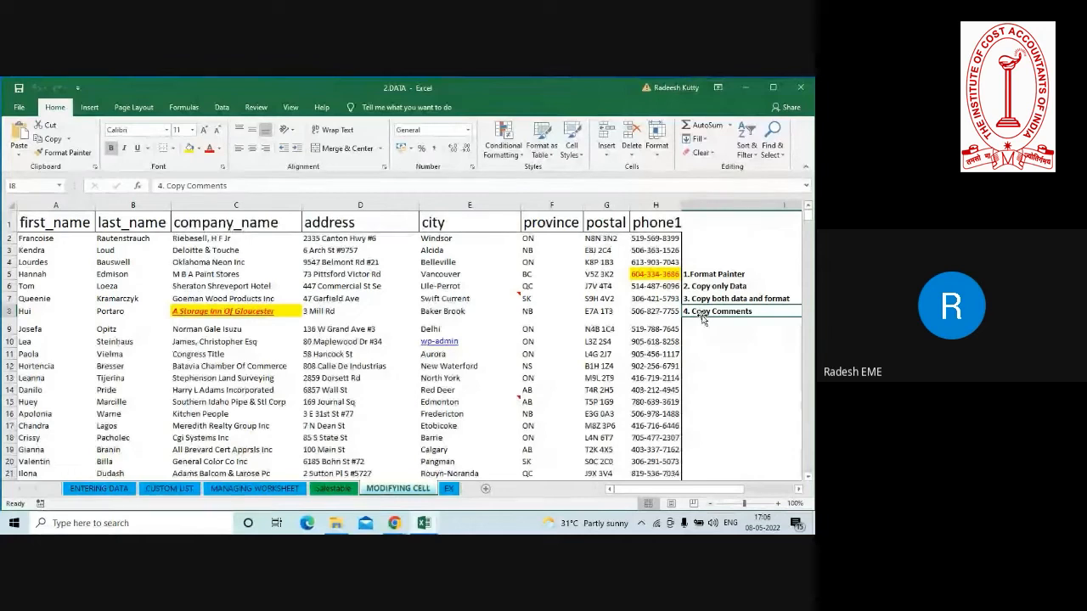
pyautogui.click(491, 301)
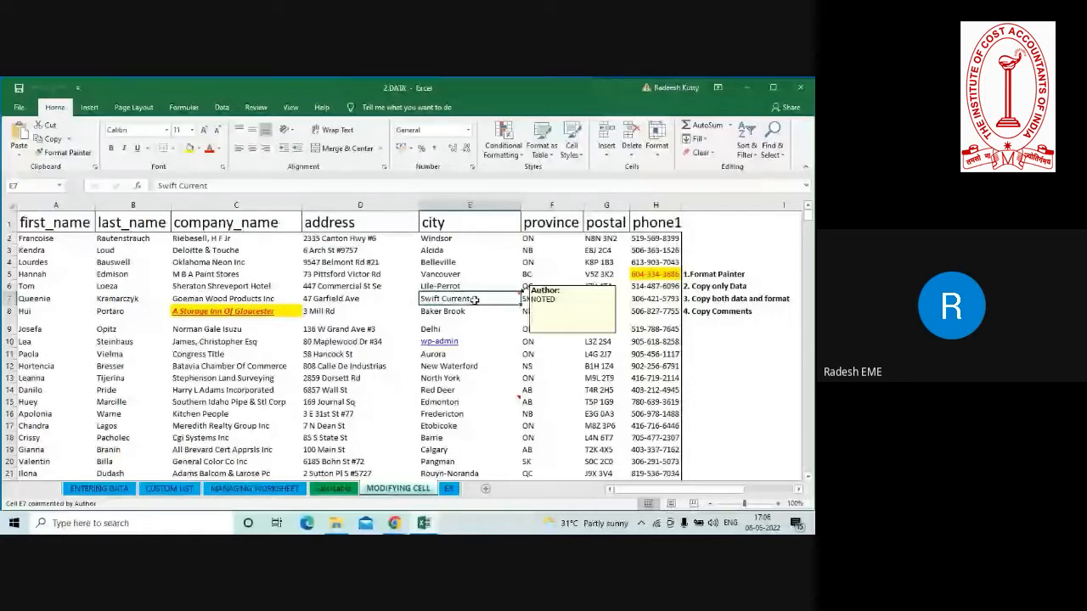
# Switch to the Salestable sheet and look over its sheet management options without applying any.
pyautogui.click(331, 489)
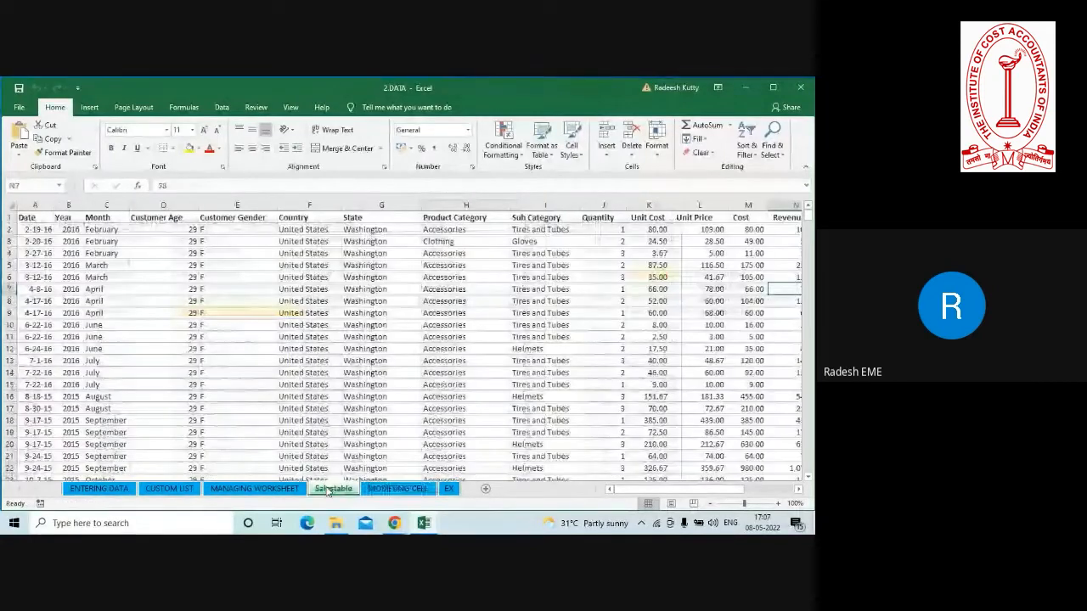
pyautogui.rightClick(328, 491)
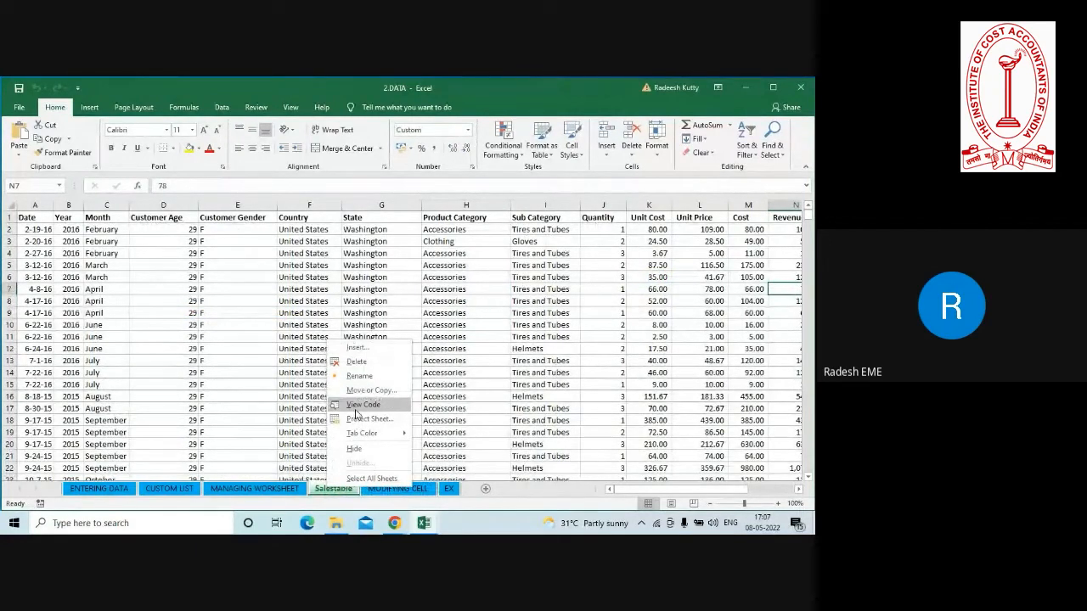
pyautogui.click(252, 386)
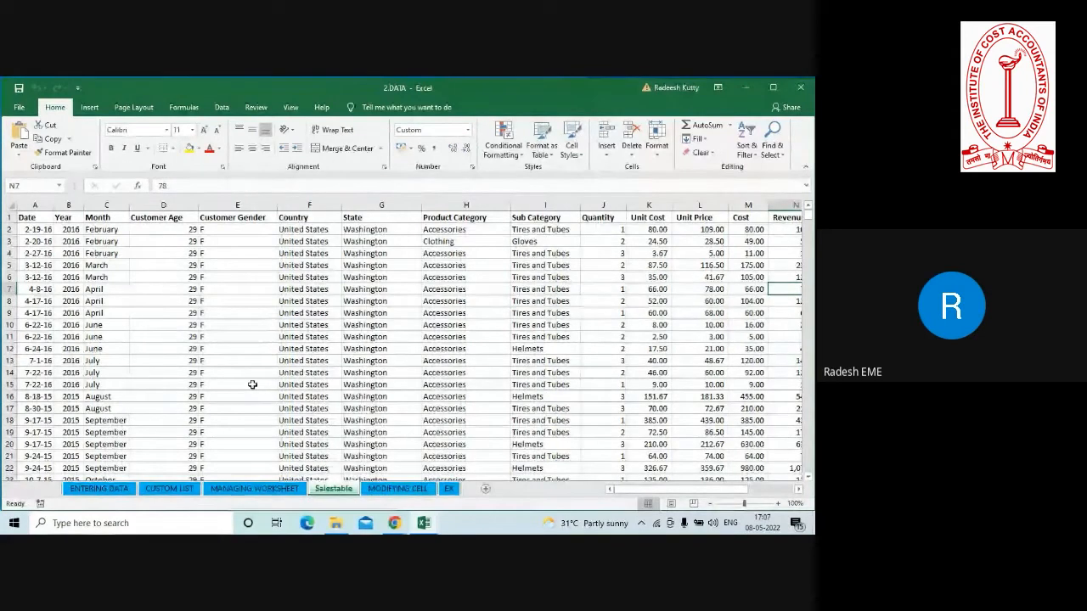
# Open the EX sheet and locate columns D, E and J named in the hide-columns task.
pyautogui.click(449, 489)
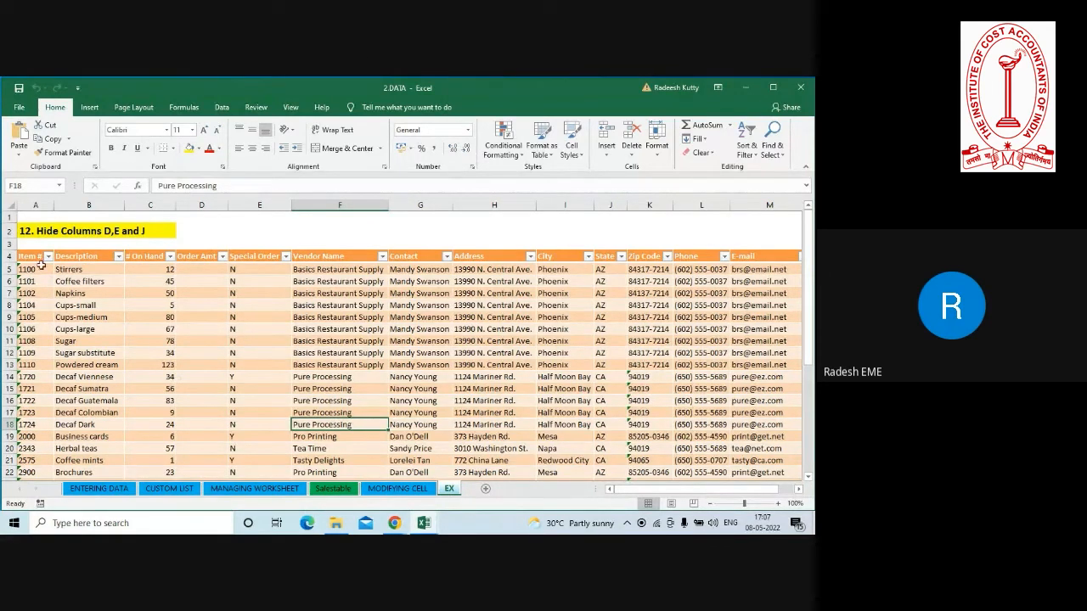
pyautogui.click(204, 204)
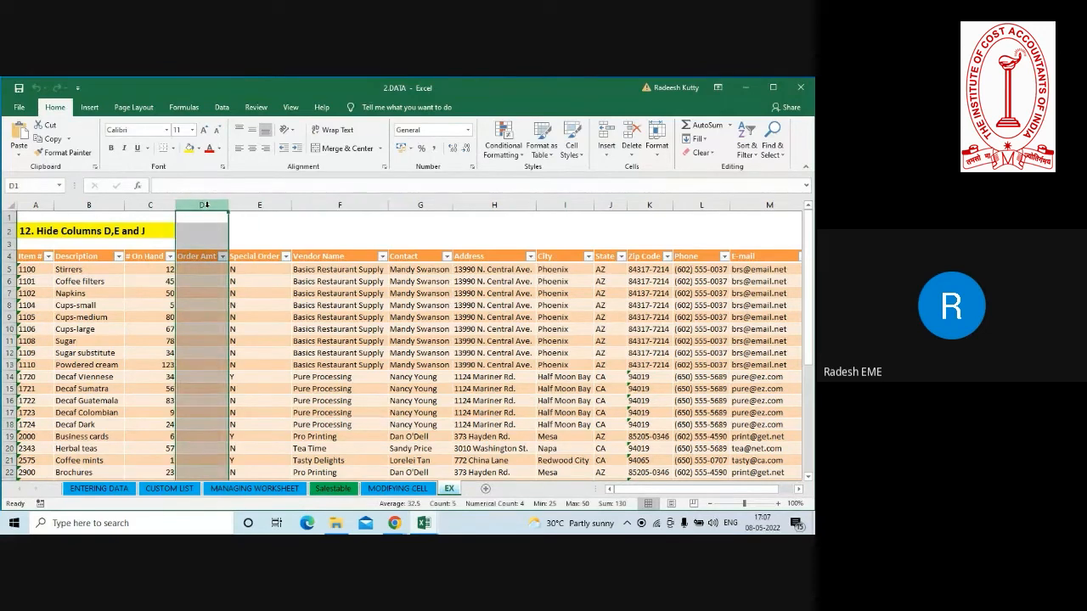
pyautogui.click(260, 206)
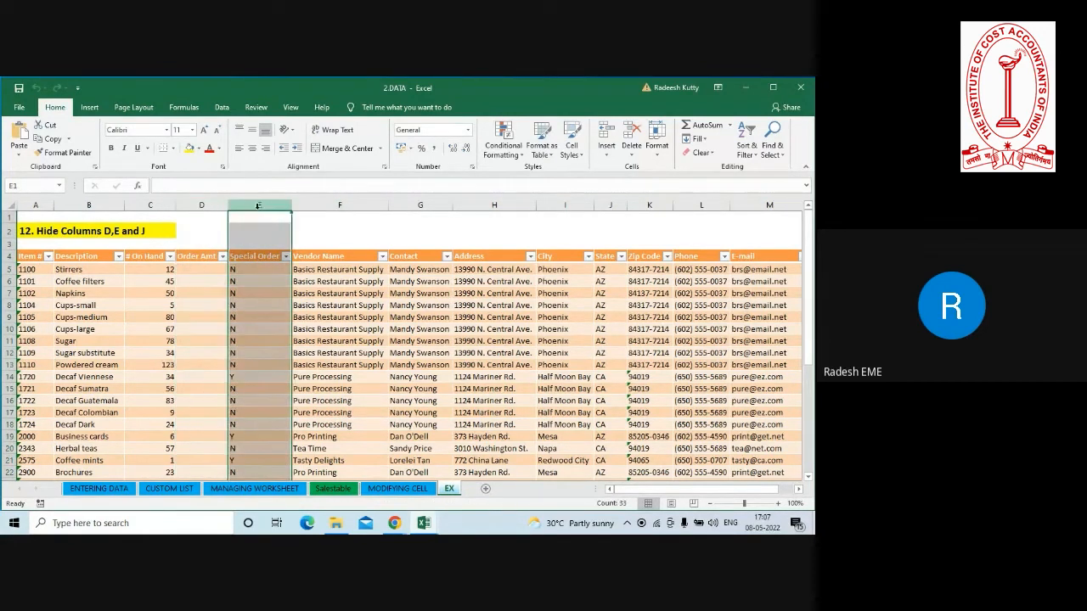
pyautogui.click(610, 205)
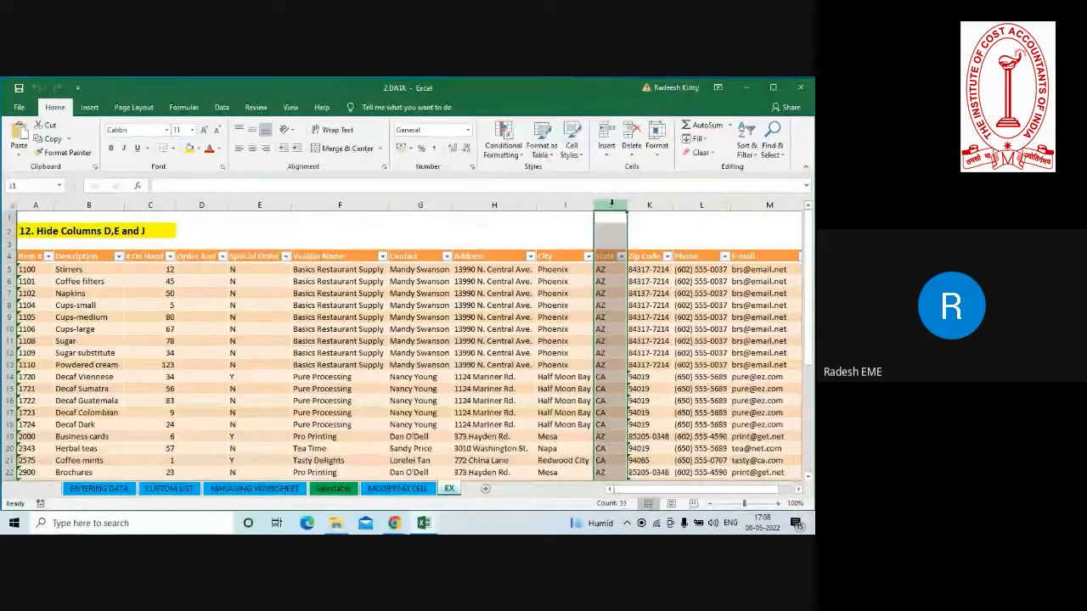
# Hide columns D, E and J on the EX sheet together.
pyautogui.click(210, 204)
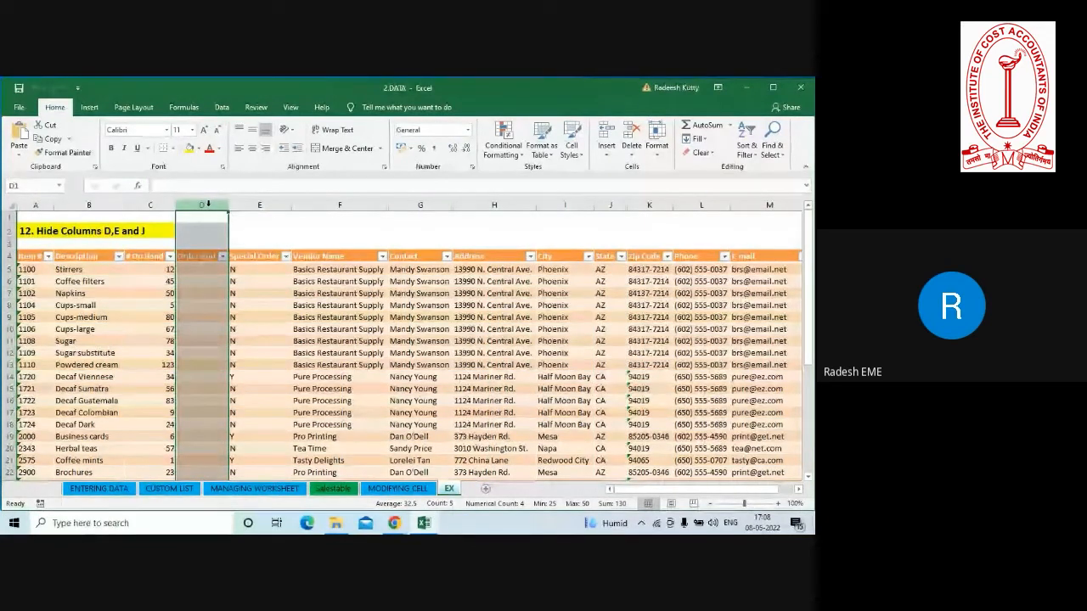
pyautogui.keyDown('ctrl'); pyautogui.click(258, 205); pyautogui.keyUp('ctrl')
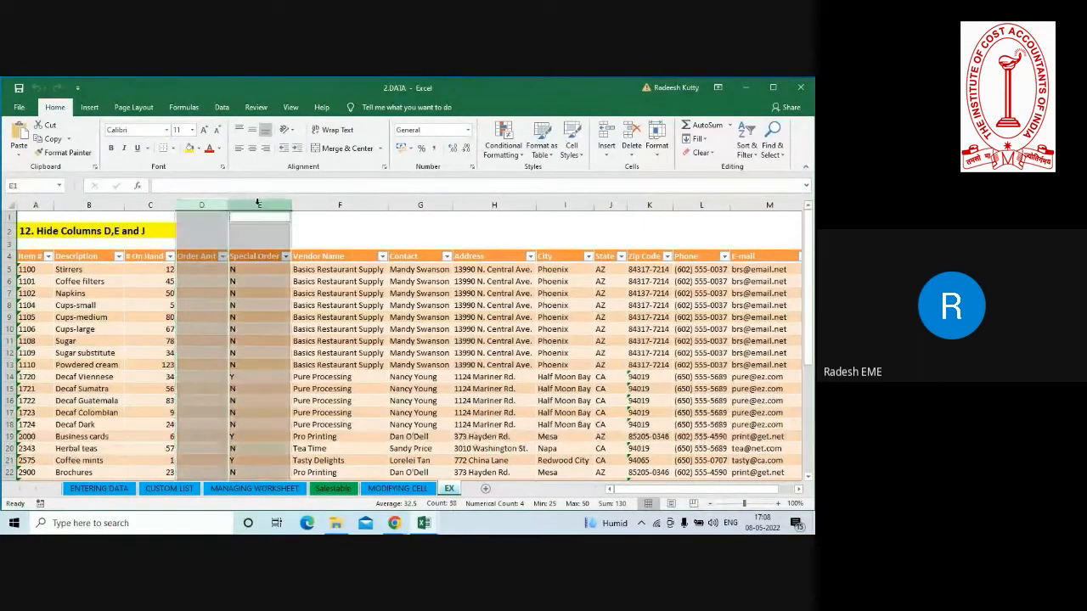
pyautogui.keyDown('ctrl'); pyautogui.click(604, 205); pyautogui.keyUp('ctrl')
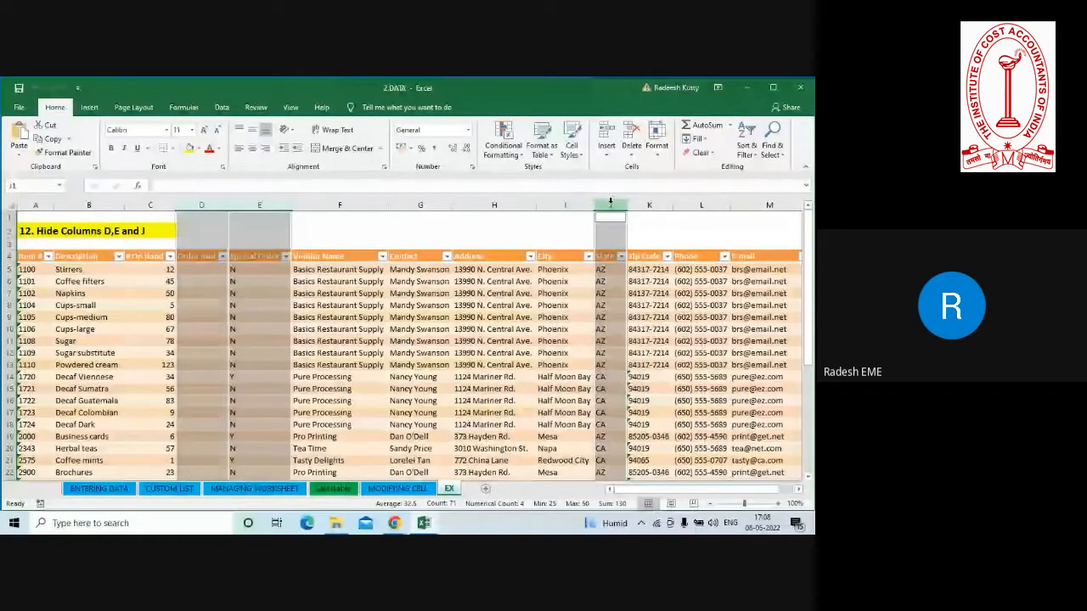
pyautogui.rightClick(610, 201)
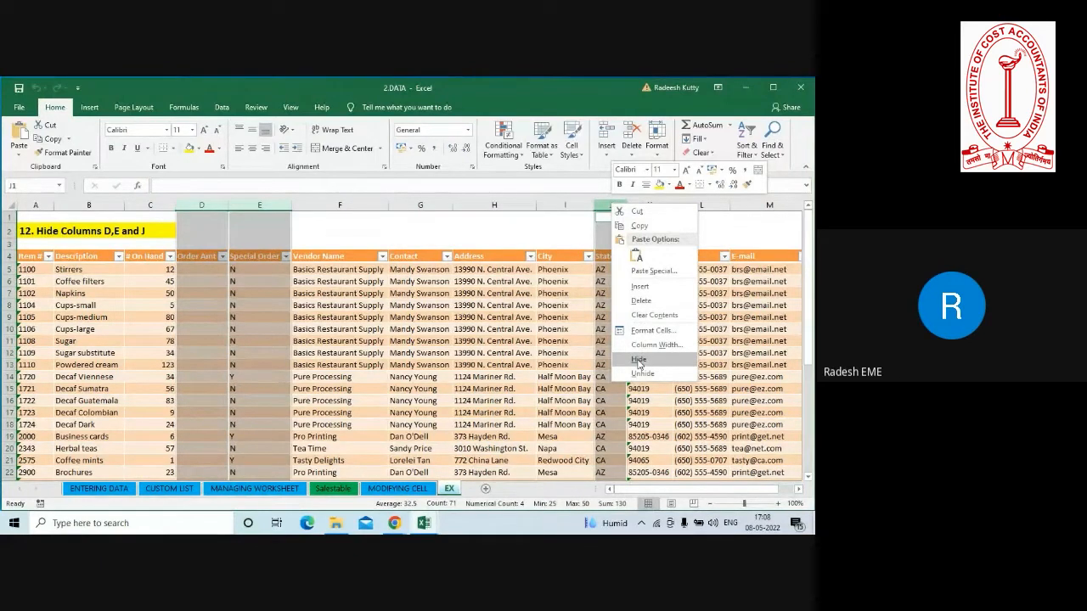
pyautogui.click(638, 361)
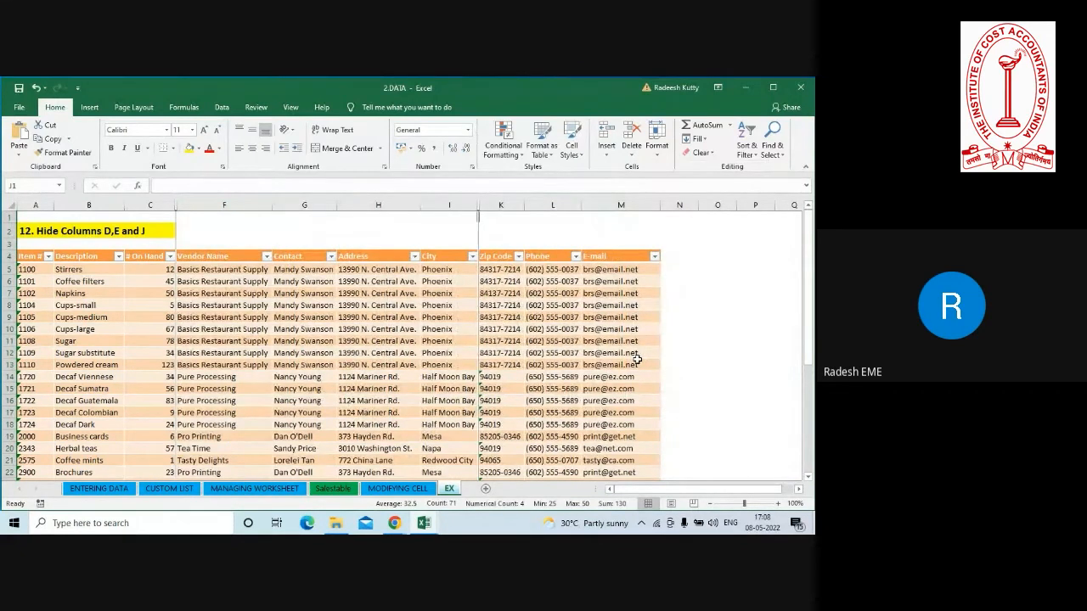
# Hide rows 8 and 16, the Cups-small and Decaf Guatemala rows, on the EX sheet.
pyautogui.click(9, 304)
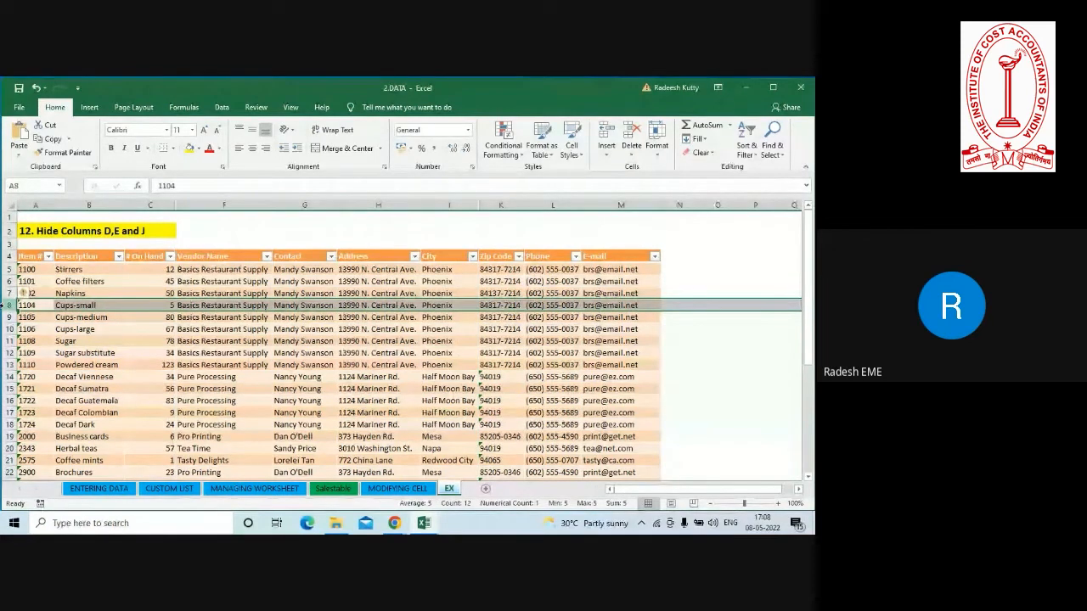
pyautogui.keyDown('ctrl'); pyautogui.click(6, 400); pyautogui.keyUp('ctrl')
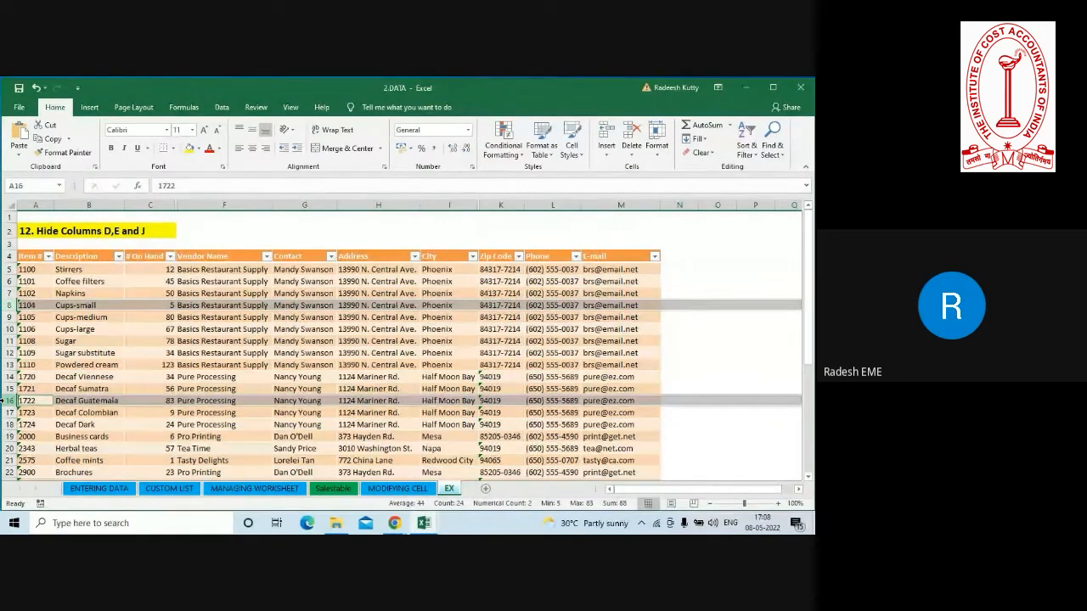
pyautogui.rightClick(10, 404)
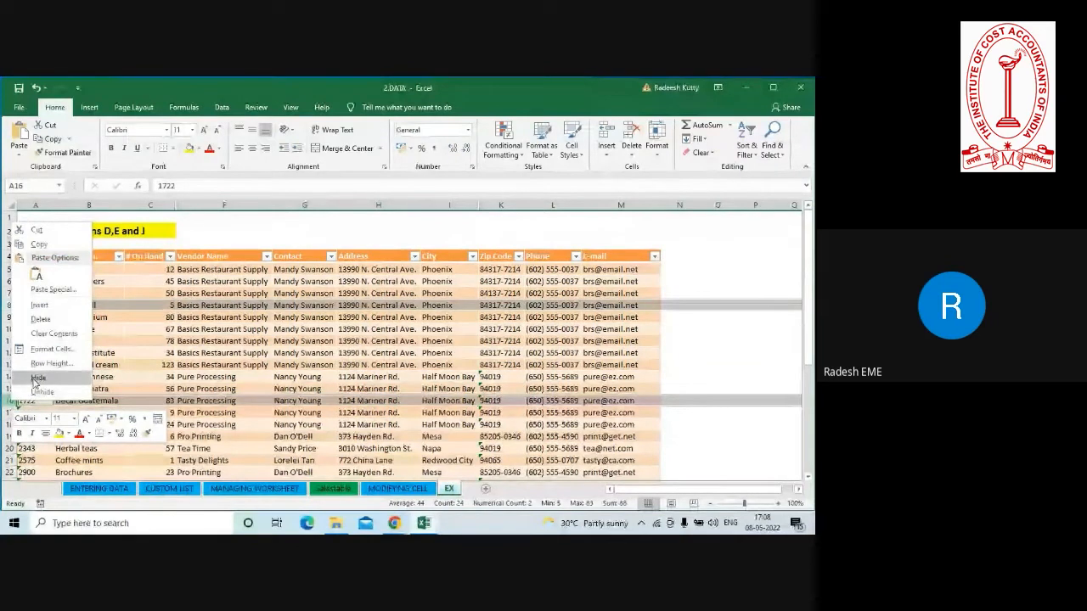
pyautogui.click(36, 379)
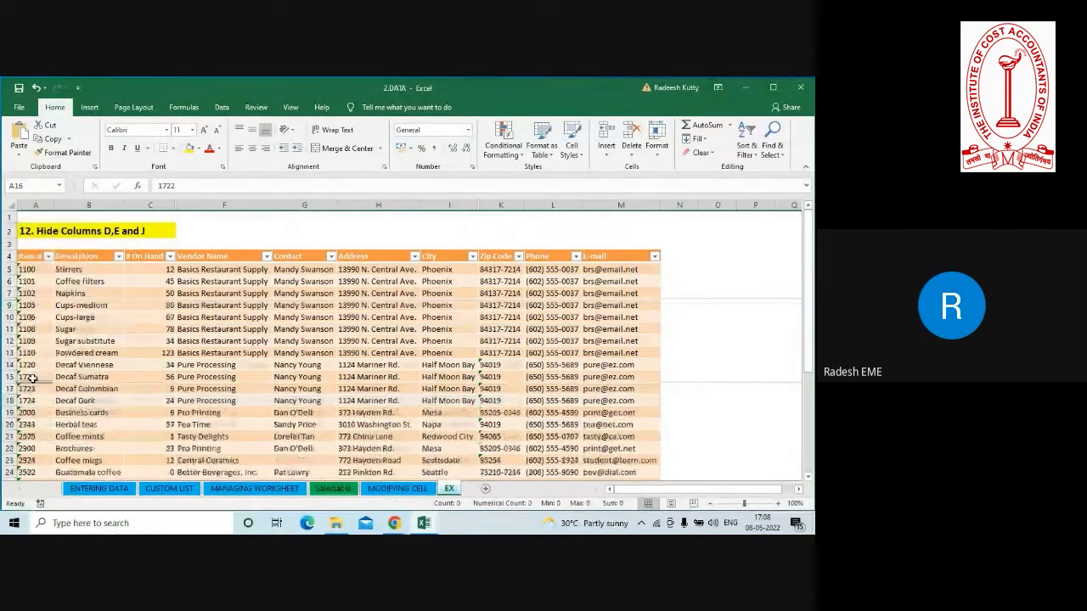
pyautogui.click(89, 328)
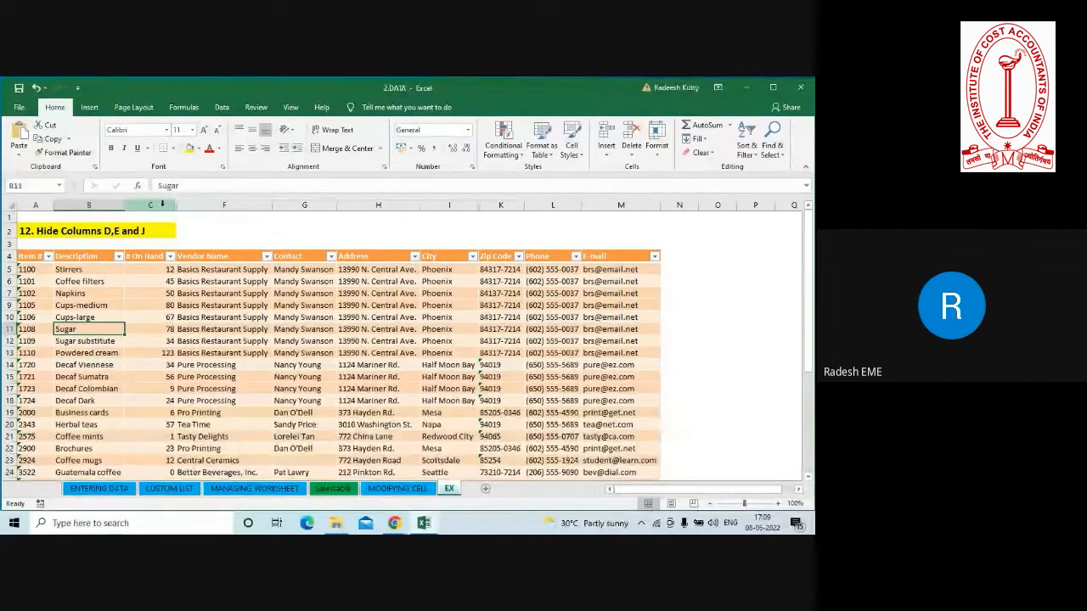
# Unhide columns D and E using the column range C to F.
pyautogui.moveTo(162, 205); pyautogui.dragTo(213, 204)
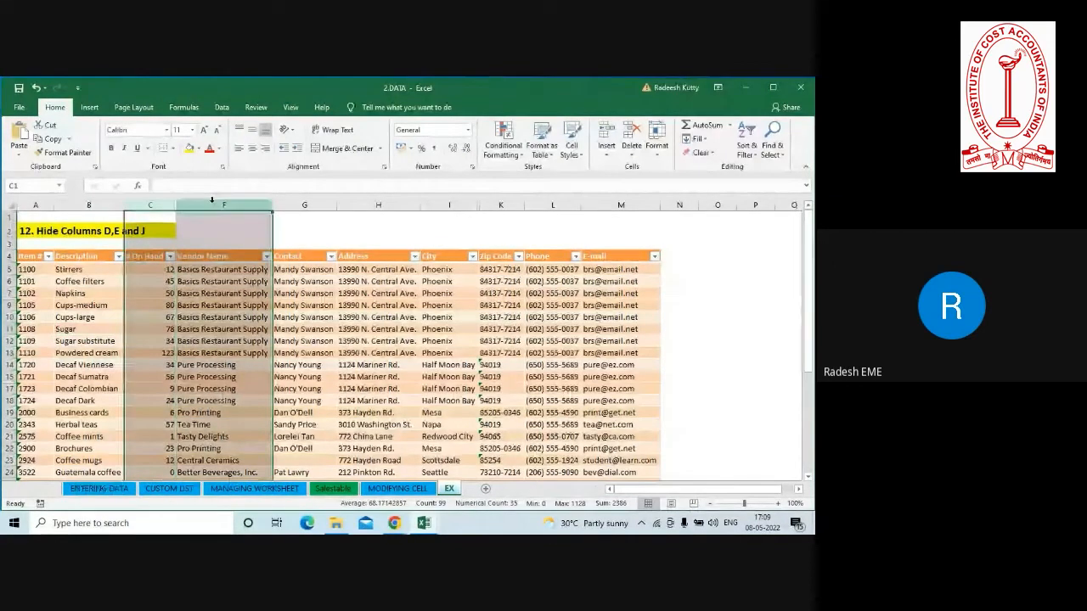
pyautogui.rightClick(218, 202)
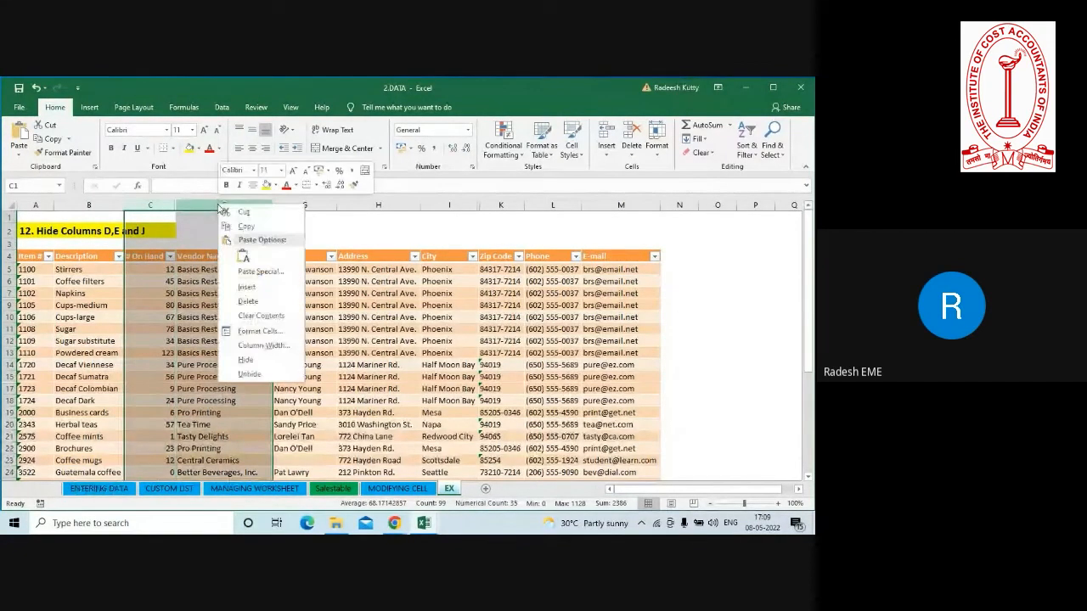
pyautogui.click(242, 374)
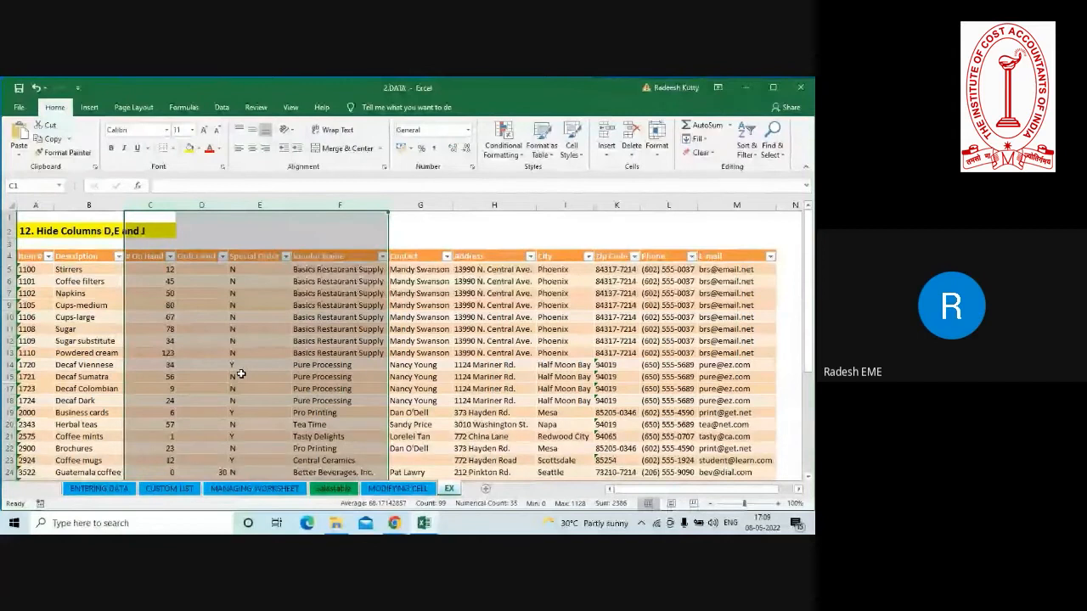
pyautogui.click(472, 389)
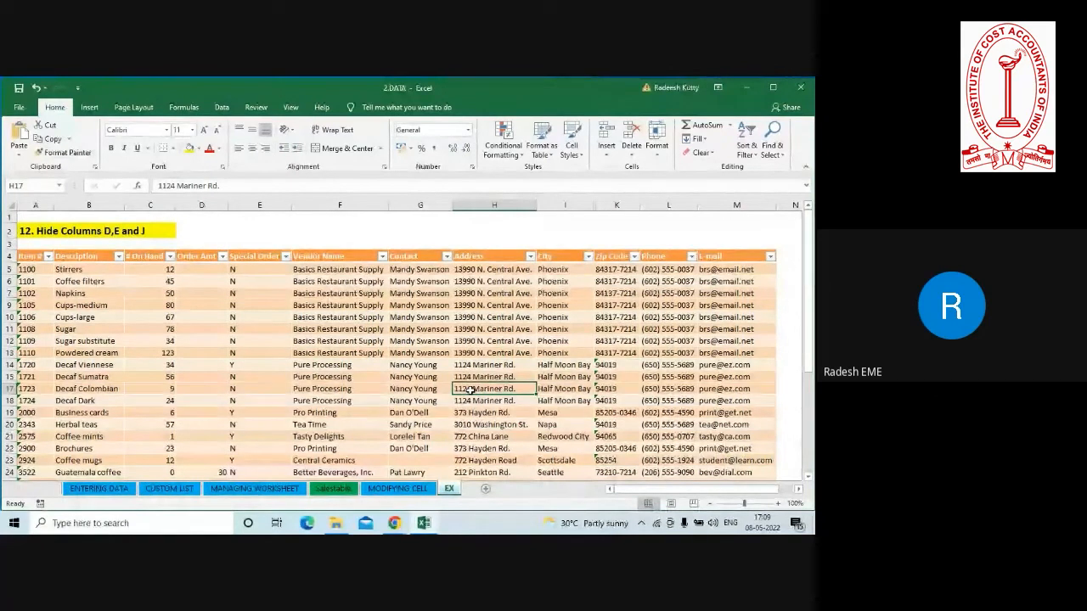
# Unhide column J by unhiding across the whole column range C to M.
pyautogui.click(147, 205)
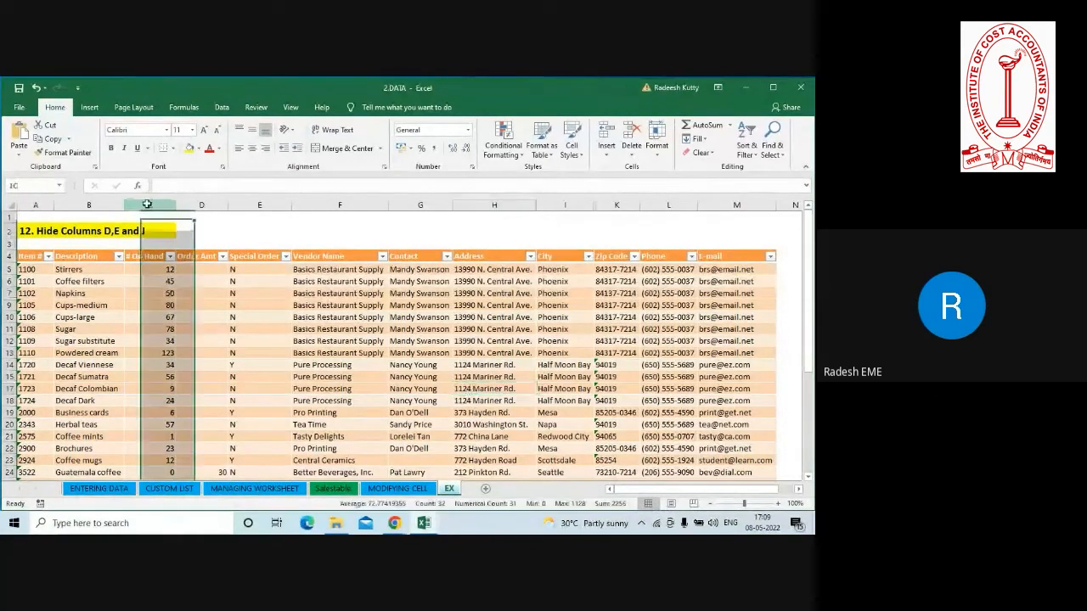
pyautogui.moveTo(147, 204); pyautogui.dragTo(708, 218)
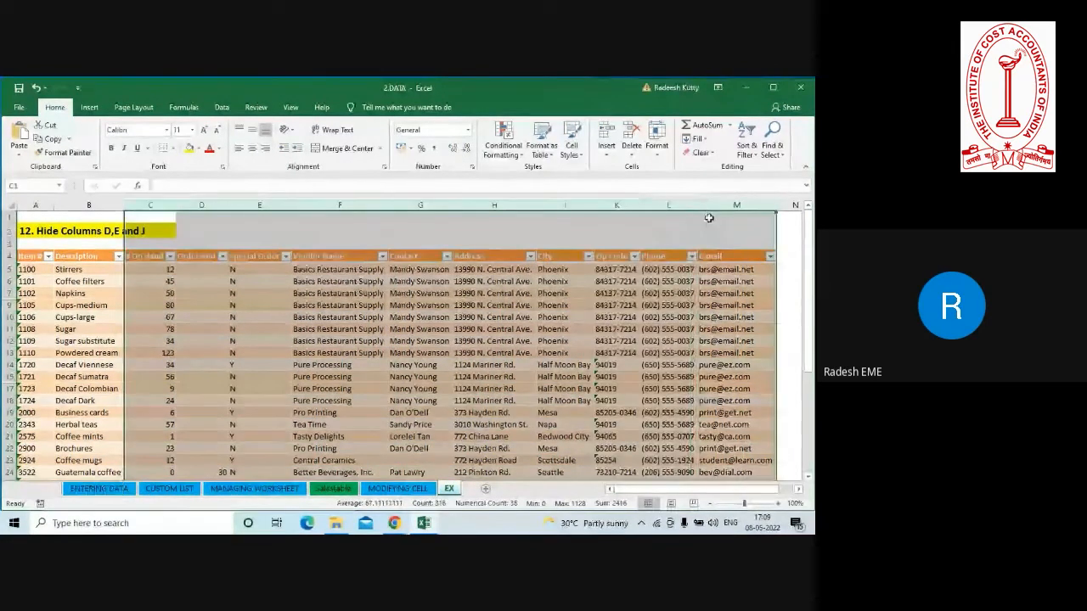
pyautogui.rightClick(631, 207)
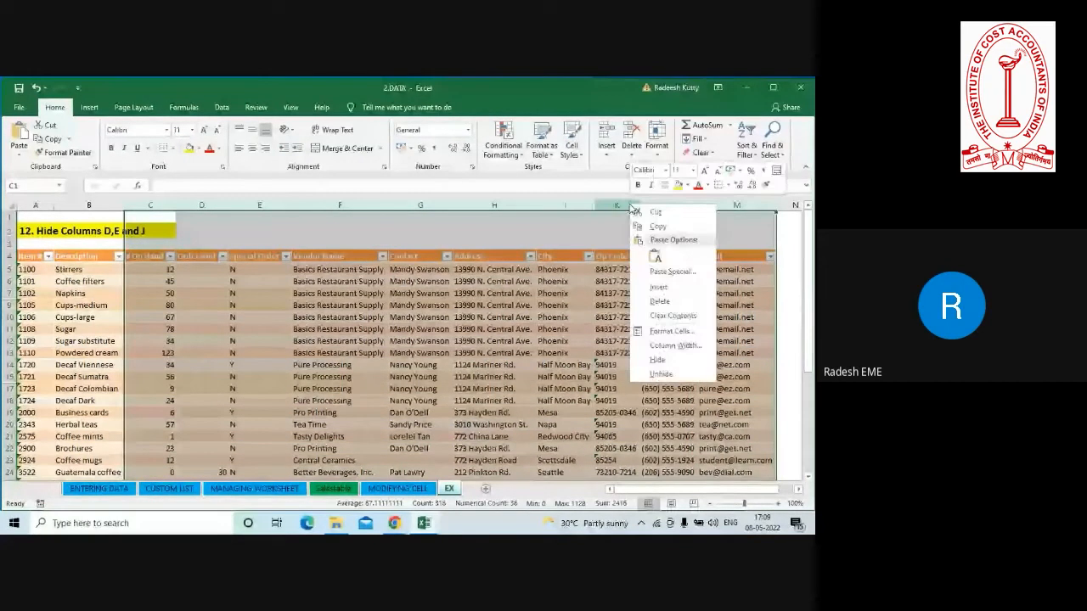
pyautogui.click(654, 374)
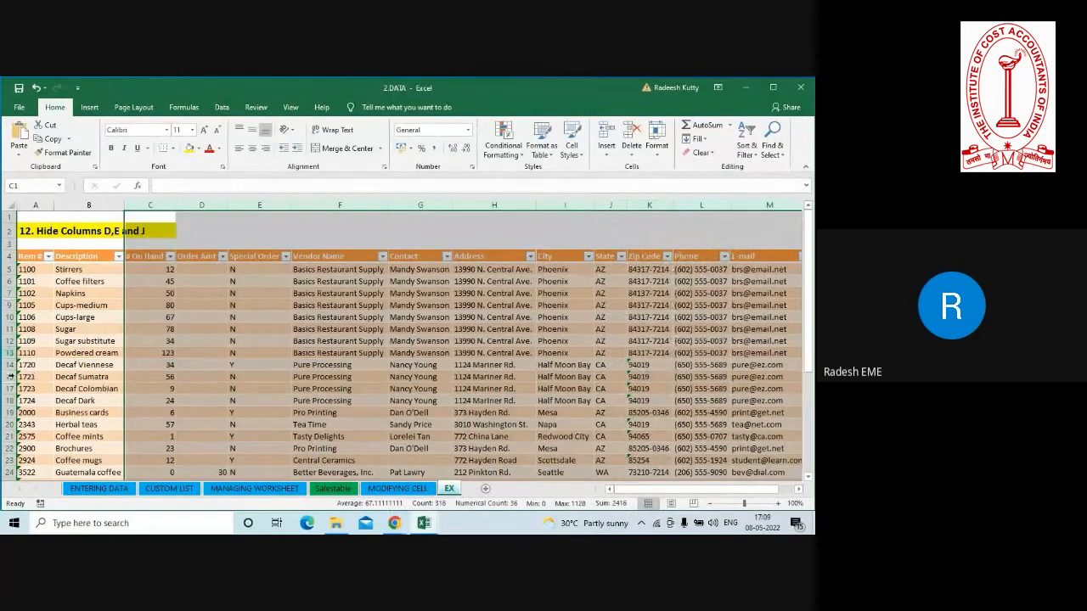
pyautogui.click(207, 342)
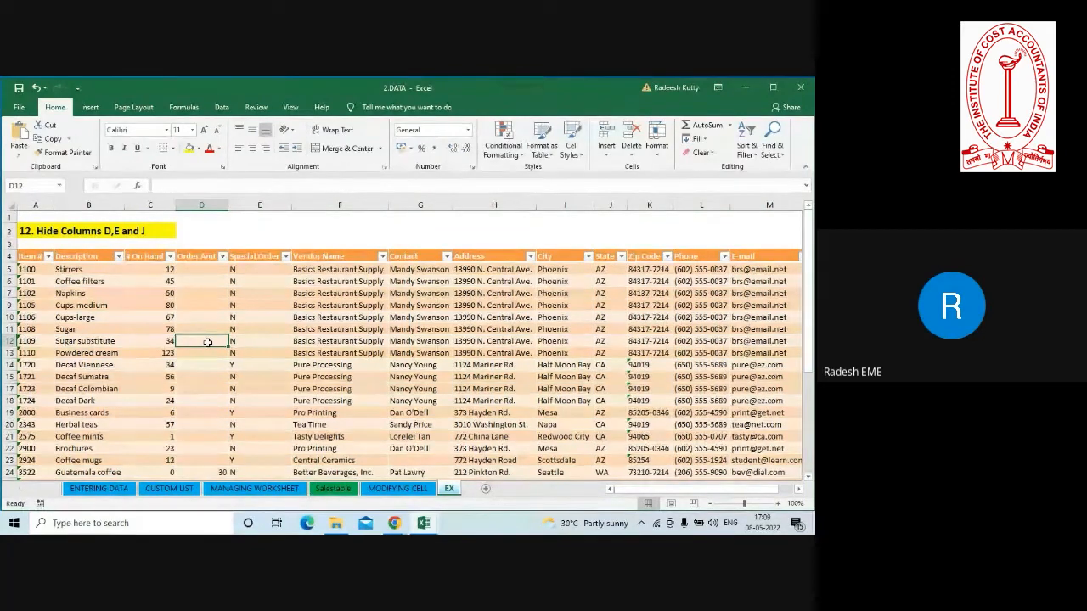
# Close the 2.DATA workbook without saving and switch to the open CASE-5 workbook in a maximized window.
pyautogui.click(803, 91)
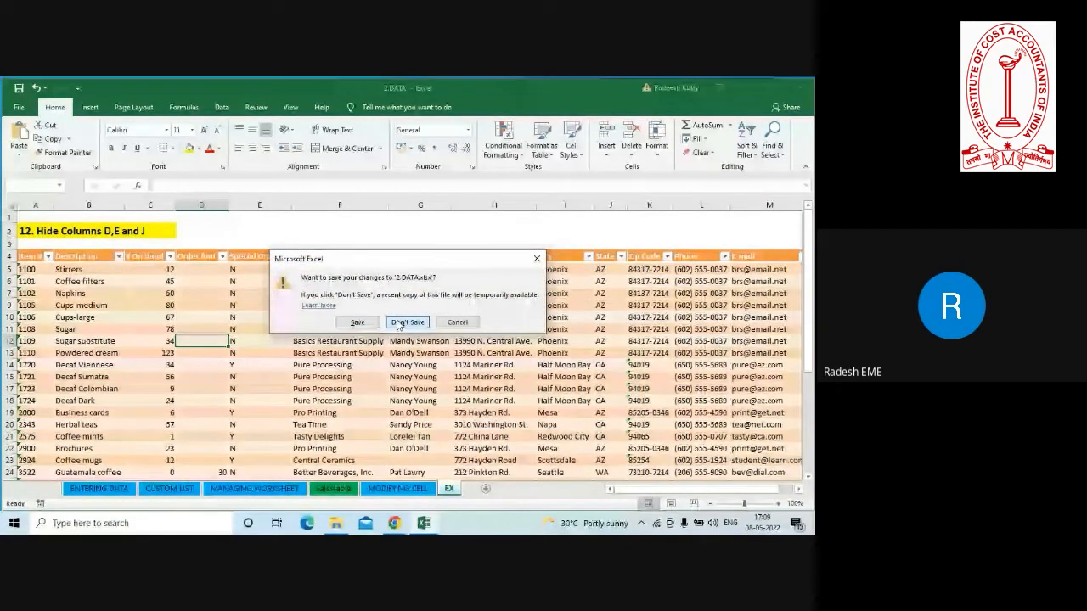
pyautogui.click(407, 323)
pyautogui.click(337, 523)
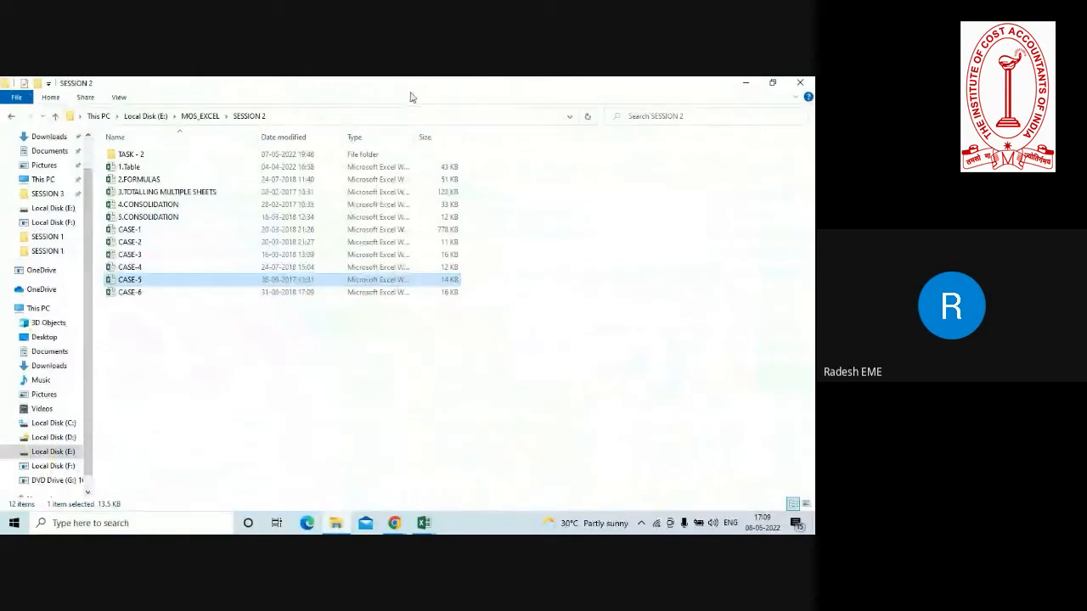
pyautogui.click(743, 82)
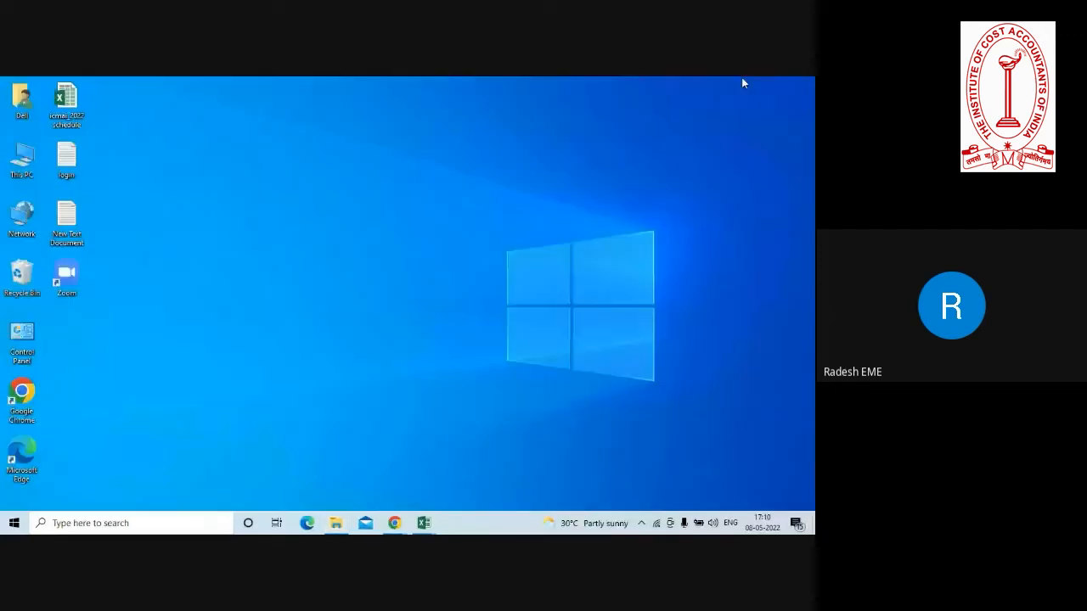
pyautogui.moveTo(431, 528)
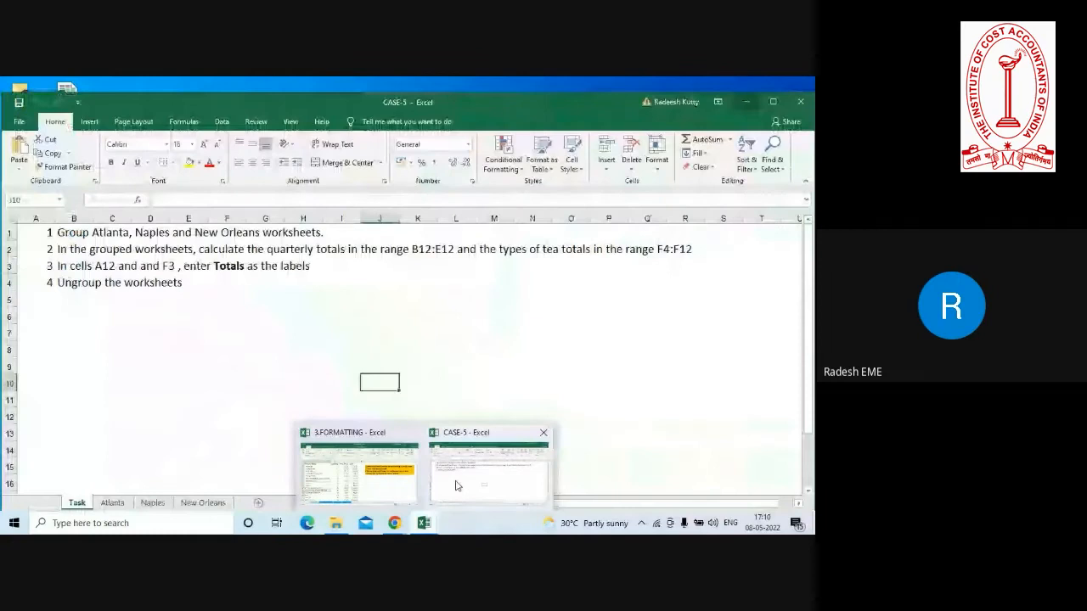
pyautogui.click(456, 485)
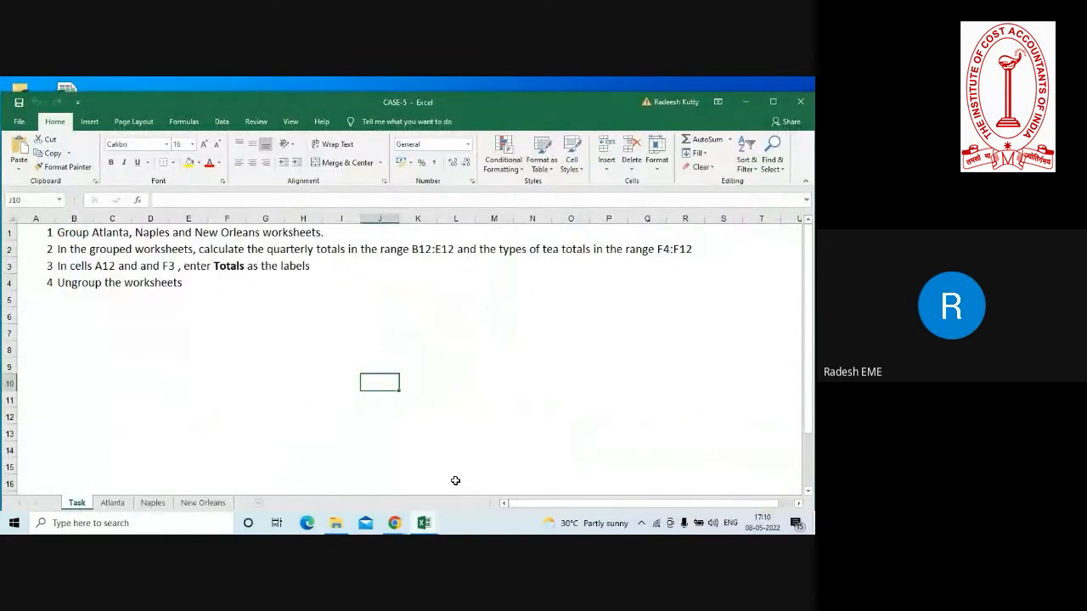
pyautogui.click(771, 104)
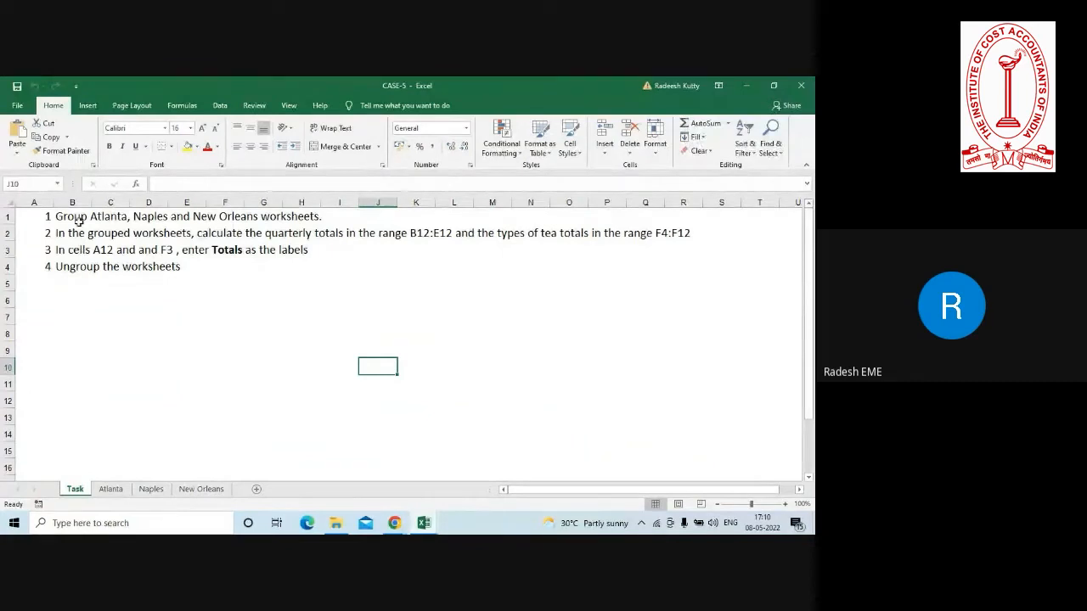
# Read the four instructions on the Task sheet and compare the layouts of the Atlanta and Naples sheets.
pyautogui.moveTo(78, 221); pyautogui.dragTo(98, 272)
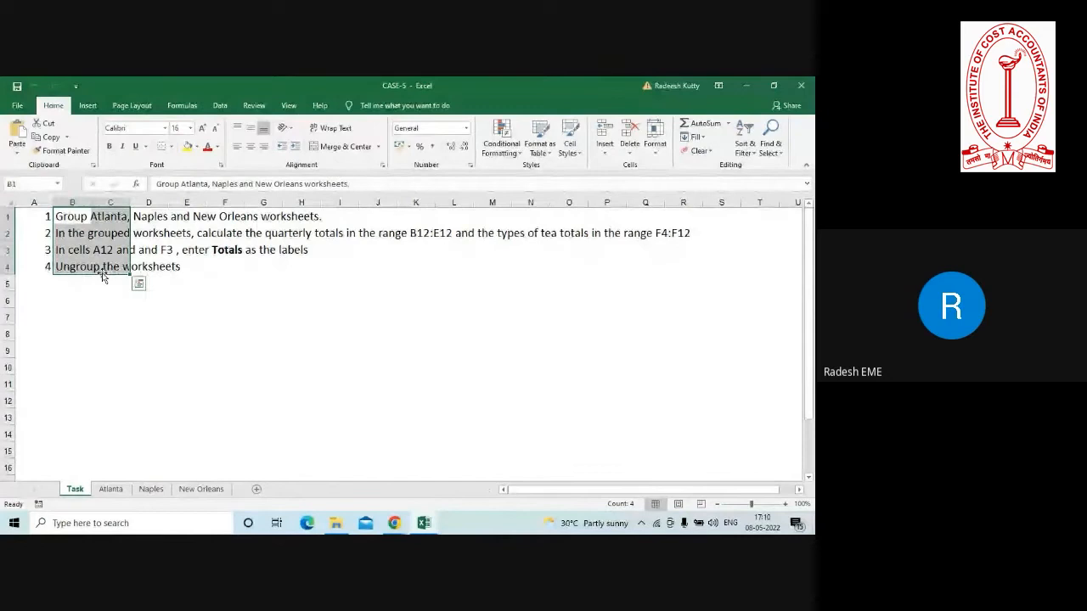
pyautogui.click(172, 351)
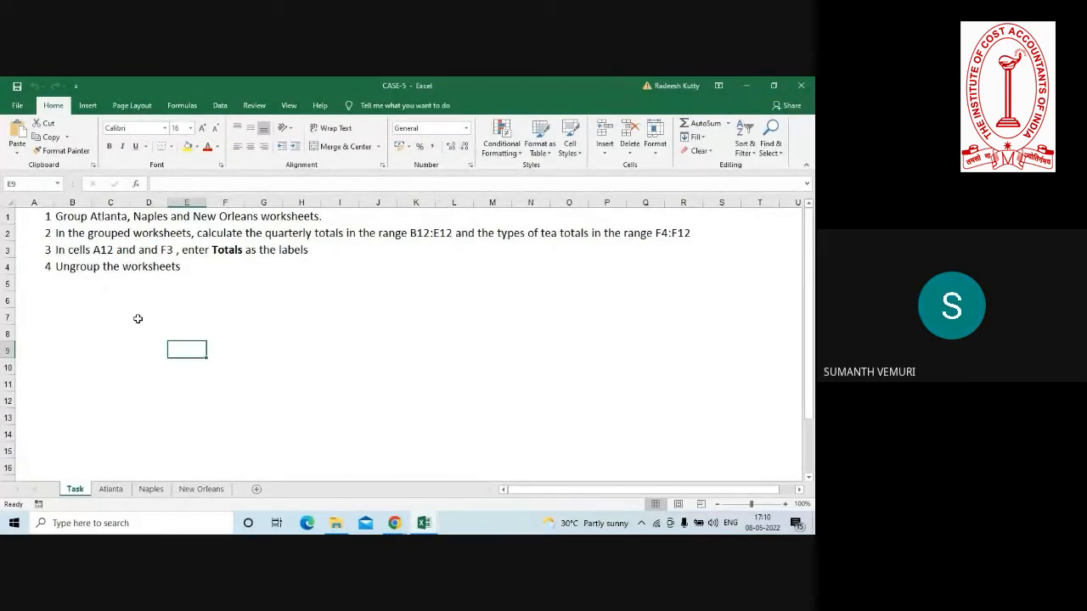
pyautogui.click(112, 490)
pyautogui.click(151, 490)
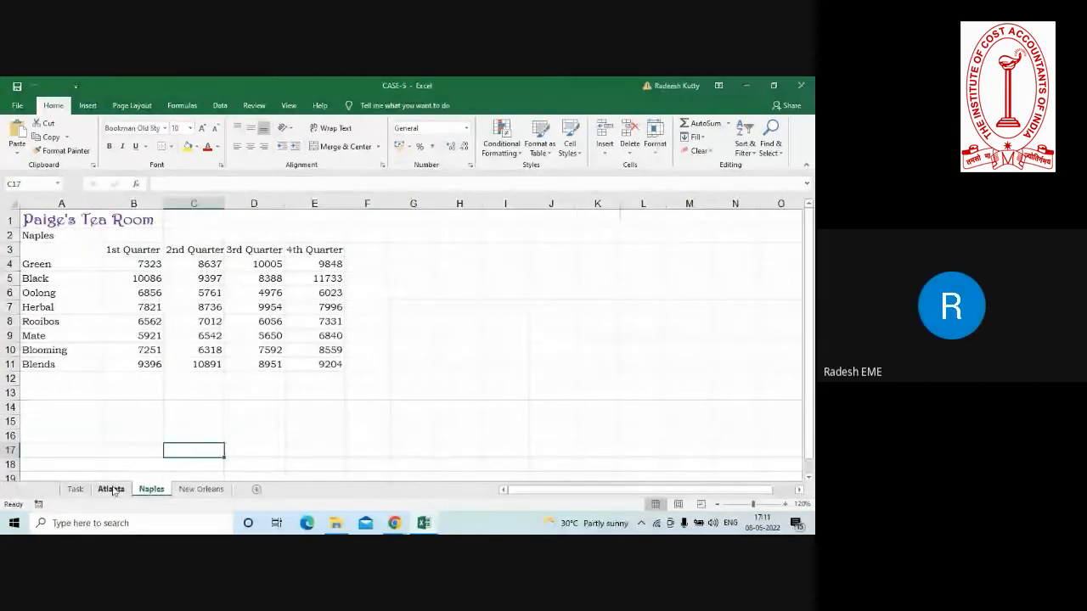
pyautogui.click(113, 490)
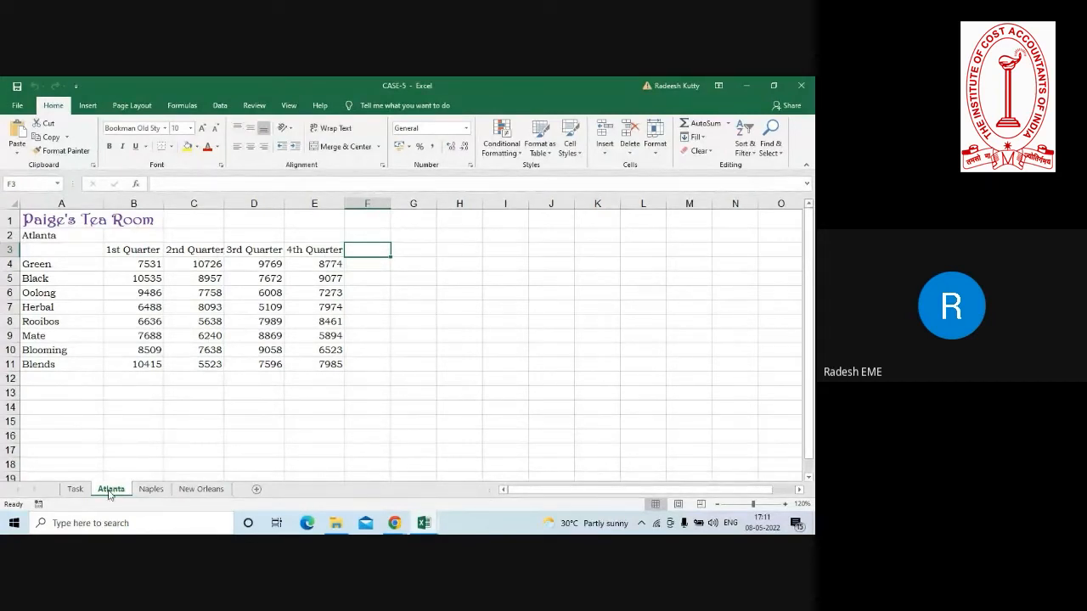
pyautogui.click(146, 490)
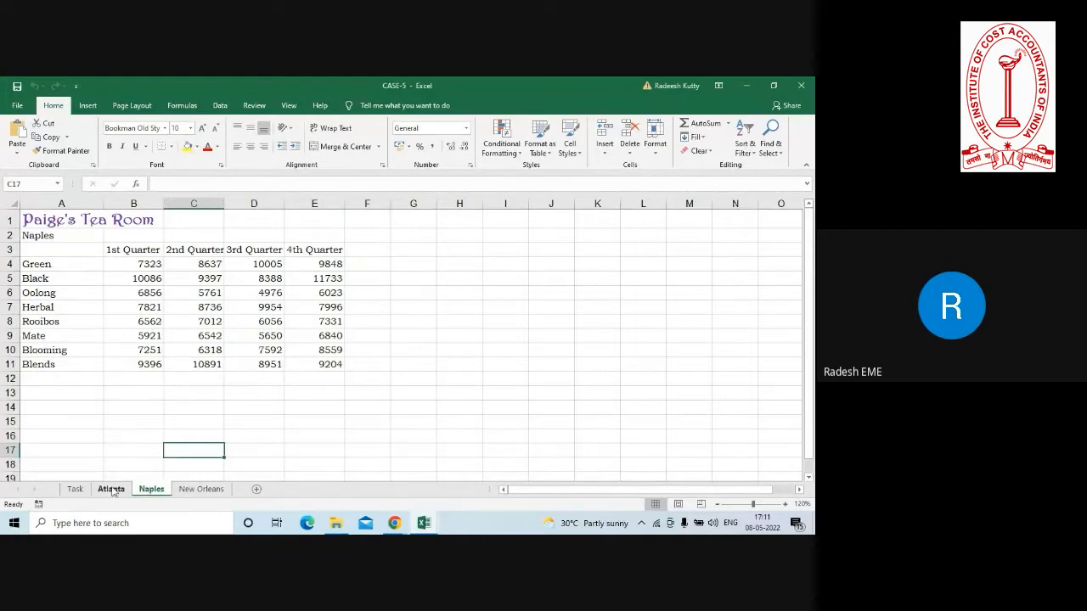
# Examine the tea types, quarter headings and figures in B4:E11 on the Atlanta sheet, and open the Naples sheet for comparison.
pyautogui.click(111, 490)
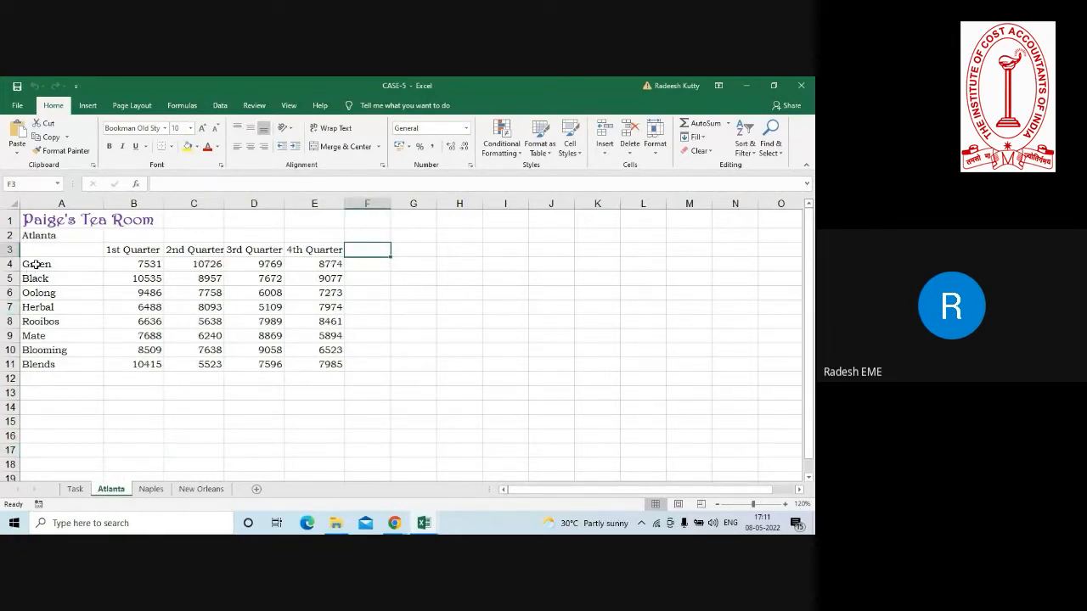
pyautogui.moveTo(36, 265); pyautogui.dragTo(40, 375)
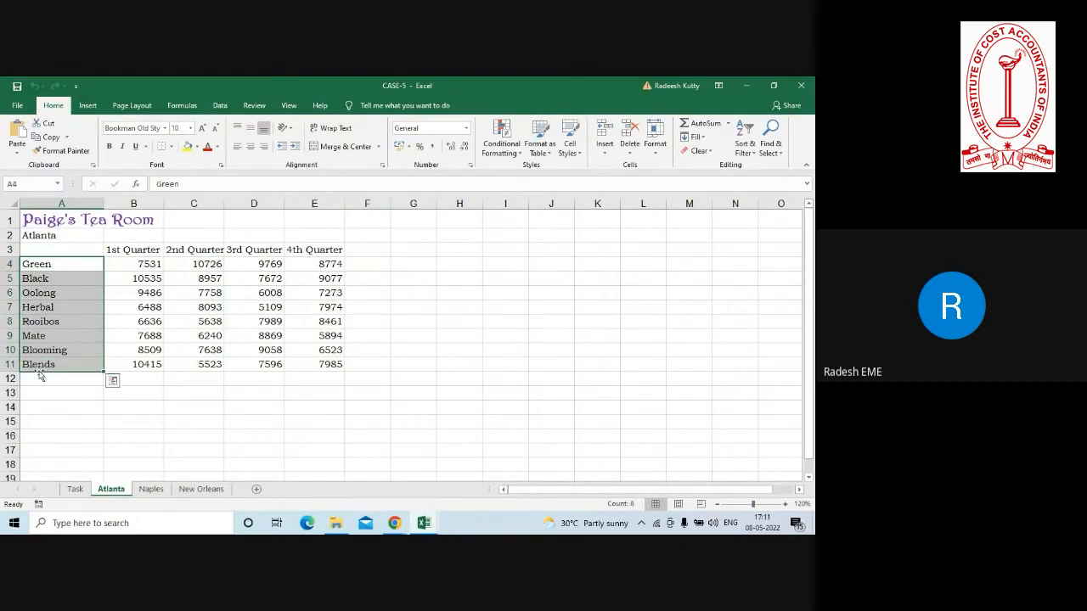
pyautogui.moveTo(267, 263); pyautogui.dragTo(344, 268)
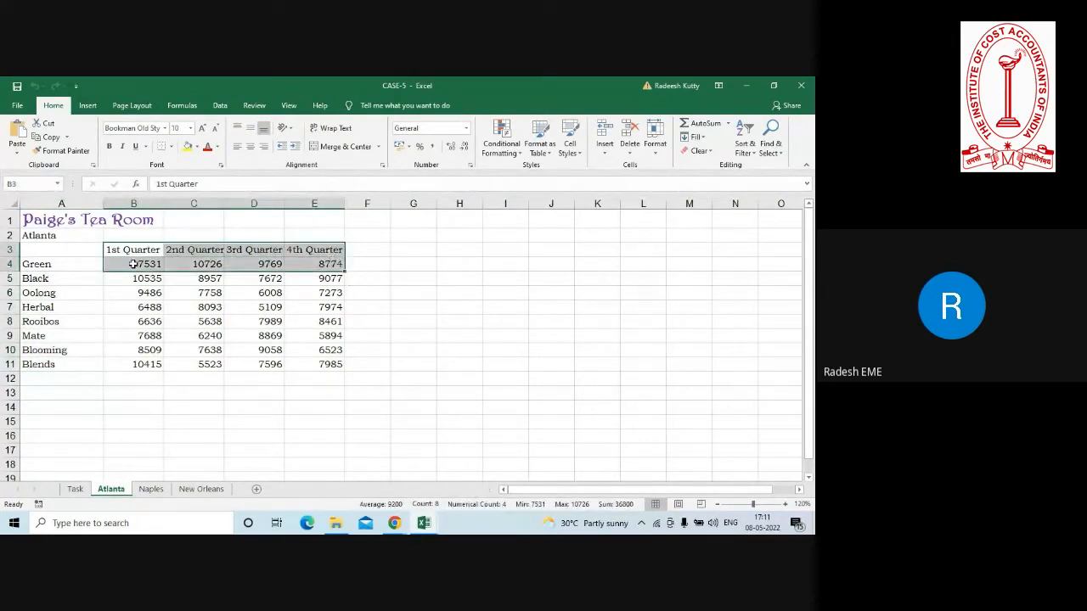
pyautogui.moveTo(132, 262); pyautogui.dragTo(309, 367)
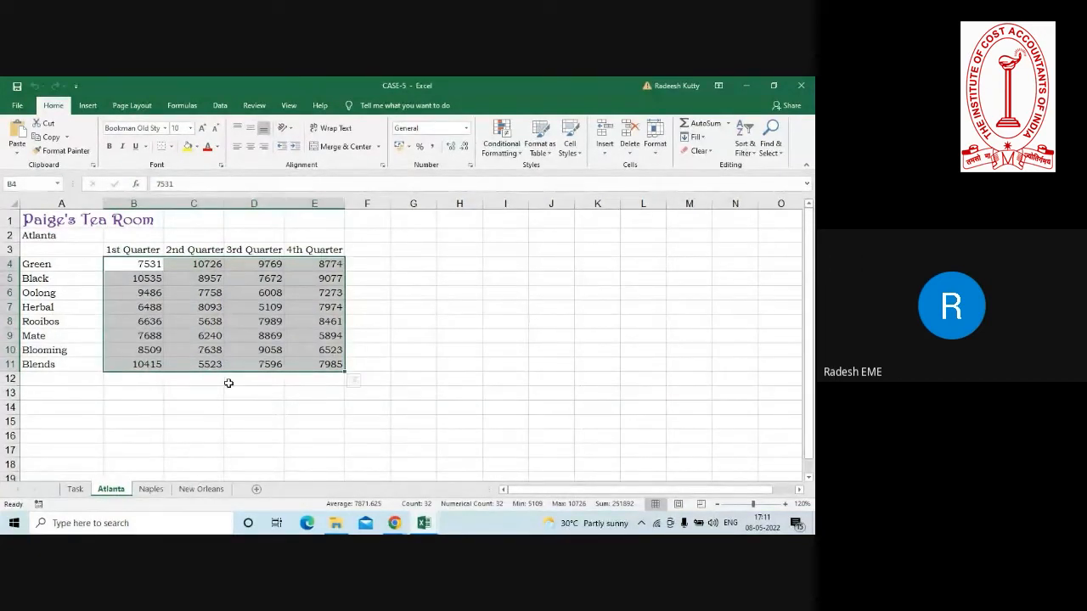
pyautogui.click(152, 490)
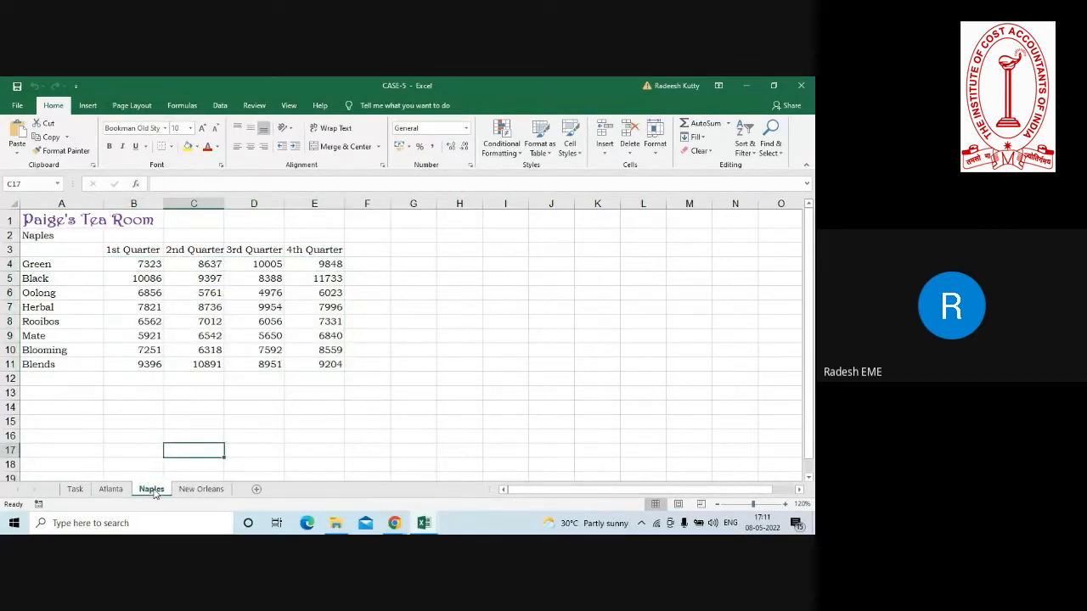
# Check the New Orleans sheet's layout, then group the Atlanta, Naples and New Orleans sheets with cell B12 selected on Atlanta.
pyautogui.click(189, 491)
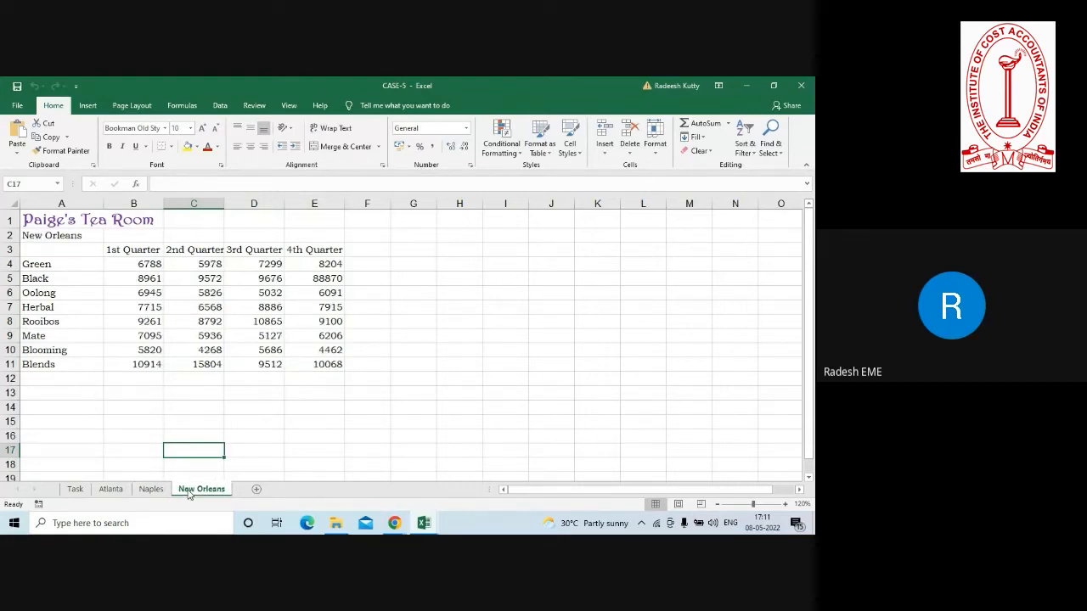
pyautogui.click(119, 487)
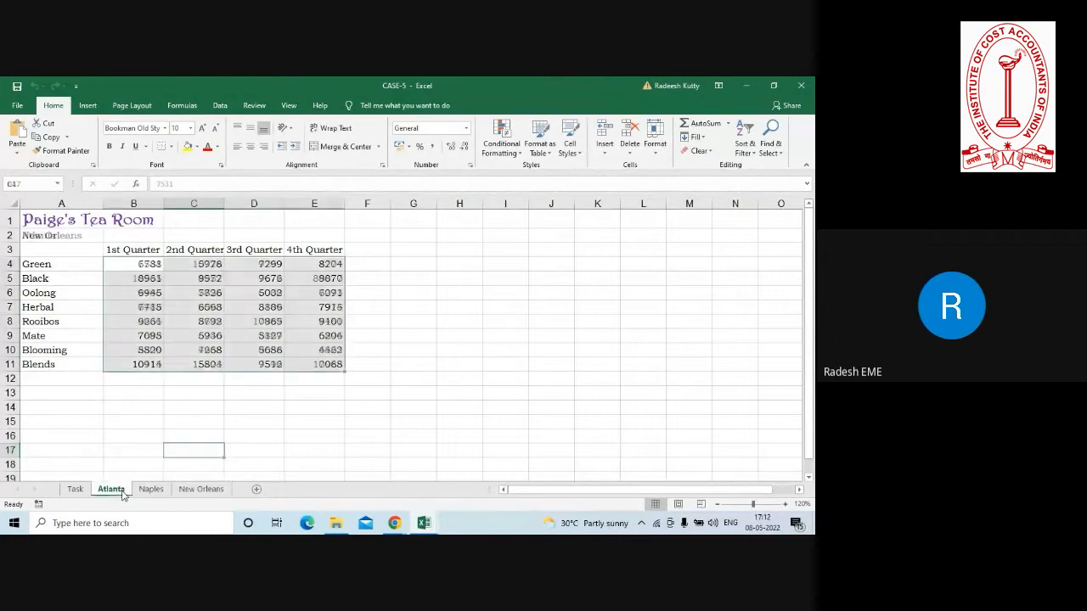
pyautogui.click(133, 380)
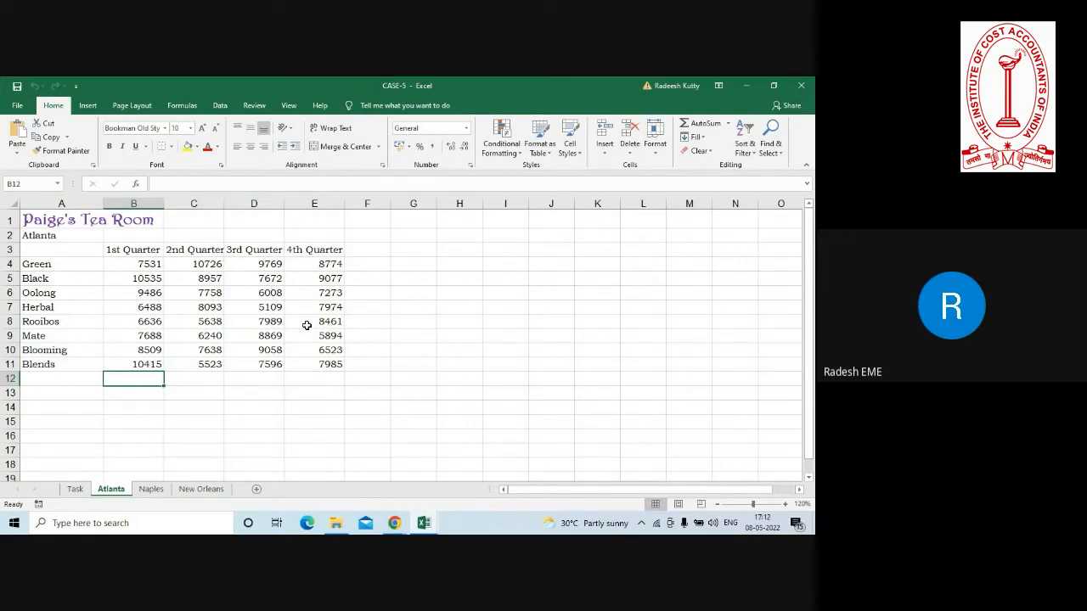
pyautogui.keyDown('ctrl'); pyautogui.click(150, 490); pyautogui.keyUp('ctrl')
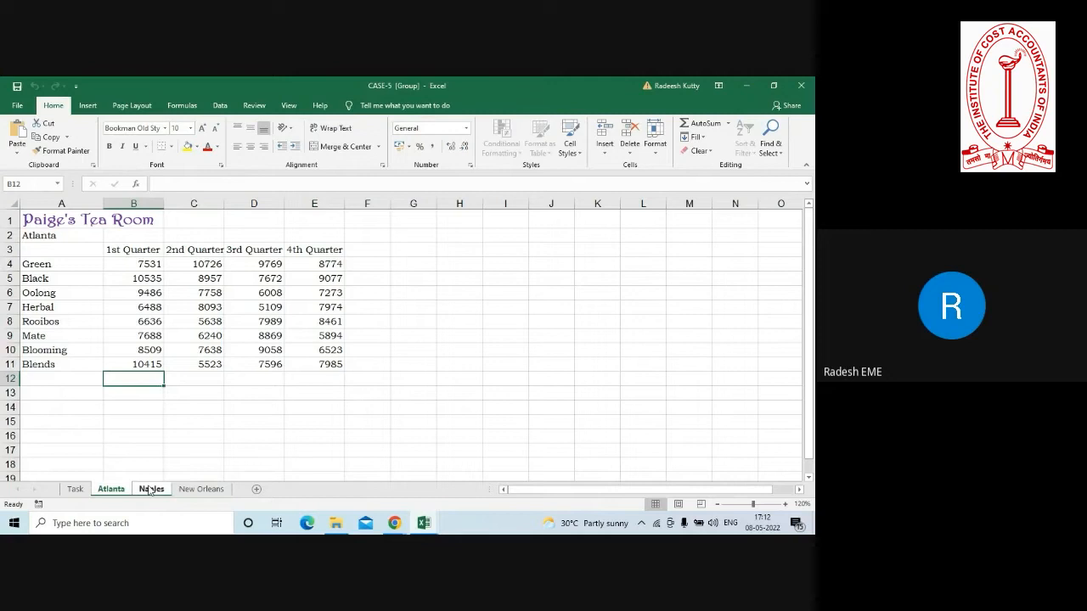
pyautogui.keyDown('ctrl'); pyautogui.click(196, 491); pyautogui.keyUp('ctrl')
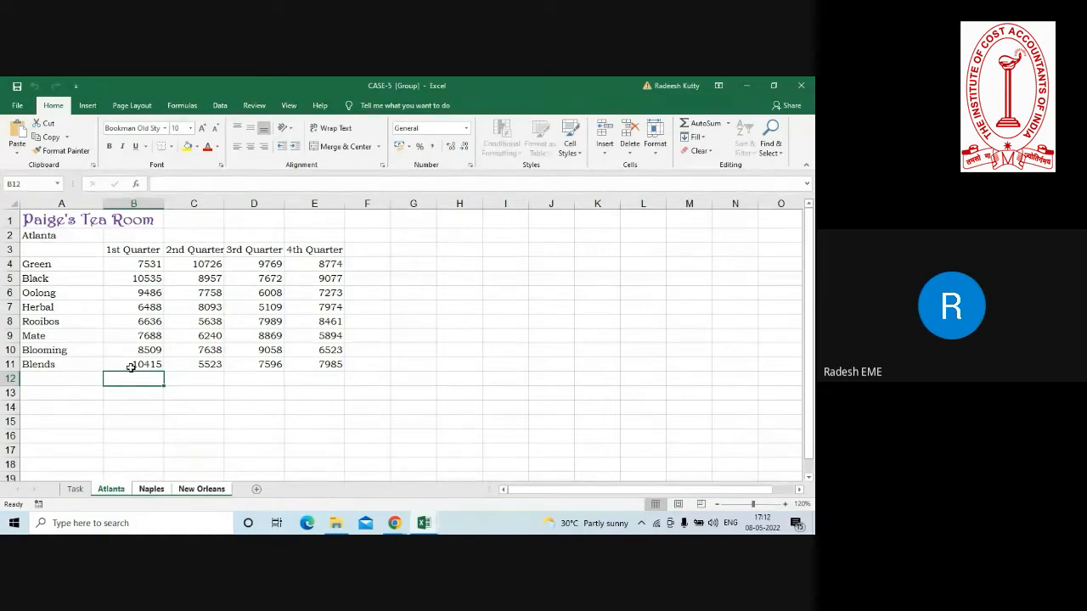
# Total the 1st Quarter in B12 with =SUM(B4:B11) and fill the formula across to E12 on the grouped sheets.
pyautogui.write('=su')
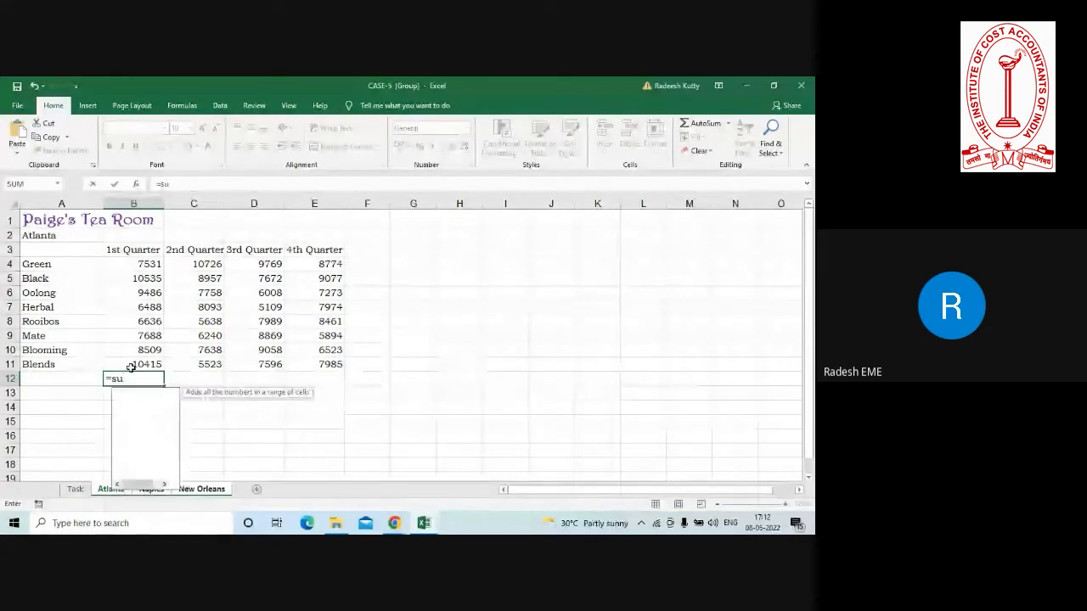
pyautogui.write('m(')
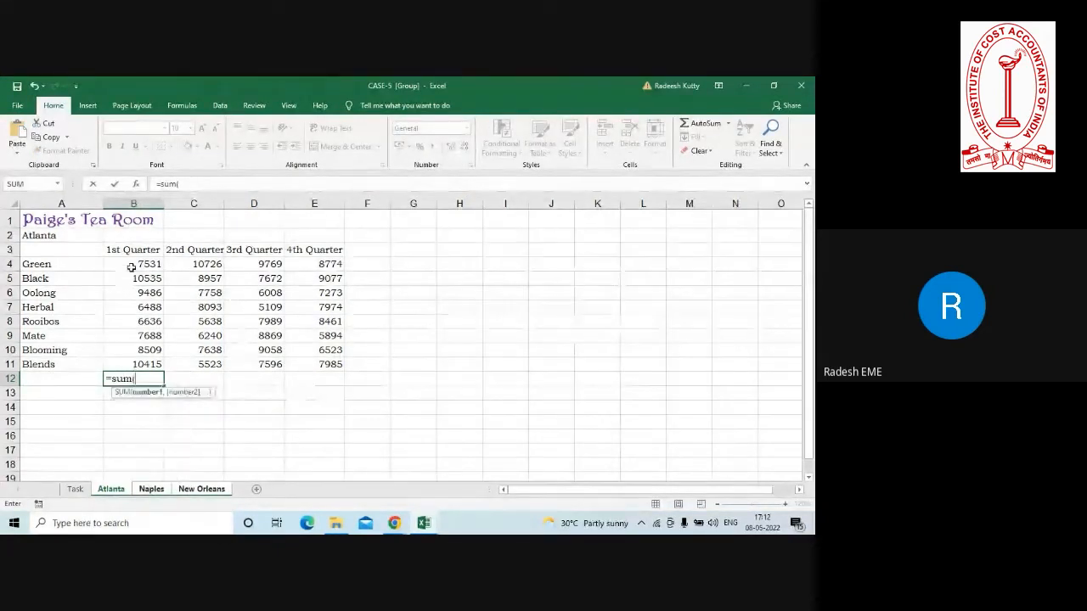
pyautogui.moveTo(132, 267); pyautogui.dragTo(130, 363)
pyautogui.write(')')
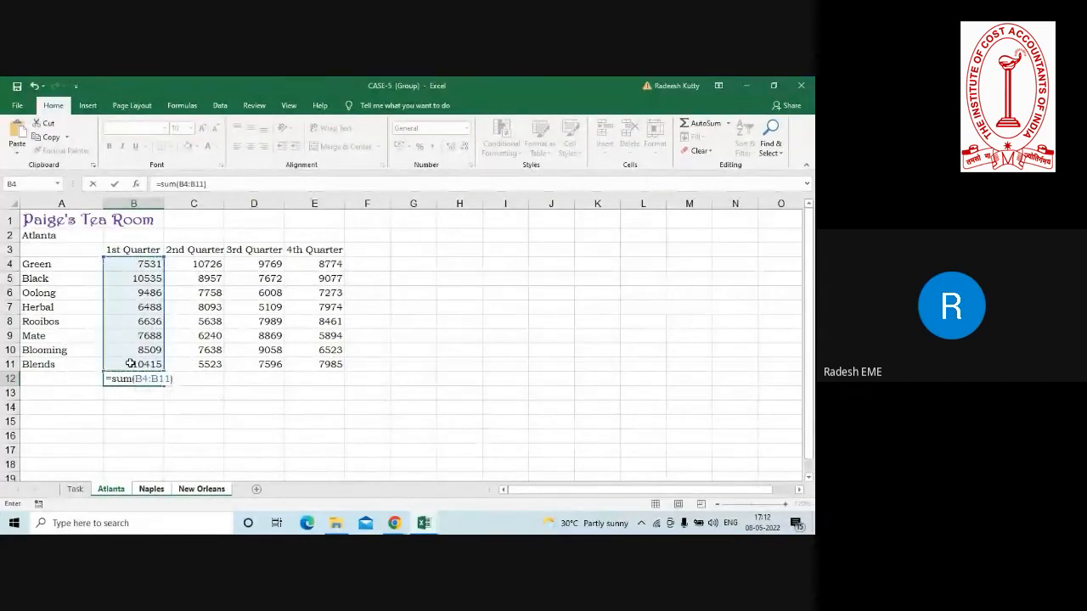
pyautogui.press('Return')
pyautogui.click(141, 378)
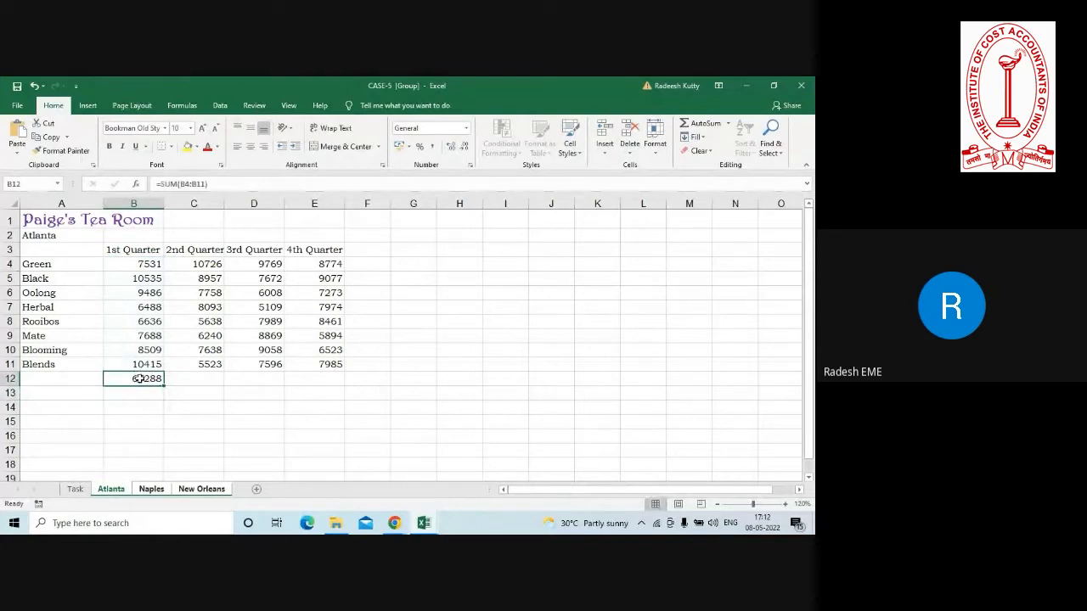
pyautogui.moveTo(161, 388); pyautogui.dragTo(336, 381)
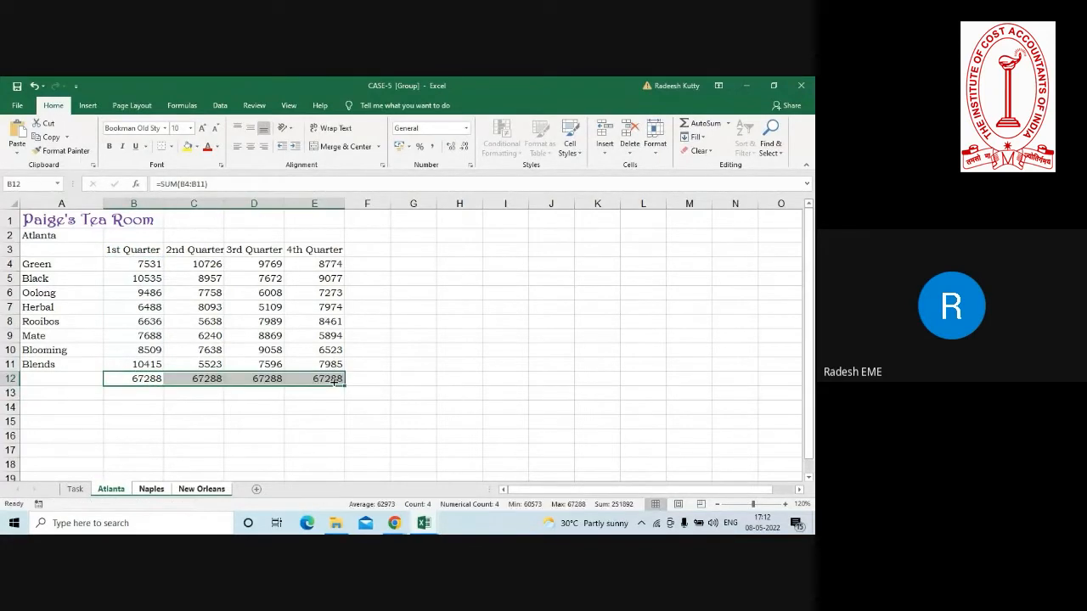
# Total the Green row in F4 with =SUM(B4:E4) and fill the formula down to F12.
pyautogui.click(355, 262)
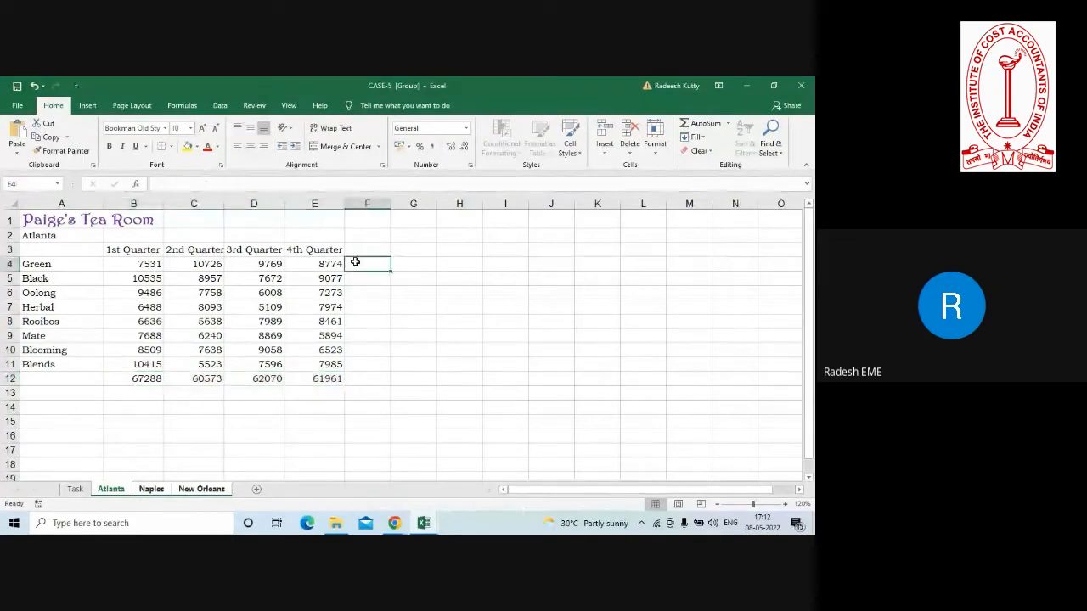
pyautogui.write('=sum')
pyautogui.press('Tab')
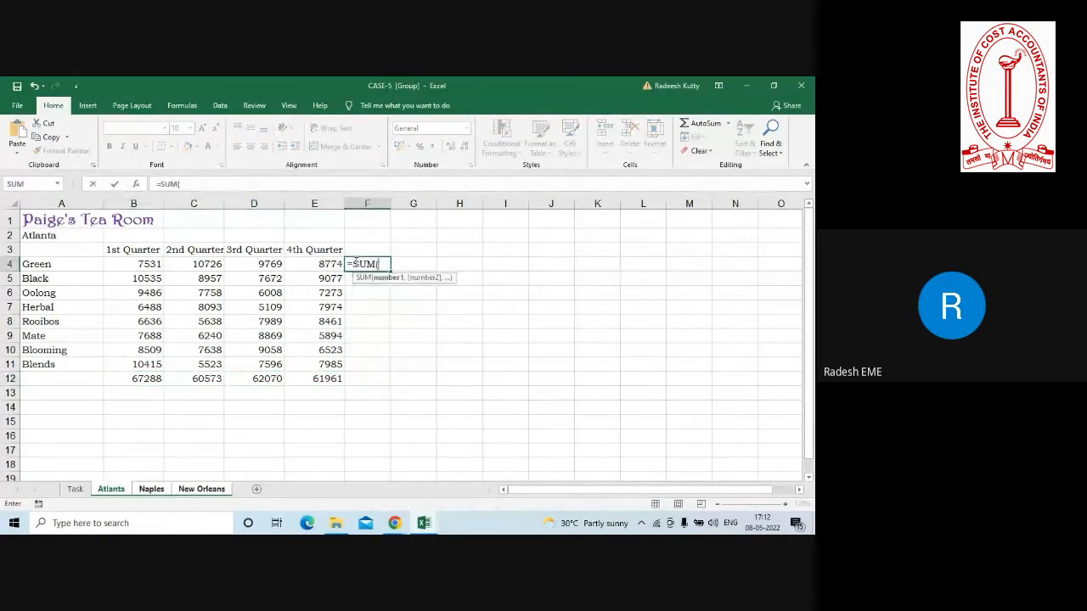
pyautogui.click(149, 264)
pyautogui.moveTo(148, 264); pyautogui.dragTo(309, 264)
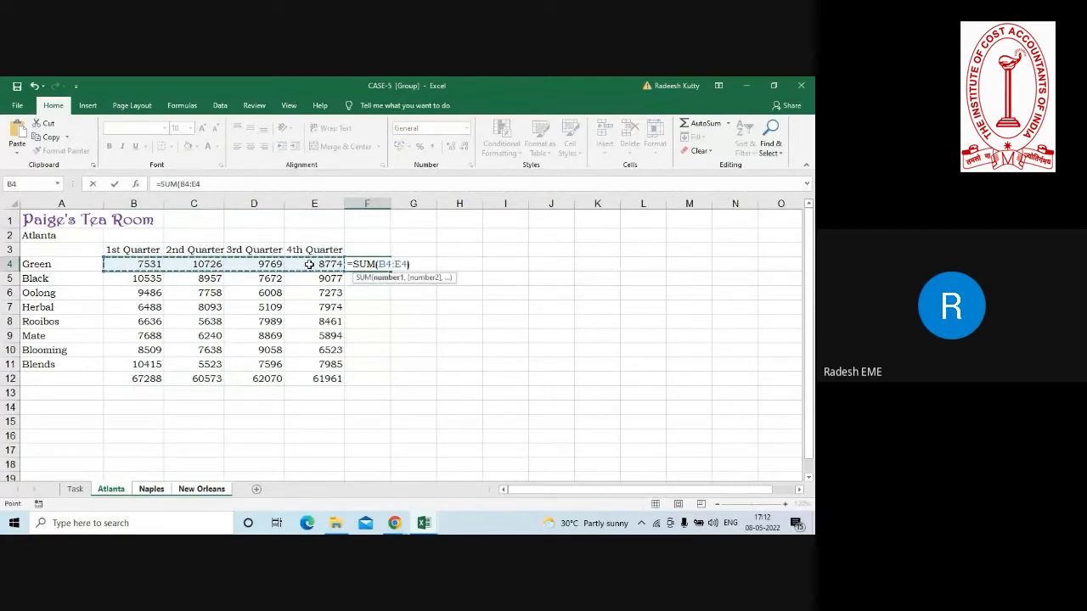
pyautogui.write(')')
pyautogui.press('Return')
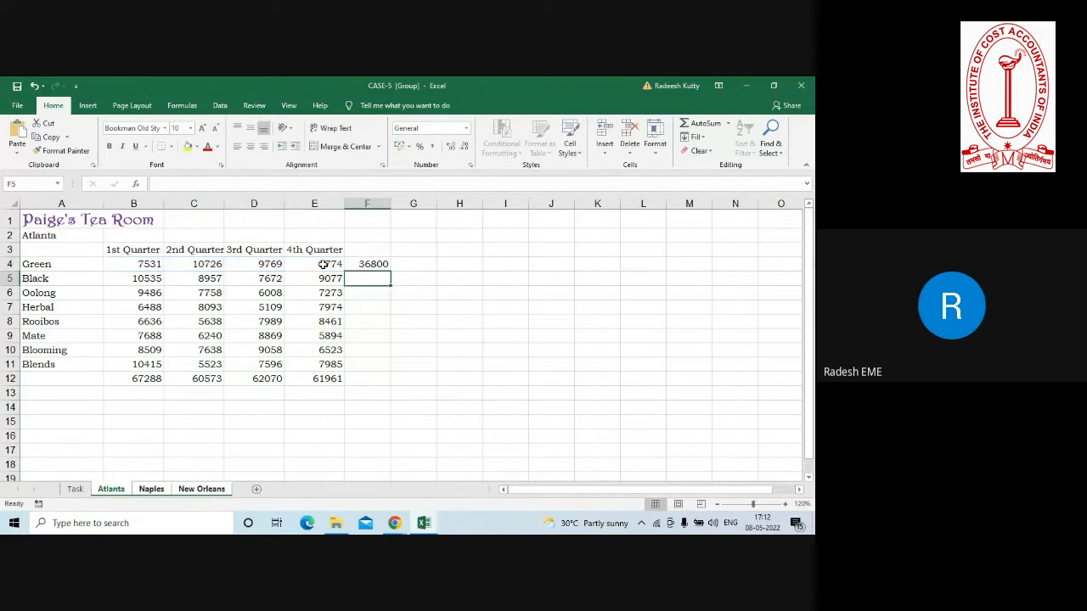
pyautogui.click(381, 264)
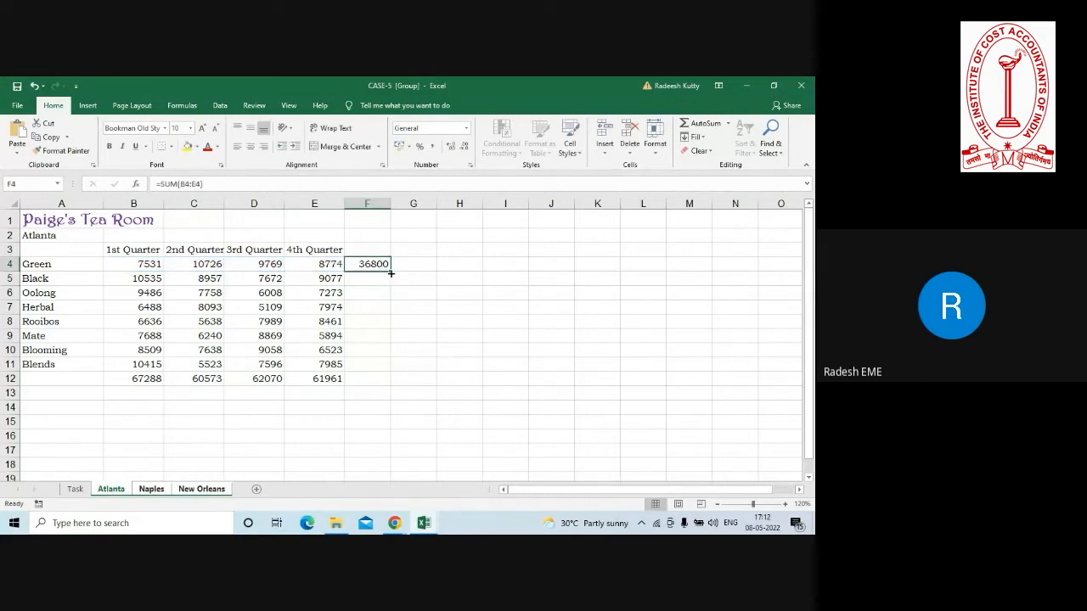
pyautogui.moveTo(391, 271); pyautogui.dragTo(388, 383)
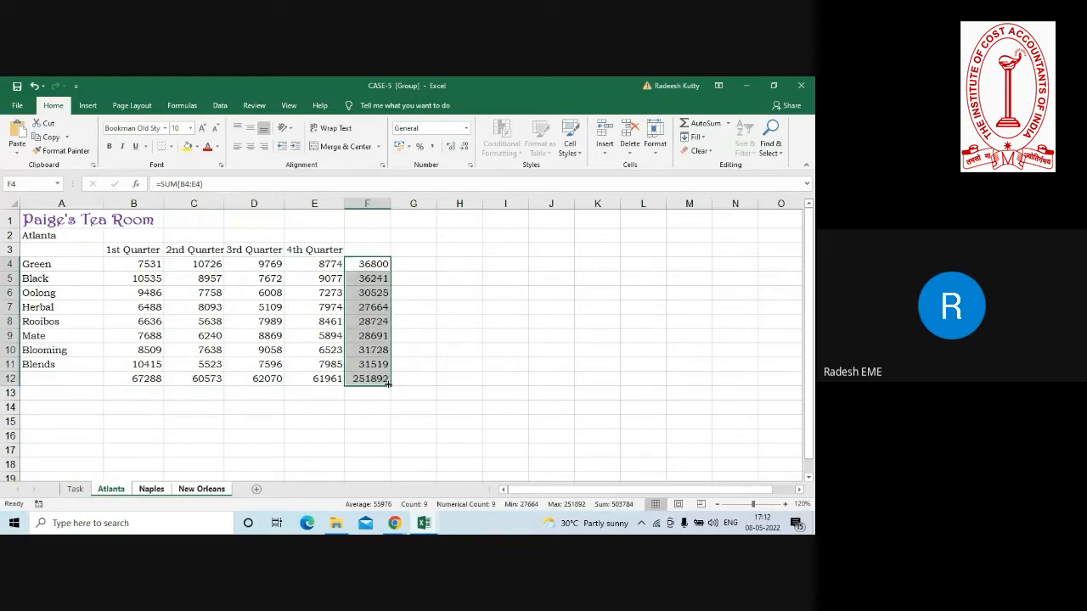
# Label the new totals row in A12 and the new totals column in F3 as Total.
pyautogui.click(58, 379)
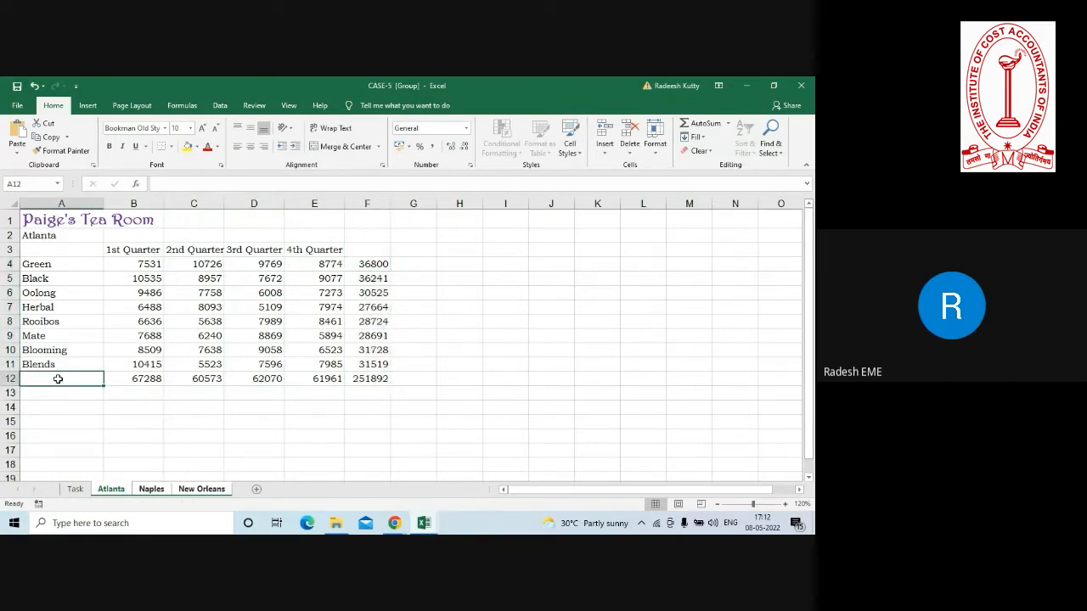
pyautogui.write('Total')
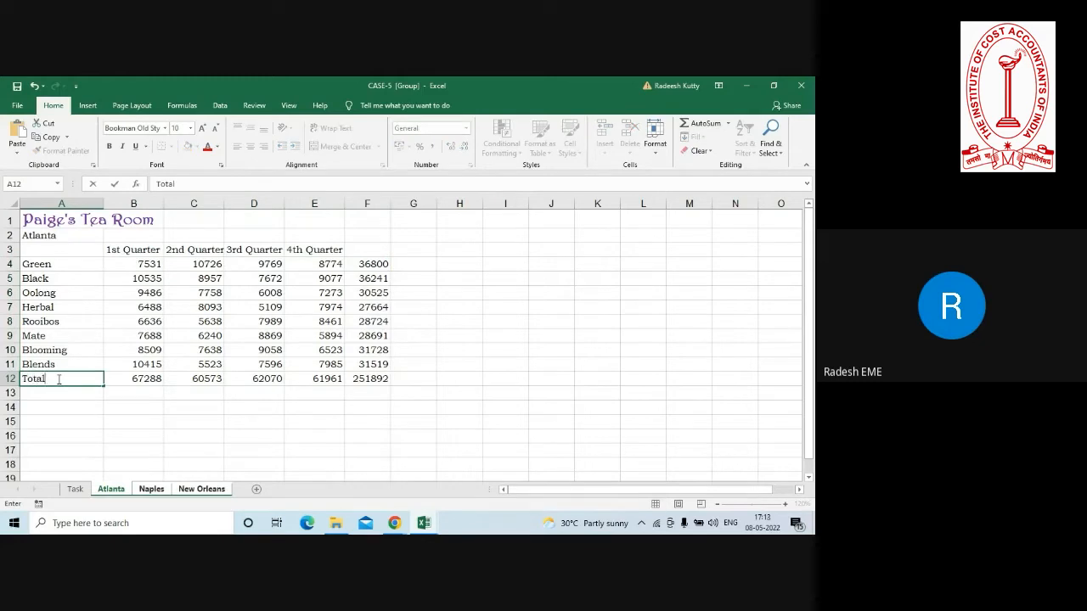
pyautogui.click(351, 252)
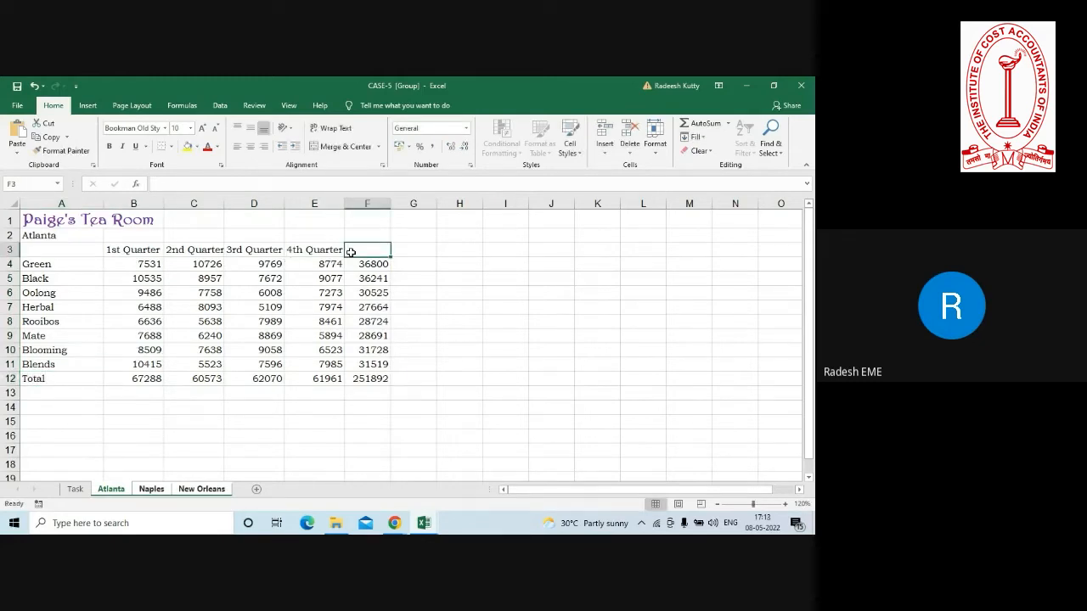
pyautogui.write('Total')
pyautogui.press('Return')
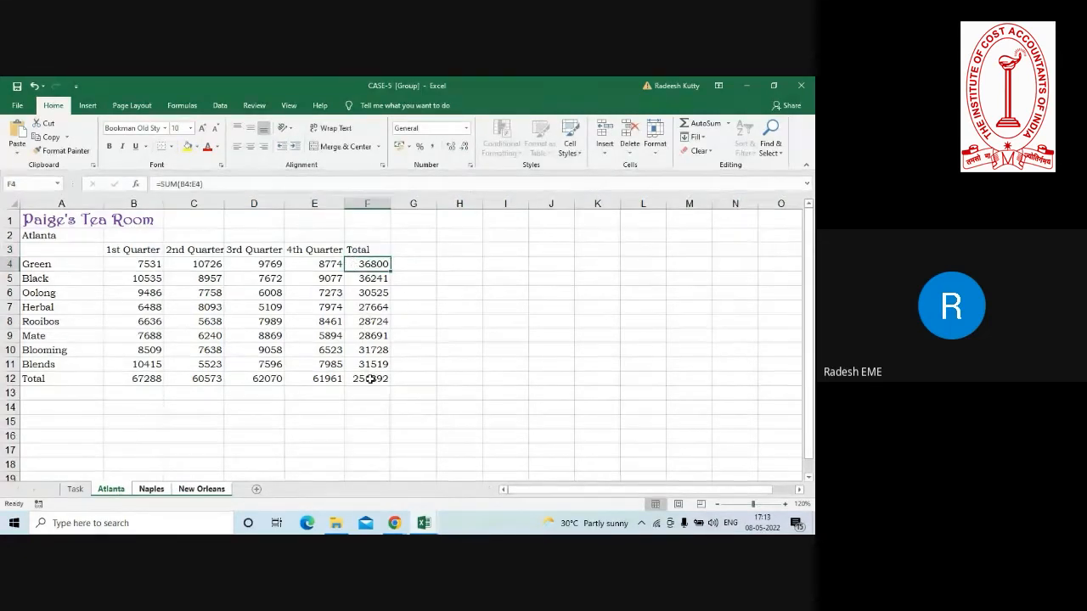
# Ungroup the three worksheets and check the added totals on the Naples and New Orleans sheets.
pyautogui.rightClick(107, 496)
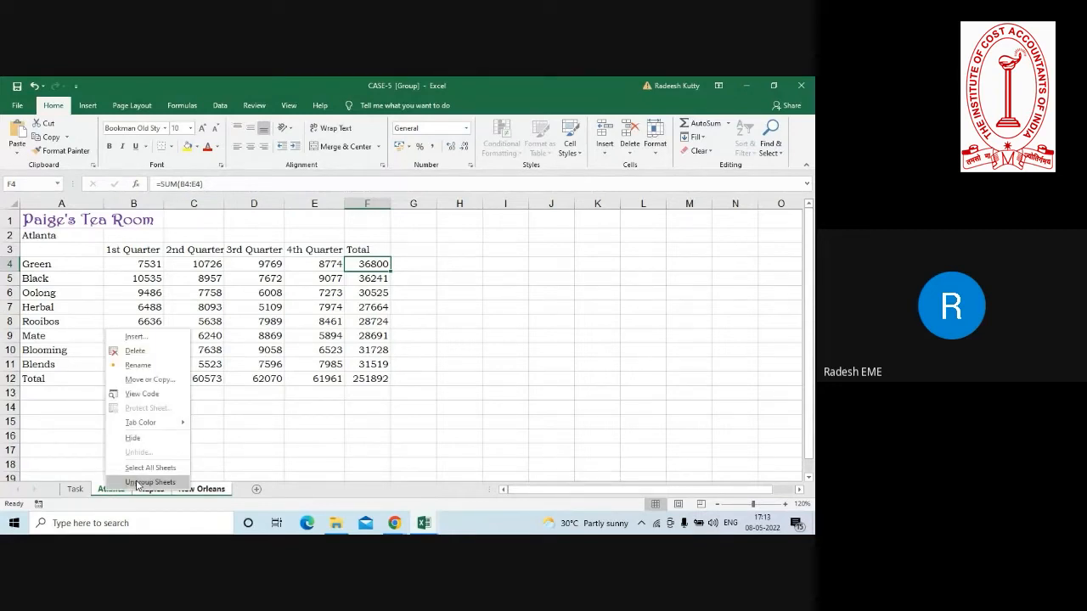
pyautogui.click(137, 482)
pyautogui.click(120, 453)
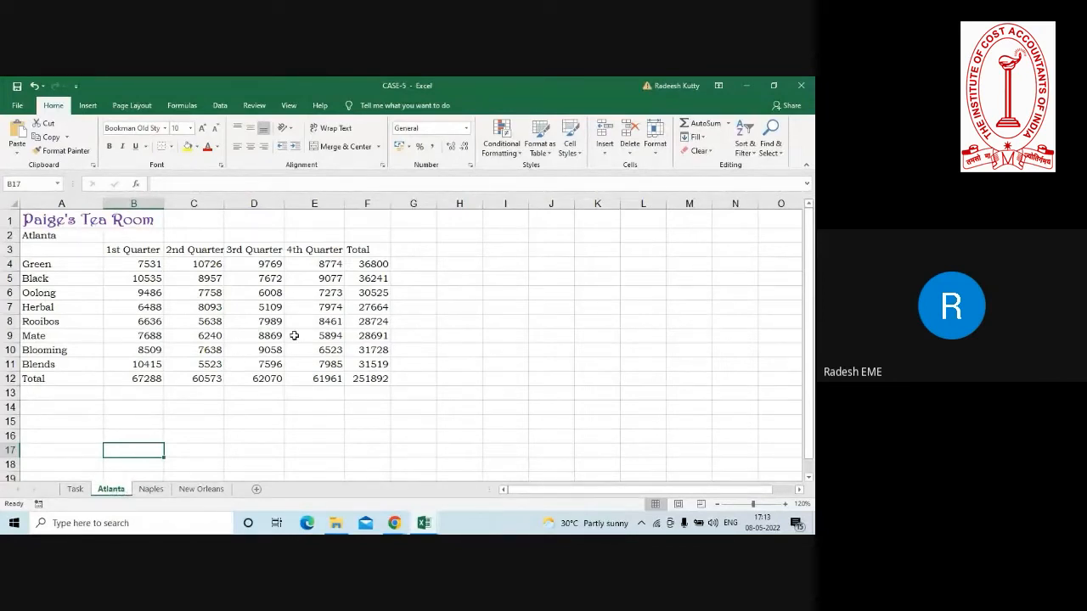
pyautogui.click(153, 490)
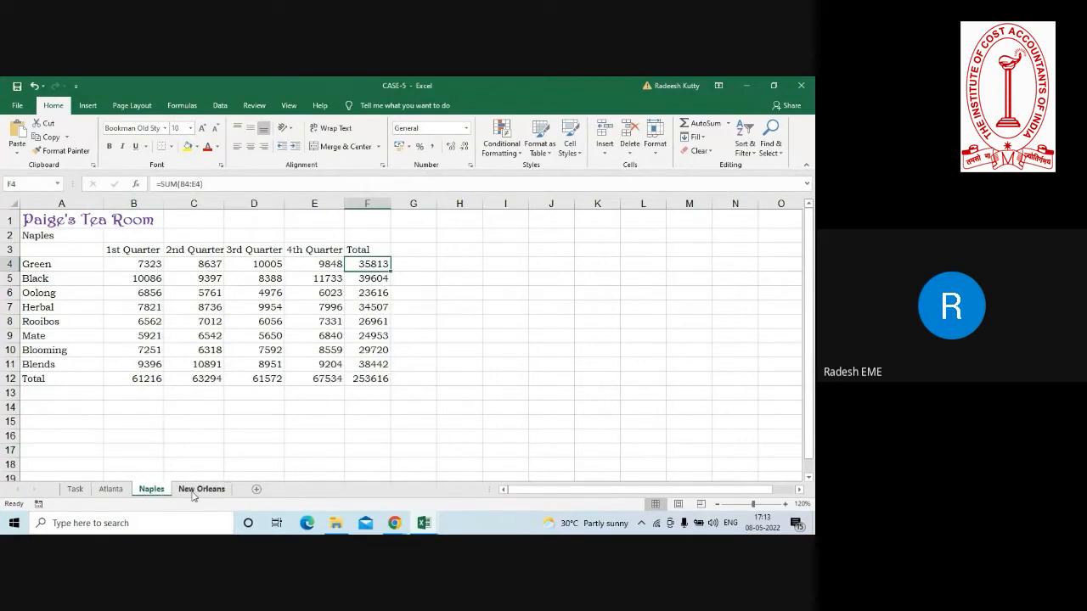
pyautogui.click(193, 491)
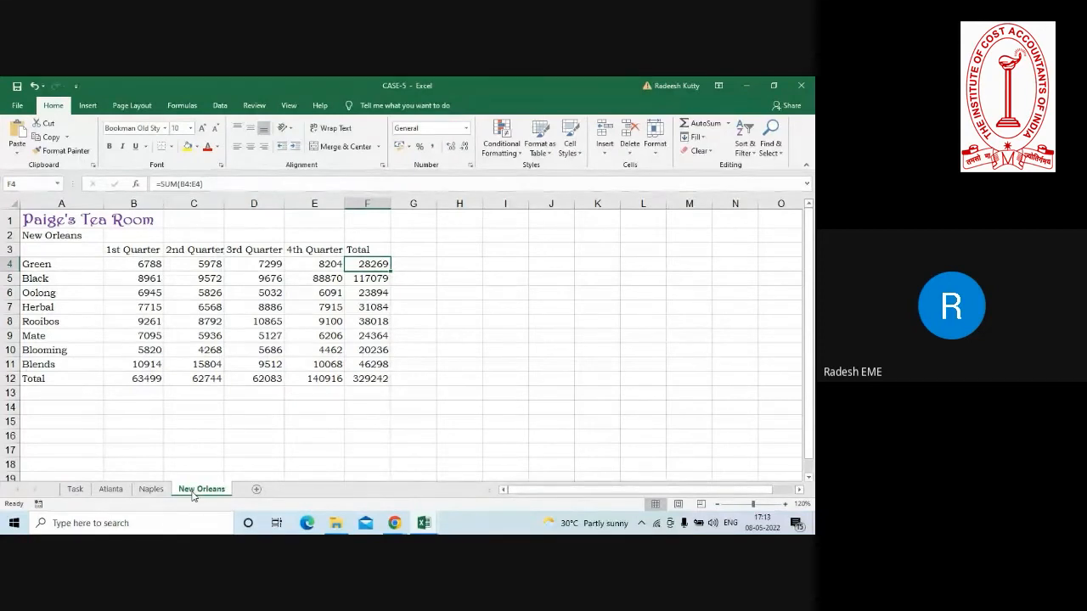
pyautogui.click(620, 248)
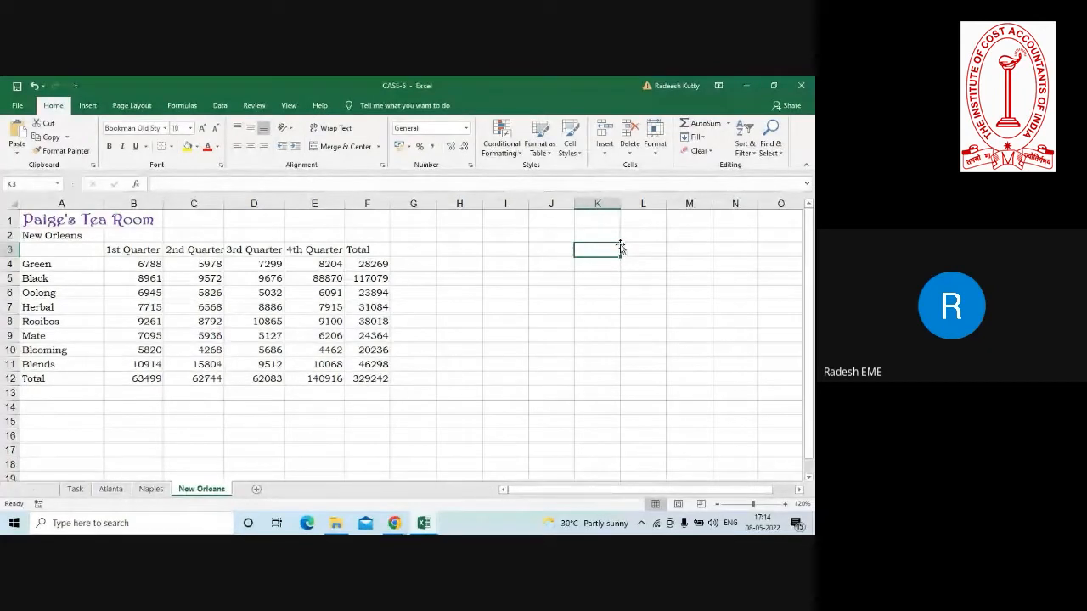
# Close the CASE-5 workbook without saving and open CASE 1 from the Case folder inside MOS_EXCEL's SESSION 1 folder.
pyautogui.click(800, 86)
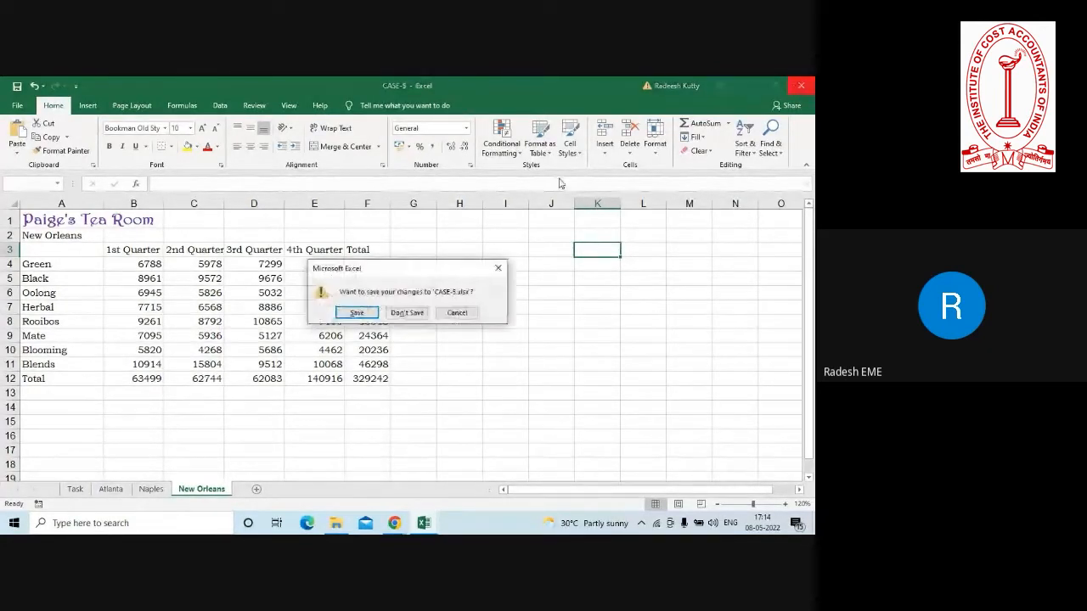
pyautogui.click(406, 313)
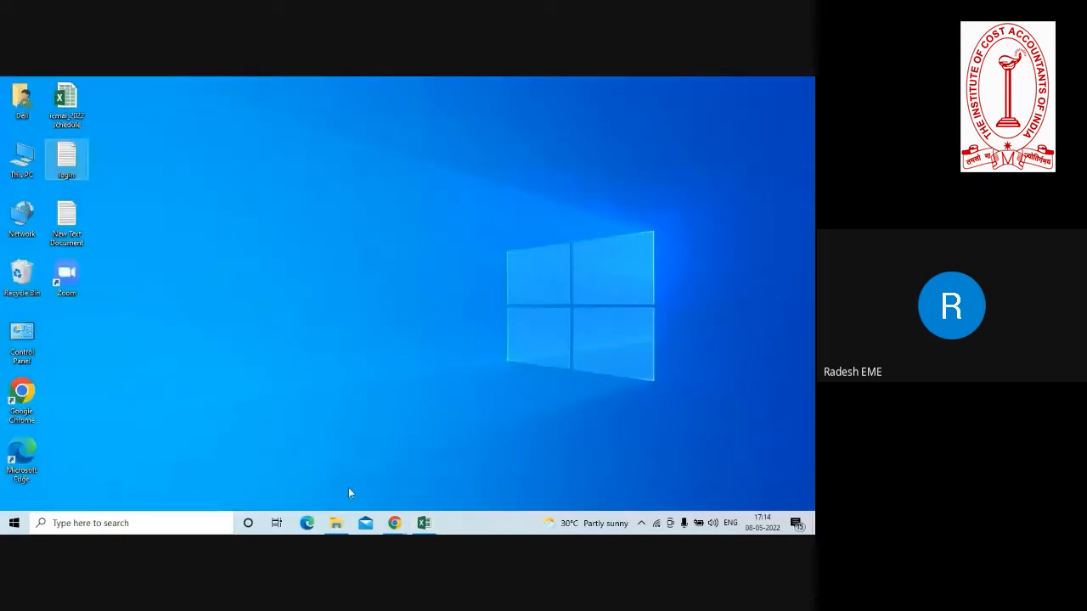
pyautogui.click(336, 523)
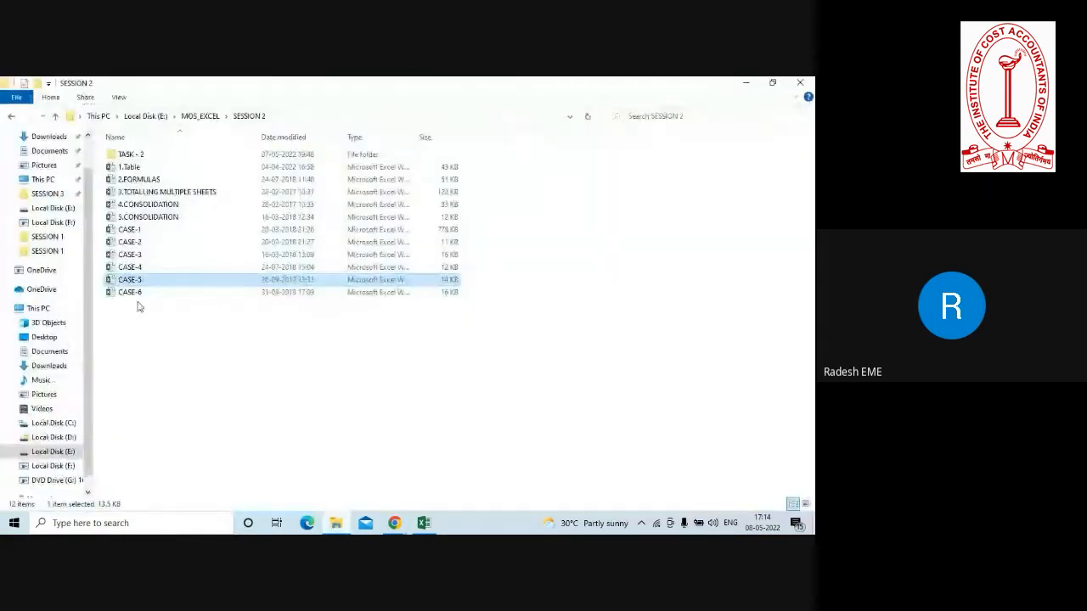
pyautogui.click(57, 116)
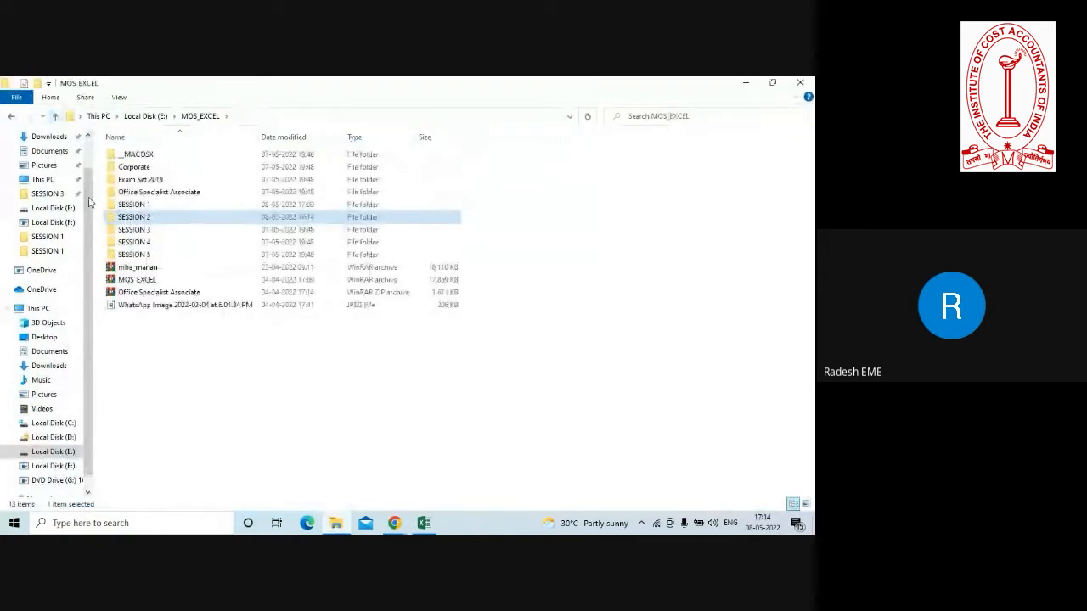
pyautogui.doubleClick(140, 205)
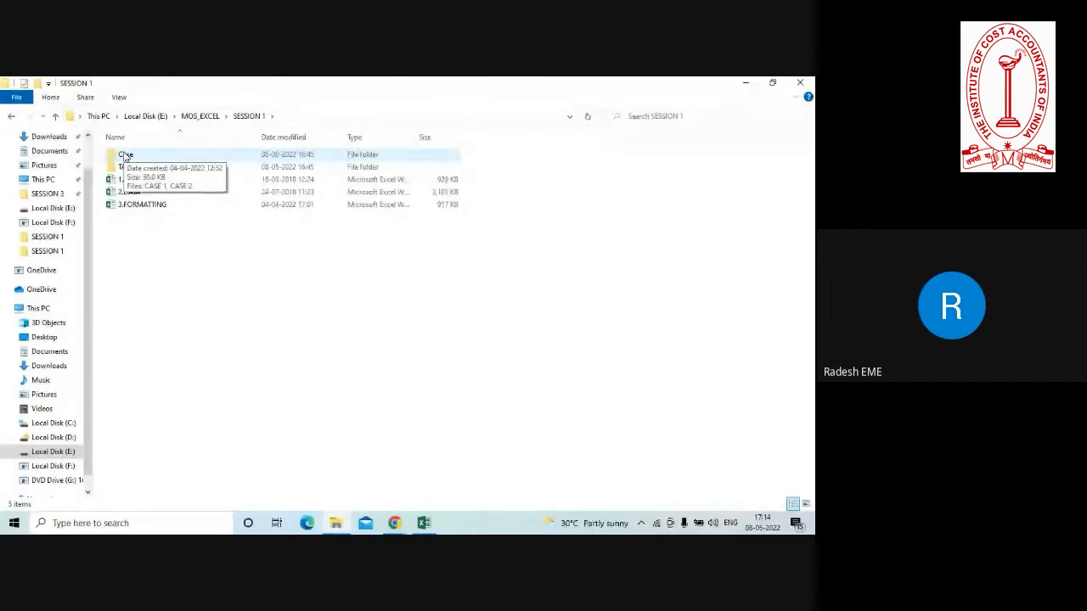
pyautogui.doubleClick(125, 155)
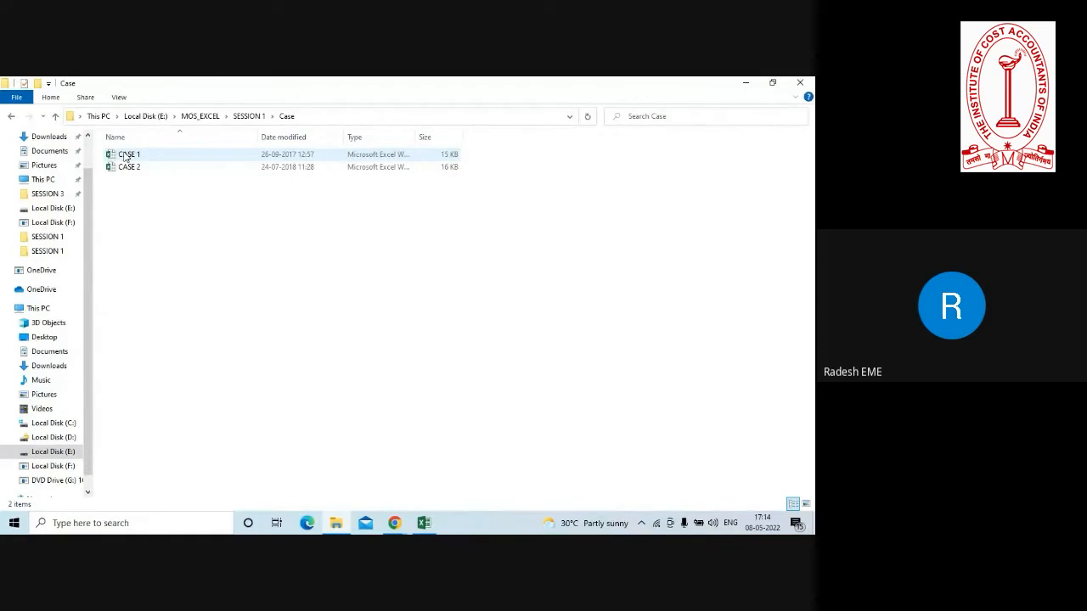
pyautogui.doubleClick(126, 155)
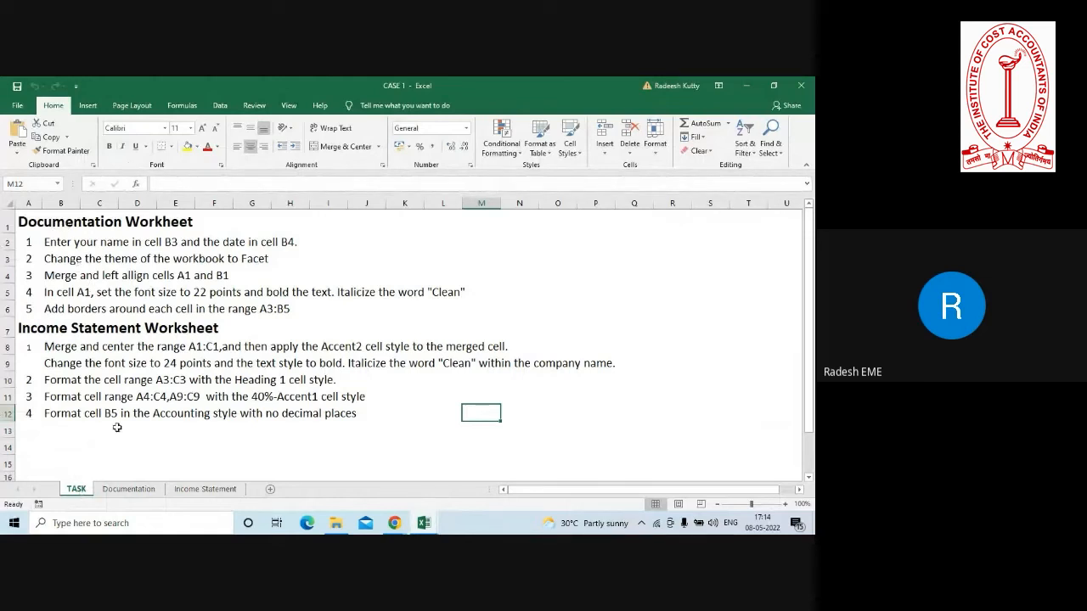
# Look over the Documentation and Income Statement sheets, and return to the instructions on the TASK sheet.
pyautogui.click(138, 490)
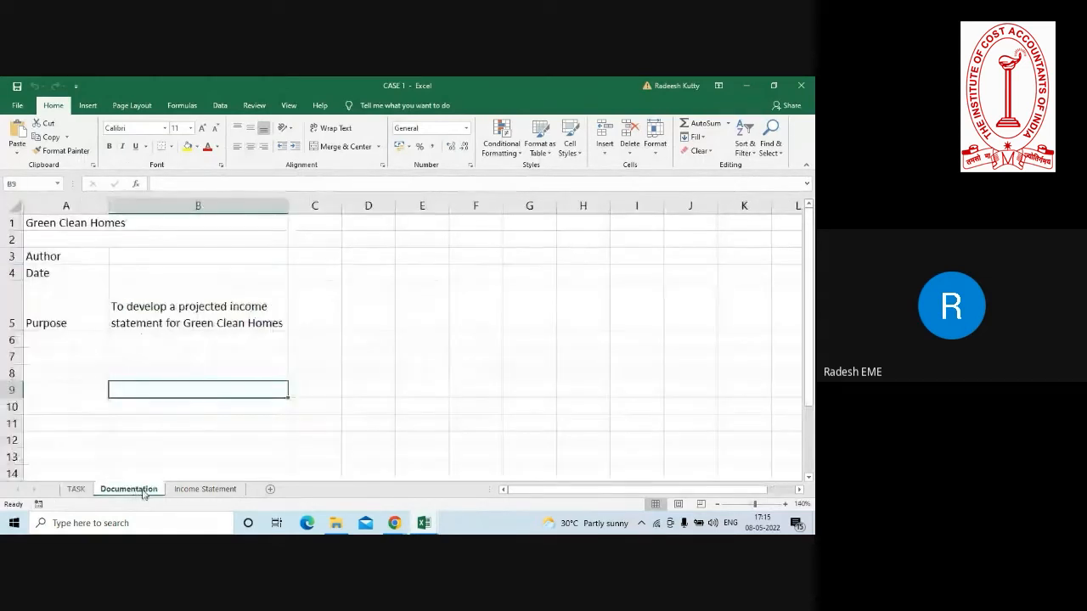
pyautogui.click(193, 490)
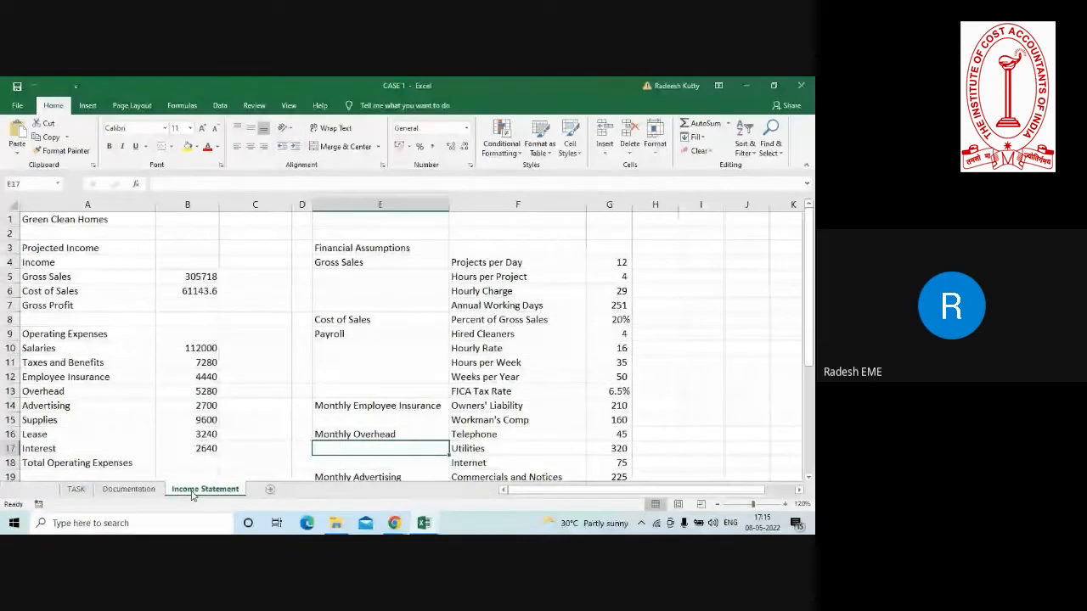
pyautogui.click(76, 490)
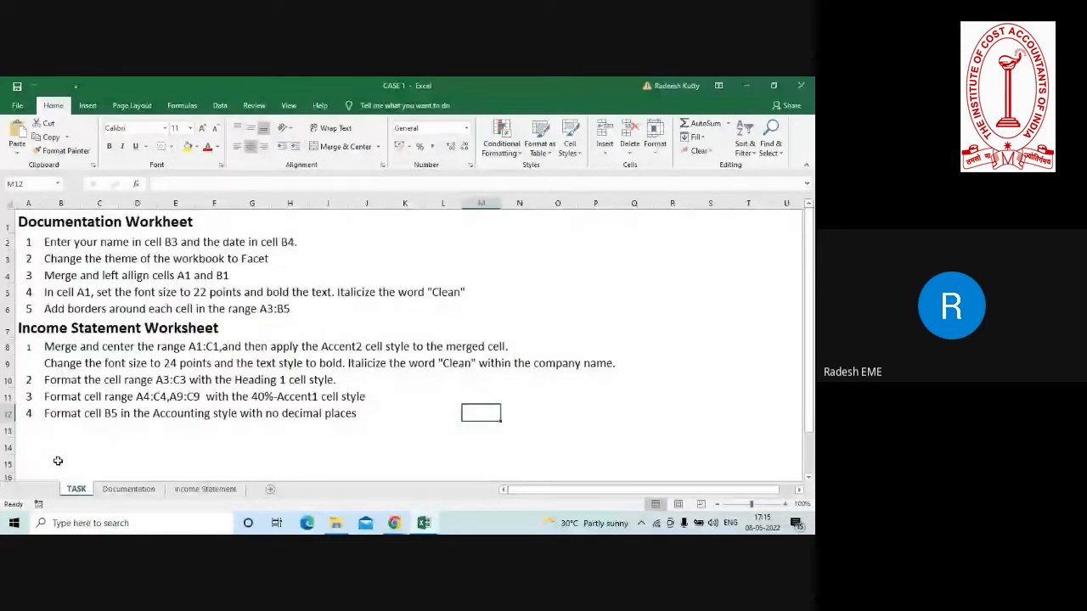
# Close the CASE 1 workbook, minimize the 3.FORMATTING workbook and go up to the SESSION 1 folder.
pyautogui.click(153, 291)
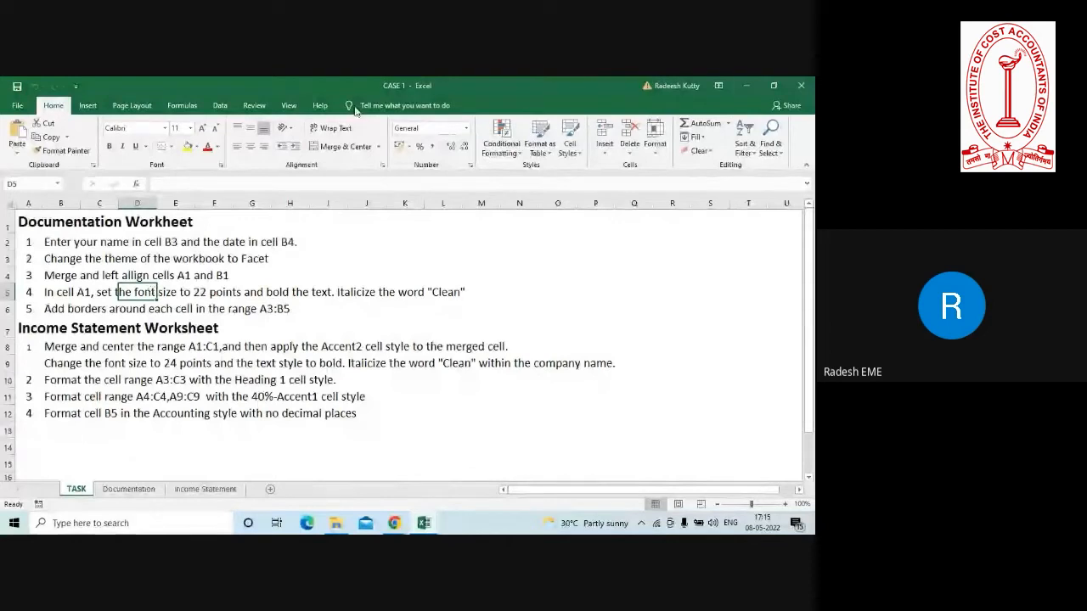
pyautogui.click(800, 84)
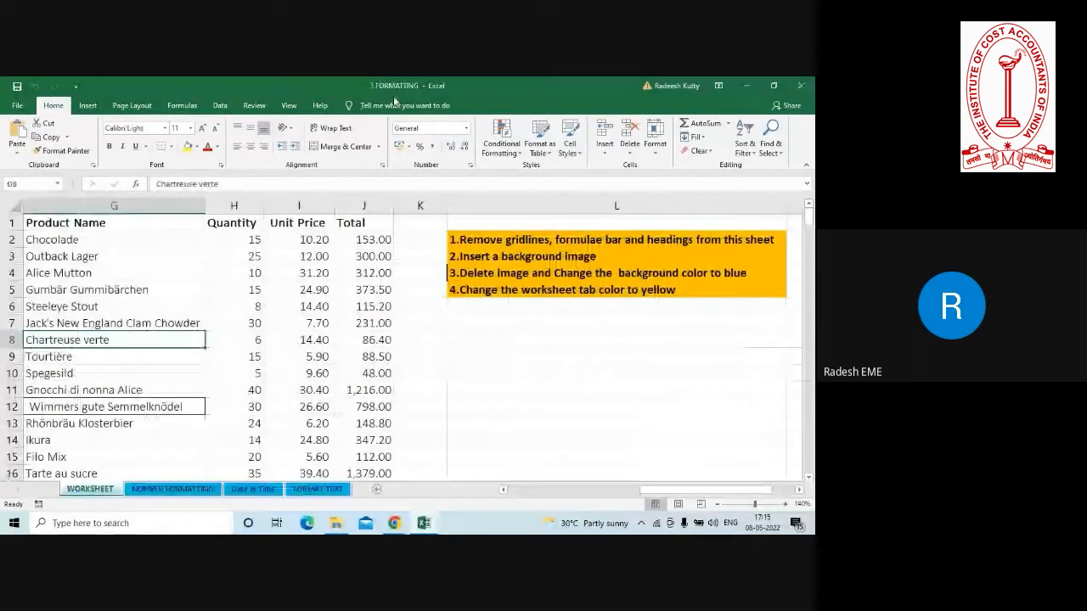
pyautogui.click(746, 85)
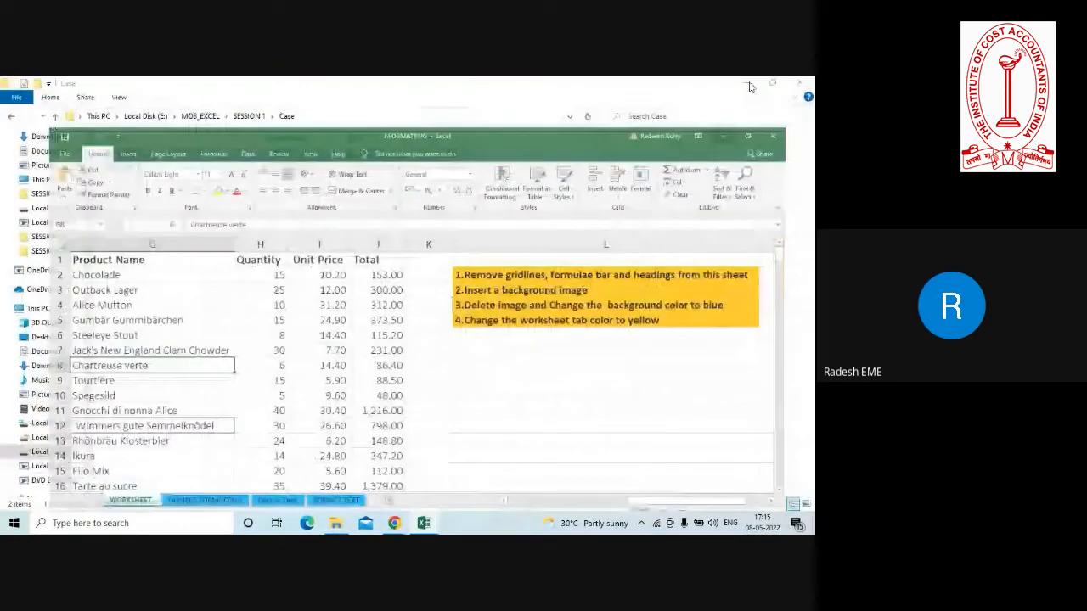
pyautogui.click(54, 115)
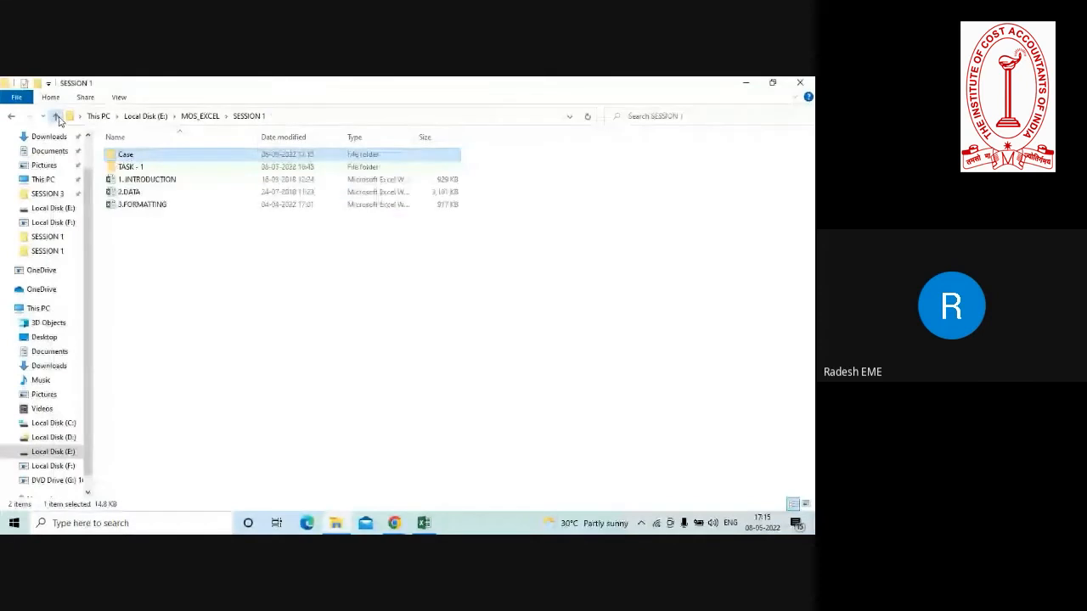
# Look over the workbooks in the TASK - 1 folder, and reopen 3.FORMATTING from the SESSION 1 folder.
pyautogui.doubleClick(129, 168)
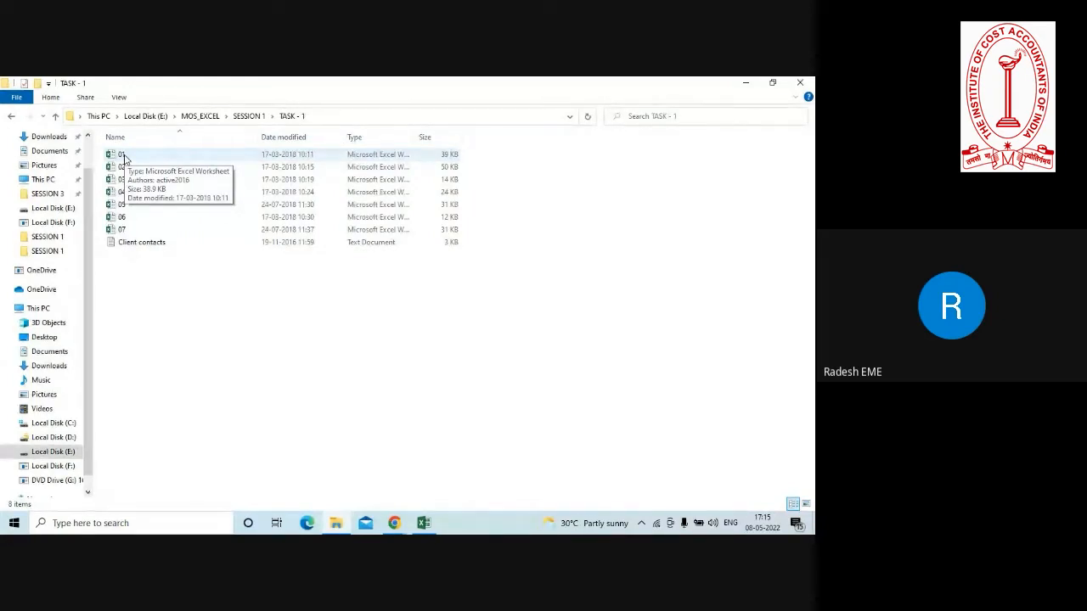
pyautogui.click(55, 118)
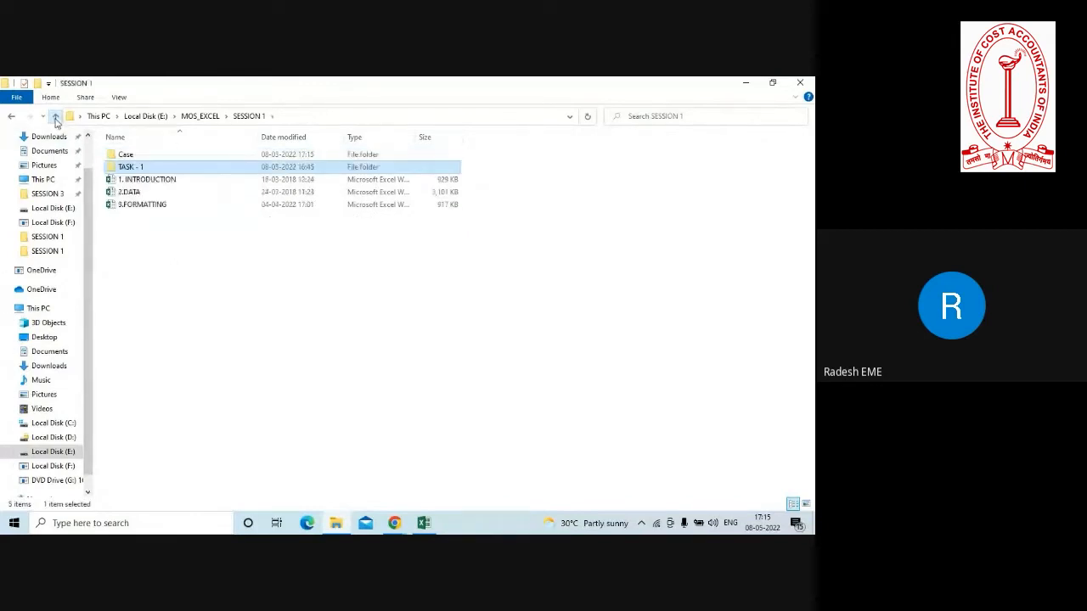
pyautogui.doubleClick(140, 207)
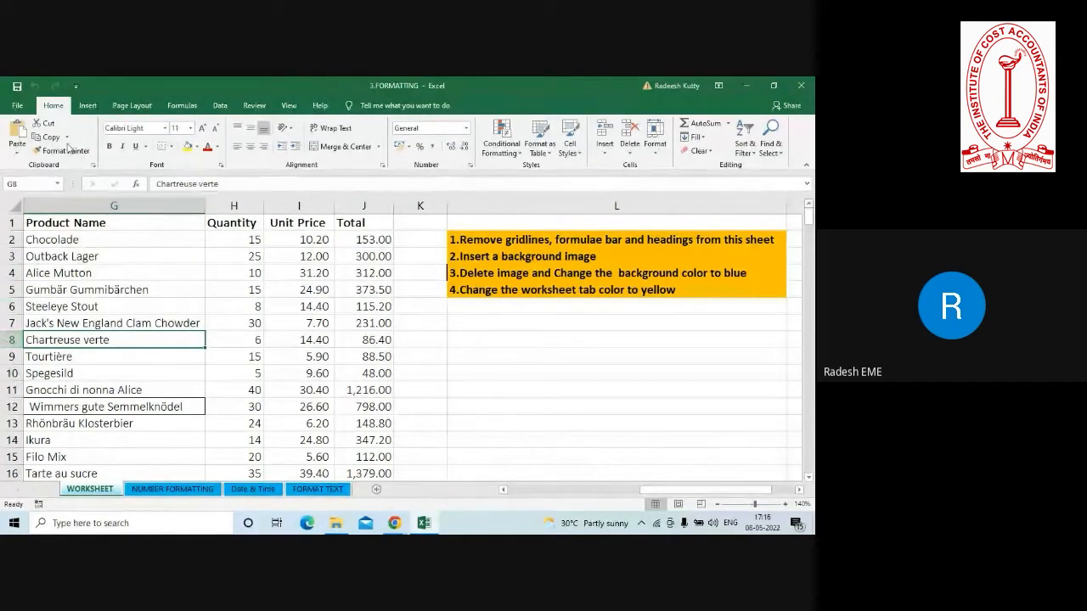
# Hide the formula bar, headings and gridlines on the WORKSHEET sheet.
pyautogui.click(290, 106)
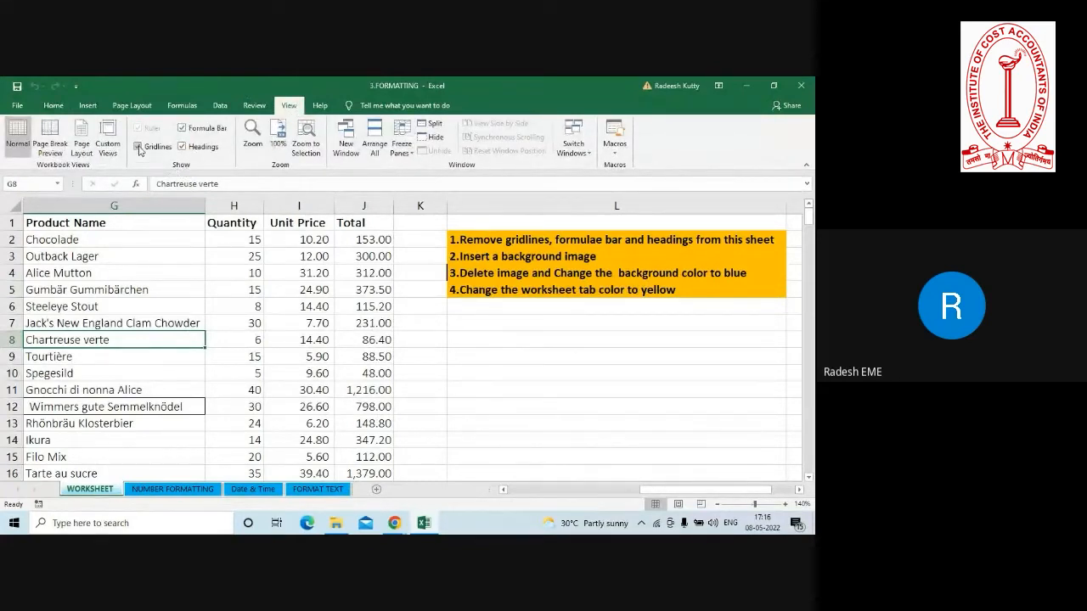
pyautogui.click(180, 128)
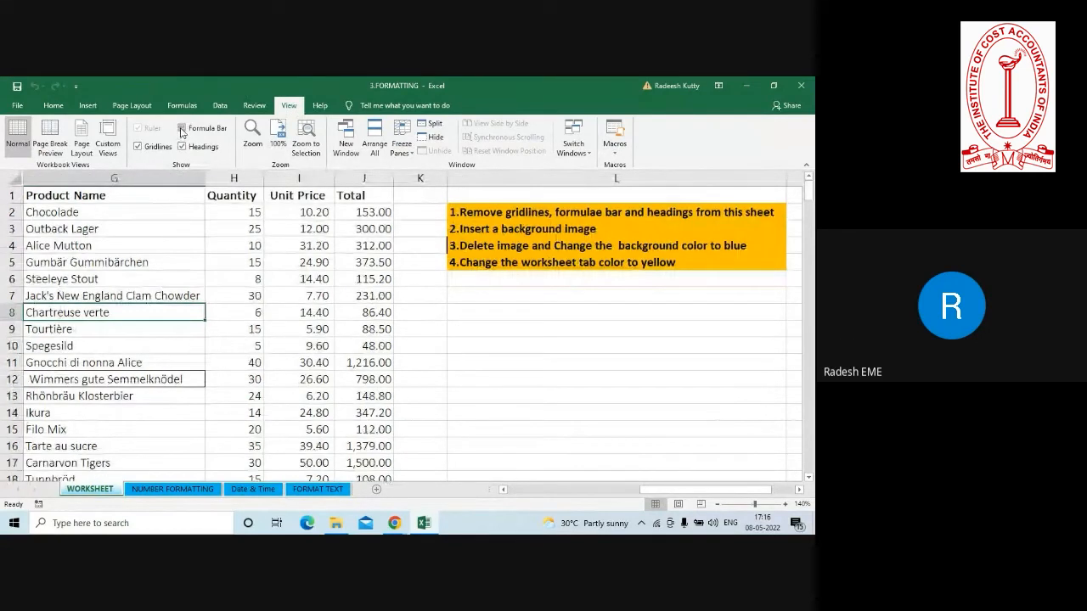
pyautogui.click(182, 146)
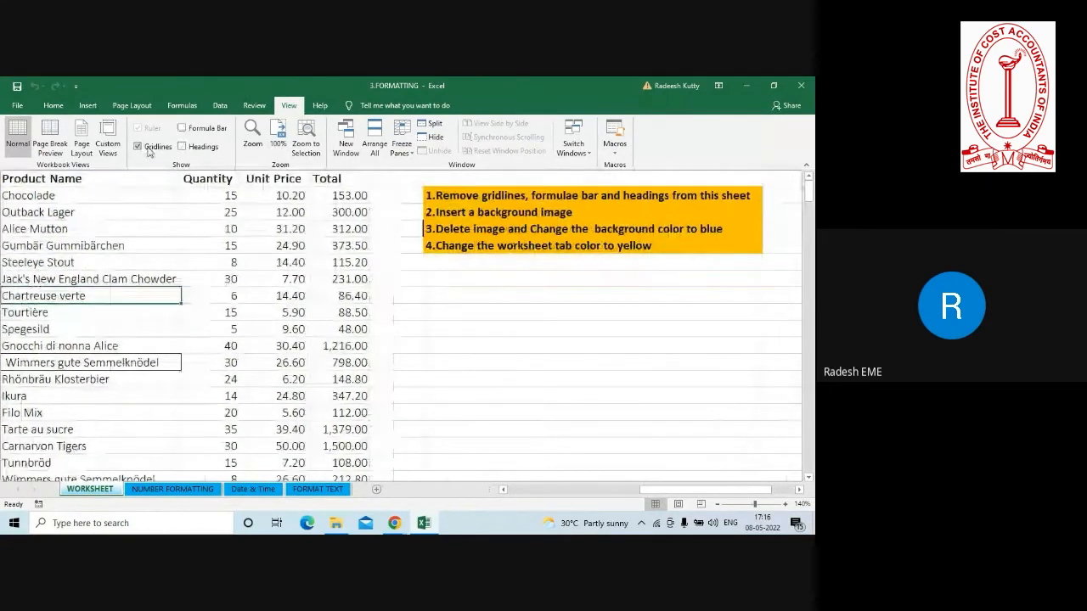
pyautogui.click(149, 151)
pyautogui.click(498, 349)
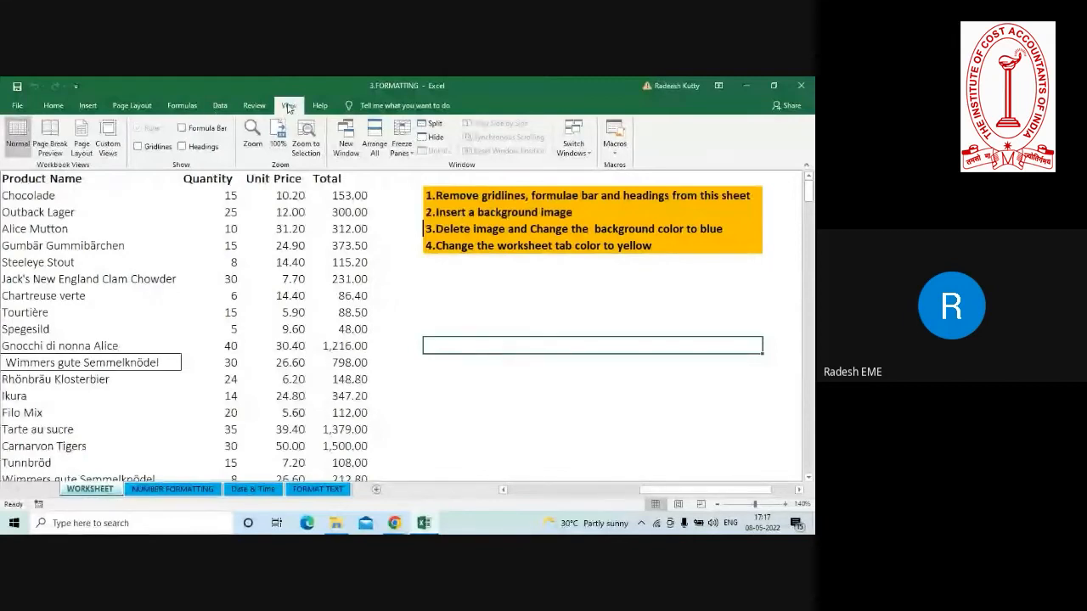
# Show the formula bar, row and column headings, and gridlines again on the WORKSHEET sheet.
pyautogui.click(181, 128)
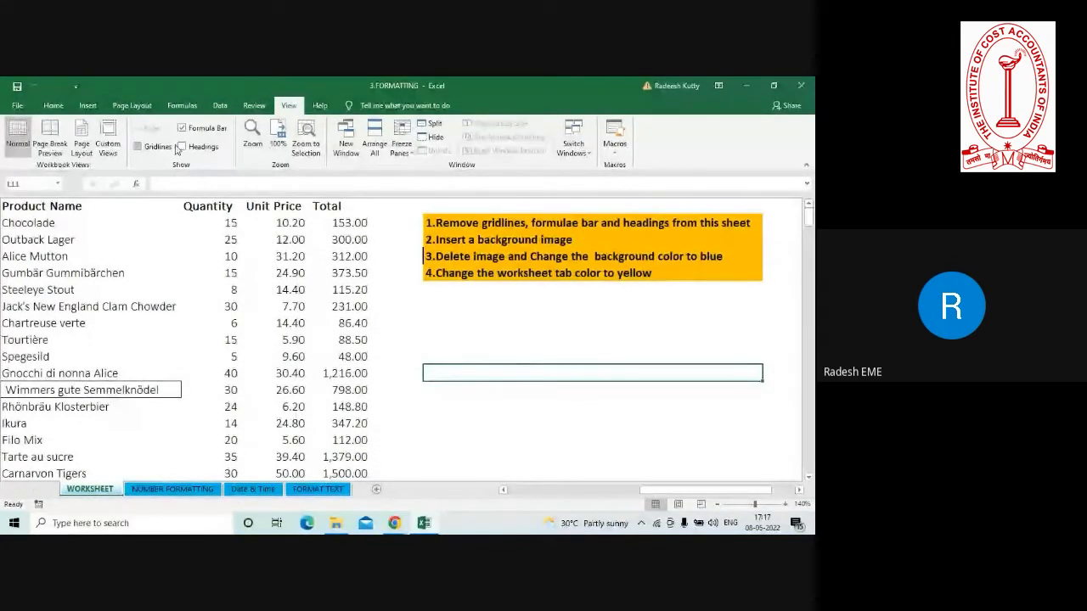
pyautogui.click(181, 147)
pyautogui.click(138, 147)
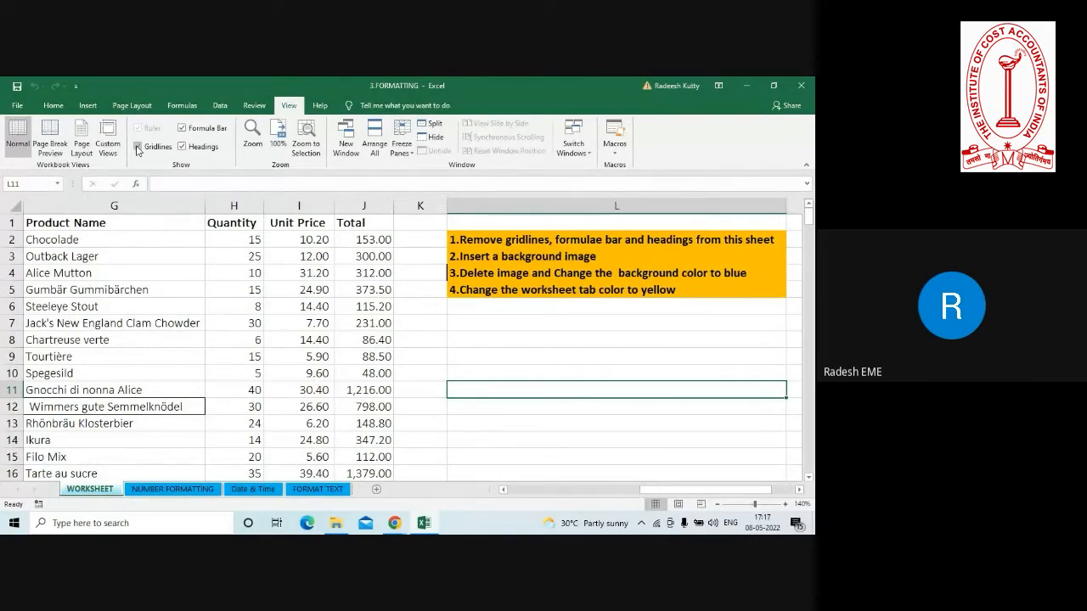
pyautogui.click(137, 147)
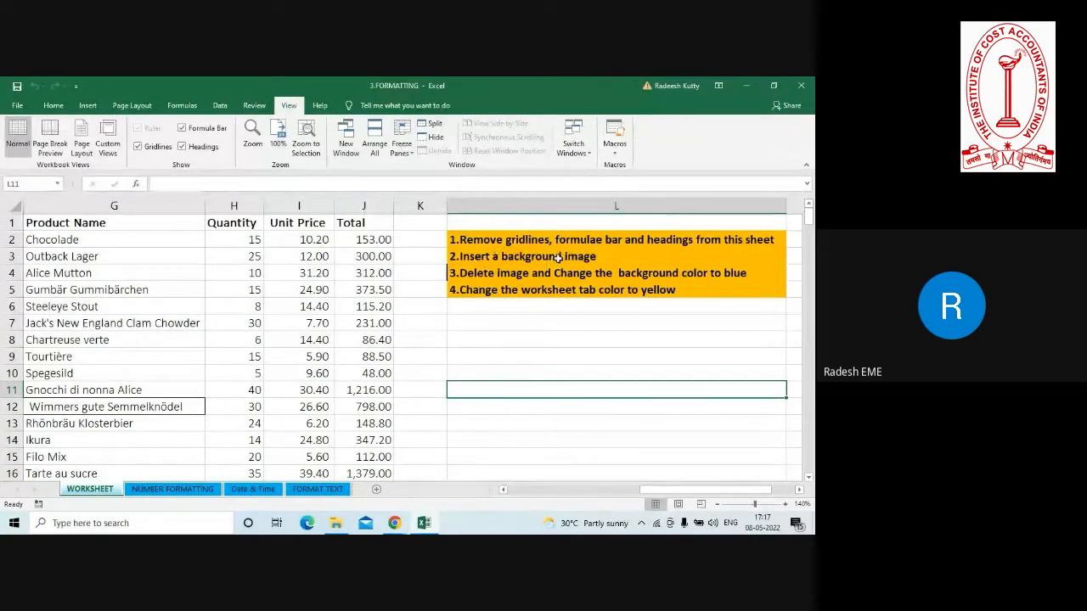
# Insert the Dharamsala-Cricket-Stadium picture from file as the sheet background, and delete that background.
pyautogui.click(132, 106)
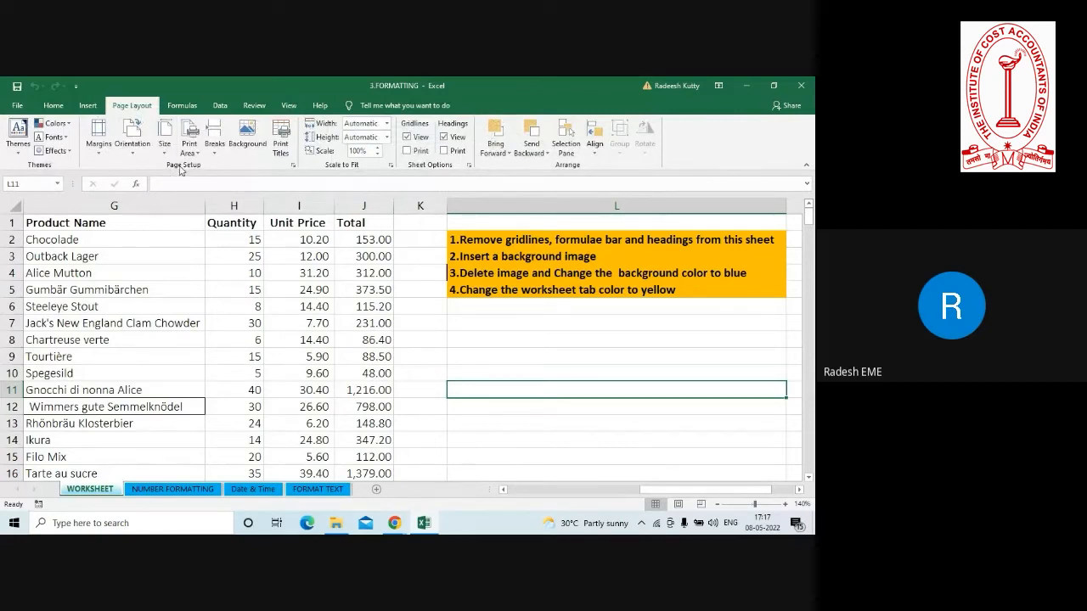
pyautogui.click(248, 129)
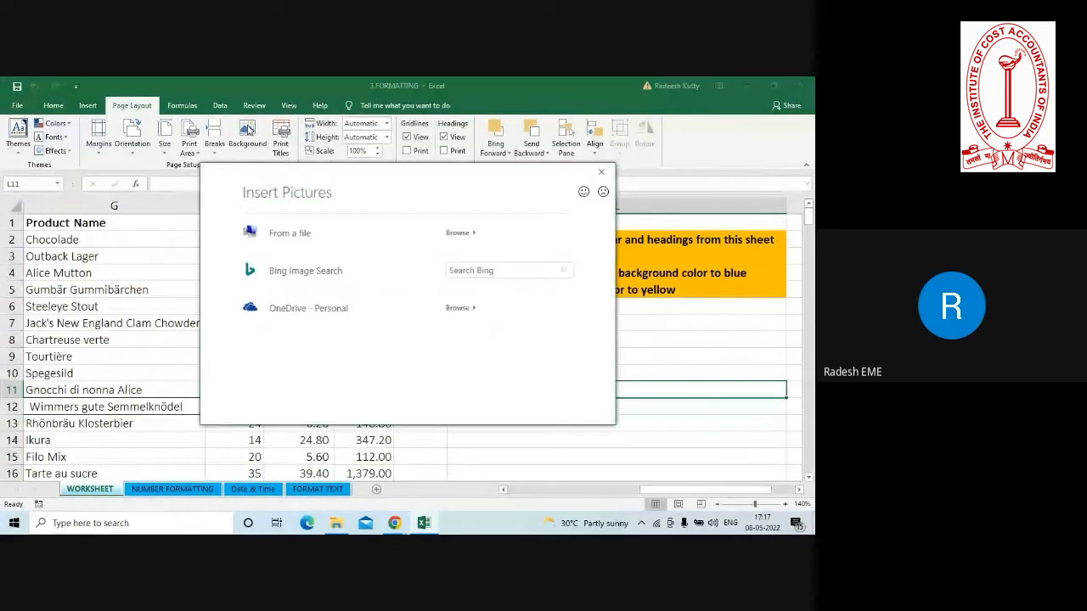
pyautogui.click(303, 233)
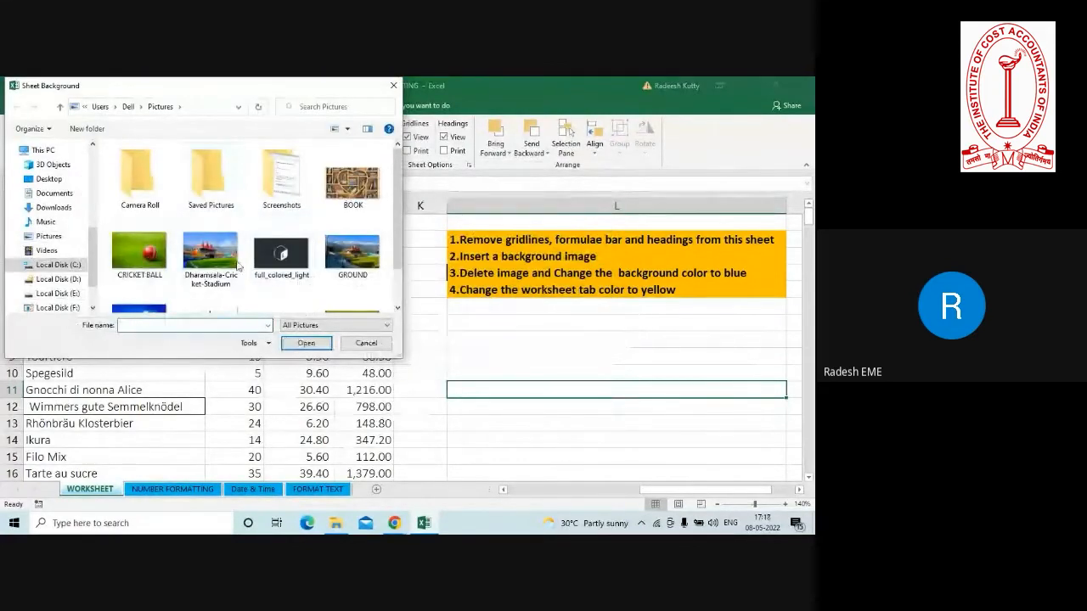
pyautogui.click(210, 261)
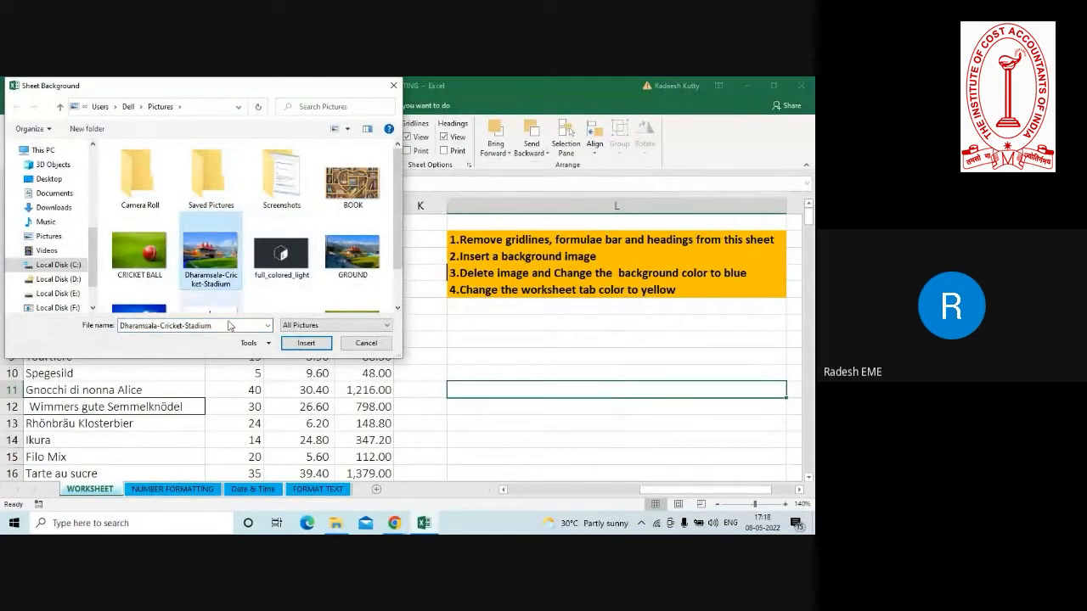
pyautogui.click(302, 343)
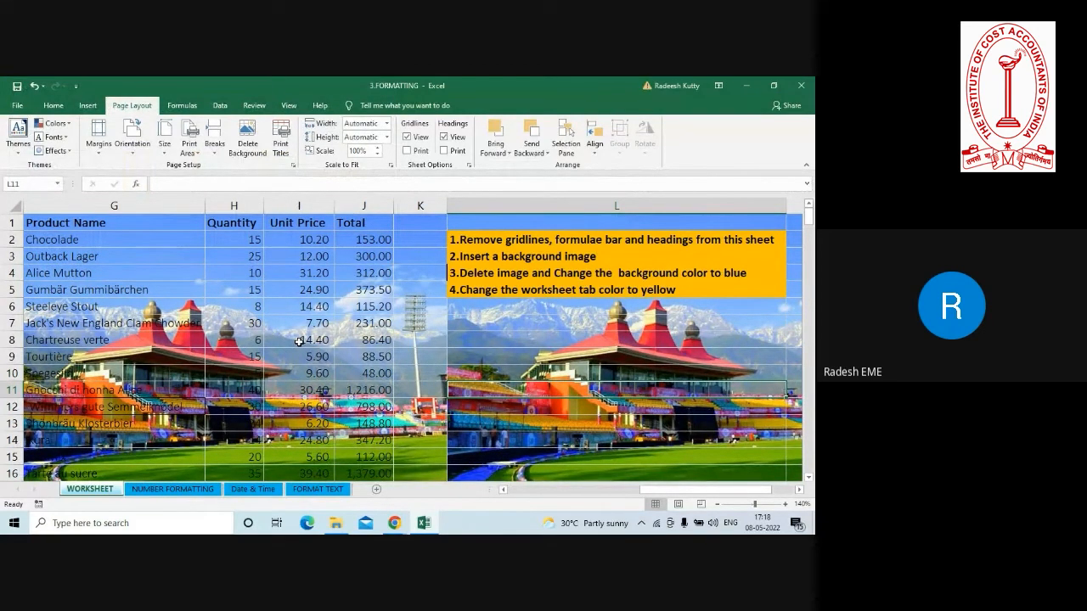
pyautogui.click(248, 146)
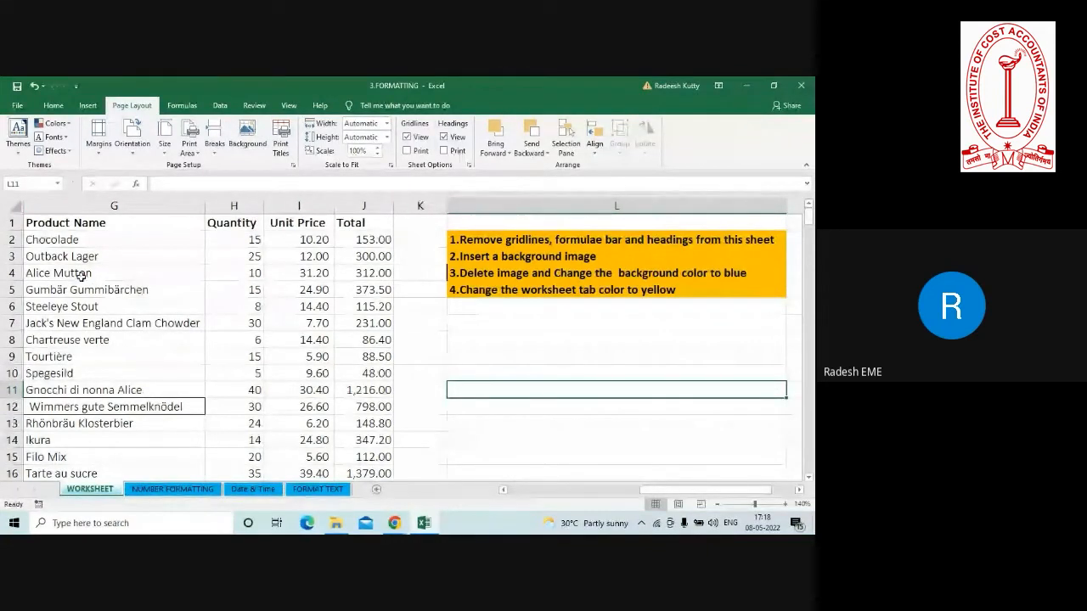
# Fill the entire product data table with a light orange theme color.
pyautogui.click(76, 241)
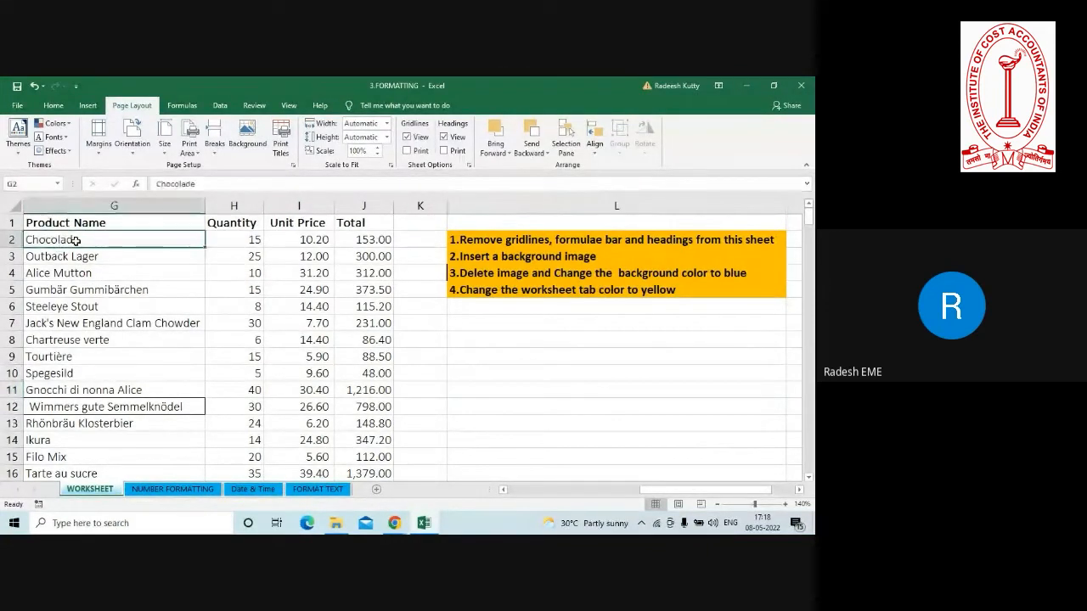
pyautogui.hotkey('ctrl', 'a')
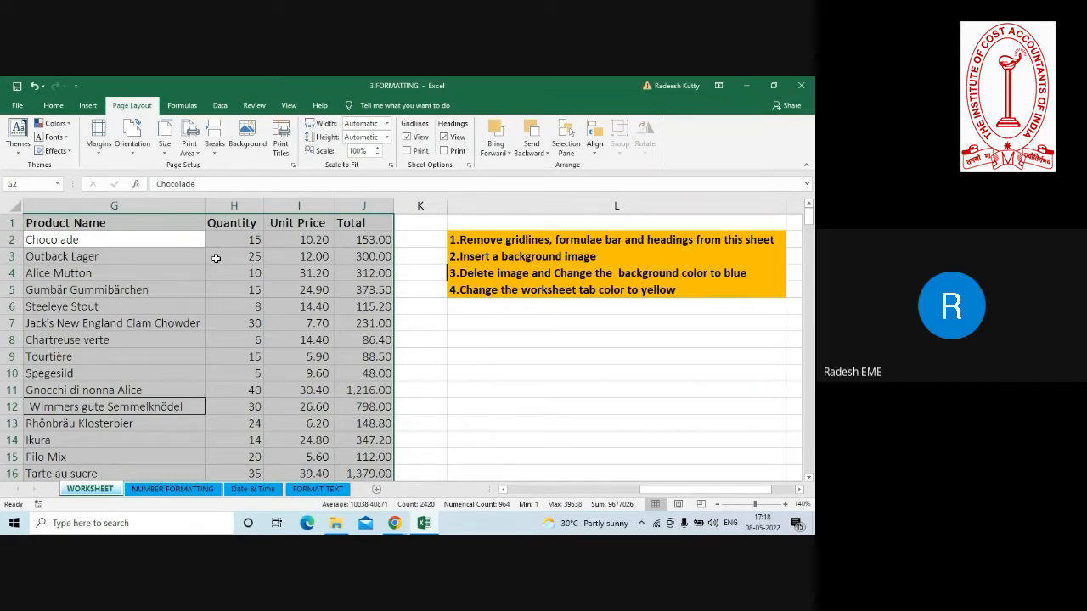
pyautogui.hotkey('ctrl', 'a')
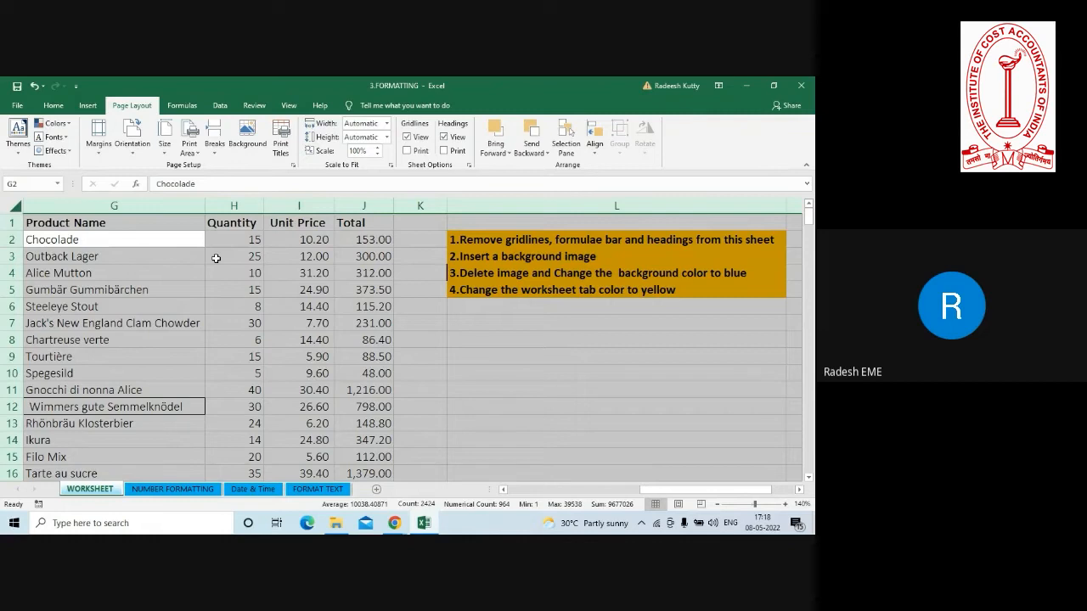
pyautogui.click(215, 304)
pyautogui.hotkey('ctrl', 'a')
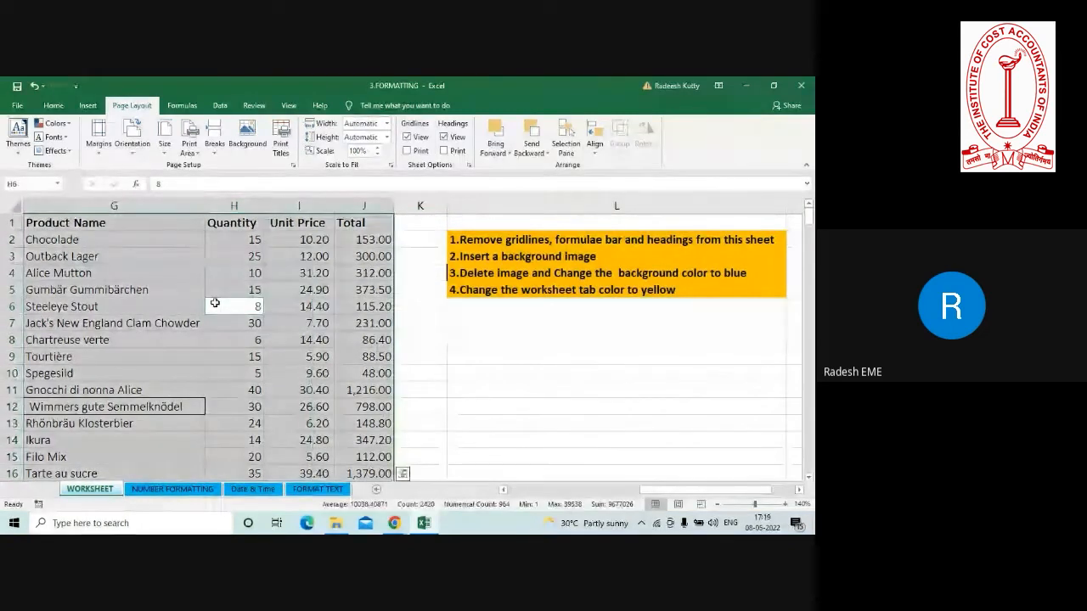
pyautogui.click(53, 106)
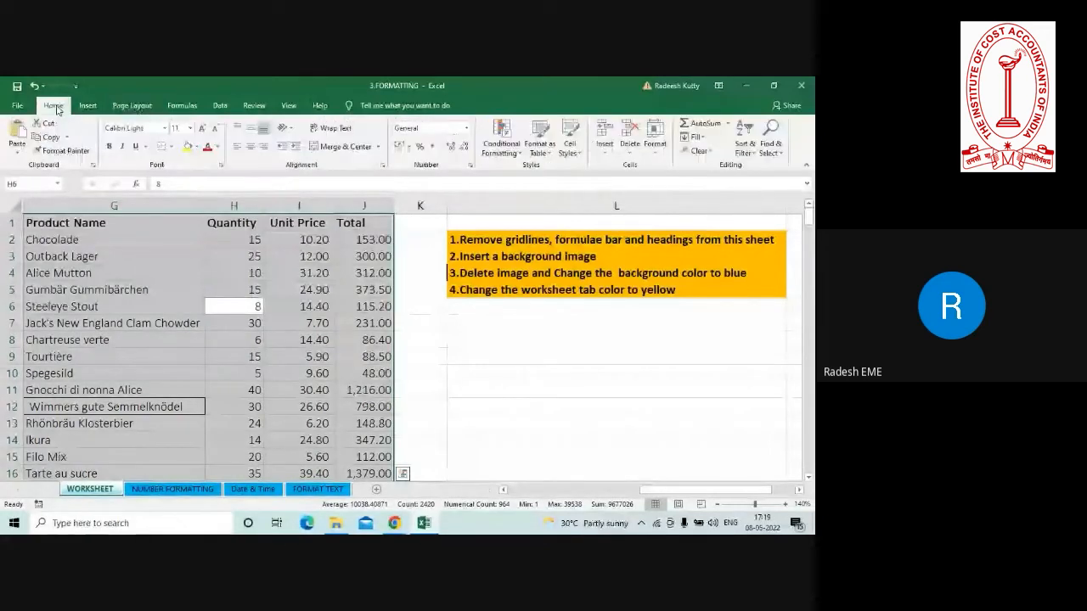
pyautogui.click(196, 146)
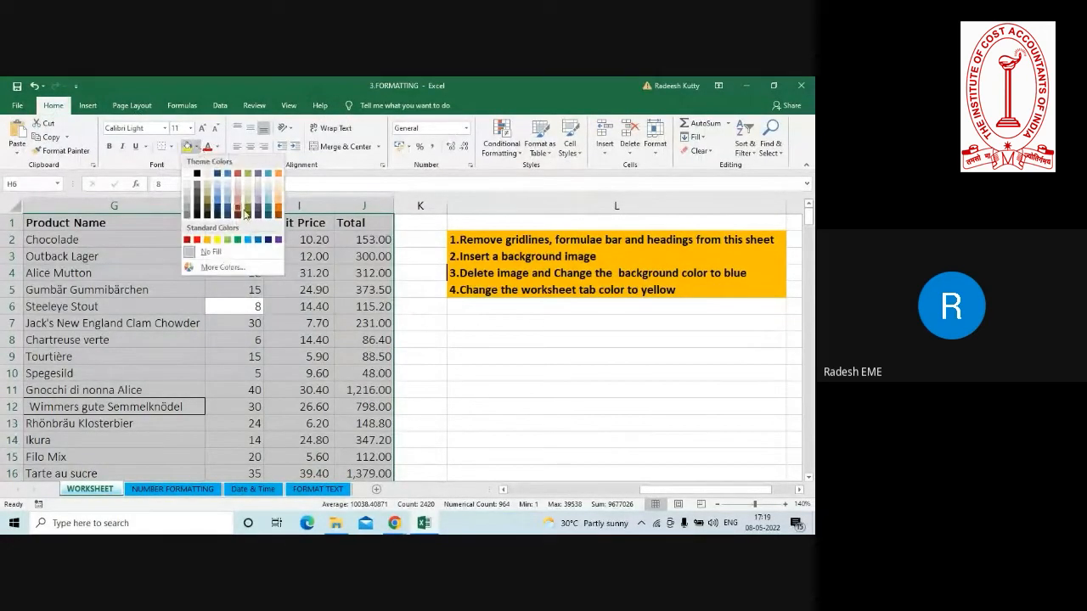
pyautogui.click(278, 204)
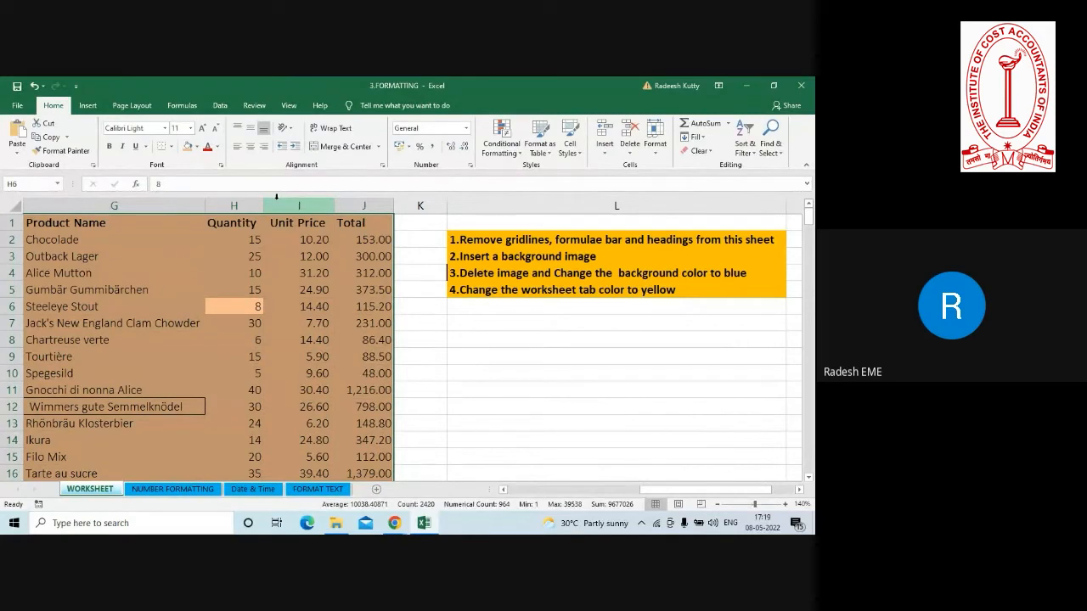
pyautogui.click(197, 147)
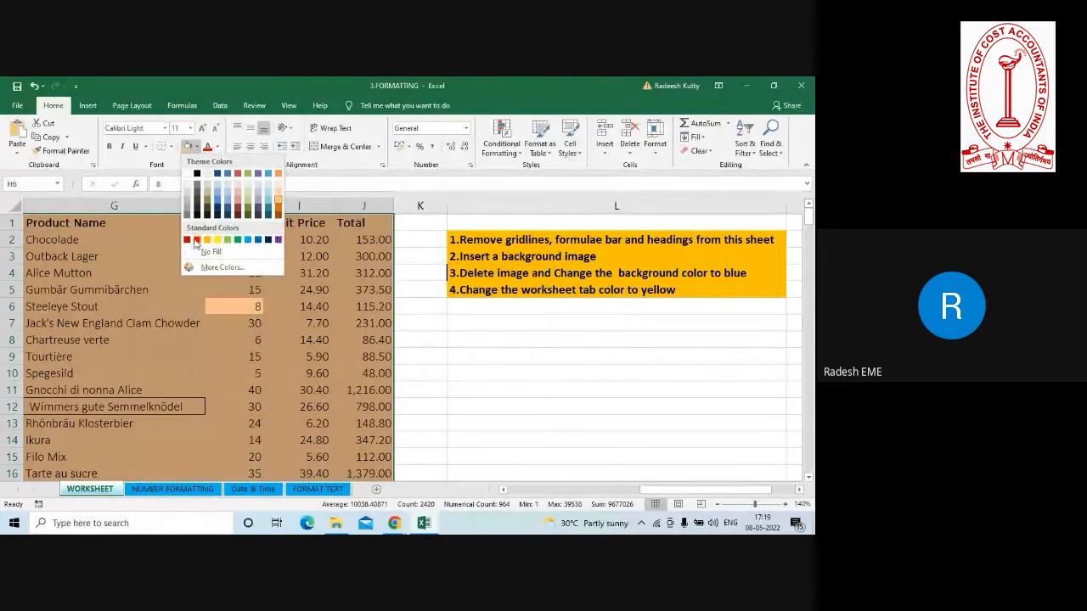
pyautogui.press('Escape')
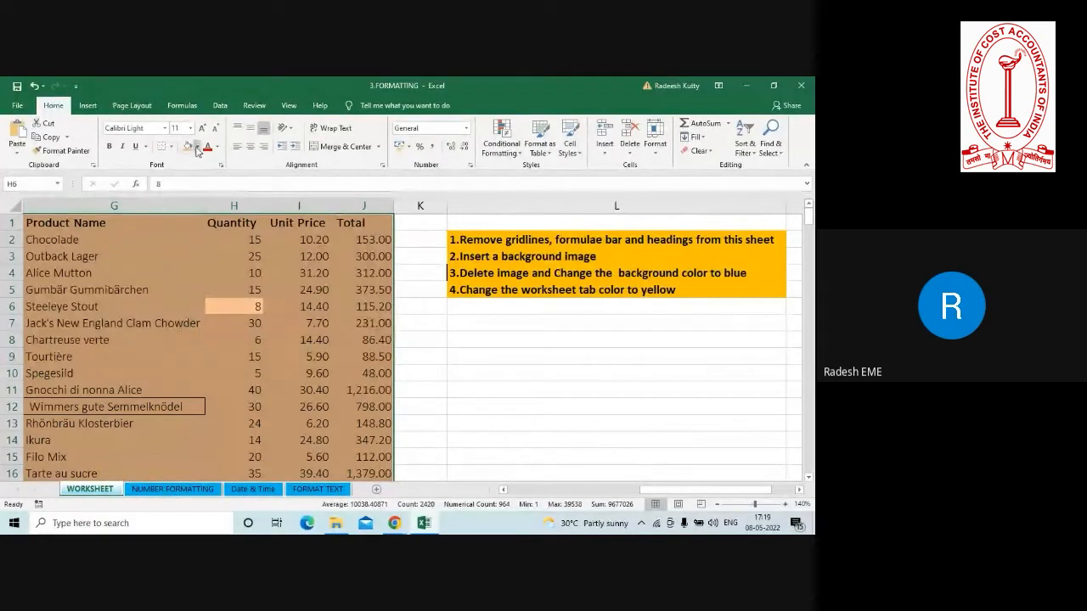
# Remove the fill color from the entire product data table with No Fill.
pyautogui.click(189, 221)
pyautogui.hotkey('ctrl', 'a')
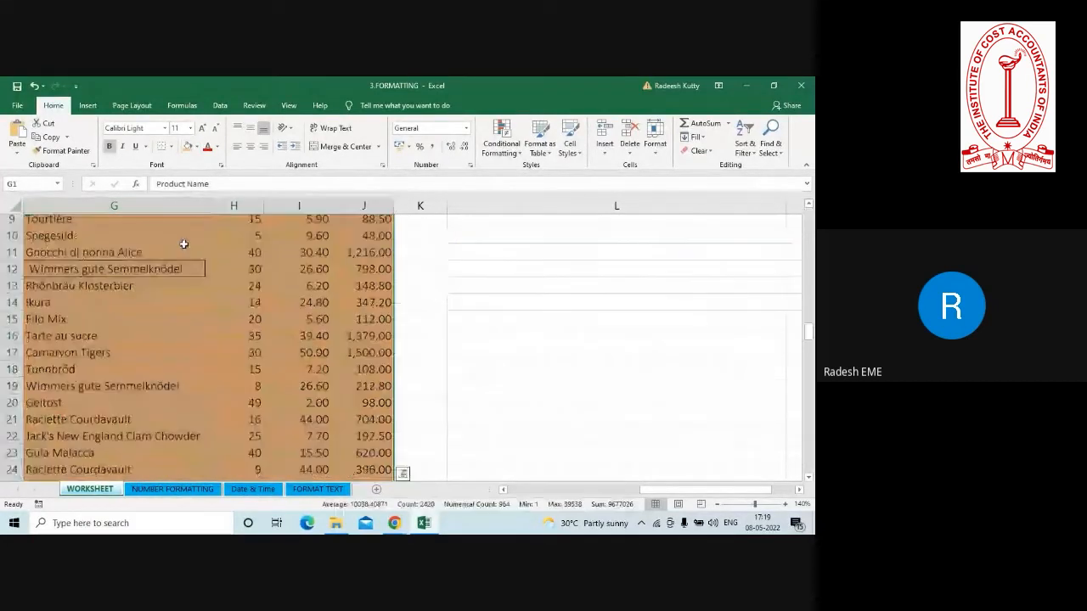
pyautogui.click(198, 147)
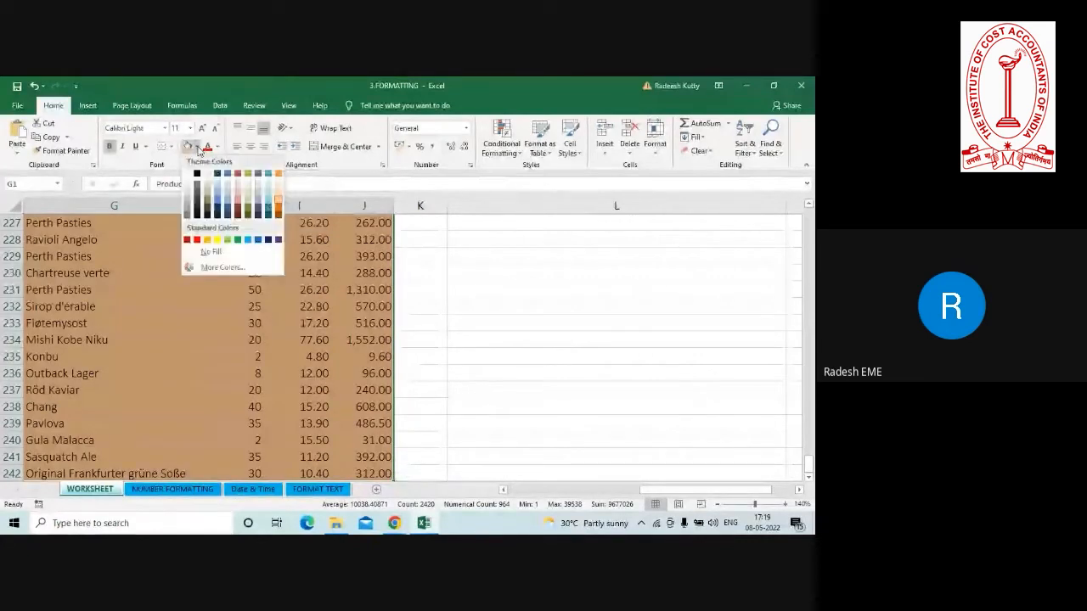
pyautogui.click(213, 251)
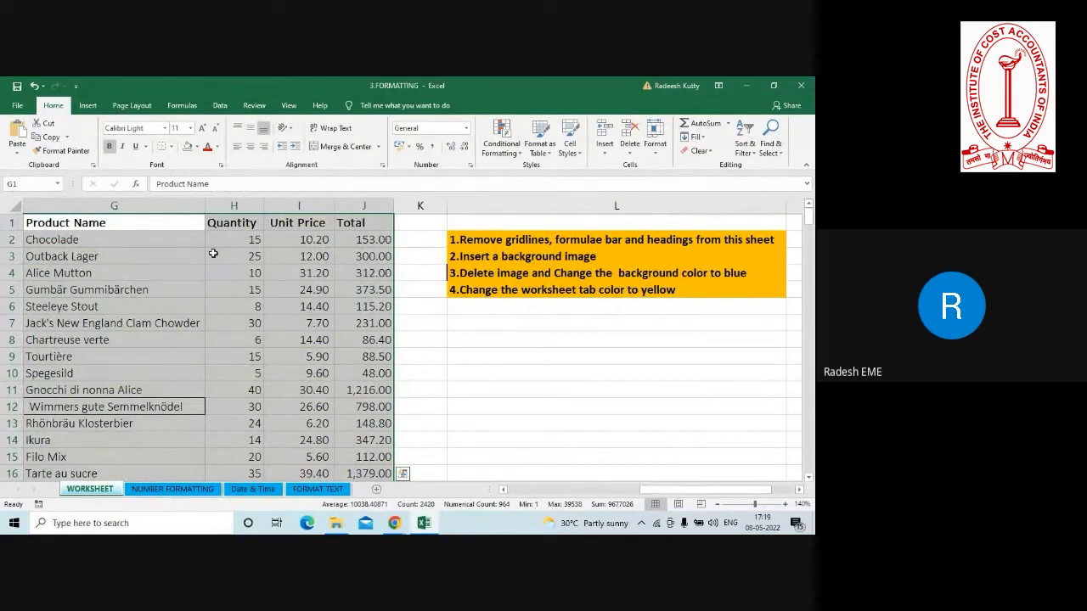
# Read the tab color task in L5, view the NUMBER FORMATTING sheet, and return to the WORKSHEET sheet.
pyautogui.click(470, 291)
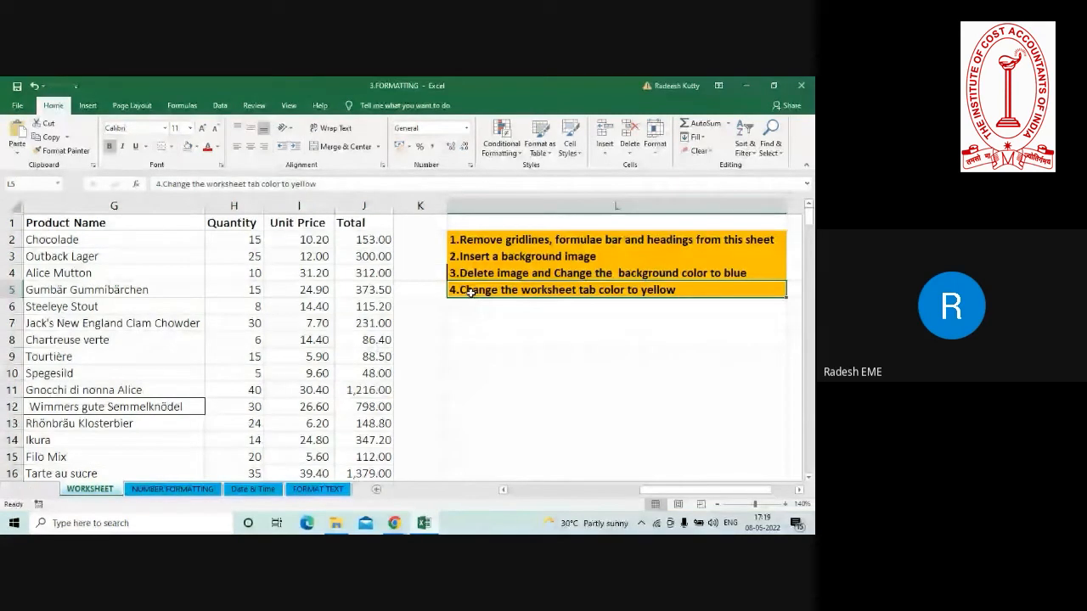
pyautogui.click(174, 490)
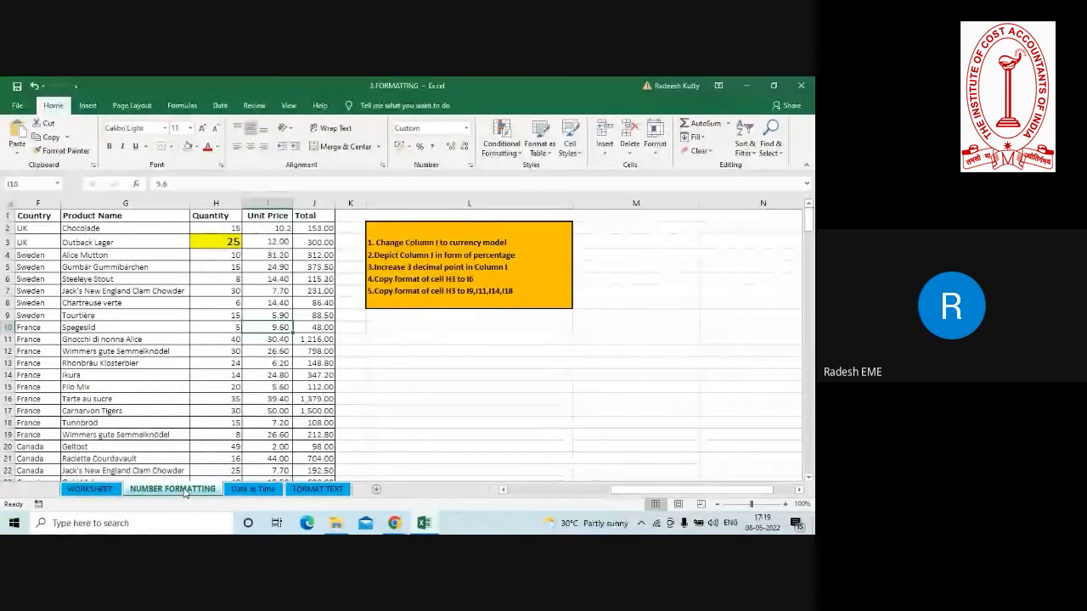
pyautogui.click(89, 490)
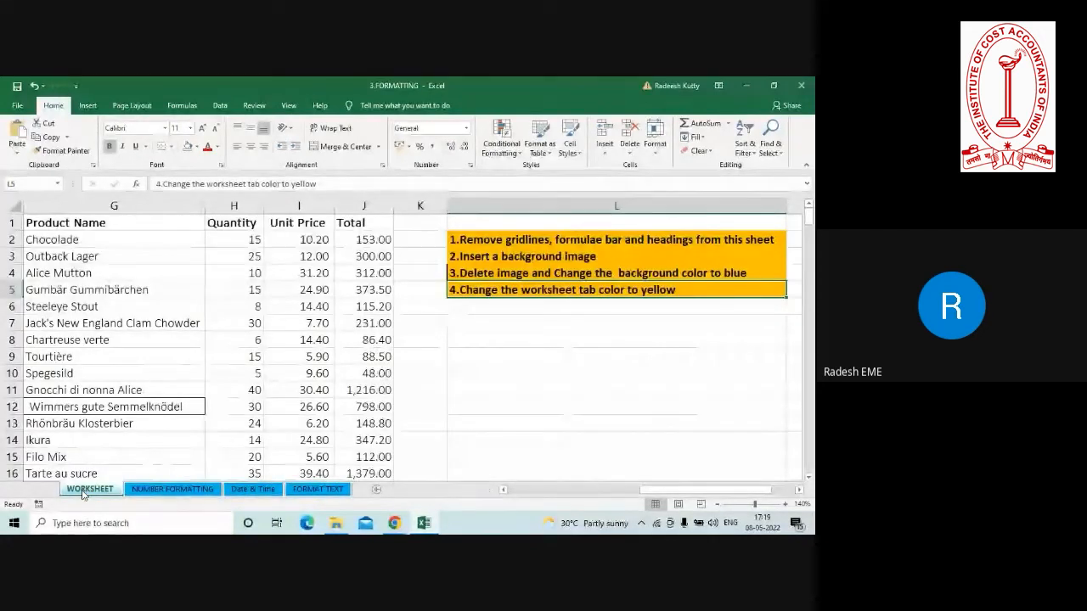
# Set the WORKSHEET tab color to standard light green and check it from the NUMBER FORMATTING sheet.
pyautogui.rightClick(84, 492)
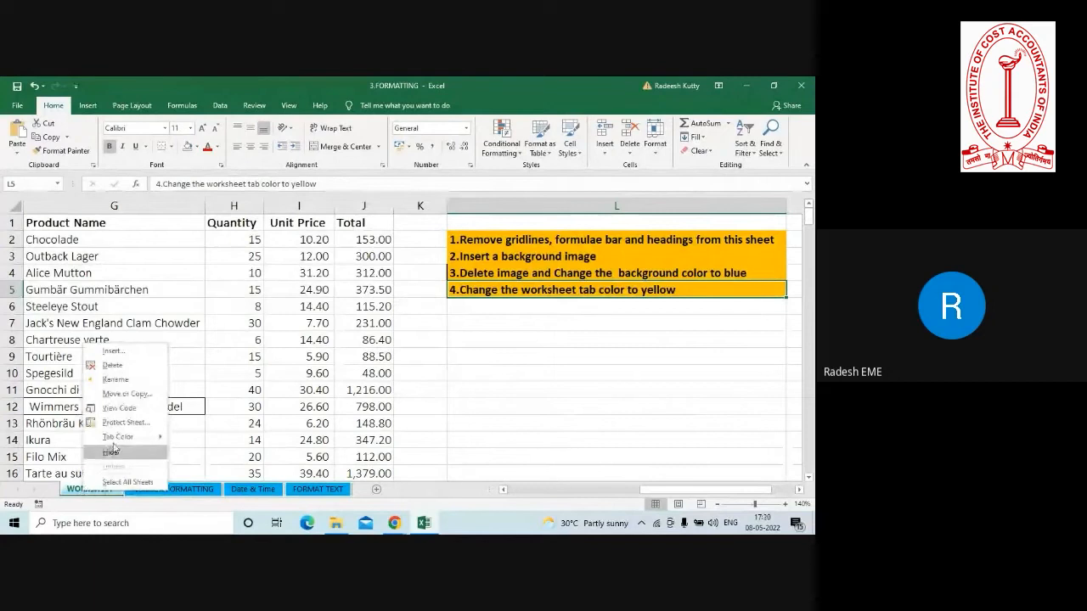
pyautogui.moveTo(132, 437)
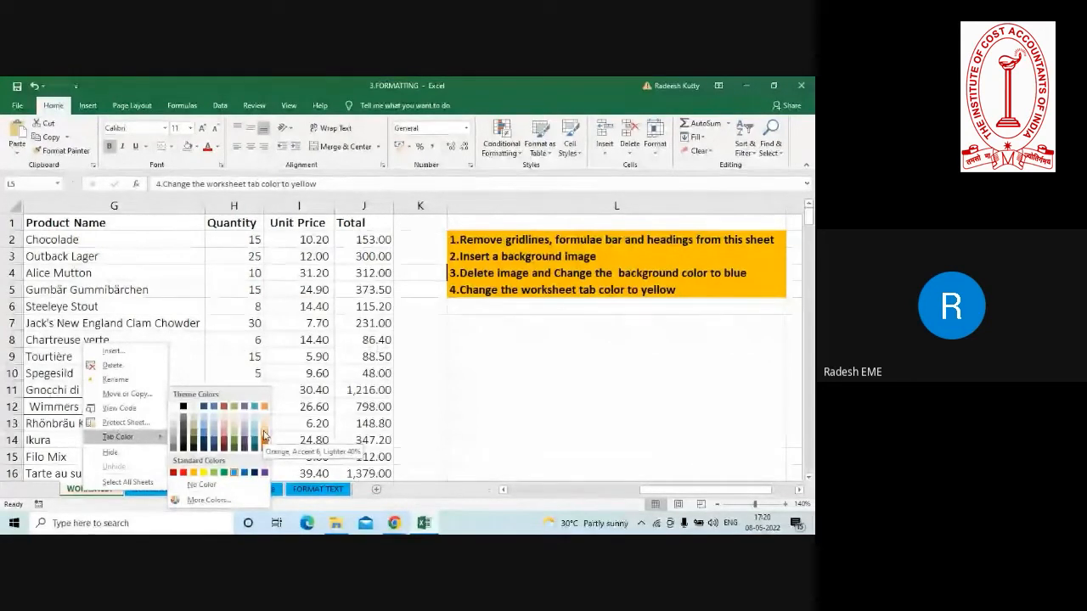
pyautogui.click(214, 474)
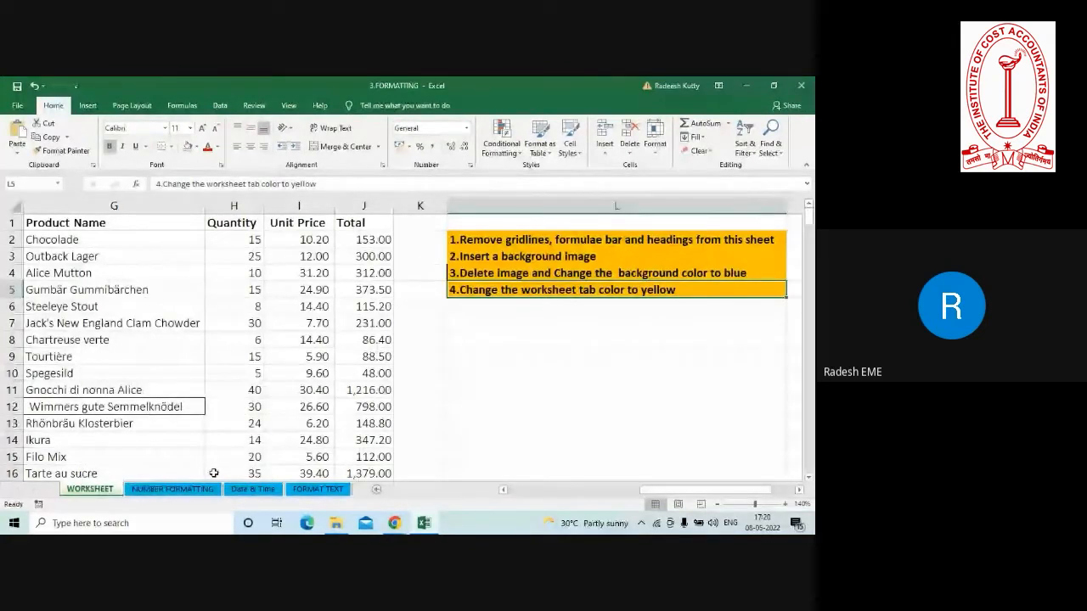
pyautogui.click(205, 489)
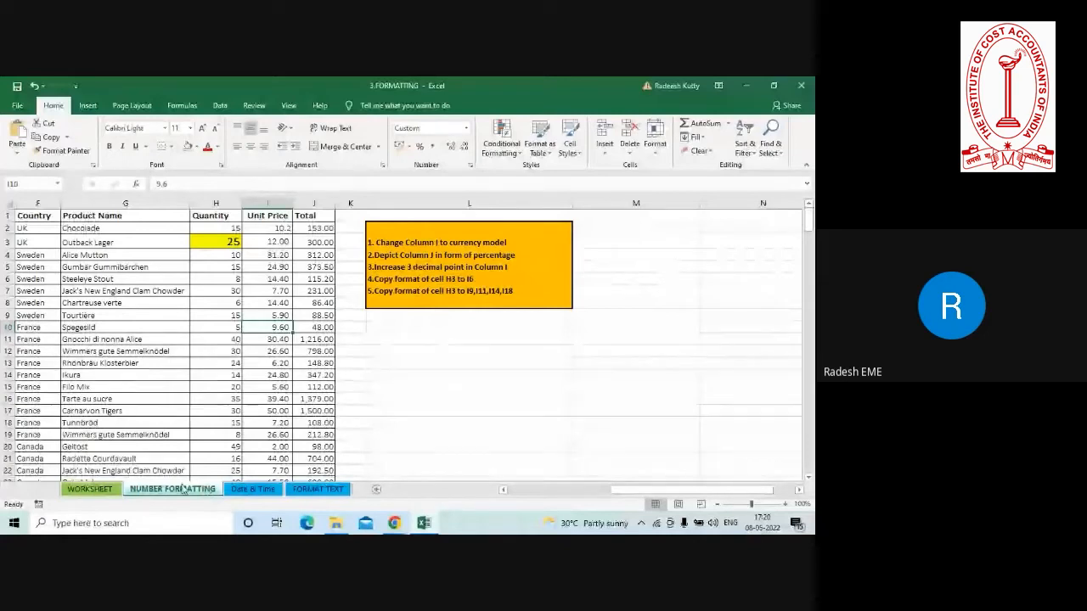
pyautogui.click(89, 489)
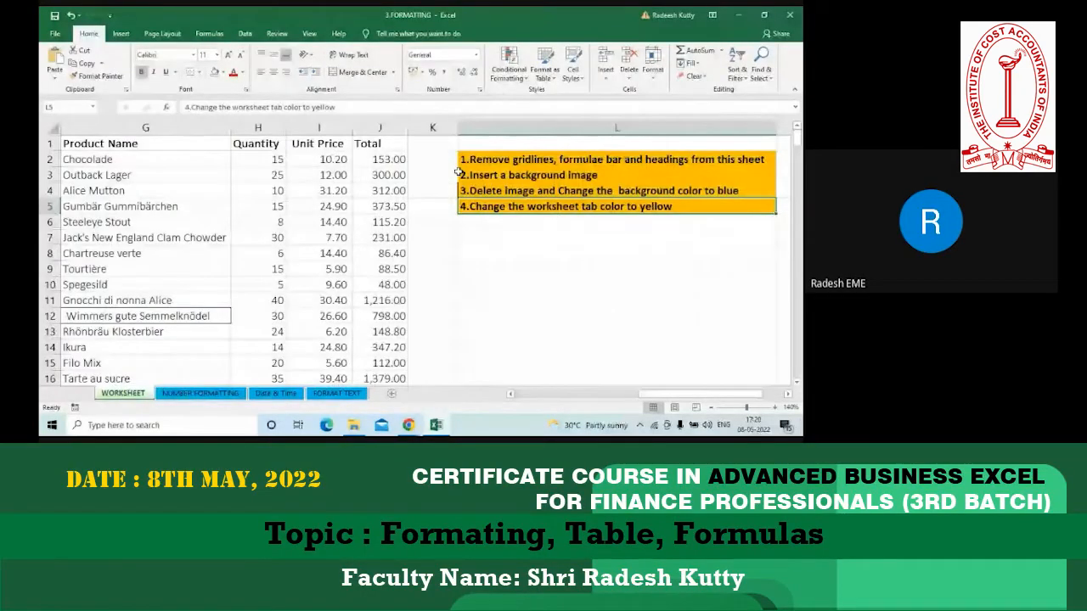
# Review the tasks in L2:L5 and check the Google Meet window before returning to the 3.FORMATTING workbook.
pyautogui.moveTo(475, 156); pyautogui.dragTo(489, 205)
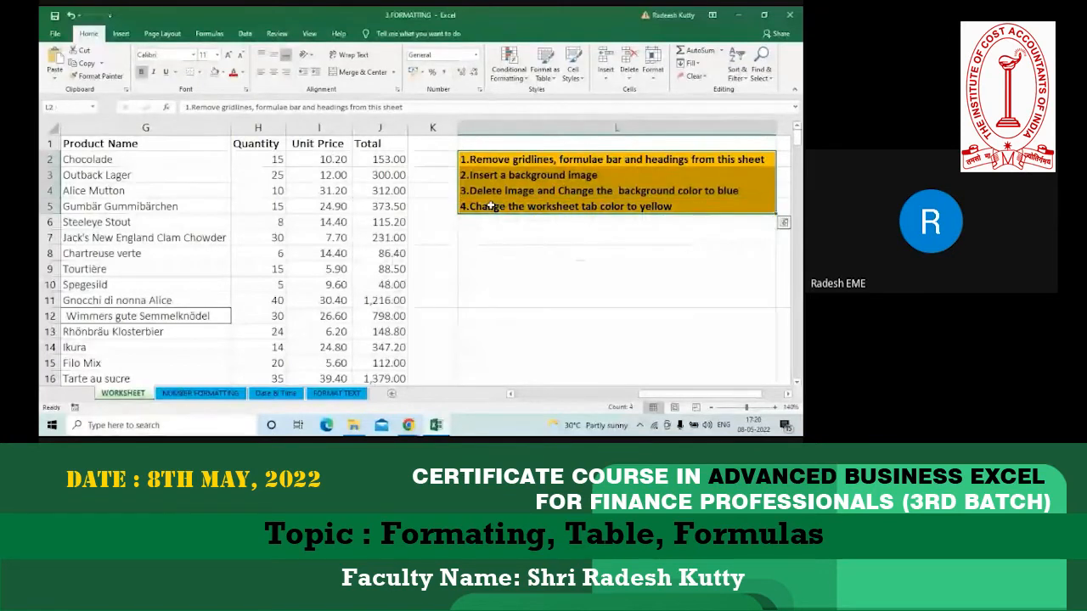
pyautogui.hotkey('alt', 'Tab')
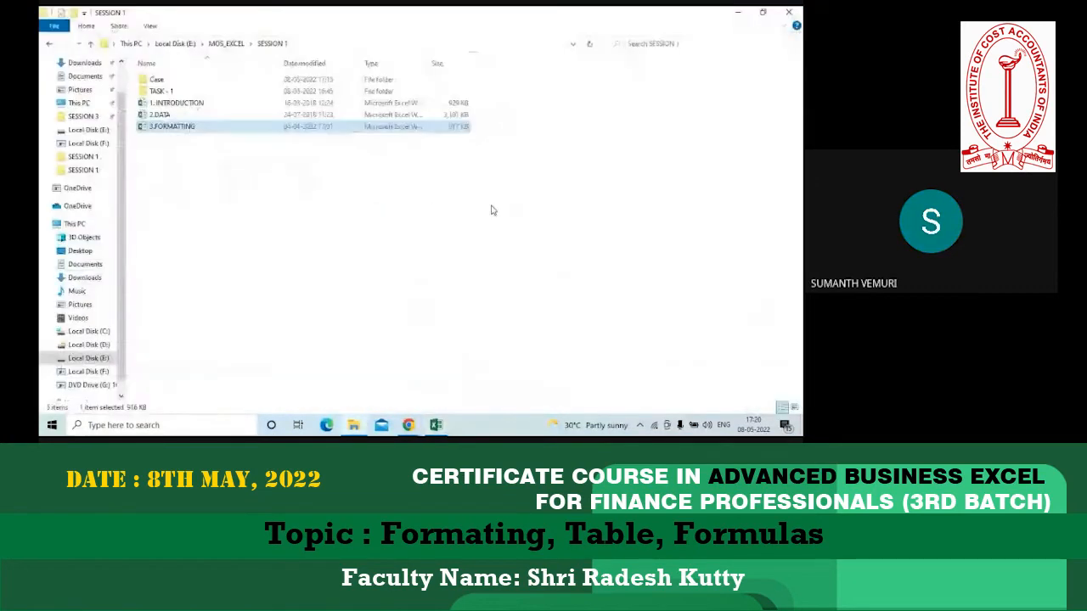
pyautogui.hotkey('alt', 'Tab')
pyautogui.hotkey('alt', 'Tab')
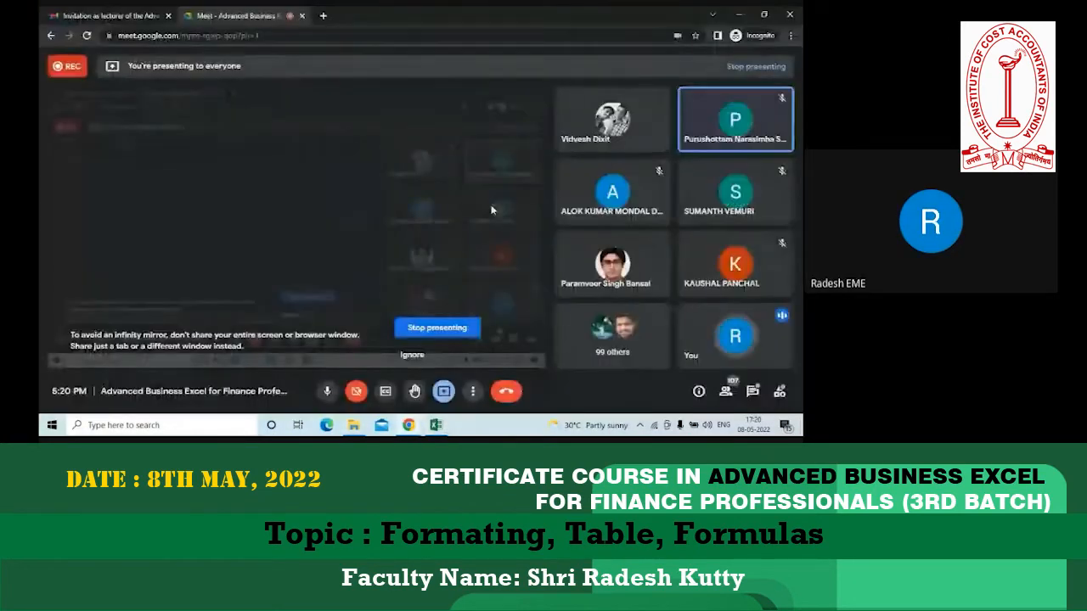
pyautogui.hotkey('alt', 'Tab')
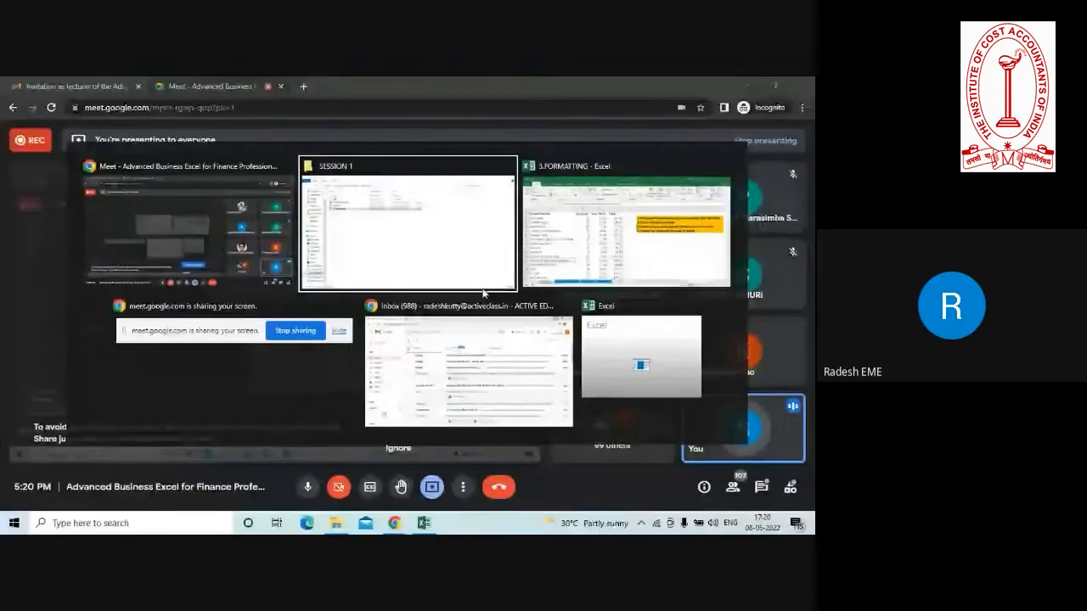
pyautogui.hotkey('alt', 'Tab')
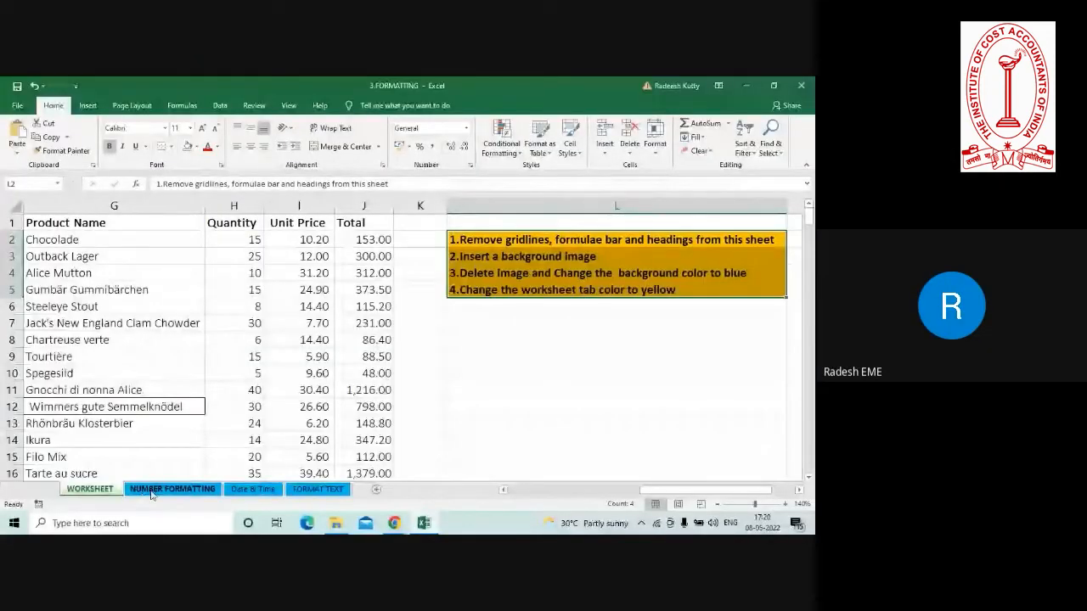
pyautogui.click(250, 389)
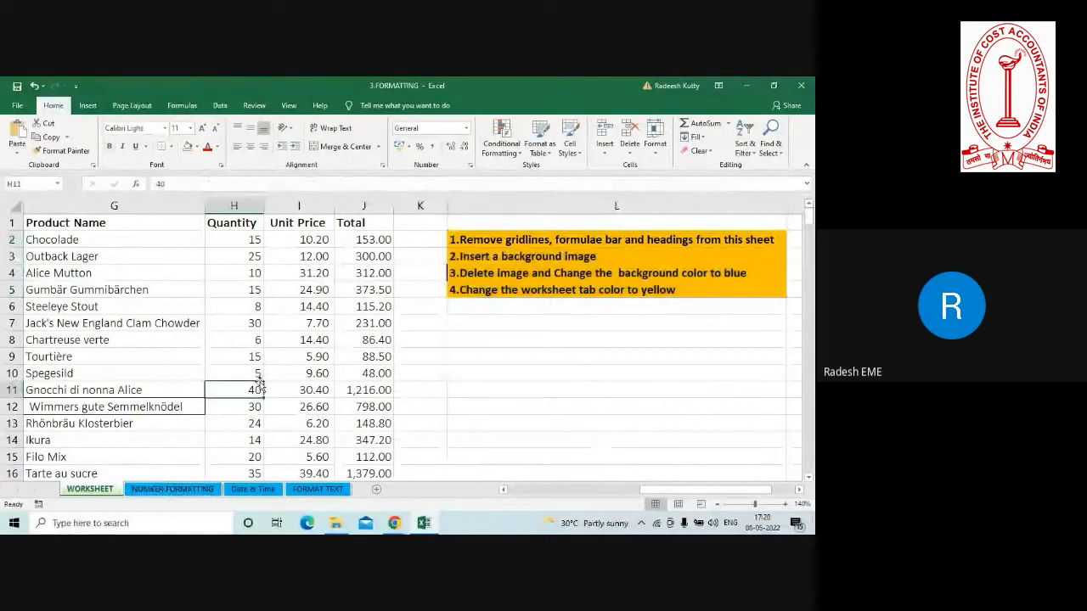
# Enter the label "Data Type" in cell L11 of the NUMBER FORMATTING sheet.
pyautogui.click(178, 491)
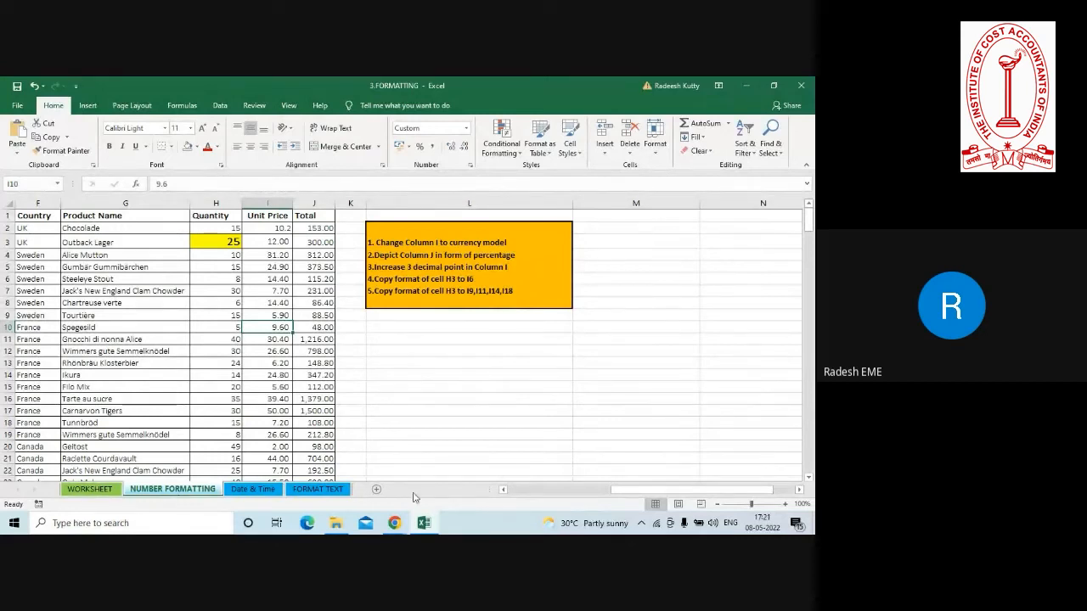
pyautogui.click(383, 342)
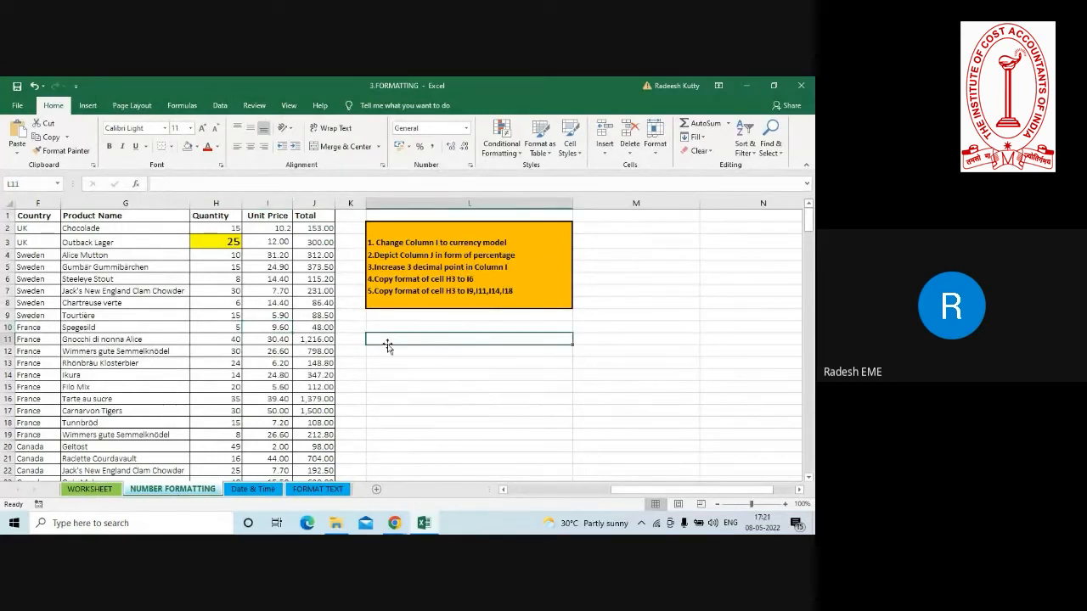
pyautogui.click(786, 504)
pyautogui.click(786, 504)
pyautogui.click(786, 505)
pyautogui.click(786, 505)
pyautogui.click(786, 505)
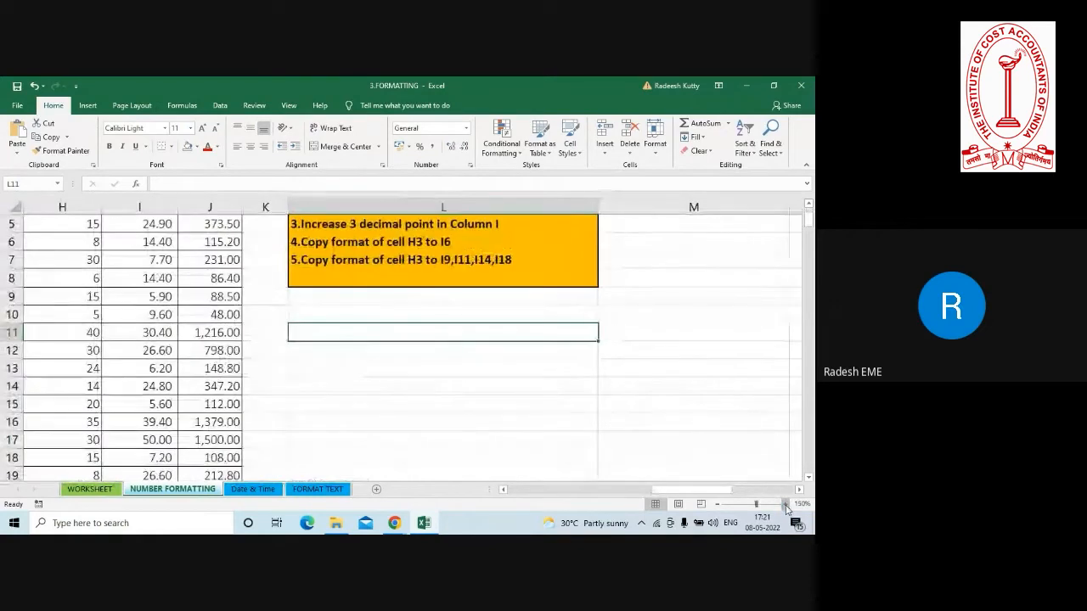
pyautogui.write('Data Ty')
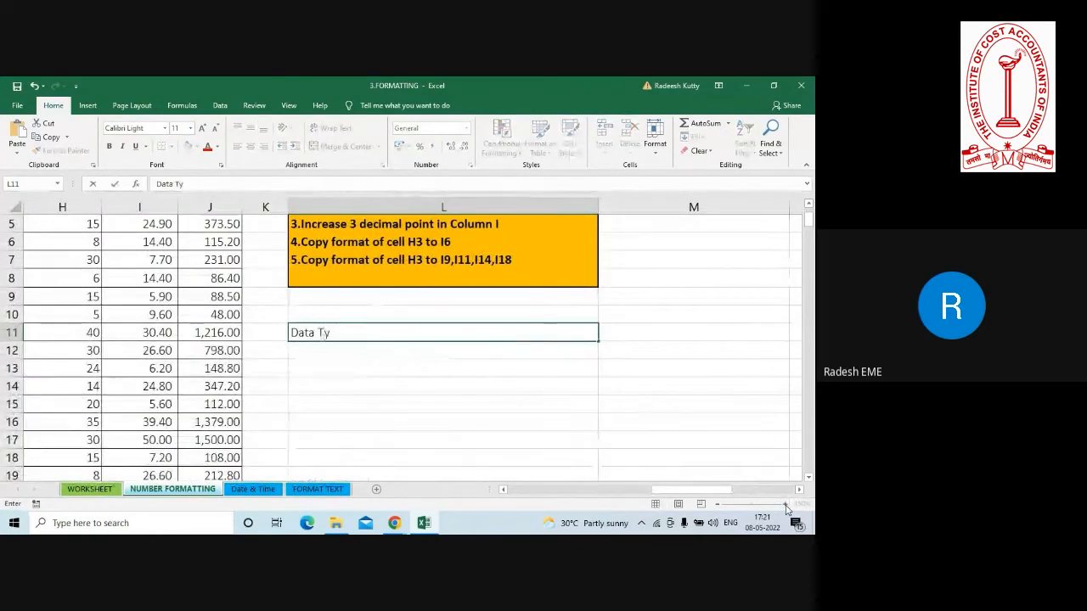
pyautogui.write('pe')
pyautogui.press('Return')
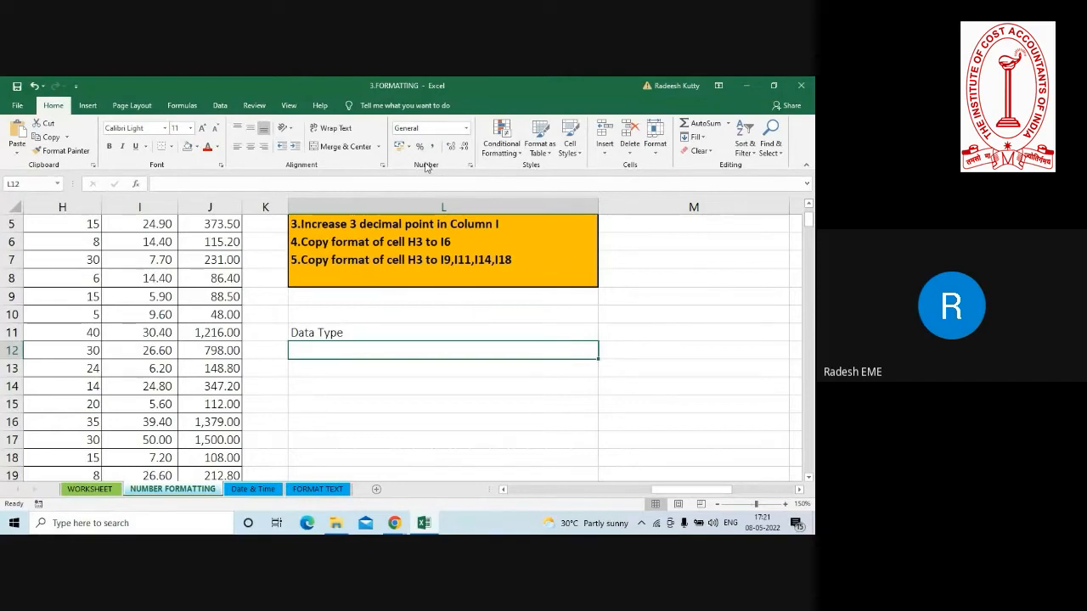
# Look through the available number formats from General to Text for cell L12 without applying one.
pyautogui.click(466, 129)
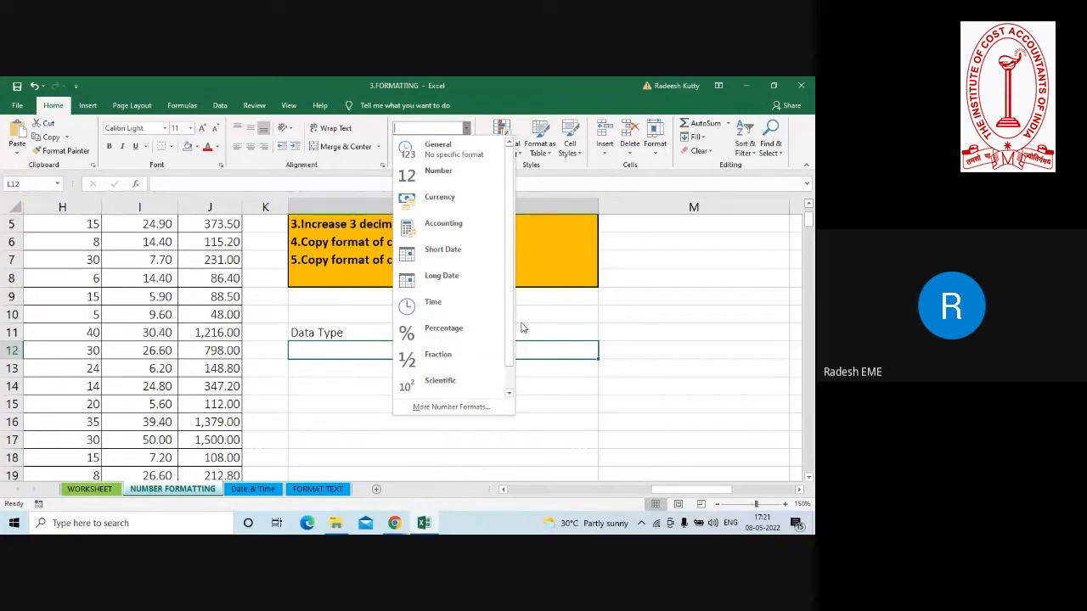
pyautogui.moveTo(509, 334); pyautogui.dragTo(517, 371)
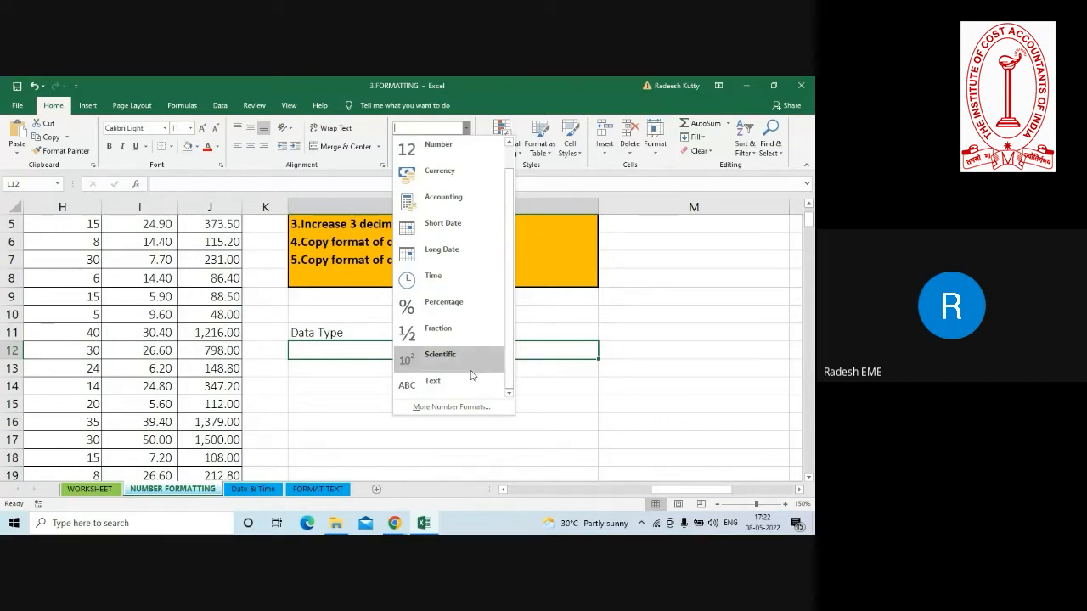
pyautogui.click(341, 405)
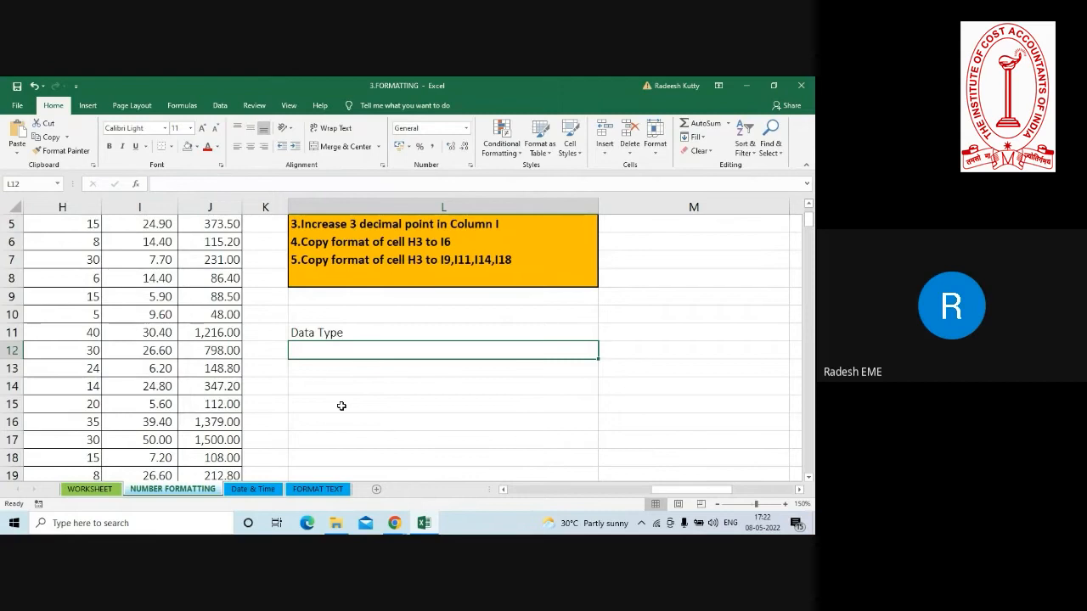
# Apply the Currency number format to the entire Unit Price column I.
pyautogui.hotkey('ctrl', 'Up')
pyautogui.hotkey('ctrl', 'Up')
pyautogui.hotkey('ctrl', 'Up')
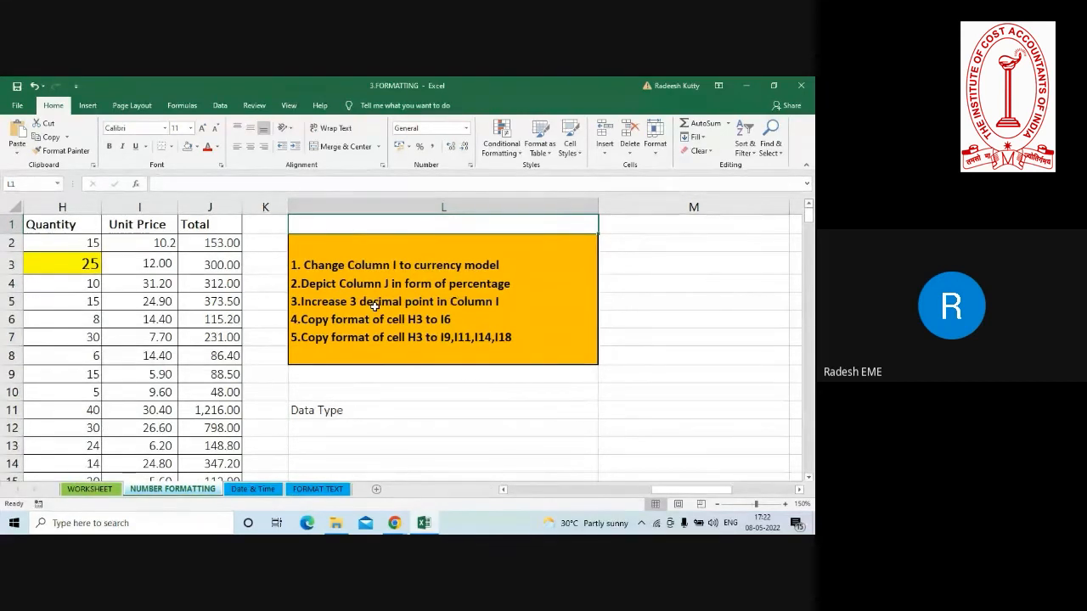
pyautogui.press('Left')
pyautogui.press('Left')
pyautogui.press('Left')
pyautogui.press('Left')
pyautogui.press('Left')
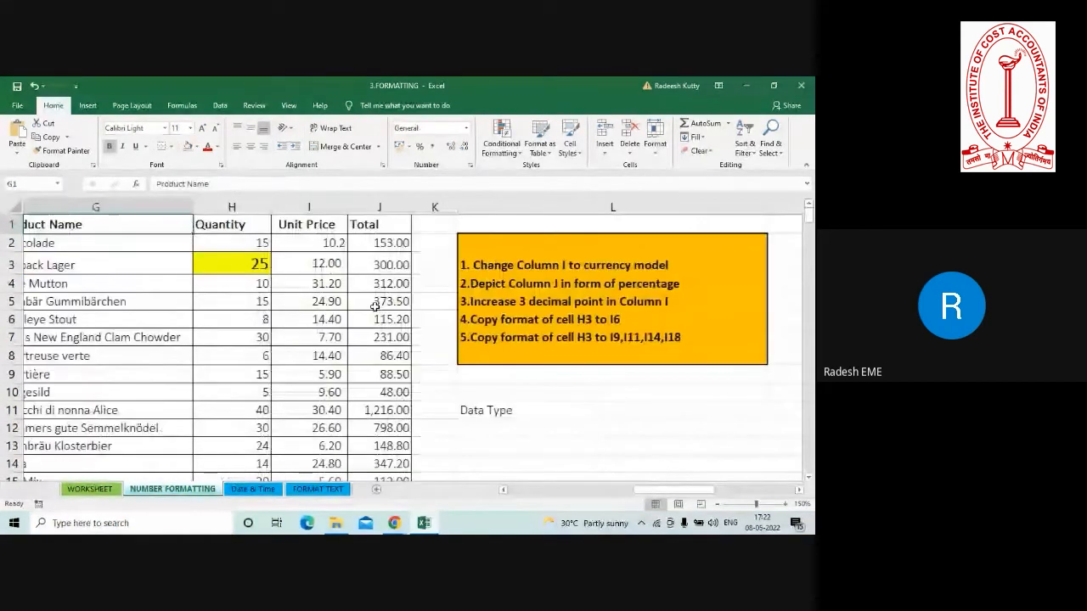
pyautogui.press('Left')
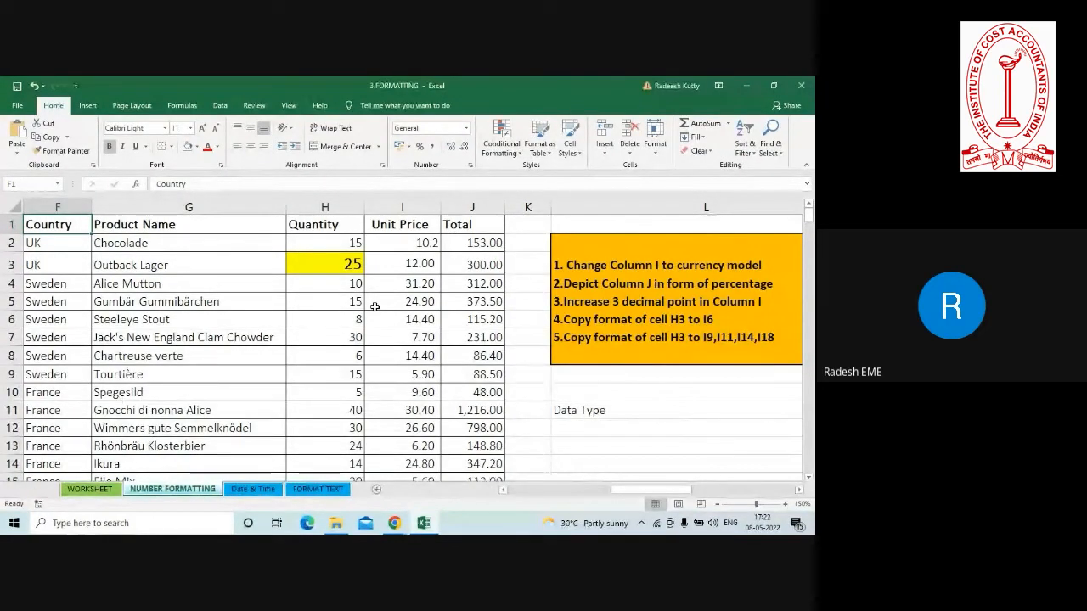
pyautogui.click(393, 205)
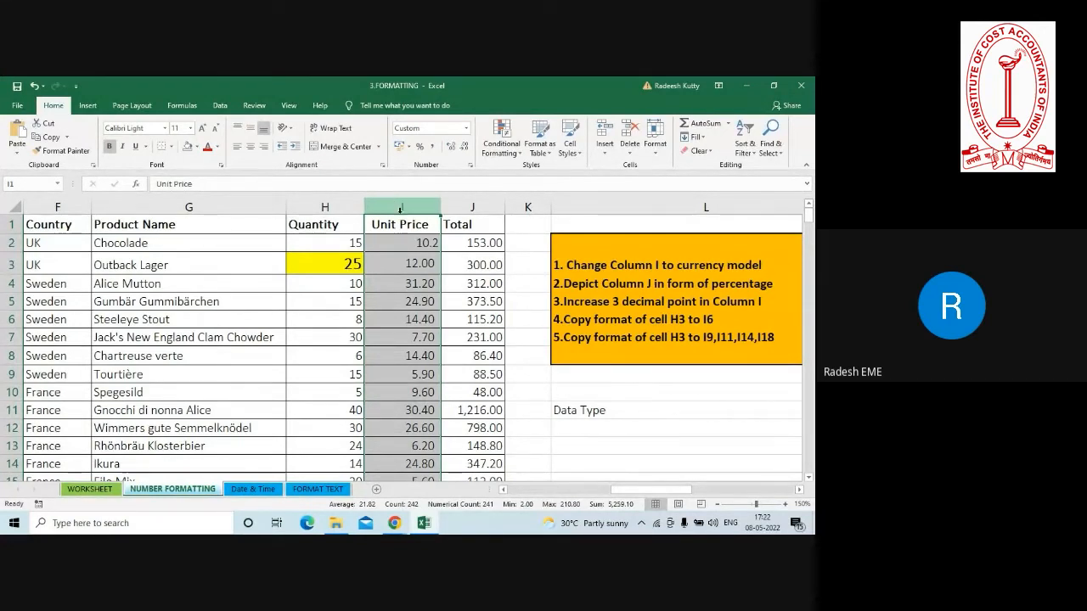
pyautogui.click(402, 243)
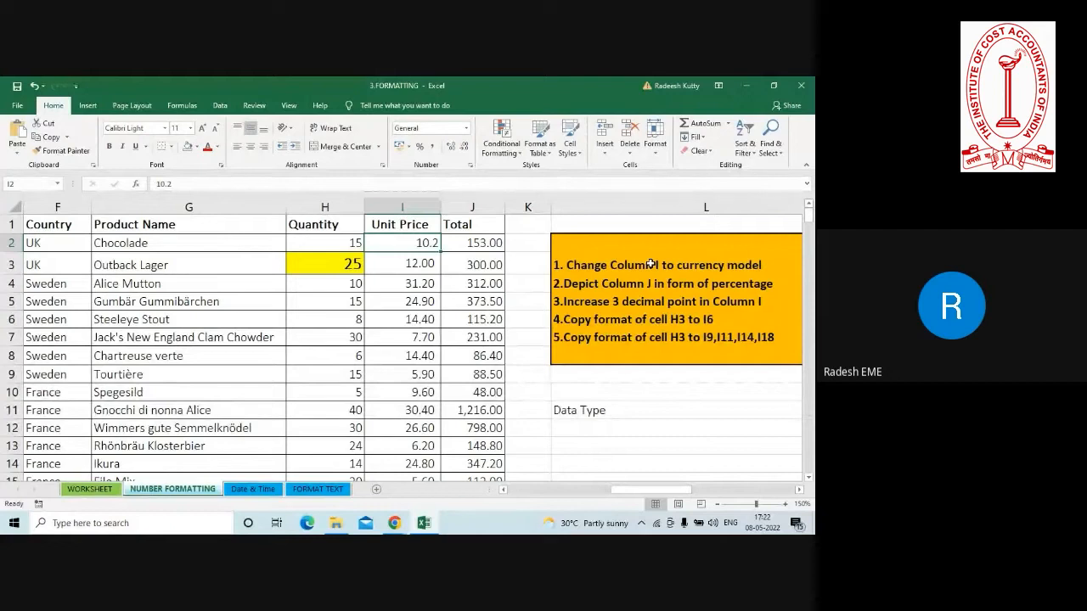
pyautogui.moveTo(425, 243); pyautogui.dragTo(411, 356)
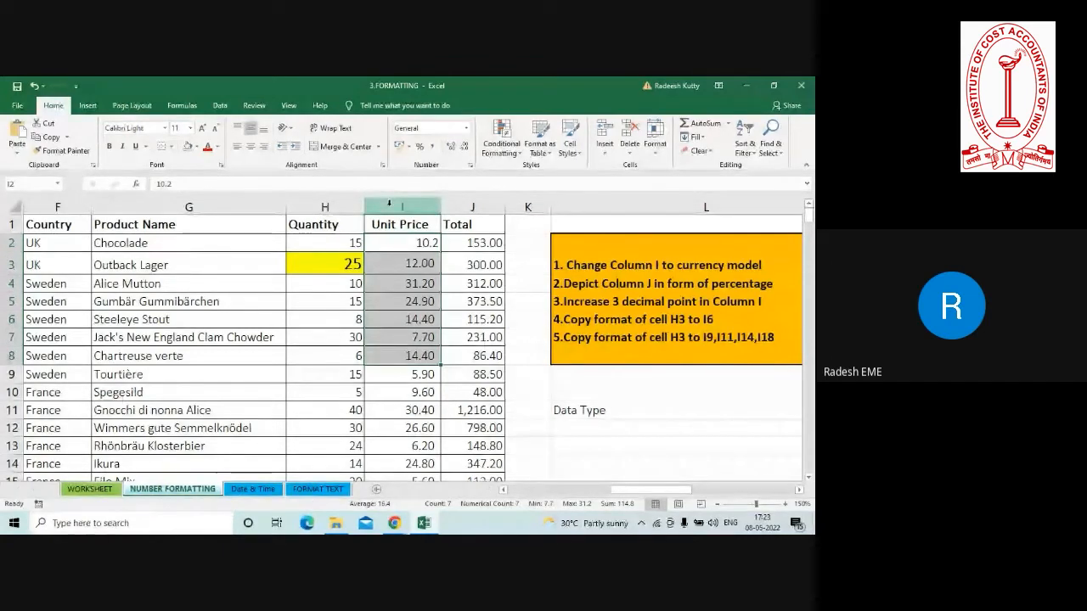
pyautogui.click(389, 202)
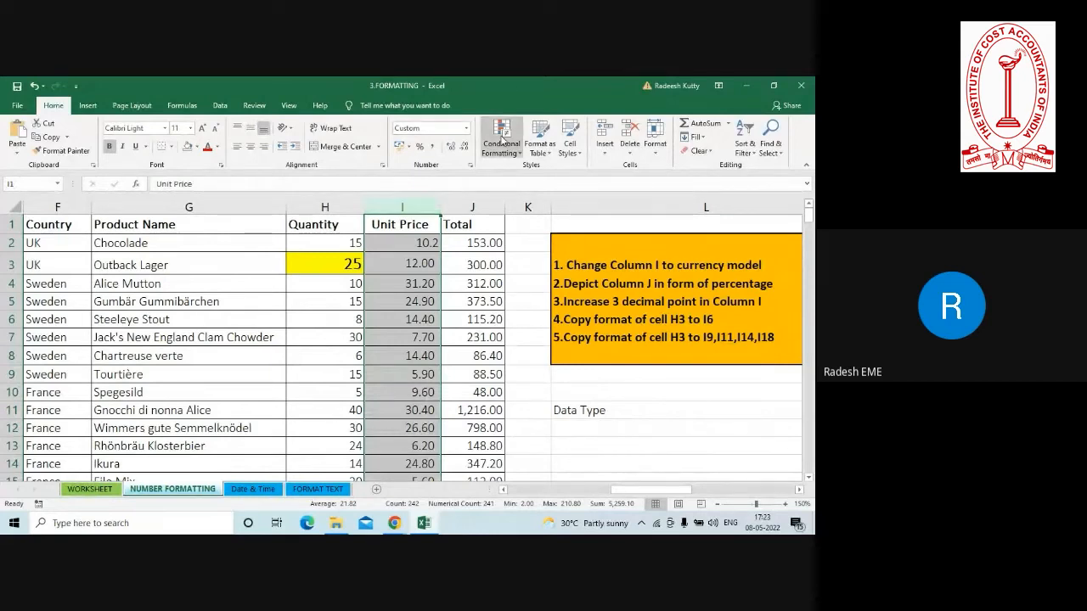
pyautogui.click(466, 128)
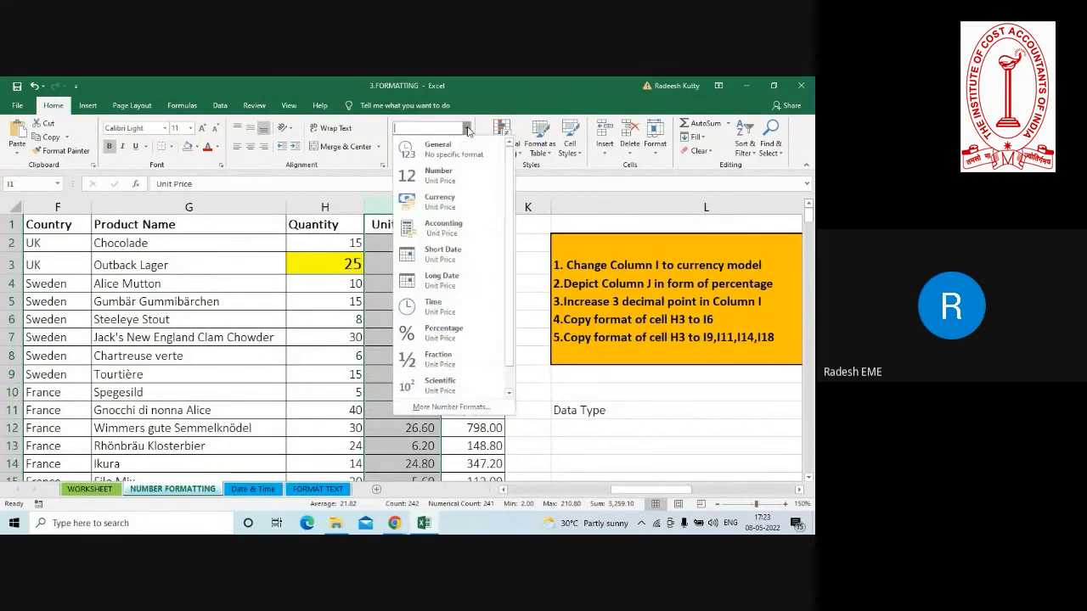
pyautogui.click(437, 202)
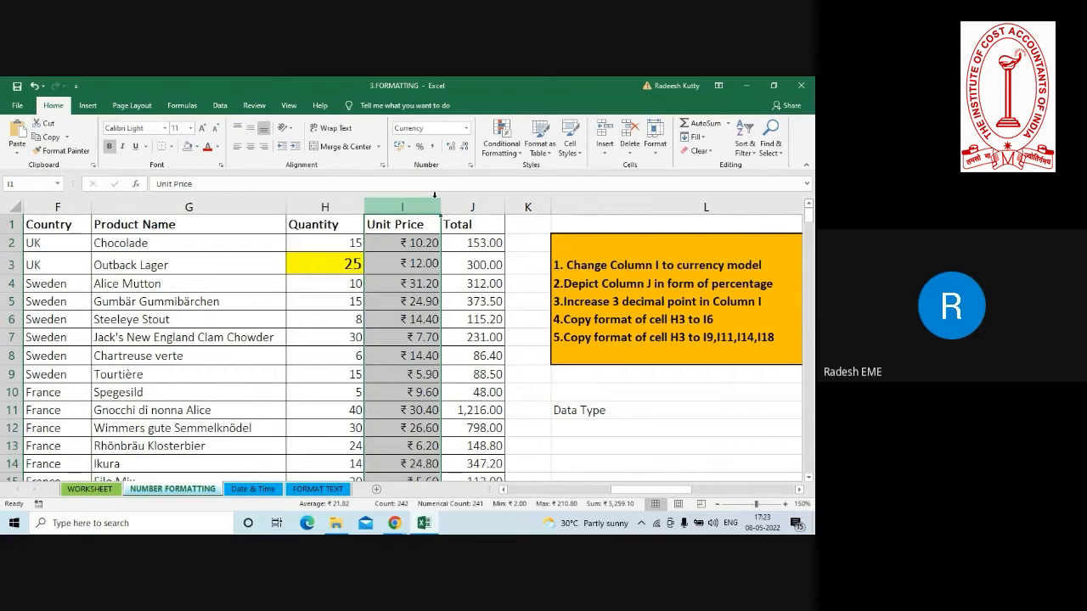
# Open the additional accounting formats for the Unit Price column I and look through the available currency symbols.
pyautogui.click(408, 148)
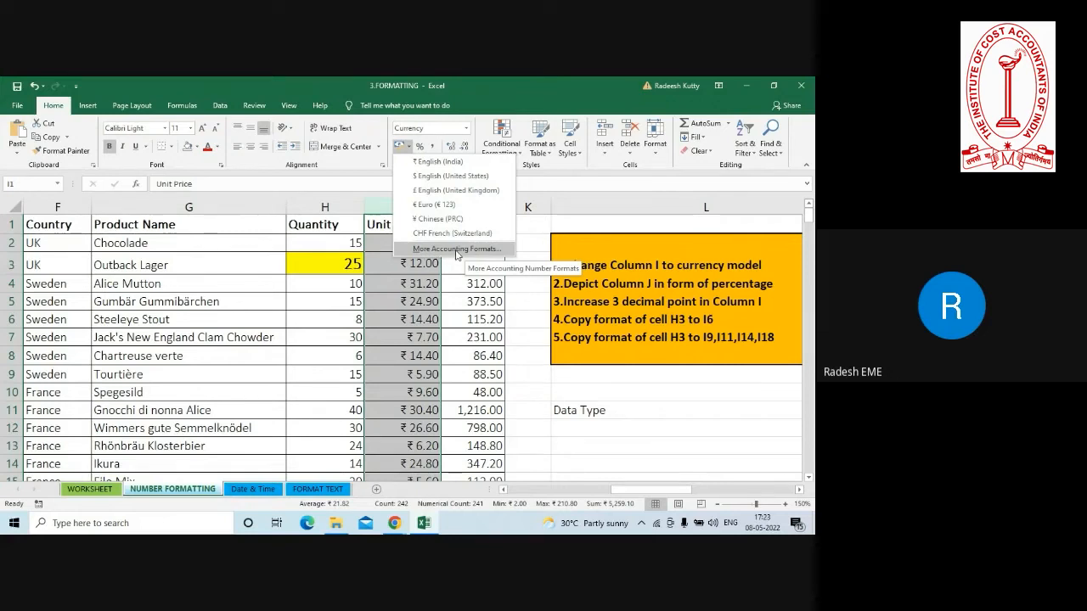
pyautogui.click(457, 250)
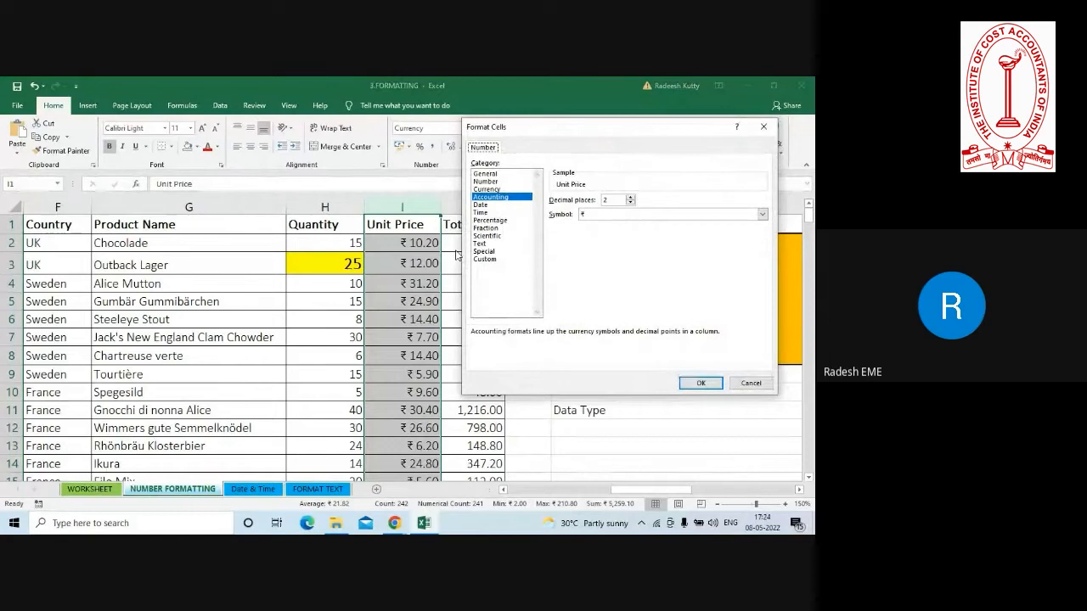
pyautogui.moveTo(583, 133); pyautogui.dragTo(371, 148)
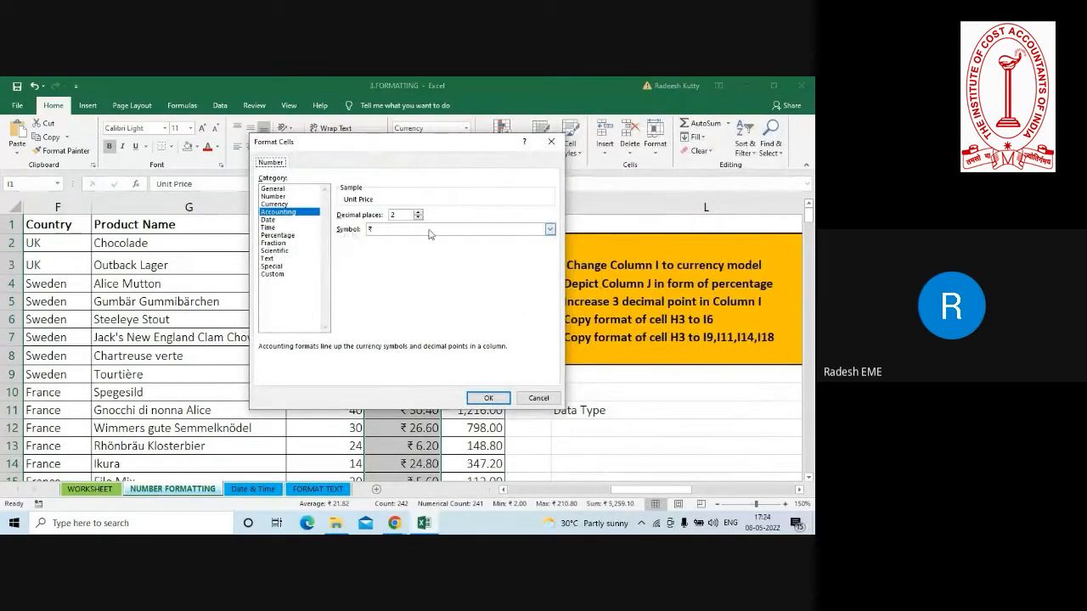
pyautogui.click(551, 230)
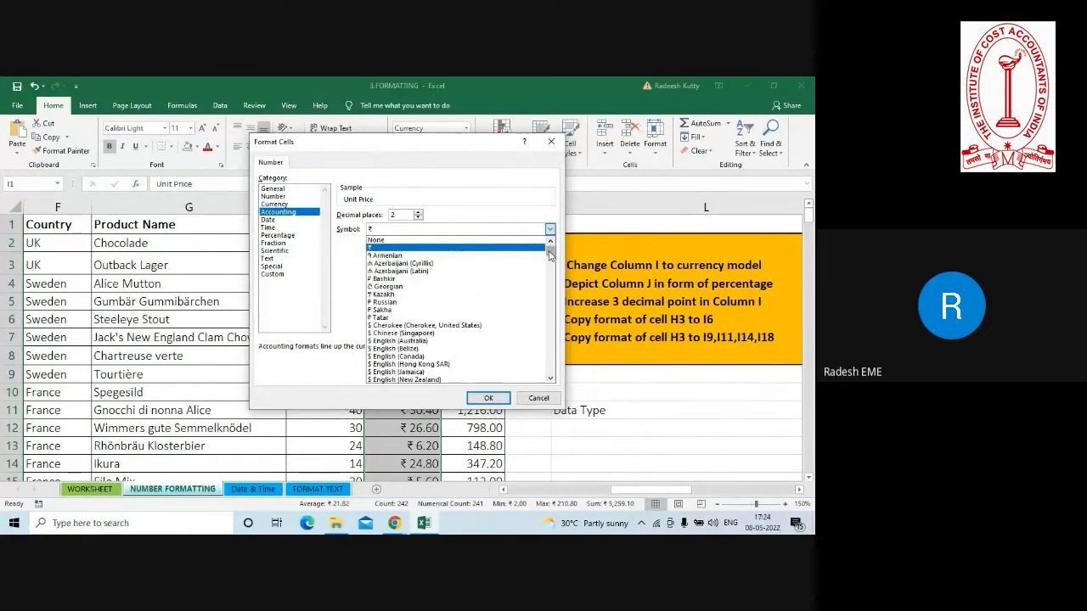
pyautogui.moveTo(549, 257); pyautogui.dragTo(550, 264)
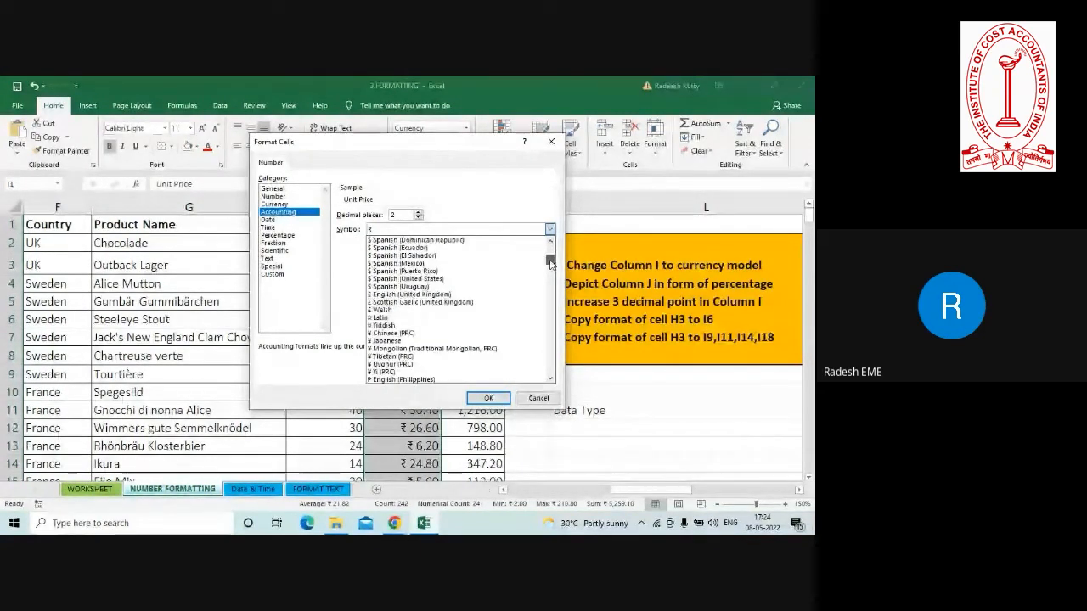
pyautogui.moveTo(550, 264); pyautogui.dragTo(551, 267)
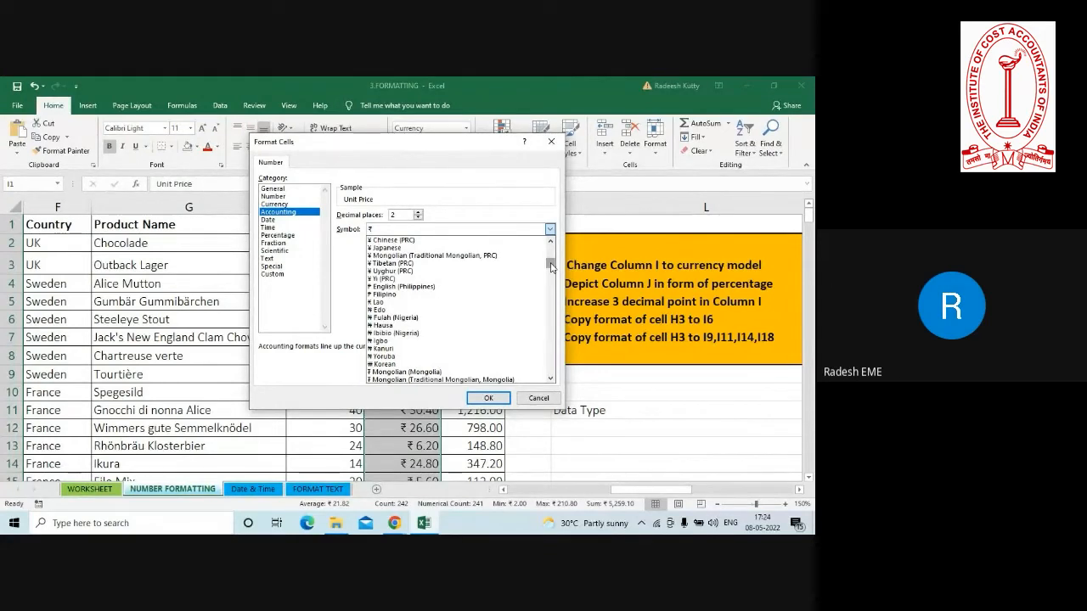
pyautogui.press('b')
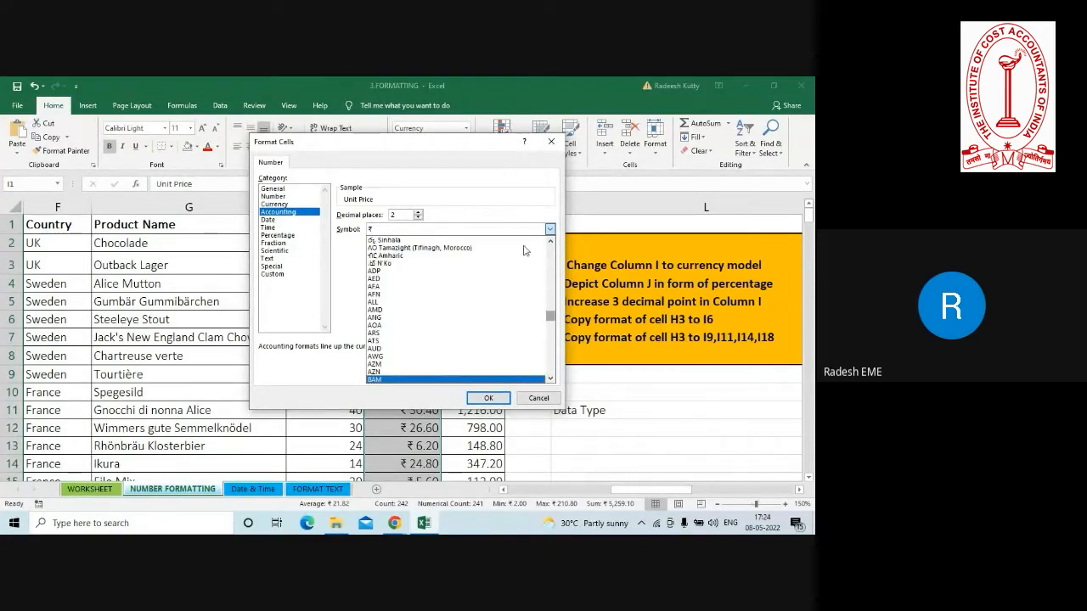
pyautogui.click(551, 250)
pyautogui.click(551, 250)
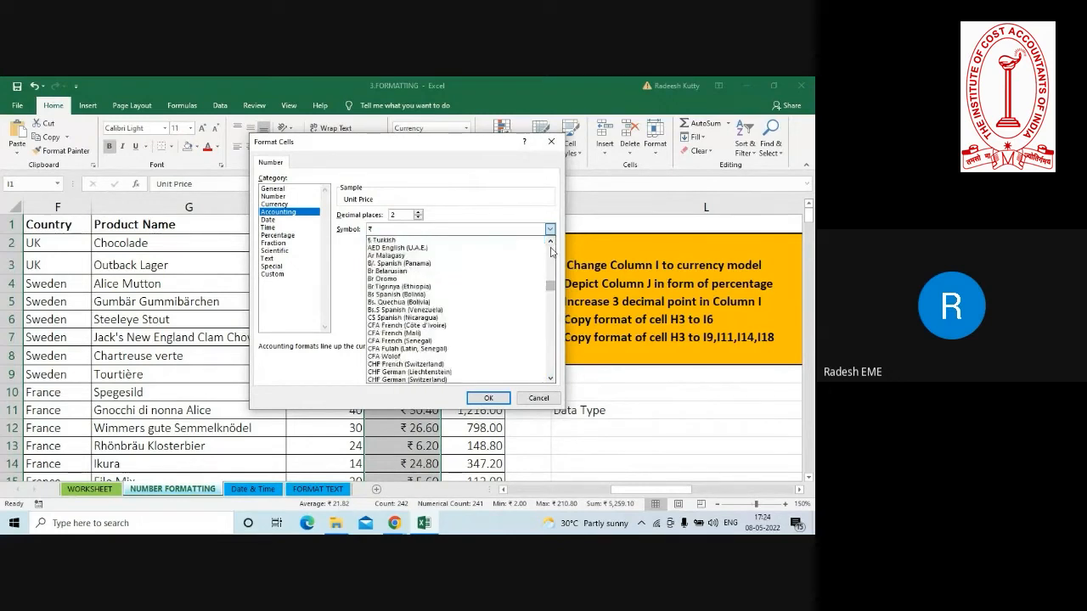
pyautogui.click(551, 250)
pyautogui.click(551, 249)
pyautogui.click(551, 249)
pyautogui.click(551, 249)
pyautogui.click(551, 250)
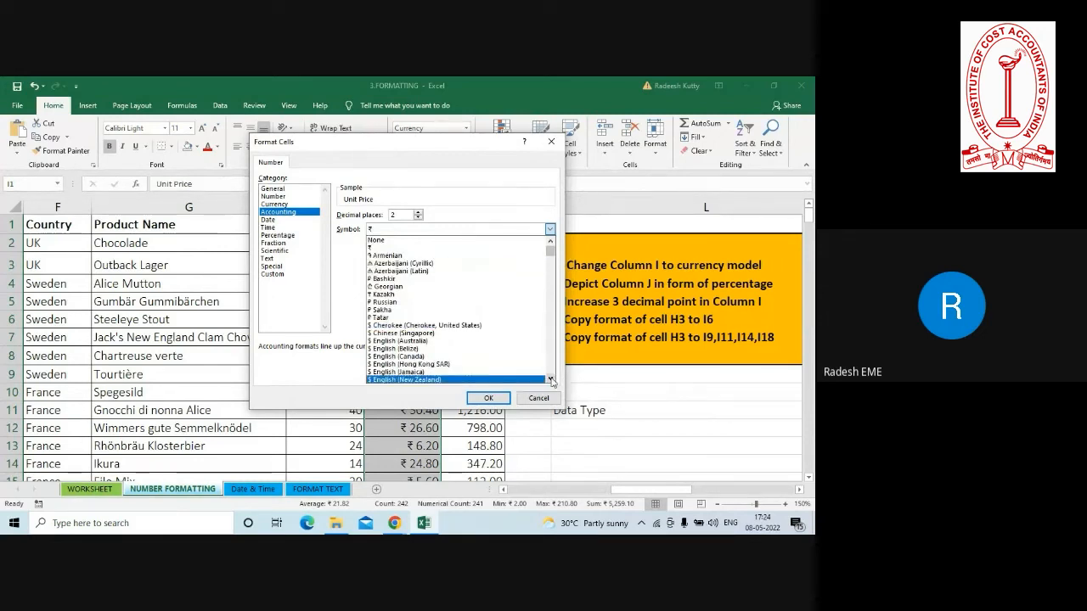
# Apply the Accounting format with the £ English (United Kingdom) symbol to the Unit Price column I.
pyautogui.click(551, 381)
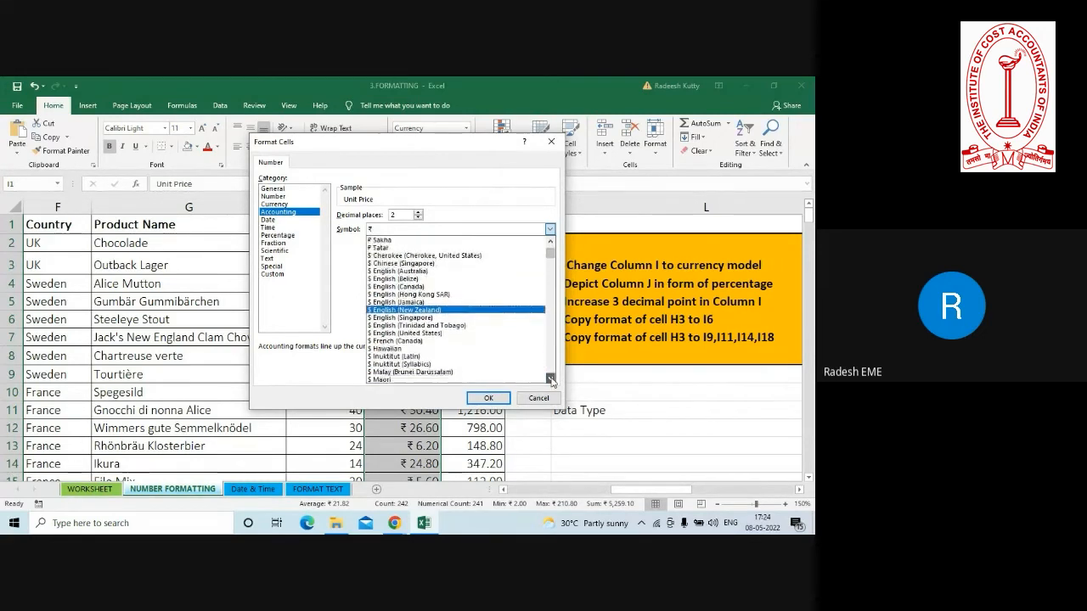
pyautogui.click(551, 381)
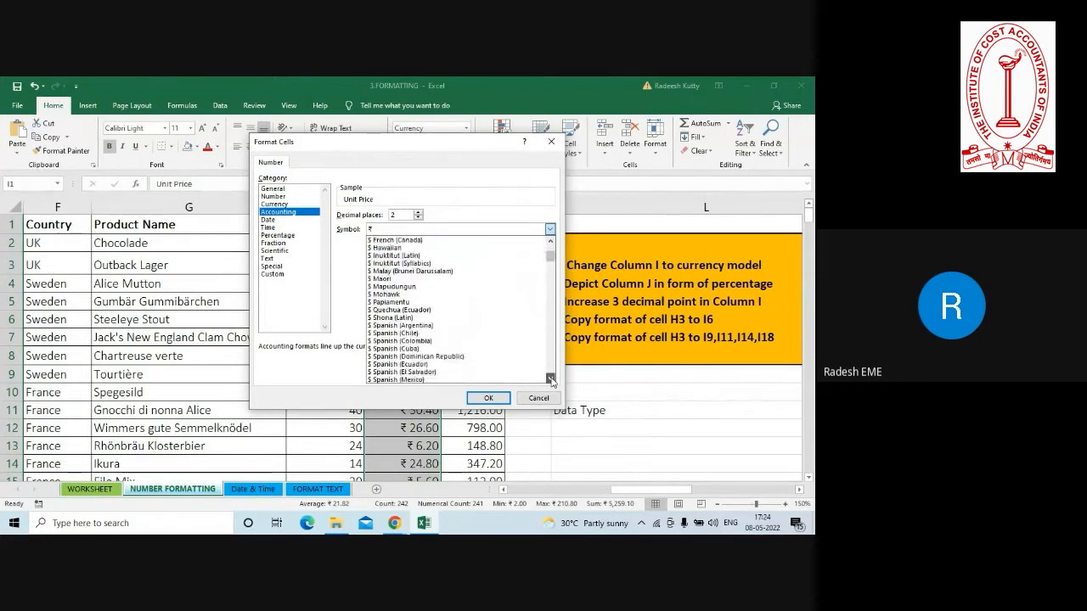
pyautogui.click(551, 380)
pyautogui.click(550, 379)
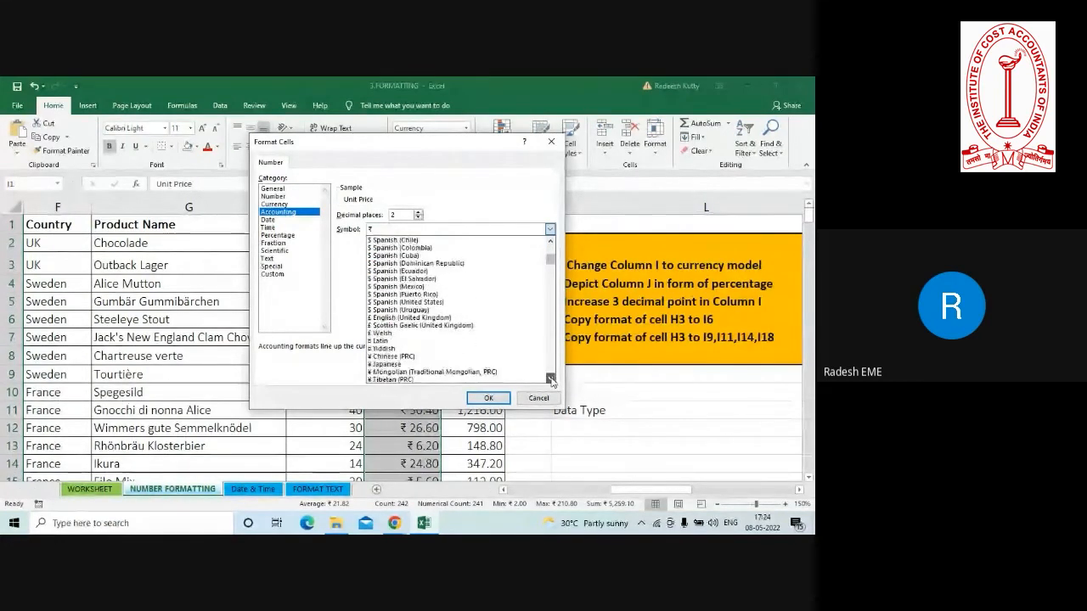
pyautogui.click(550, 380)
pyautogui.click(551, 380)
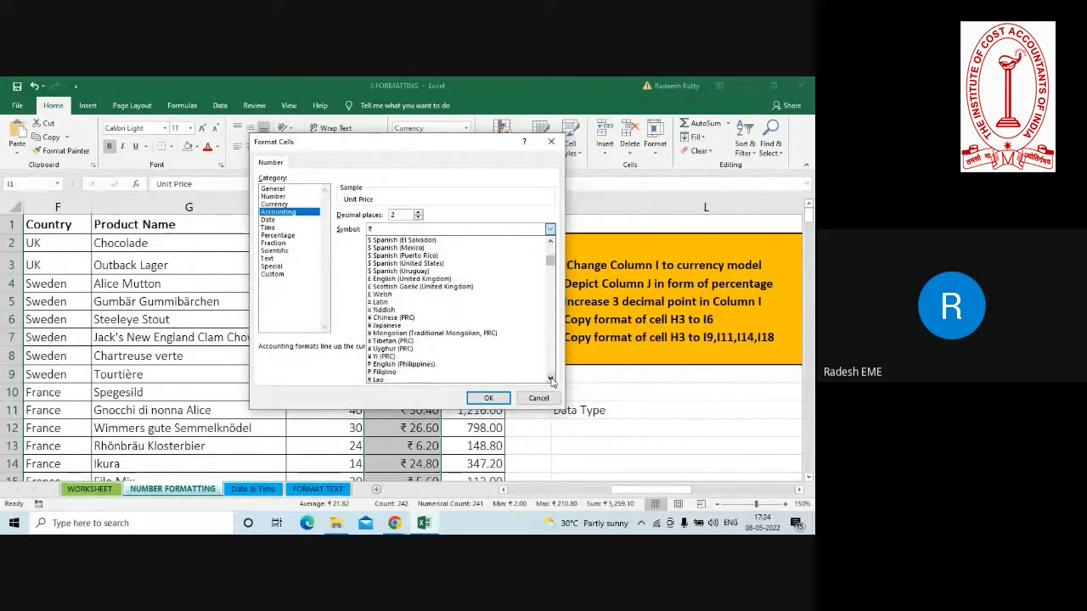
pyautogui.click(382, 282)
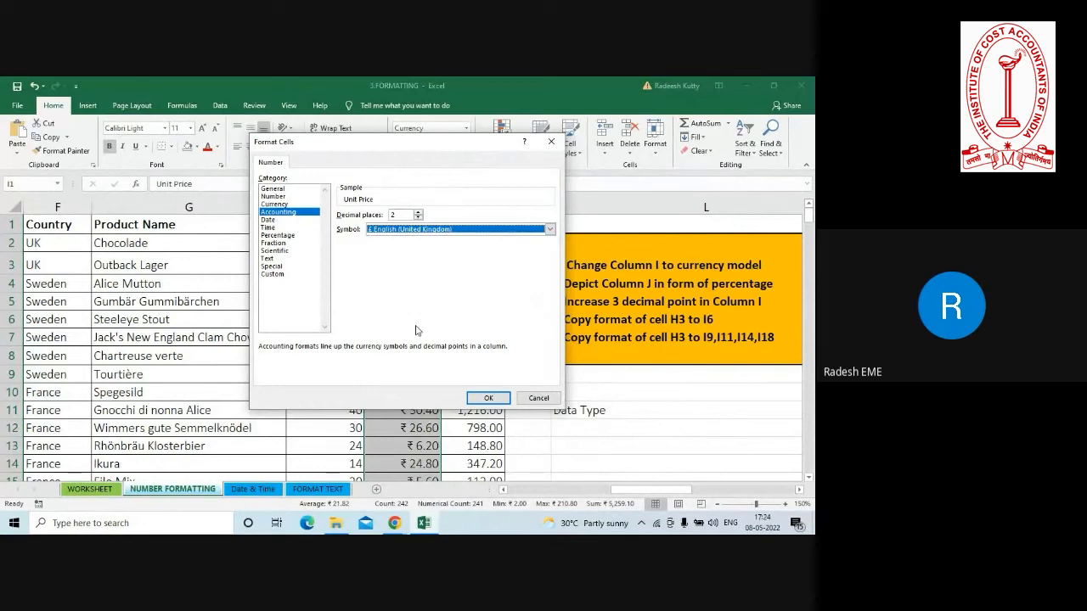
pyautogui.click(480, 398)
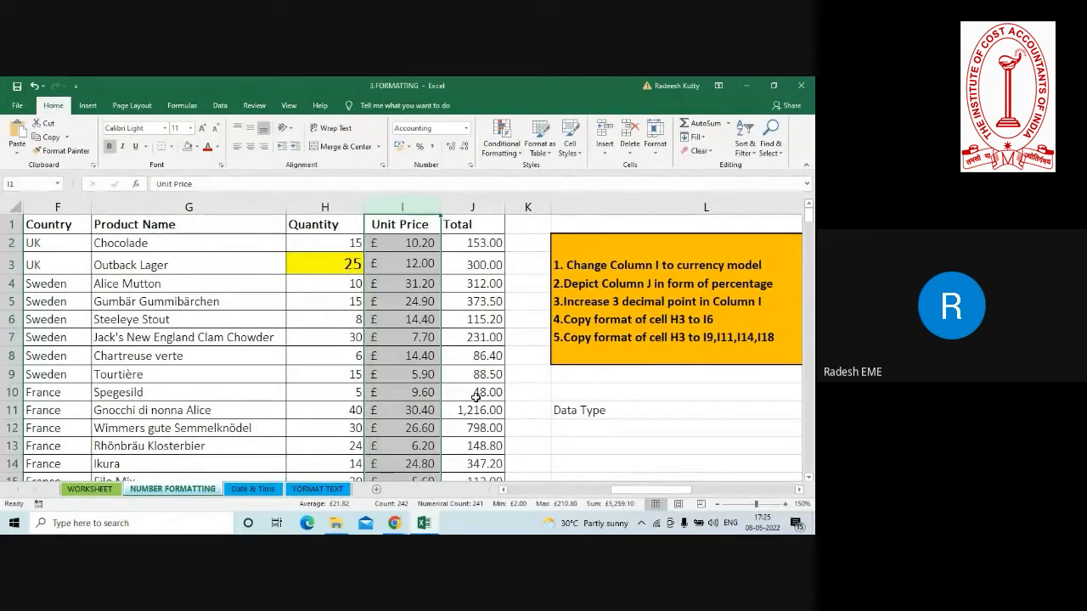
# Review the remaining tasks in L4:L7 and check the Google Meet window before returning to the 3.FORMATTING workbook.
pyautogui.click(426, 246)
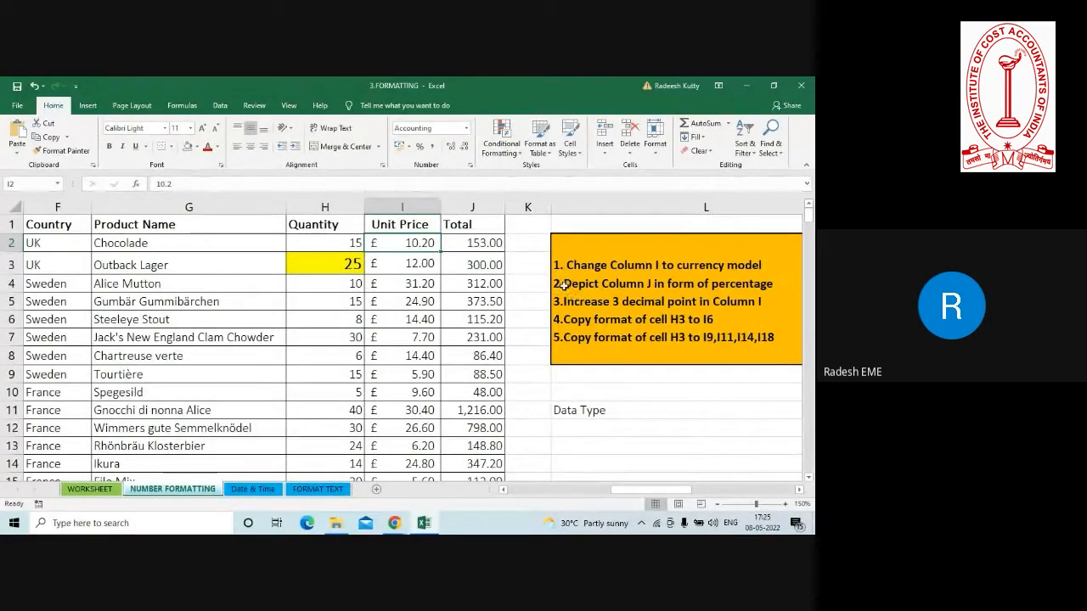
pyautogui.moveTo(564, 286); pyautogui.dragTo(578, 340)
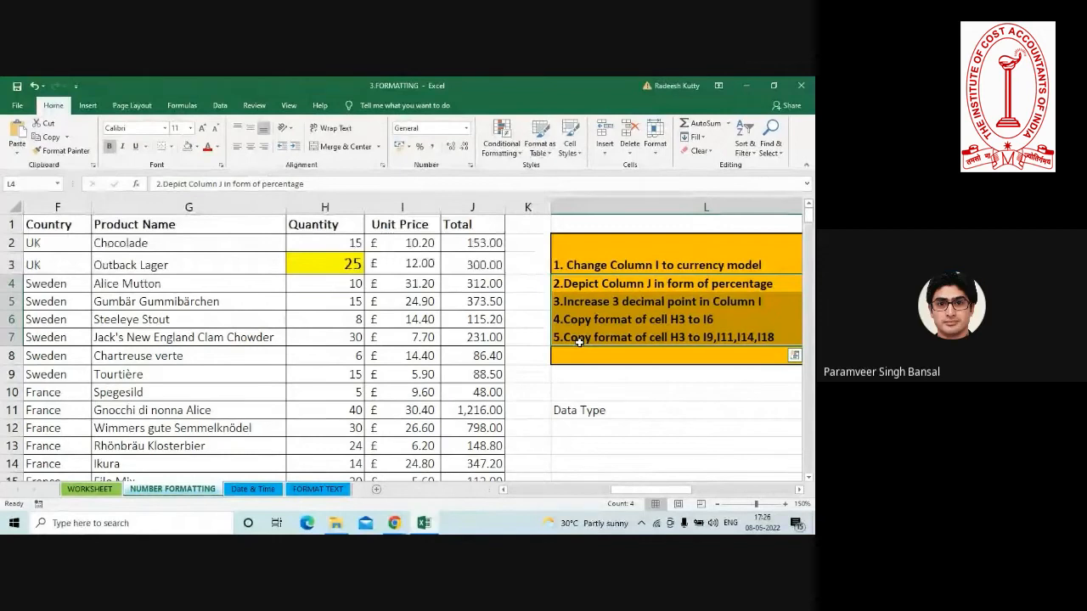
pyautogui.hotkey('alt', 'Tab')
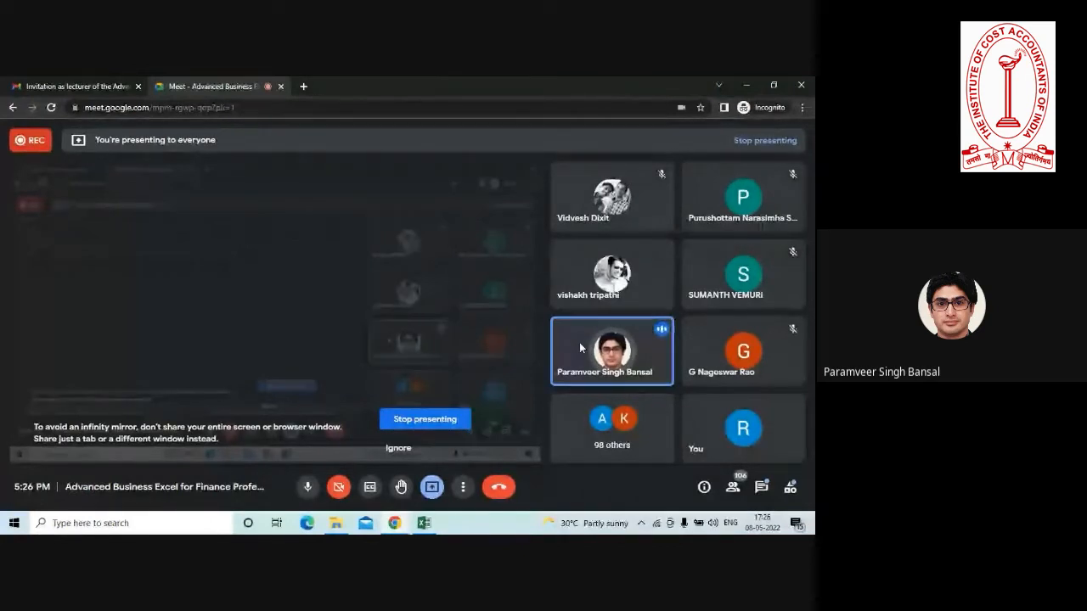
pyautogui.click(745, 85)
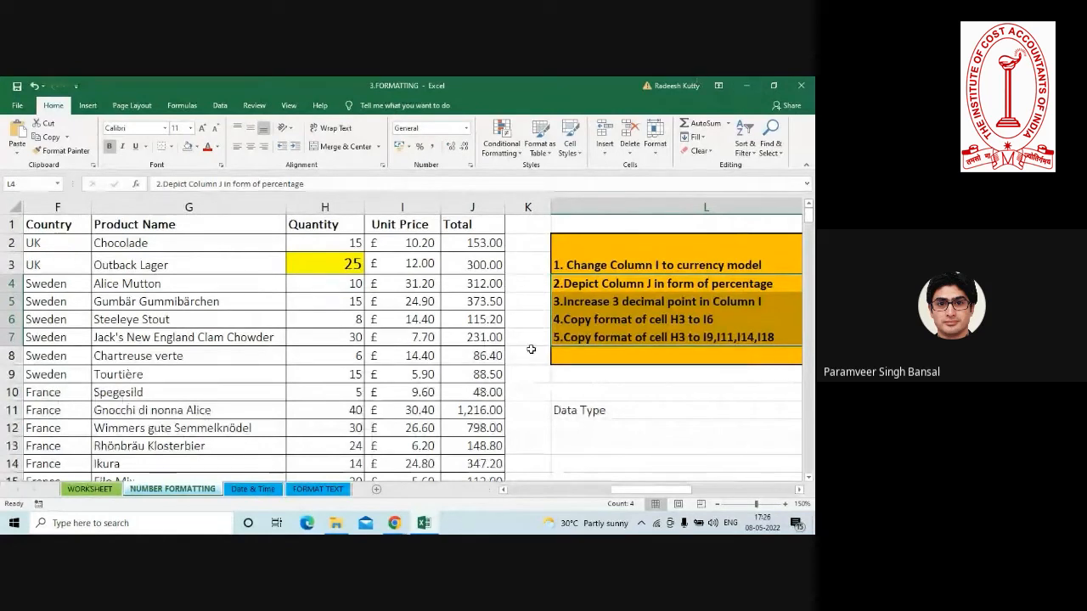
pyautogui.click(529, 282)
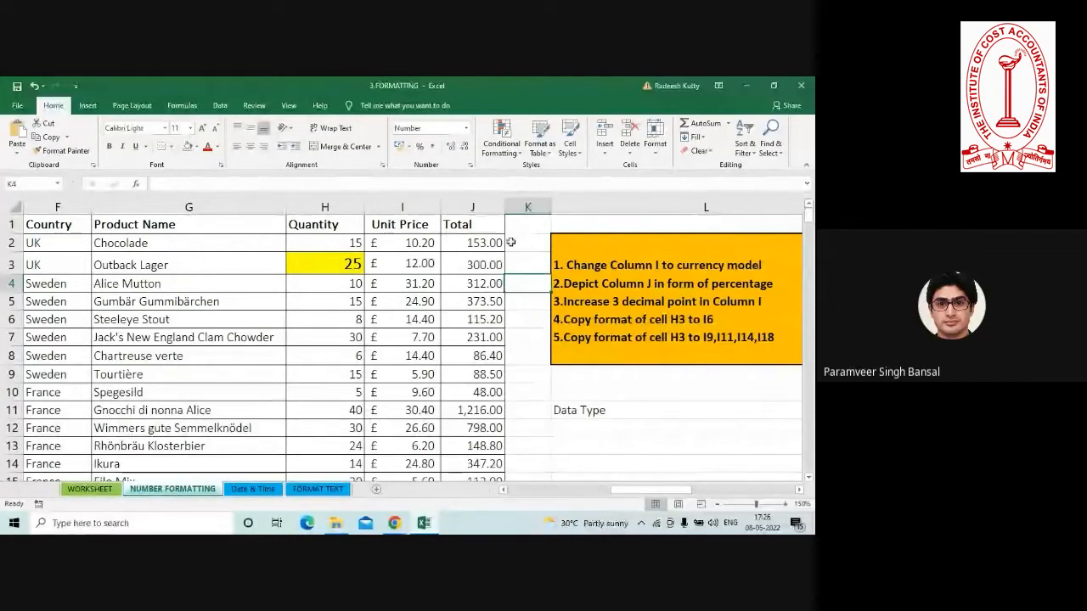
pyautogui.click(519, 228)
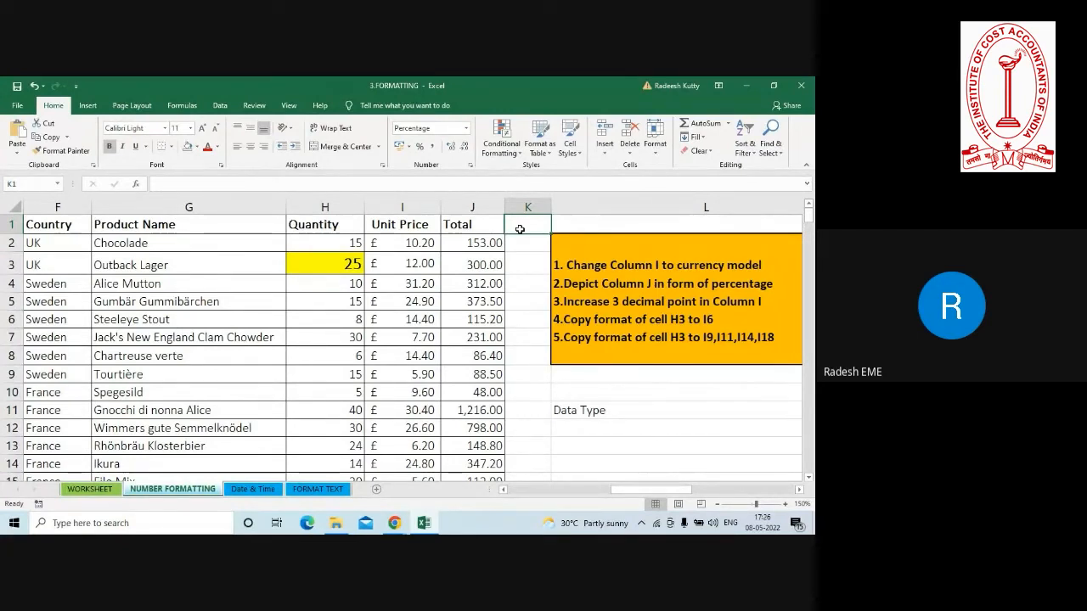
pyautogui.write('1')
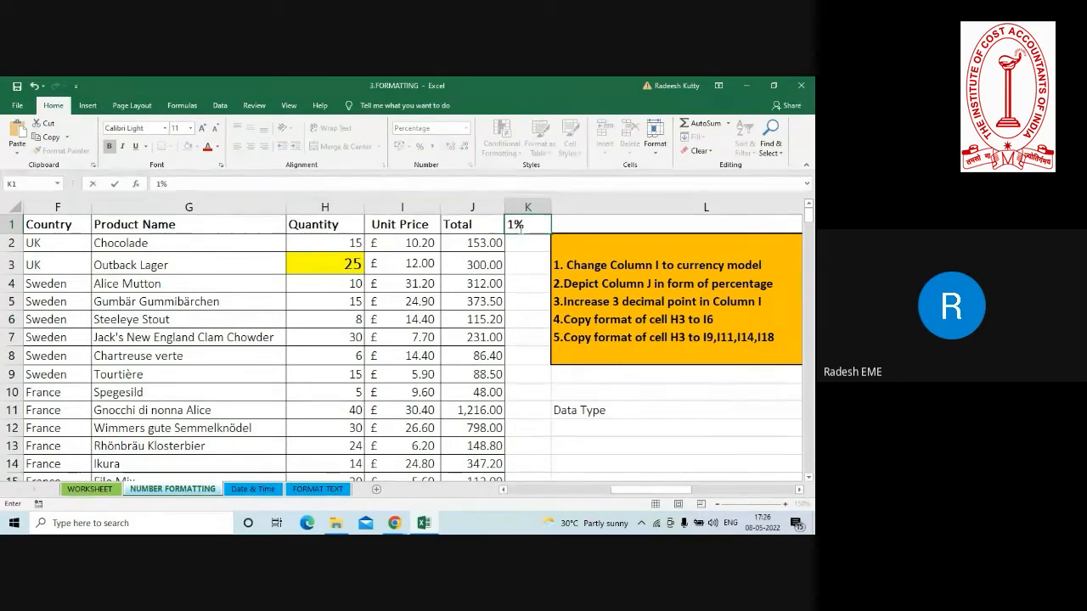
pyautogui.press('Escape')
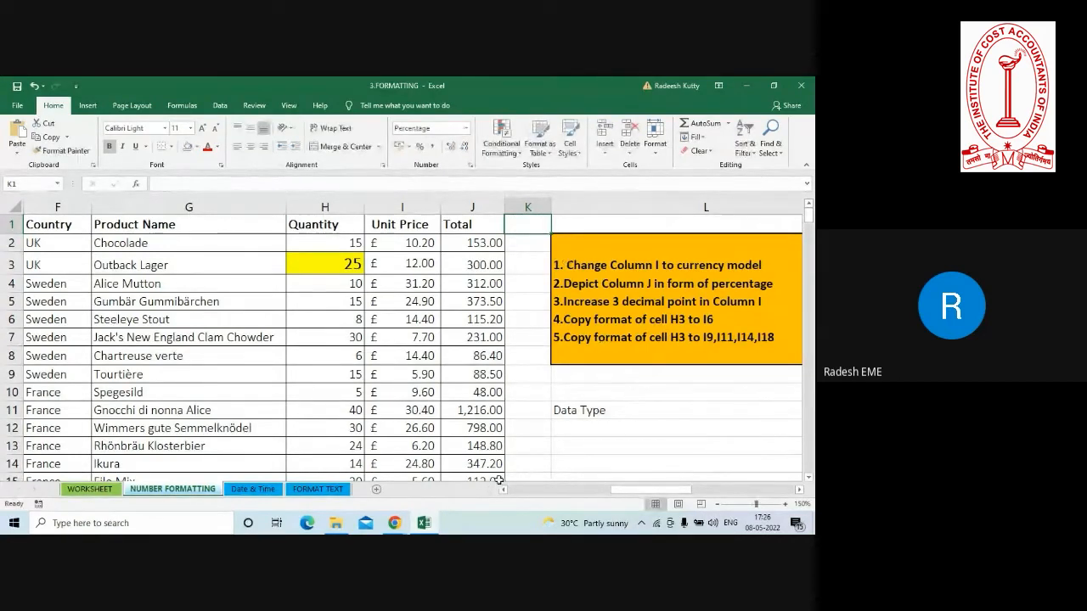
# Add a new blank worksheet after the NUMBER FORMATTING sheet and enlarge its view to 140%.
pyautogui.click(376, 489)
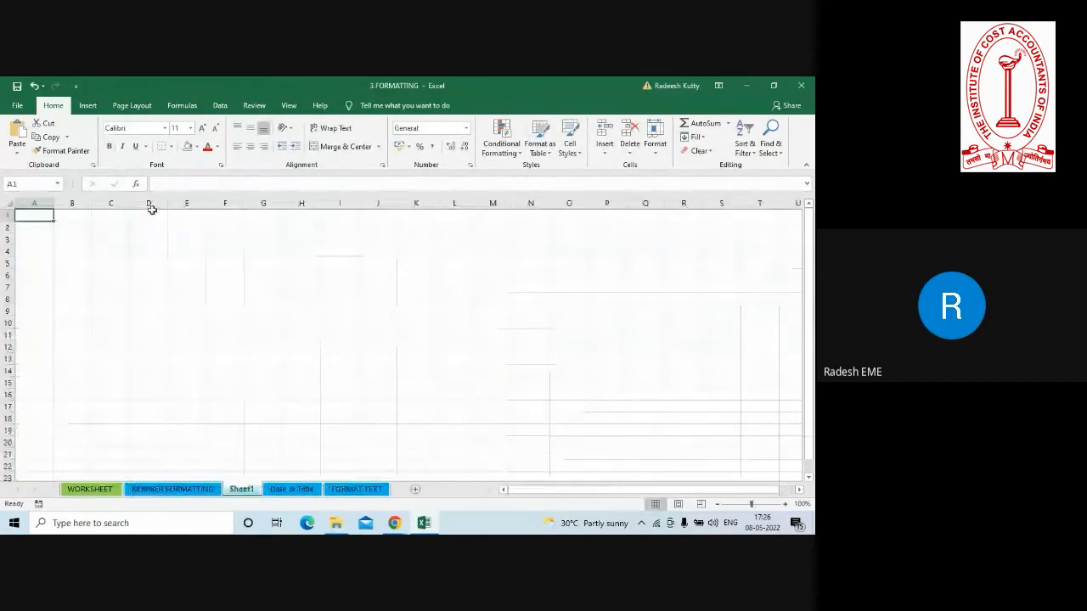
pyautogui.click(784, 504)
pyautogui.click(784, 505)
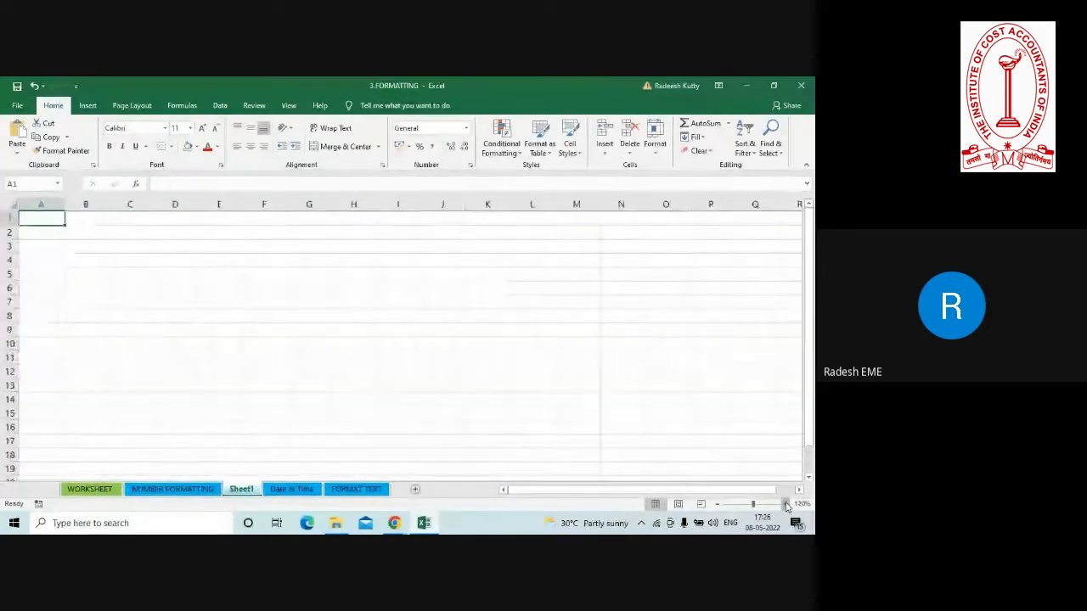
pyautogui.click(785, 504)
pyautogui.click(784, 505)
# Enter 1 in cell E2 and 2 in cell E3 of the new sheet, and select both cells.
pyautogui.click(258, 238)
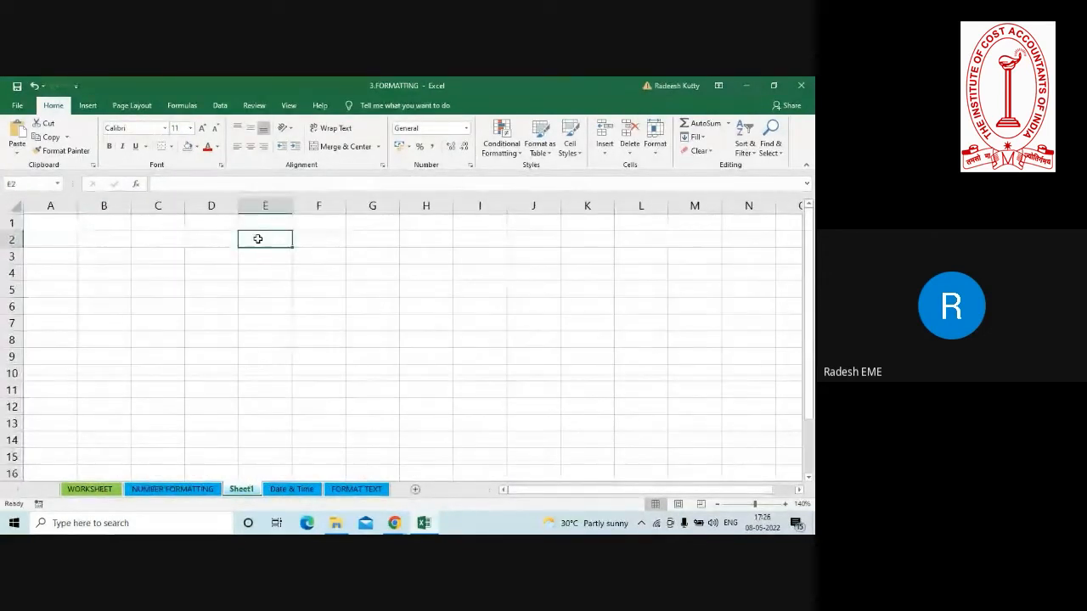
pyautogui.write('1')
pyautogui.press('Return')
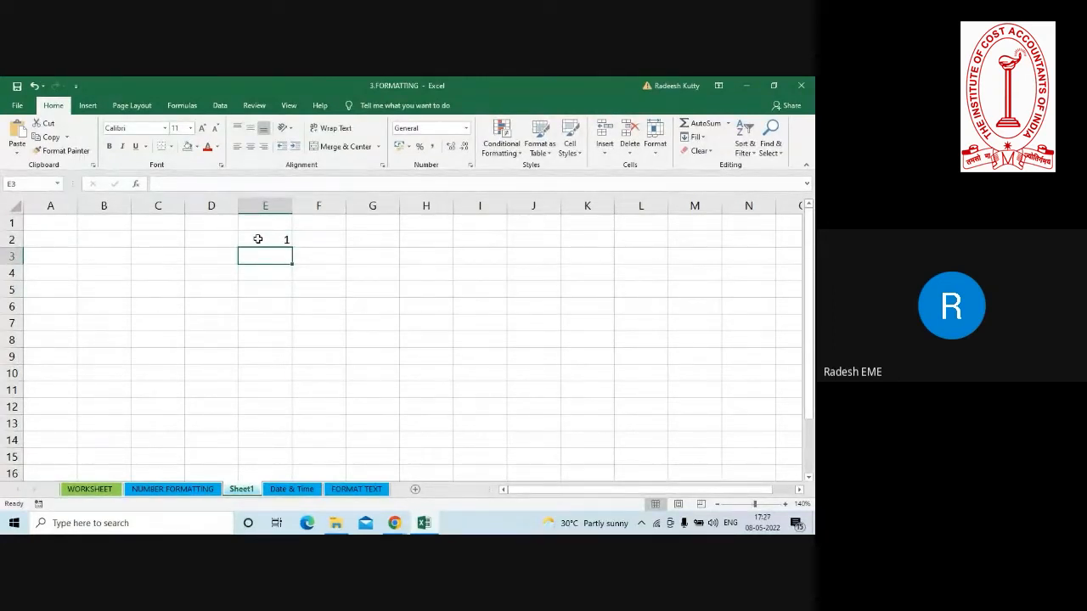
pyautogui.write('2')
pyautogui.press('Return')
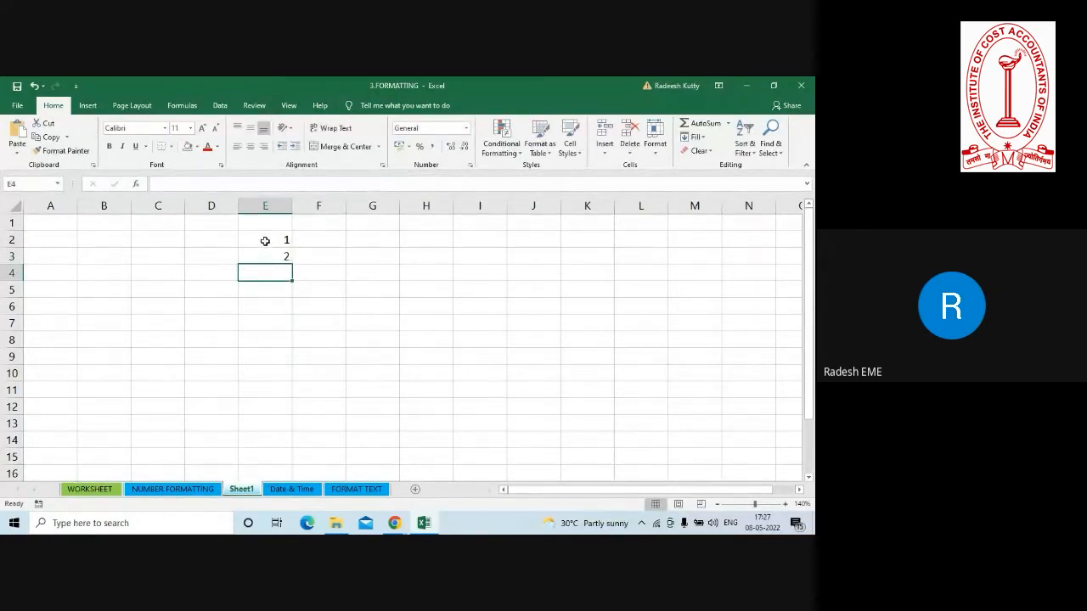
pyautogui.moveTo(266, 240); pyautogui.dragTo(268, 254)
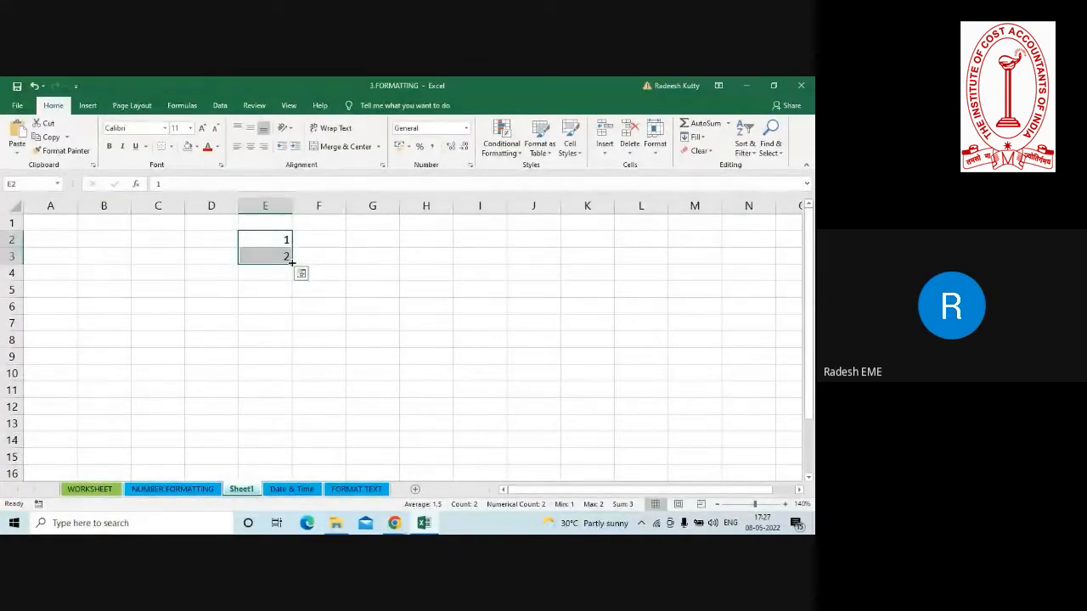
# Extend the 1, 2 series from E2:E3 down to E11 so column E counts from 1 to 10.
pyautogui.moveTo(291, 263); pyautogui.dragTo(291, 263)
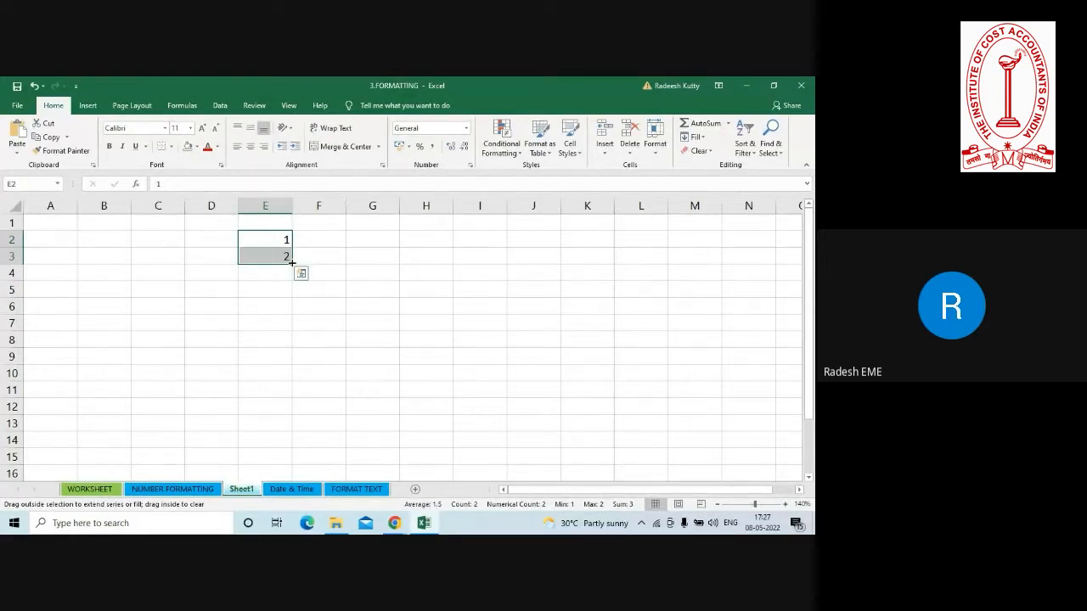
pyautogui.moveTo(291, 263); pyautogui.dragTo(295, 266)
pyautogui.moveTo(295, 292); pyautogui.dragTo(298, 407)
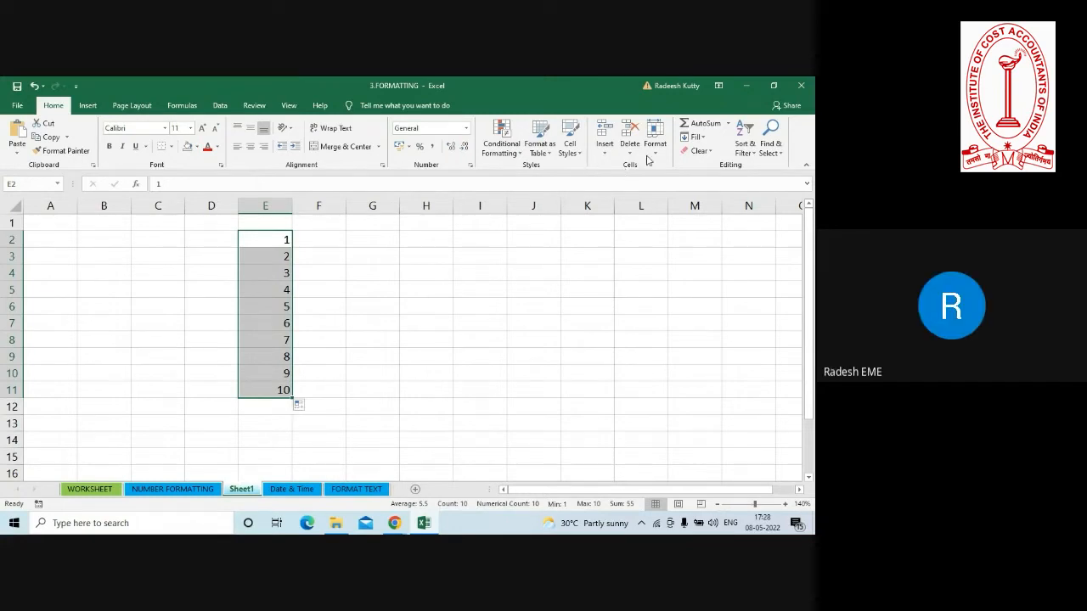
pyautogui.click(702, 139)
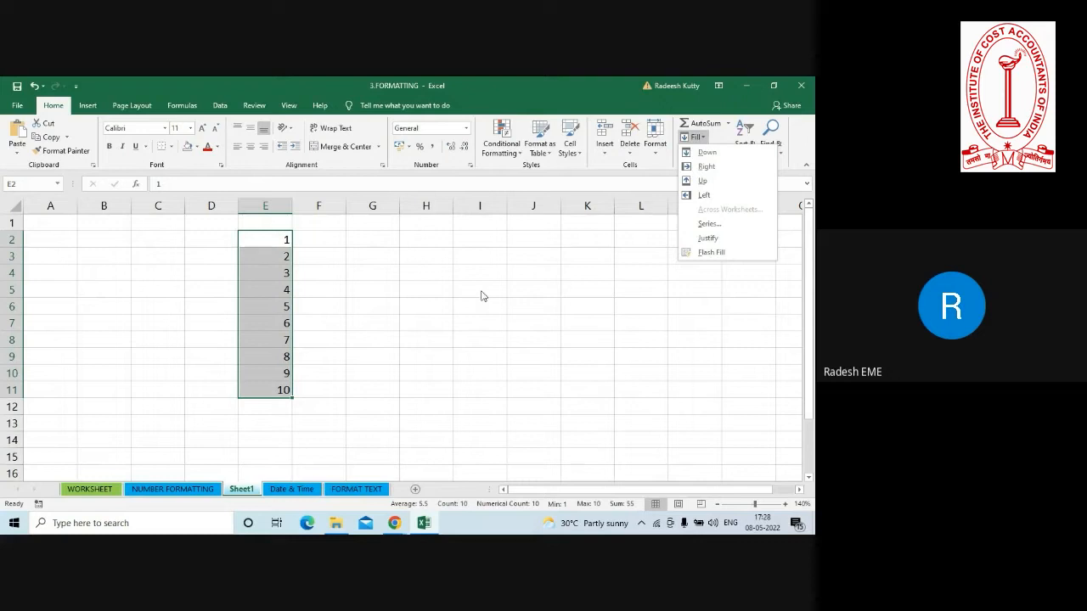
pyautogui.click(393, 253)
# Enter 1 in cell G2 and 2 in cell G3.
pyautogui.click(350, 238)
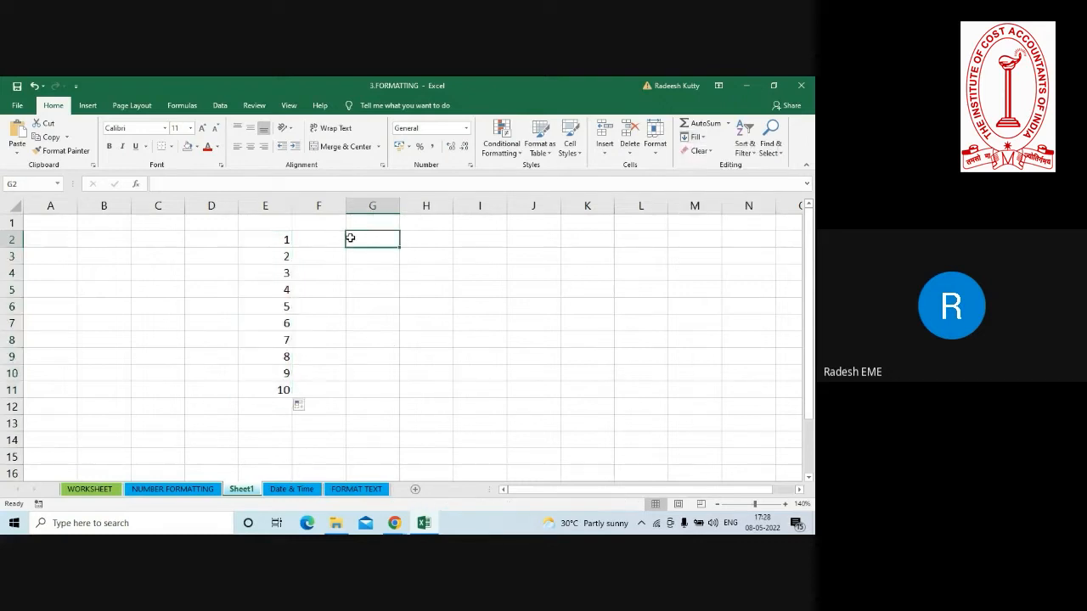
pyautogui.write('1')
pyautogui.press('Return')
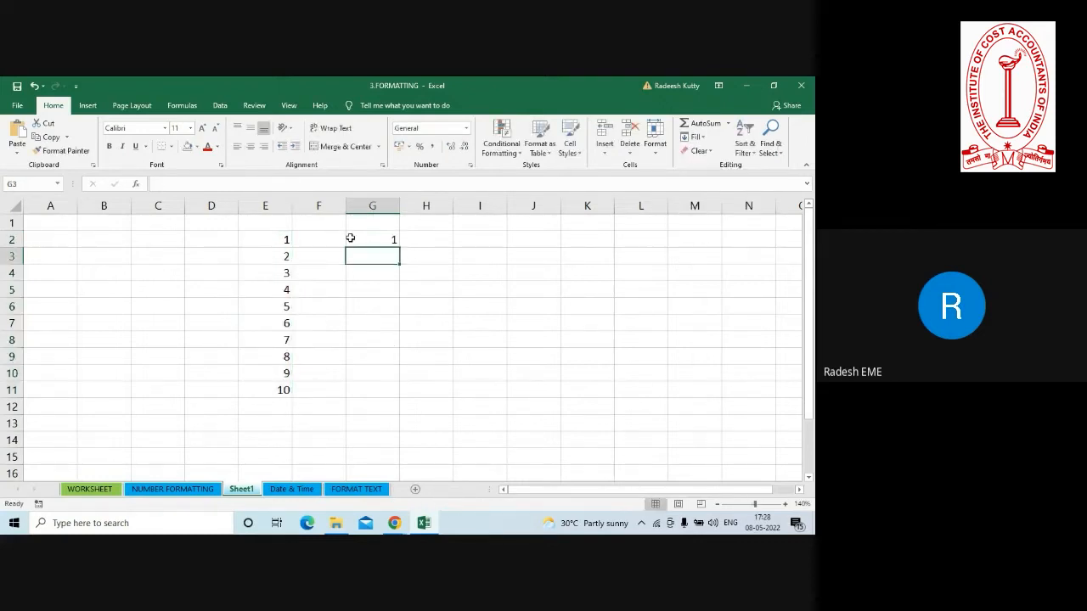
pyautogui.write('2')
pyautogui.press('Return')
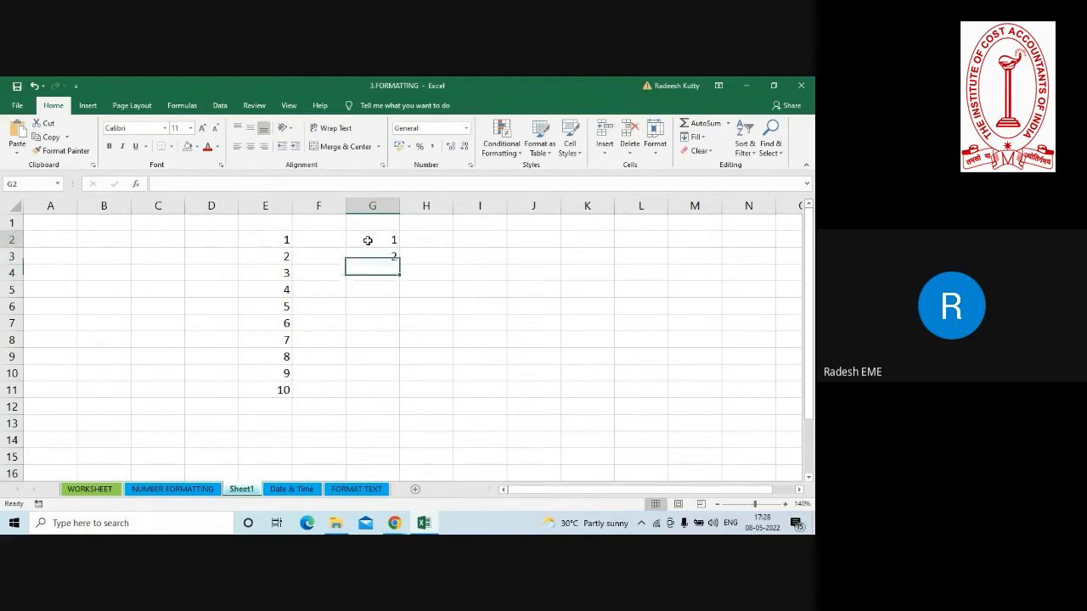
# Fill G2:G11 with a linear series in columns, using a step value of 1.
pyautogui.moveTo(369, 239); pyautogui.dragTo(390, 389)
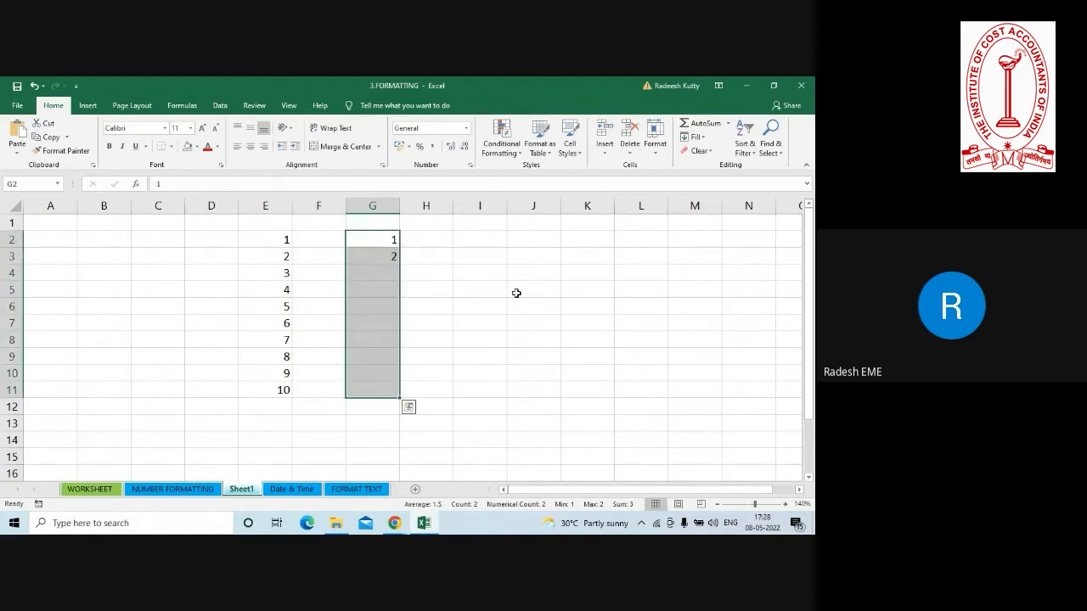
pyautogui.click(695, 137)
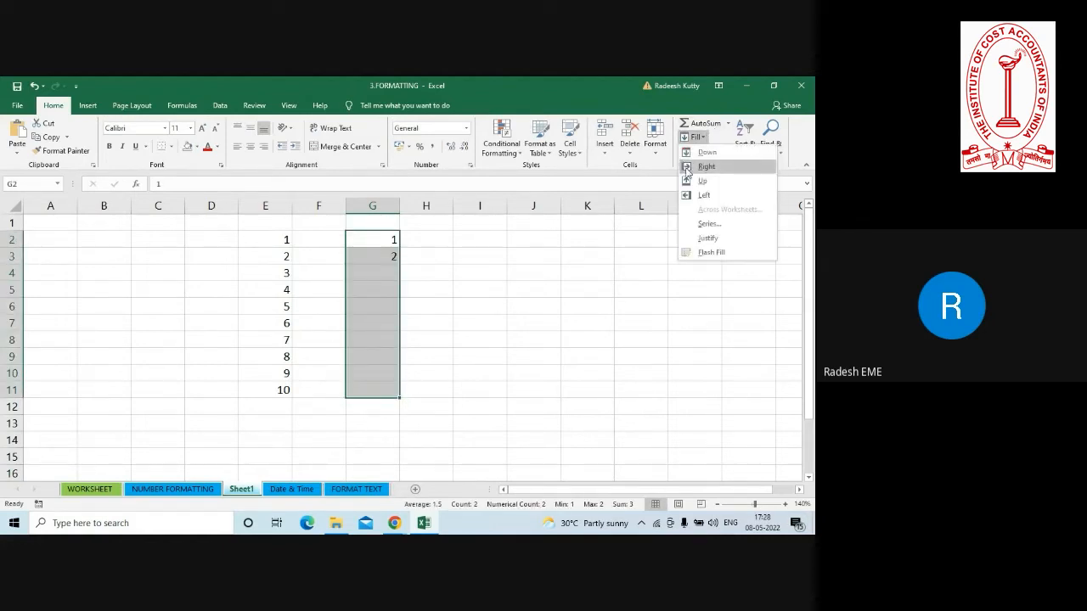
pyautogui.click(691, 226)
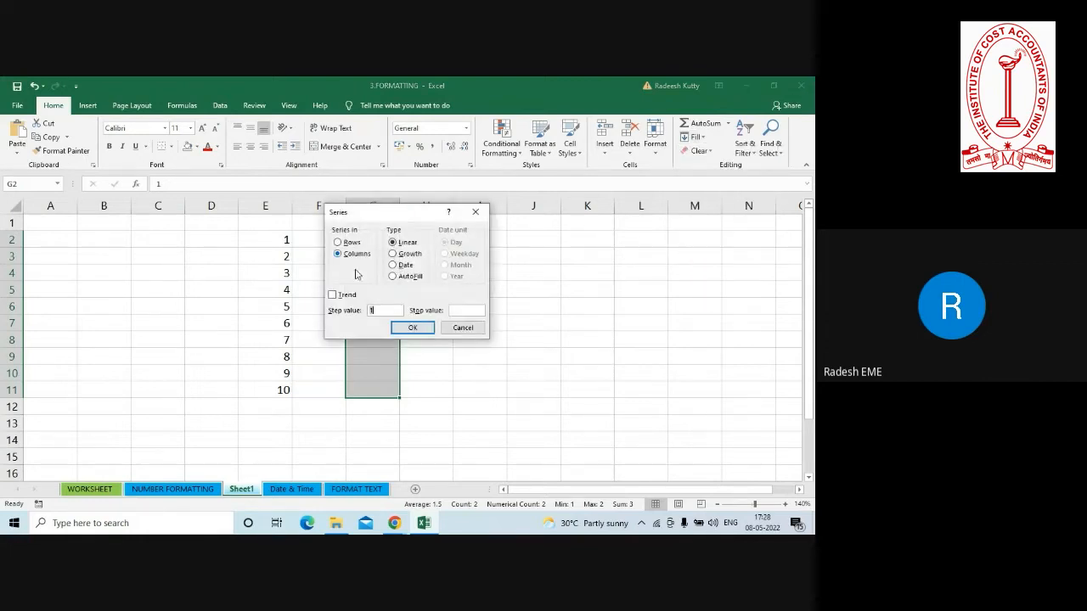
pyautogui.click(414, 328)
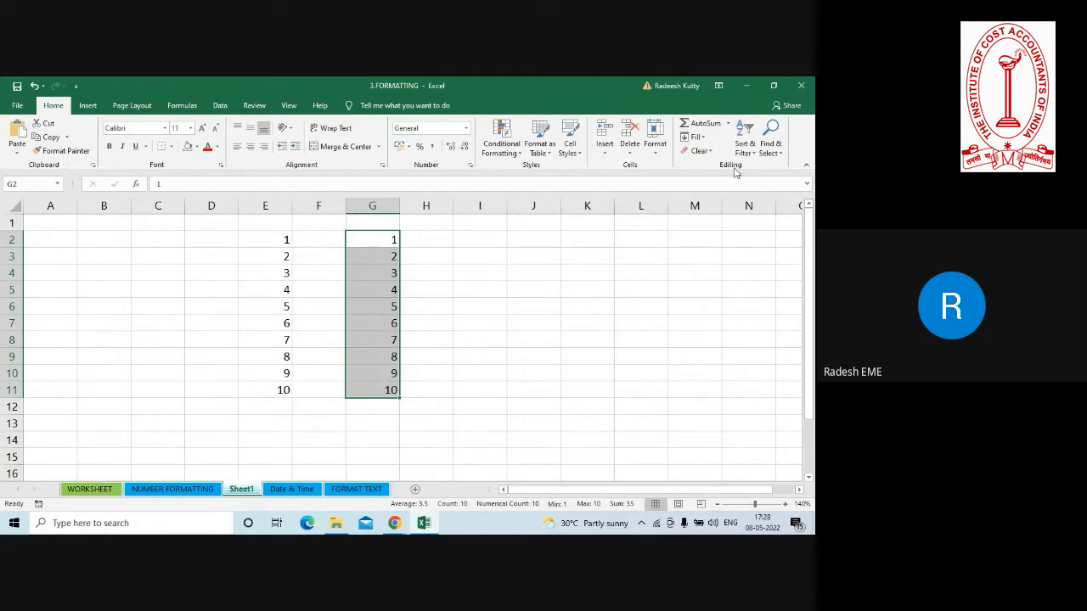
# Apply the linear column series with step value 1 to G2:G11 once more.
pyautogui.click(701, 139)
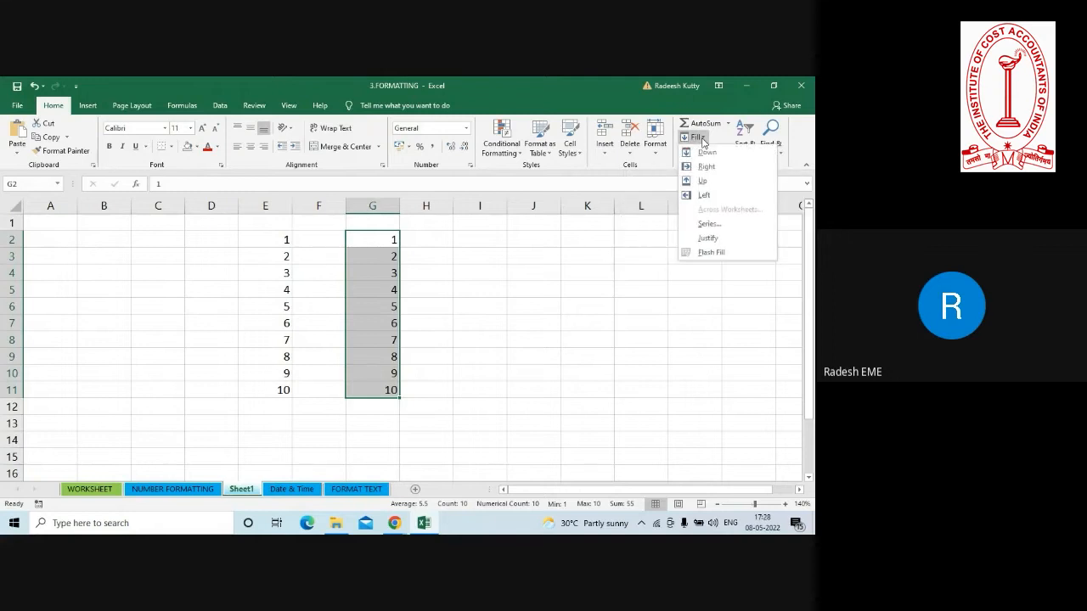
pyautogui.click(696, 225)
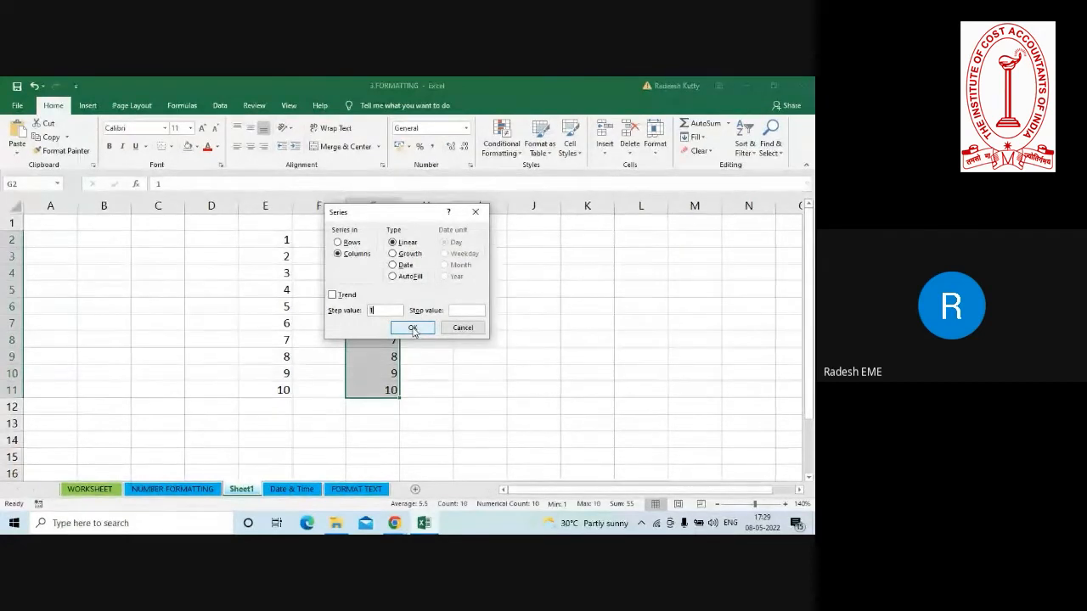
pyautogui.click(413, 328)
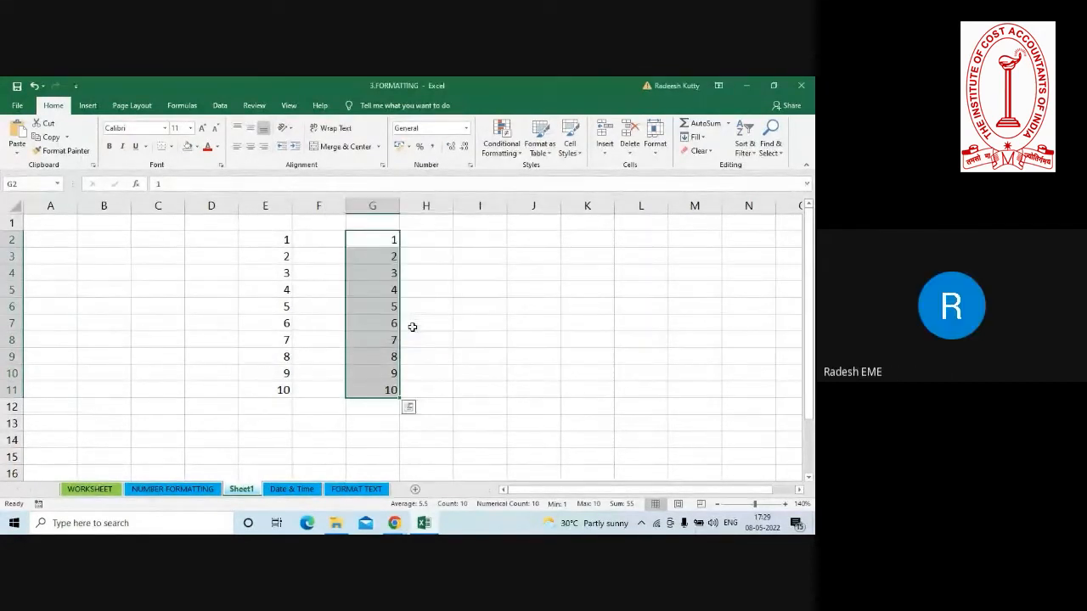
# Glance at the NUMBER FORMATTING sheet, return to Sheet1 and run Flash Fill on G2:G11.
pyautogui.click(148, 495)
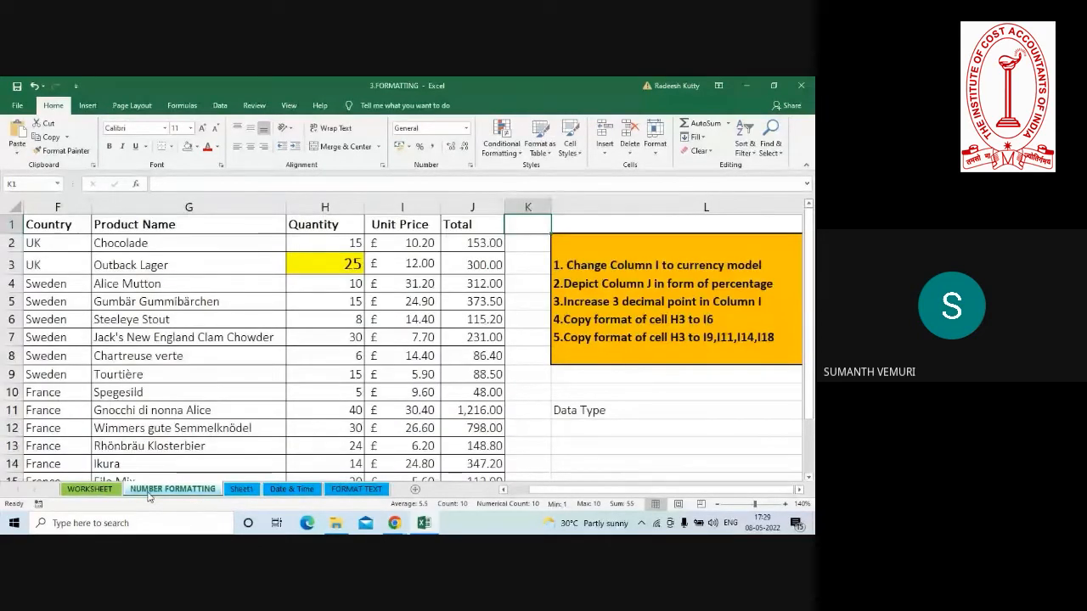
pyautogui.click(245, 489)
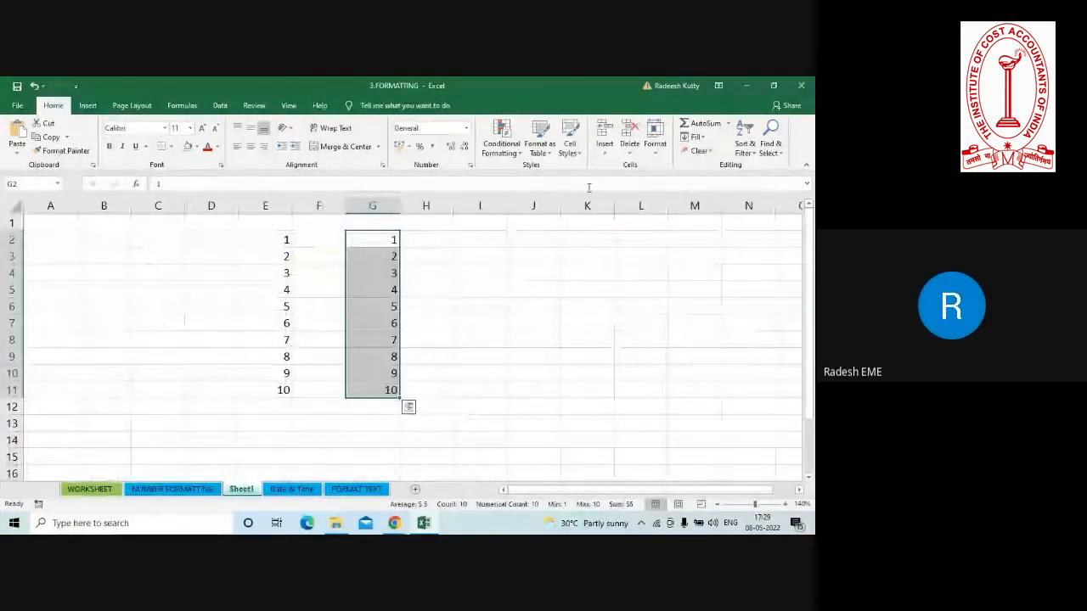
pyautogui.click(699, 137)
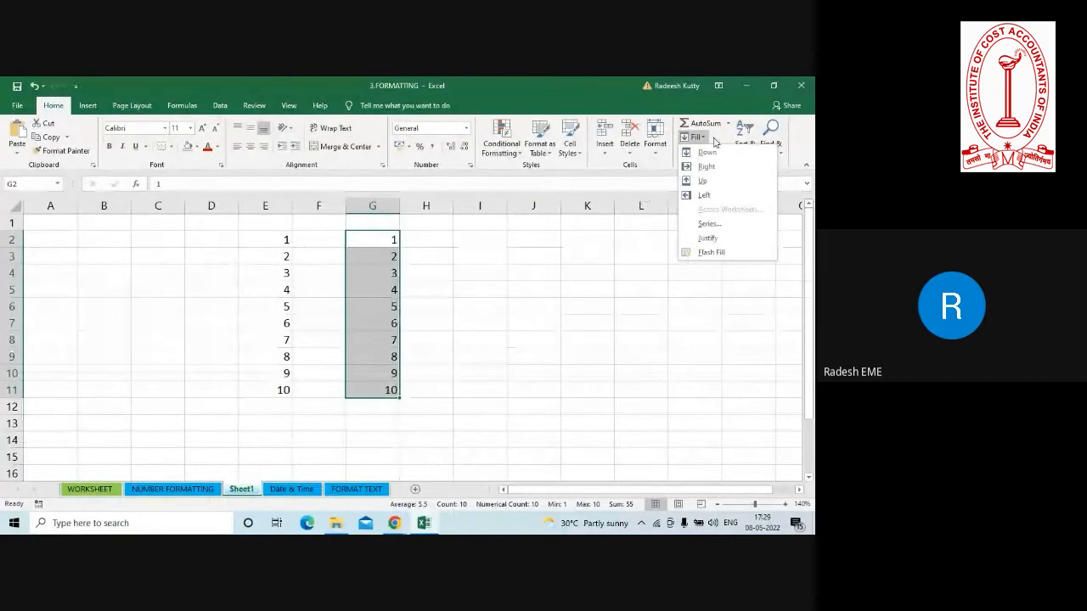
pyautogui.click(705, 253)
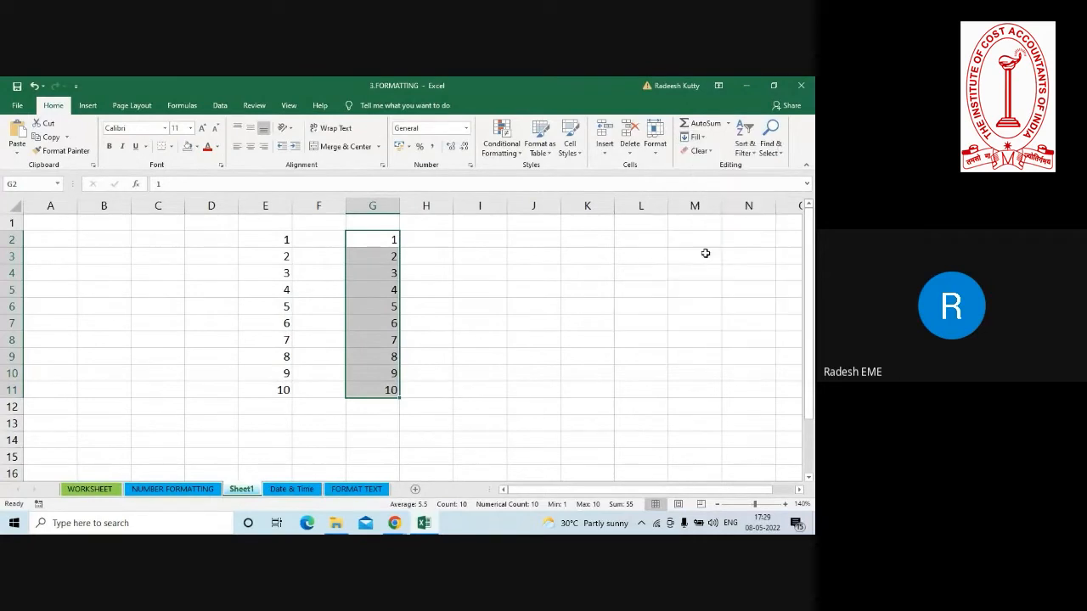
pyautogui.click(304, 304)
# Return to the NUMBER FORMATTING sheet and check the Google Meet window for participants' questions before resuming in the workbook.
pyautogui.click(177, 490)
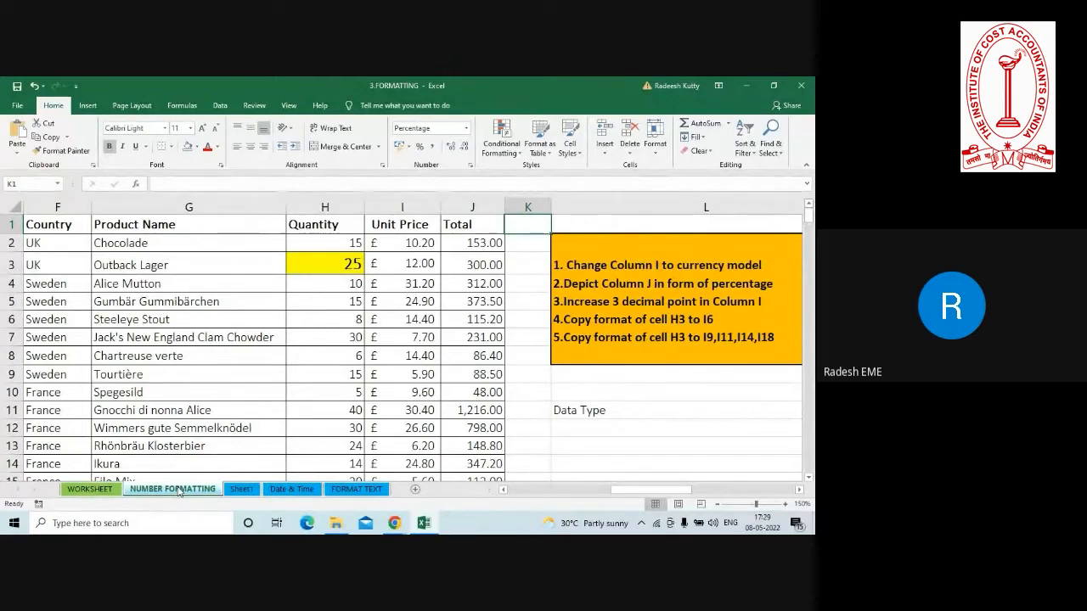
pyautogui.hotkey('alt', 'Tab')
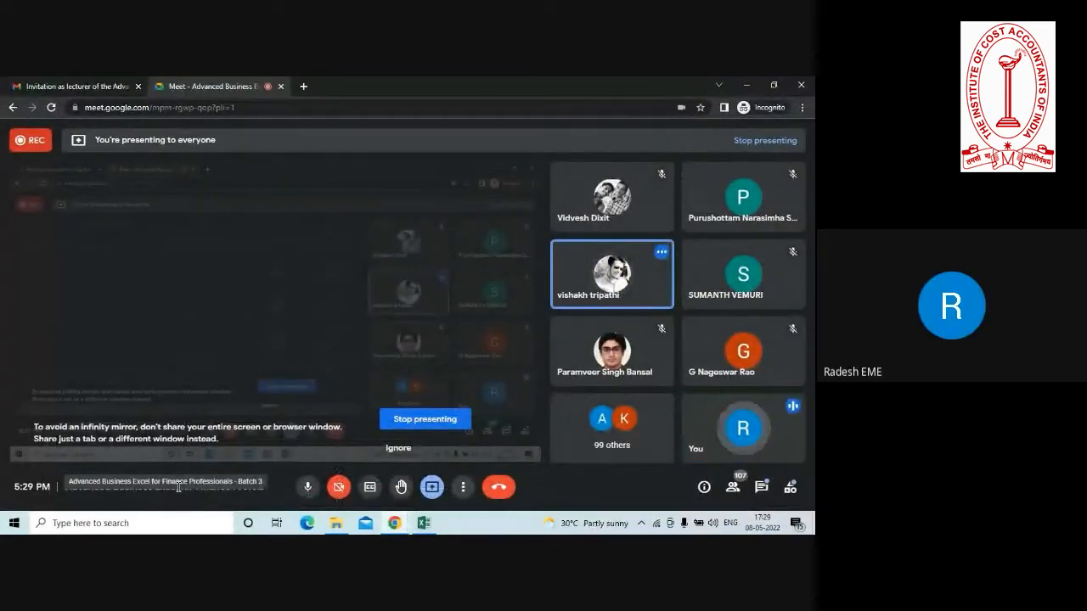
pyautogui.hotkey('alt', 'Tab')
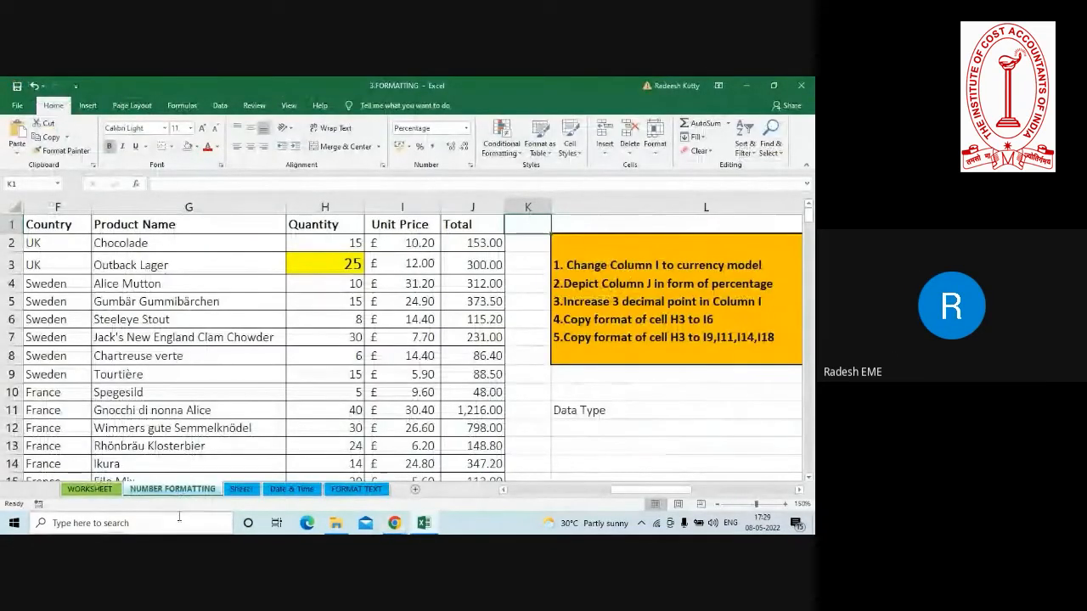
pyautogui.click(323, 367)
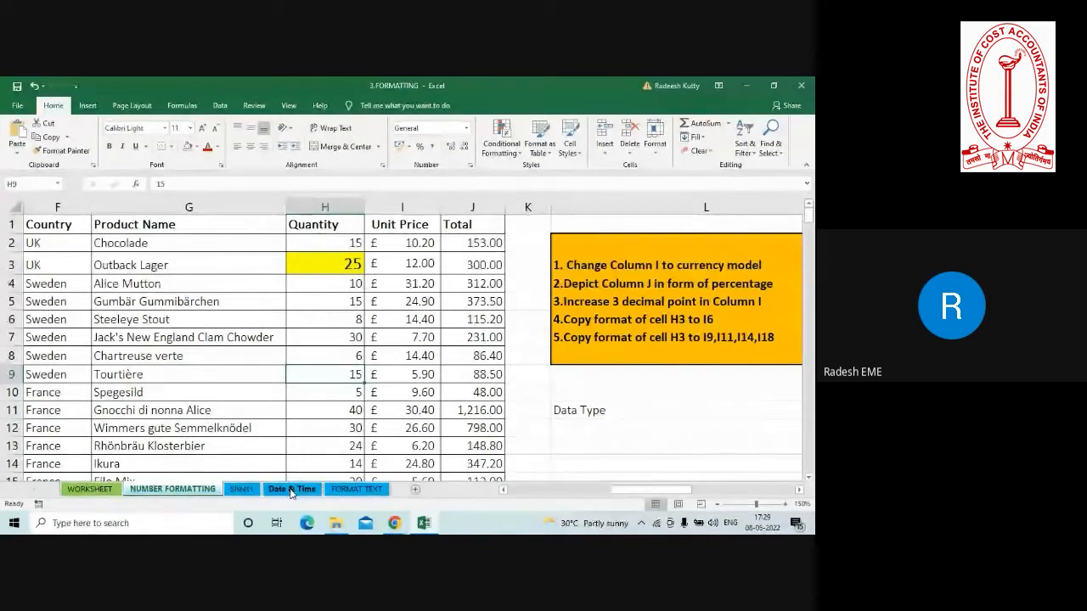
pyautogui.click(312, 355)
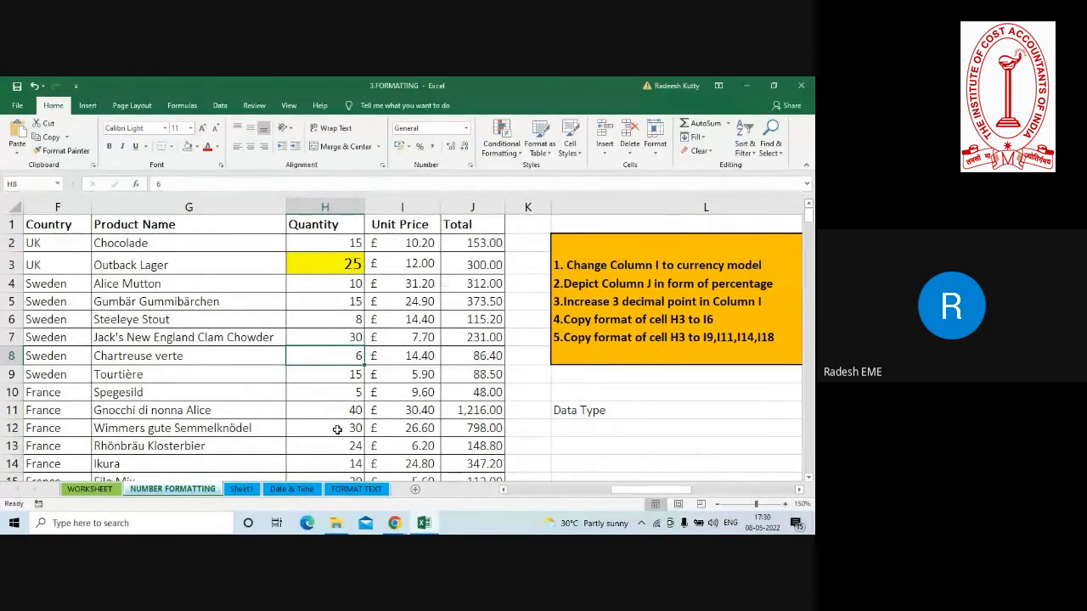
pyautogui.hotkey('alt', 'Tab')
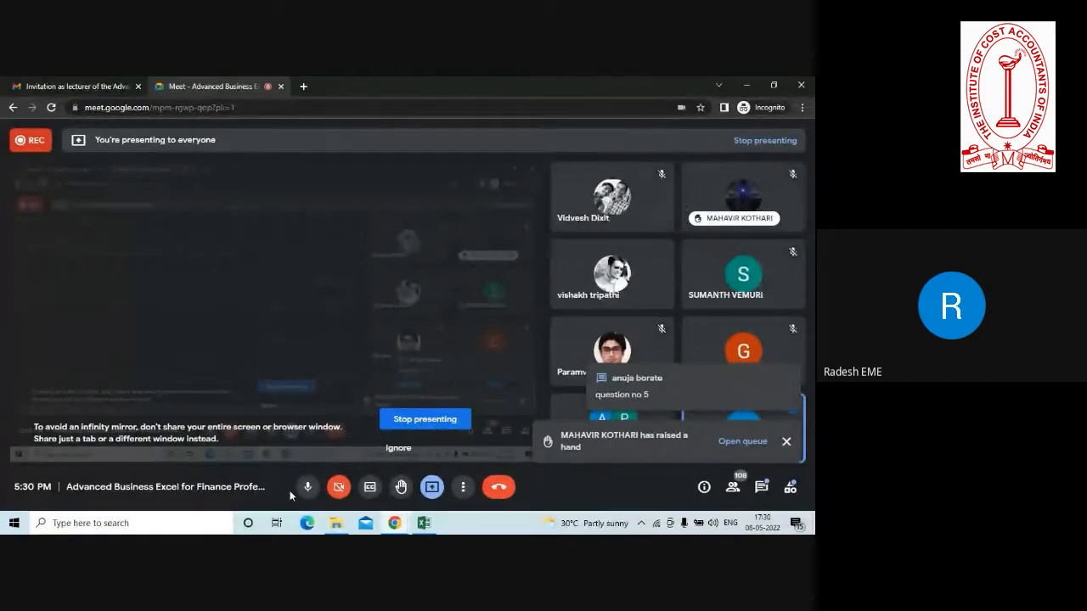
pyautogui.hotkey('alt', 'Tab')
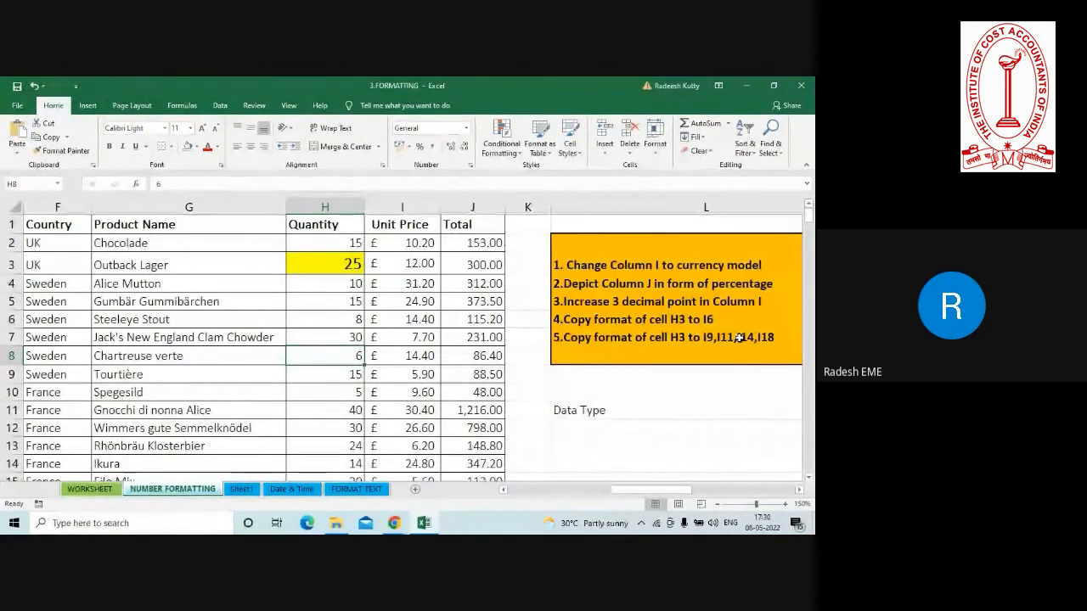
# Copy the formatting of cell H3 to cell I9 with Format Painter.
pyautogui.click(324, 266)
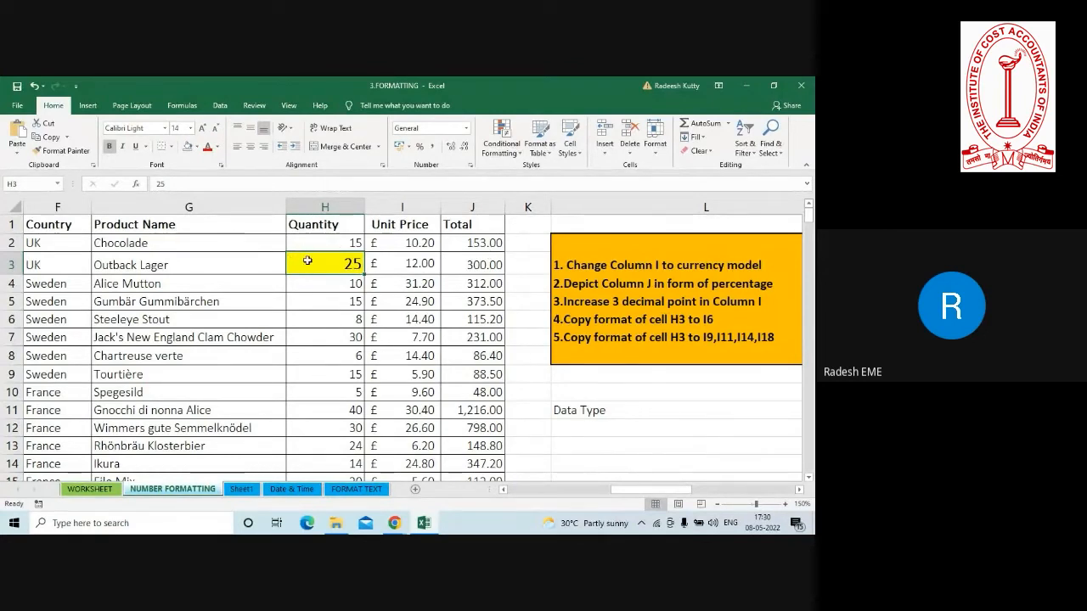
pyautogui.click(57, 152)
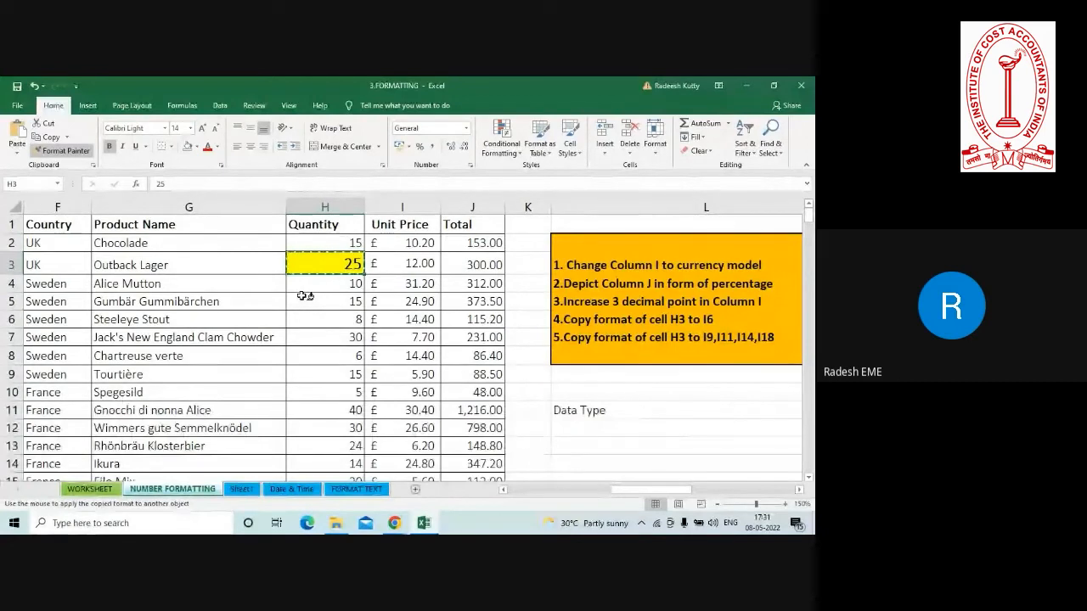
pyautogui.click(398, 375)
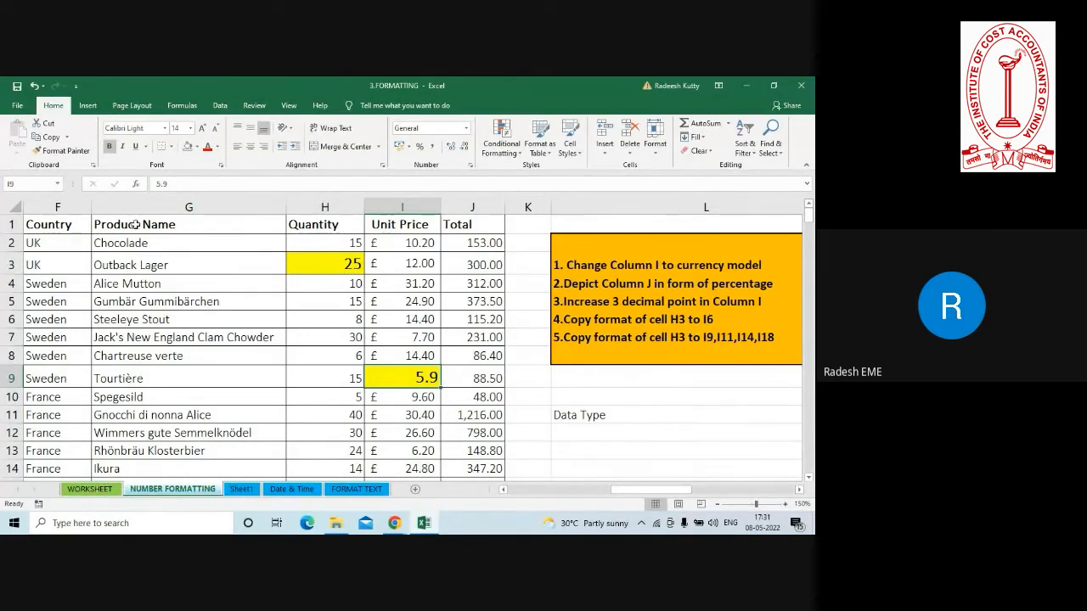
# Copy the formatting of H3 to cells I11, I14 and I16 with Format Painter kept active, and switch it off when done.
pyautogui.click(326, 264)
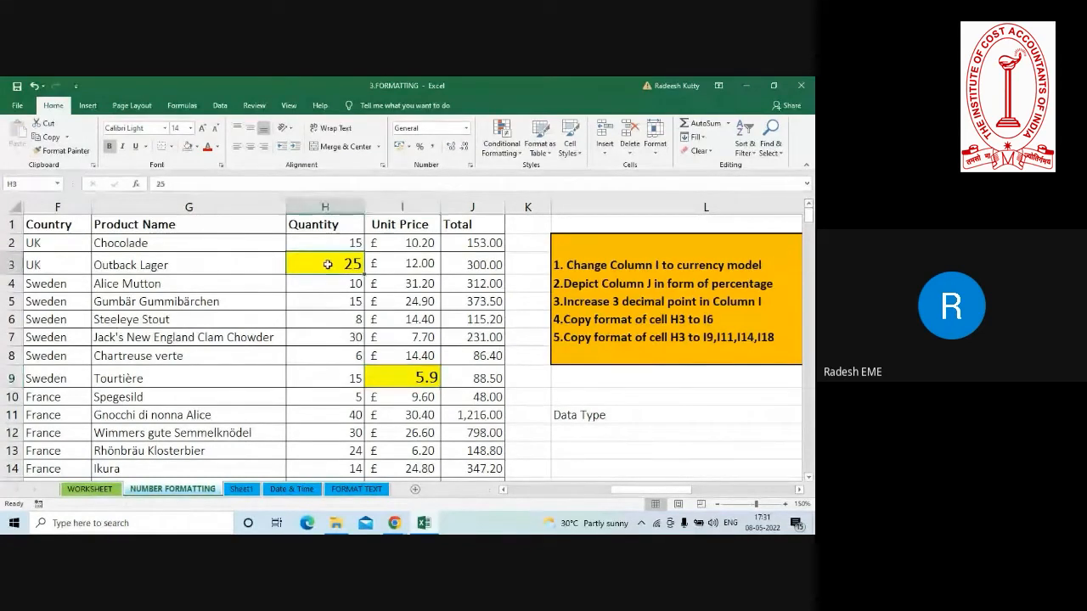
pyautogui.click(65, 152)
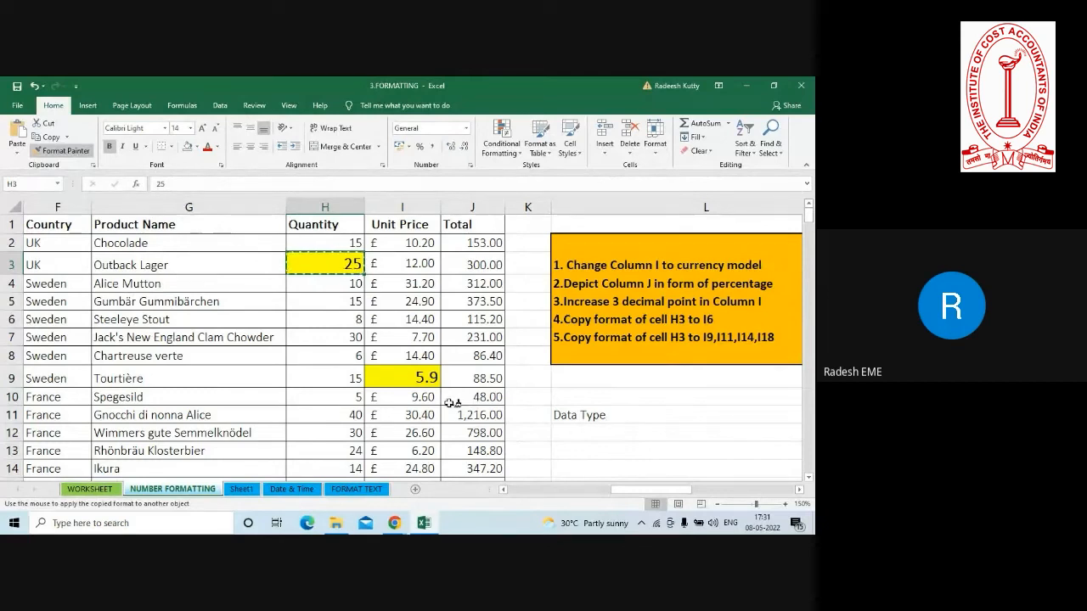
pyautogui.click(399, 415)
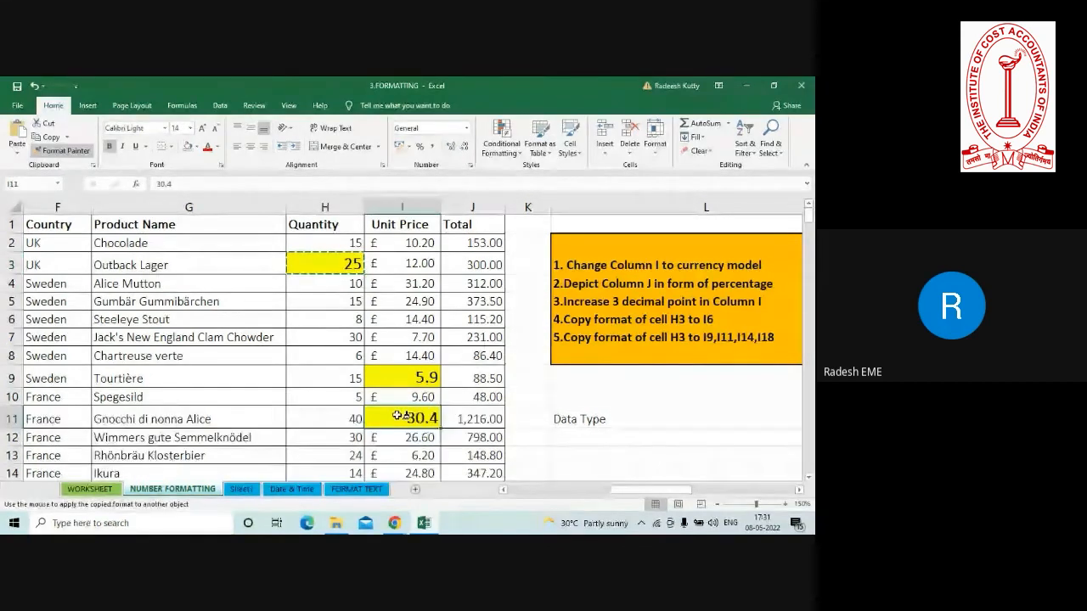
pyautogui.click(400, 465)
pyautogui.scroll(-2, 400, 465)
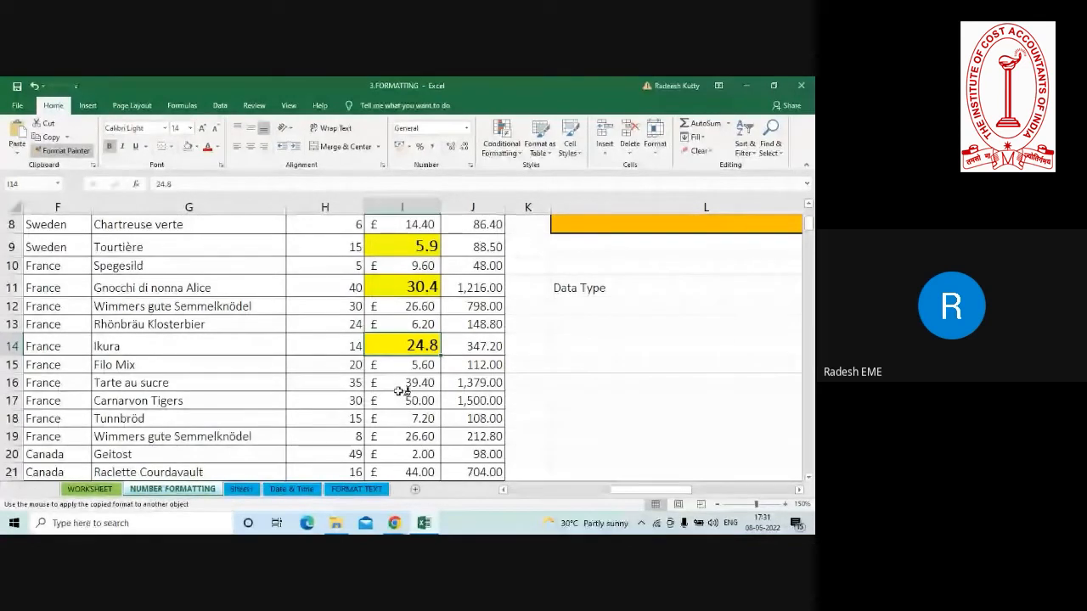
pyautogui.click(400, 390)
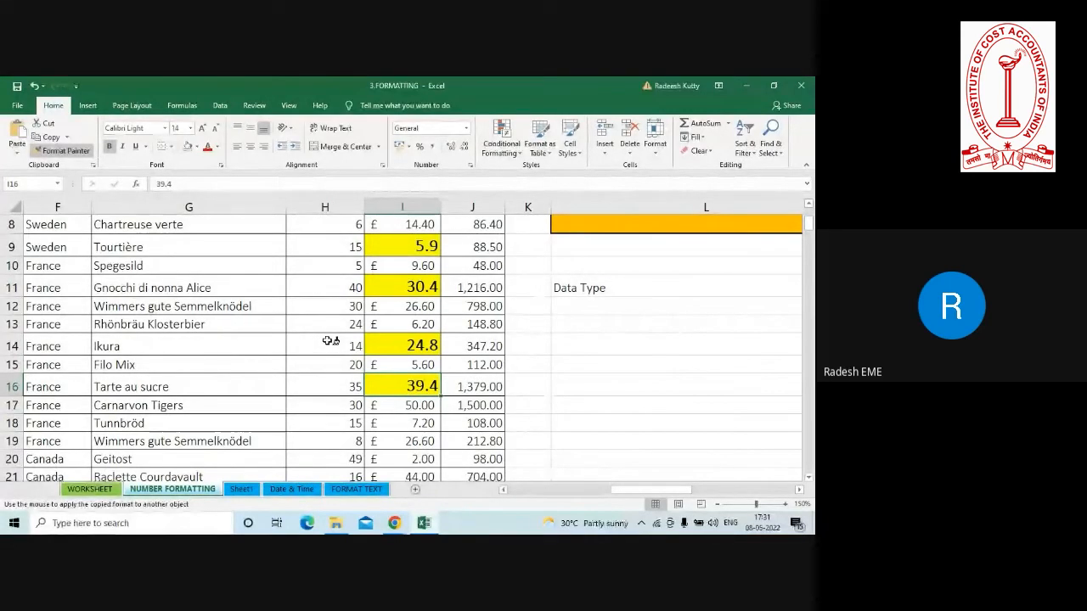
pyautogui.click(66, 152)
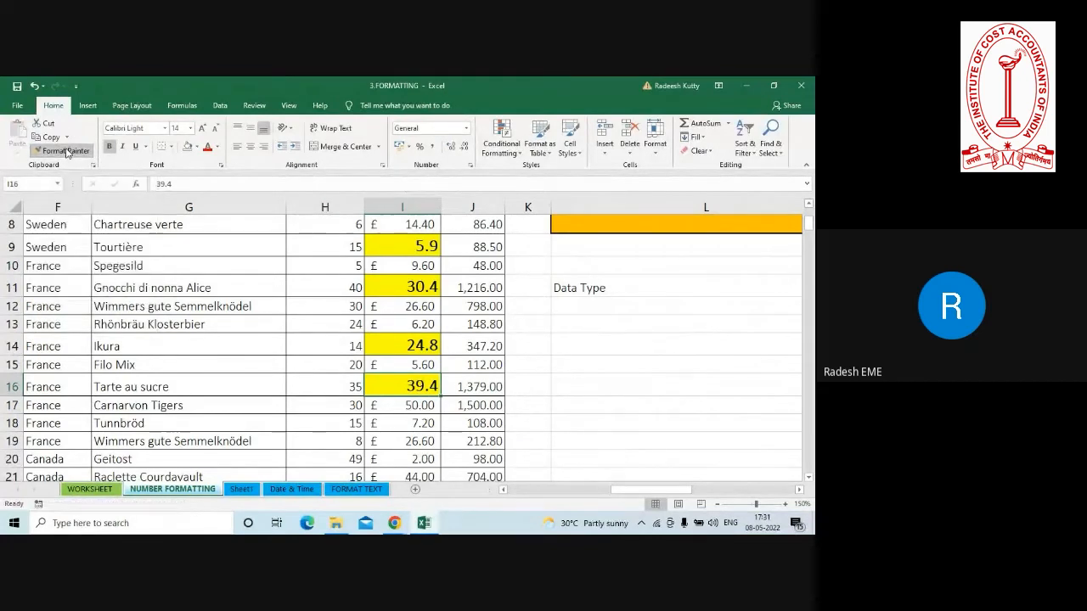
pyautogui.click(317, 307)
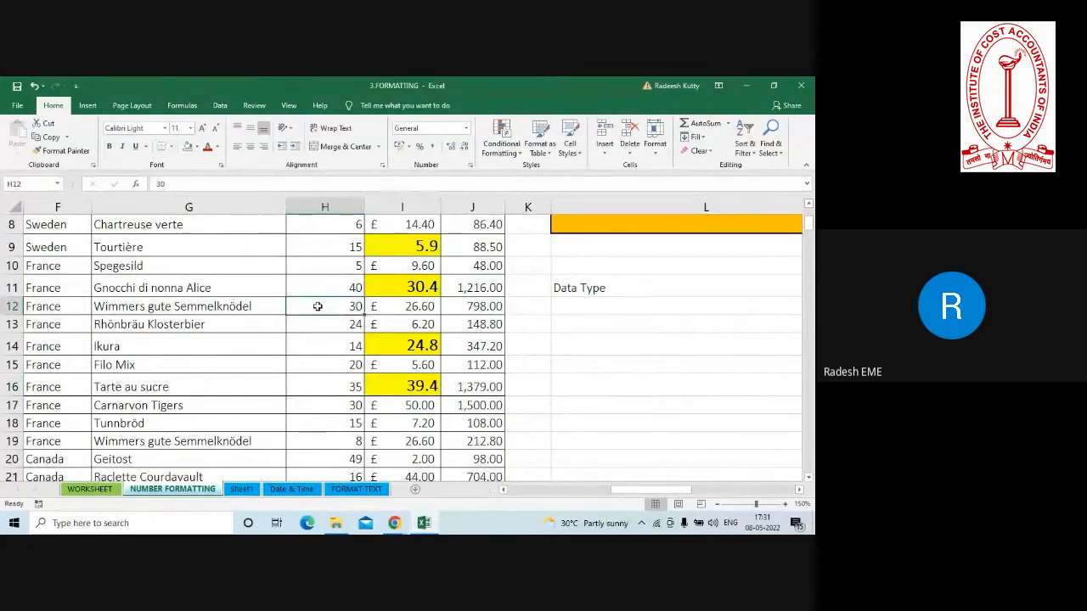
pyautogui.click(809, 204)
pyautogui.click(809, 207)
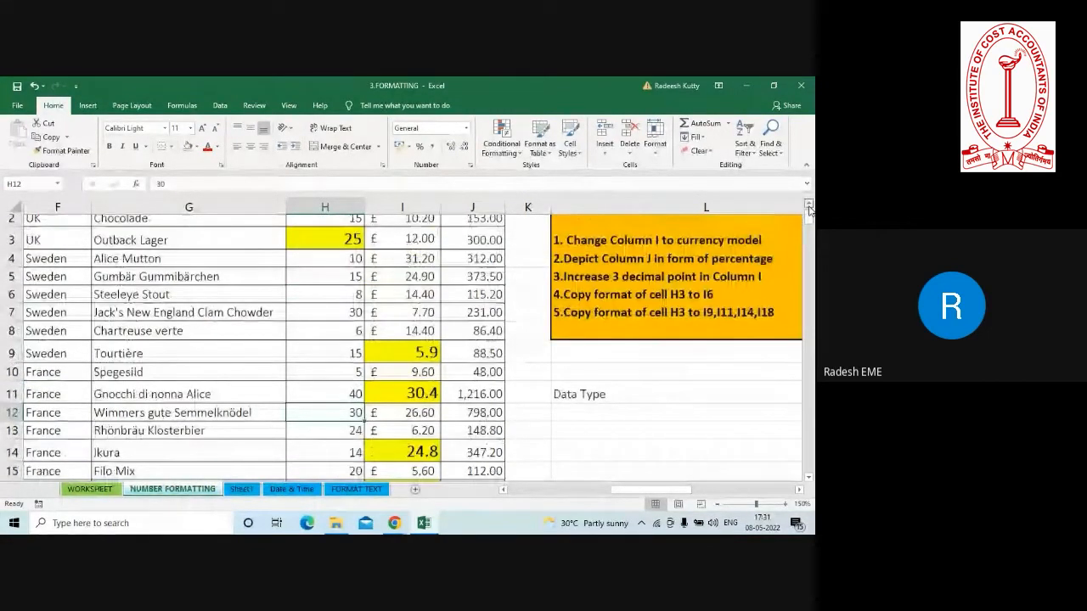
# Check the Google Meet window for participants' questions and raised hands, and return to the workbook.
pyautogui.click(809, 207)
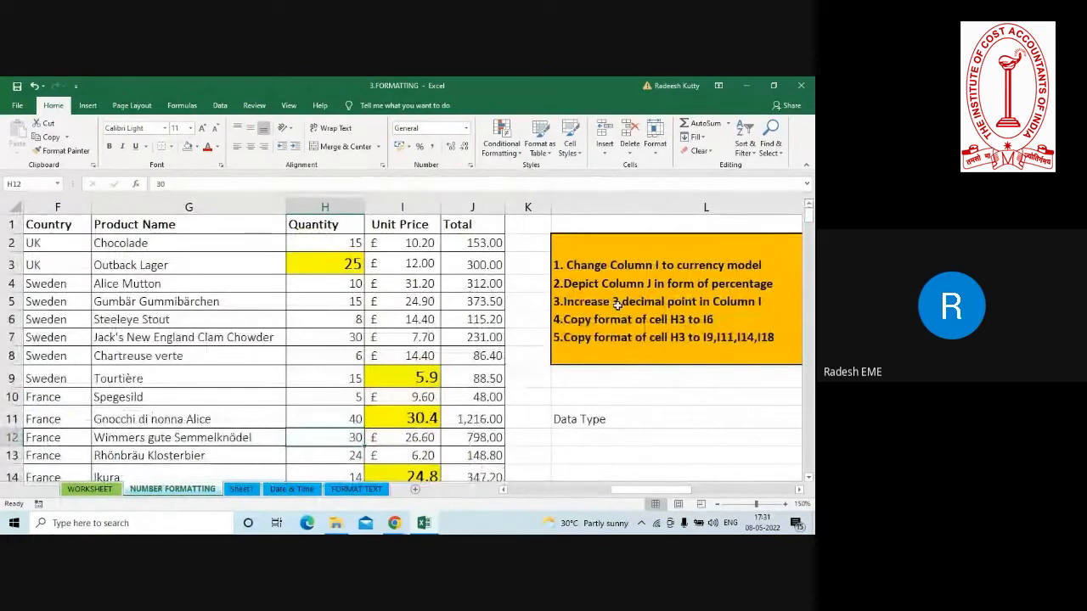
pyautogui.press('alt')
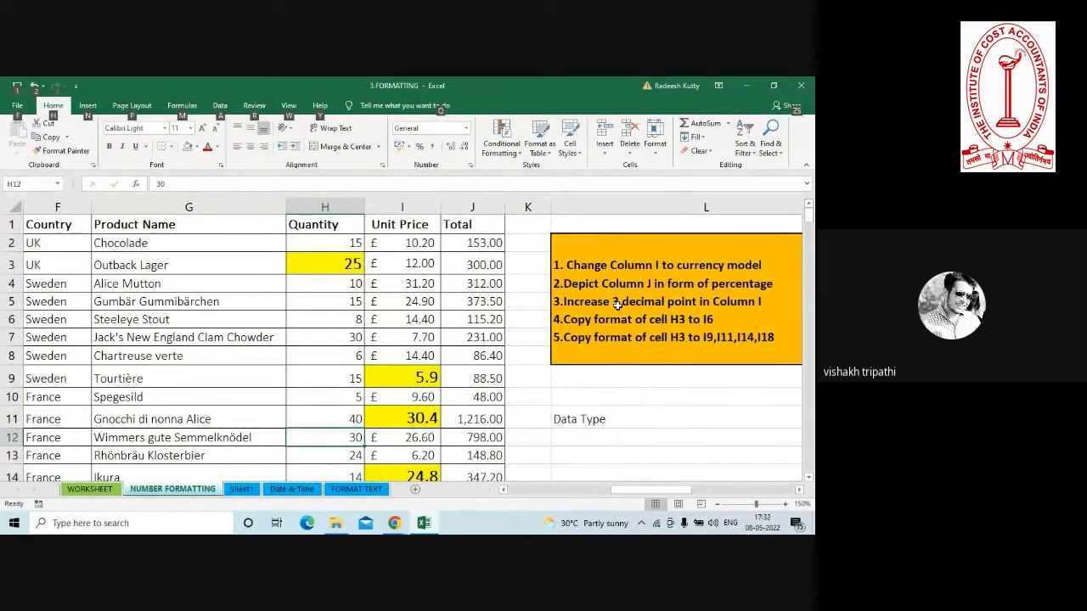
pyautogui.click(398, 338)
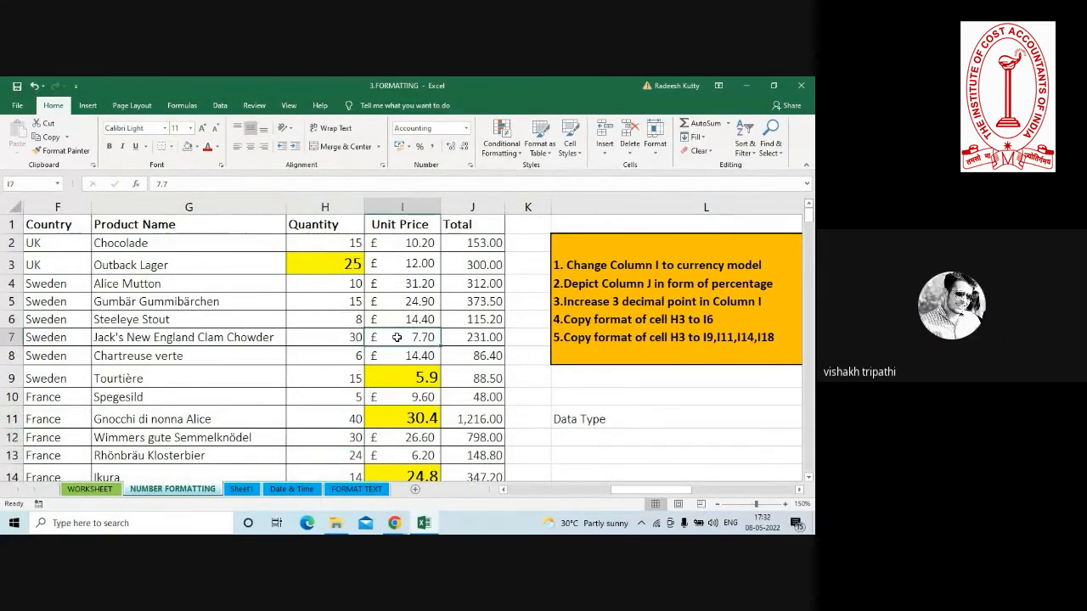
pyautogui.hotkey('alt', 'Tab')
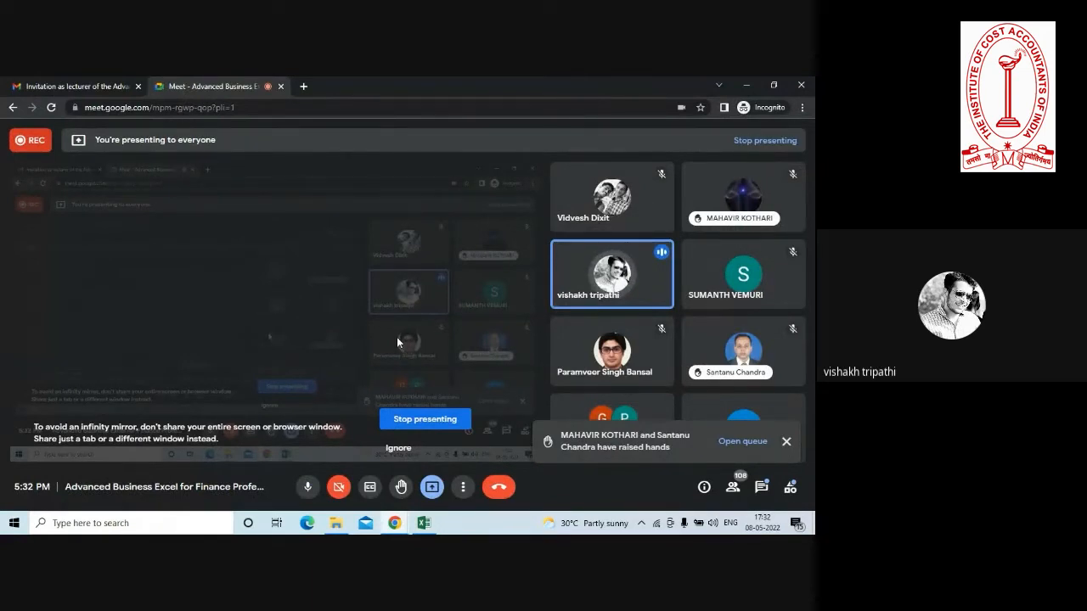
pyautogui.hotkey('alt', 'Tab')
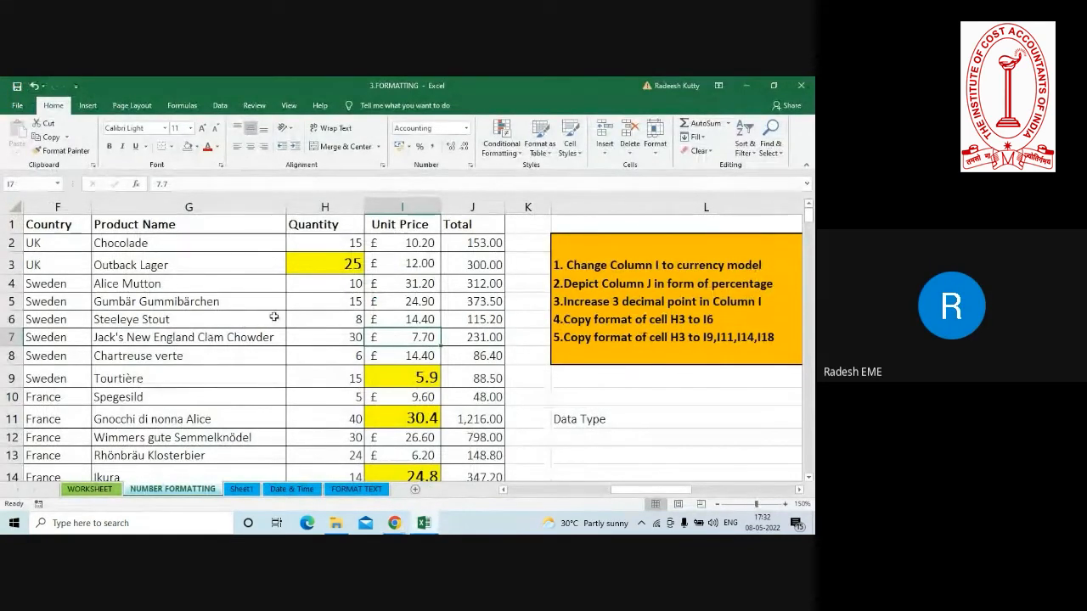
pyautogui.click(306, 314)
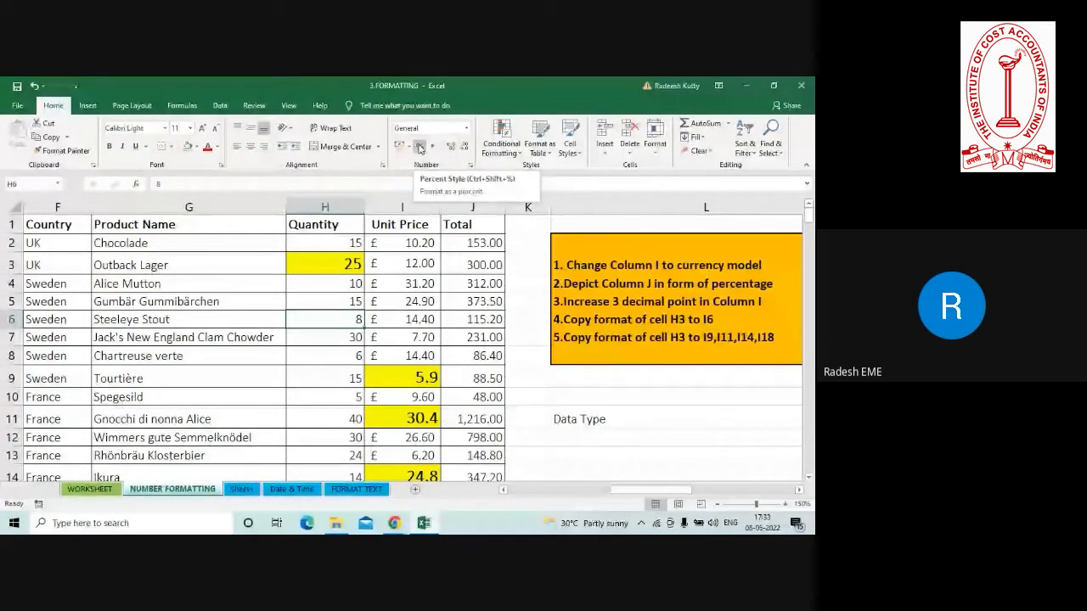
pyautogui.click(314, 265)
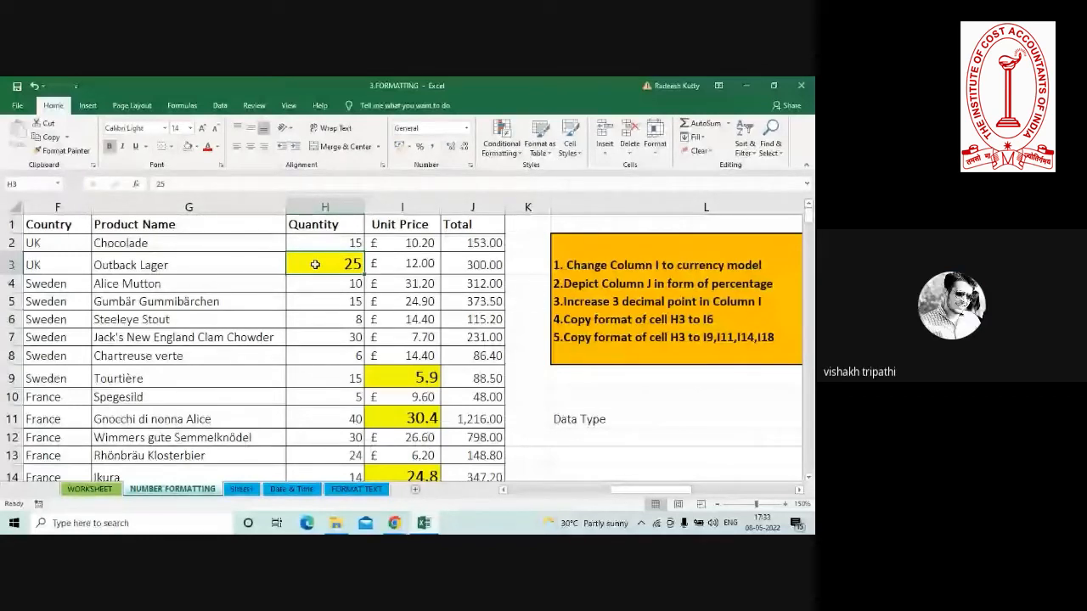
pyautogui.click(306, 437)
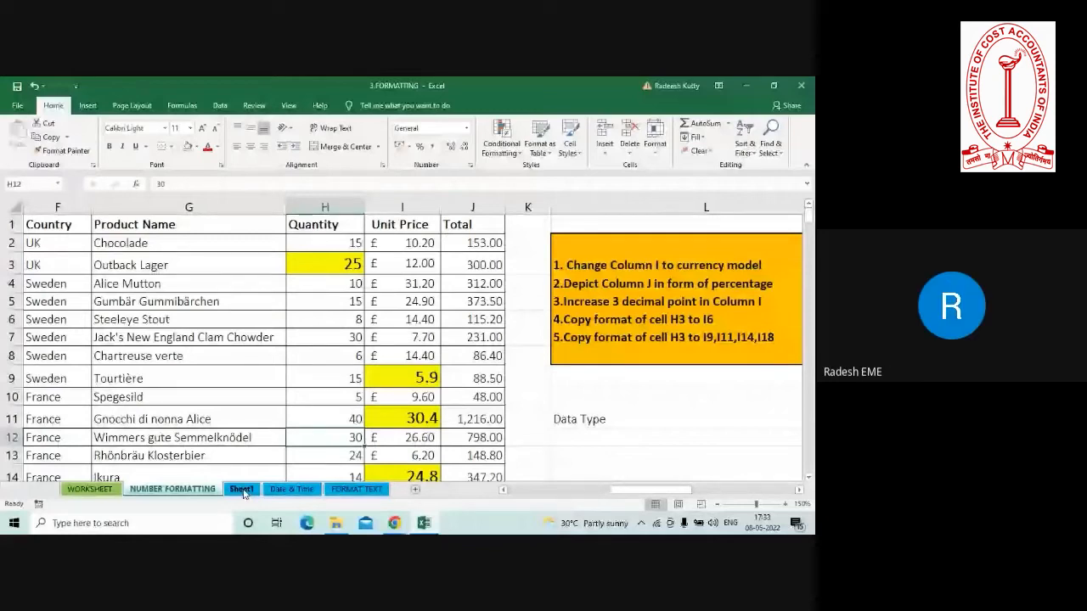
# On the Date & Time sheet, enter the text "ctrl+;" in cell C11.
pyautogui.click(290, 490)
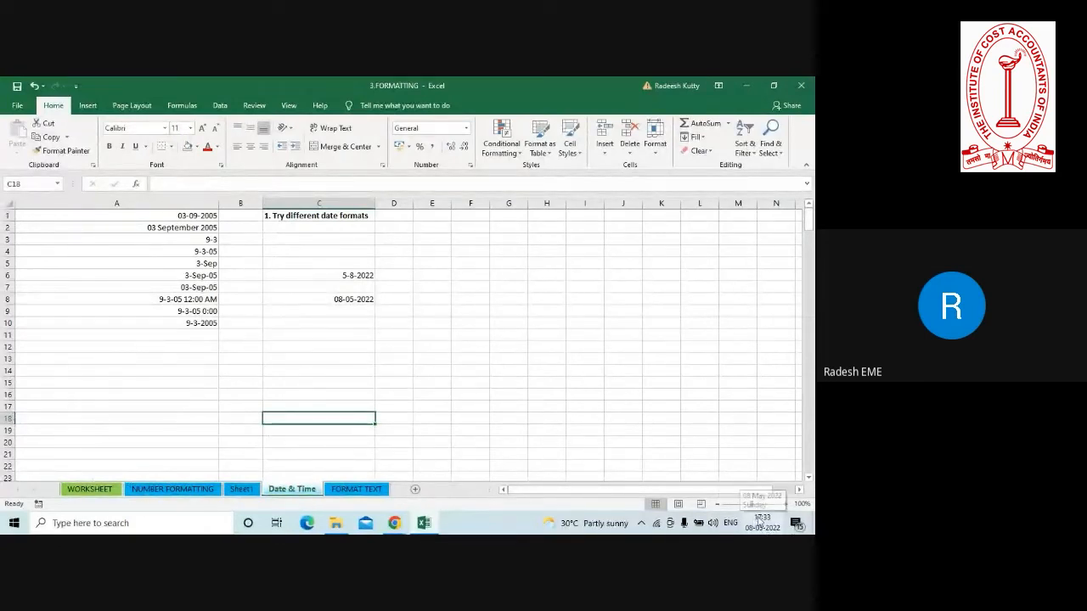
pyautogui.click(325, 334)
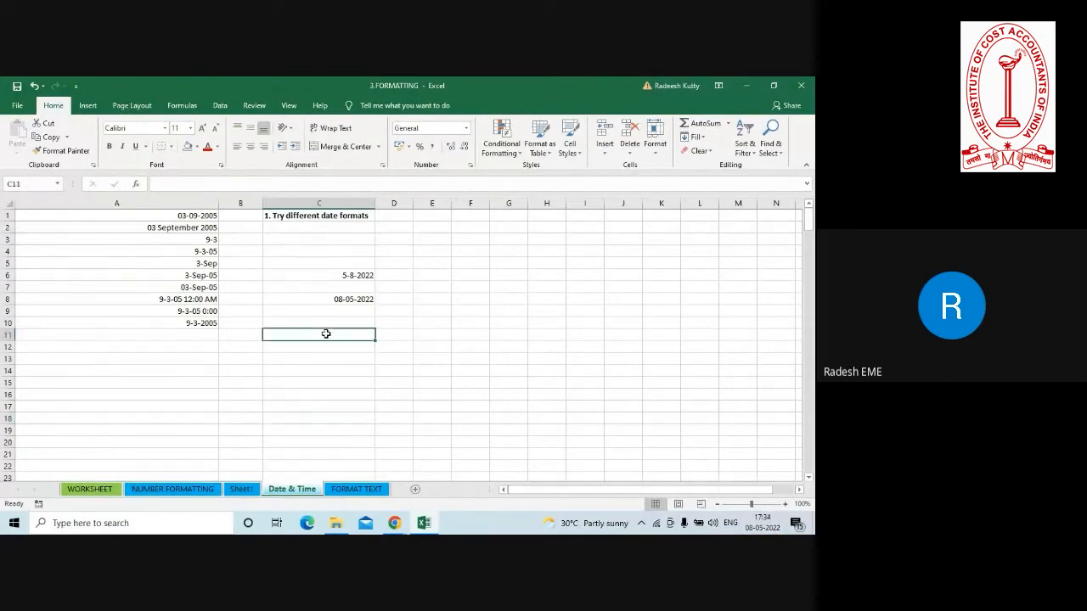
pyautogui.click(787, 505)
pyautogui.click(786, 505)
pyautogui.click(787, 505)
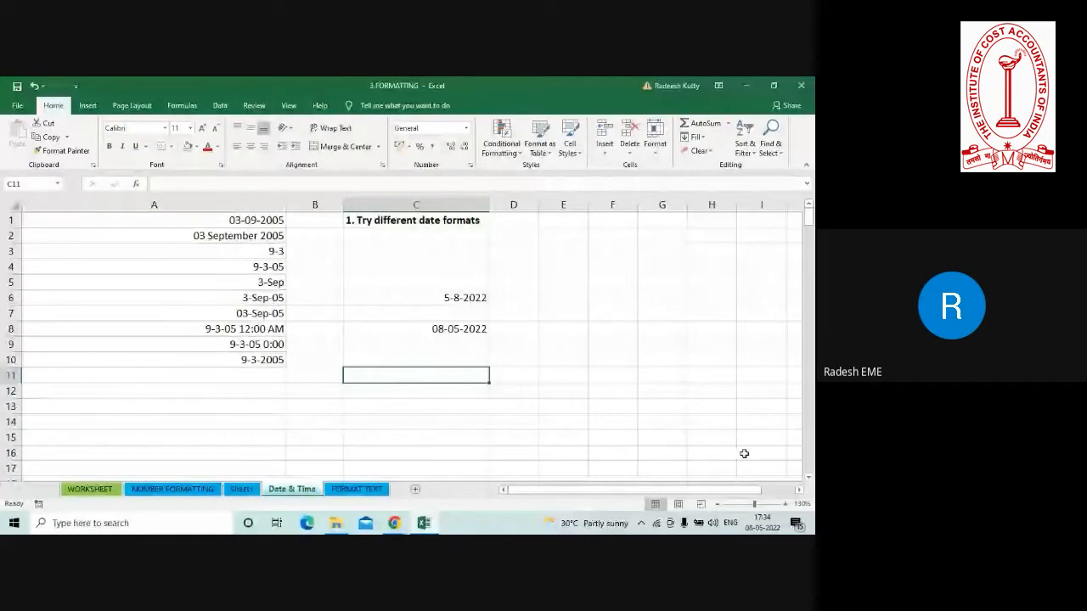
pyautogui.write('c')
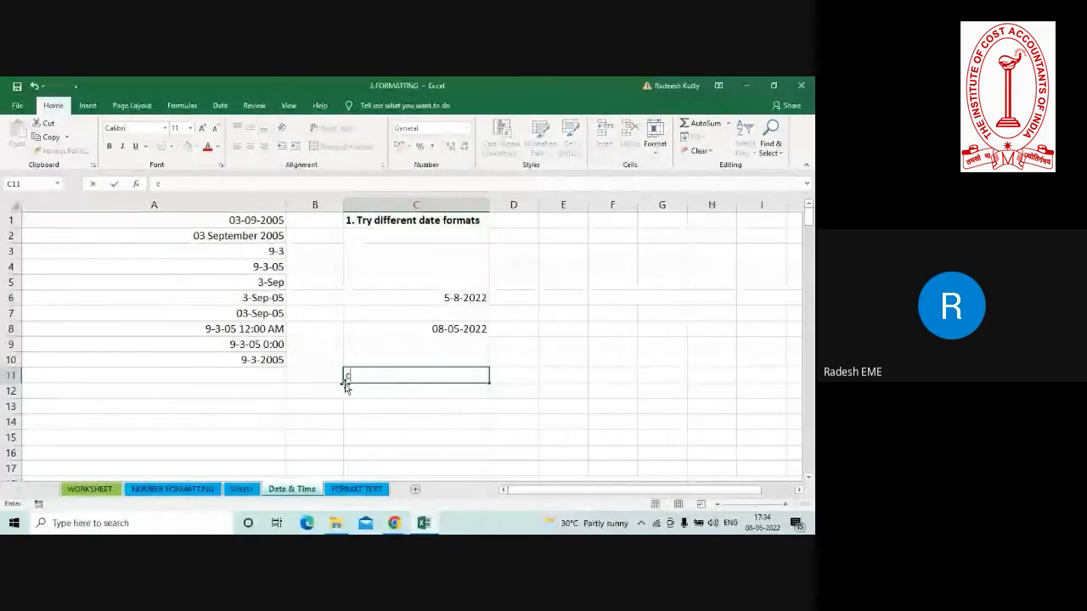
pyautogui.write('trl')
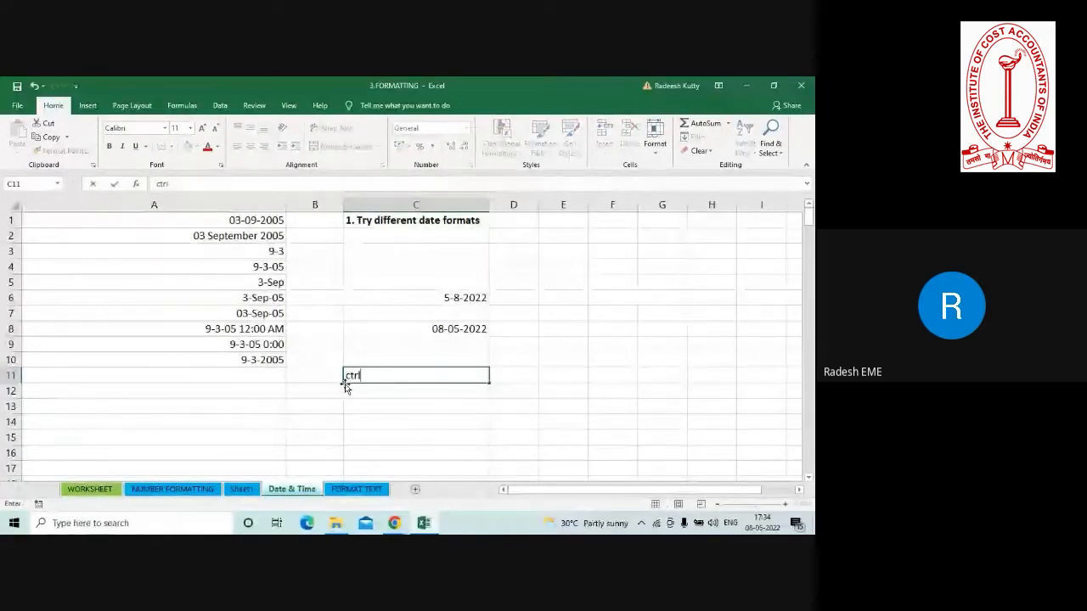
pyautogui.write('+')
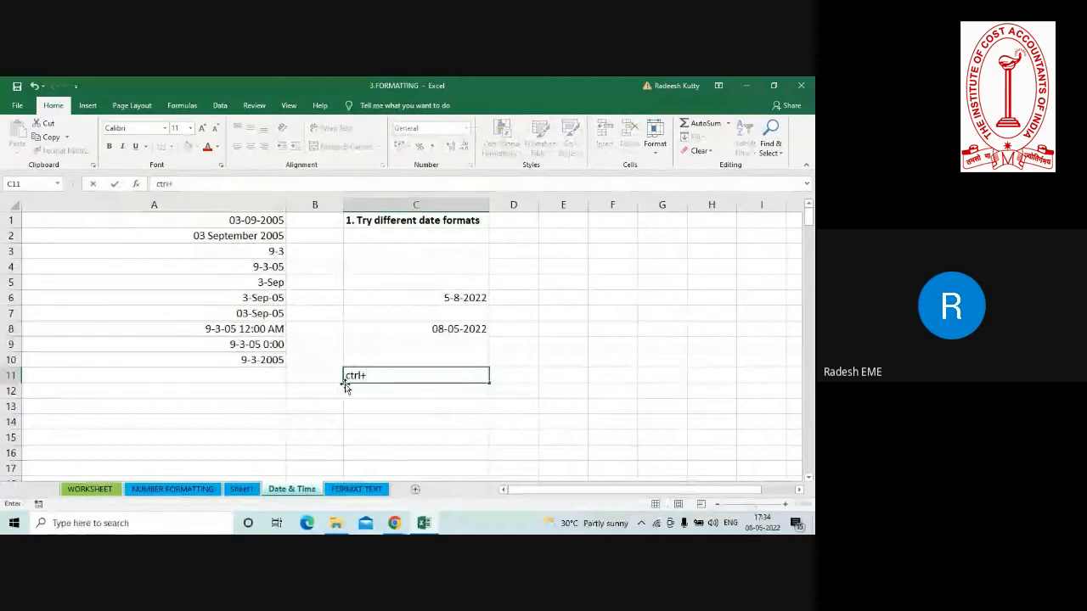
pyautogui.write(';')
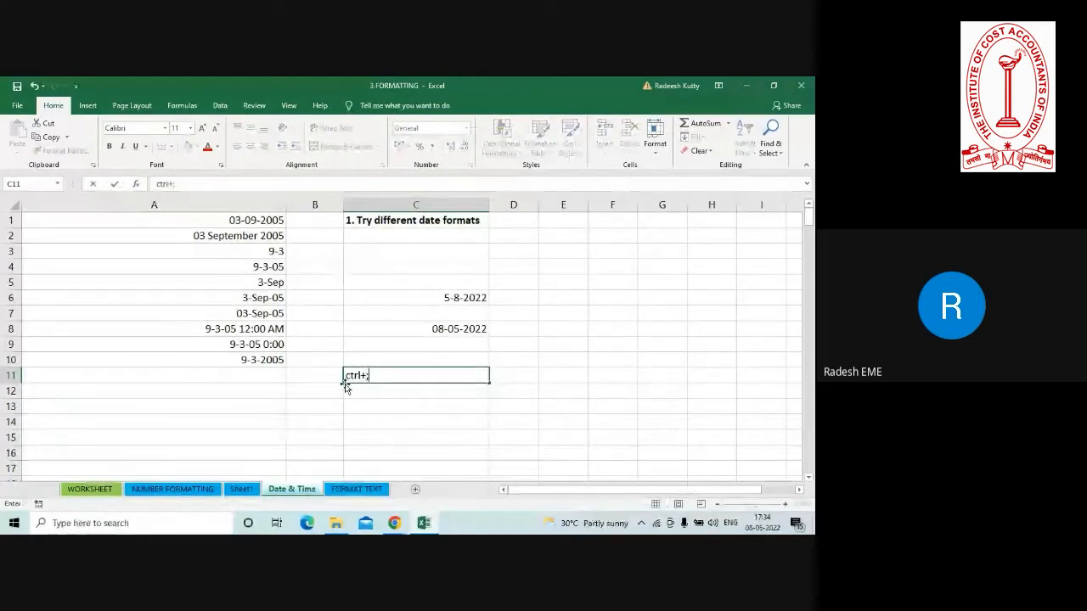
pyautogui.press('Return')
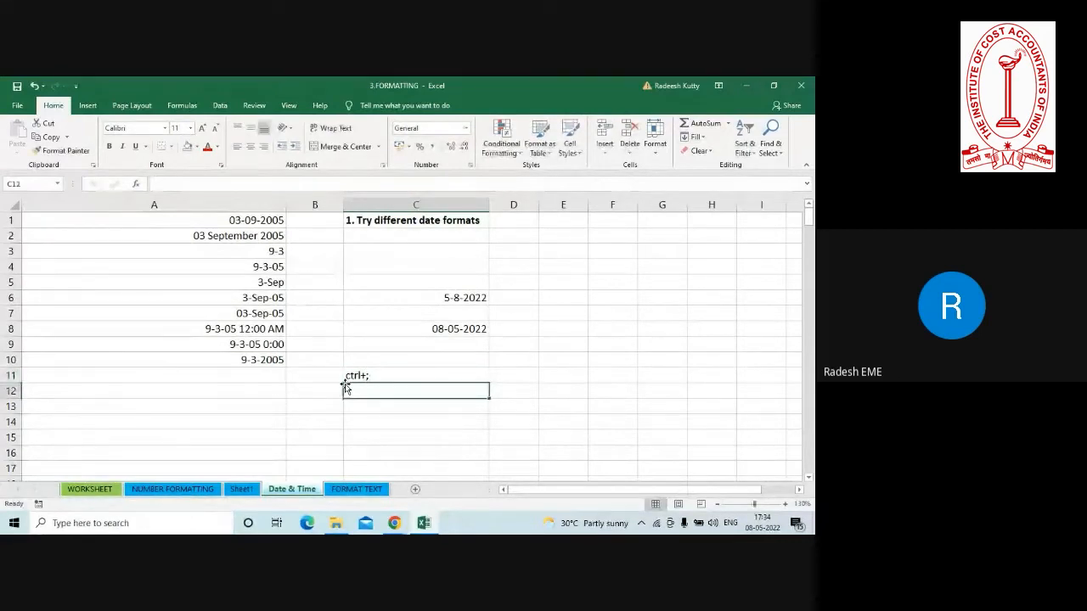
# Enter the text "ctrl+shift+;" in cell C12, below the first shortcut note.
pyautogui.write('ctrl+;')
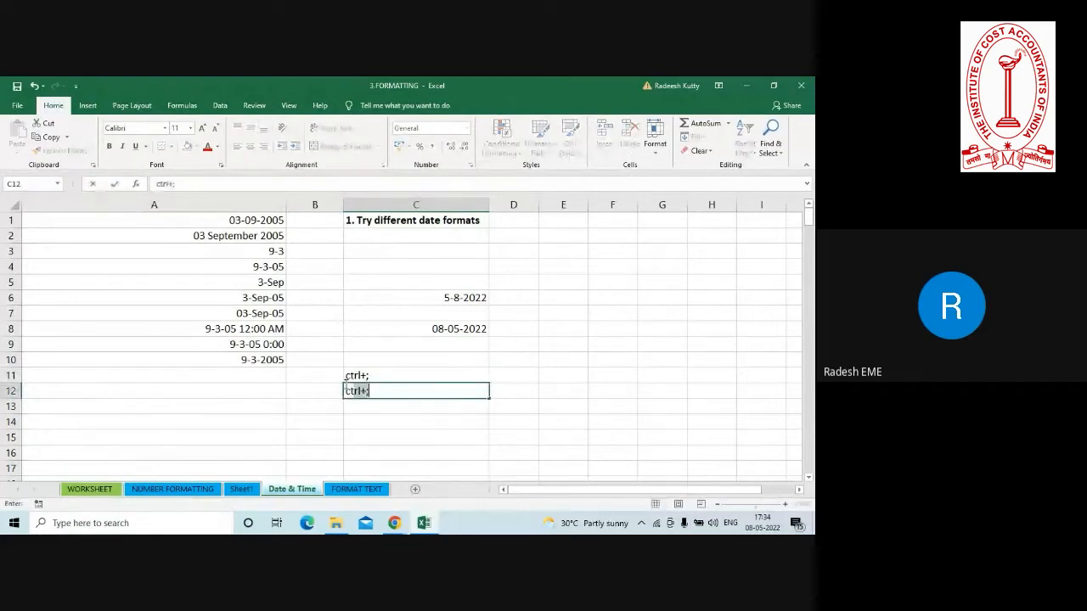
pyautogui.press('Tab')
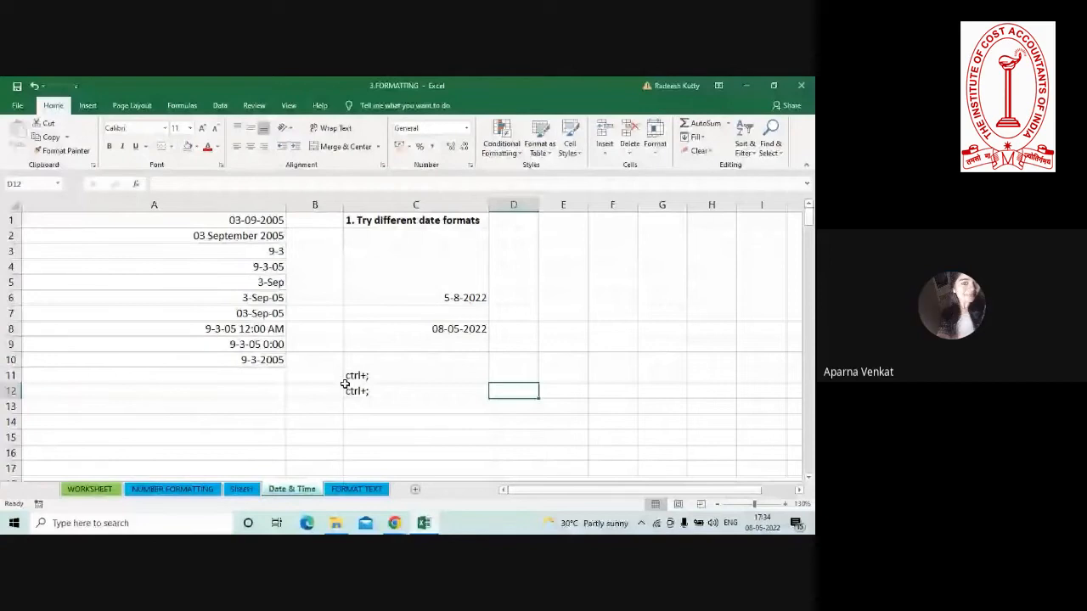
pyautogui.doubleClick(385, 389)
pyautogui.press('BackSpace')
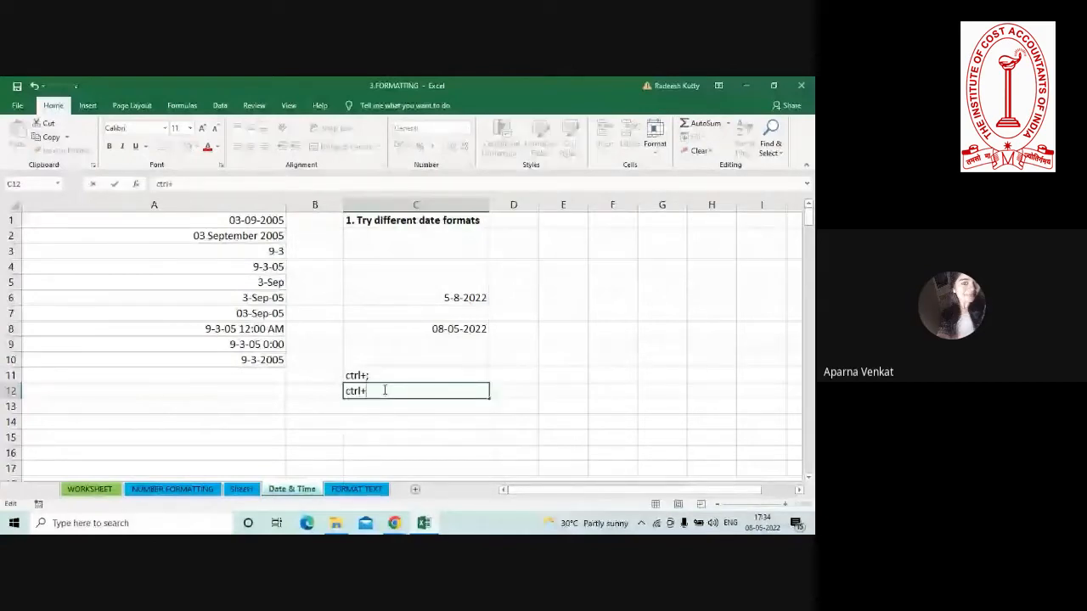
pyautogui.write('shift')
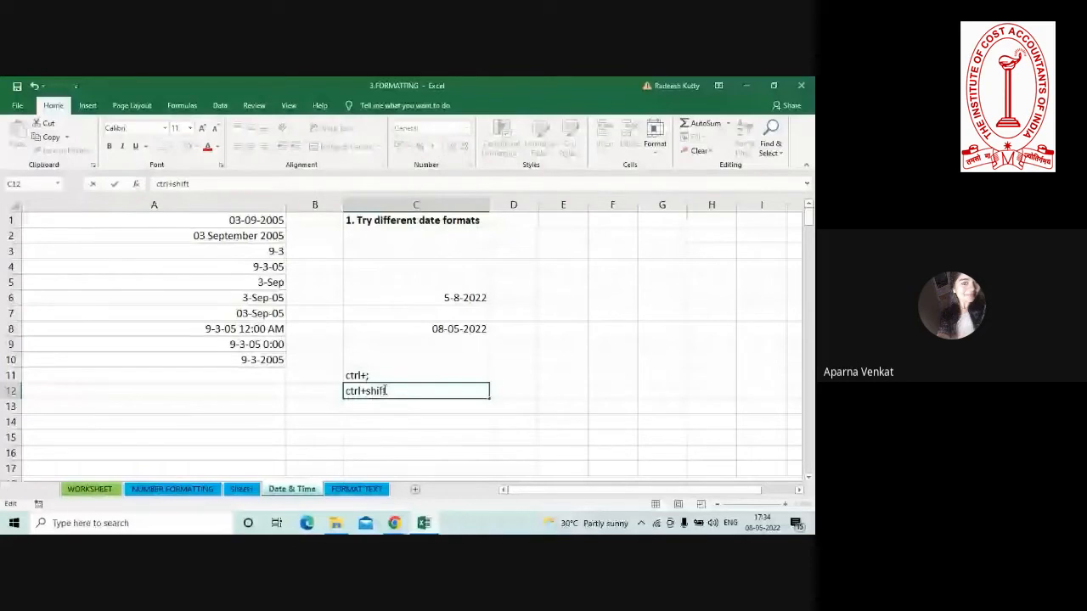
pyautogui.write('+;')
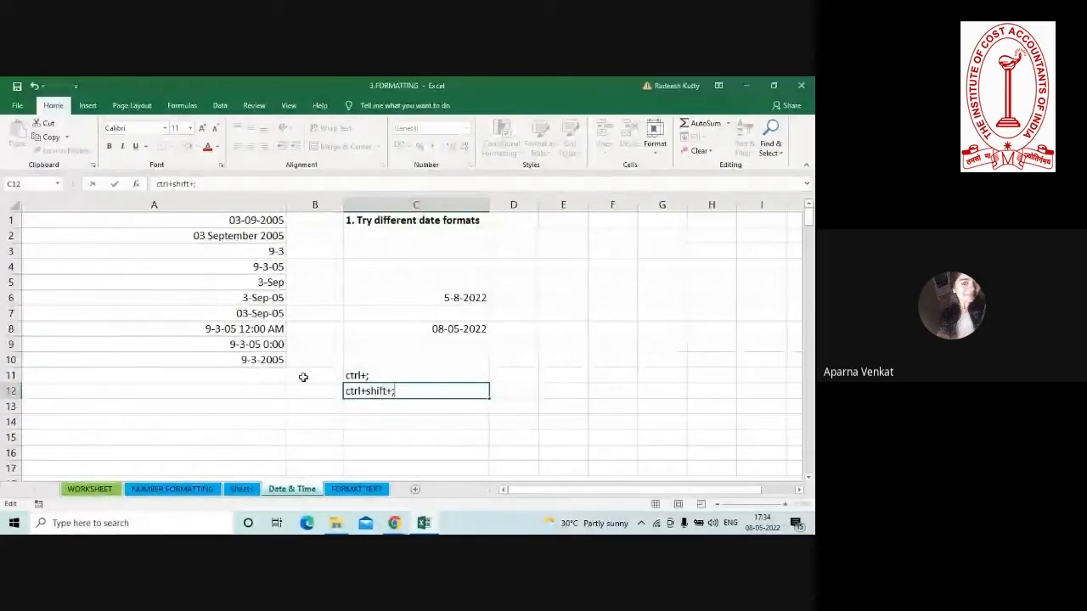
pyautogui.moveTo(394, 523)
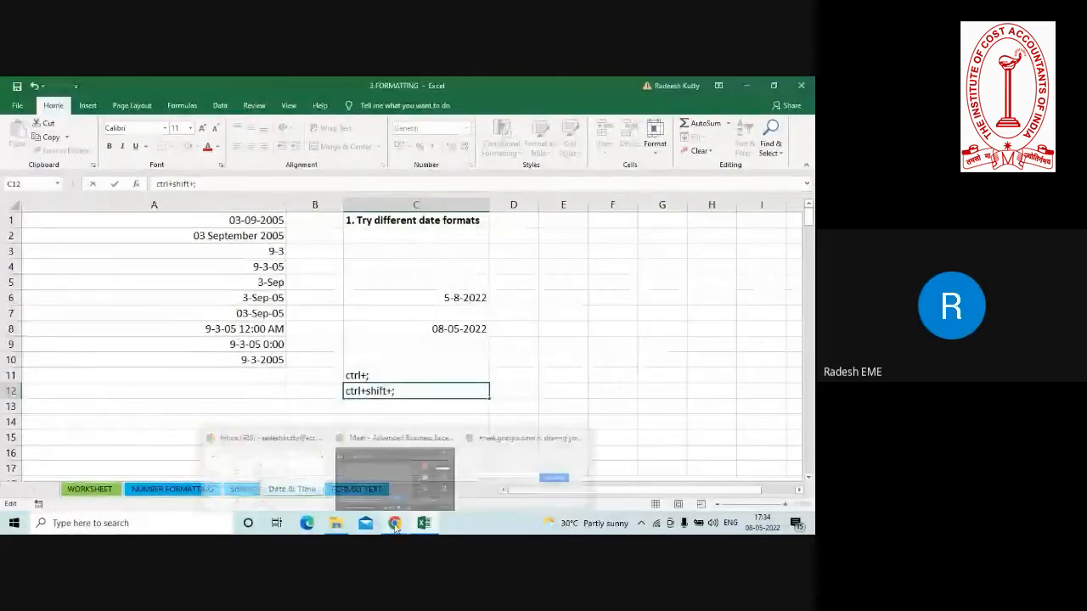
pyautogui.click(264, 375)
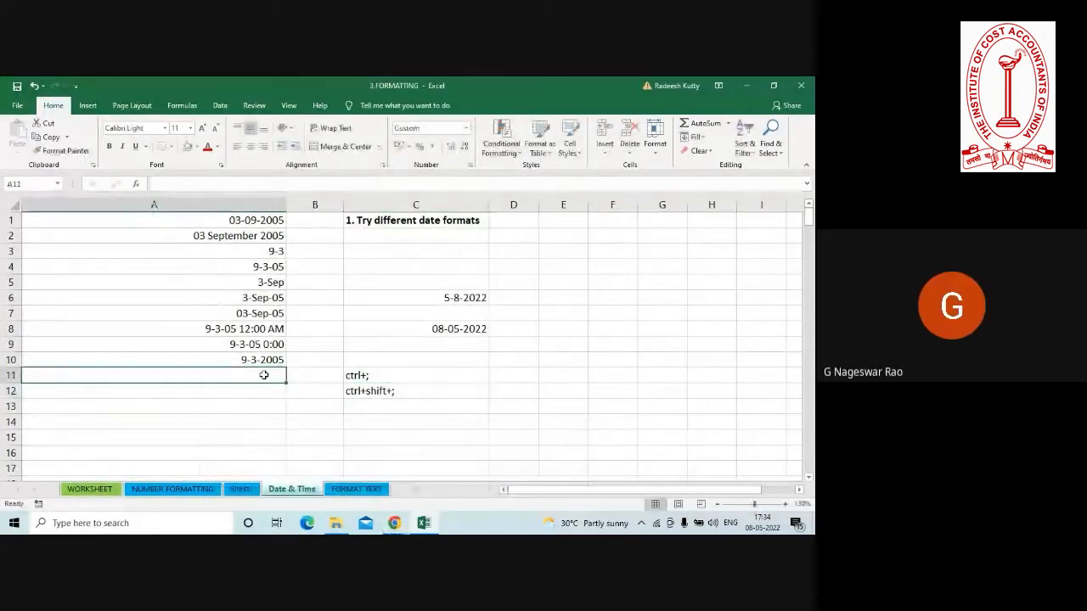
# Insert the current date, 08-05-2022, in cell D3 and the current time, 17:35, in cell D5.
pyautogui.click(352, 391)
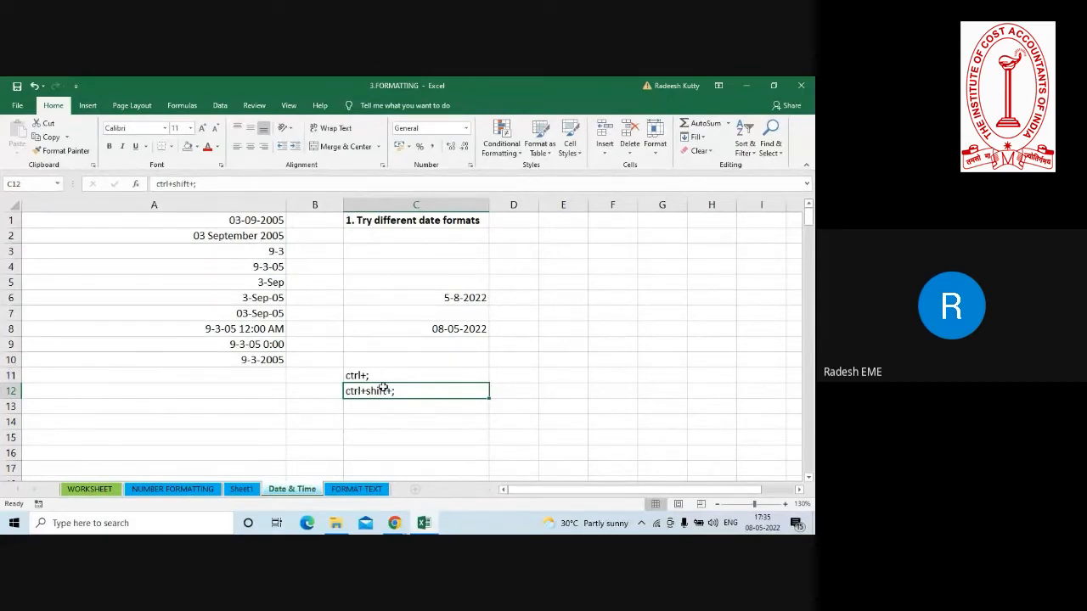
pyautogui.click(526, 252)
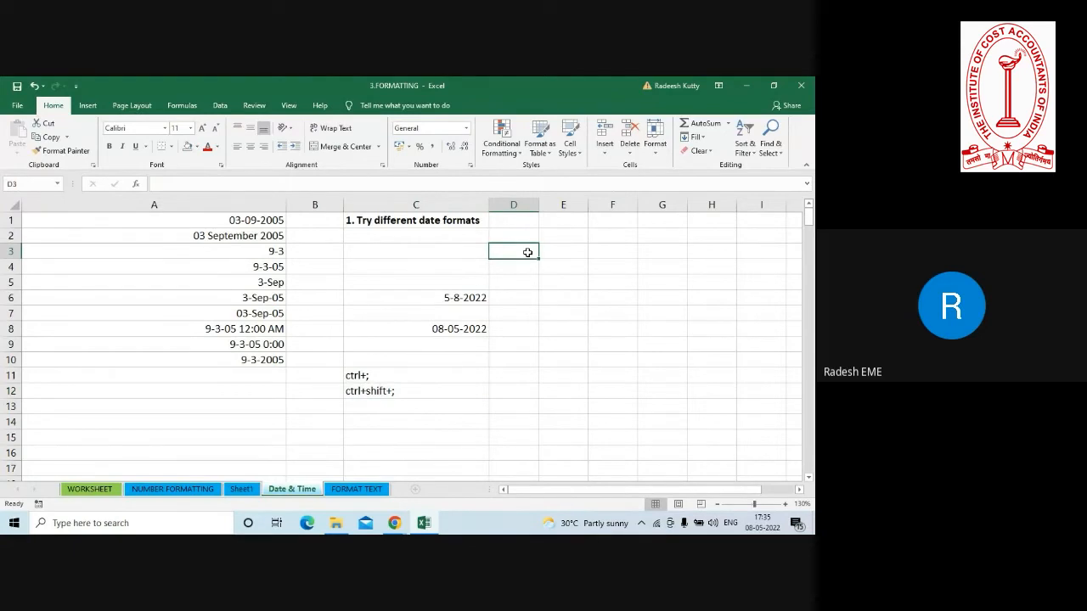
pyautogui.hotkey('ctrl', ';')
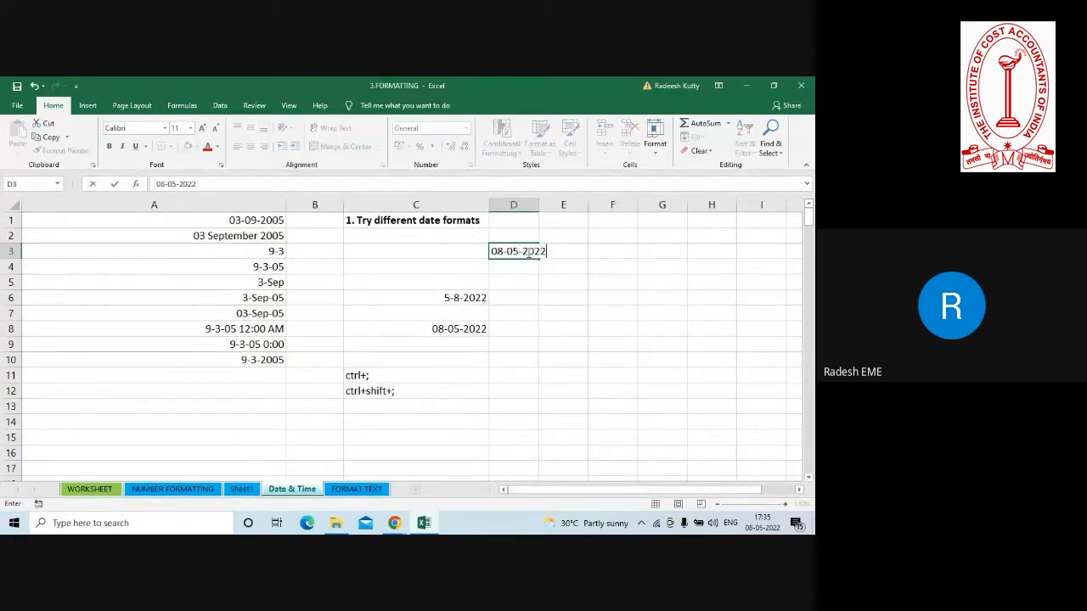
pyautogui.press('Return')
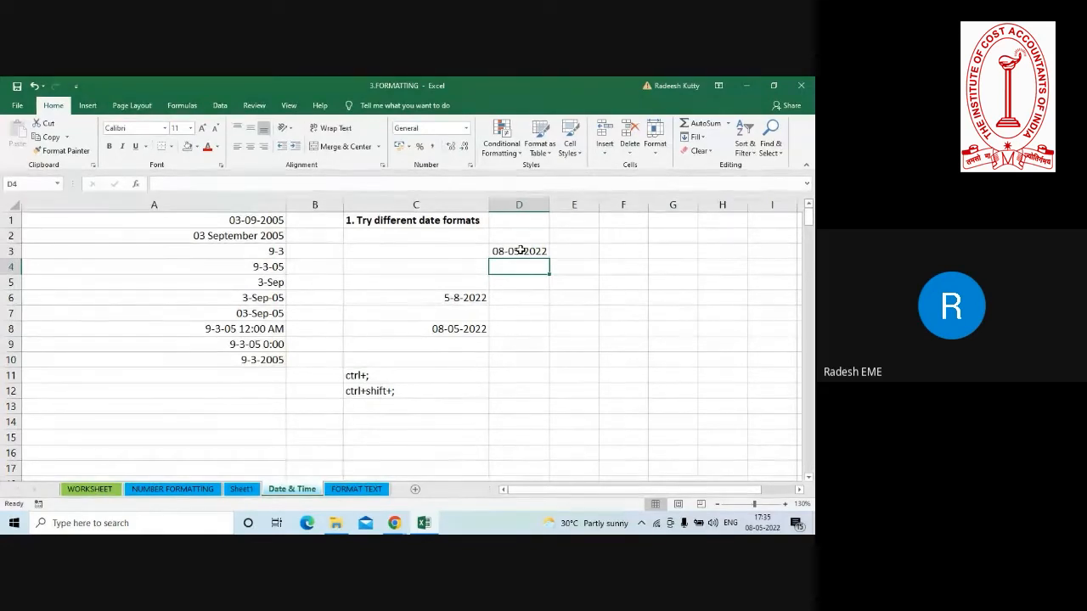
pyautogui.click(508, 284)
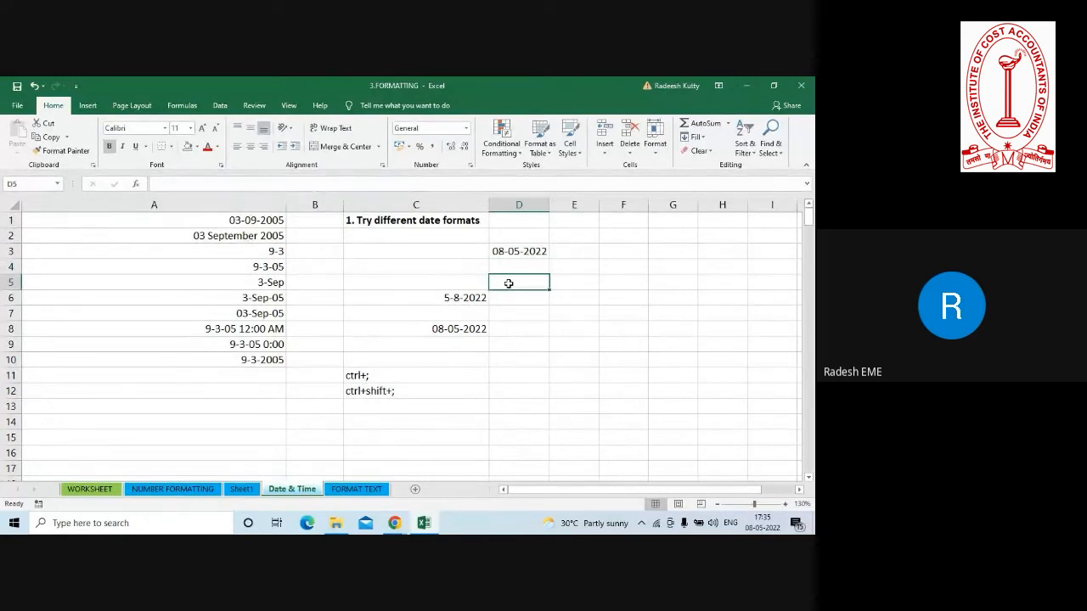
pyautogui.hotkey('ctrl', 'shift', ';')
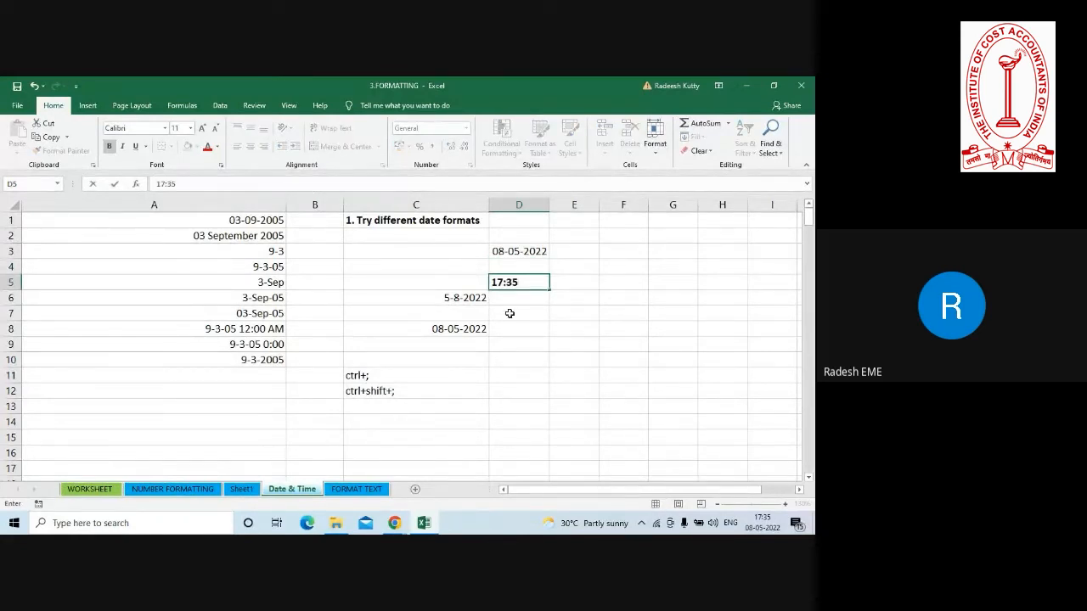
pyautogui.click(528, 294)
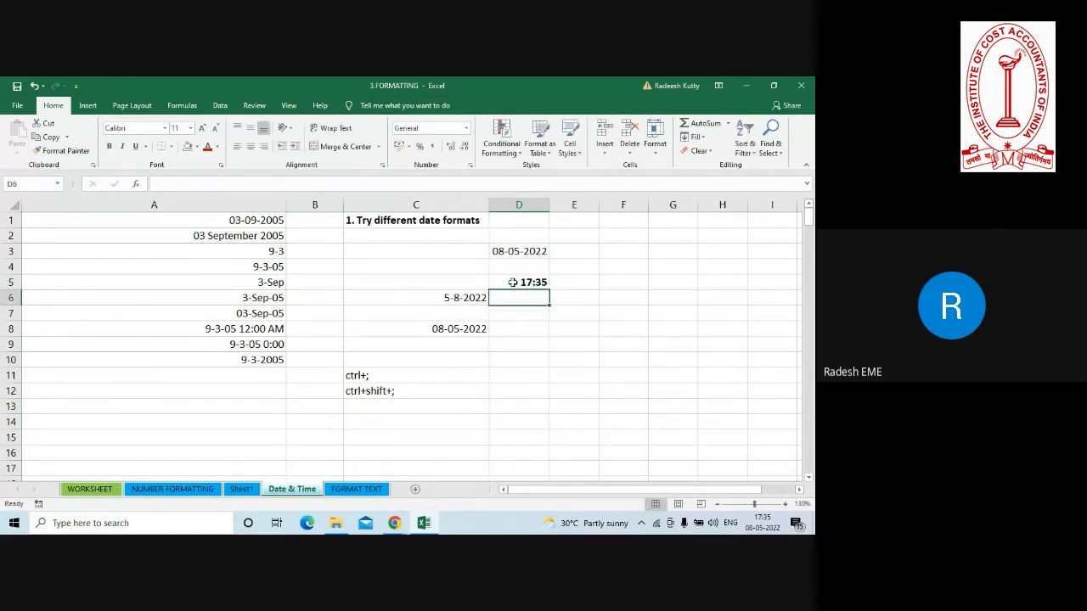
# Label the two shortcut notes by entering "date" in D11 and "time" in D12.
pyautogui.click(382, 376)
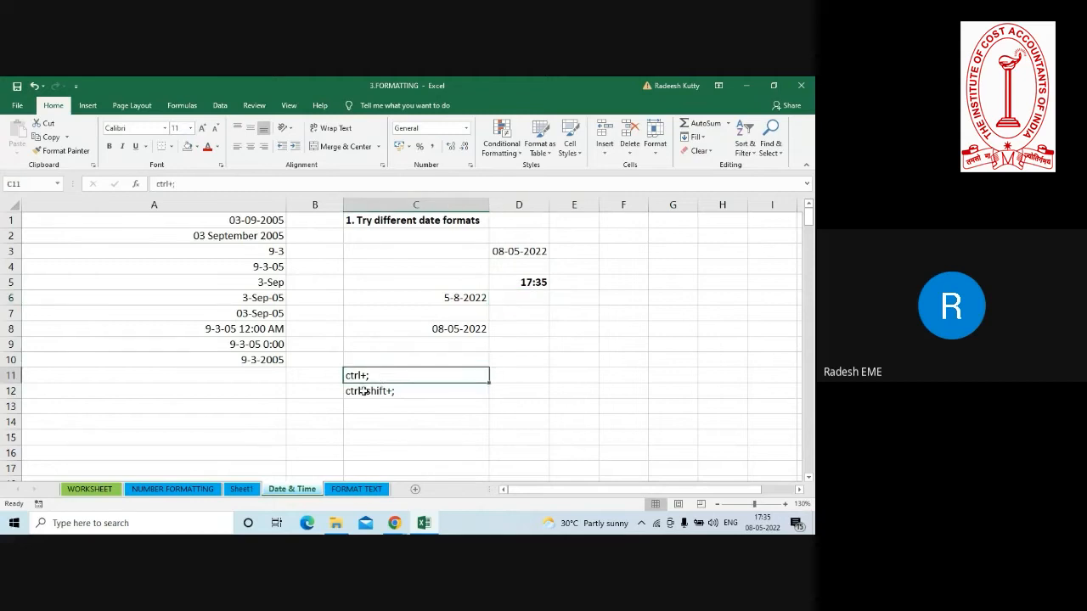
pyautogui.click(363, 393)
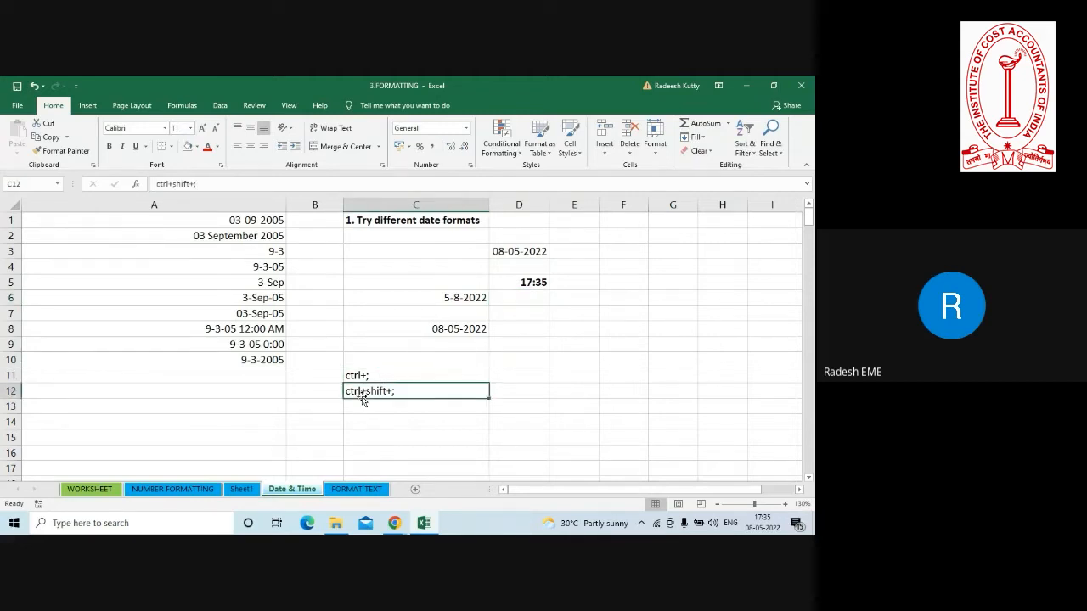
pyautogui.click(521, 375)
pyautogui.write('date')
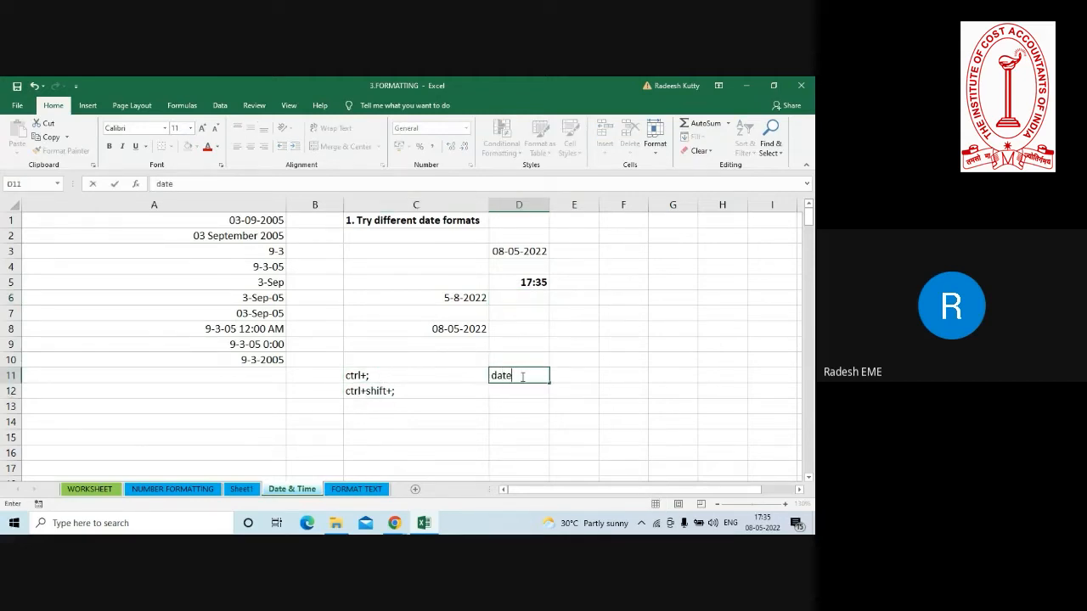
pyautogui.press('Return')
pyautogui.write('time')
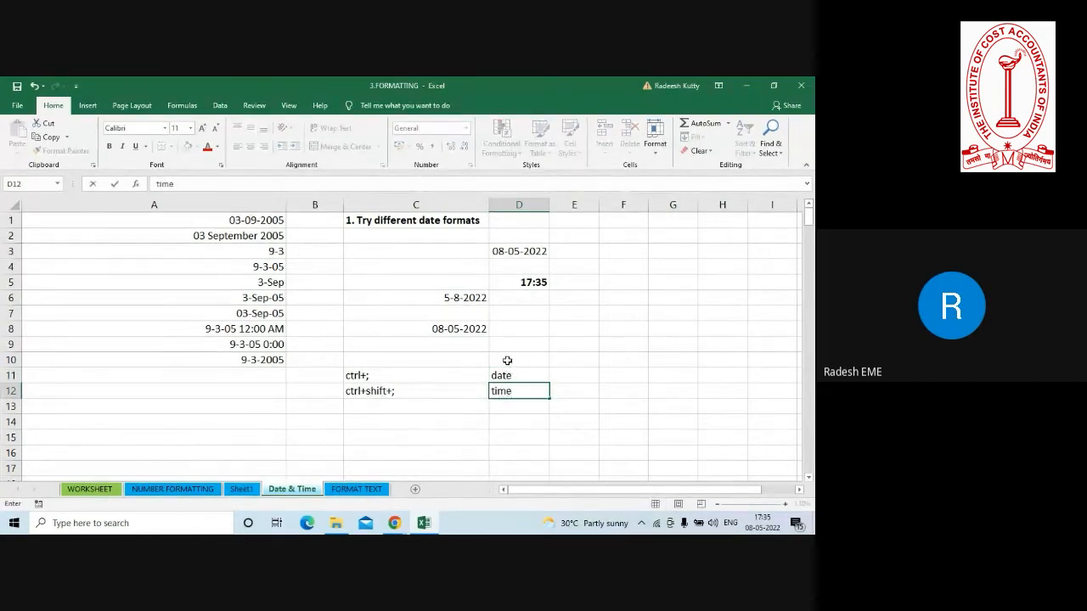
pyautogui.click(507, 360)
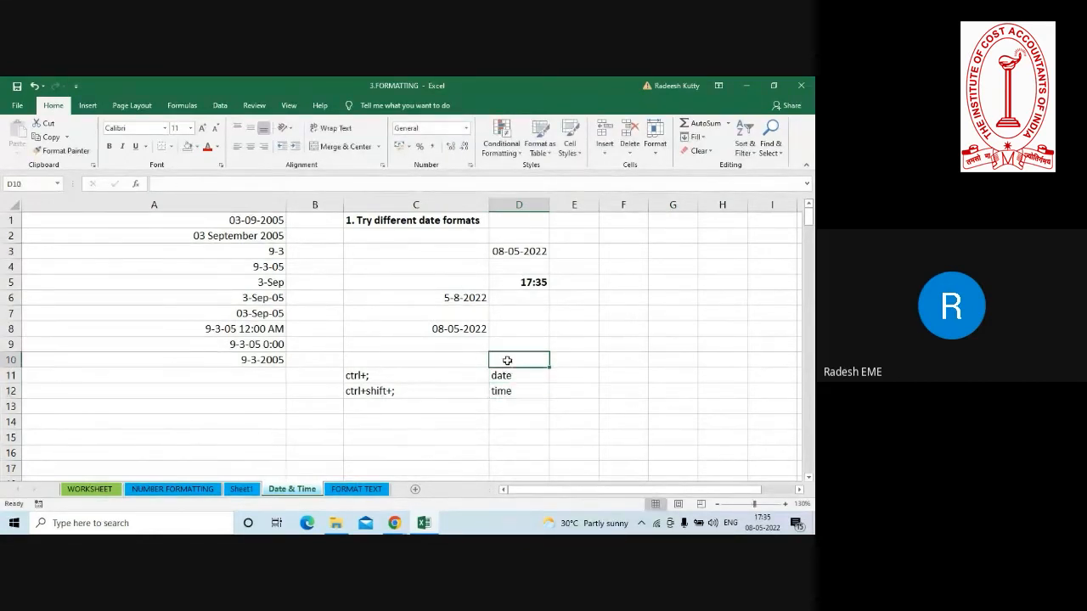
# Enter the heading "static" in D10 above the date and time labels, and select the shortcut notes in C11:D12.
pyautogui.write('static')
pyautogui.press('Return')
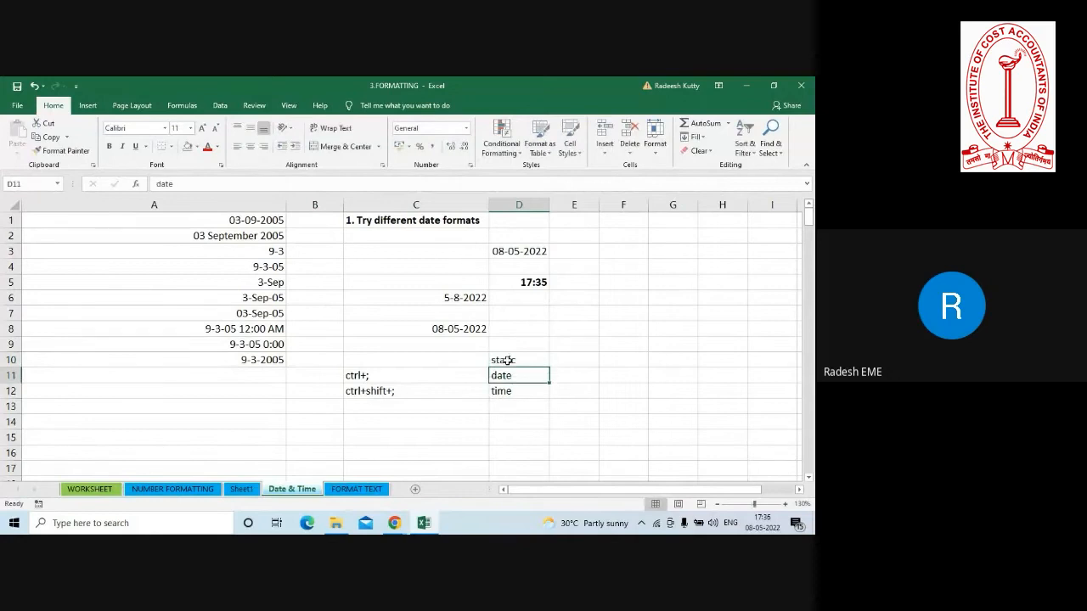
pyautogui.moveTo(370, 378); pyautogui.dragTo(502, 390)
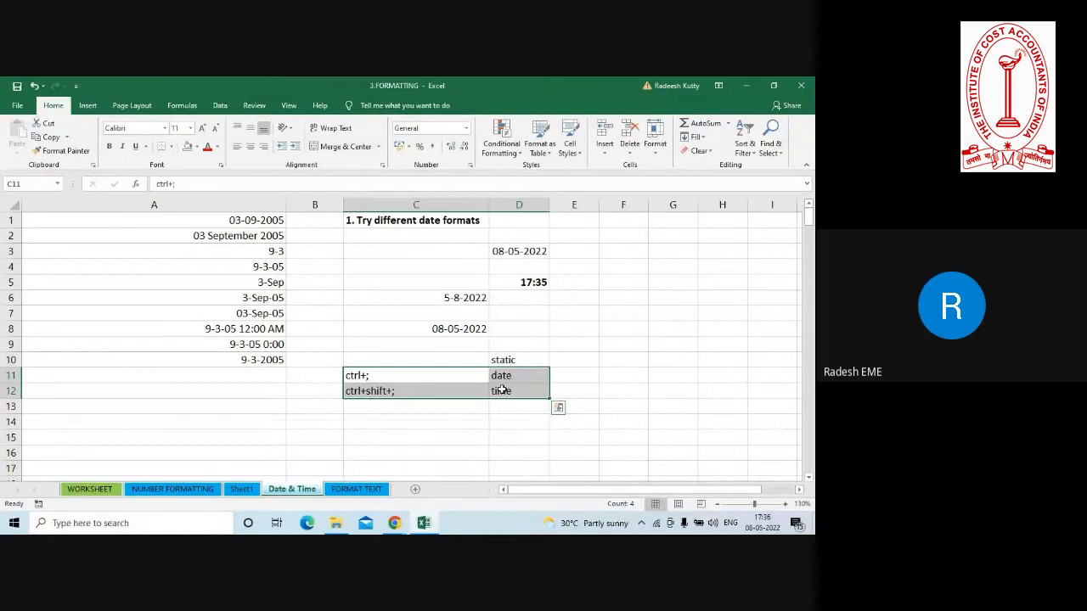
# Format the date in D3 with the long weekday date type "Wednesday, 14 March, 2012".
pyautogui.click(519, 253)
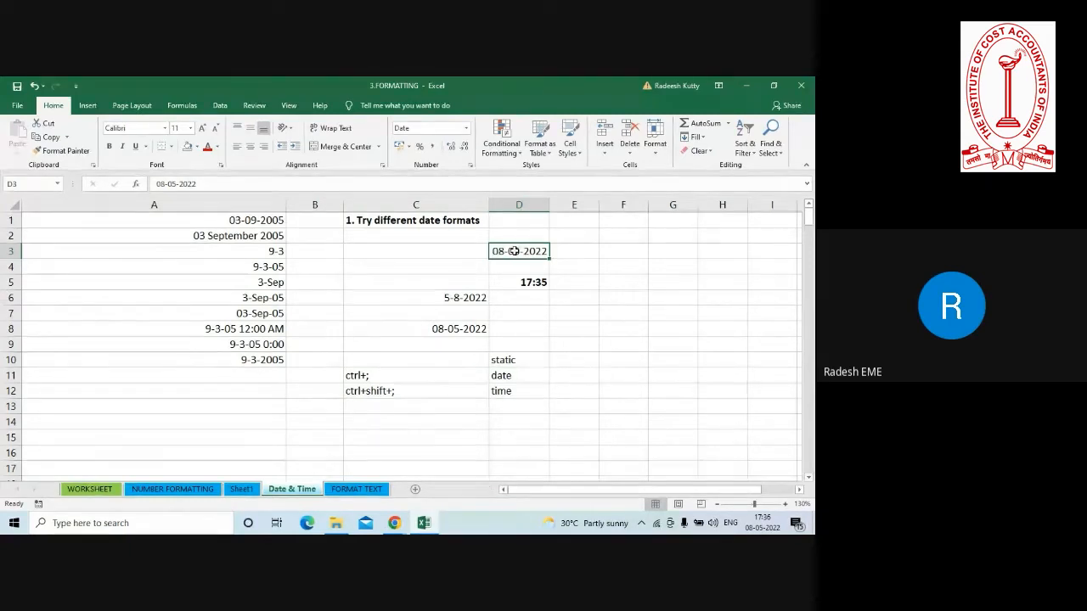
pyautogui.rightClick(514, 253)
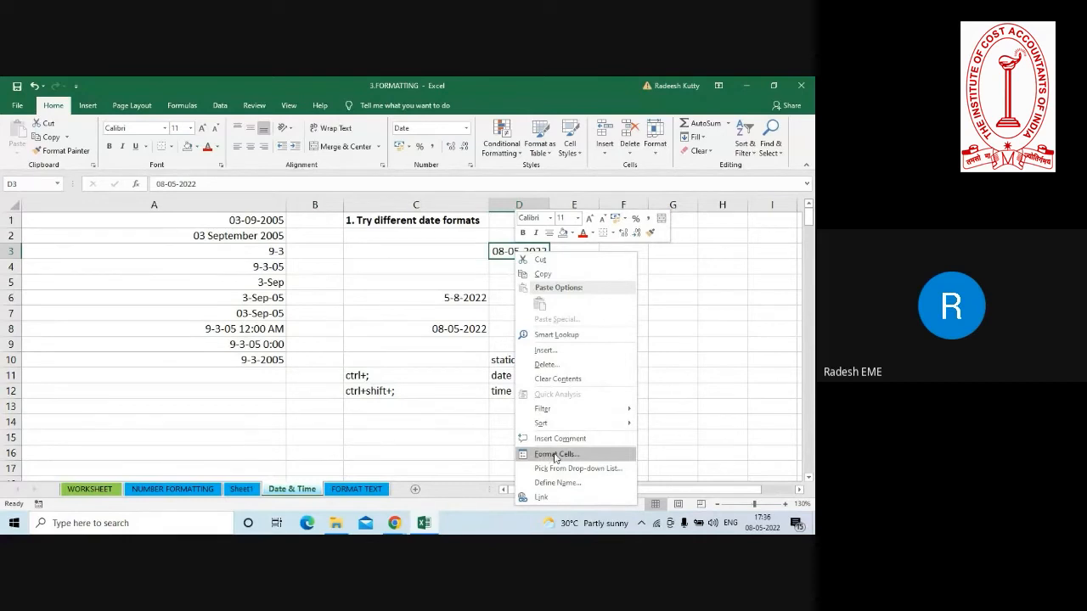
pyautogui.click(710, 342)
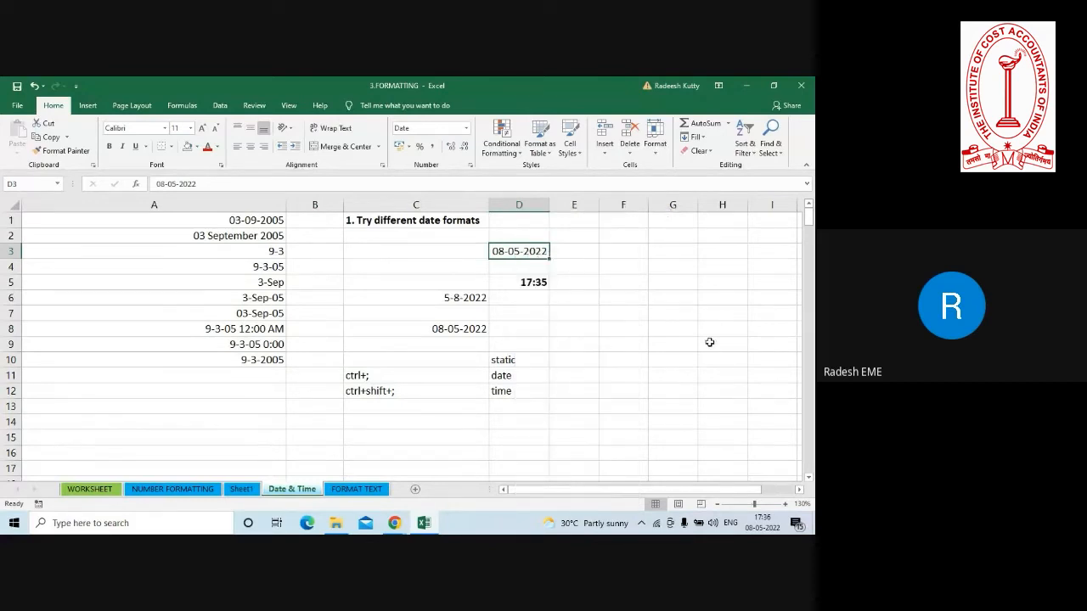
pyautogui.hotkey('ctrl', '1')
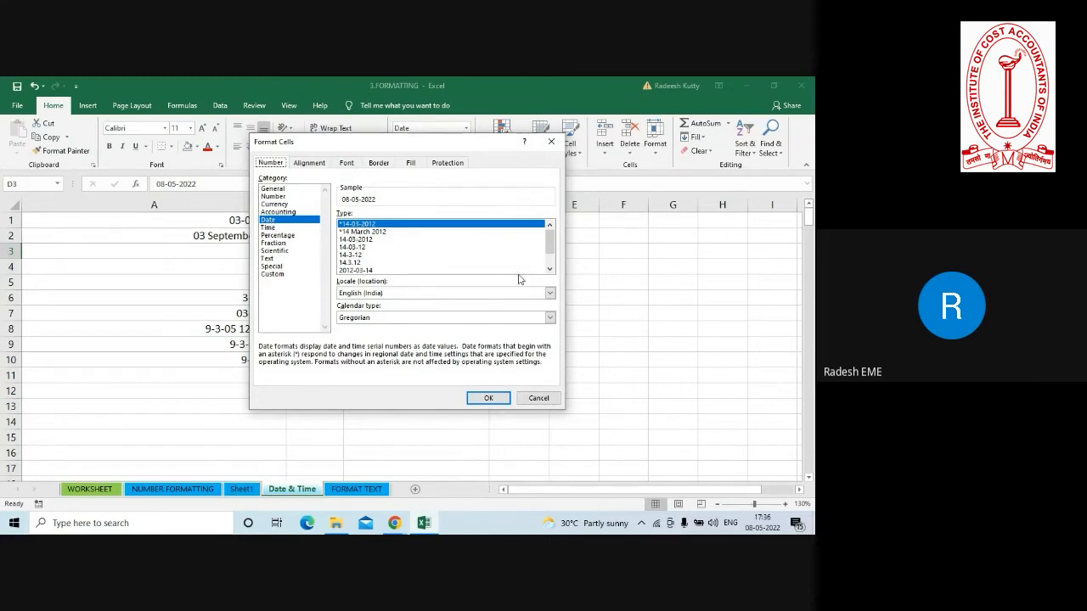
pyautogui.click(550, 269)
pyautogui.click(550, 269)
pyautogui.click(550, 269)
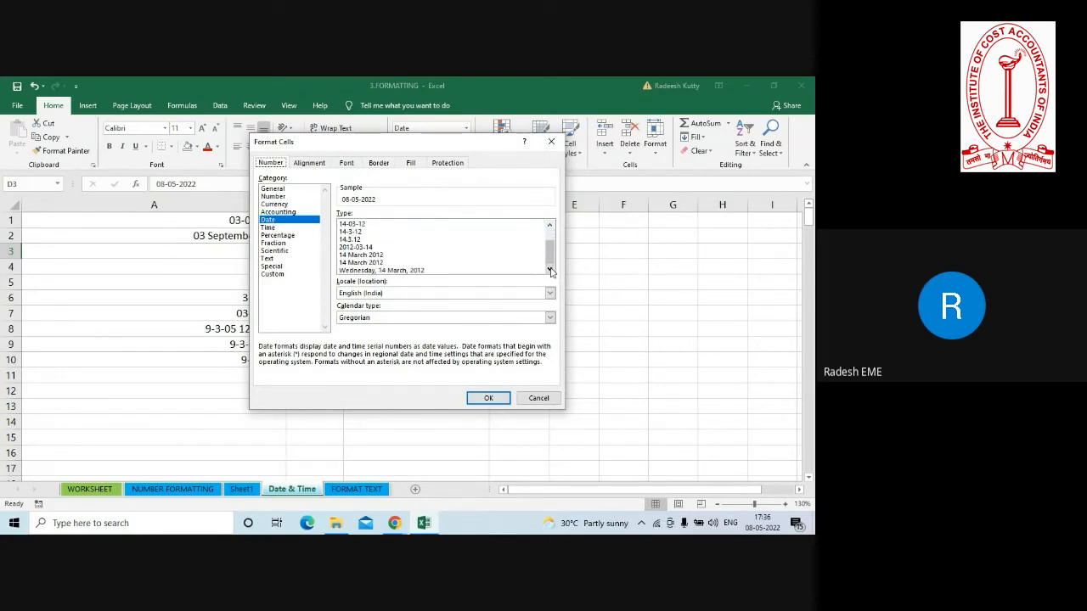
pyautogui.click(393, 270)
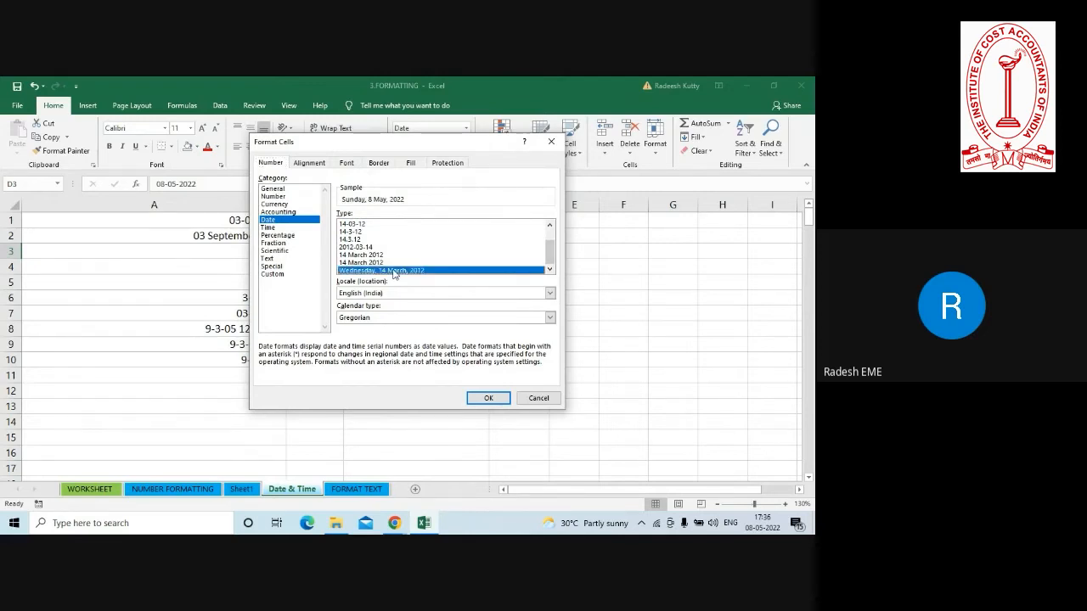
pyautogui.click(474, 399)
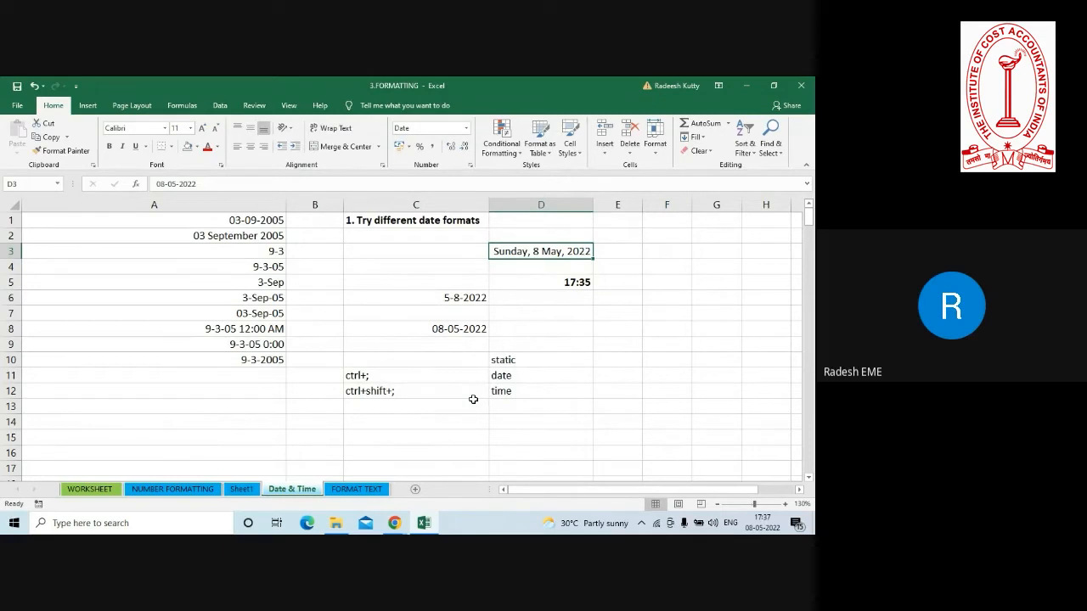
# Format the time in D5 with the custom number format h:mm AM/PM.
pyautogui.click(563, 282)
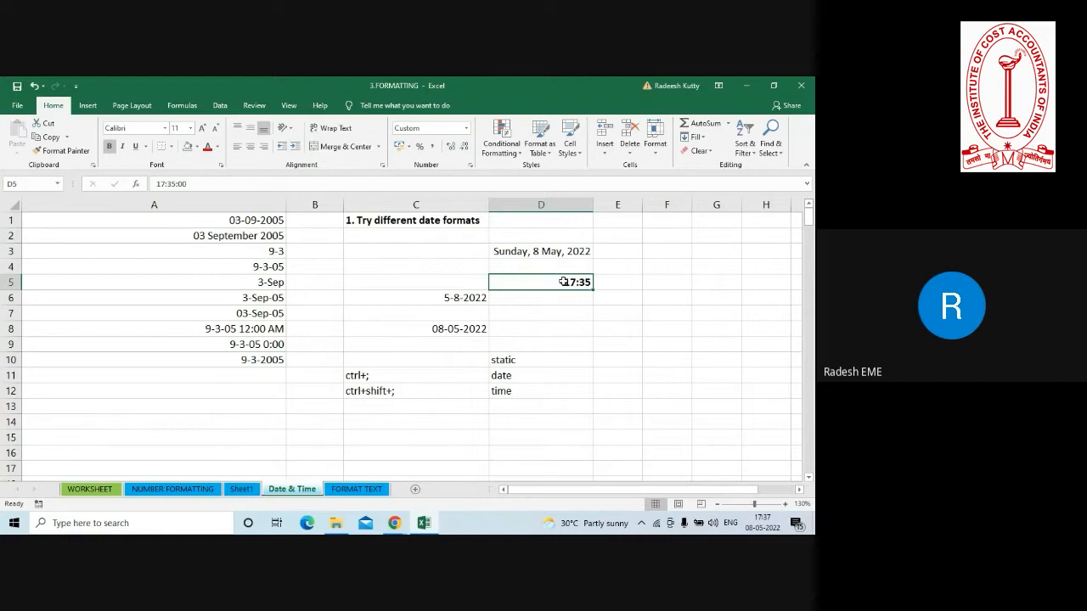
pyautogui.hotkey('ctrl', '1')
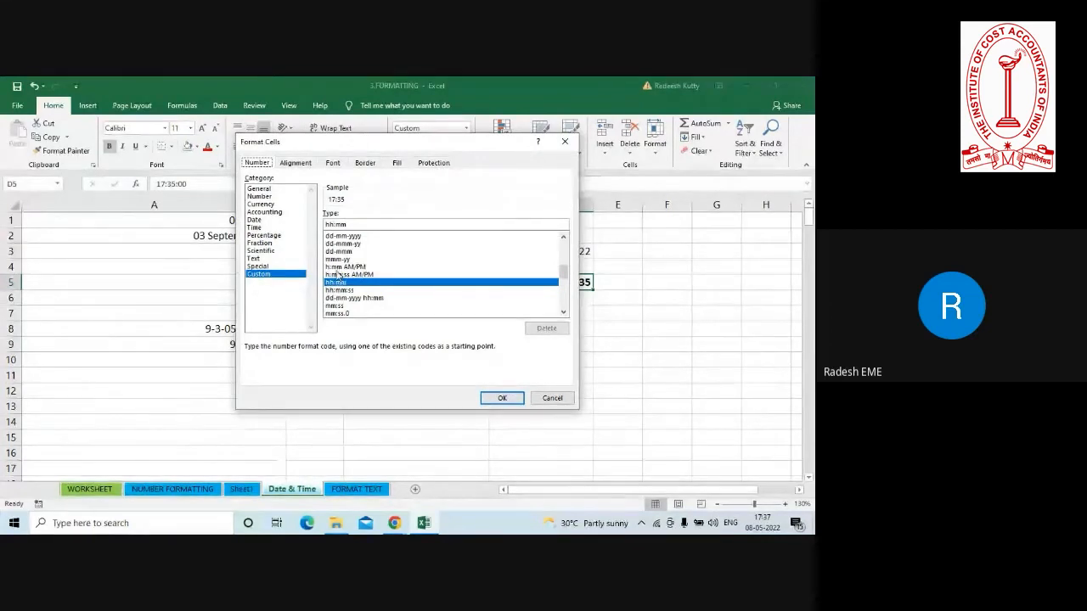
pyautogui.click(337, 267)
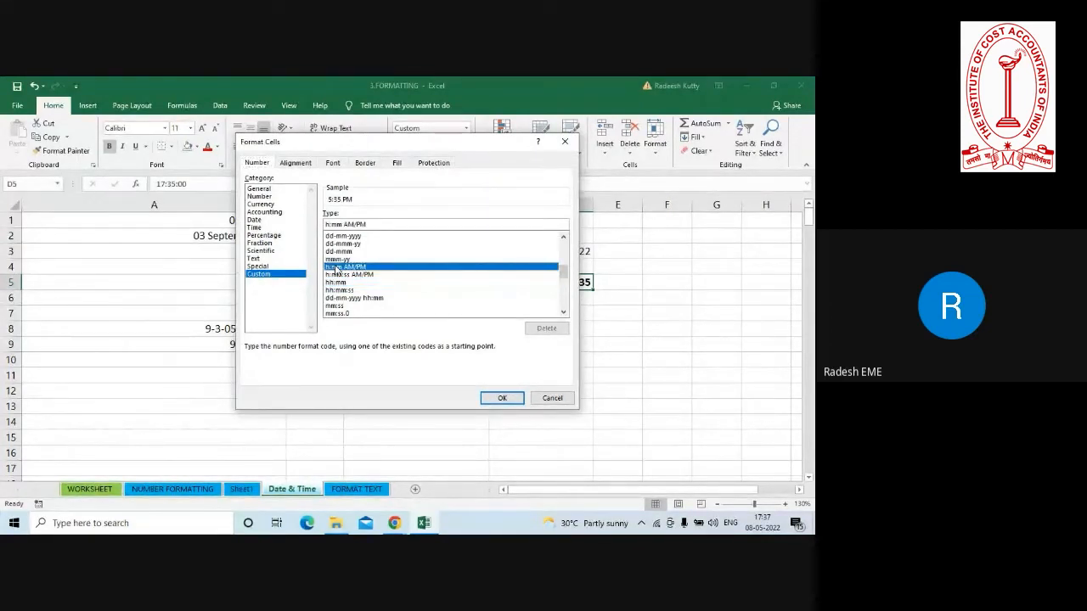
pyautogui.click(497, 398)
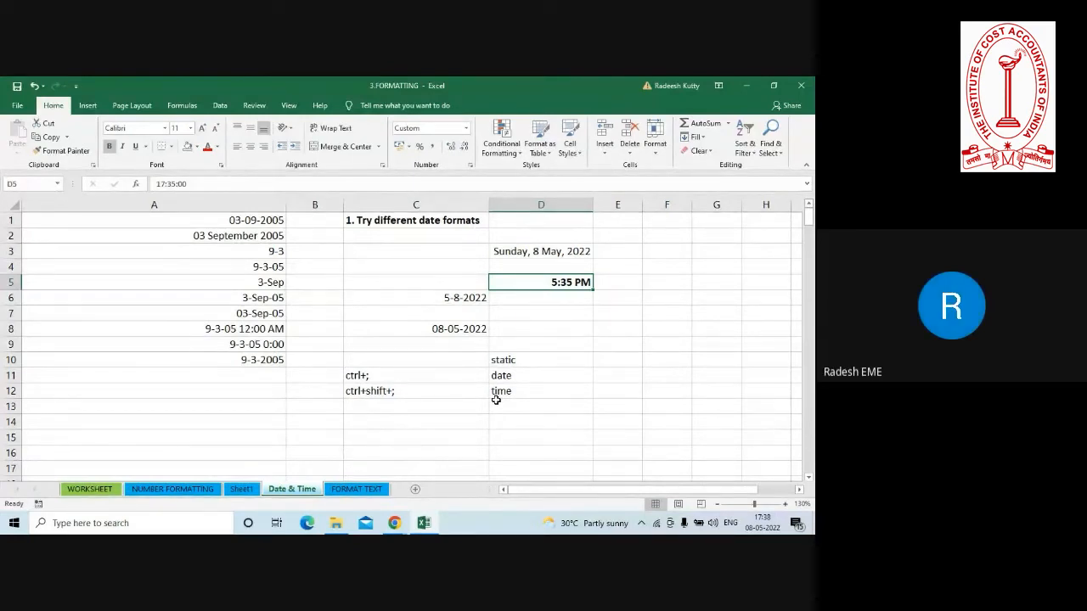
# Insert the current time, 17:38, as a static value in cell E8.
pyautogui.click(618, 335)
pyautogui.click(785, 504)
pyautogui.click(786, 504)
pyautogui.click(786, 504)
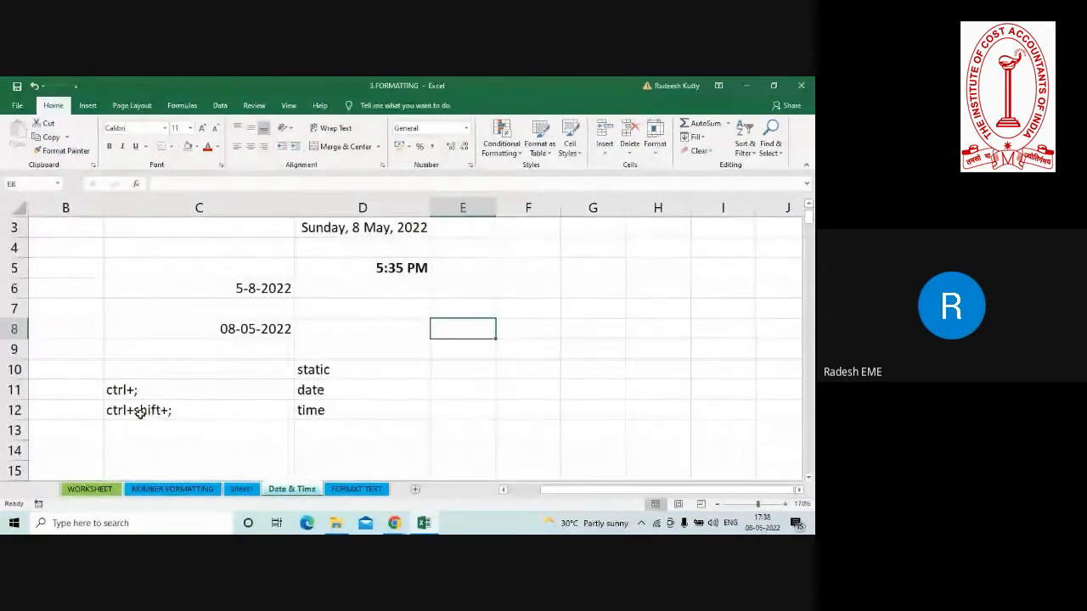
pyautogui.click(140, 413)
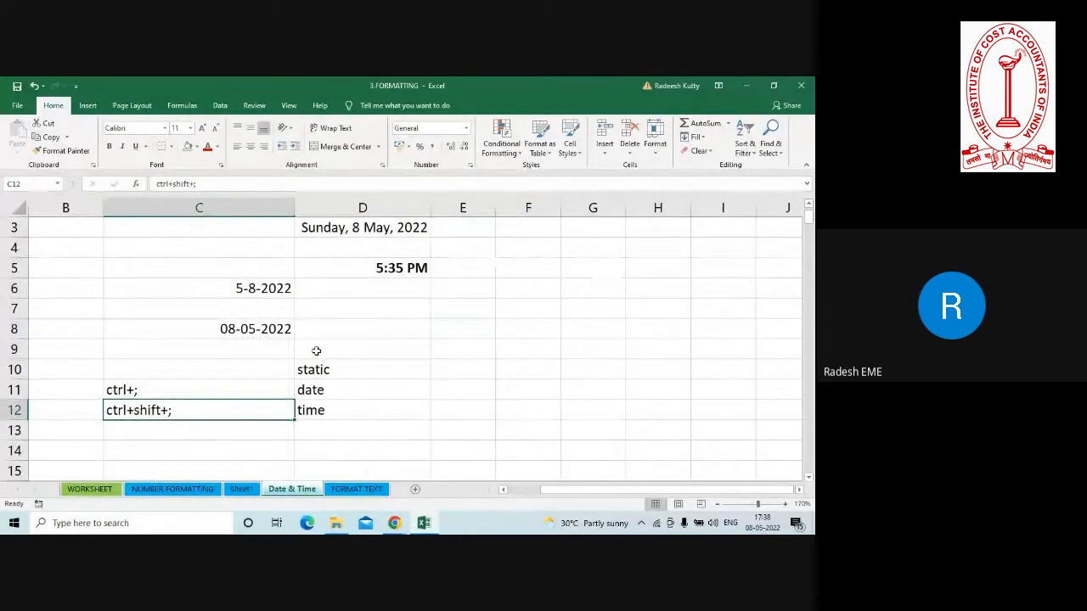
pyautogui.click(467, 323)
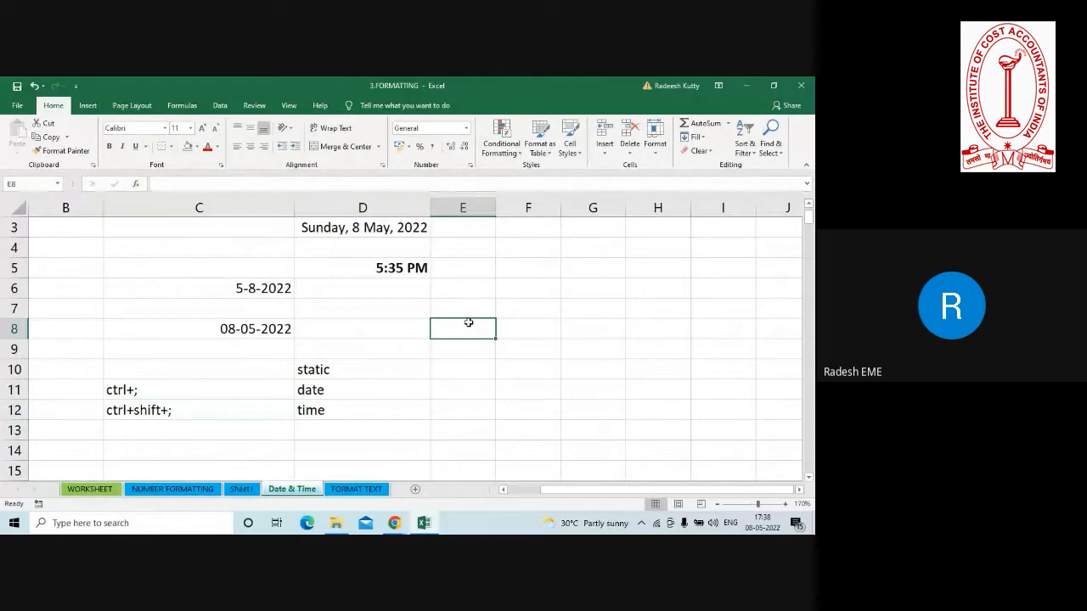
pyautogui.hotkey('ctrl', 'shift', ';')
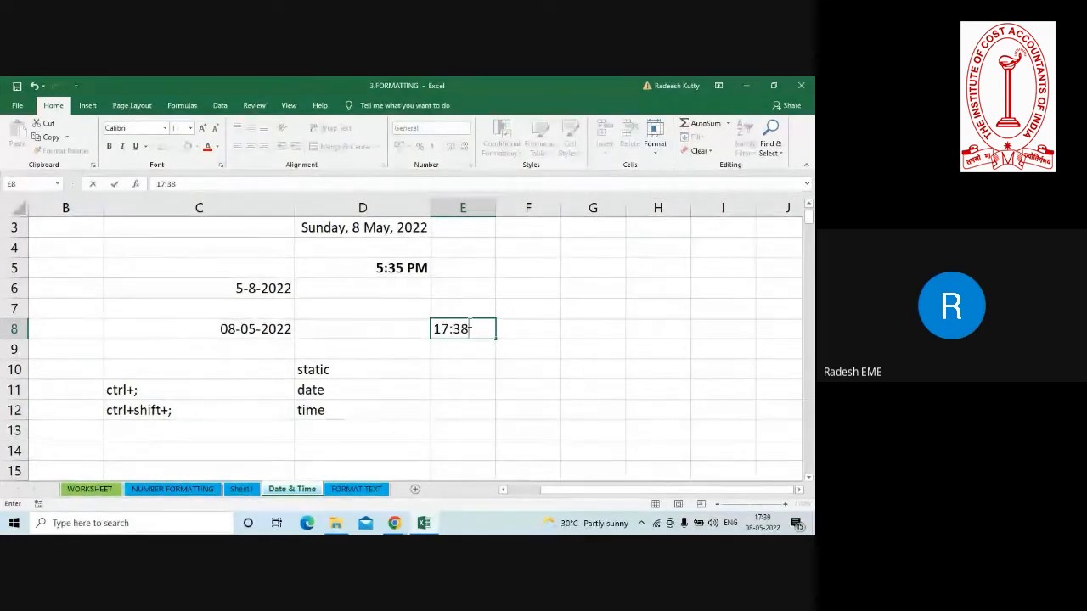
pyautogui.press('Return')
# Format the time in E8 with the custom number format h:mm:ss AM/PM.
pyautogui.click(456, 328)
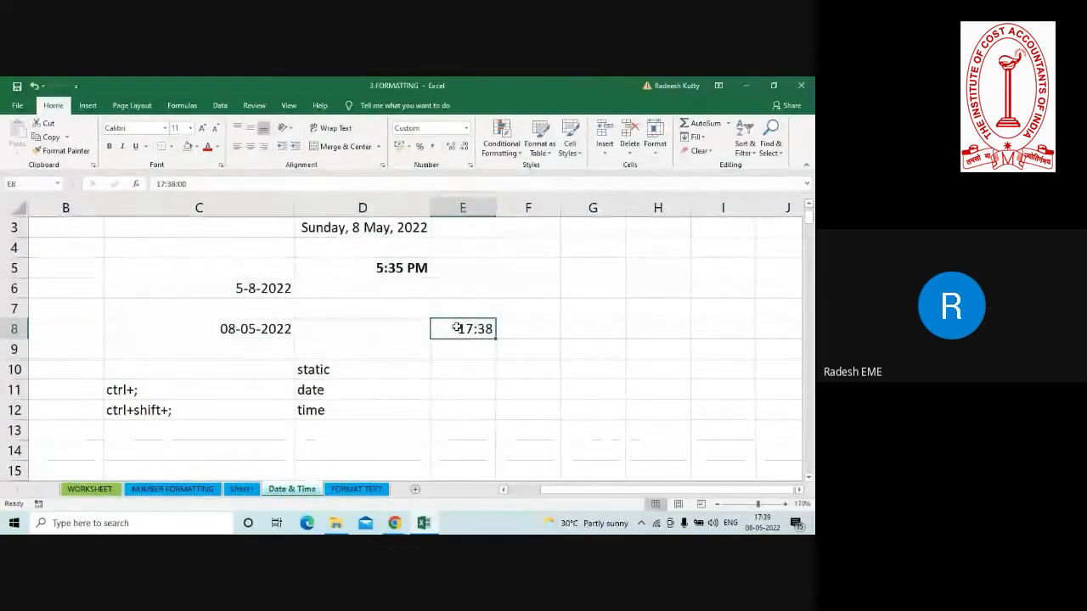
pyautogui.hotkey('ctrl', '1')
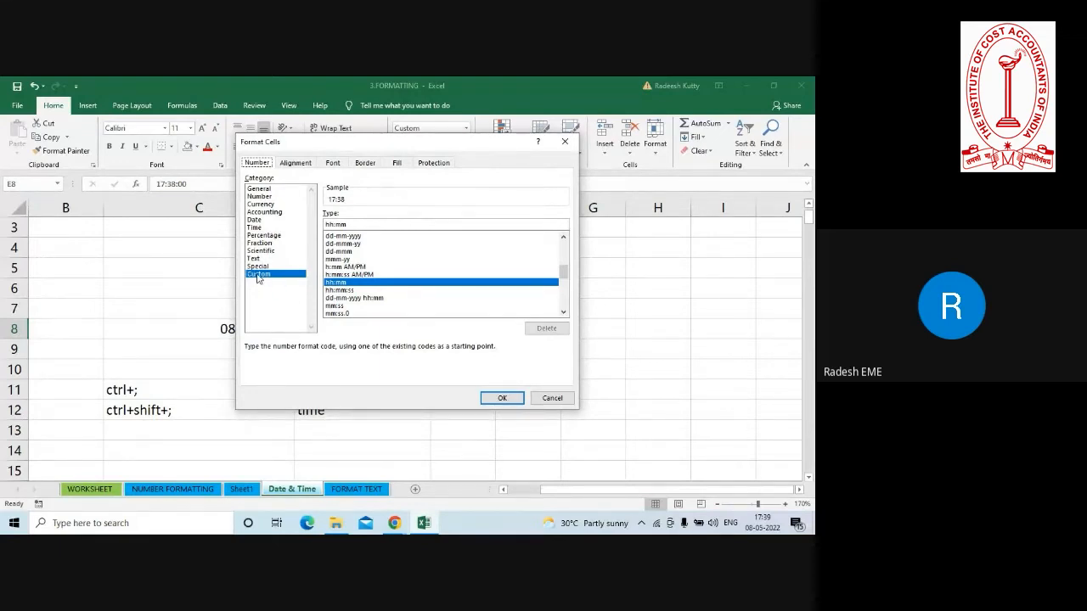
pyautogui.click(337, 275)
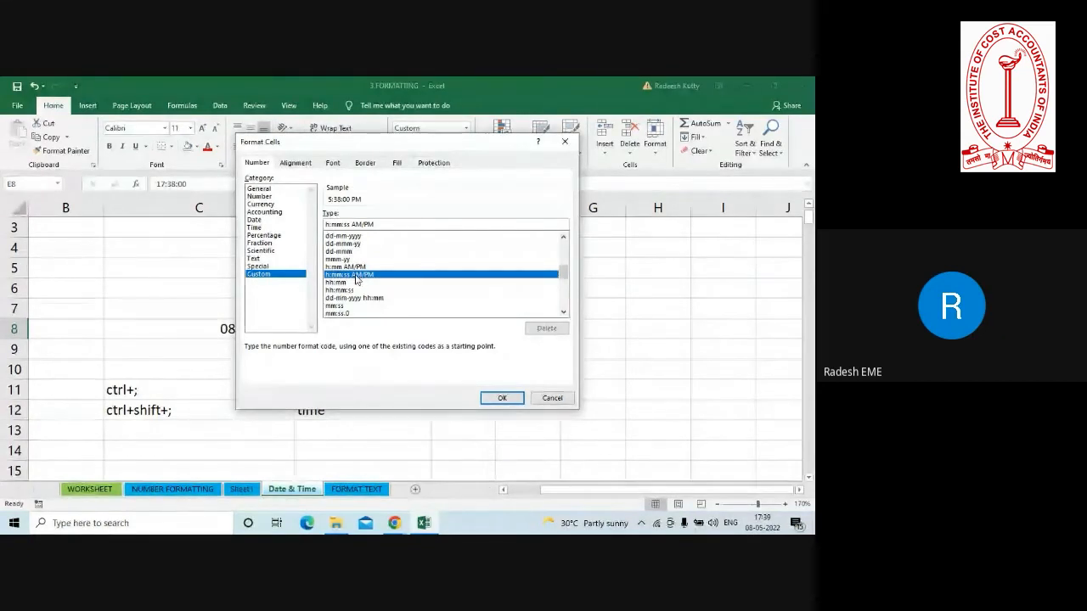
pyautogui.click(504, 397)
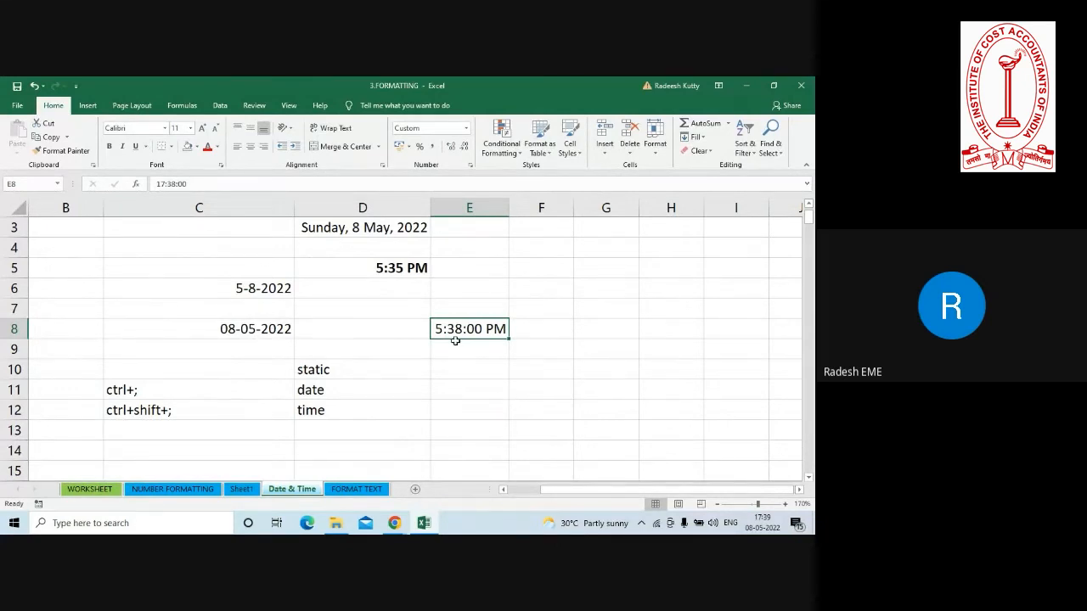
# Enter the formula =NOW() in cell F7 to return the current date and time.
pyautogui.click(545, 305)
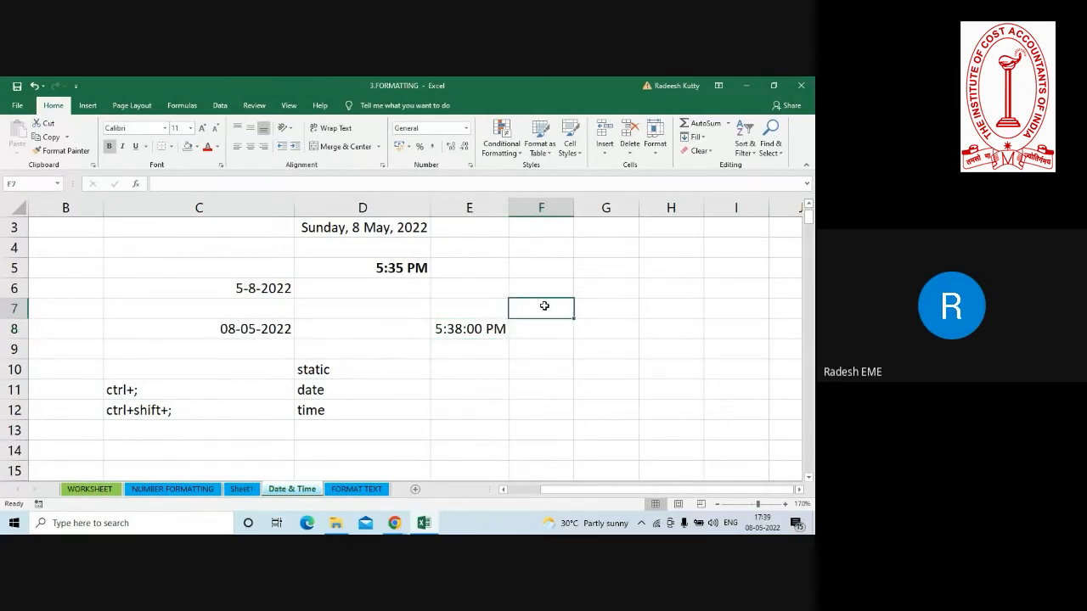
pyautogui.write('=')
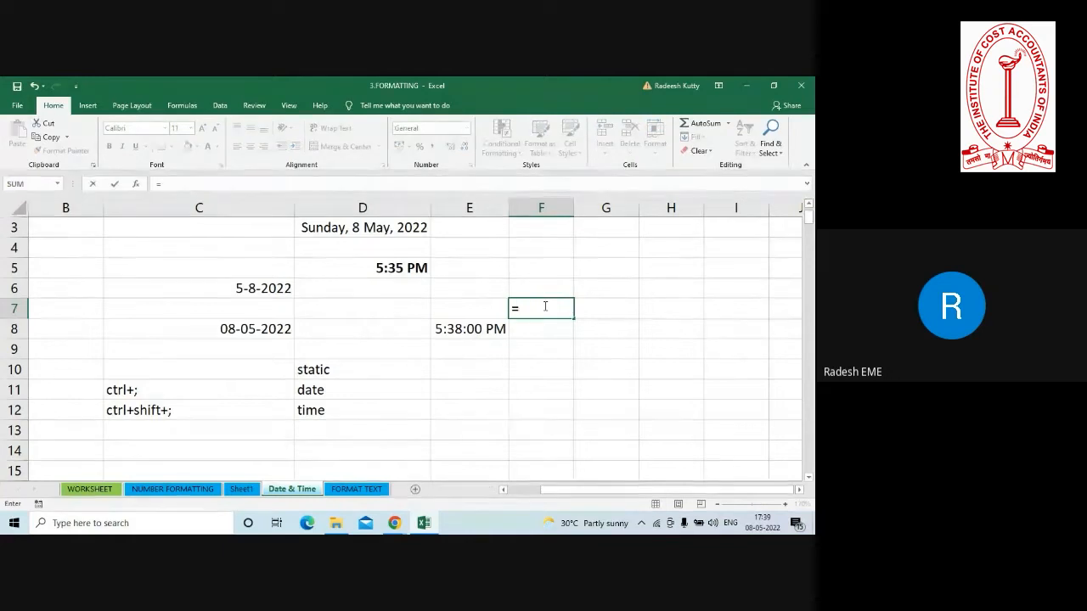
pyautogui.write('now')
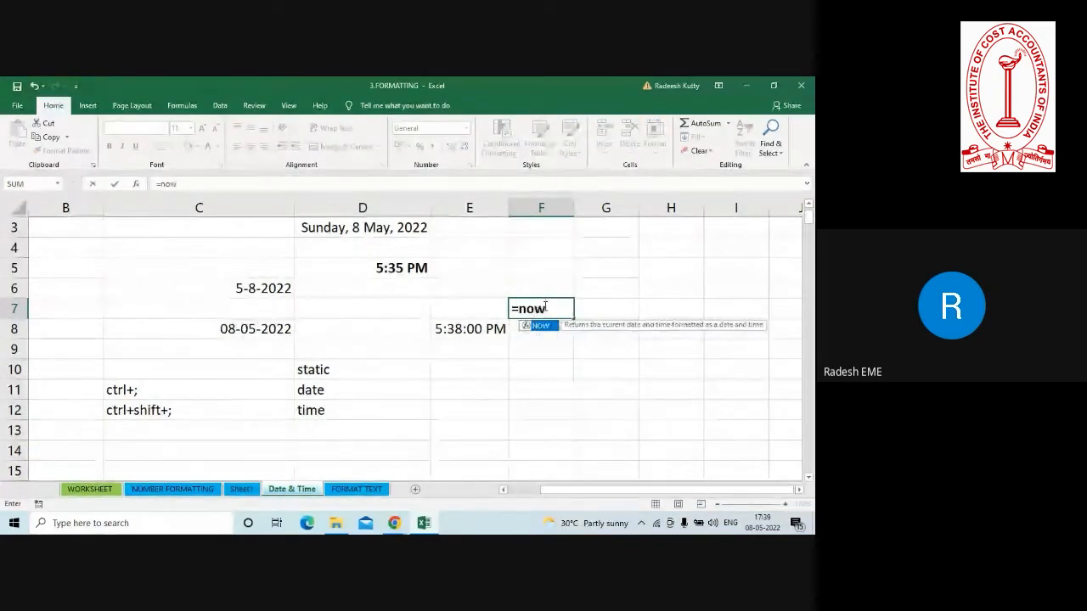
pyautogui.write('()')
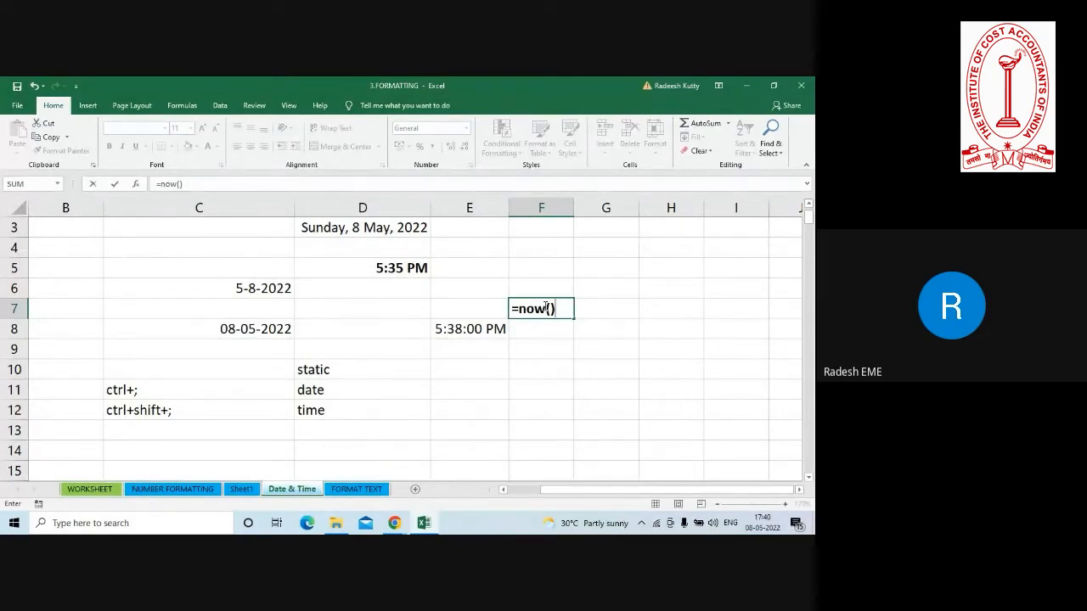
pyautogui.press('Return')
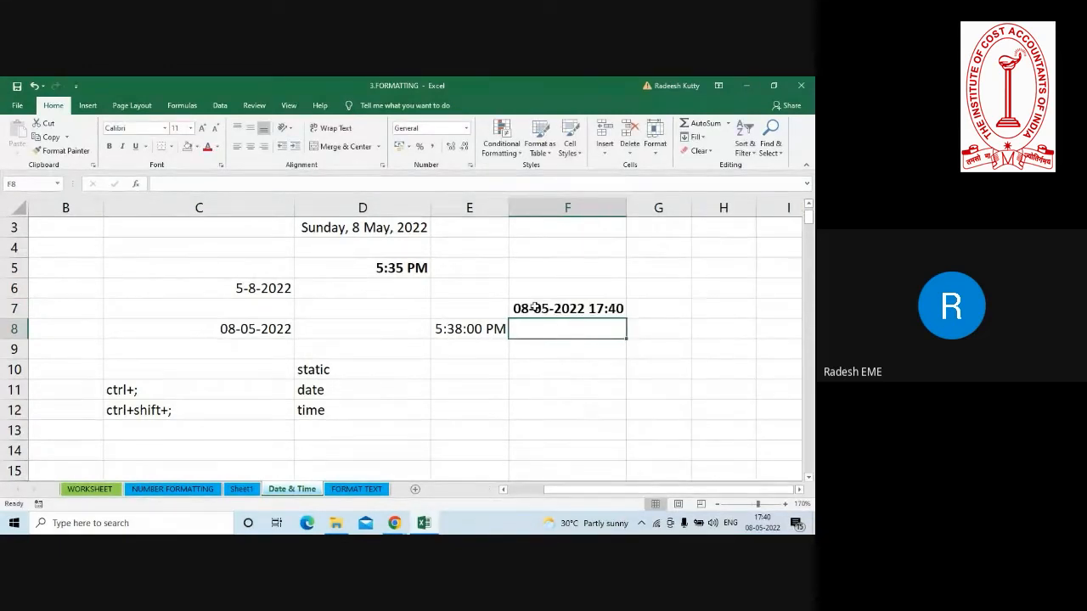
# Inspect the contents of F7, E8 and C6 to compare formula-based and static date and time entries.
pyautogui.click(540, 307)
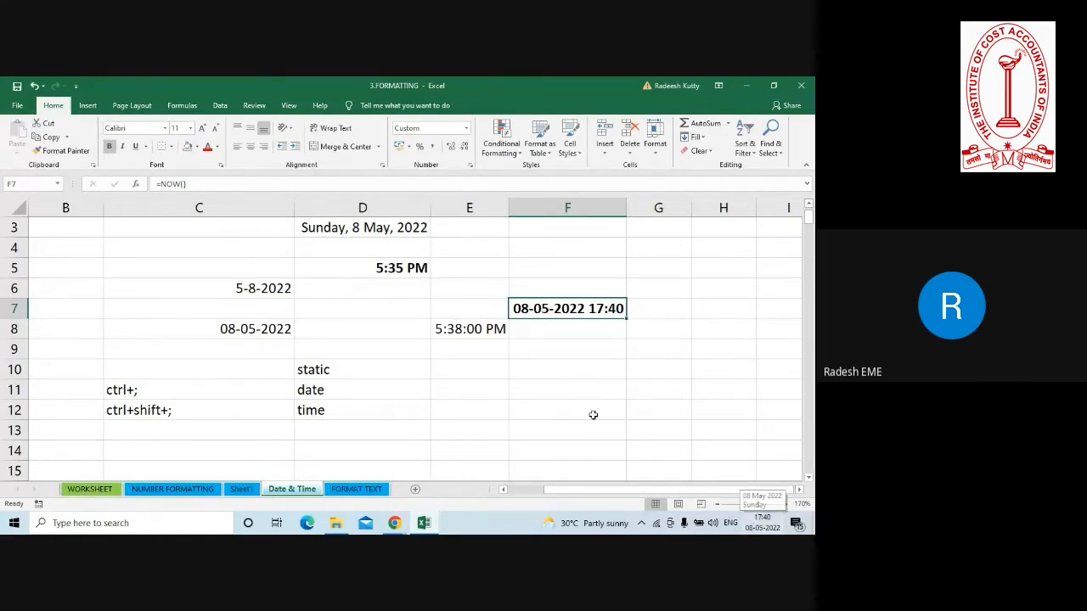
pyautogui.click(463, 330)
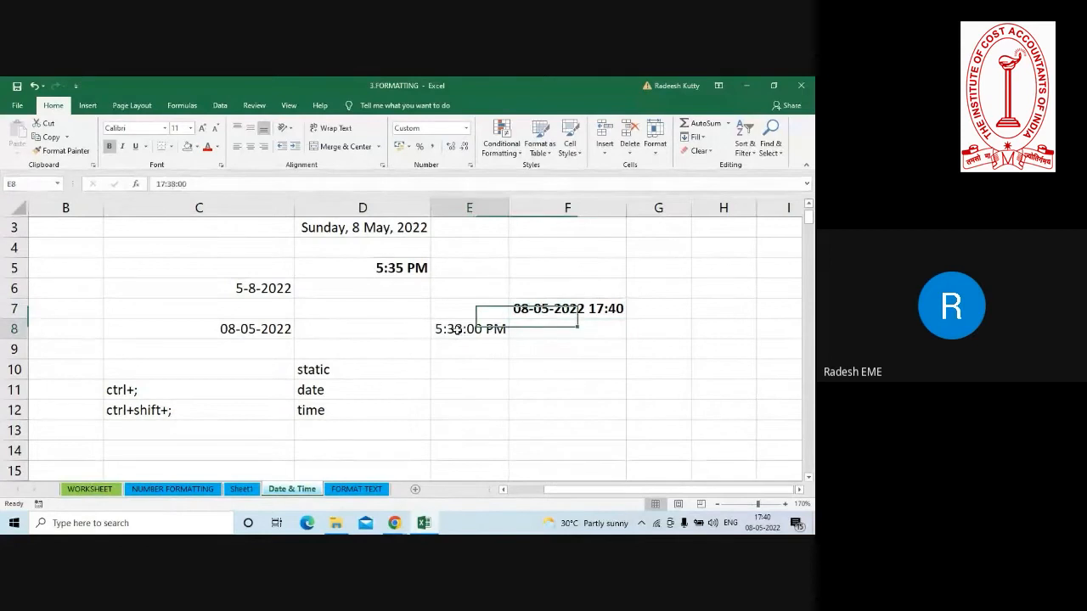
pyautogui.click(254, 287)
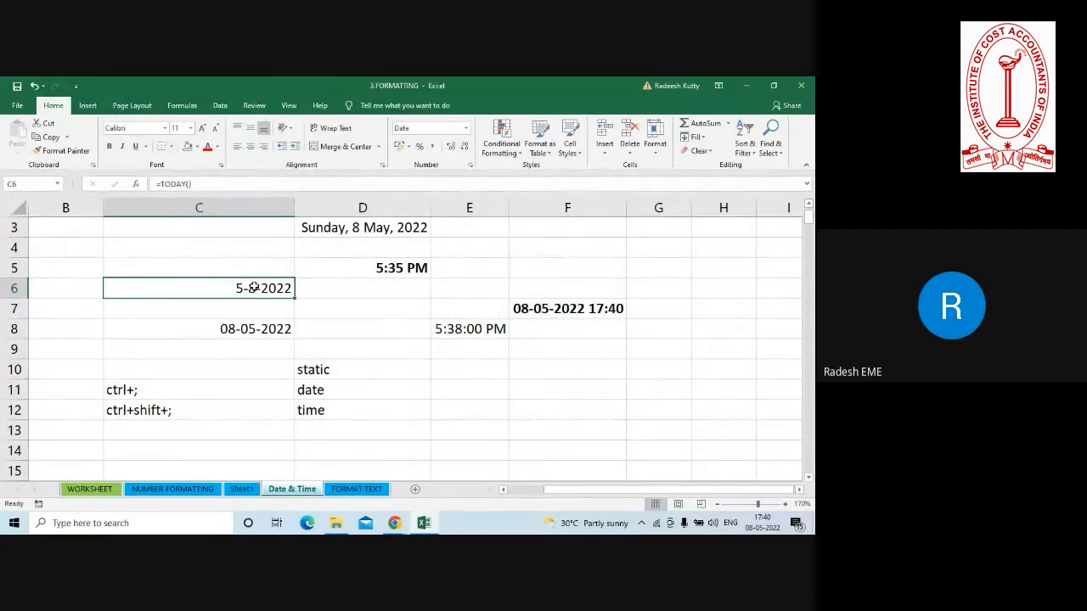
pyautogui.click(557, 308)
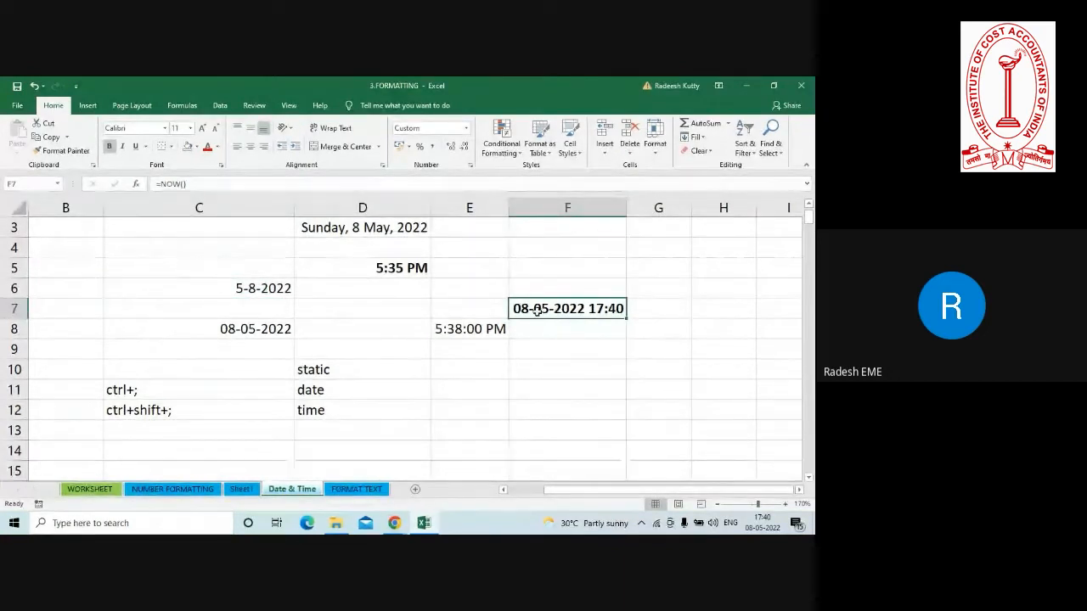
pyautogui.doubleClick(536, 309)
pyautogui.press('Return')
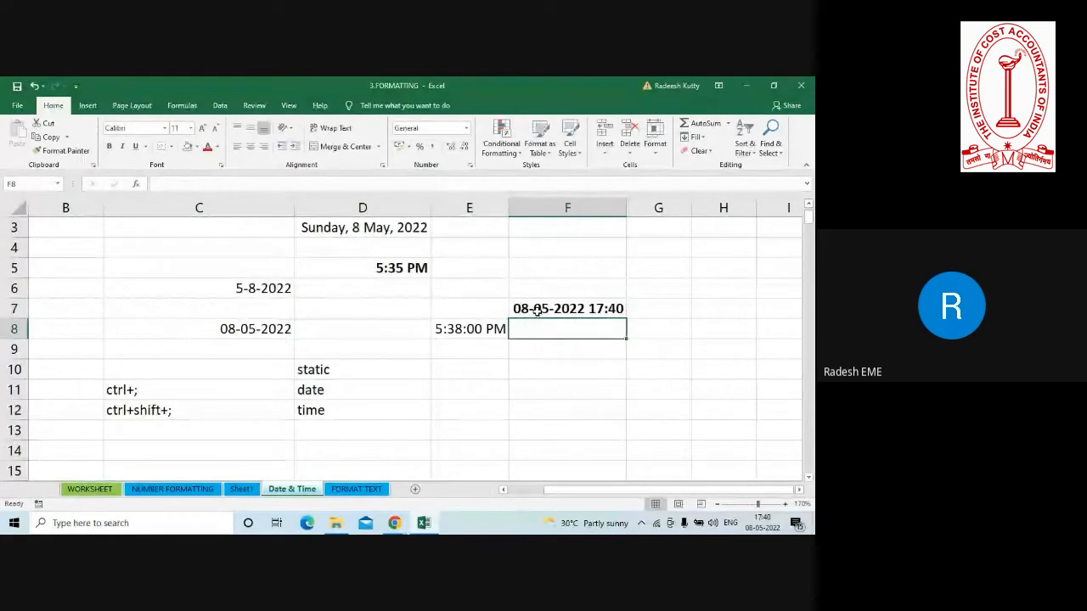
# Enter the formula =TODAY() in cell F8, below the NOW formula.
pyautogui.write('=today()')
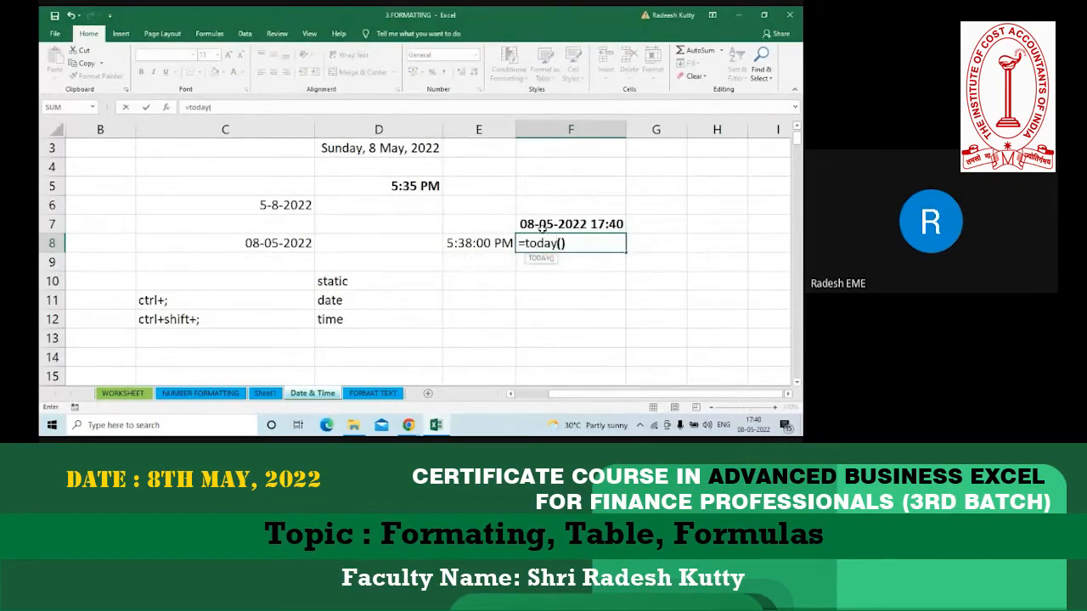
pyautogui.press('Return')
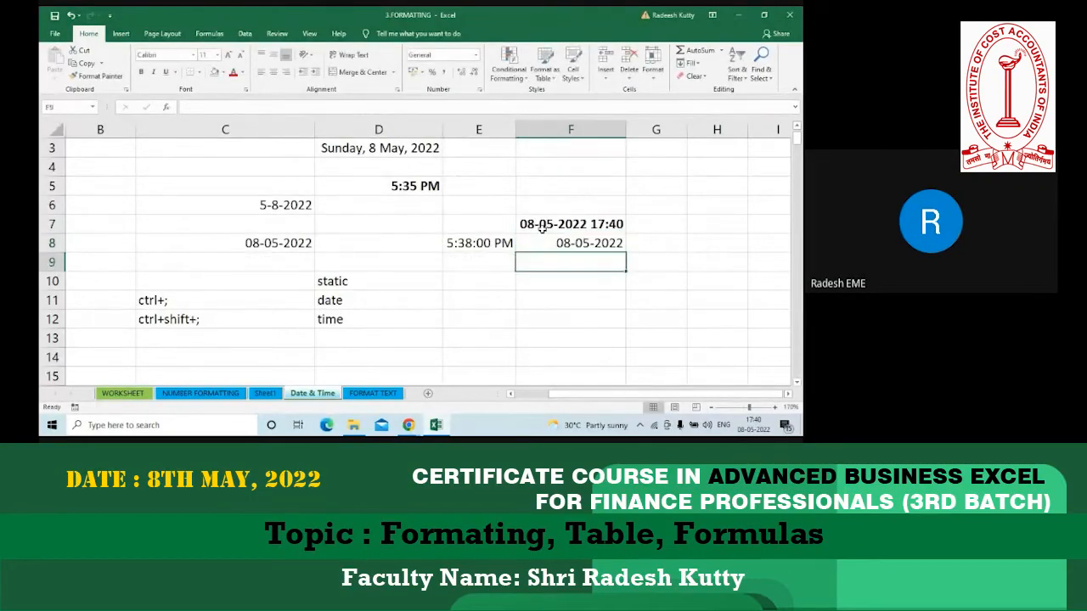
# Examine the TODAY formula in F8 and look through the available Date & Time functions.
pyautogui.click(551, 243)
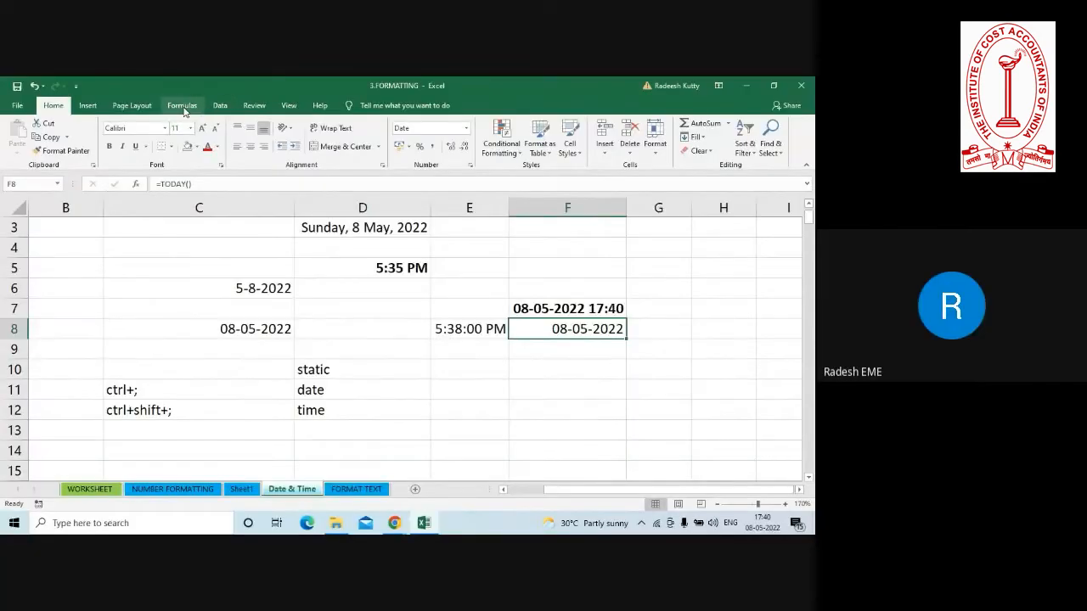
pyautogui.click(183, 106)
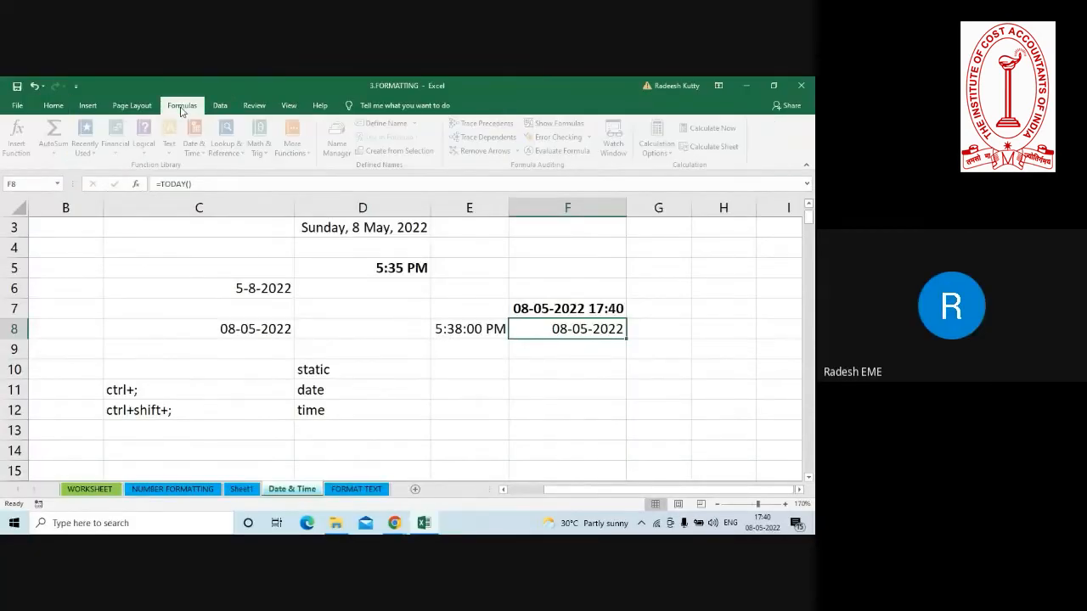
pyautogui.click(204, 154)
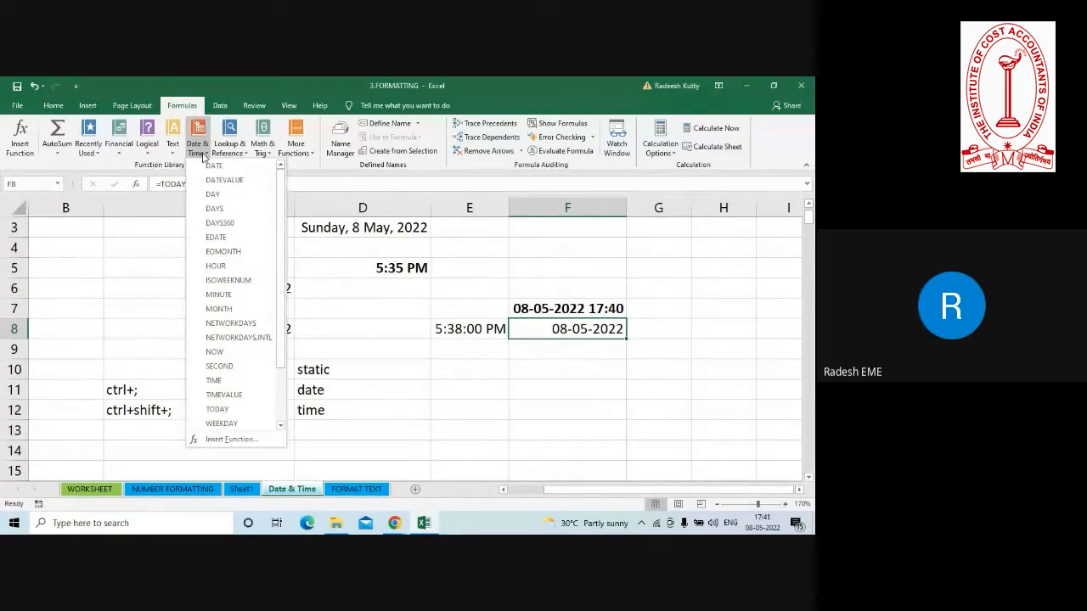
pyautogui.click(203, 157)
pyautogui.hotkey('alt', 'Tab')
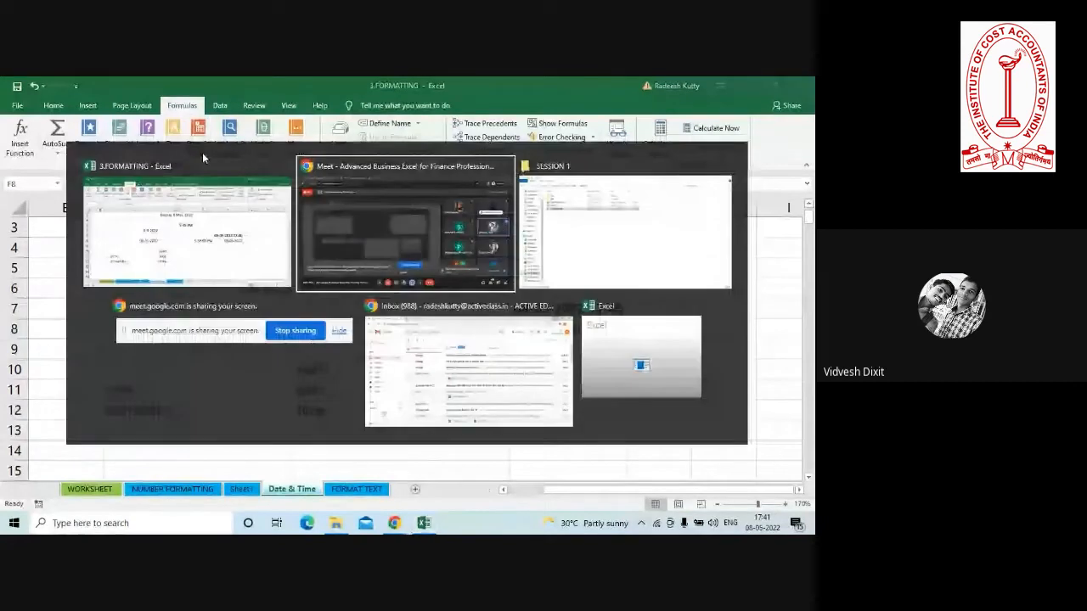
pyautogui.hotkey('alt', 'Tab')
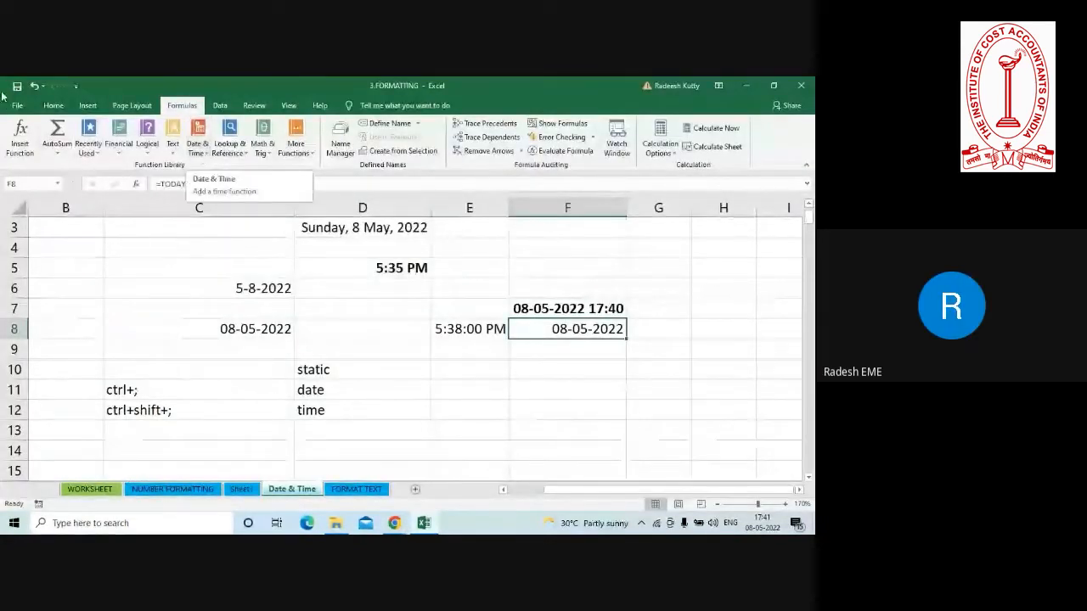
# Inspect F7, F8, C8 and C6 to compare the cells that use the NOW and TODAY formulas.
pyautogui.click(562, 309)
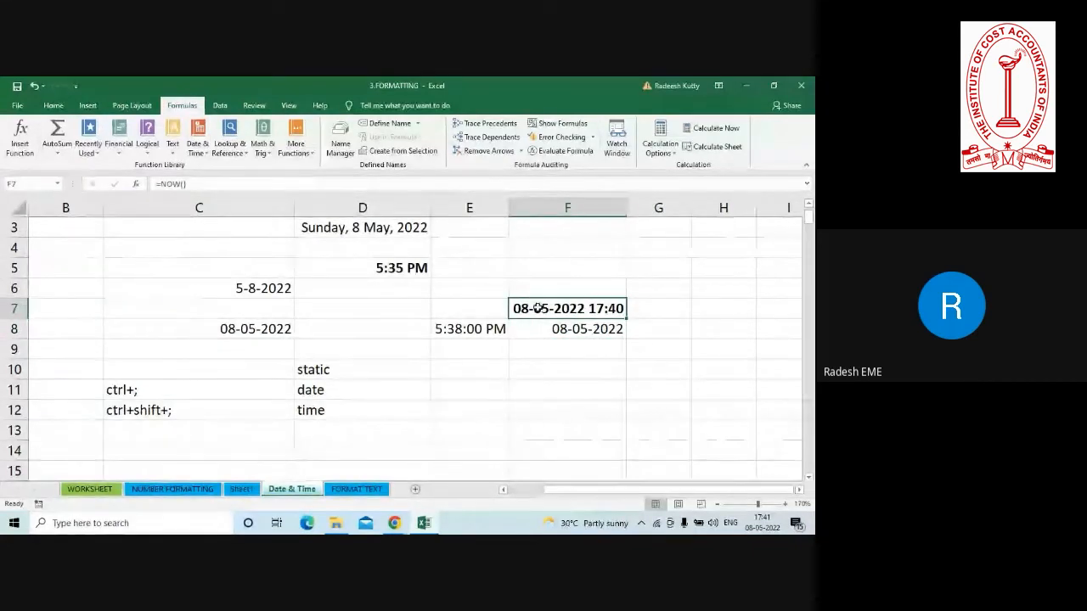
pyautogui.click(536, 330)
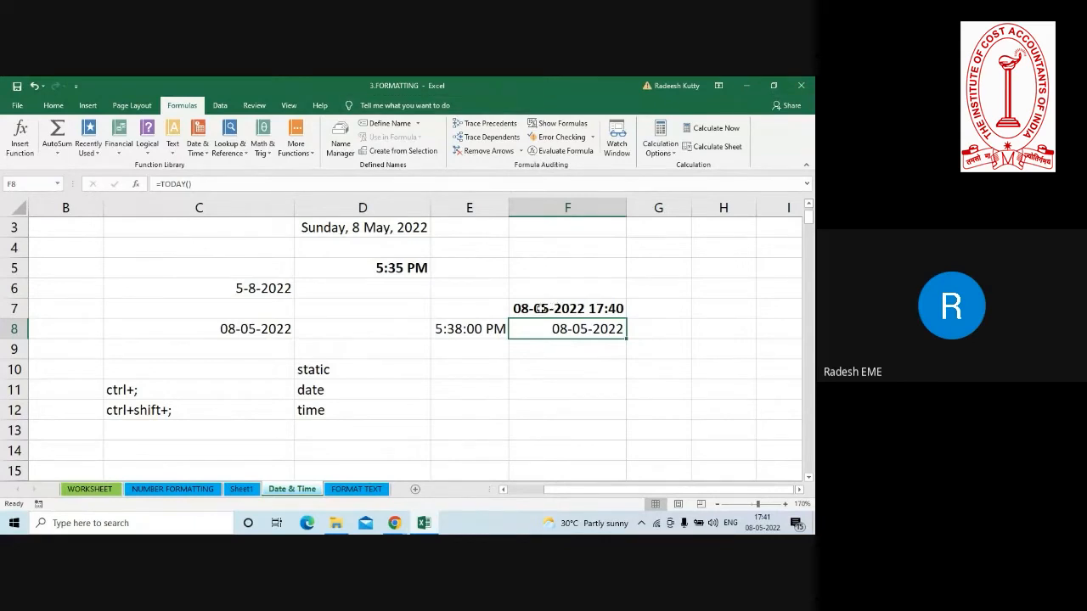
pyautogui.click(531, 310)
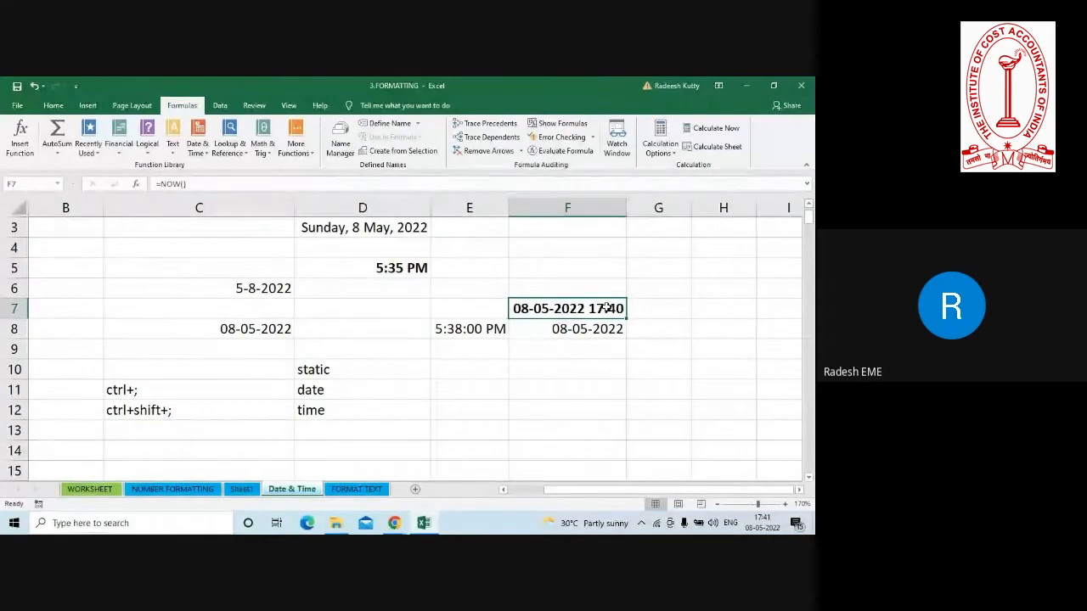
pyautogui.click(232, 333)
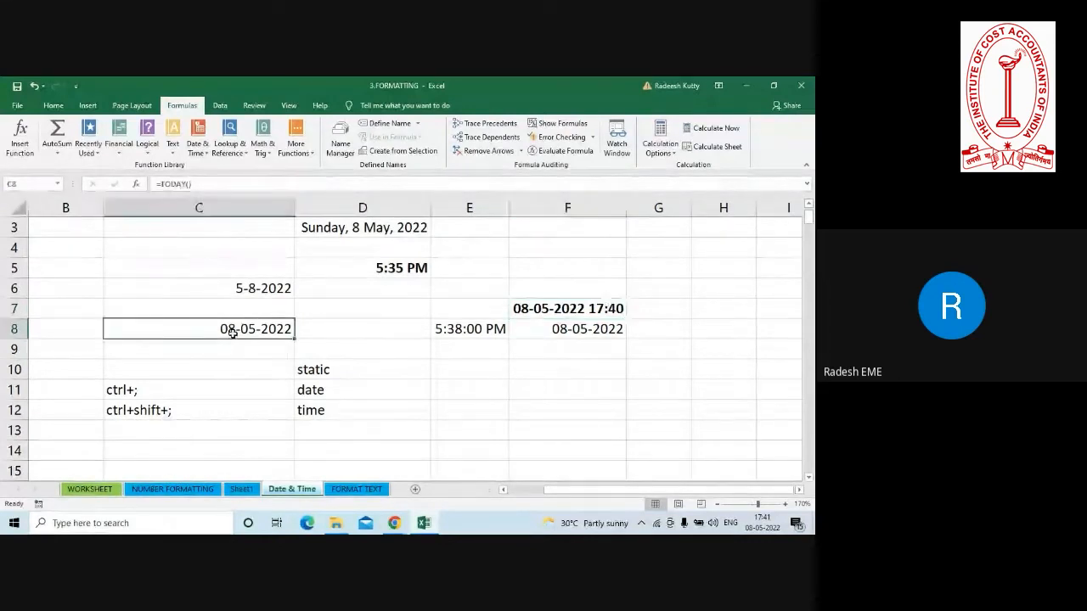
pyautogui.click(231, 286)
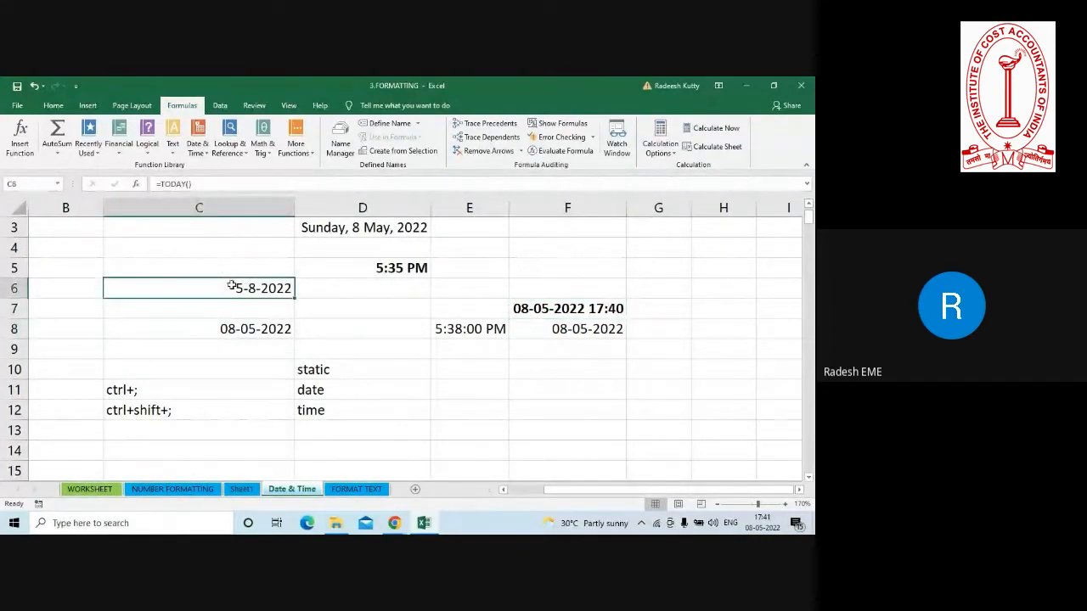
pyautogui.click(223, 333)
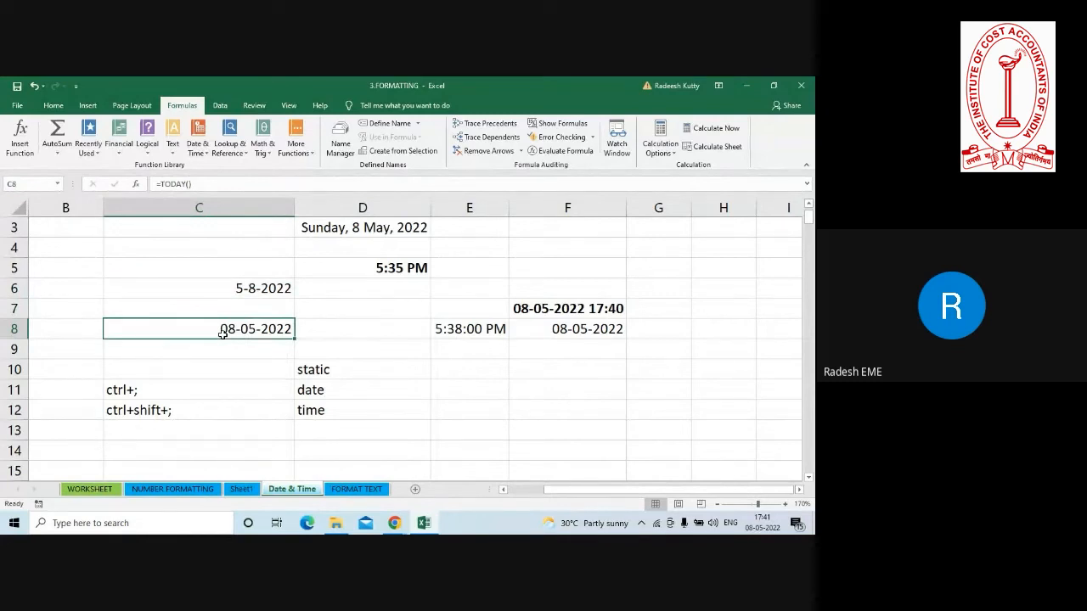
pyautogui.click(262, 283)
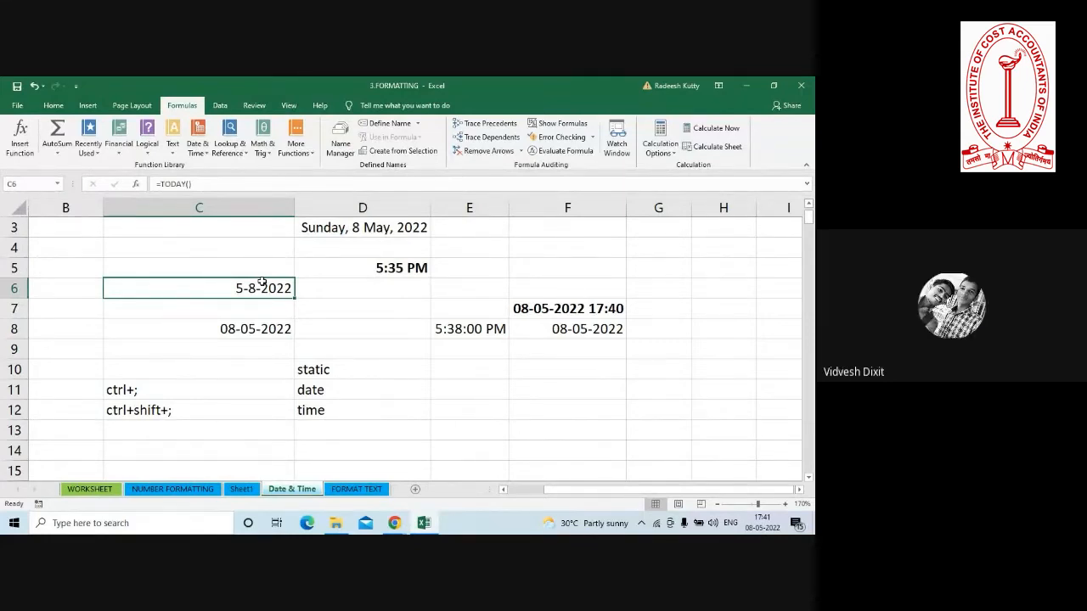
pyautogui.click(382, 297)
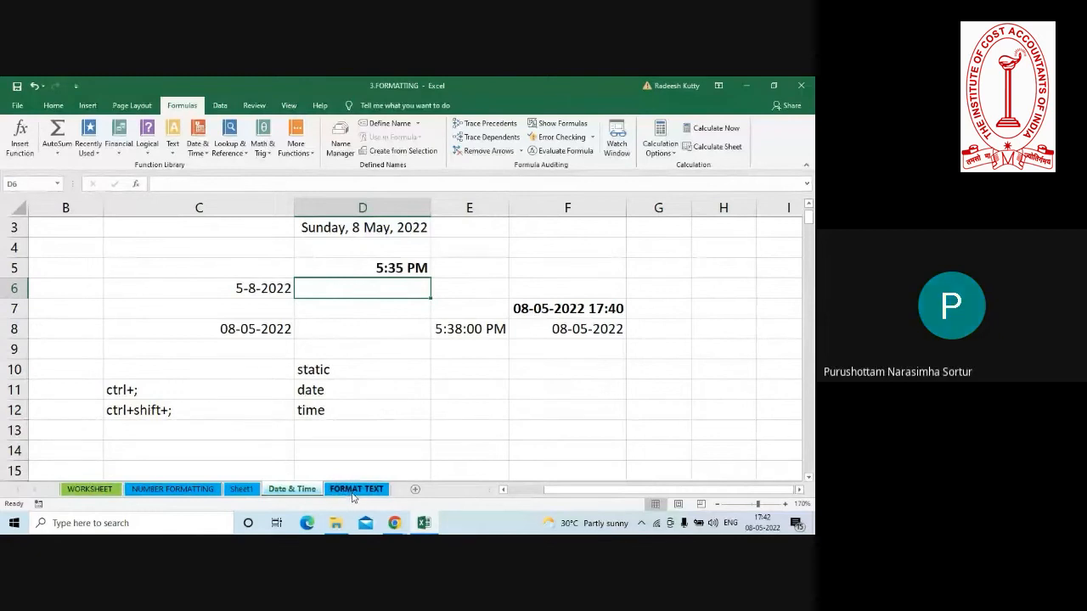
pyautogui.click(342, 444)
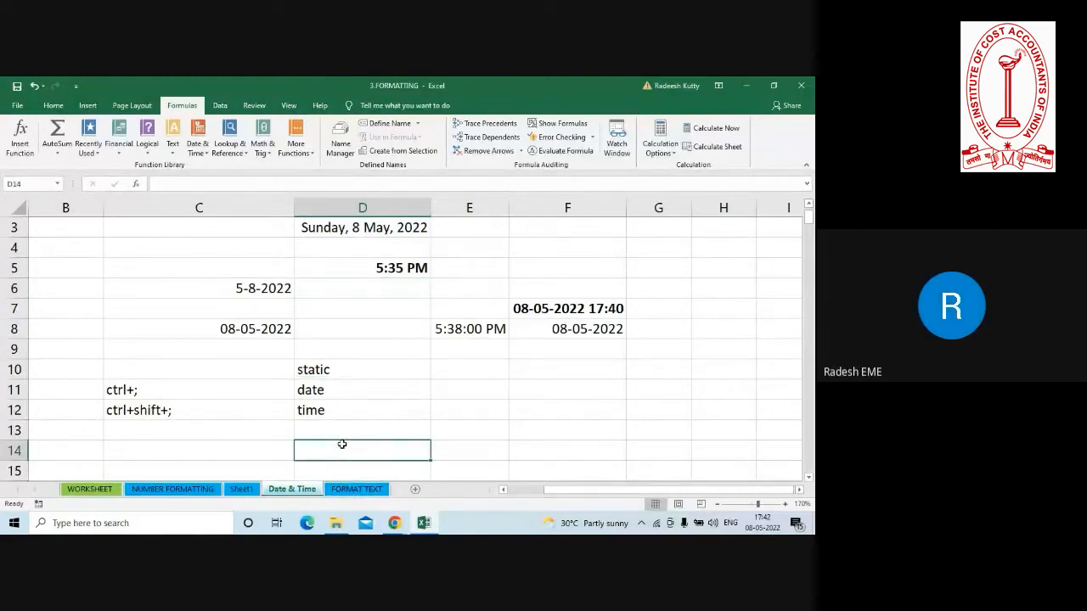
# Check the Google Meet window for participants' questions, and compare the static time in E8 with the NOW formula in F7.
pyautogui.hotkey('alt', 'Tab')
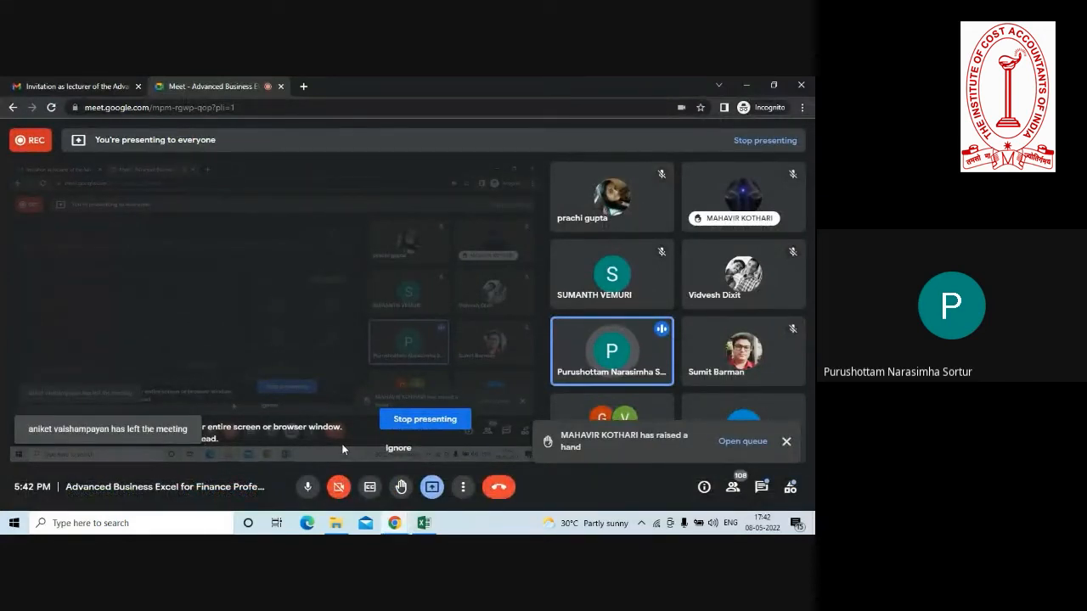
pyautogui.hotkey('alt', 'Tab')
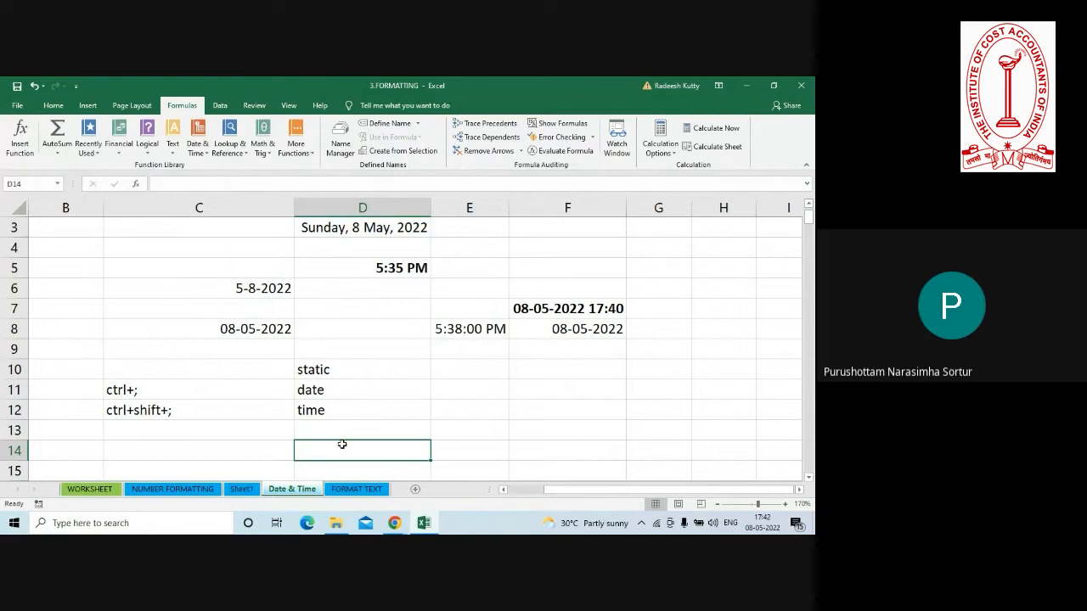
pyautogui.click(464, 330)
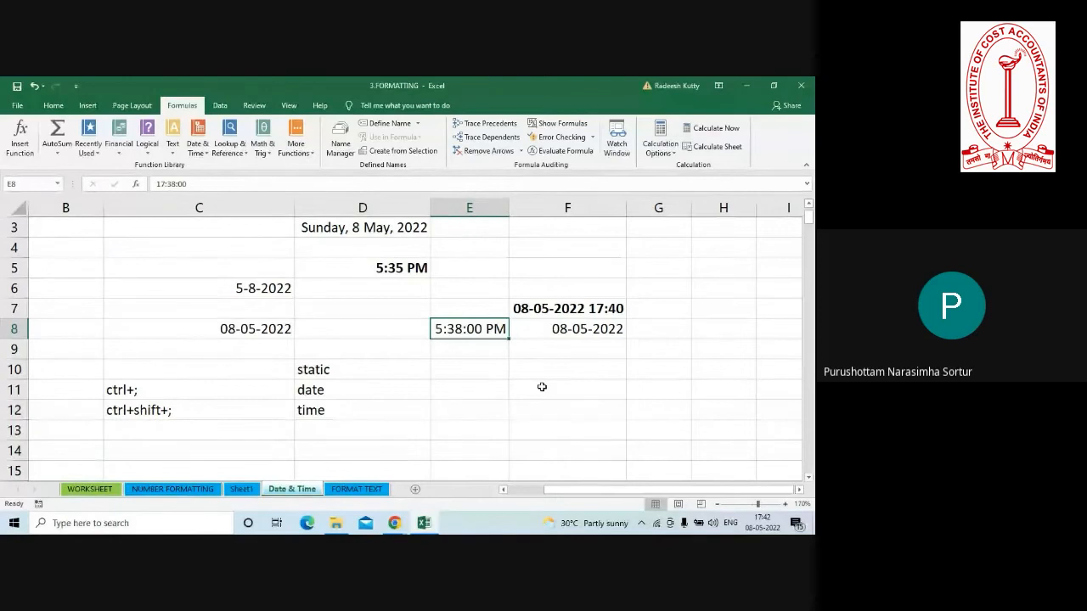
pyautogui.hotkey('alt', 'Tab')
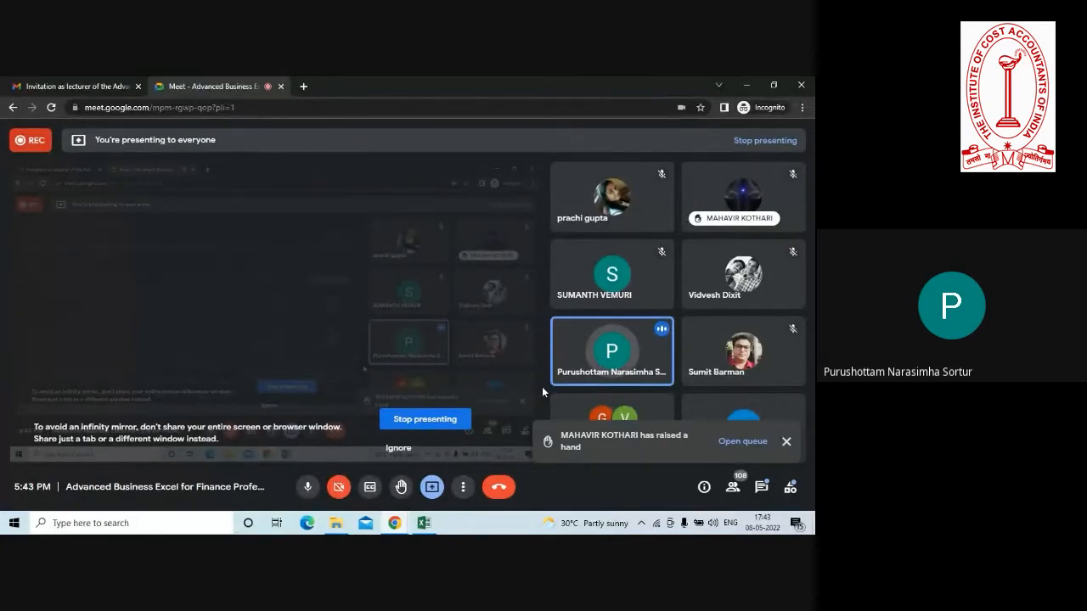
pyautogui.hotkey('alt', 'Tab')
pyautogui.click(552, 305)
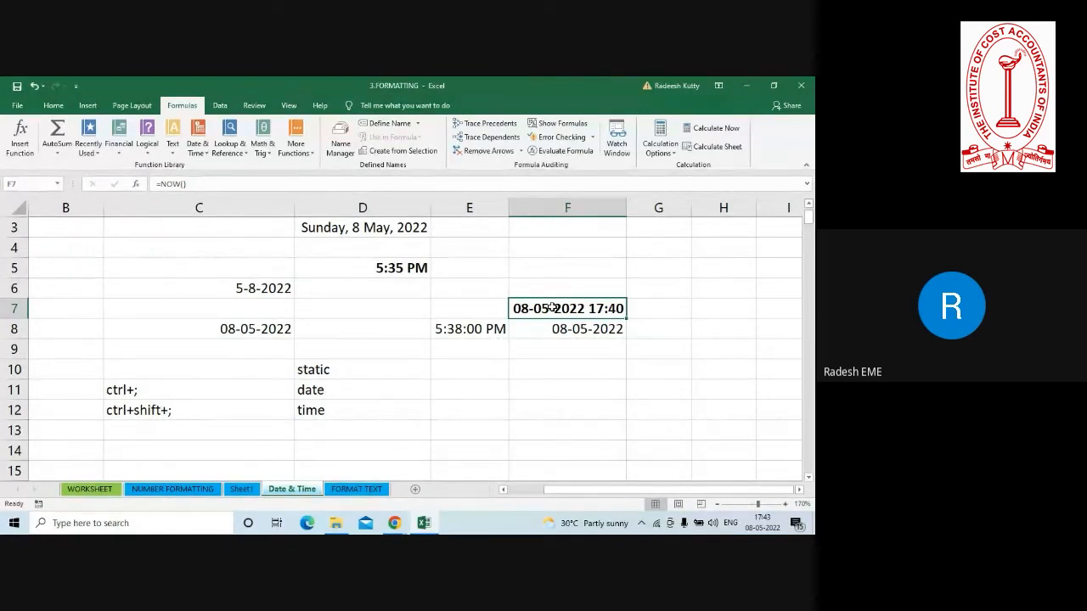
pyautogui.moveTo(761, 526)
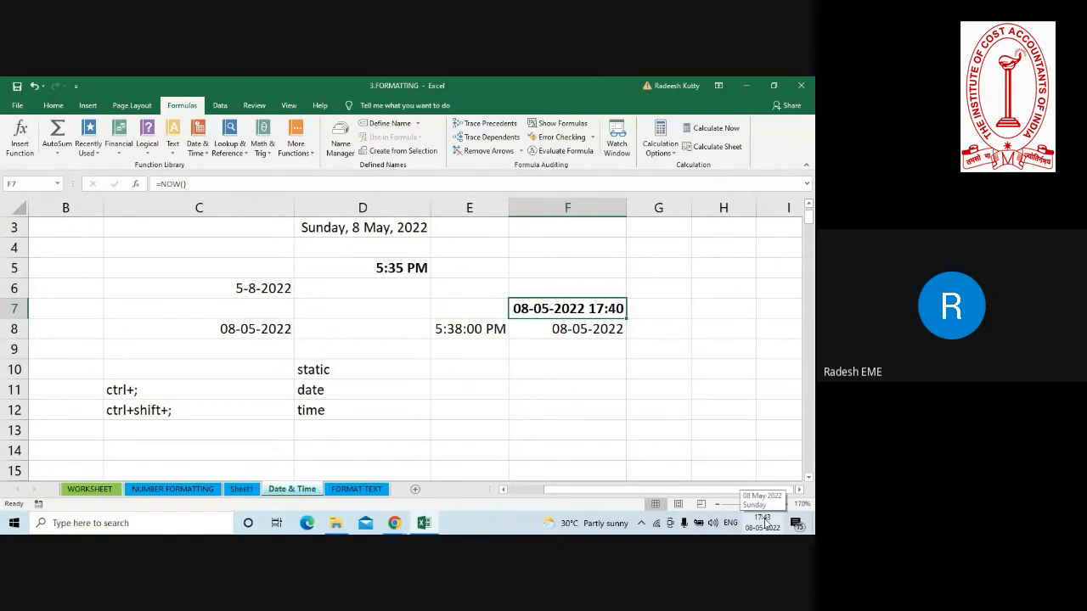
pyautogui.click(539, 389)
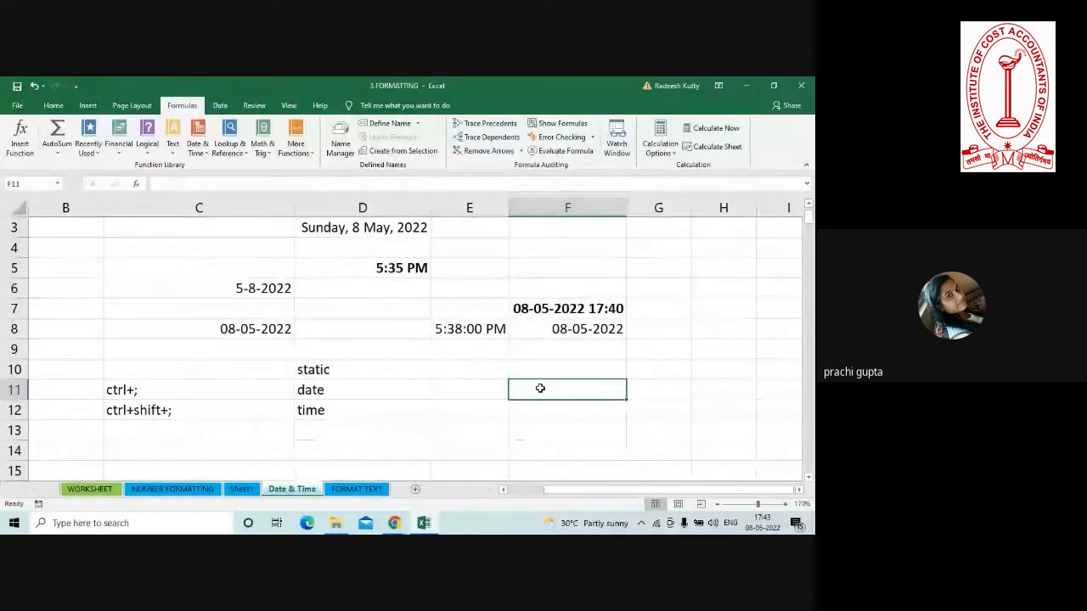
# Review the custom date and time number formats available for the NOW cell F7, and dismiss the format settings.
pyautogui.click(537, 306)
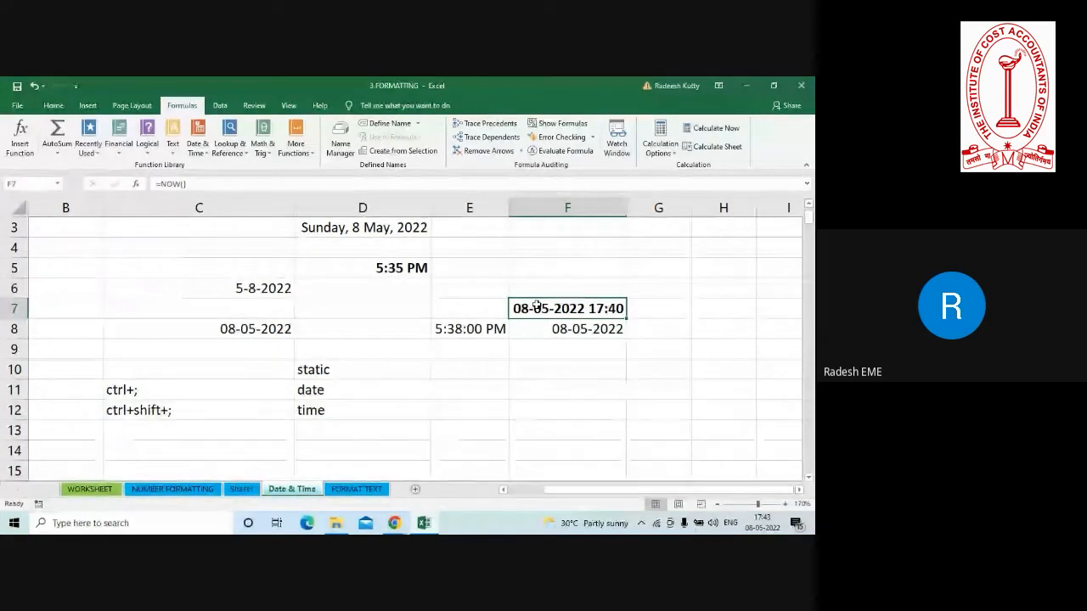
pyautogui.hotkey('ctrl', '1')
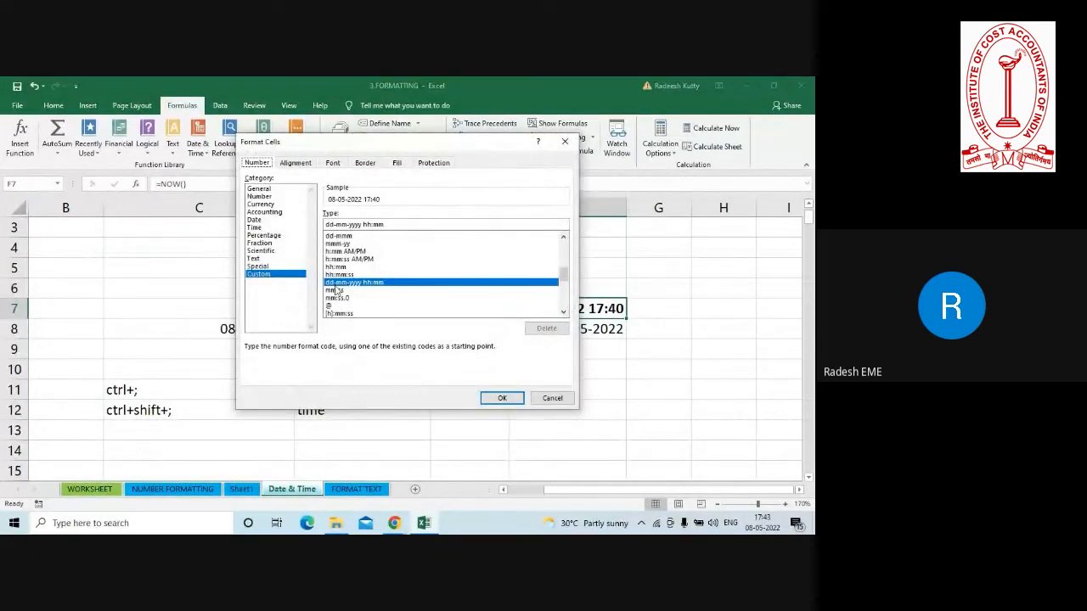
pyautogui.click(562, 313)
pyautogui.click(562, 313)
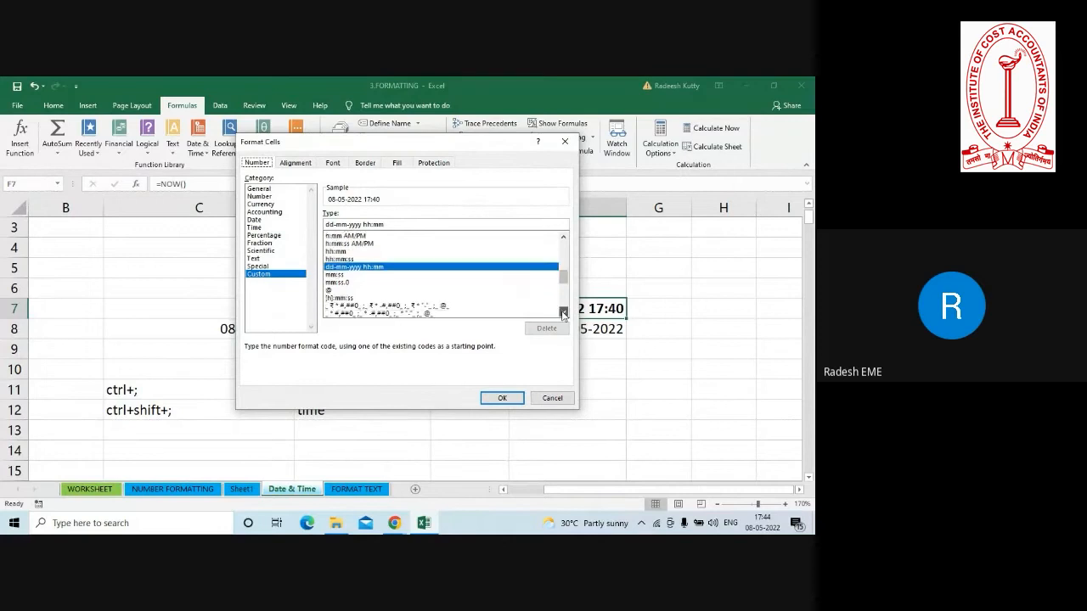
pyautogui.click(563, 313)
pyautogui.click(562, 313)
pyautogui.click(565, 247)
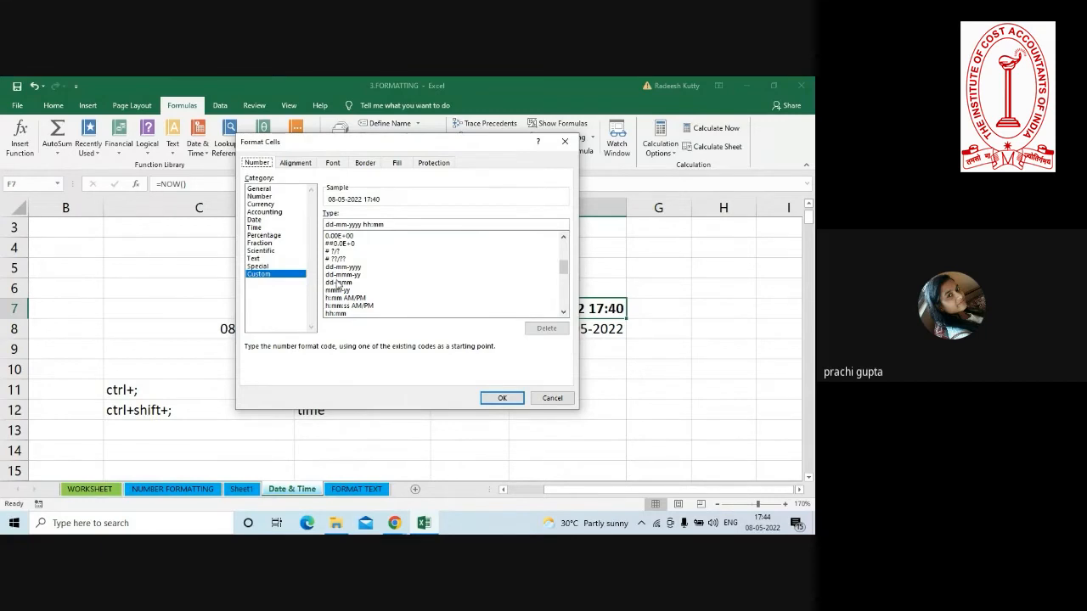
pyautogui.click(567, 399)
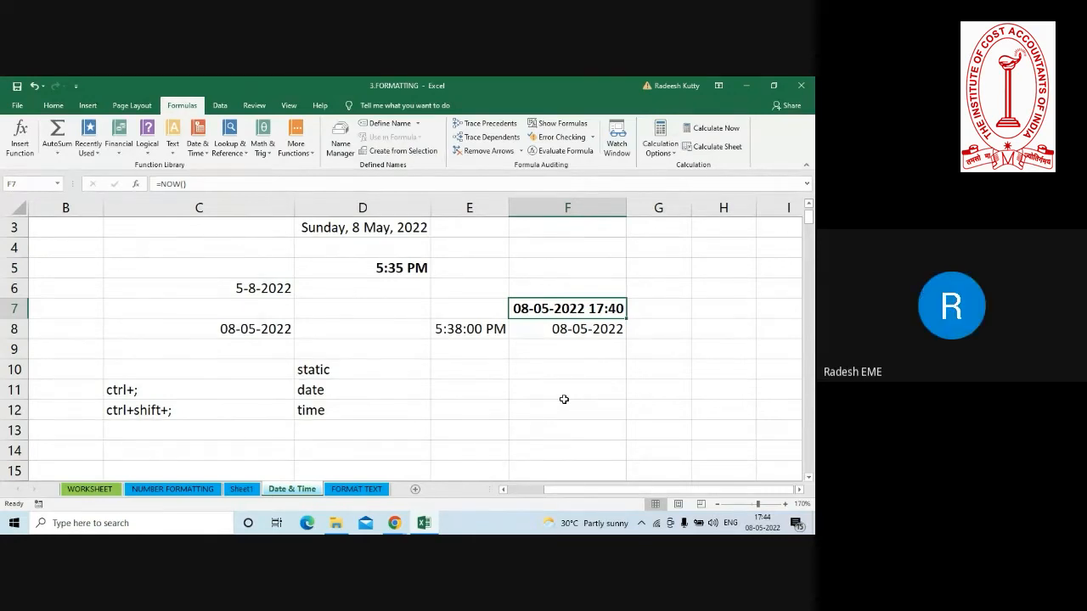
# Save and close the 3.FORMATTING workbook, and reopen it from the SESSION 1 folder to recalculate the NOW formula.
pyautogui.click(492, 371)
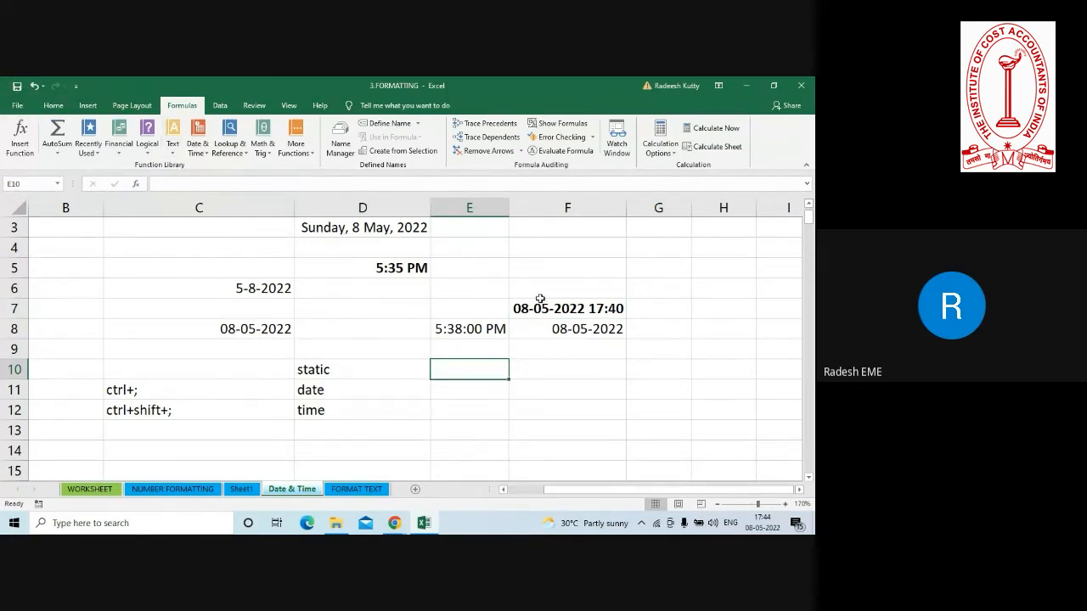
pyautogui.click(17, 87)
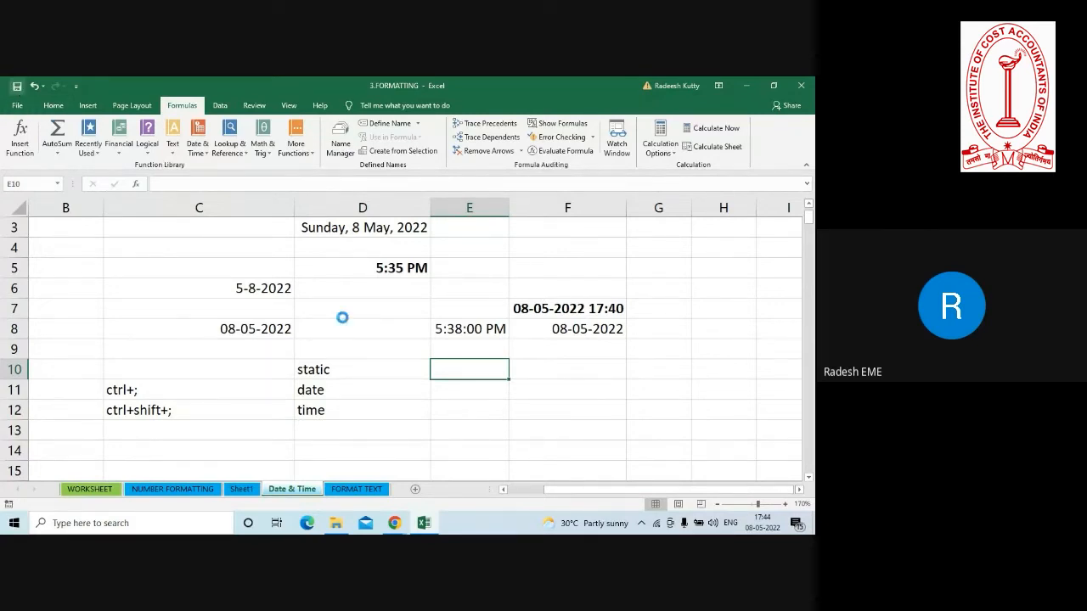
pyautogui.click(803, 86)
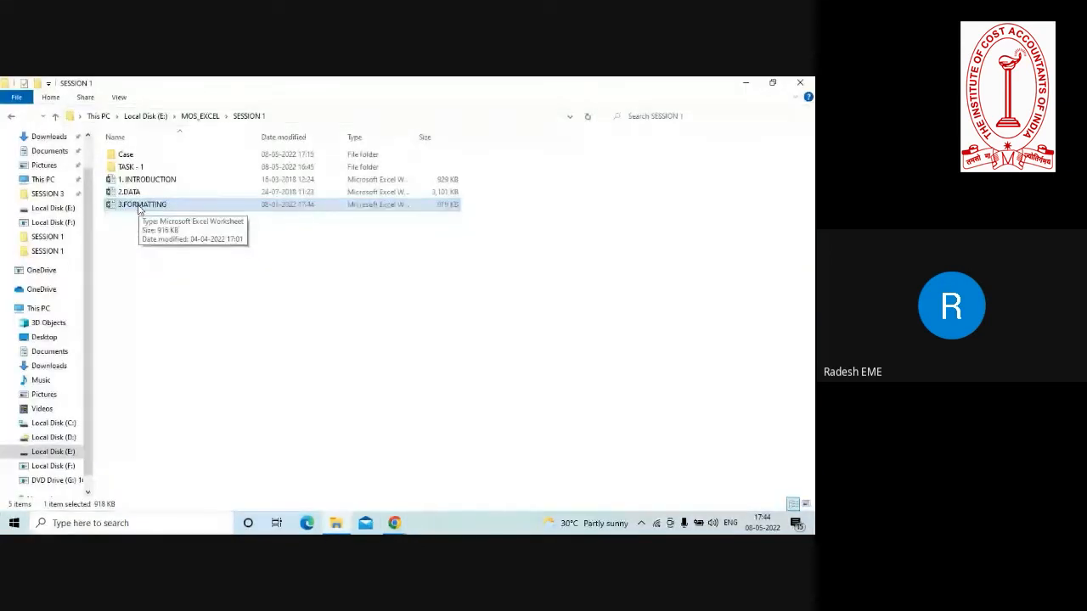
pyautogui.doubleClick(140, 206)
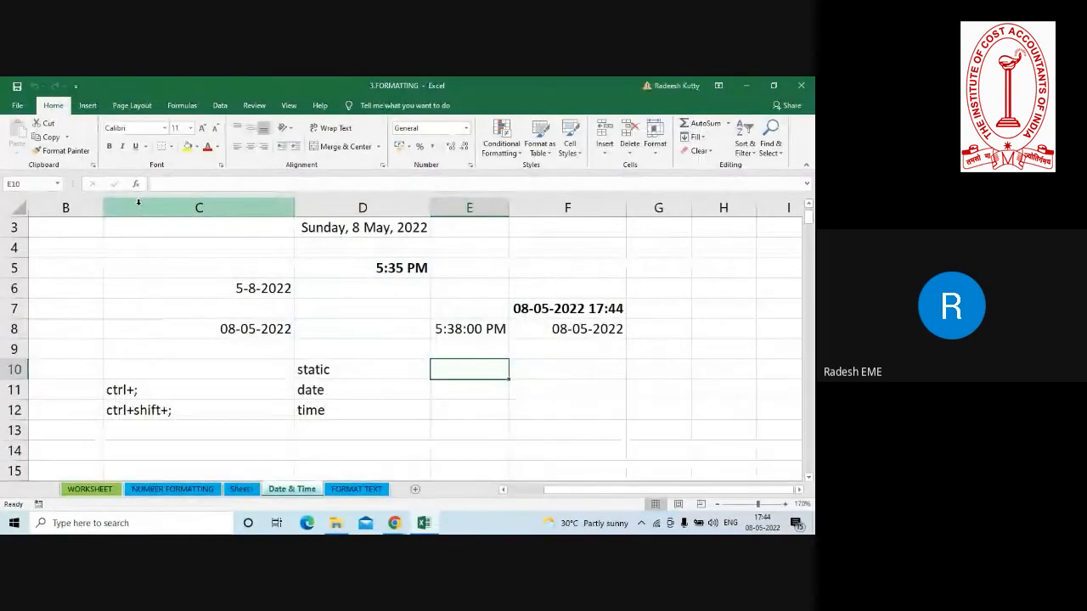
# Compare the static time in E8 with the recalculated NOW date and time in F7.
pyautogui.click(443, 329)
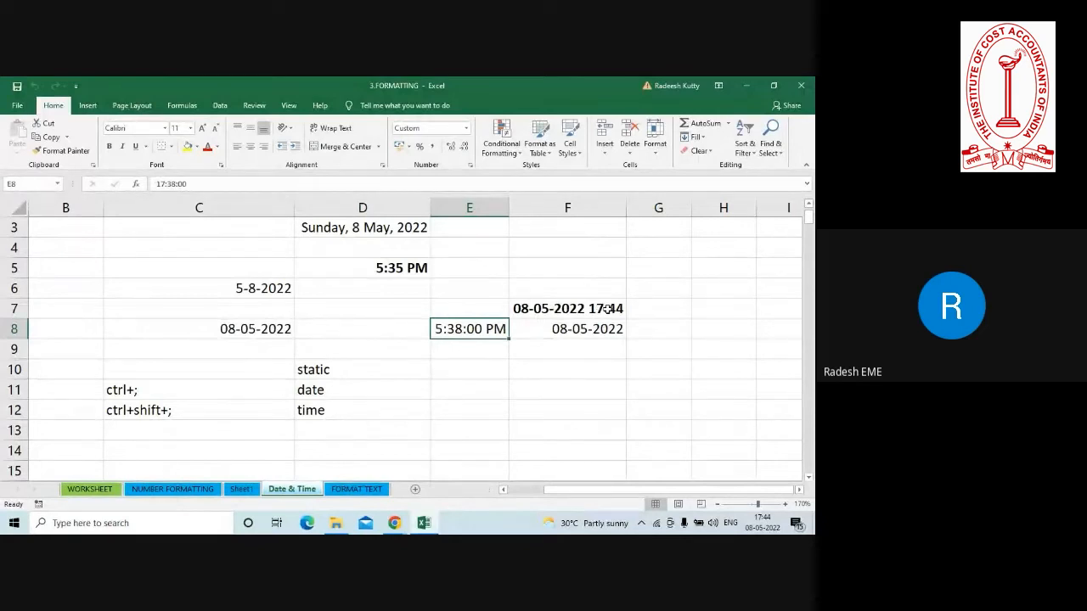
pyautogui.moveTo(607, 309); pyautogui.dragTo(597, 262)
pyautogui.click(597, 263)
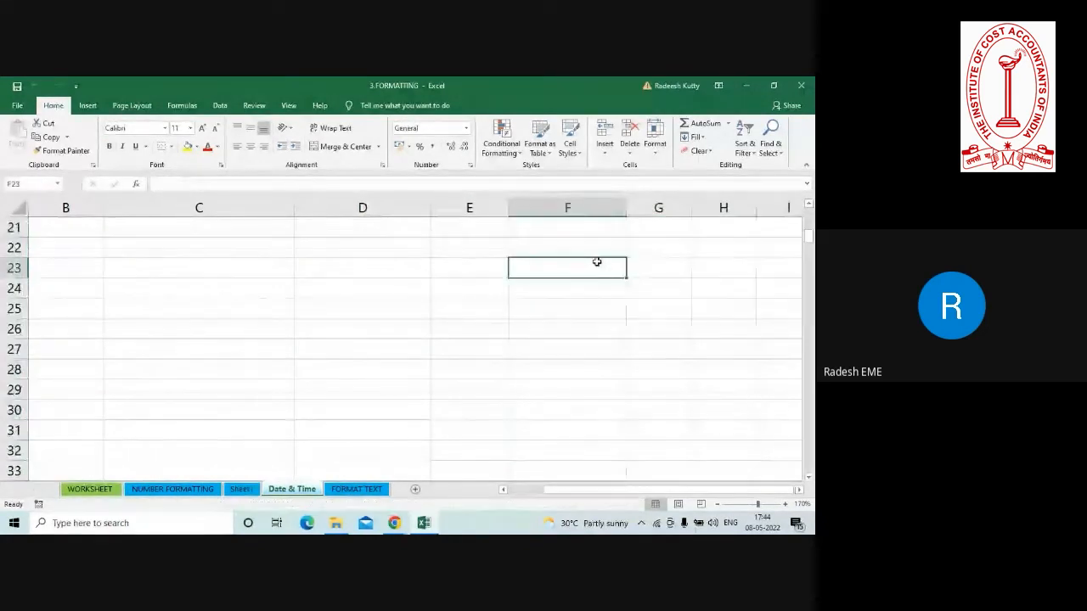
pyautogui.hotkey('ctrl', 'Up')
pyautogui.hotkey('ctrl', 'Up')
pyautogui.hotkey('ctrl', 'Up')
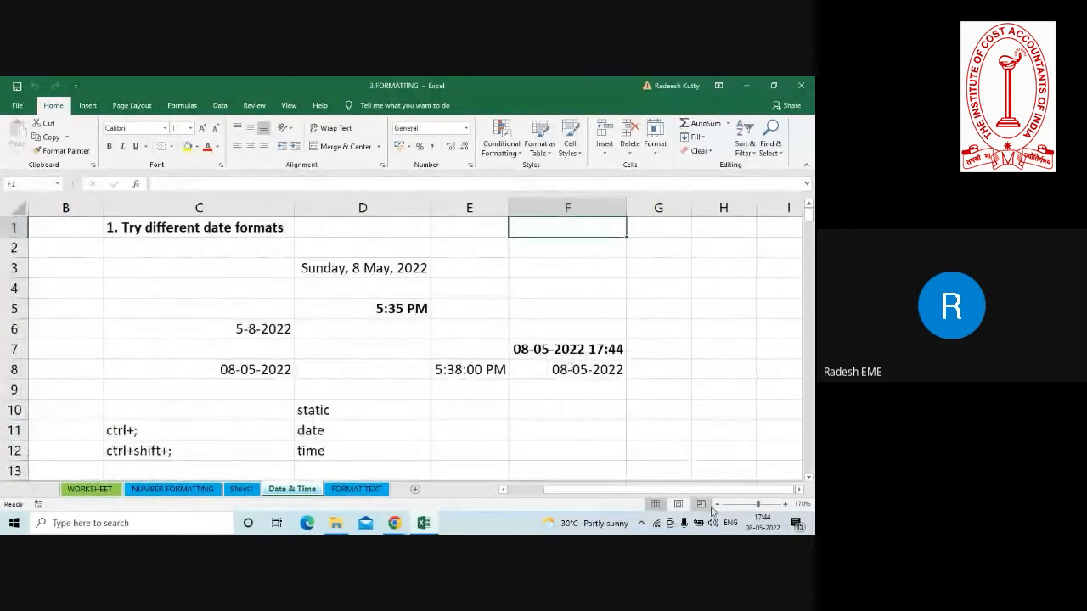
pyautogui.click(605, 355)
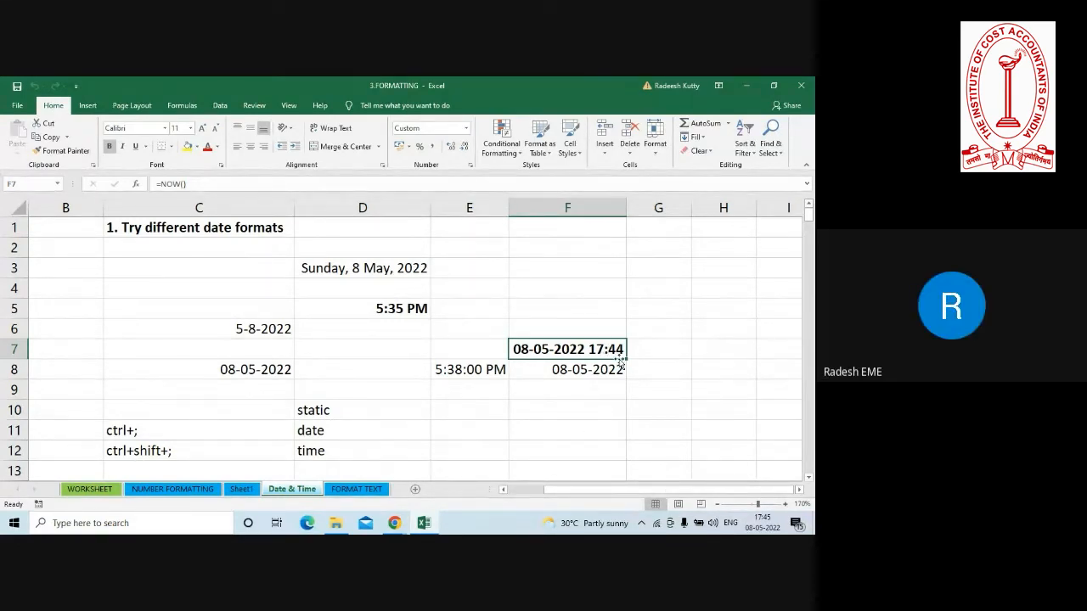
# Save and close the 3.FORMATTING workbook again, and reopen it from the SESSION 1 folder to refresh its date formulas.
pyautogui.click(801, 86)
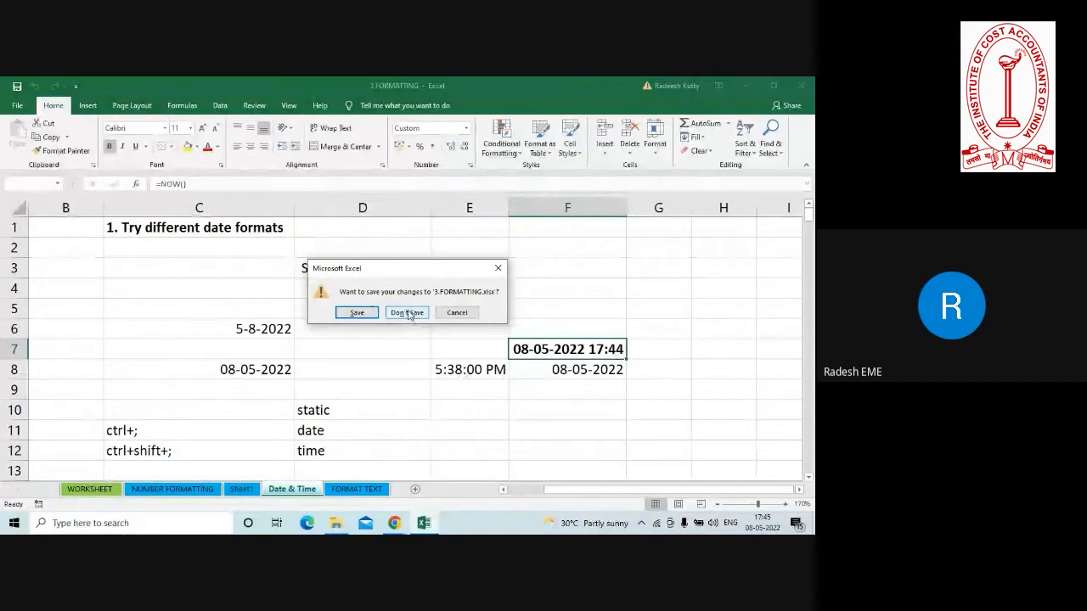
pyautogui.click(356, 313)
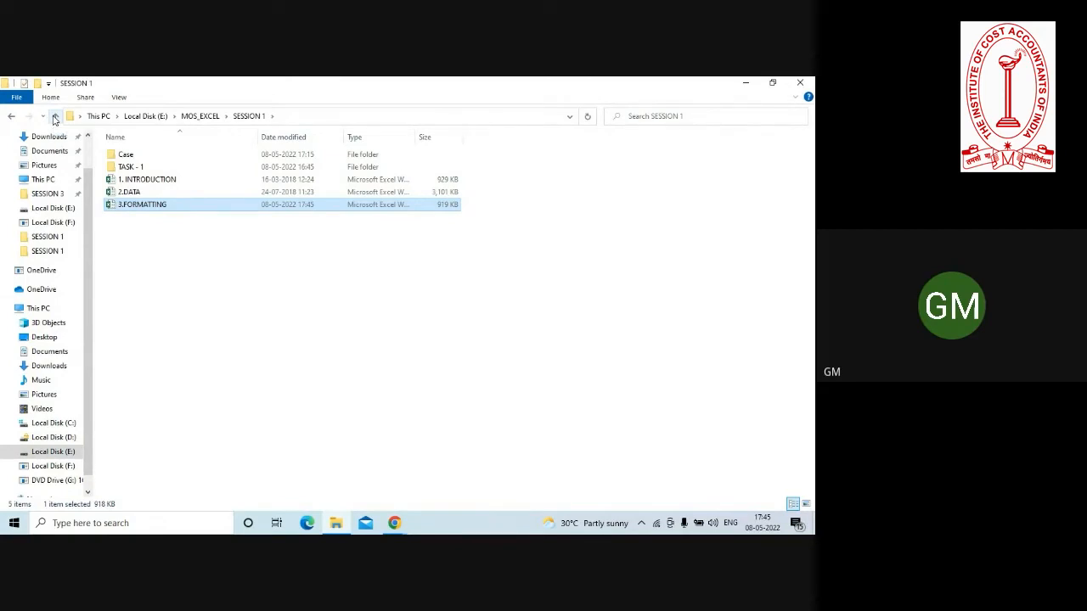
pyautogui.doubleClick(131, 205)
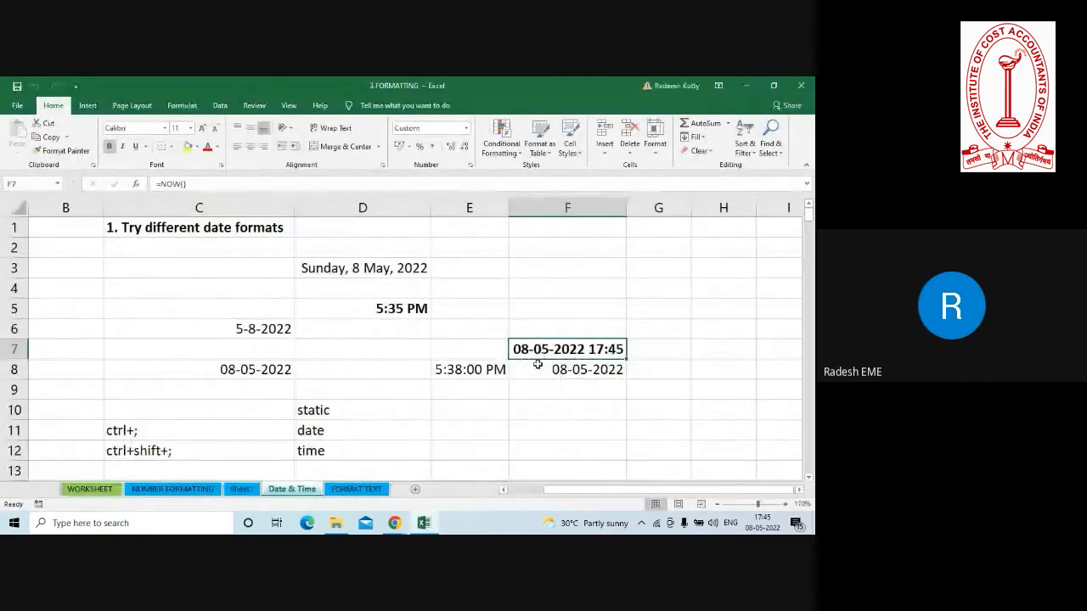
# Review the built-in Date formats available for the TODAY formula in F8, and dismiss the format settings without changes.
pyautogui.click(538, 369)
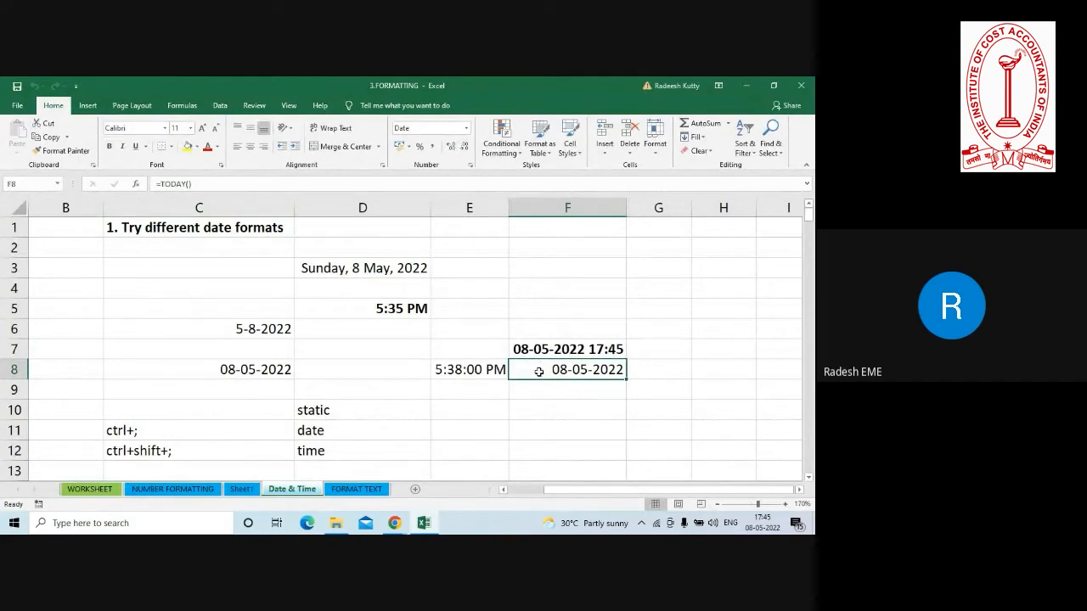
pyautogui.hotkey('ctrl', '1')
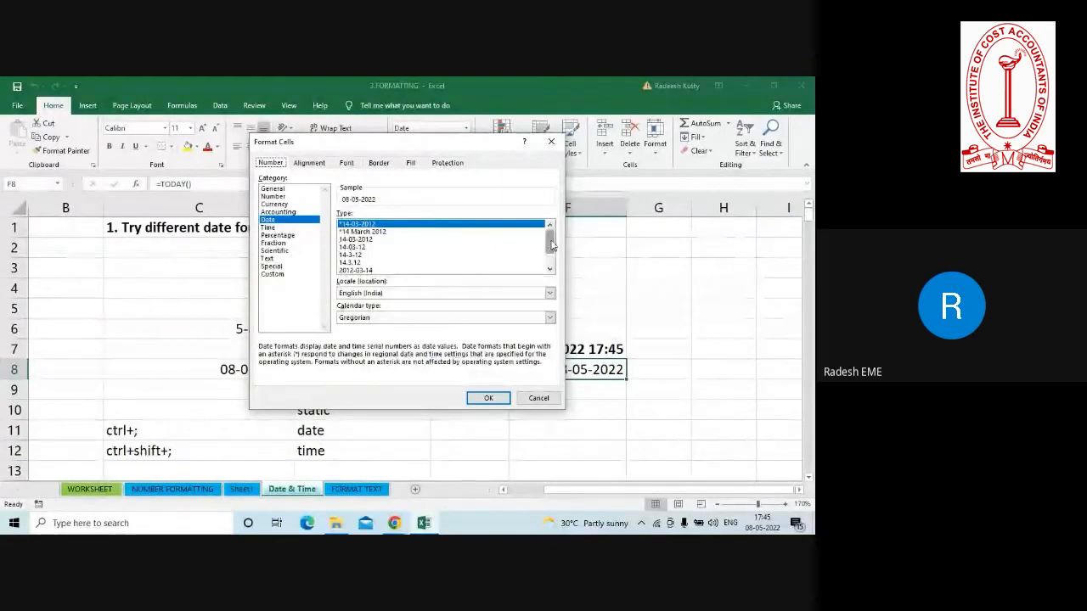
pyautogui.scroll(-1, 551, 245)
pyautogui.click(529, 402)
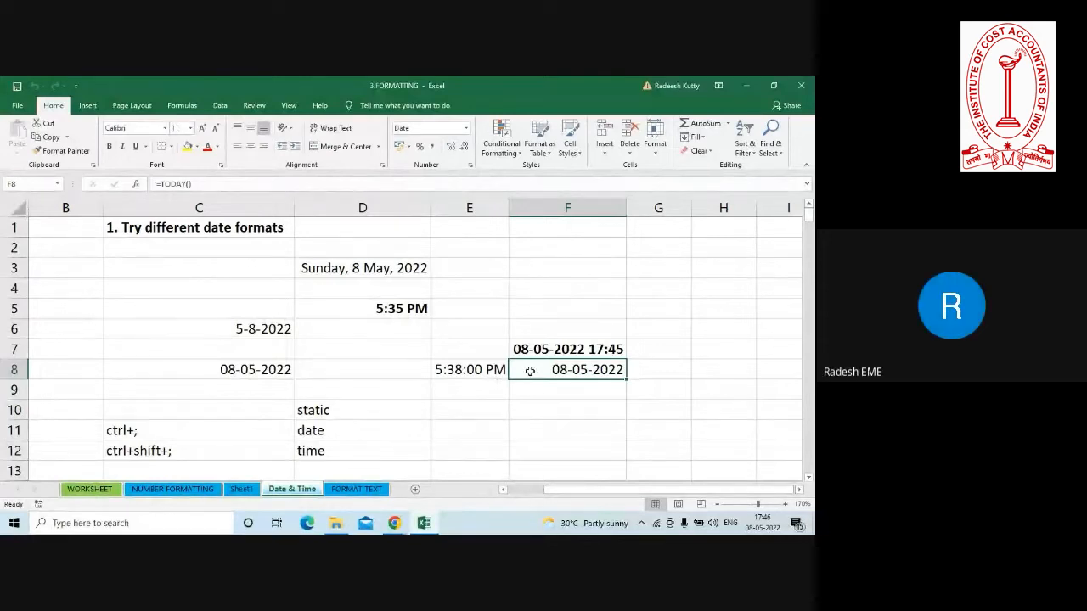
# Examine the custom date and time format codes offered for the TODAY formula in F8.
pyautogui.hotkey('ctrl', '1')
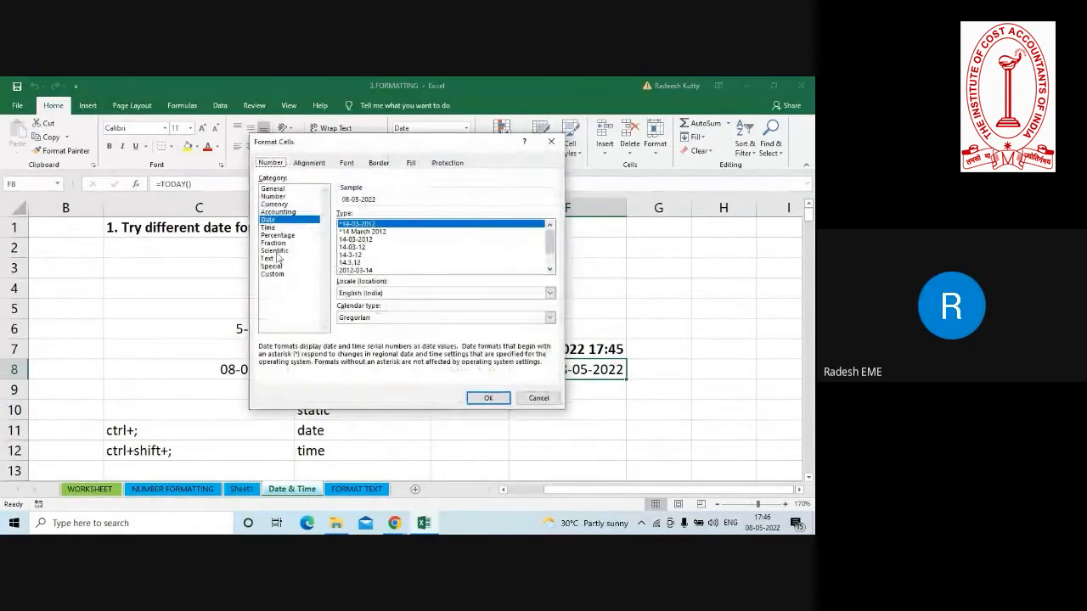
pyautogui.click(272, 275)
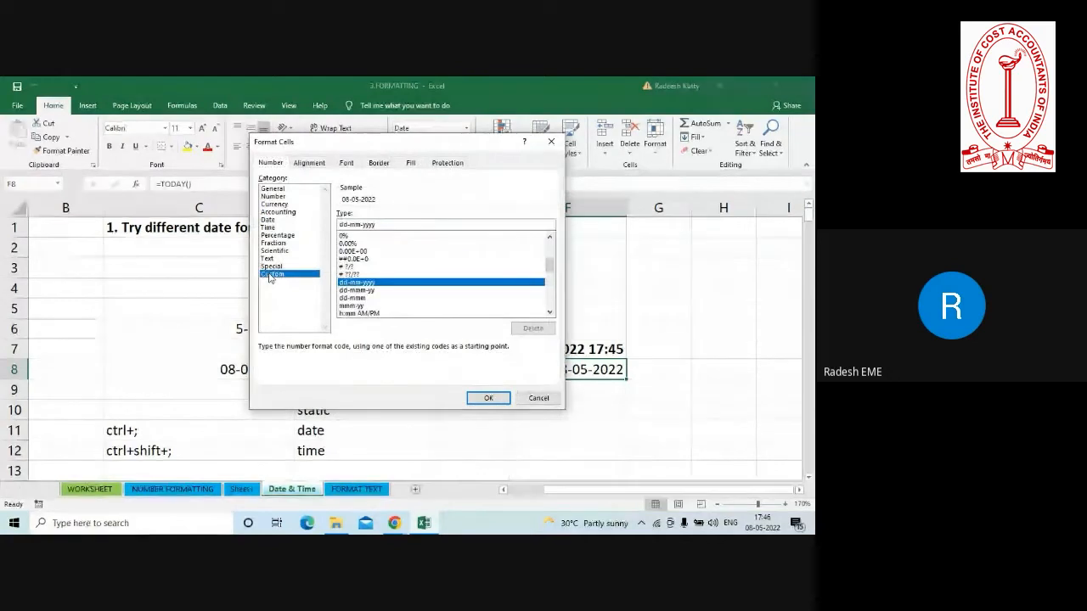
pyautogui.click(549, 313)
pyautogui.click(550, 312)
pyautogui.click(549, 312)
pyautogui.click(549, 312)
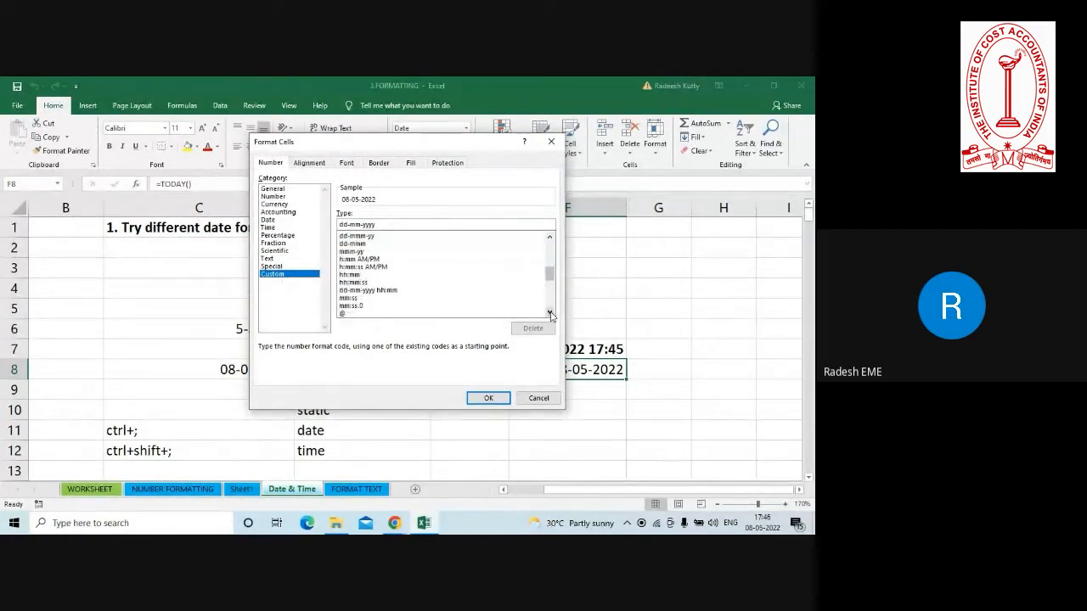
pyautogui.click(549, 312)
pyautogui.click(549, 312)
pyautogui.click(549, 313)
pyautogui.click(549, 312)
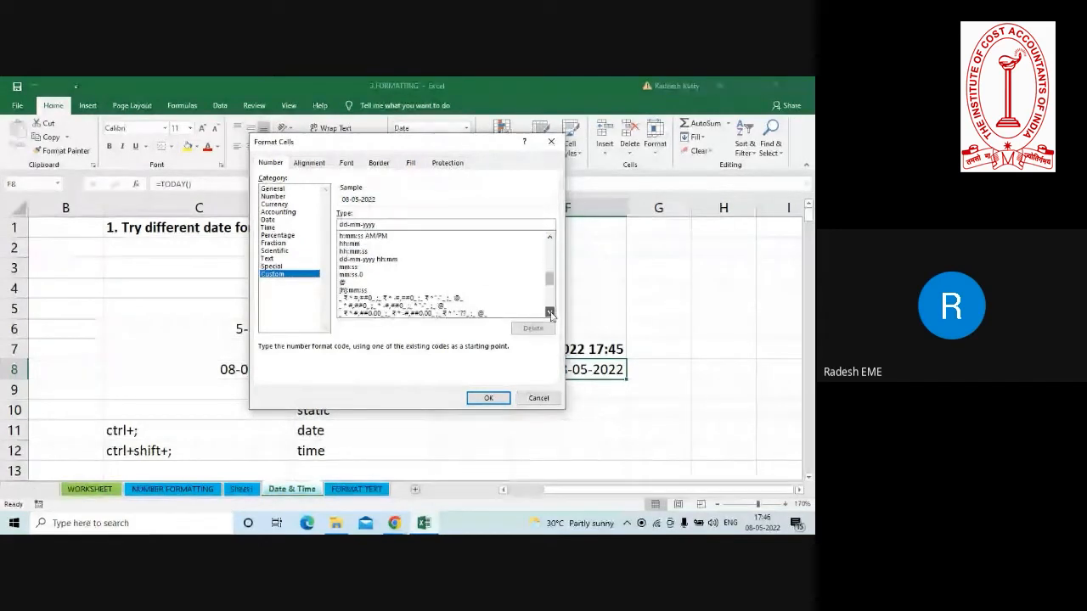
pyautogui.click(549, 238)
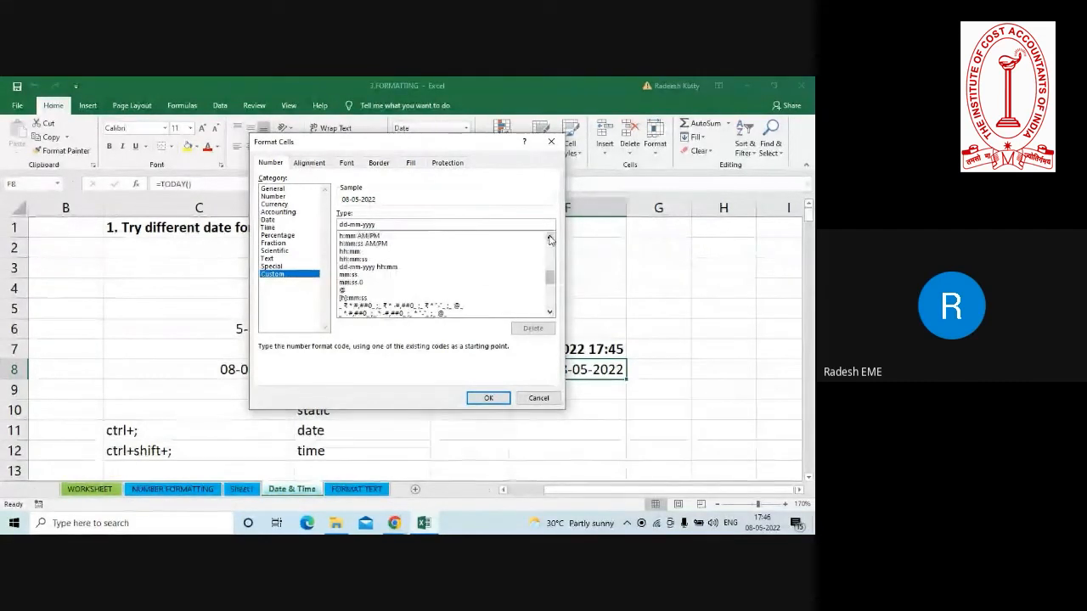
pyautogui.click(549, 238)
pyautogui.click(548, 237)
pyautogui.click(548, 237)
pyautogui.click(549, 238)
pyautogui.click(549, 238)
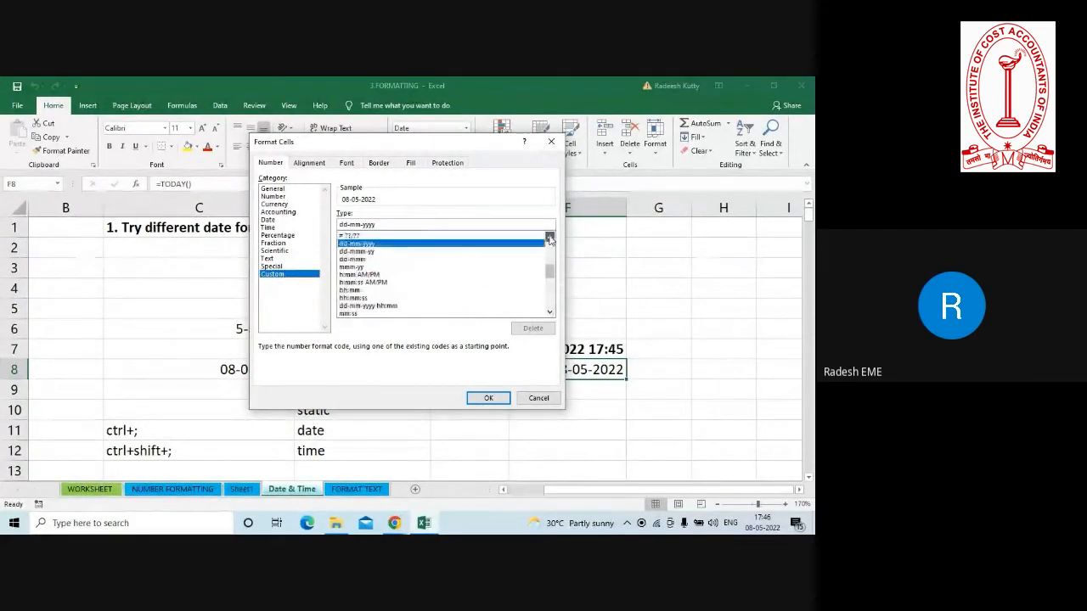
pyautogui.click(548, 238)
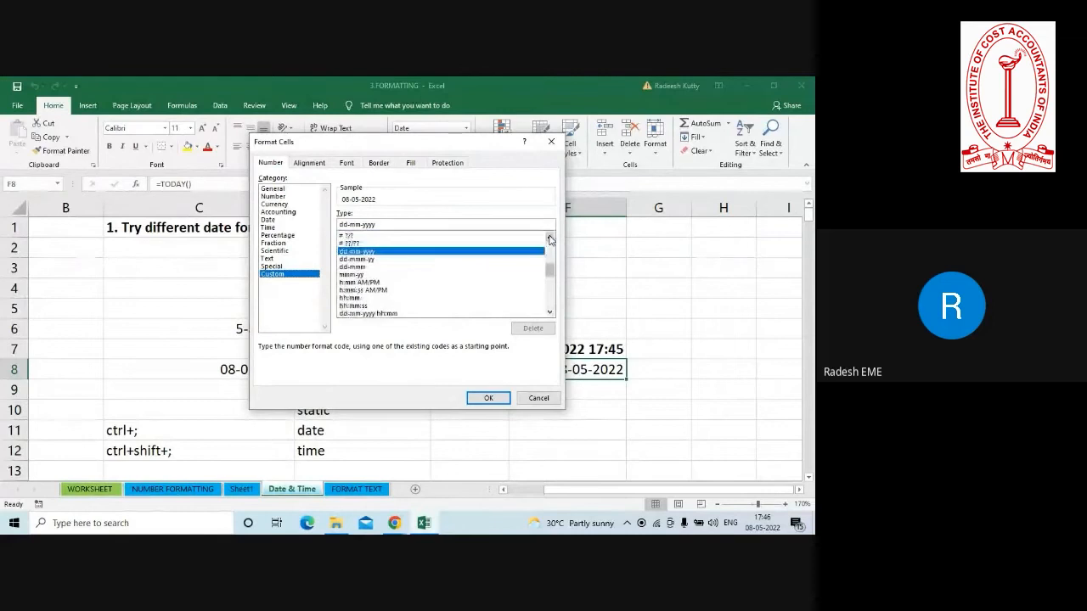
# Replace the custom format code of F8 with yyy-mm-dd and apply it.
pyautogui.click(387, 226)
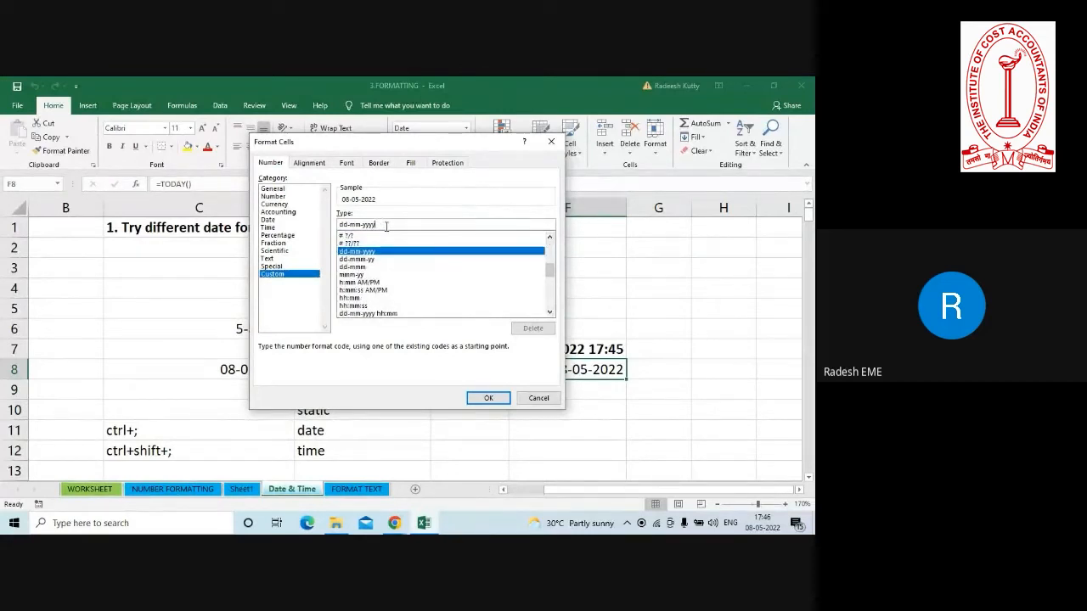
pyautogui.press('BackSpace')
pyautogui.press('BackSpace')
pyautogui.press('BackSpace')
pyautogui.press('BackSpace')
pyautogui.press('BackSpace')
pyautogui.press('BackSpace')
pyautogui.press('BackSpace')
pyautogui.press('BackSpace')
pyautogui.press('BackSpace')
pyautogui.press('BackSpace')
pyautogui.write('y')
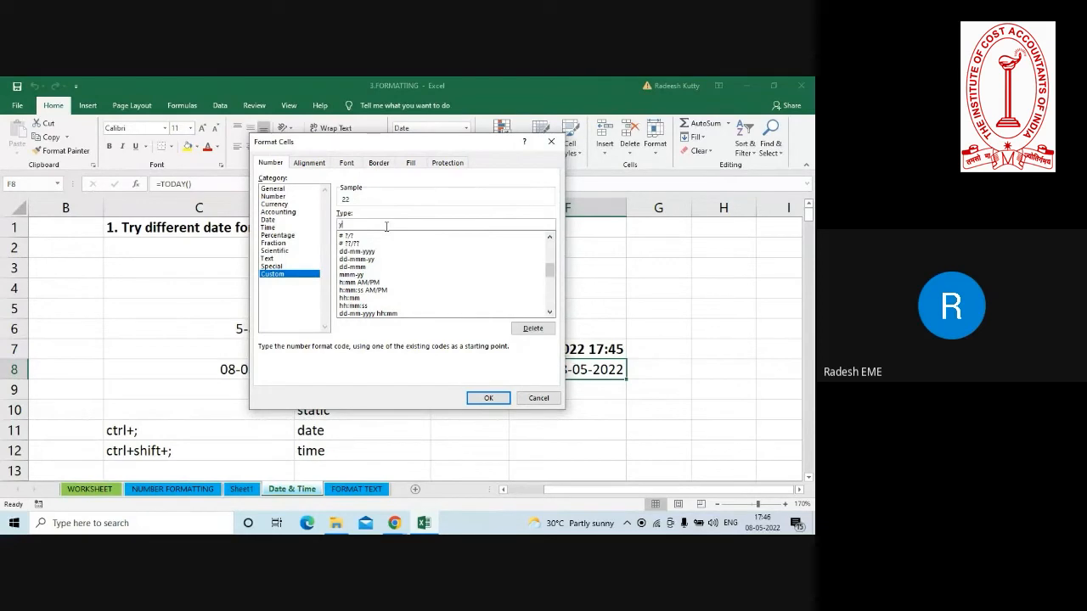
pyautogui.write('yy')
pyautogui.press('BackSpace')
pyautogui.press('BackSpace')
pyautogui.press('BackSpace')
pyautogui.write('yy')
pyautogui.write('y-m')
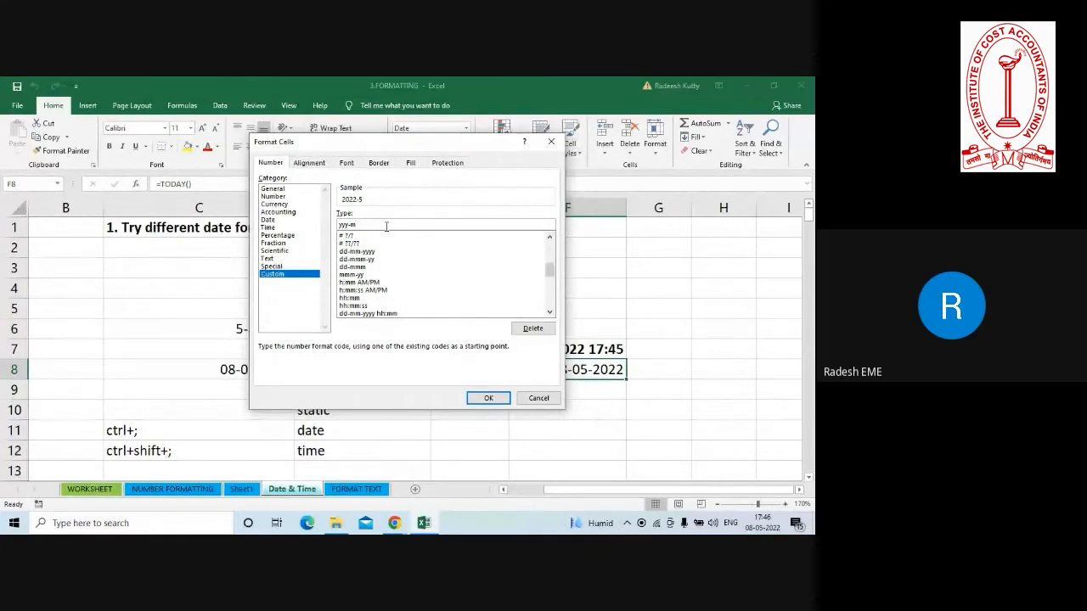
pyautogui.write('m-dd')
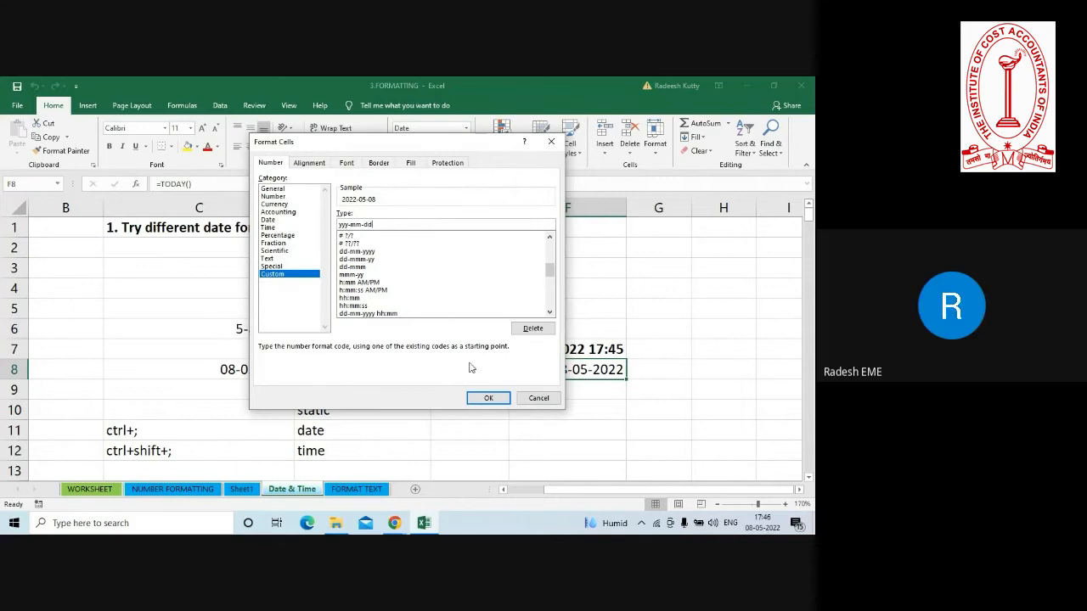
pyautogui.click(488, 398)
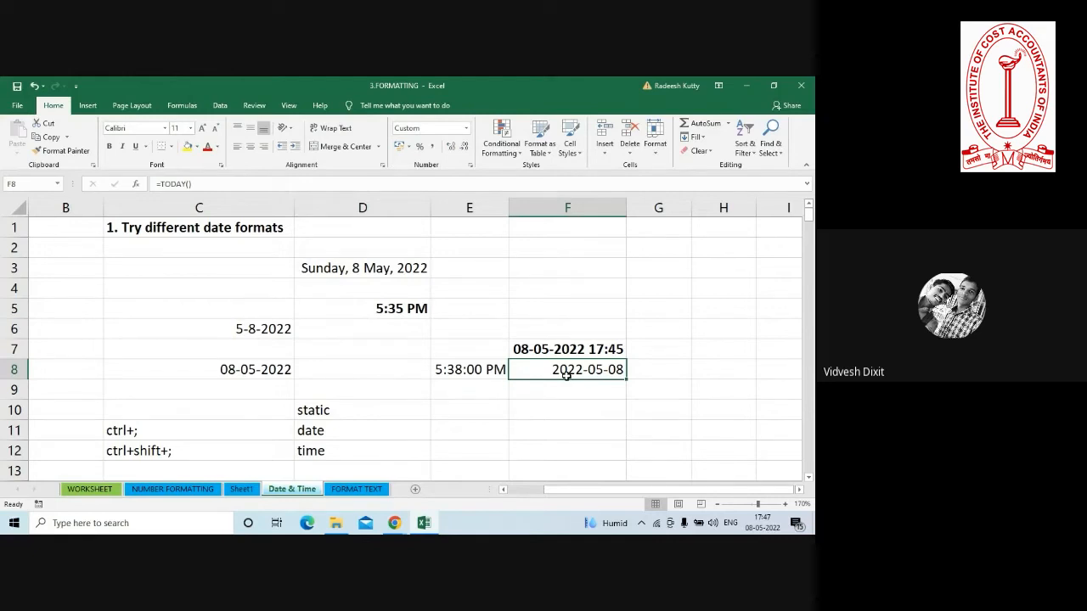
# Clear the custom format code of F8, rebuild it as yyyy-mm-dd one part at a time, and apply it.
pyautogui.hotkey('ctrl', '1')
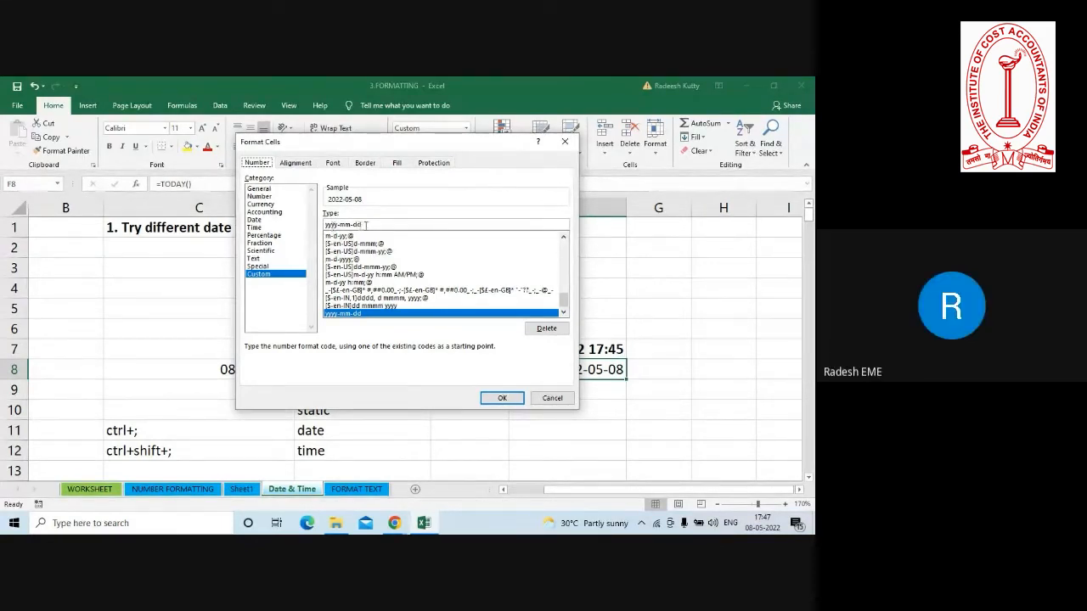
pyautogui.click(366, 225)
pyautogui.press('BackSpace')
pyautogui.press('BackSpace')
pyautogui.press('BackSpace')
pyautogui.press('BackSpace')
pyautogui.press('BackSpace')
pyautogui.press('BackSpace')
pyautogui.press('BackSpace')
pyautogui.press('BackSpace')
pyautogui.press('BackSpace')
pyautogui.press('BackSpace')
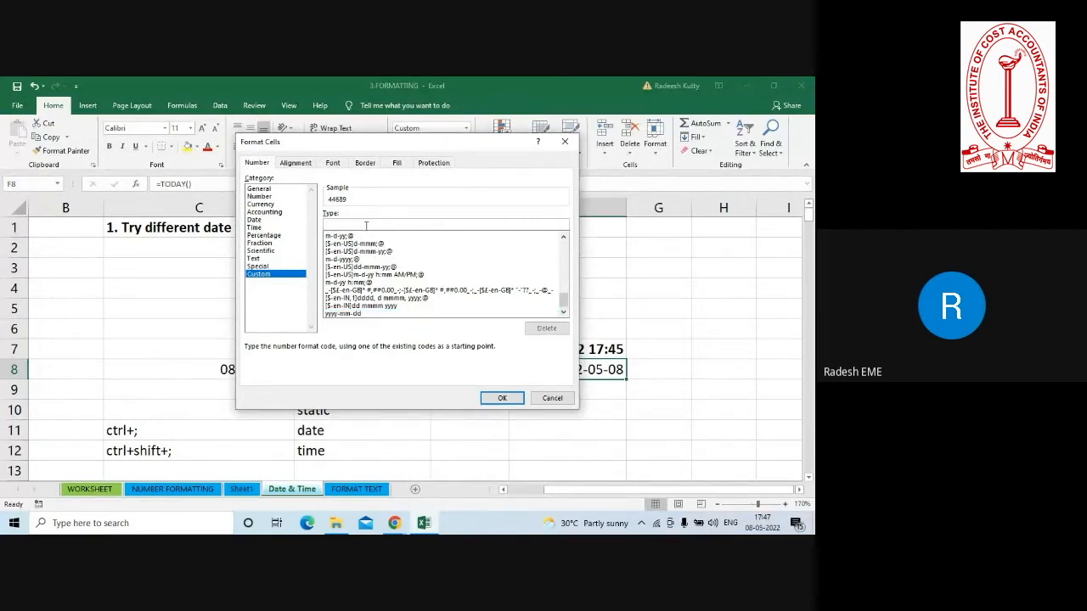
pyautogui.write('y')
pyautogui.write('y')
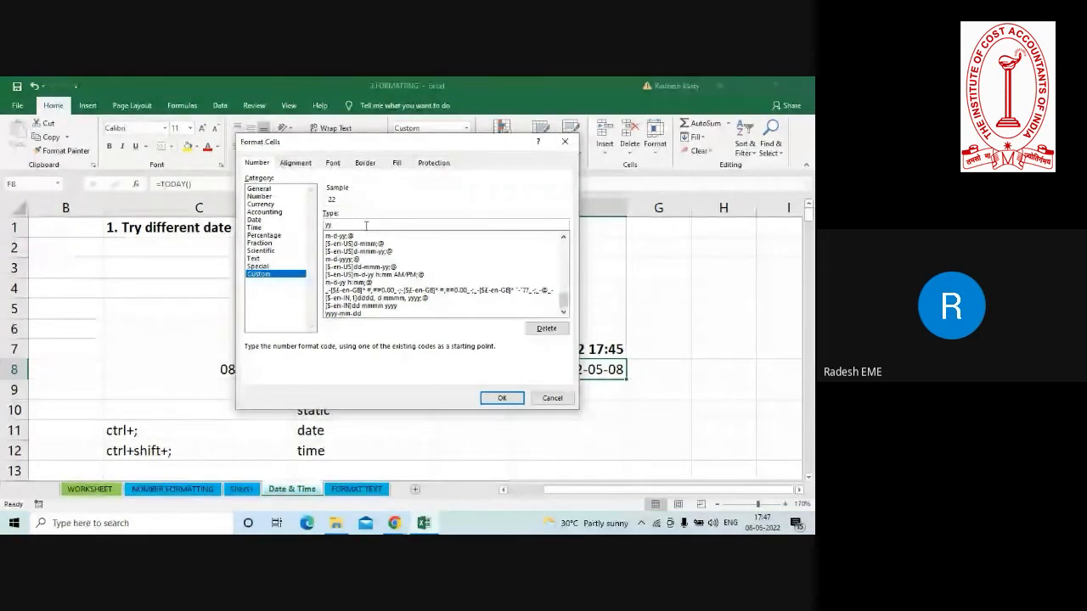
pyautogui.write('yy')
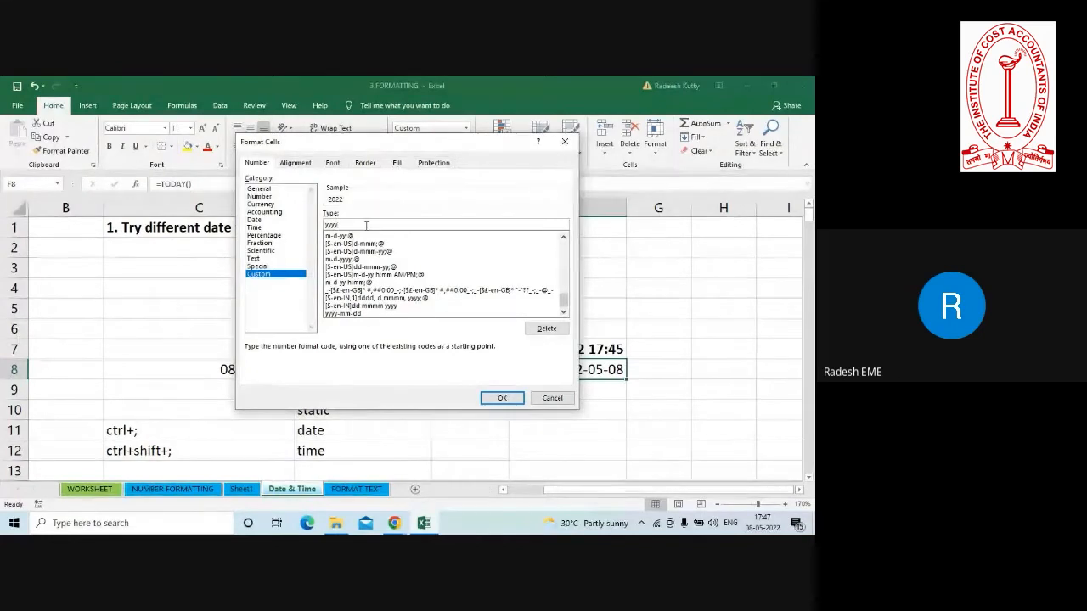
pyautogui.write('-')
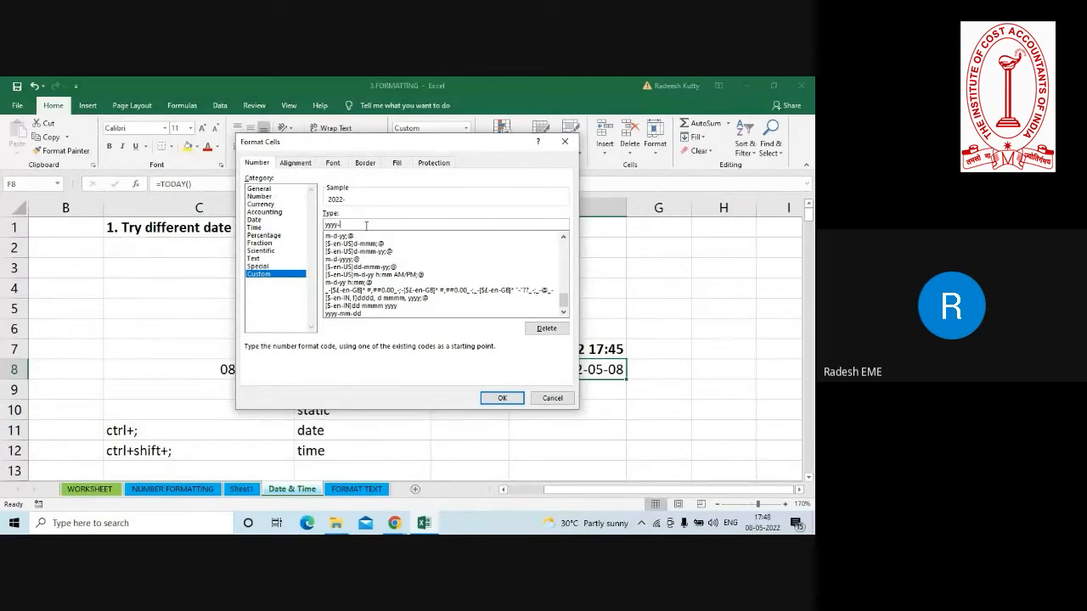
pyautogui.write('m')
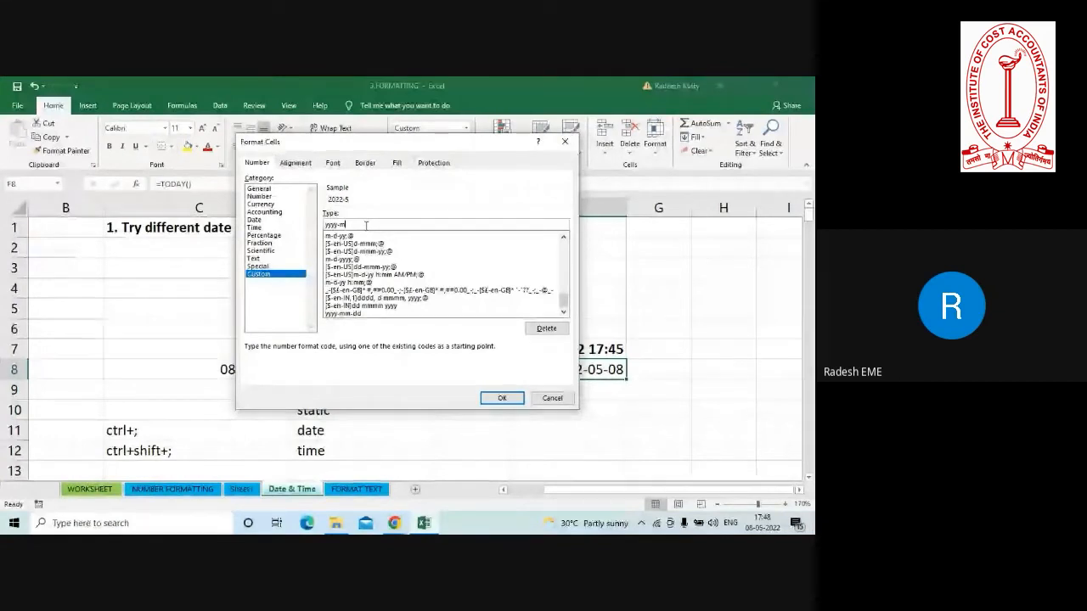
pyautogui.write('m')
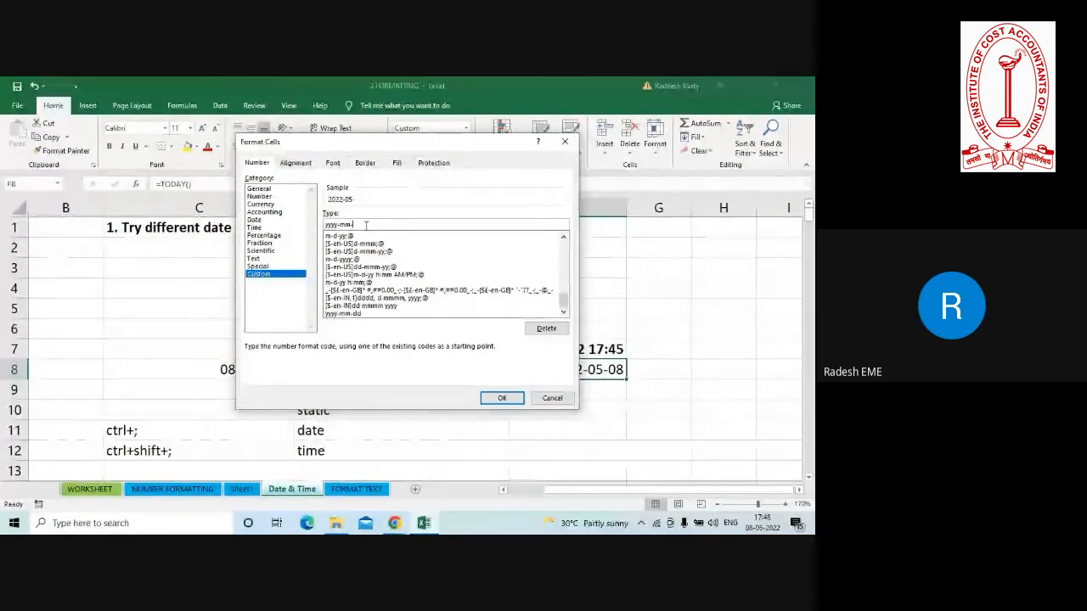
pyautogui.write('-dd')
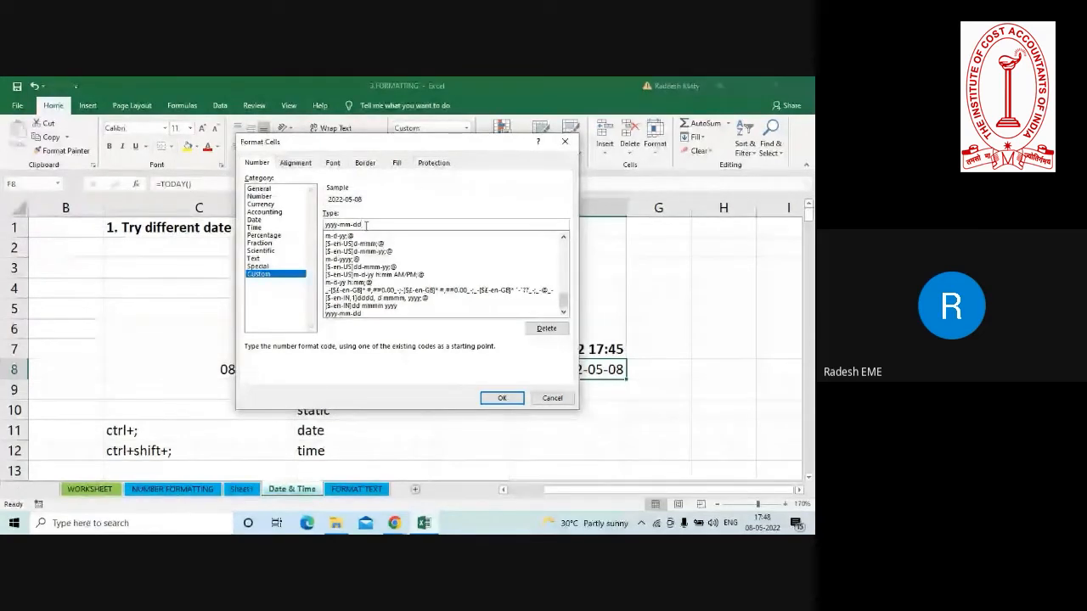
pyautogui.click(501, 397)
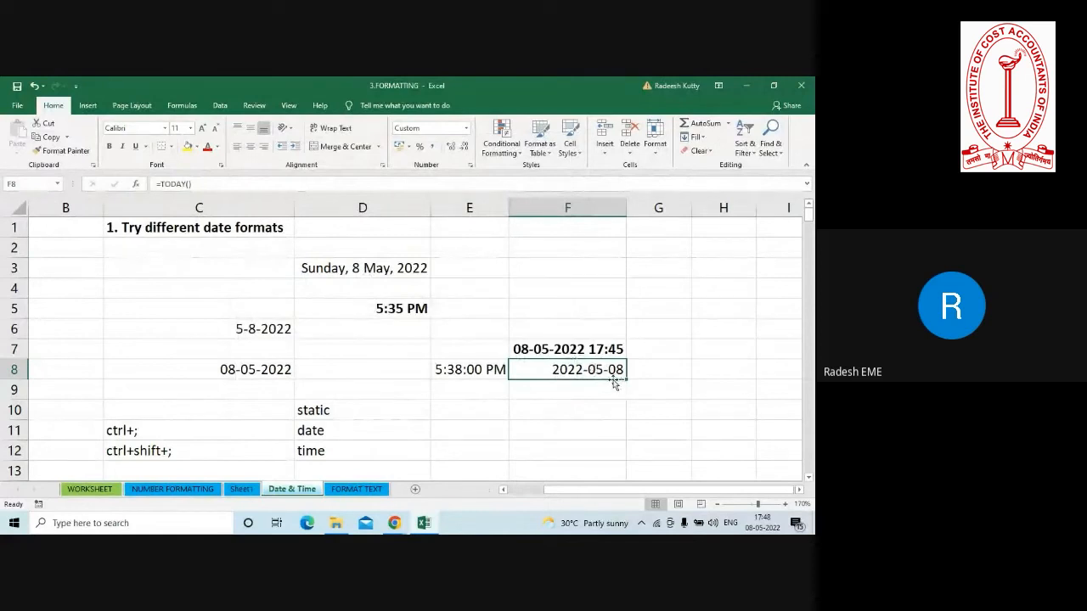
pyautogui.click(498, 393)
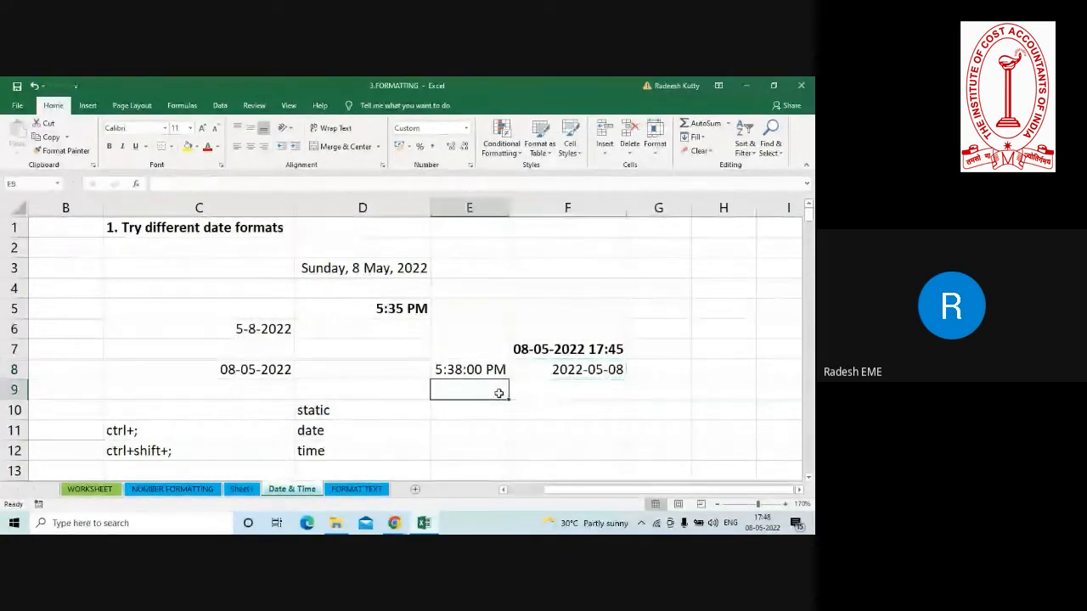
pyautogui.click(425, 411)
pyautogui.click(337, 449)
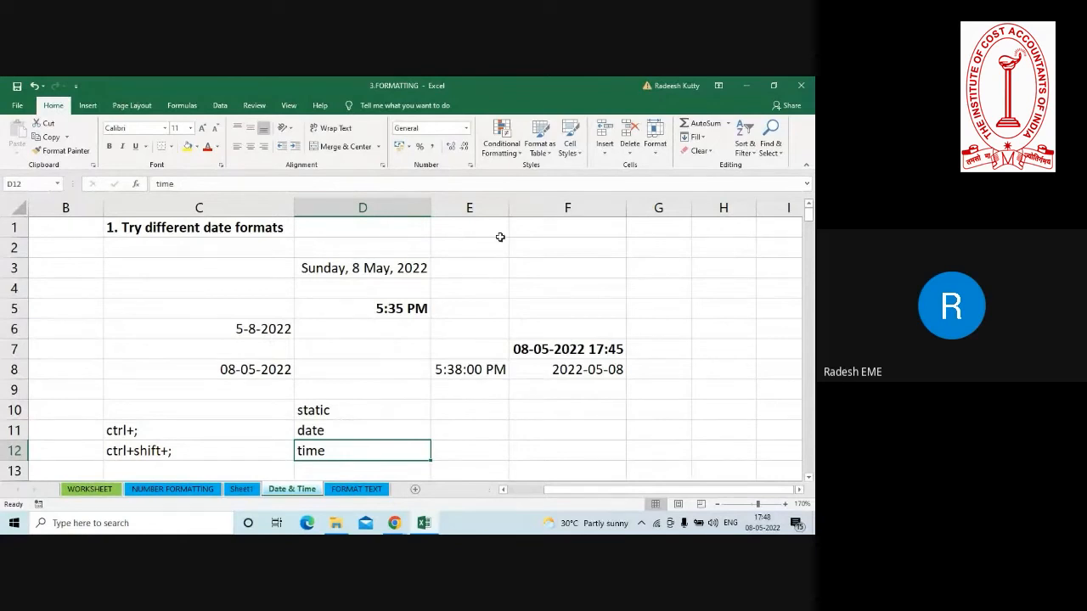
# Enter the sample numbers 23.45 in F1 and -56 in F2, and select F1.
pyautogui.click(551, 231)
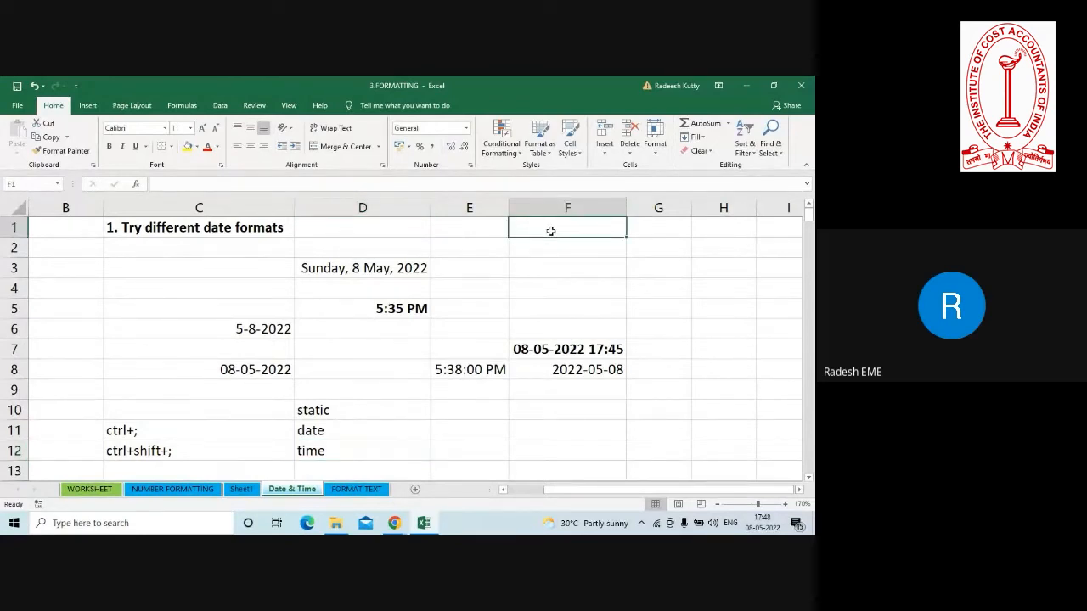
pyautogui.write('23.45')
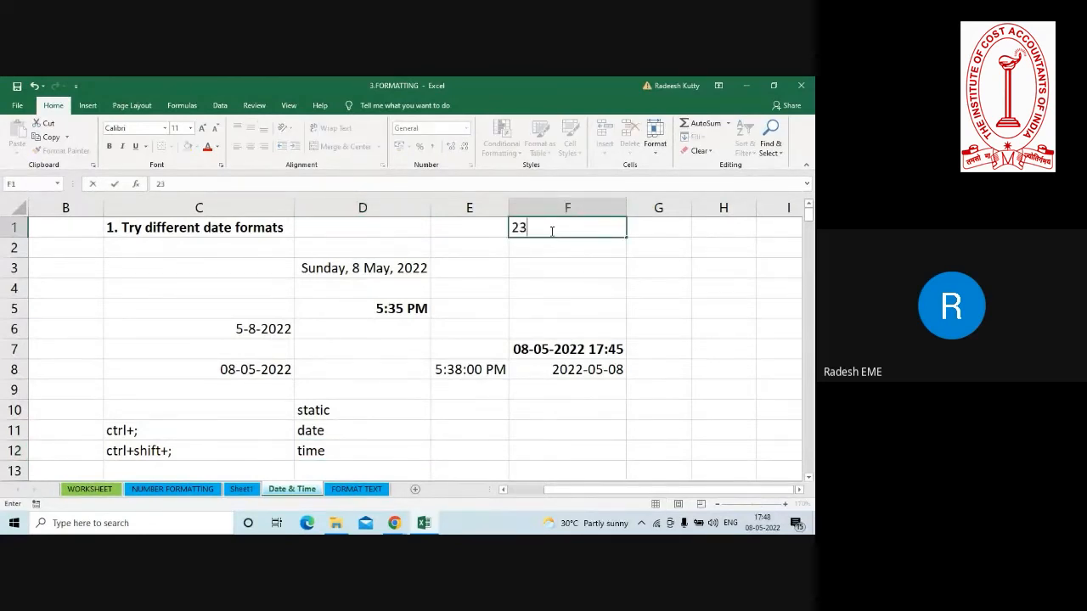
pyautogui.press('Return')
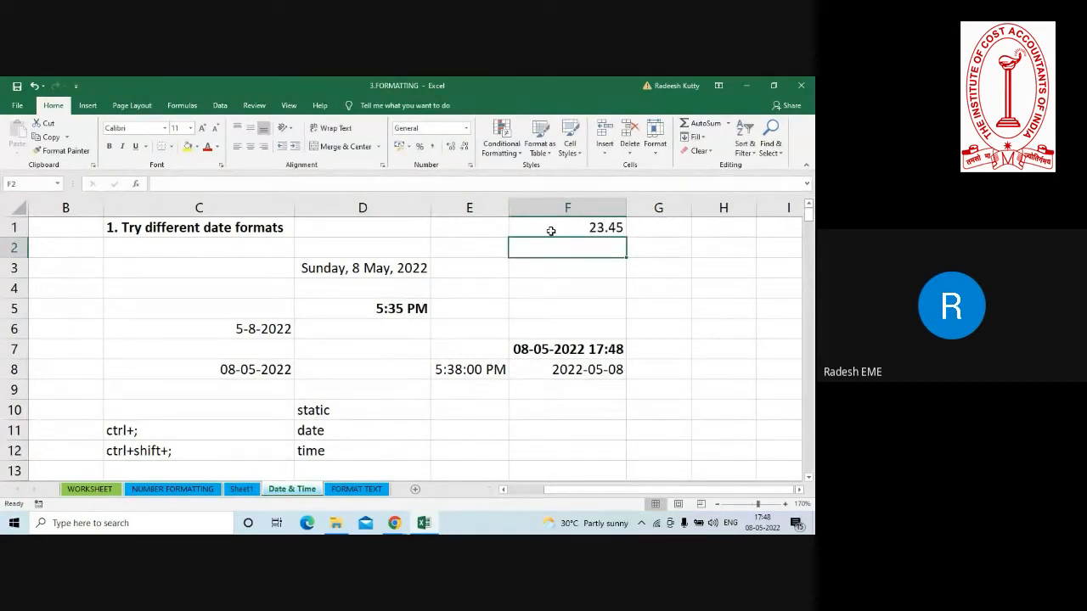
pyautogui.write('456')
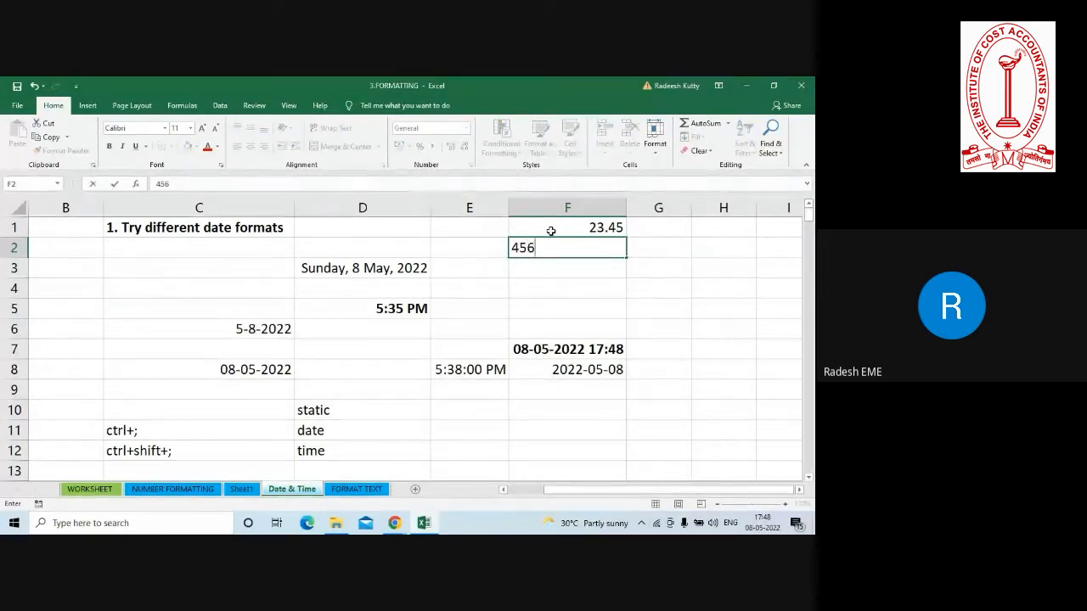
pyautogui.press('Return')
pyautogui.press('Up')
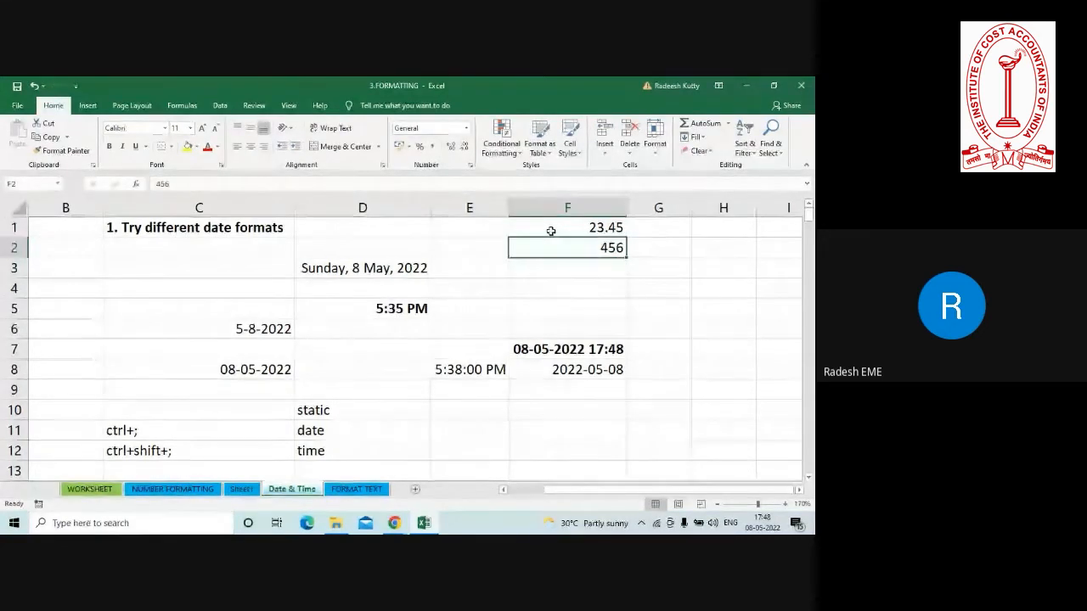
pyautogui.write('-56')
pyautogui.press('Return')
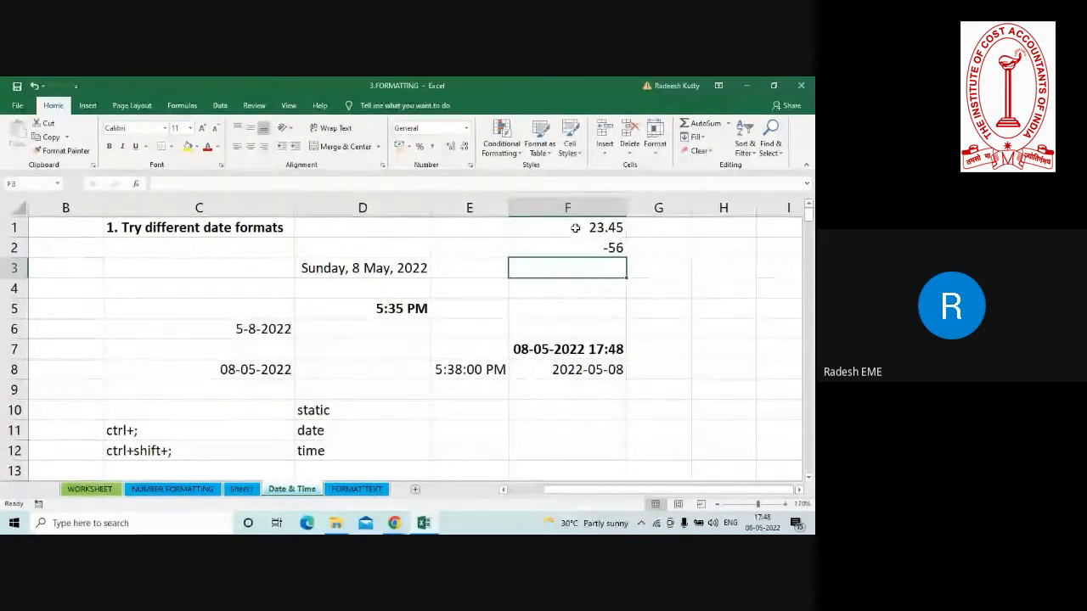
pyautogui.click(584, 228)
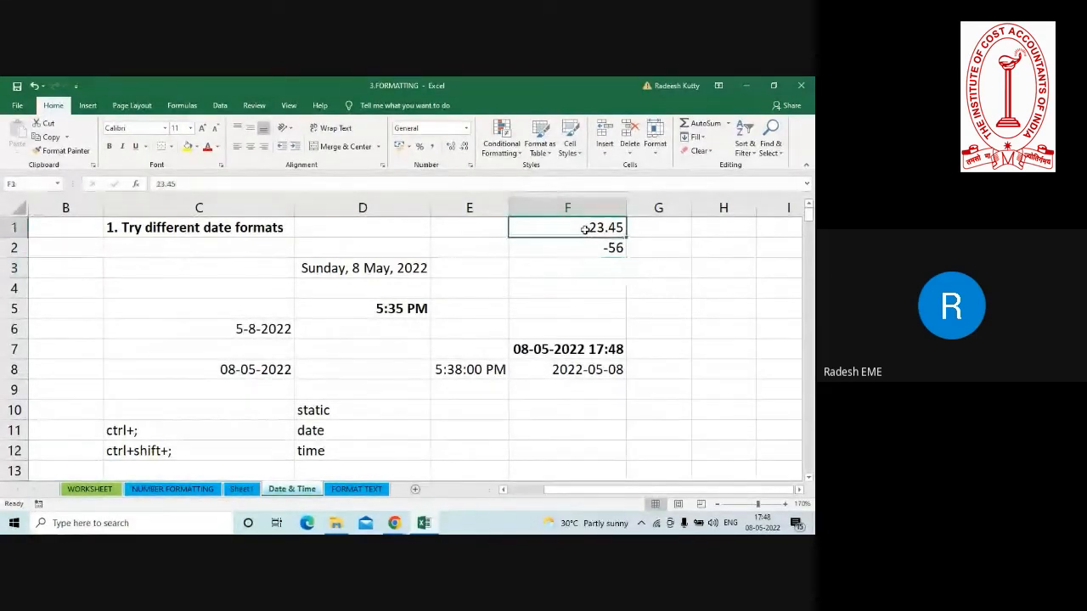
# Select the two sample numbers in F1:F2.
pyautogui.click(588, 248)
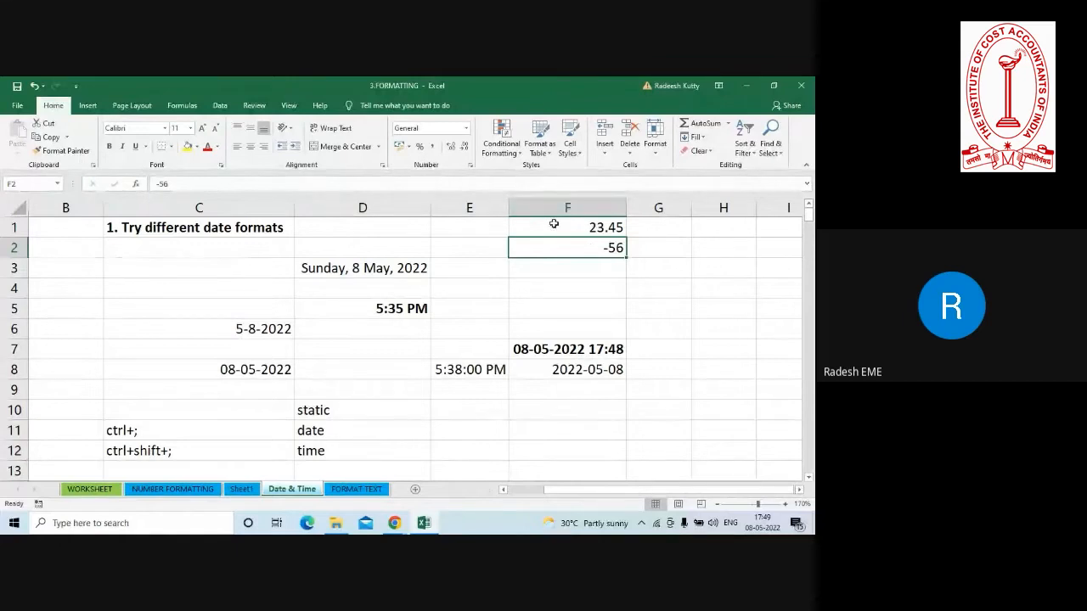
pyautogui.click(554, 230)
pyautogui.moveTo(554, 229); pyautogui.dragTo(557, 246)
pyautogui.hotkey('ctrl', '1')
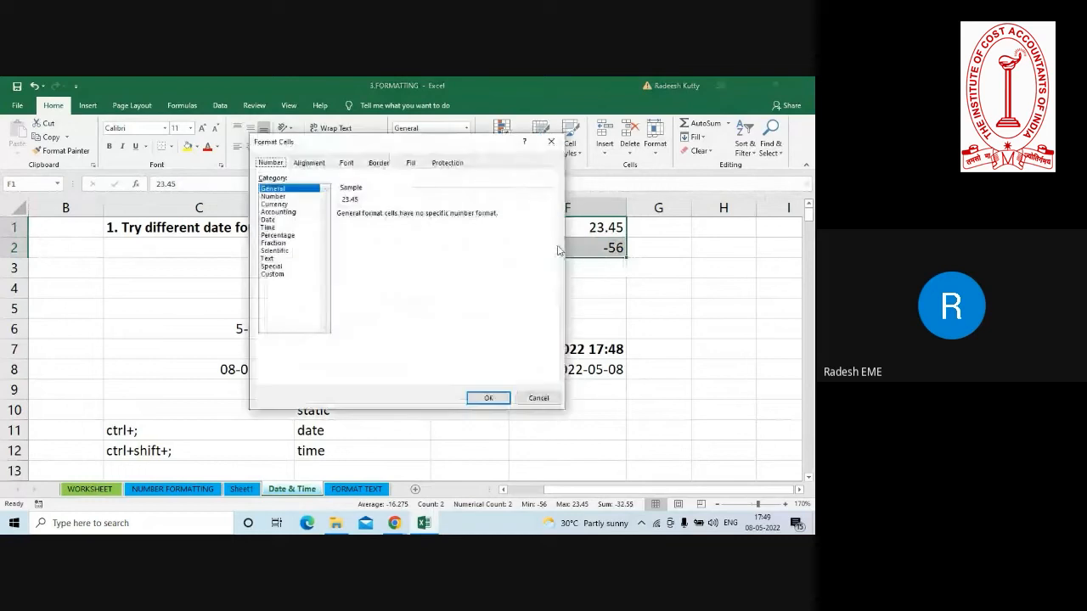
pyautogui.click(279, 275)
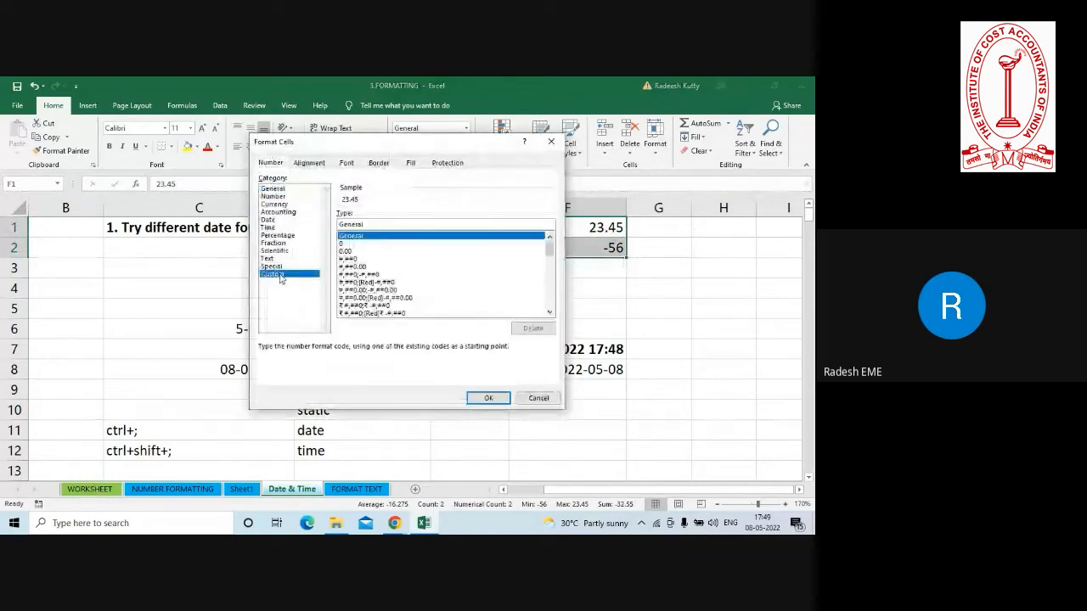
pyautogui.doubleClick(371, 224)
pyautogui.press('BackSpace')
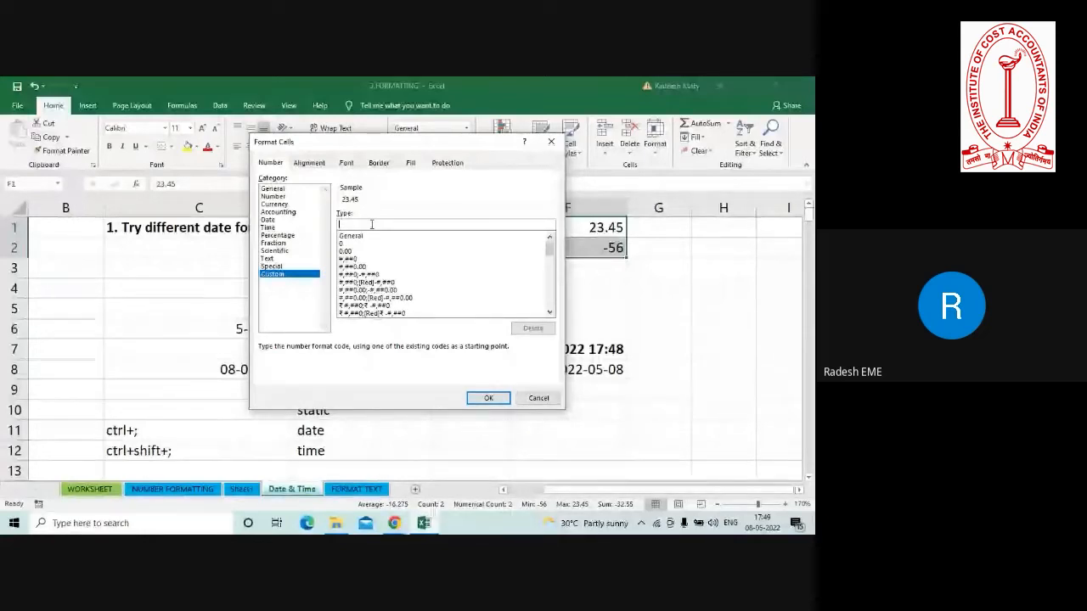
pyautogui.write('gera')
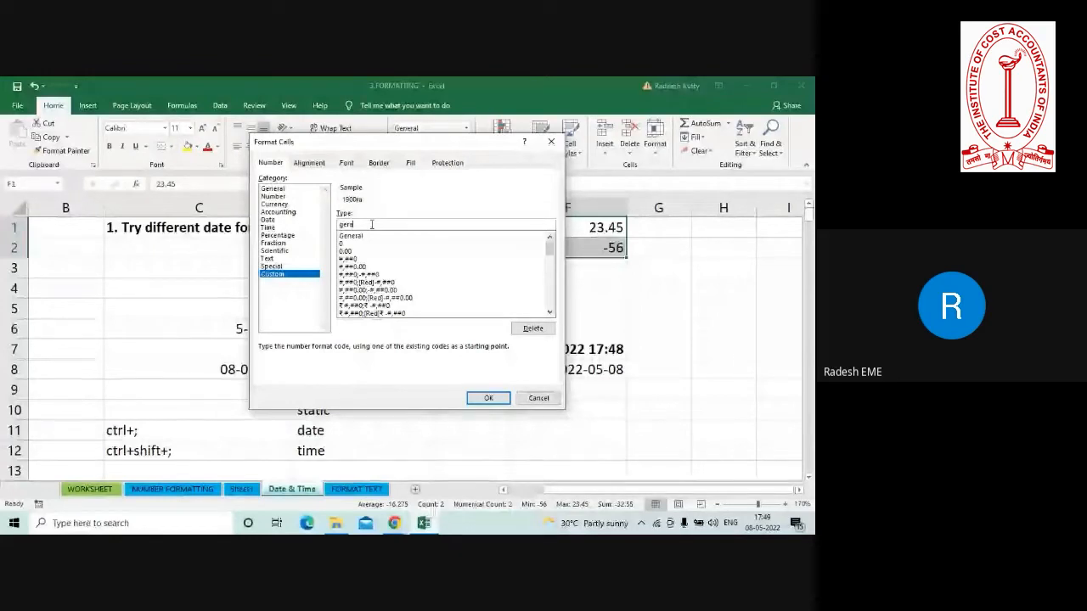
pyautogui.press('BackSpace')
pyautogui.press('BackSpace')
pyautogui.write('eneral')
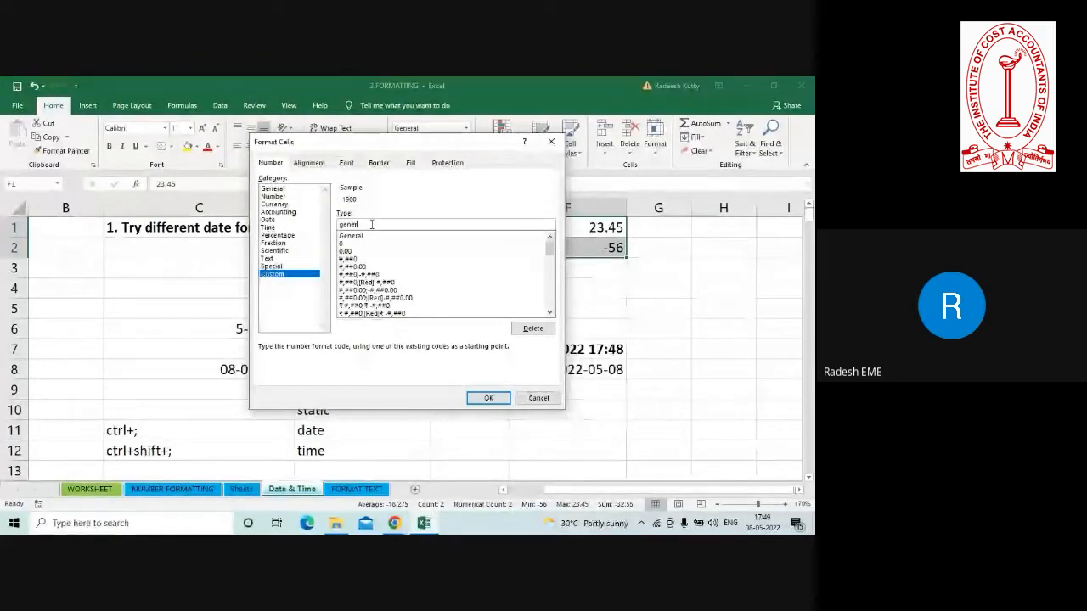
pyautogui.write(';genral')
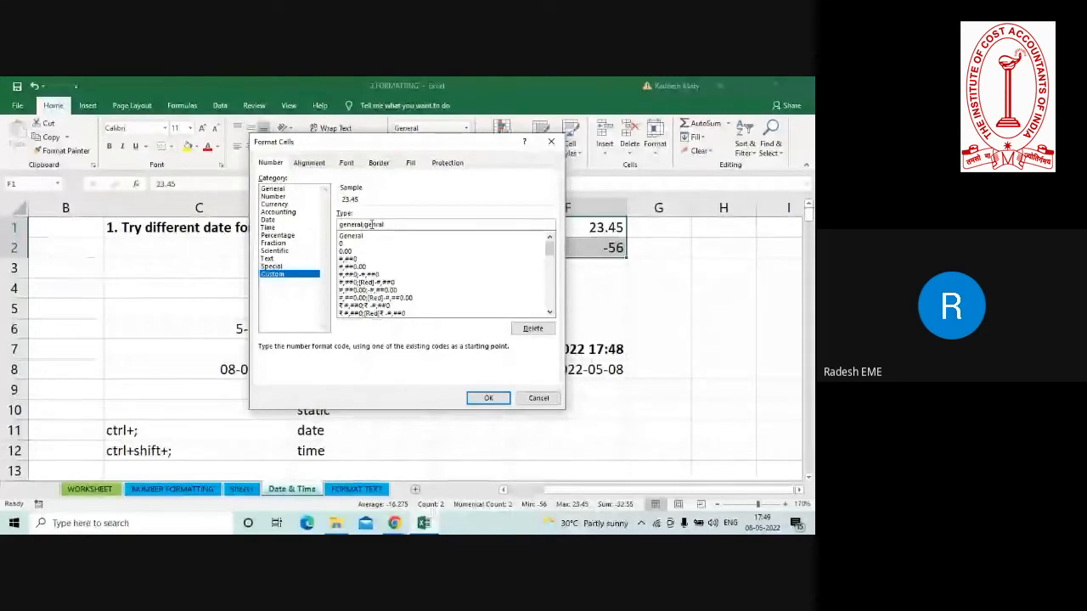
pyautogui.write(';genral')
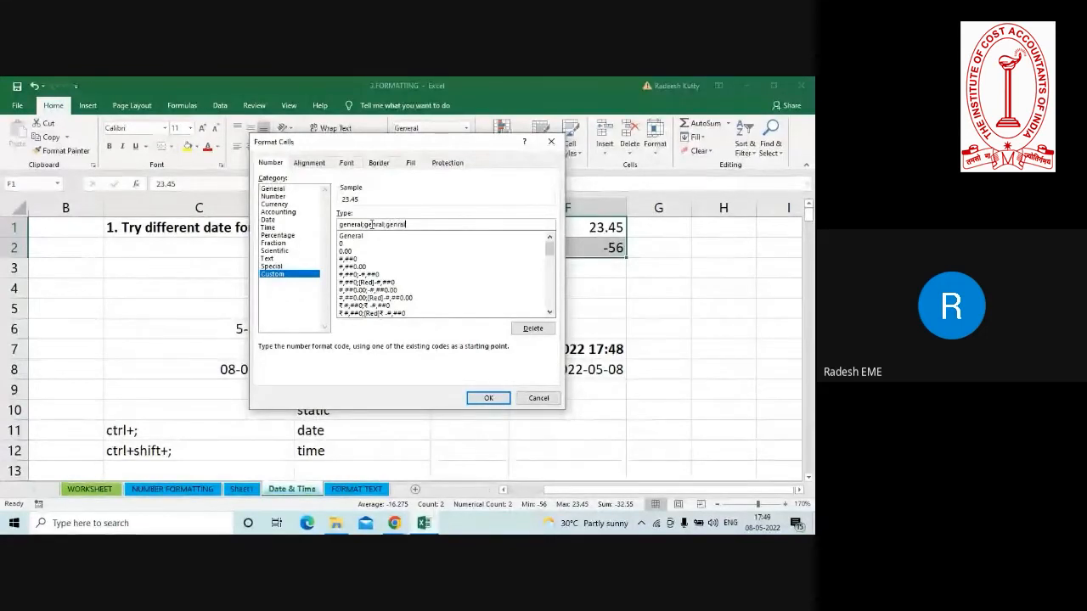
pyautogui.write(';genr')
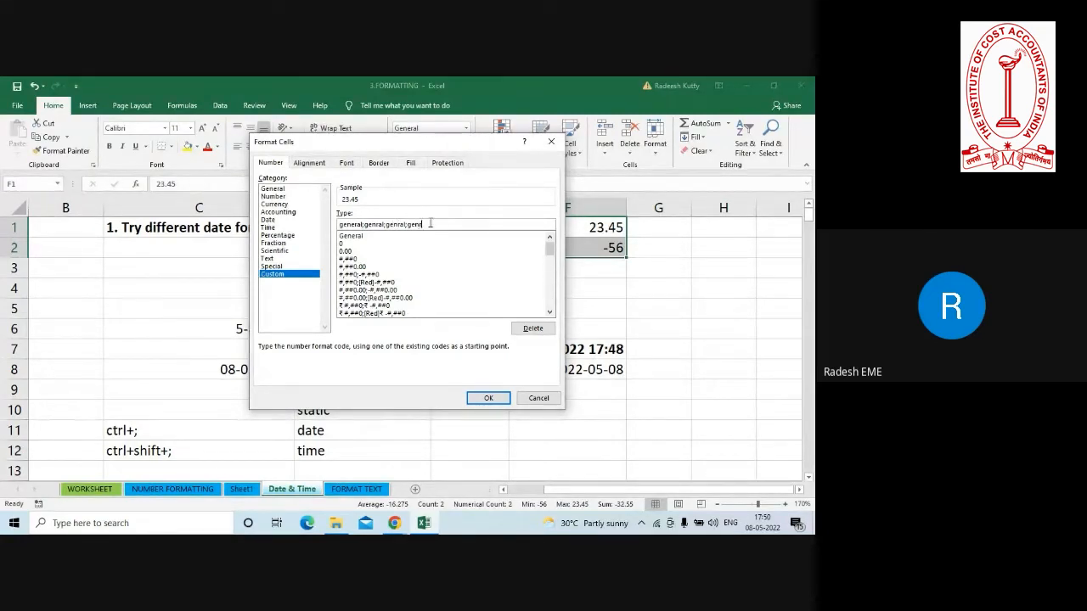
pyautogui.press('BackSpace')
pyautogui.press('BackSpace')
pyautogui.press('BackSpace')
pyautogui.press('BackSpace')
pyautogui.press('BackSpace')
pyautogui.press('BackSpace')
pyautogui.press('BackSpace')
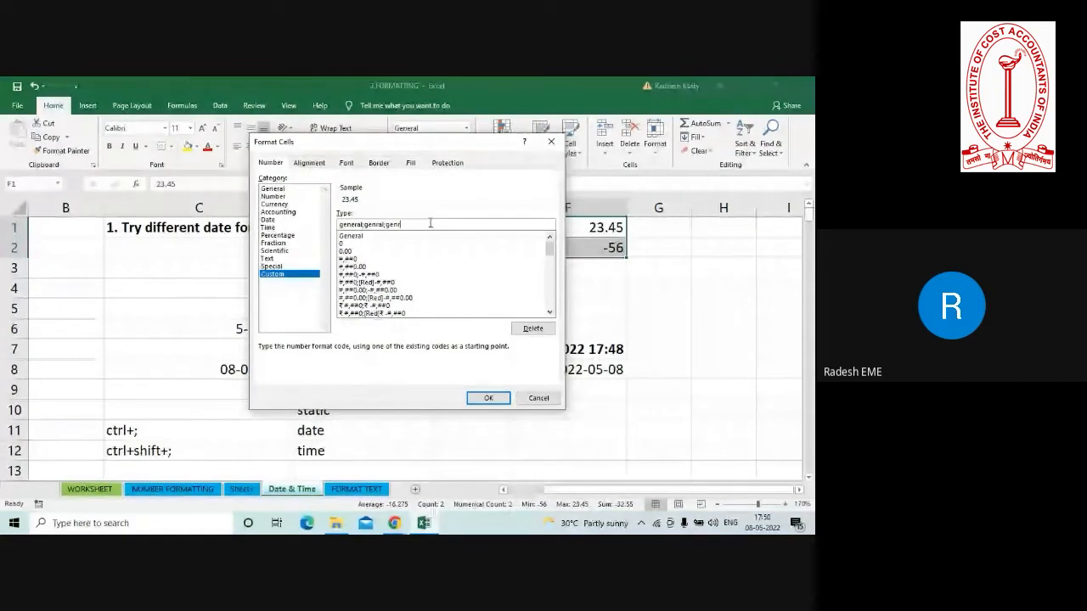
pyautogui.hotkey('ctrl', 'a')
pyautogui.press('BackSpace')
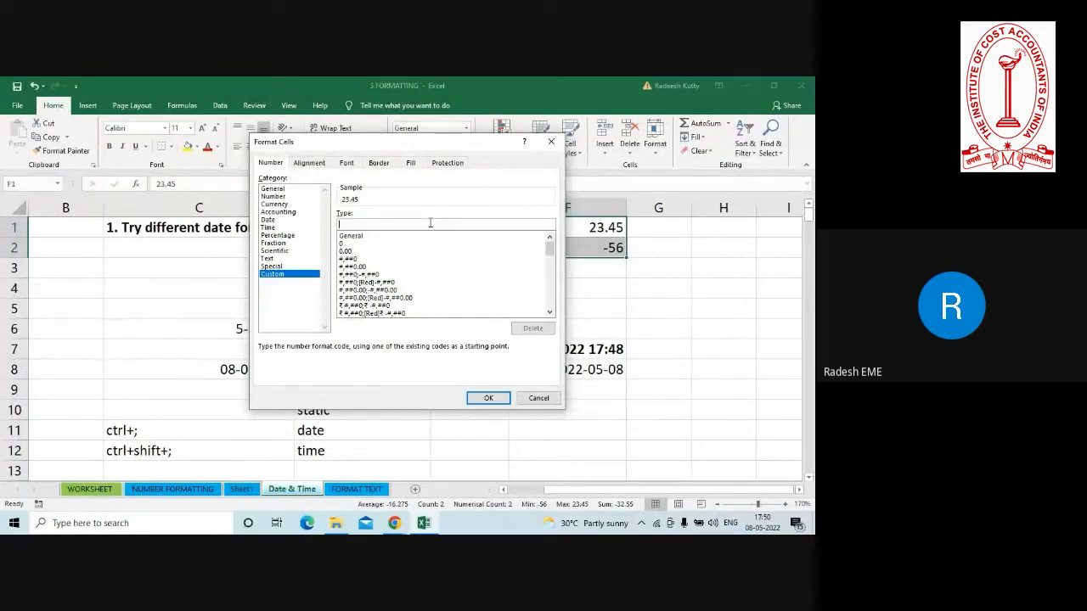
pyautogui.write('general;')
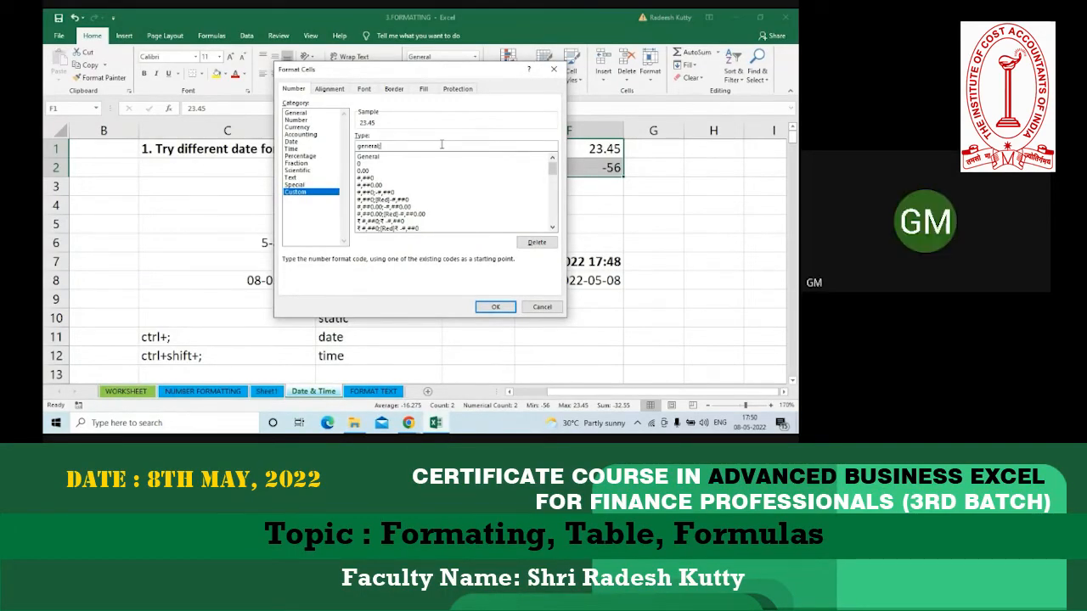
pyautogui.press('Escape')
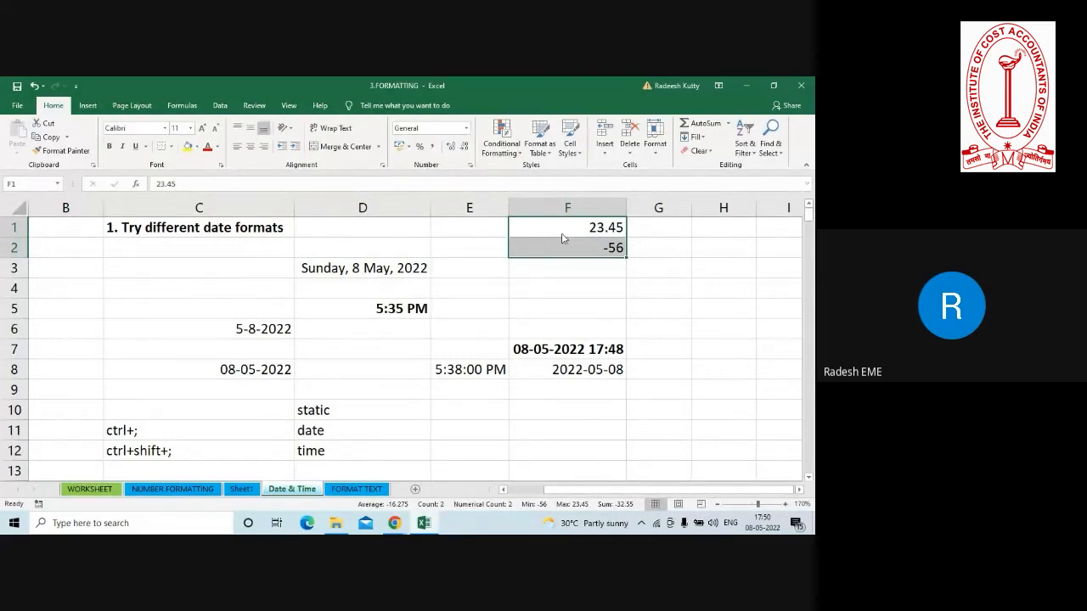
# Apply the custom number format General;[Red]General;; to F1:F2 so that negative numbers are coloured red.
pyautogui.hotkey('ctrl', '1')
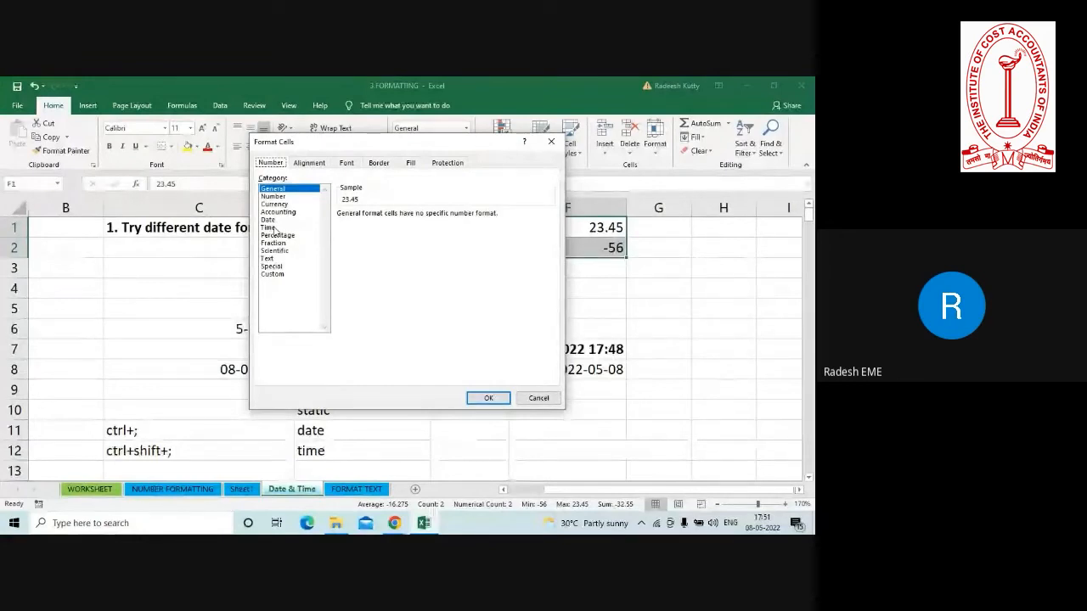
pyautogui.click(272, 275)
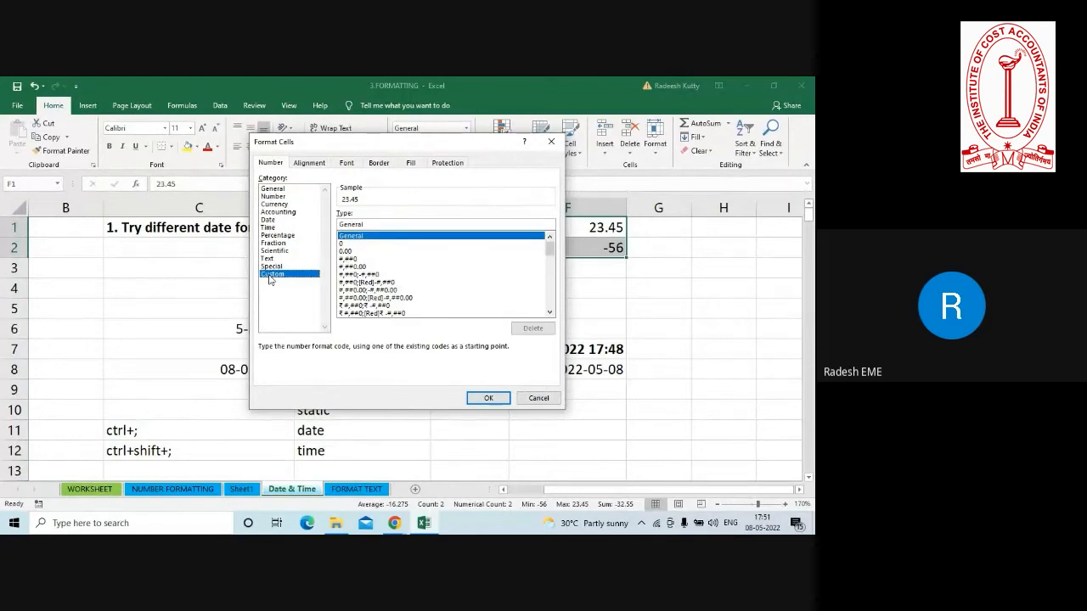
pyautogui.click(369, 224)
pyautogui.press('BackSpace')
pyautogui.press('BackSpace')
pyautogui.press('BackSpace')
pyautogui.press('BackSpace')
pyautogui.press('BackSpace')
pyautogui.press('BackSpace')
pyautogui.press('BackSpace')
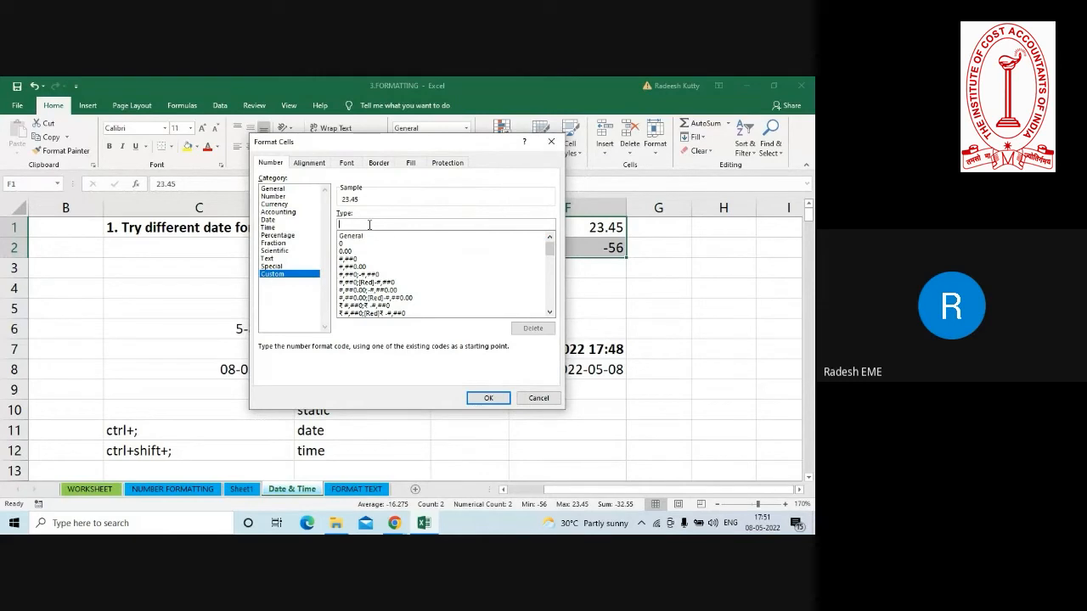
pyautogui.write('G')
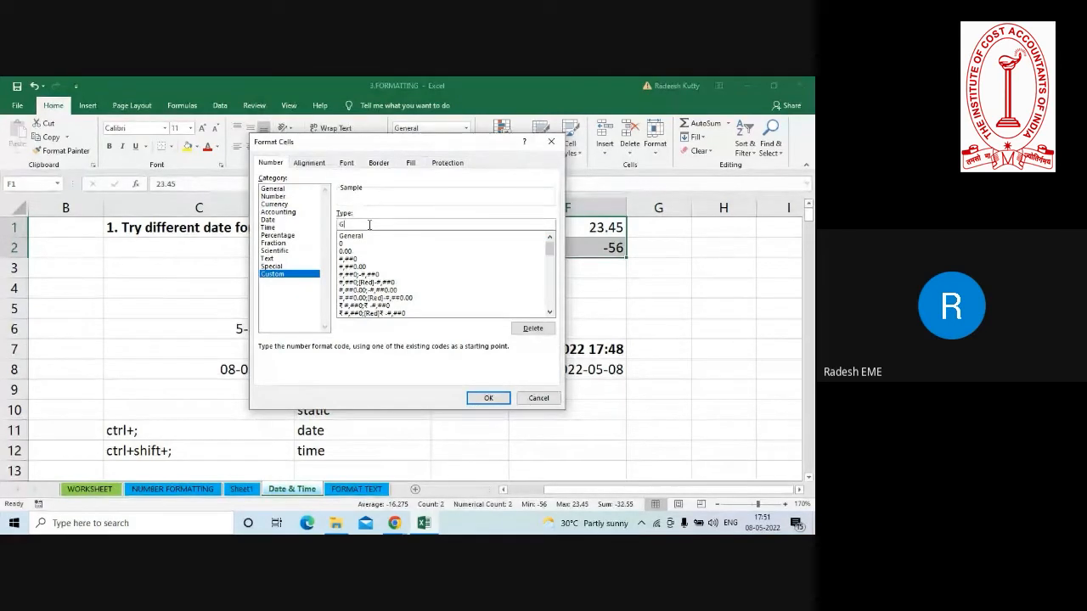
pyautogui.write('eneral')
pyautogui.write('(')
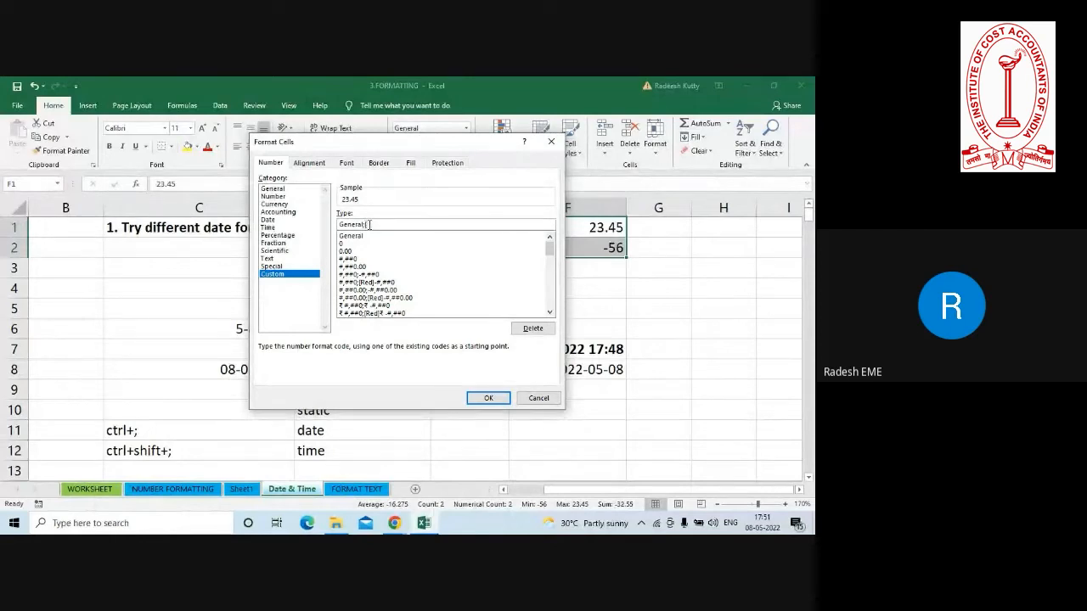
pyautogui.write('red];;')
pyautogui.click(478, 398)
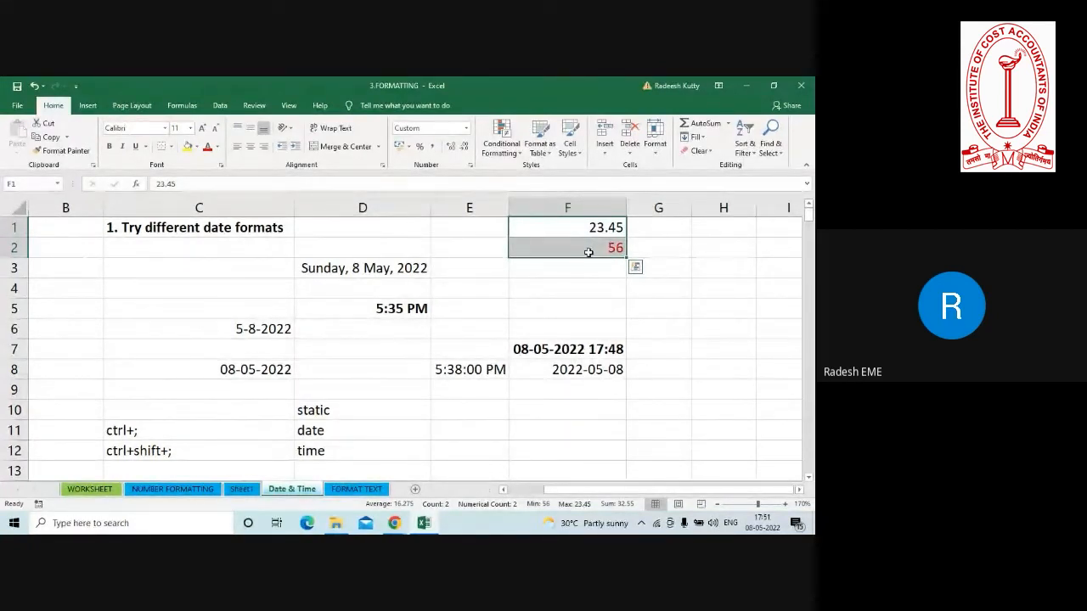
# Change the custom format of F1:F2 to General;[Red](General);; so that negative numbers are enclosed in brackets.
pyautogui.hotkey('ctrl', '1')
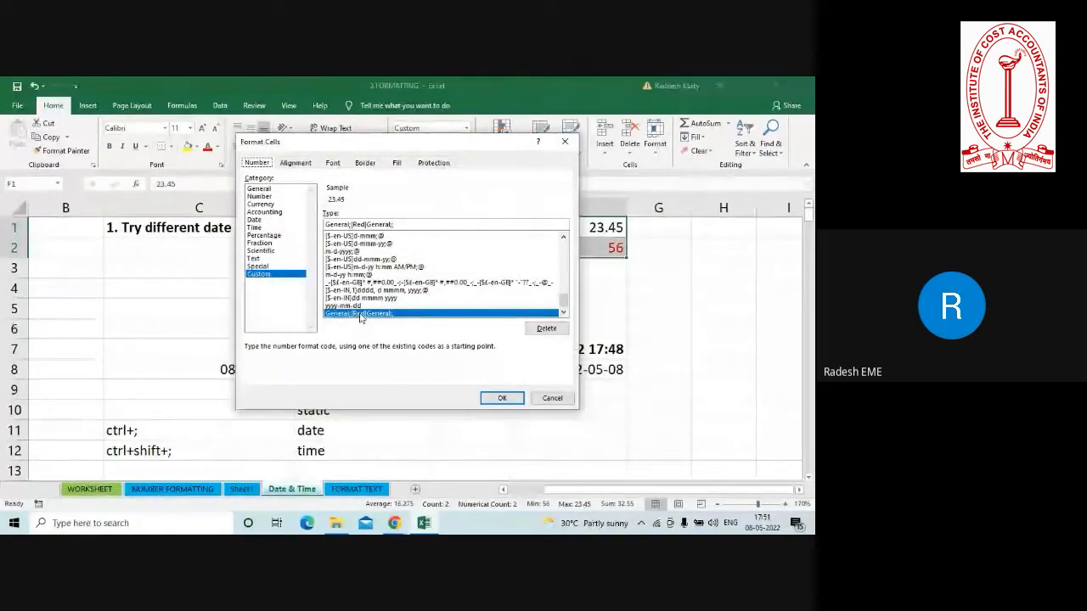
pyautogui.press('Escape')
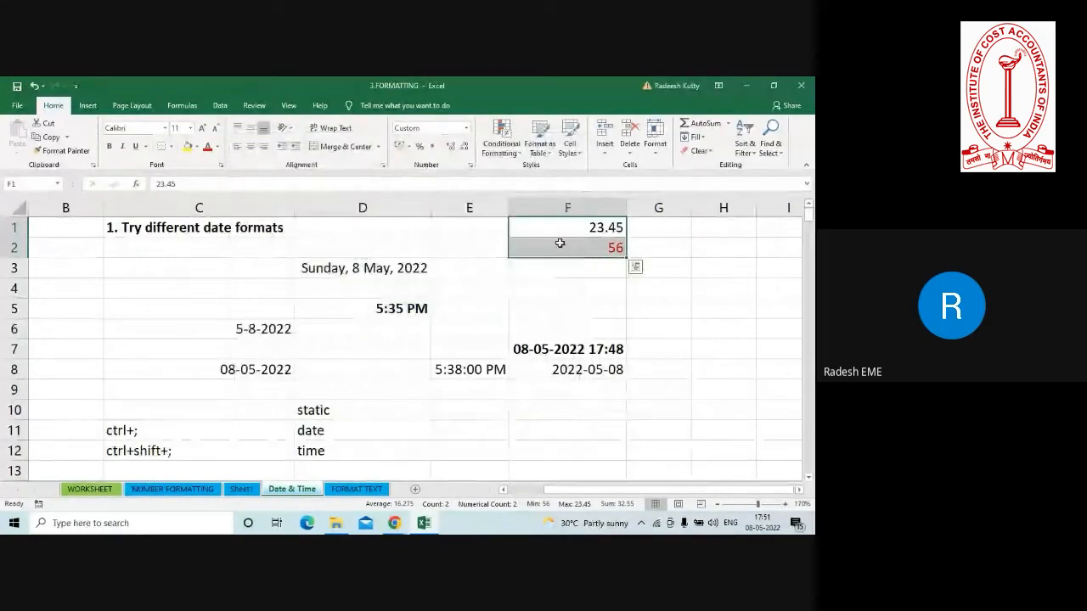
pyautogui.hotkey('ctrl', '1')
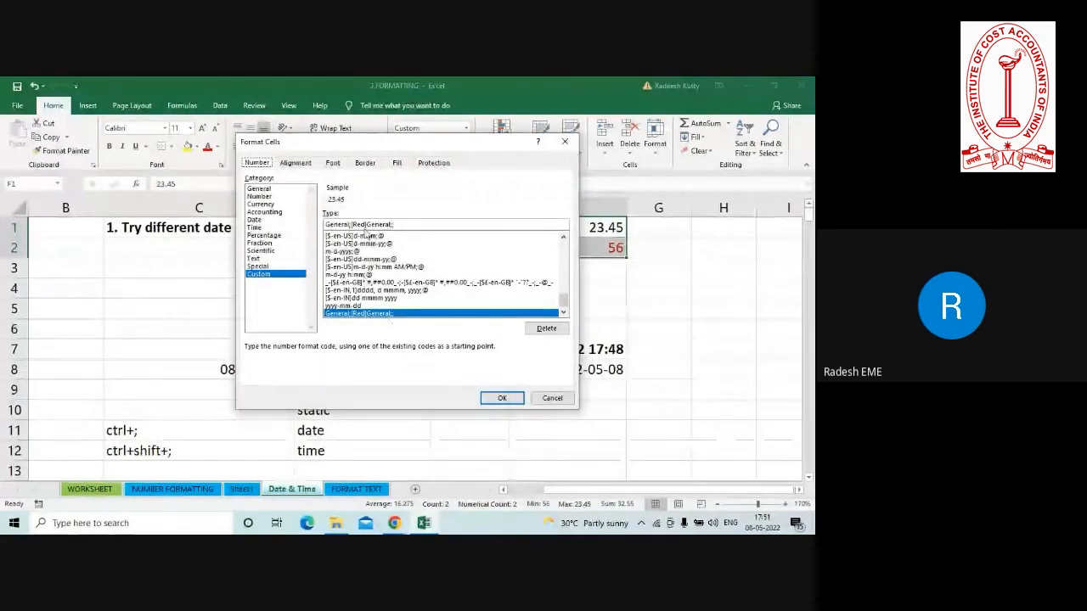
pyautogui.click(368, 224)
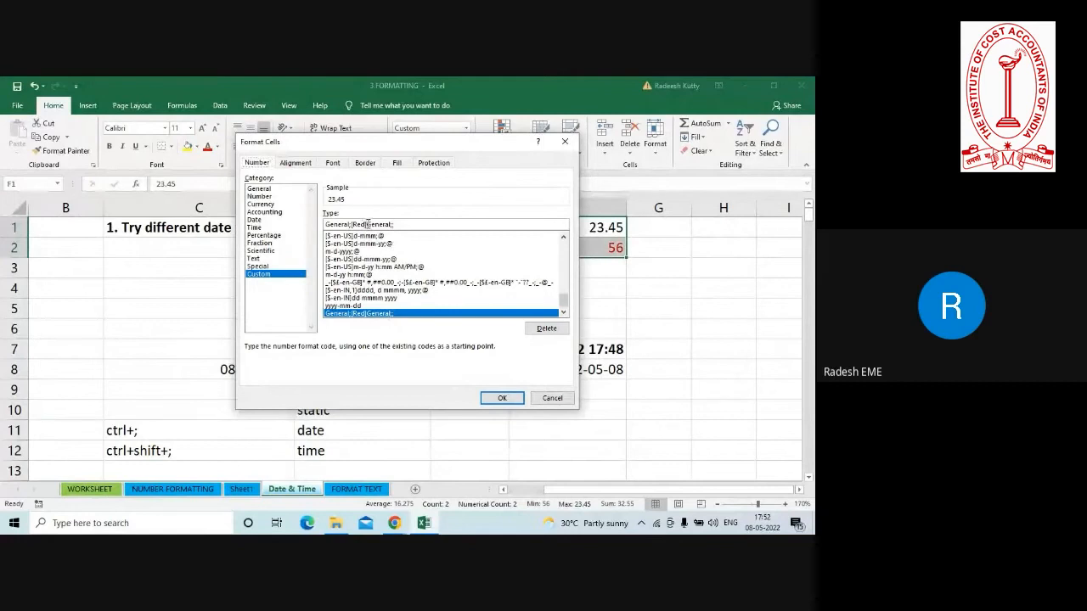
pyautogui.write('-')
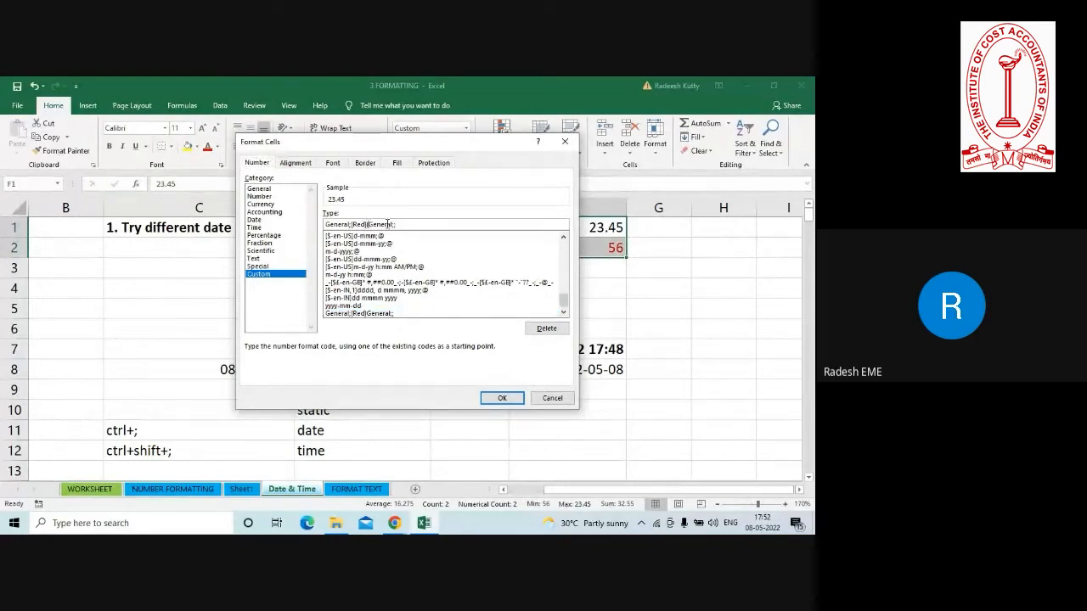
pyautogui.click(392, 224)
pyautogui.write(')')
pyautogui.click(502, 398)
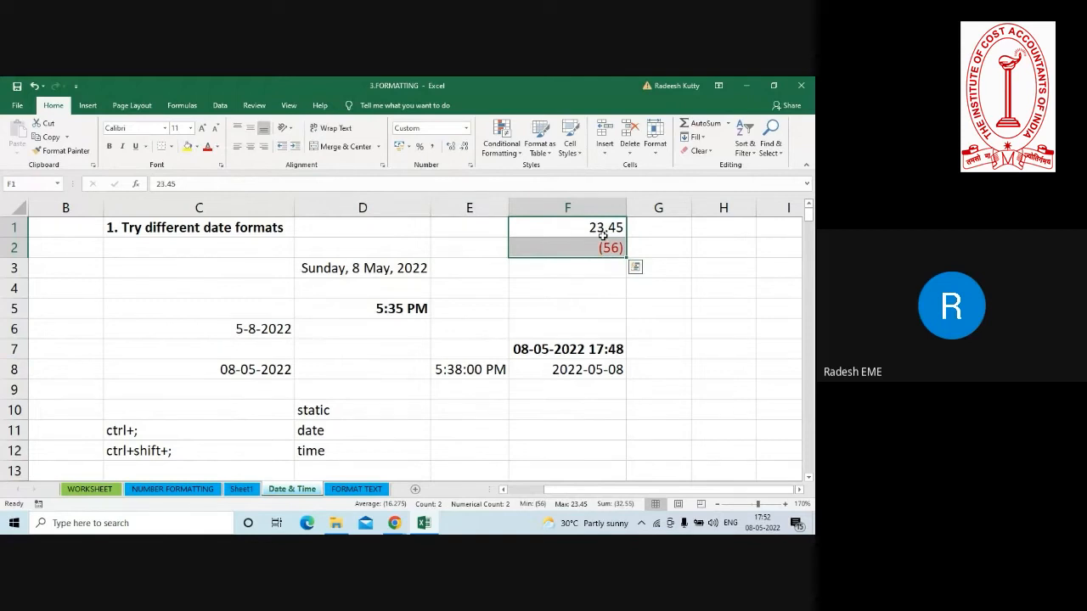
# Put [green] at the start of F1's custom format code and apply it so that positive numbers are coloured green.
pyautogui.click(587, 244)
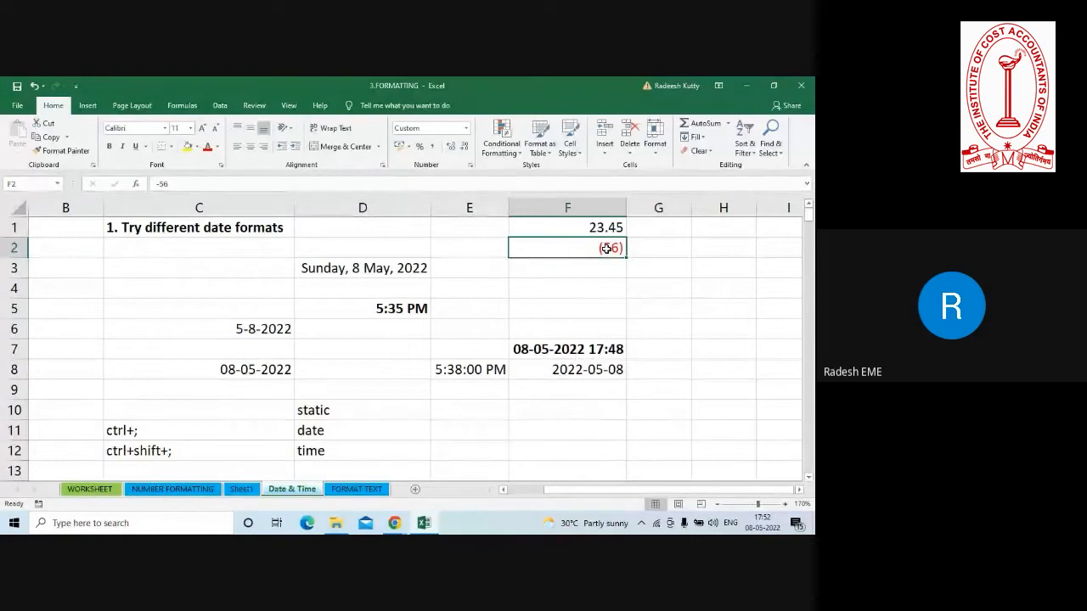
pyautogui.click(584, 229)
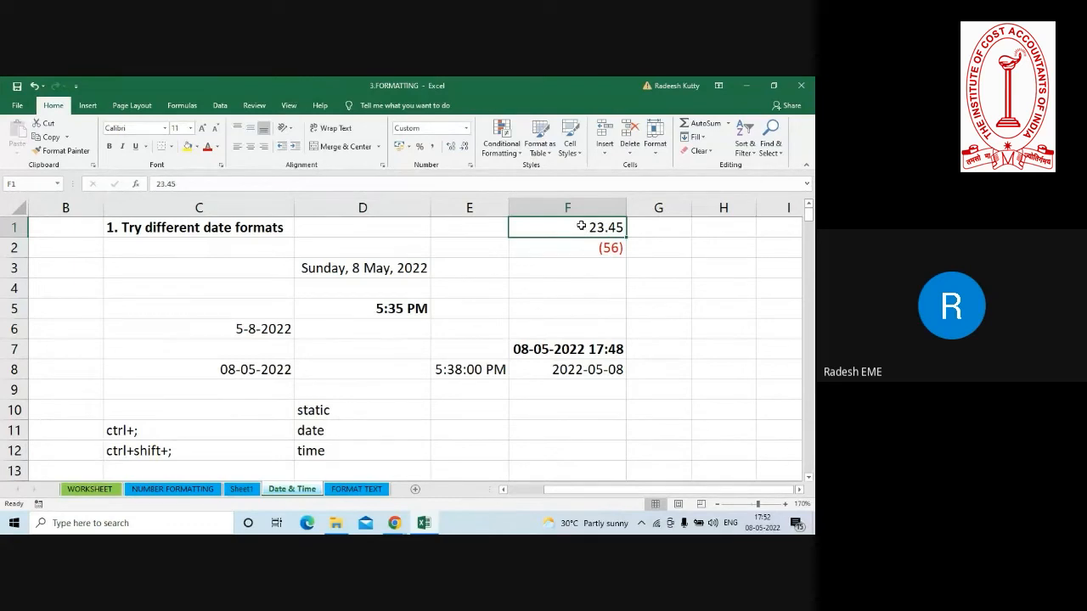
pyautogui.hotkey('ctrl', '1')
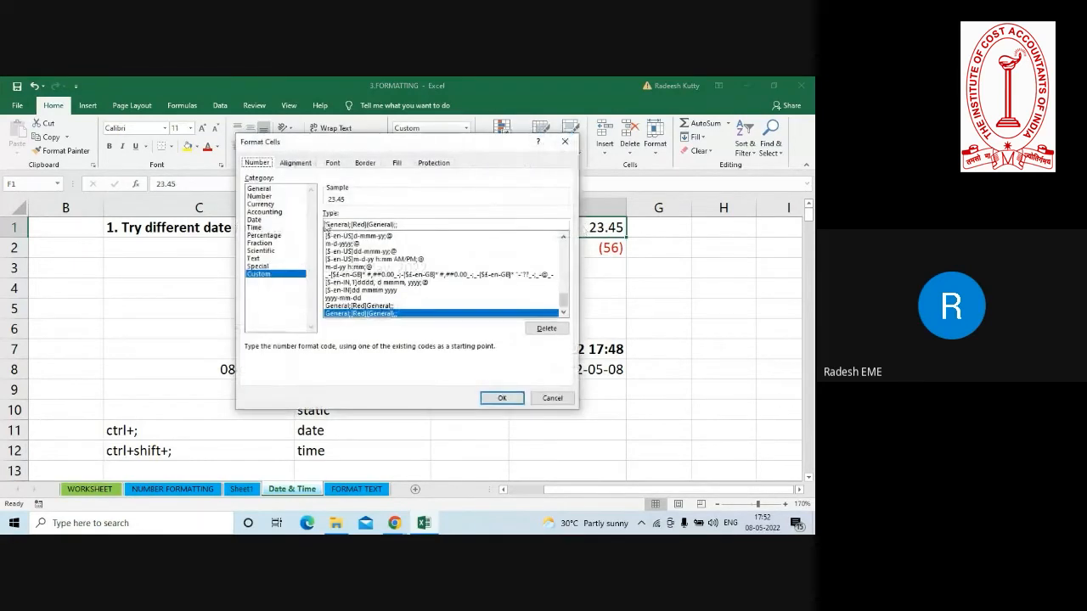
pyautogui.click(326, 224)
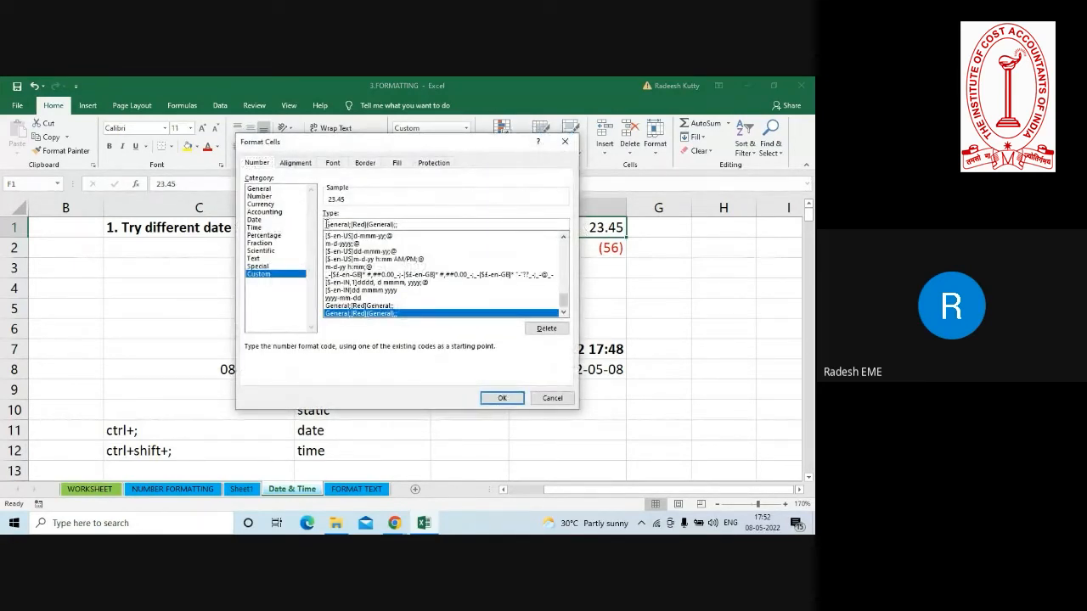
pyautogui.write('[')
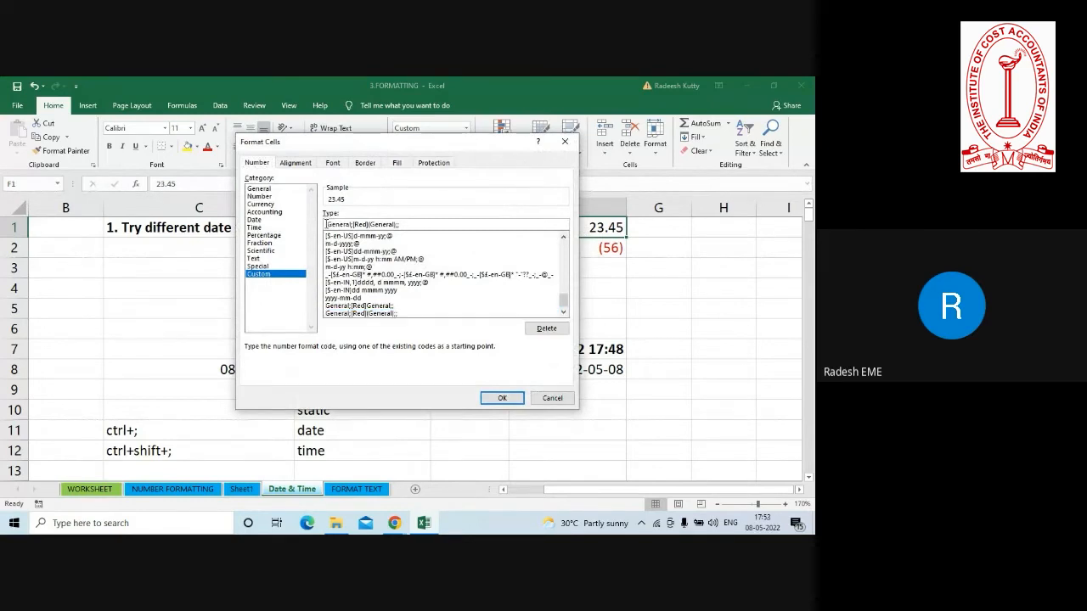
pyautogui.write('green]')
pyautogui.click(502, 397)
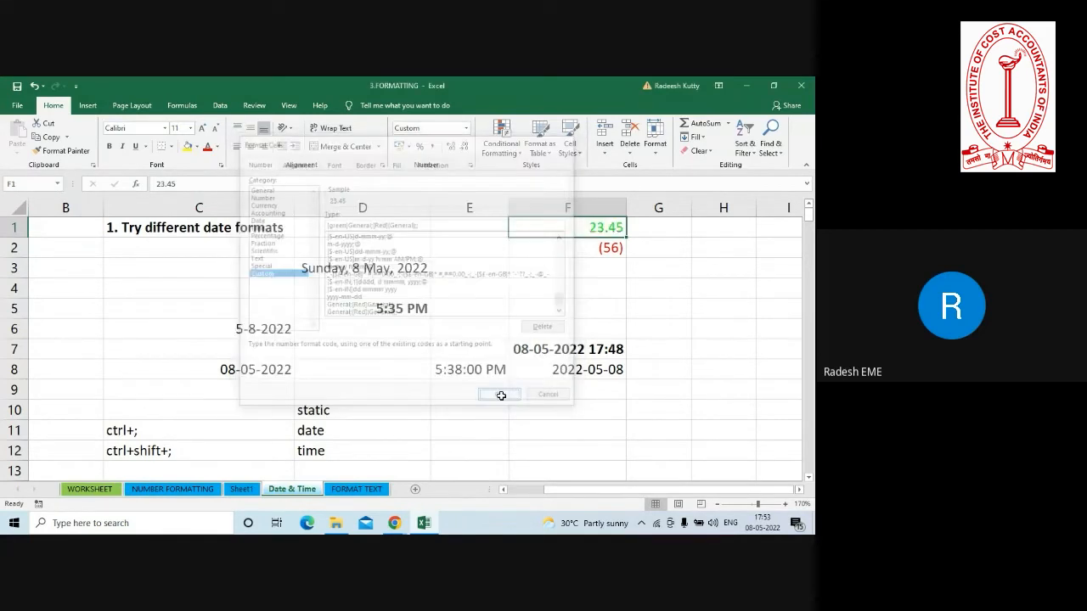
# Compare the stored values of F1 and F2 with their formatted display, and select F1:F2.
pyautogui.click(595, 291)
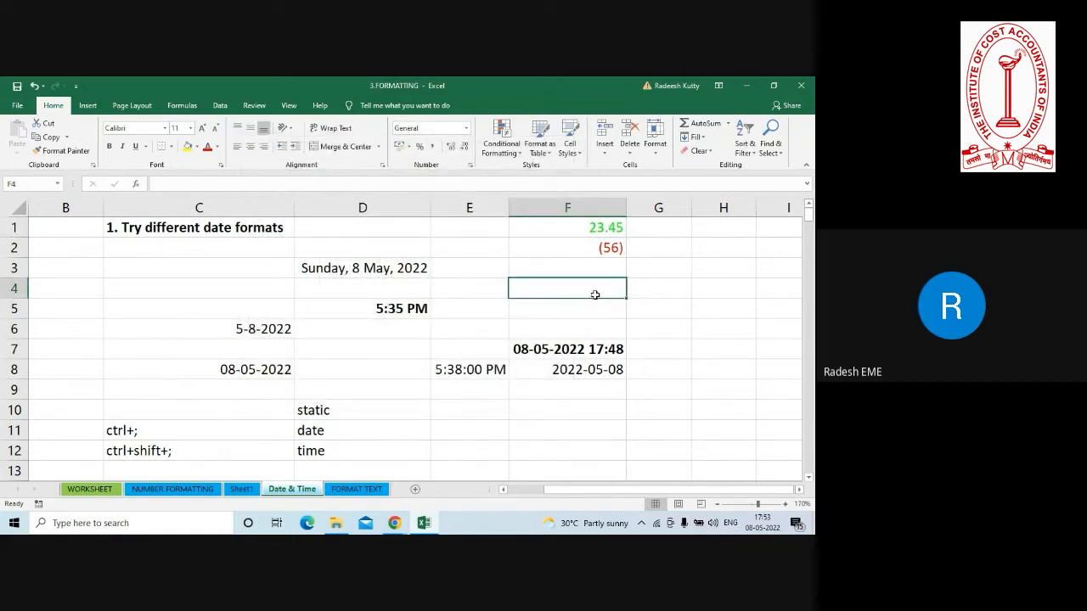
pyautogui.click(589, 234)
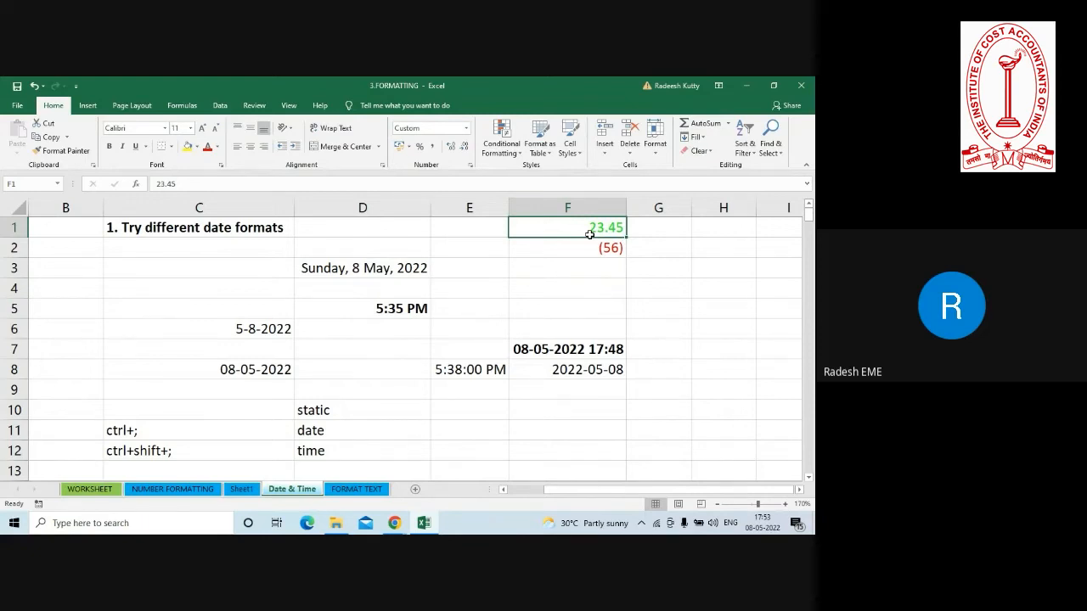
pyautogui.click(590, 248)
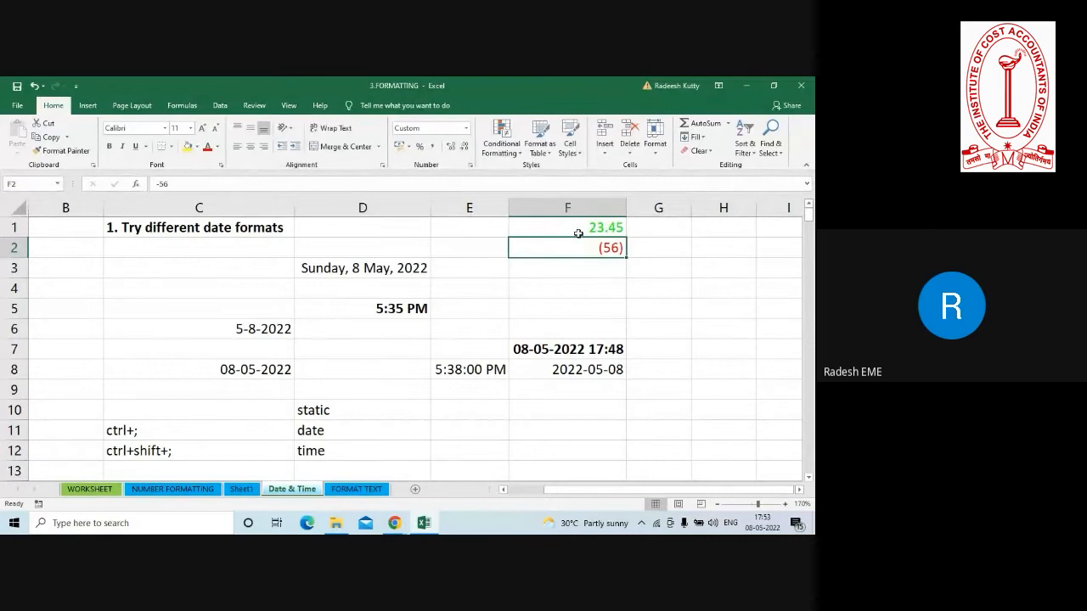
pyautogui.click(577, 236)
pyautogui.moveTo(576, 237); pyautogui.dragTo(577, 247)
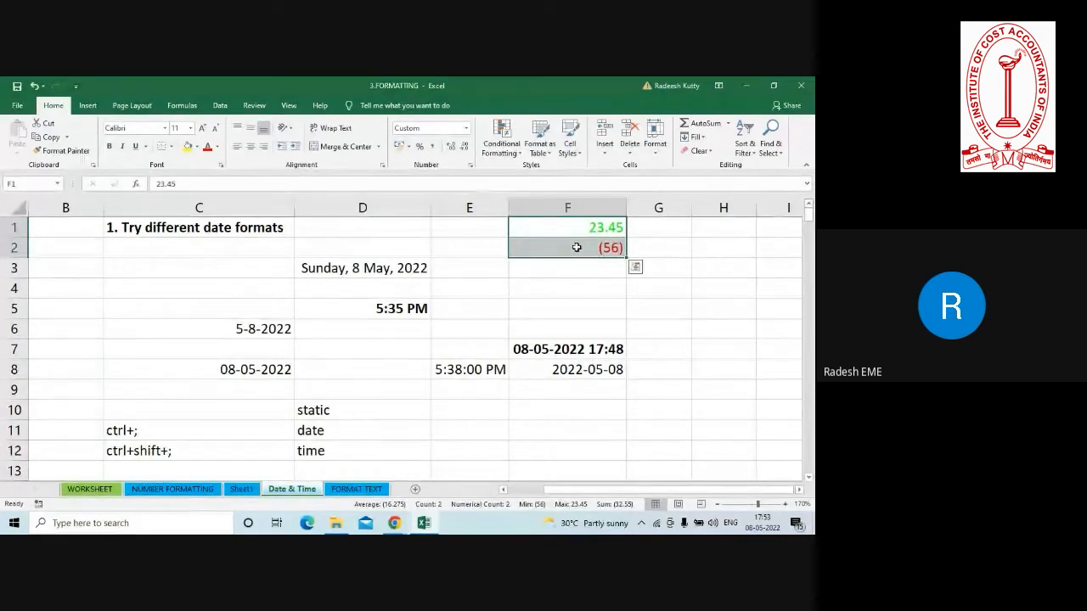
pyautogui.hotkey('ctrl', '1')
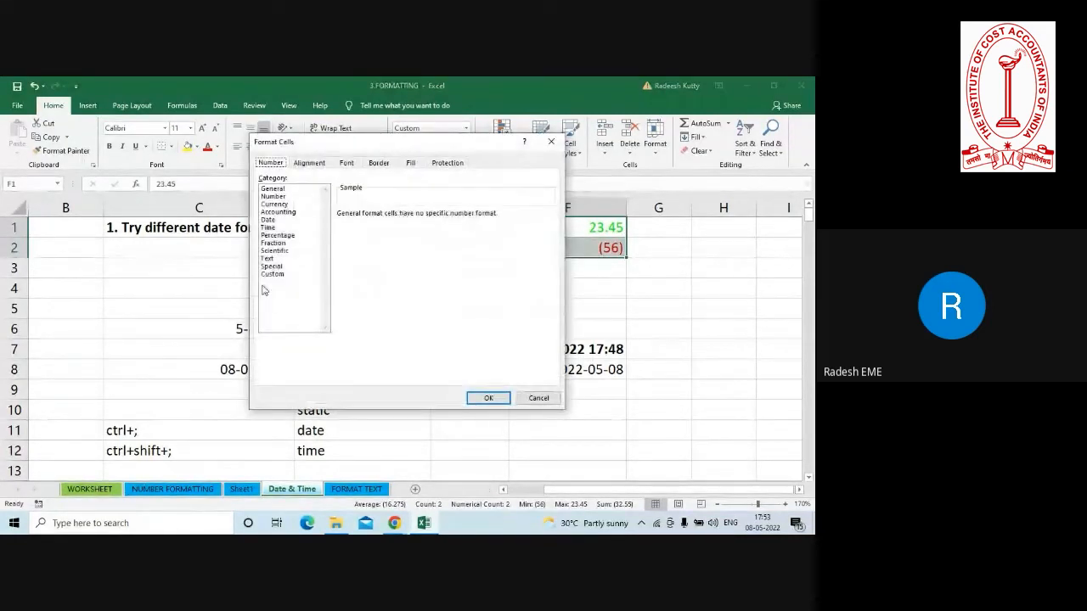
pyautogui.click(268, 275)
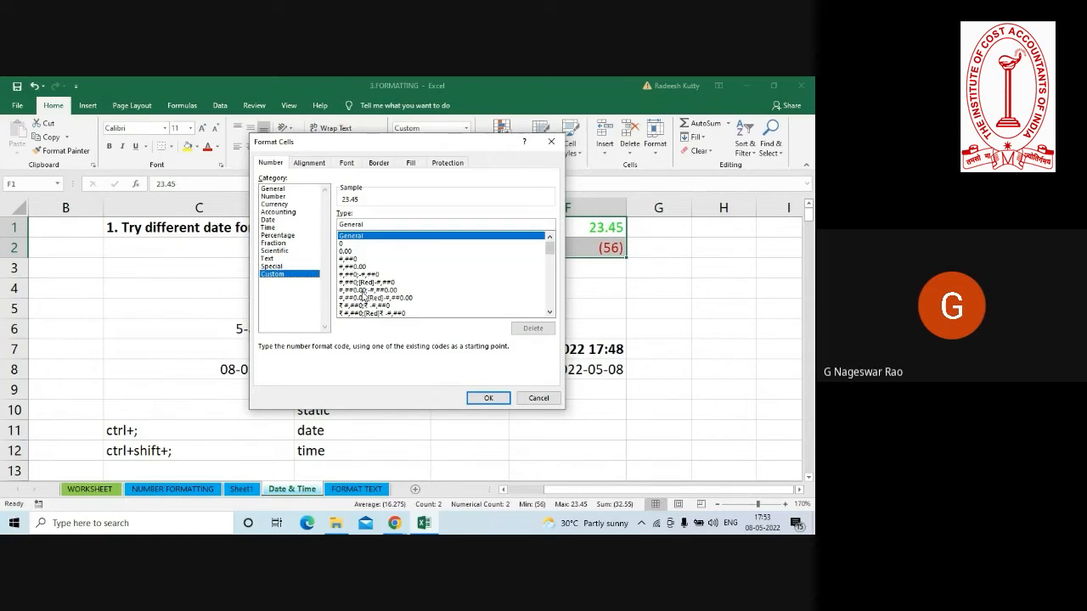
pyautogui.press('Escape')
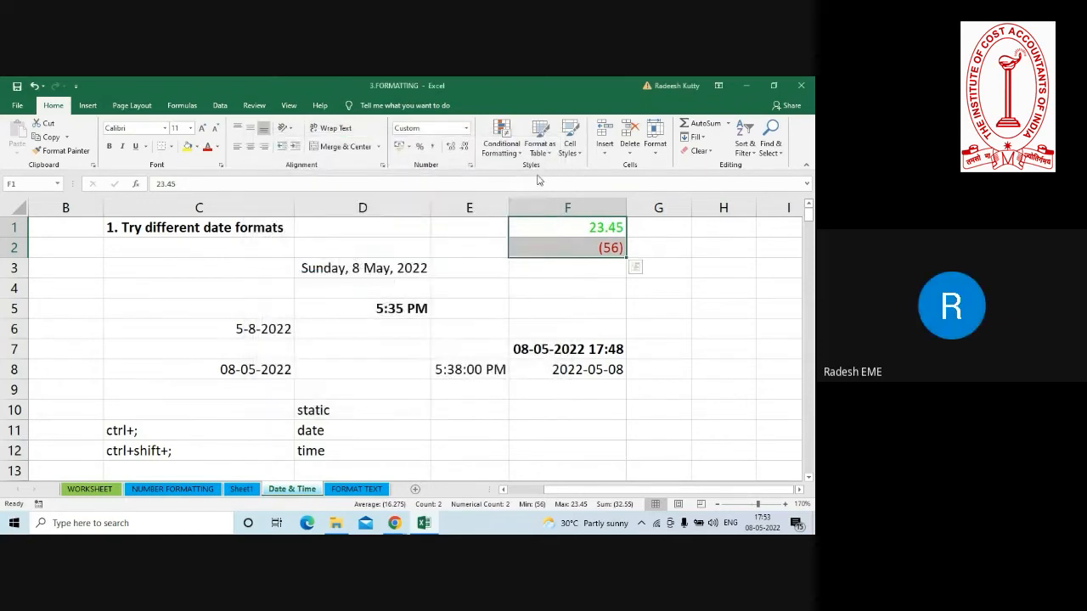
# Apply the existing custom number format [Green]General;[Red](General);; to F1:F2, and select both cells again.
pyautogui.hotkey('ctrl', '1')
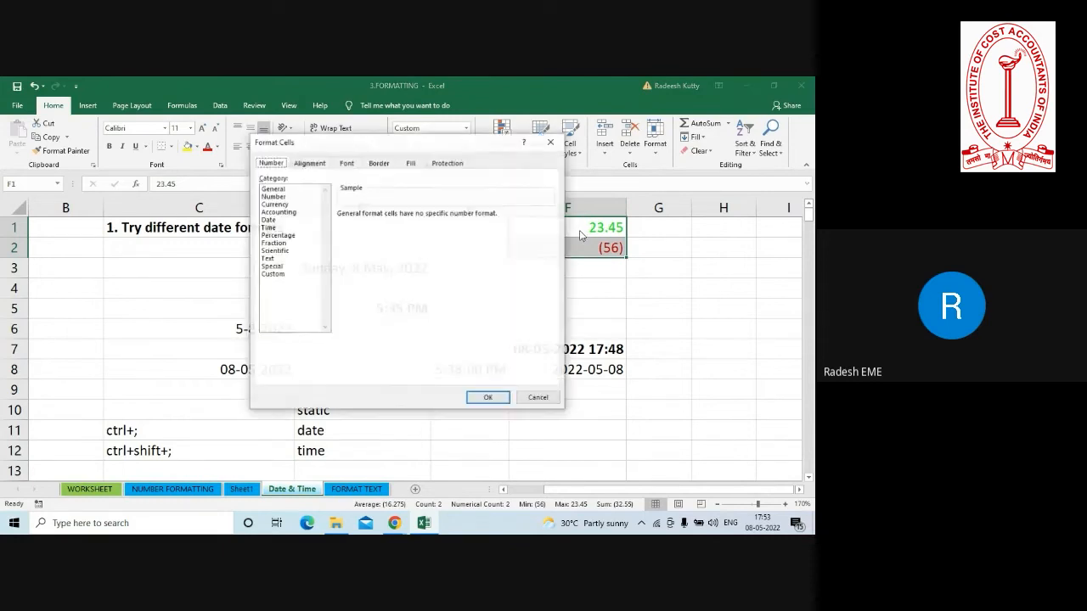
pyautogui.click(272, 274)
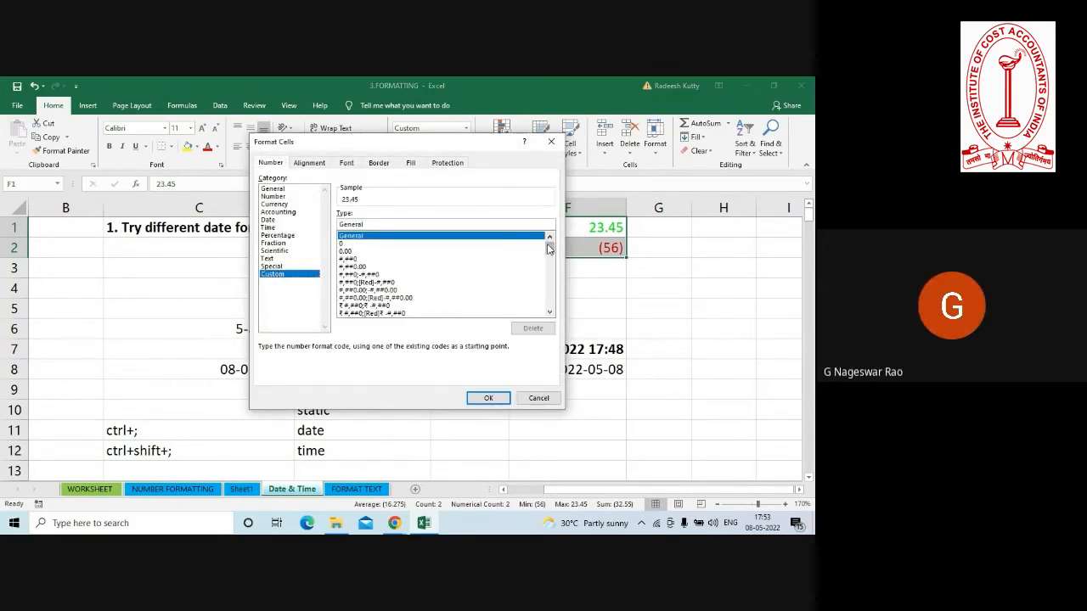
pyautogui.moveTo(546, 246); pyautogui.dragTo(558, 304)
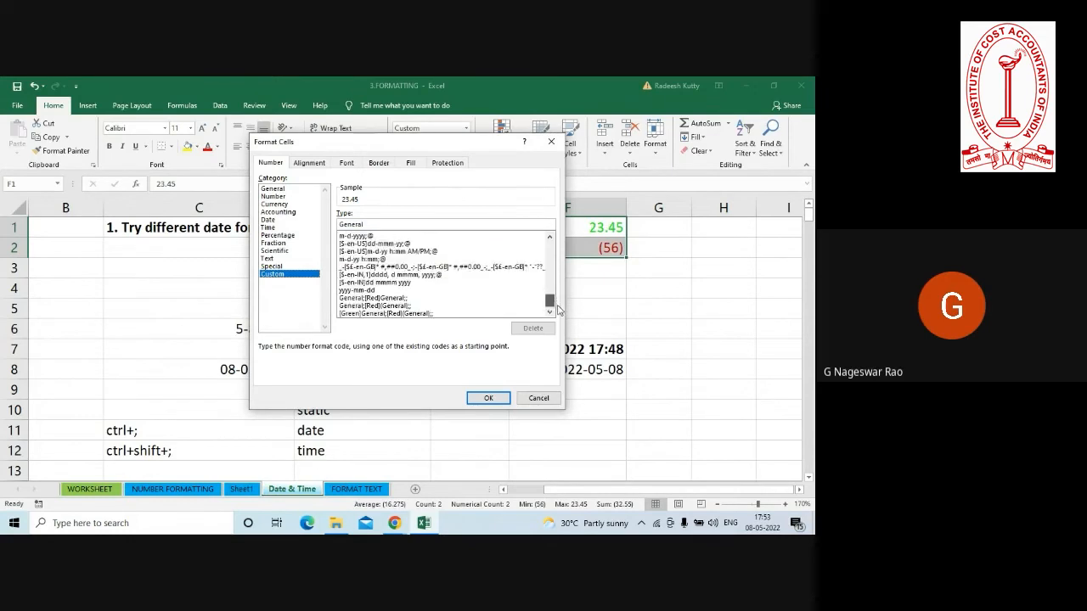
pyautogui.click(375, 314)
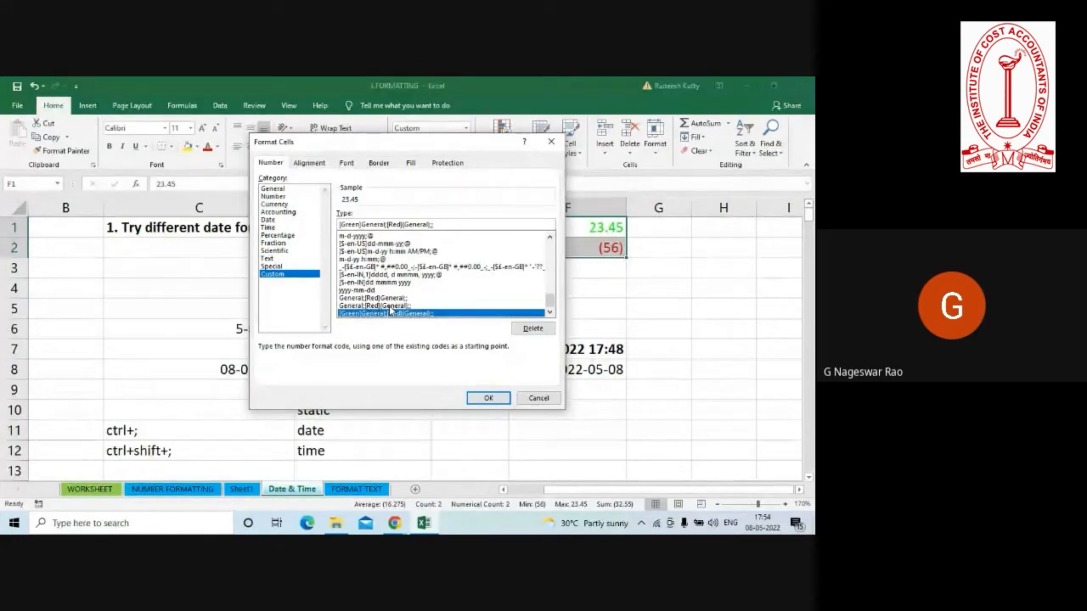
pyautogui.press('Return')
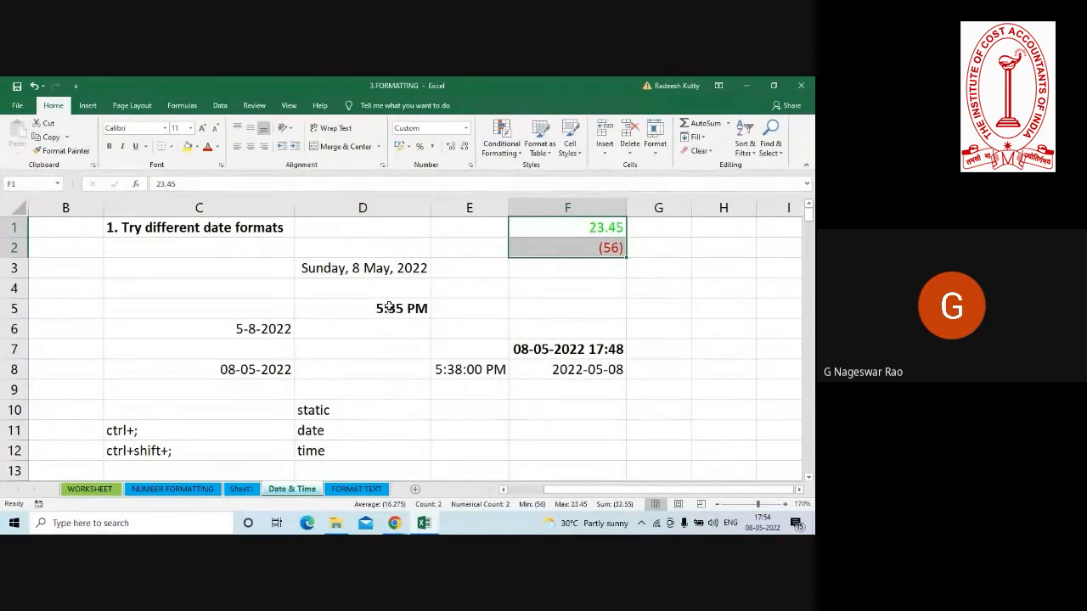
pyautogui.click(571, 232)
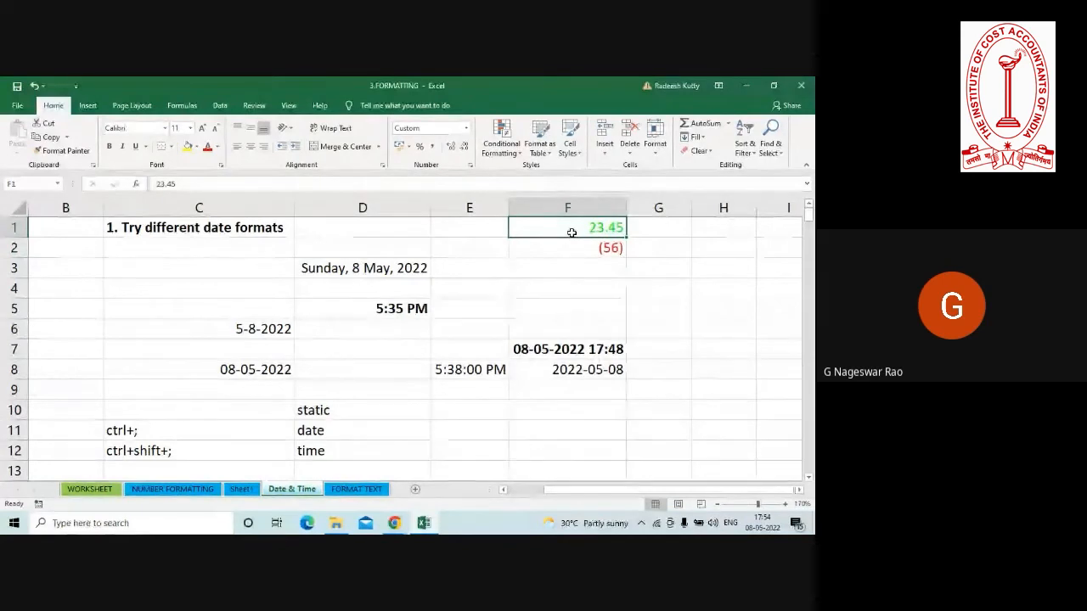
pyautogui.moveTo(572, 232); pyautogui.dragTo(573, 248)
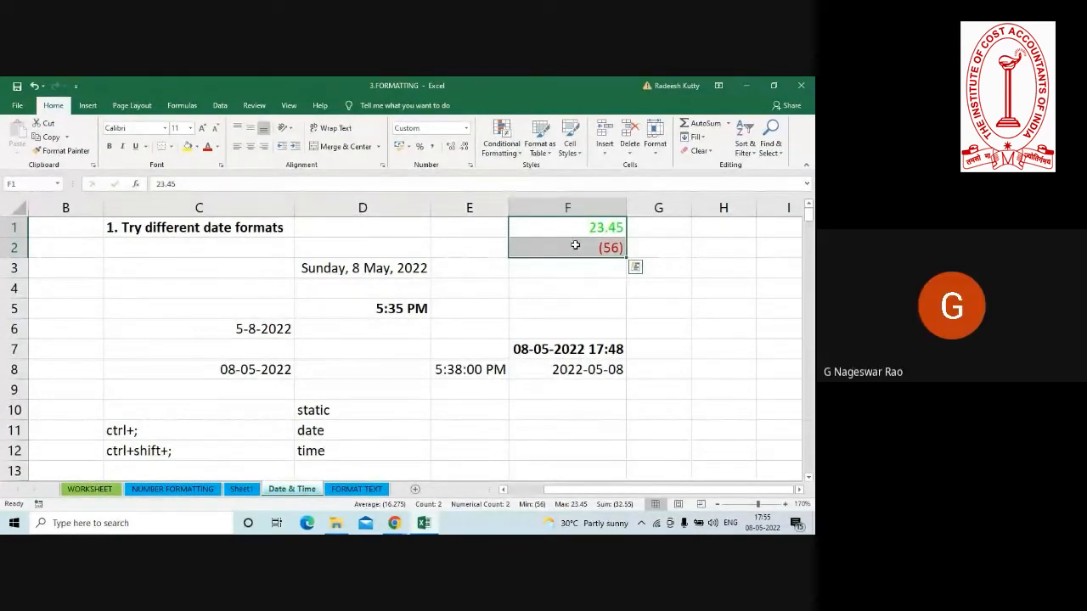
# Enter the sample values 56 in H1 and -89 in H2.
pyautogui.click(705, 228)
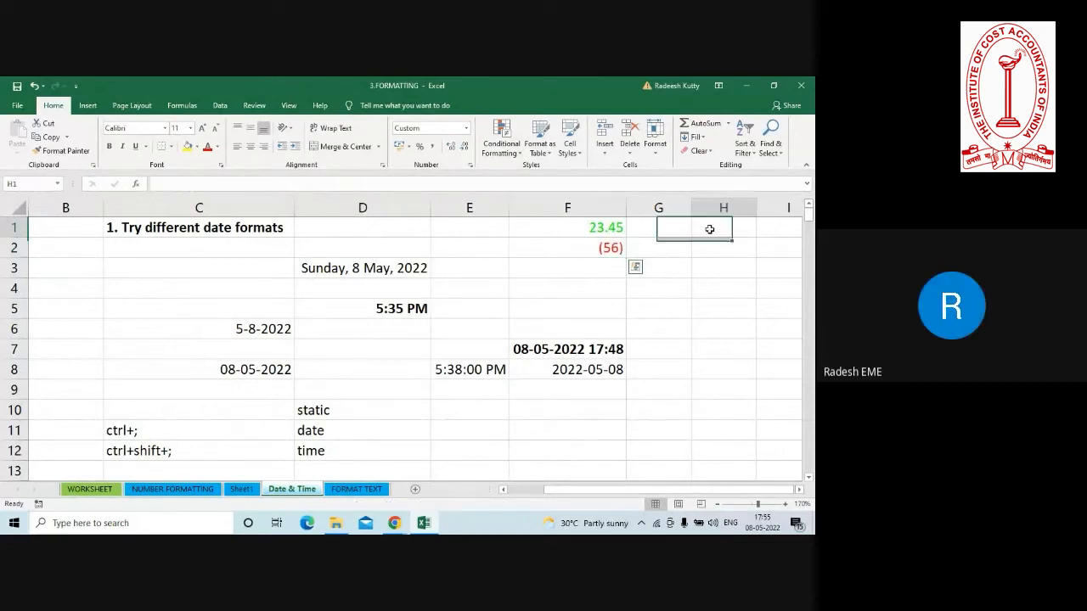
pyautogui.write('56')
pyautogui.press('Return')
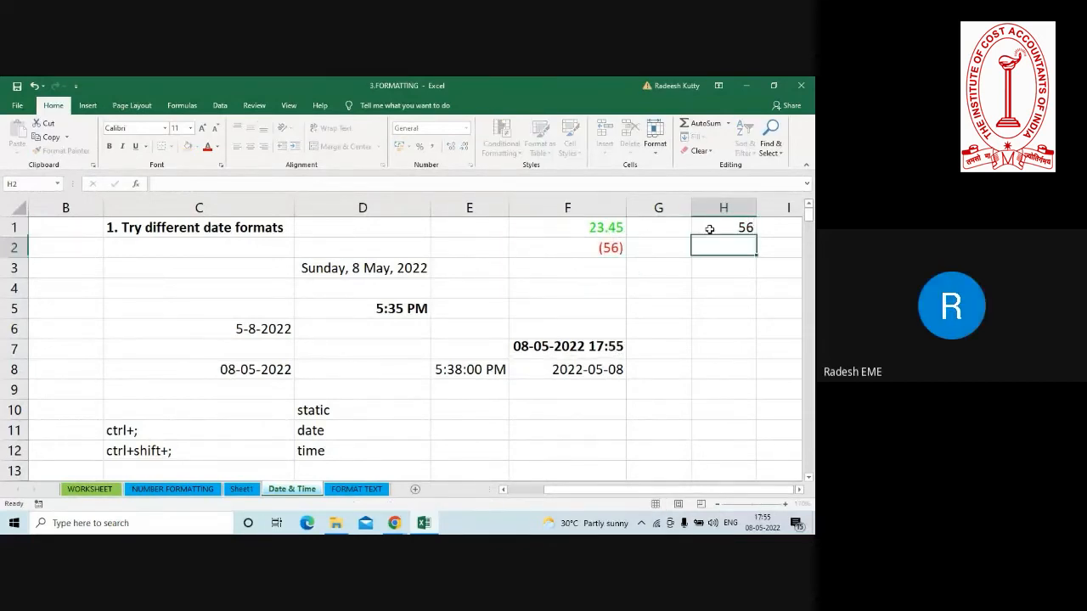
pyautogui.write('-89')
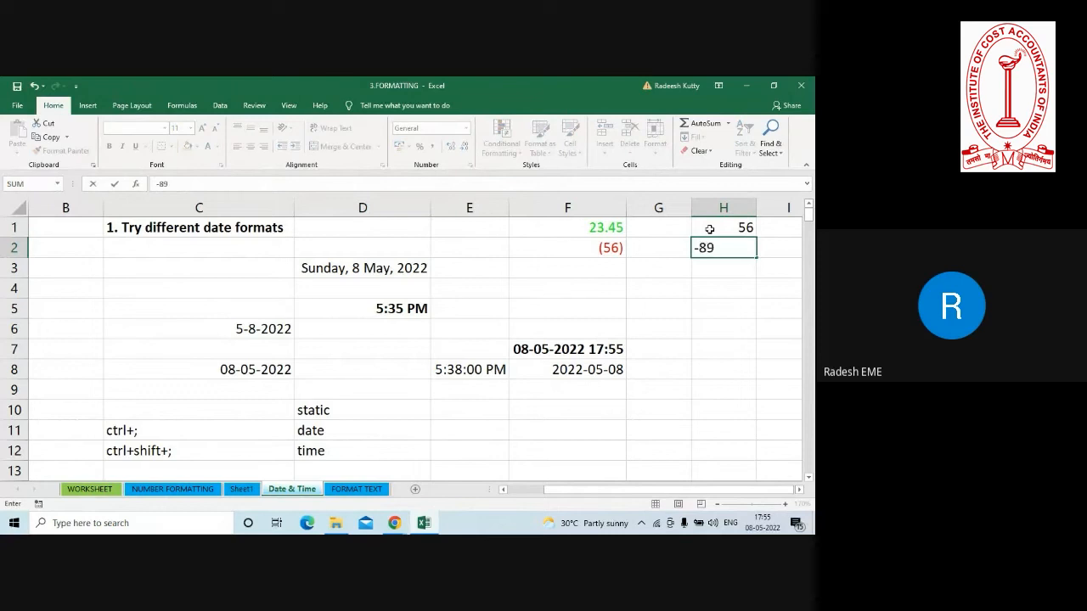
pyautogui.press('Return')
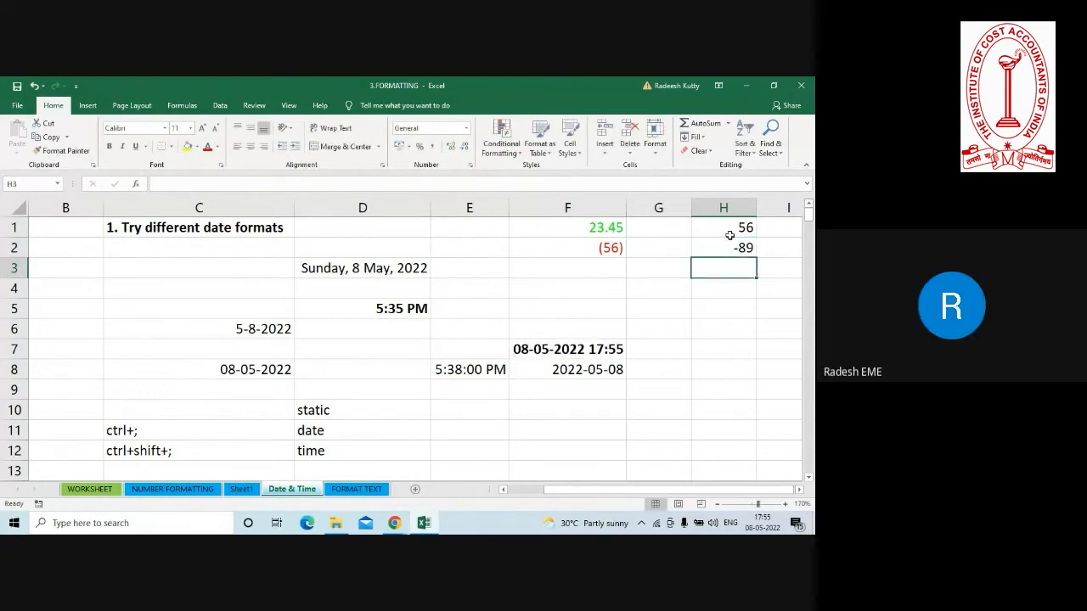
# Apply the custom number format ;;; to H1:H2 so that the cell contents are hidden.
pyautogui.click(719, 229)
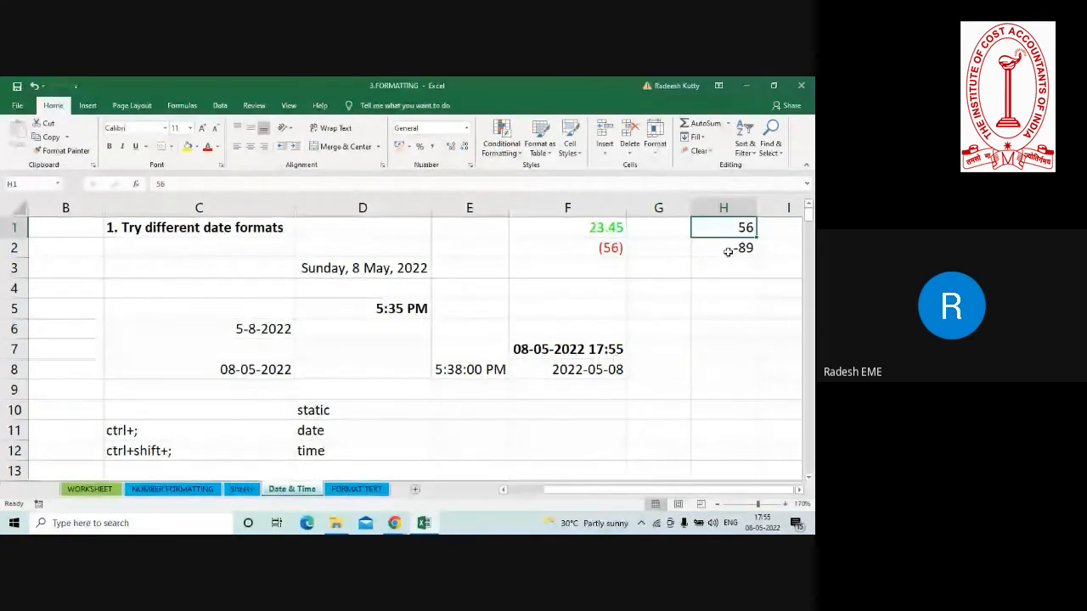
pyautogui.click(727, 251)
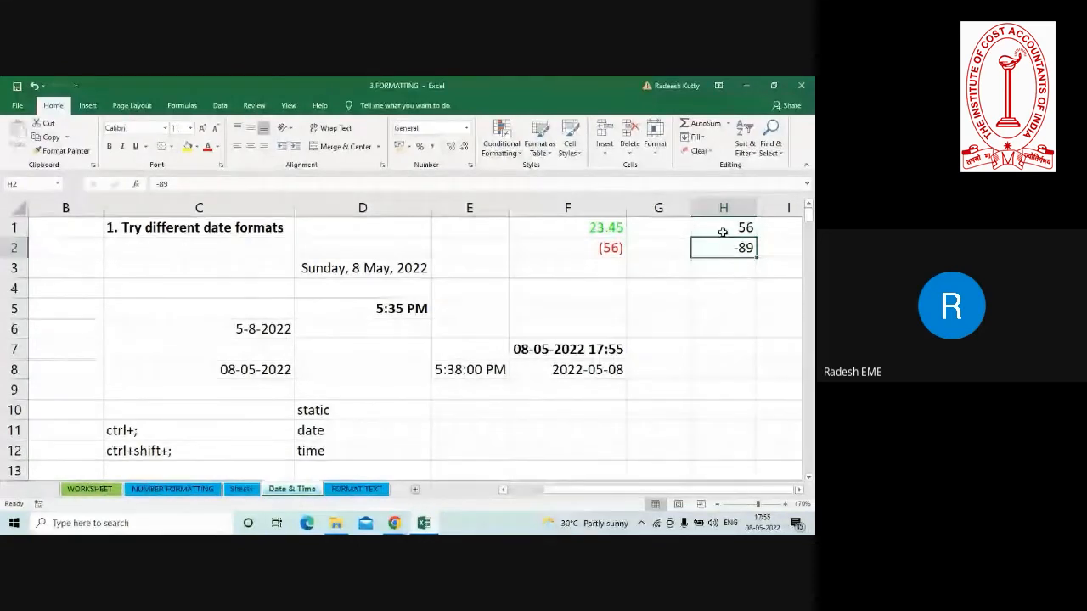
pyautogui.click(722, 229)
pyautogui.moveTo(721, 227); pyautogui.dragTo(732, 249)
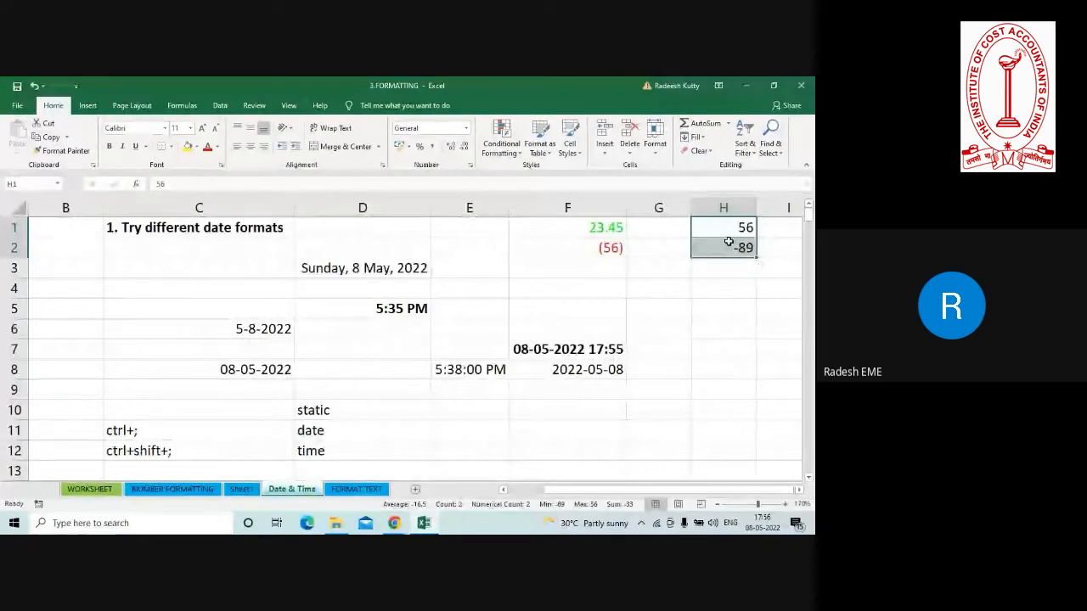
pyautogui.hotkey('ctrl', '1')
pyautogui.click(280, 275)
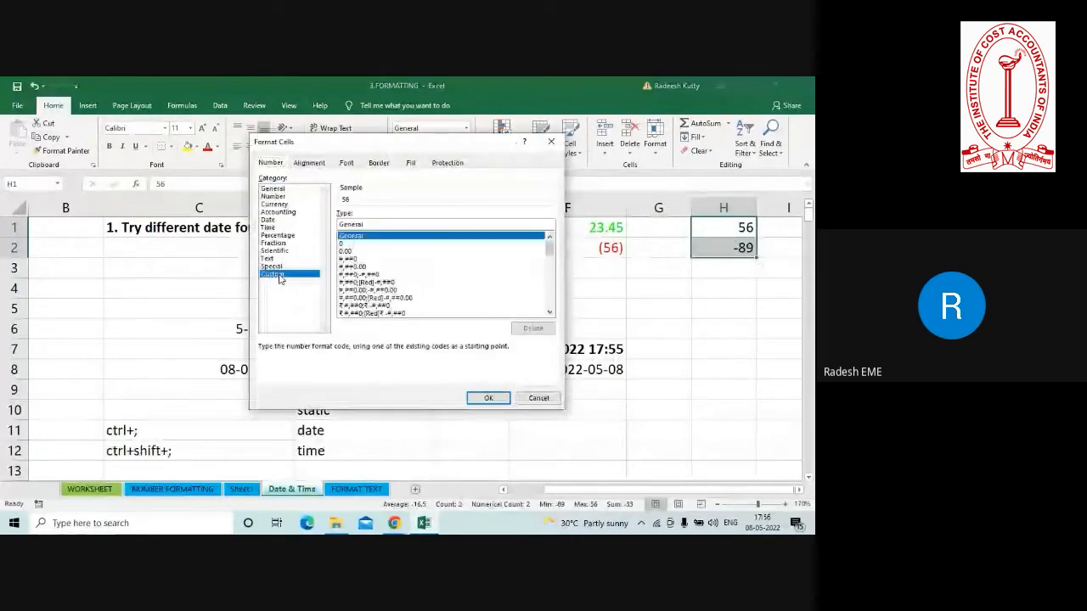
pyautogui.click(376, 226)
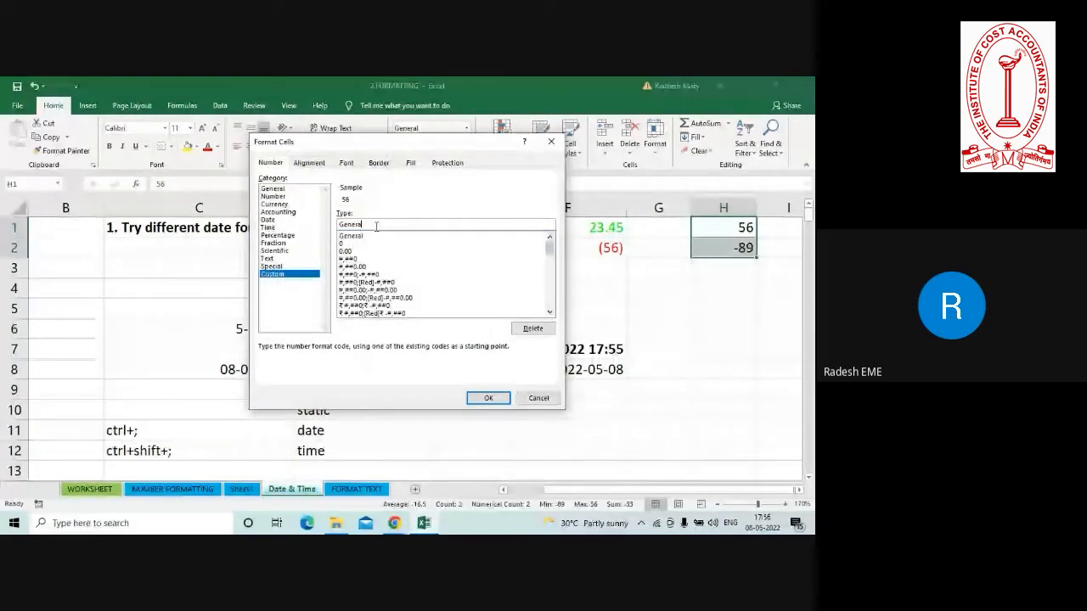
pyautogui.press('BackSpace')
pyautogui.press('BackSpace')
pyautogui.press('BackSpace')
pyautogui.press('BackSpace')
pyautogui.press('BackSpace')
pyautogui.press('BackSpace')
pyautogui.press('BackSpace')
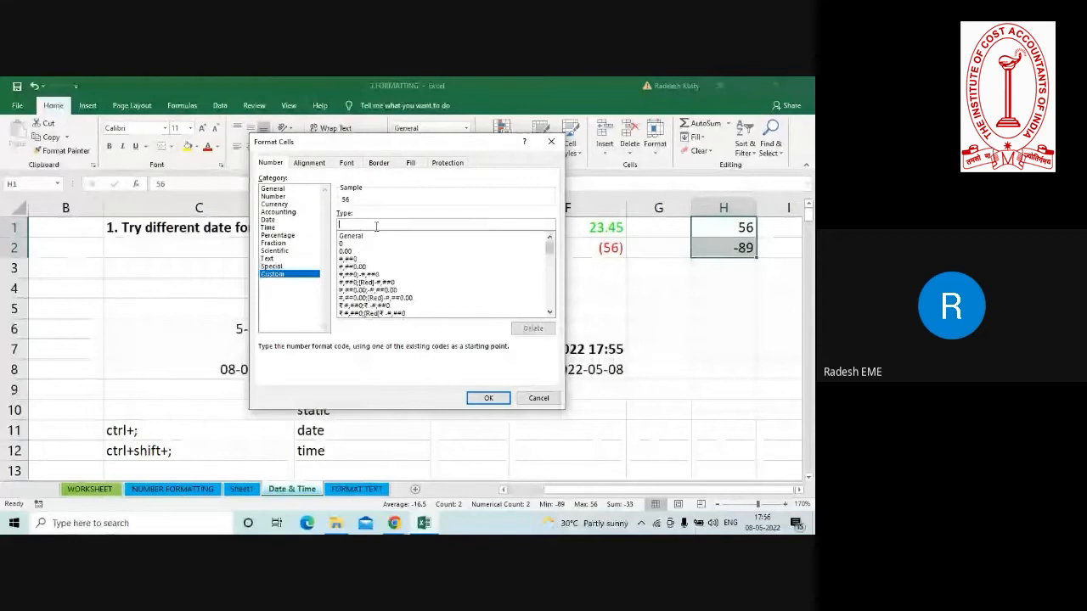
pyautogui.write(';')
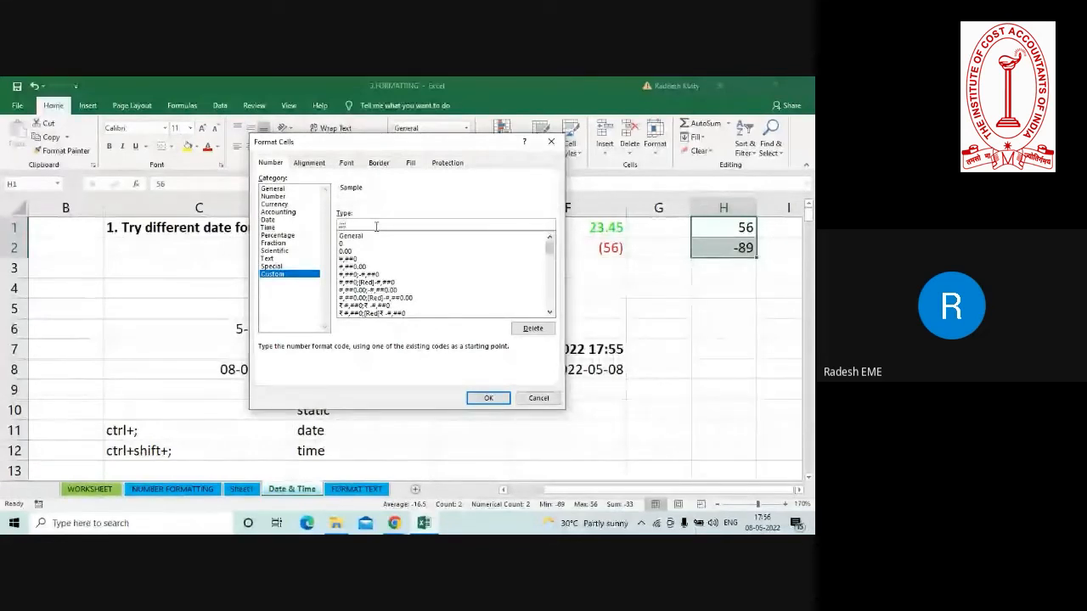
pyautogui.write(';;')
pyautogui.click(489, 401)
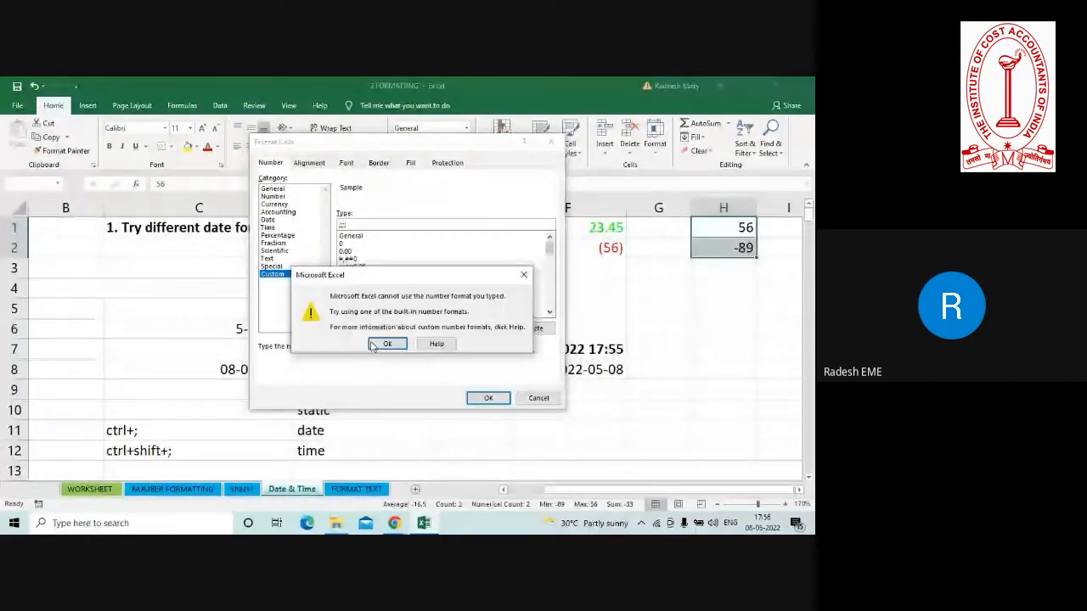
pyautogui.click(371, 345)
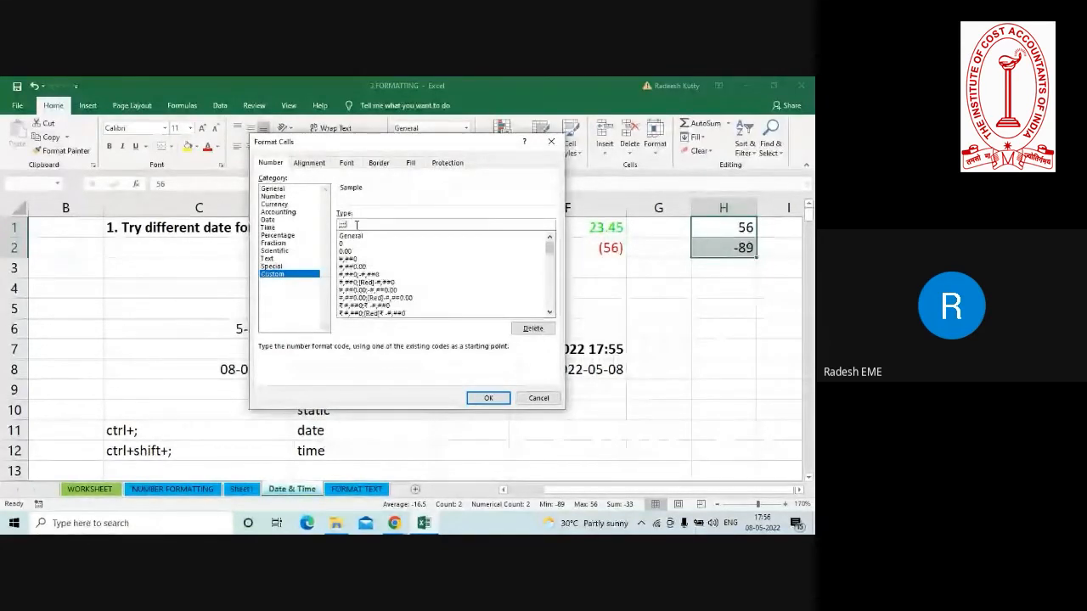
pyautogui.click(488, 398)
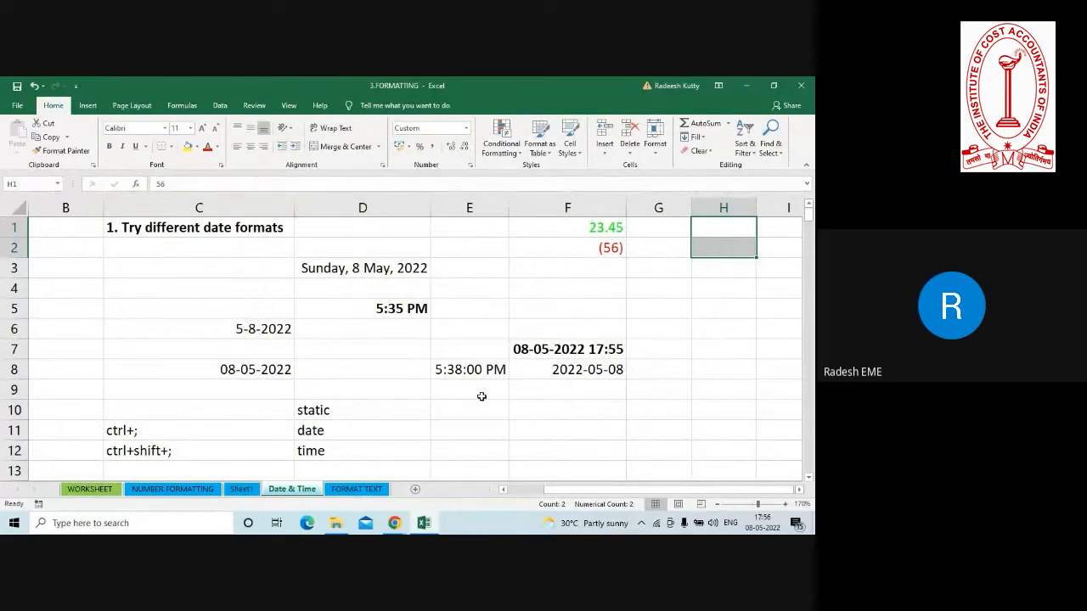
# Check the stored values of H1 and H2 against their hidden display.
pyautogui.click(713, 224)
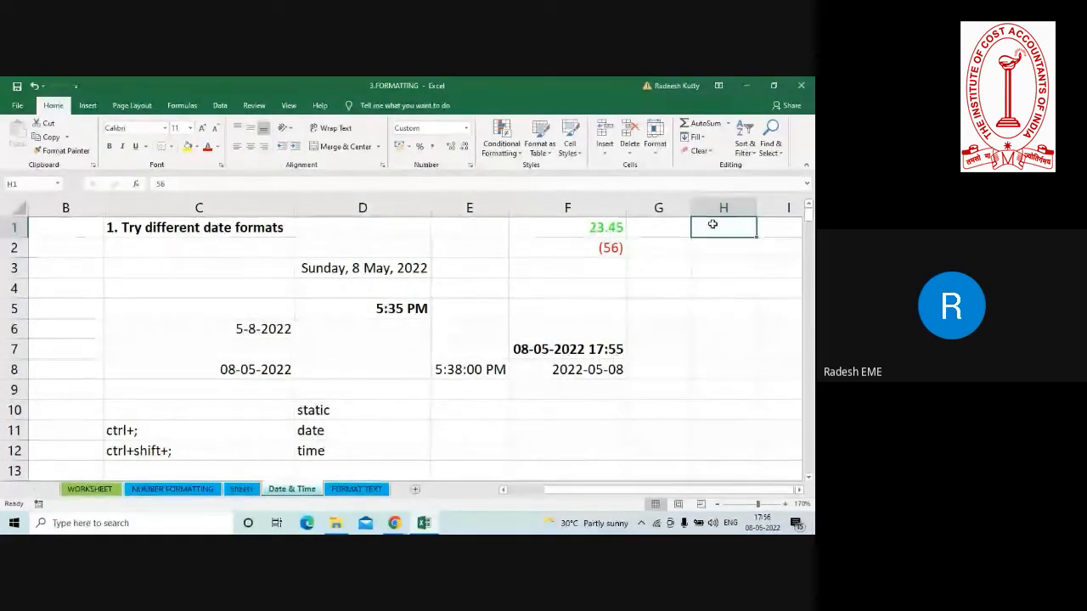
pyautogui.click(717, 247)
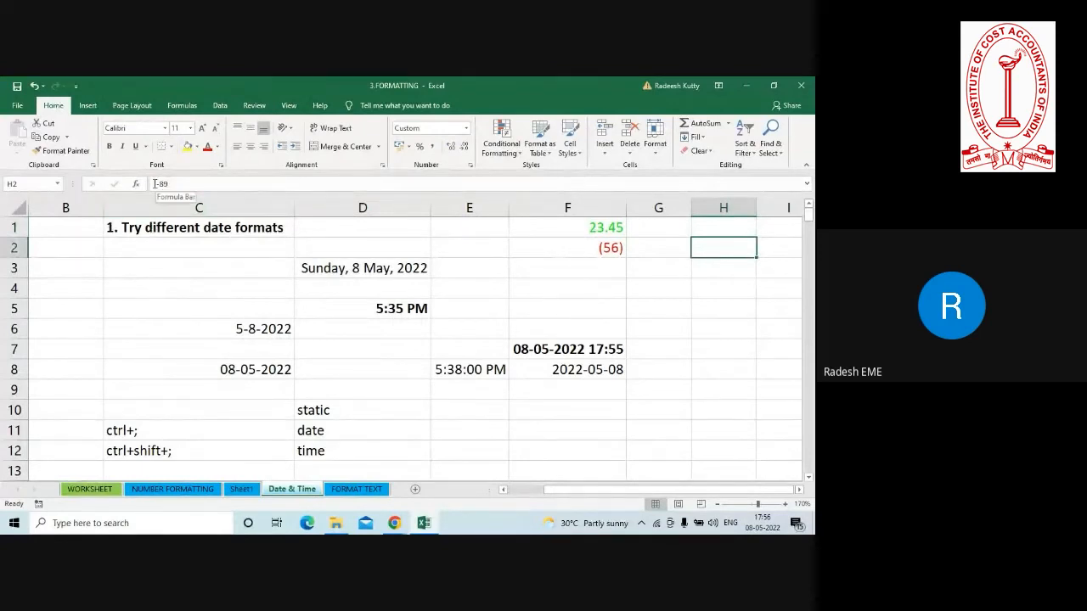
pyautogui.click(711, 226)
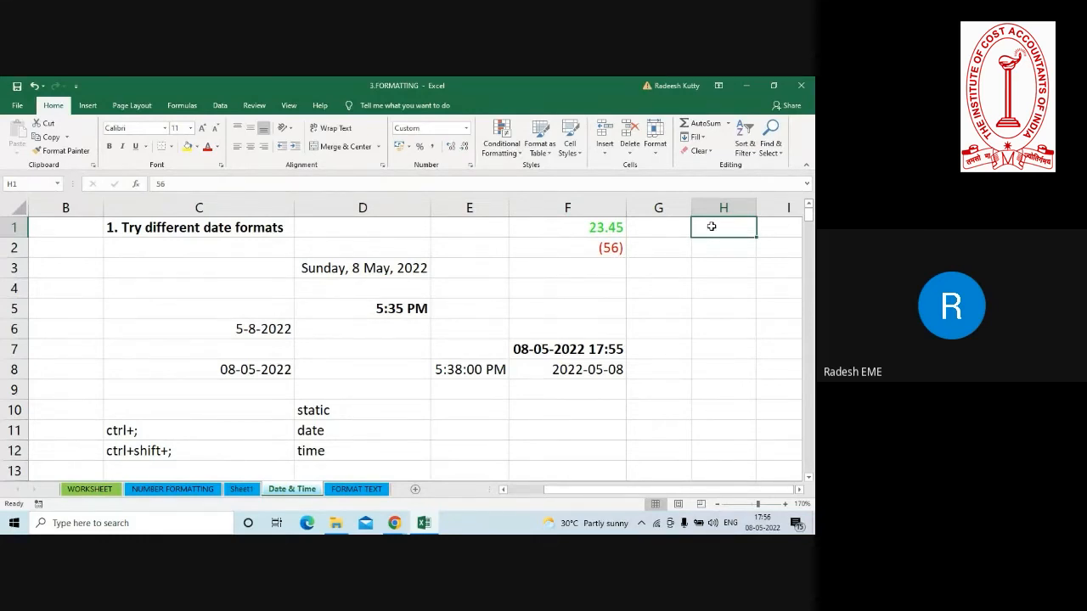
# Delete the custom number format ;;; used by H1:H2.
pyautogui.moveTo(711, 226); pyautogui.dragTo(716, 260)
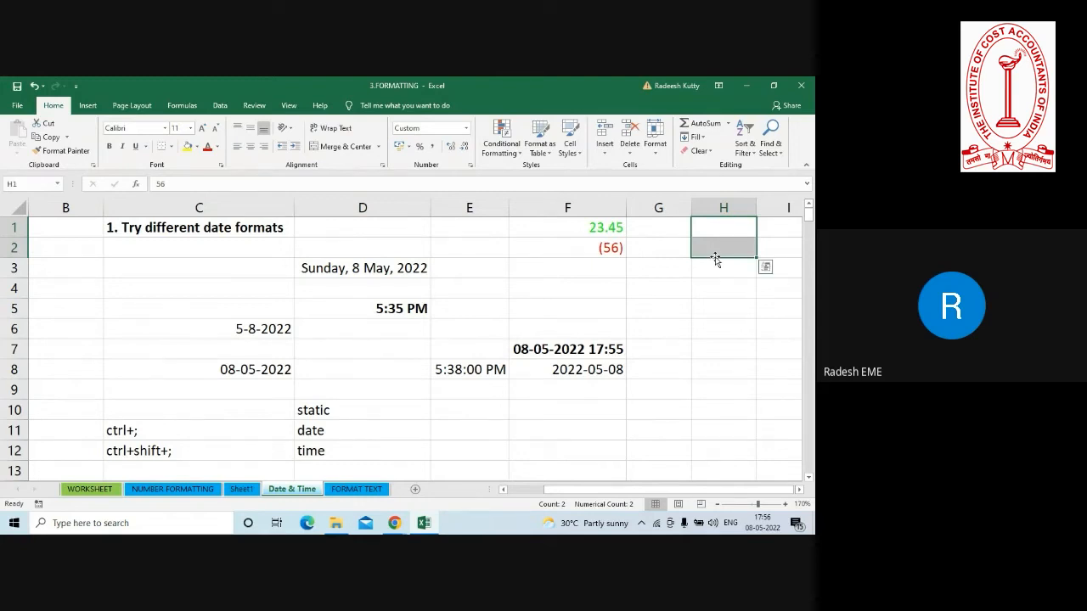
pyautogui.hotkey('ctrl', '1')
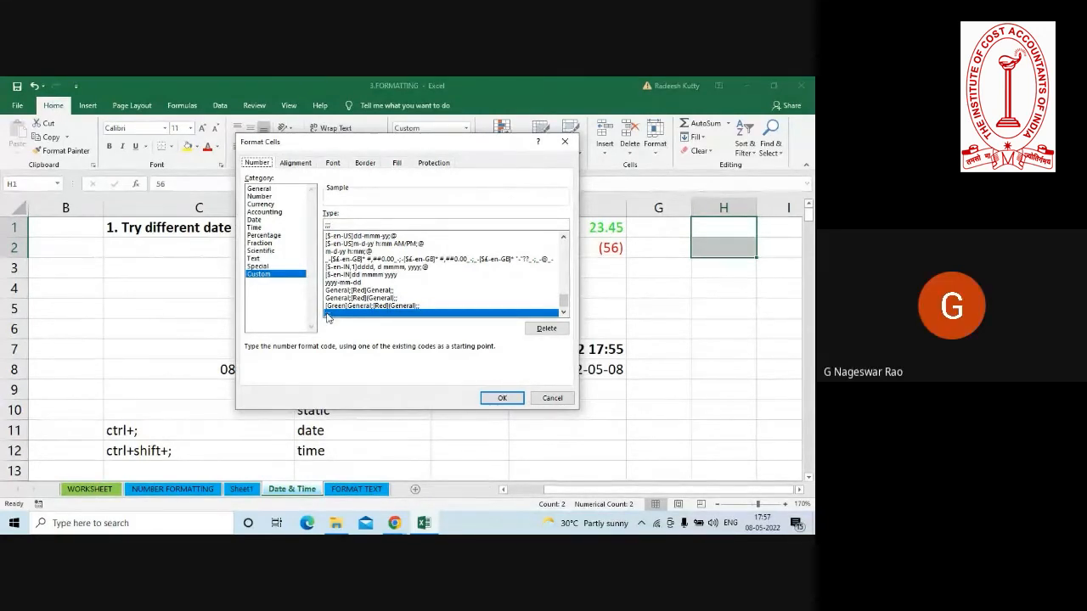
pyautogui.click(545, 328)
pyautogui.click(501, 398)
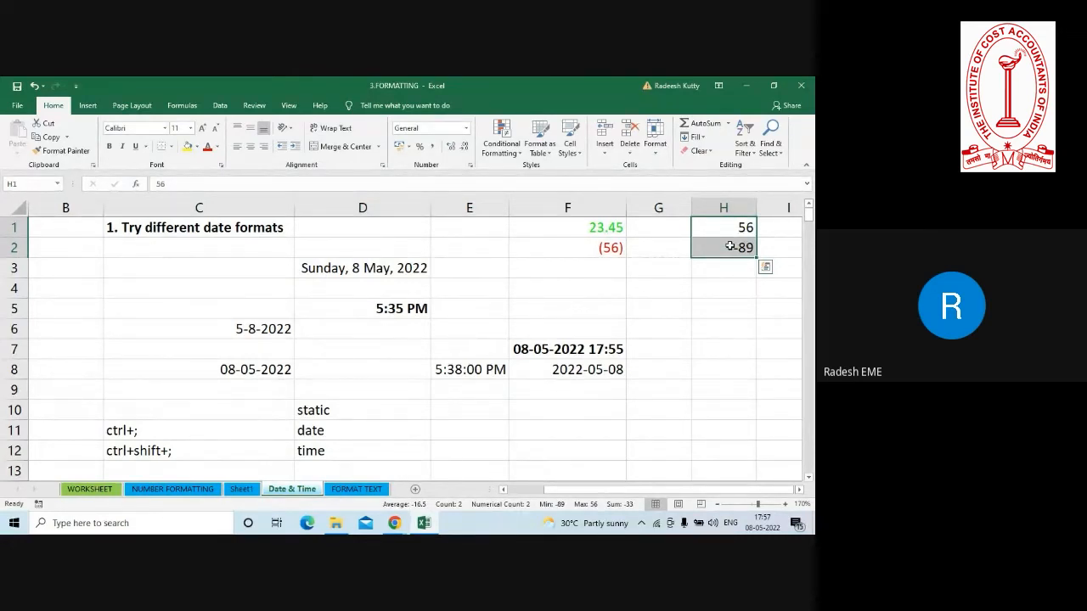
# Begin a custom number format for H1:H2 with ;[red](general) to hide positive numbers and show negatives in red brackets.
pyautogui.hotkey('ctrl', '1')
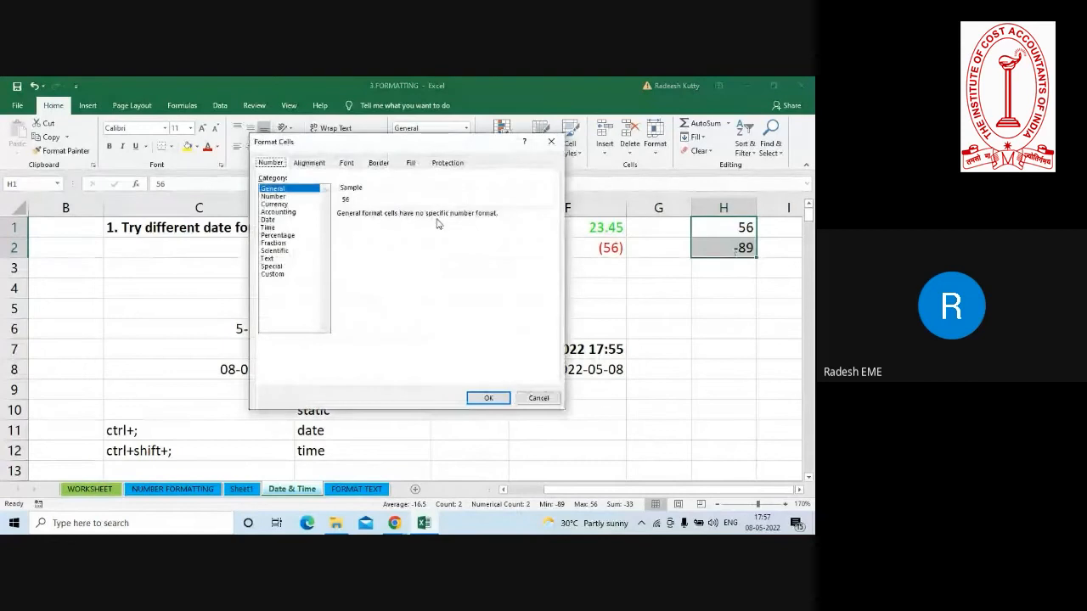
pyautogui.click(275, 274)
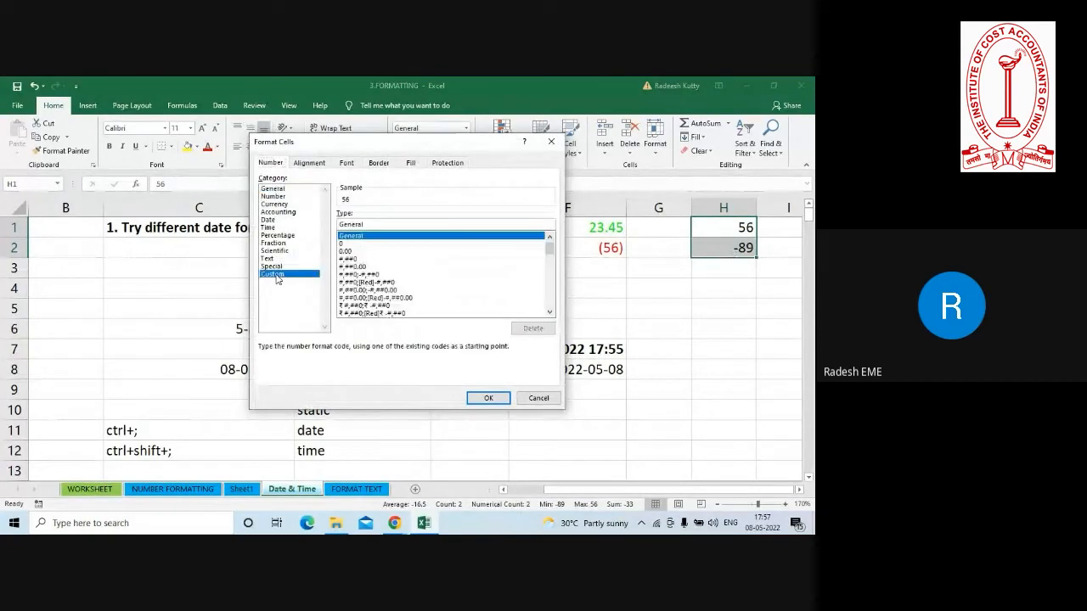
pyautogui.click(373, 224)
pyautogui.press('BackSpace')
pyautogui.press('BackSpace')
pyautogui.press('BackSpace')
pyautogui.press('BackSpace')
pyautogui.press('BackSpace')
pyautogui.press('BackSpace')
pyautogui.press('BackSpace')
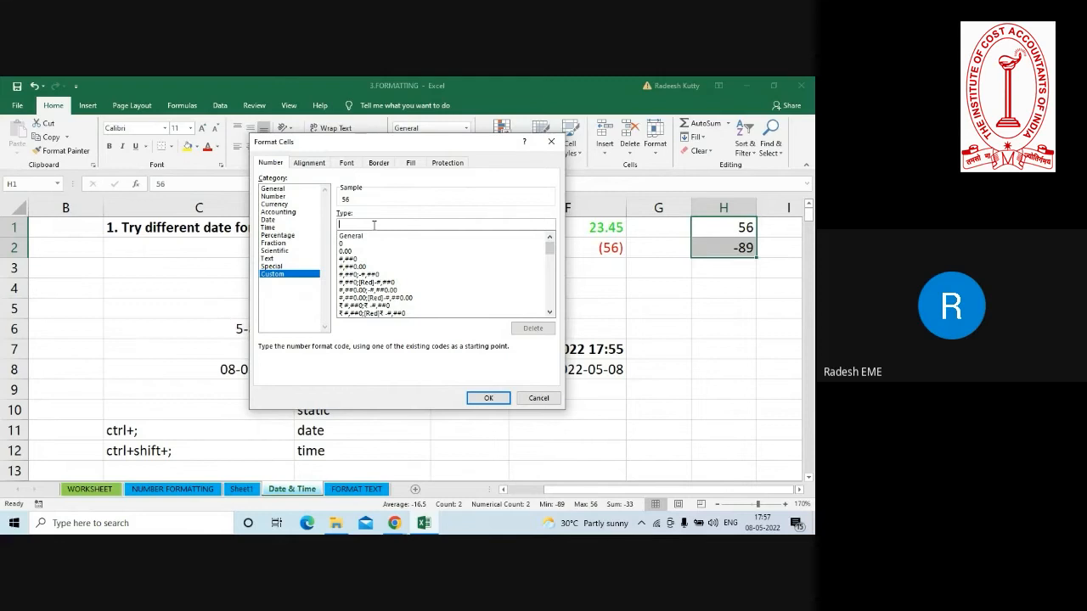
pyautogui.write(';')
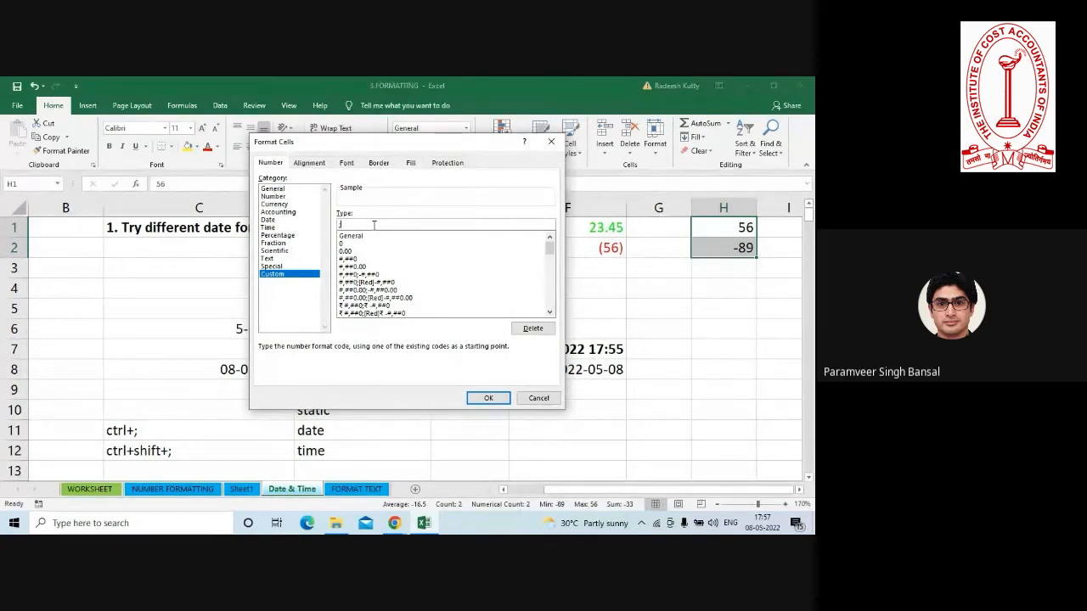
pyautogui.write(';')
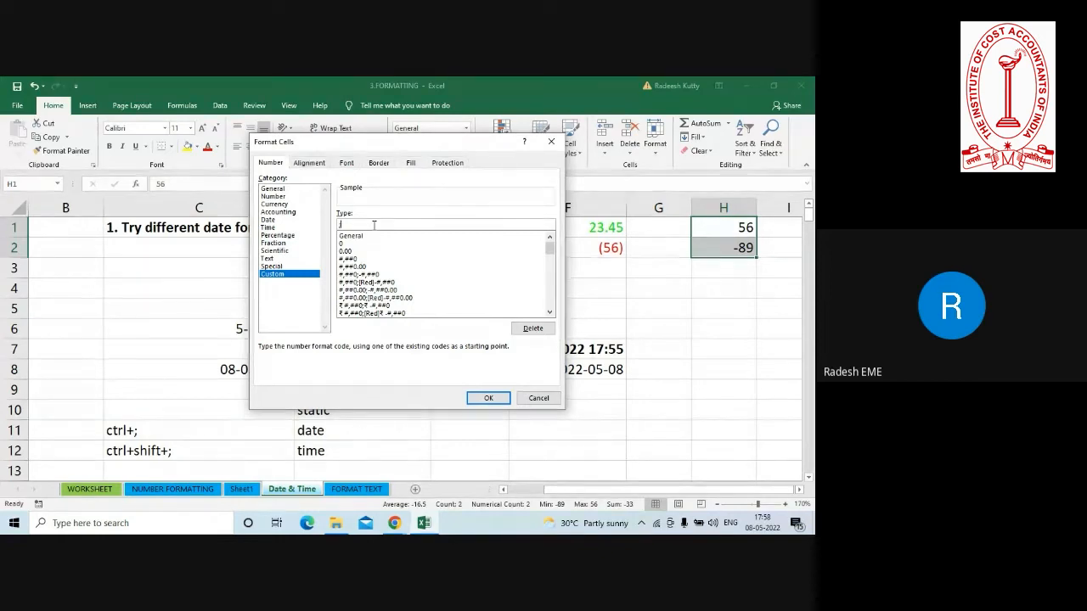
pyautogui.write('[red]')
pyautogui.write('(general')
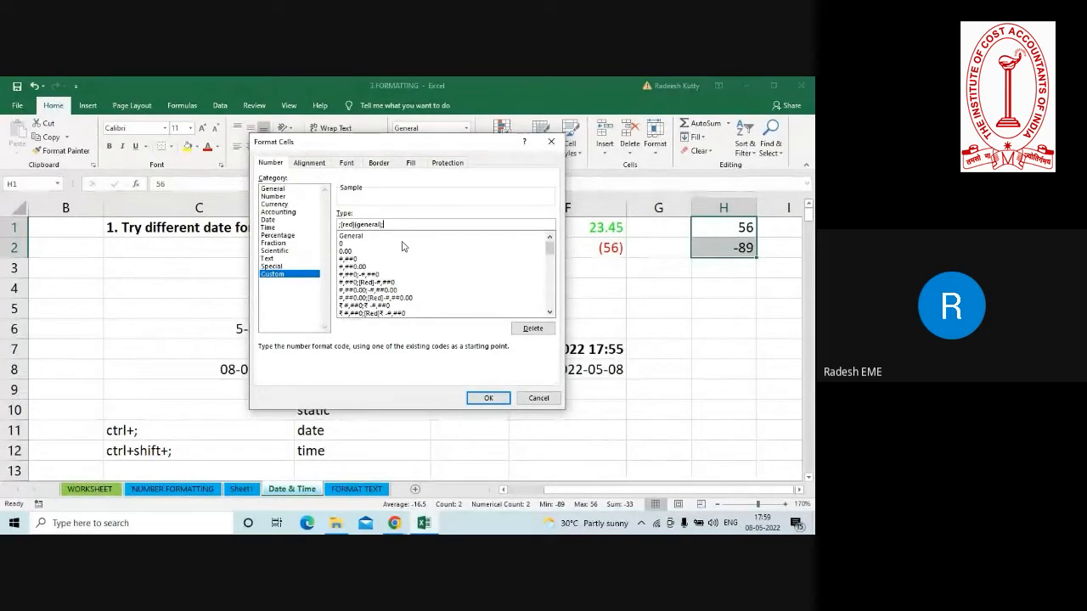
# Complete the custom format as ;[red](general);;"Not updated" with an empty zero section and apply it to H1:H2.
pyautogui.write(';"')
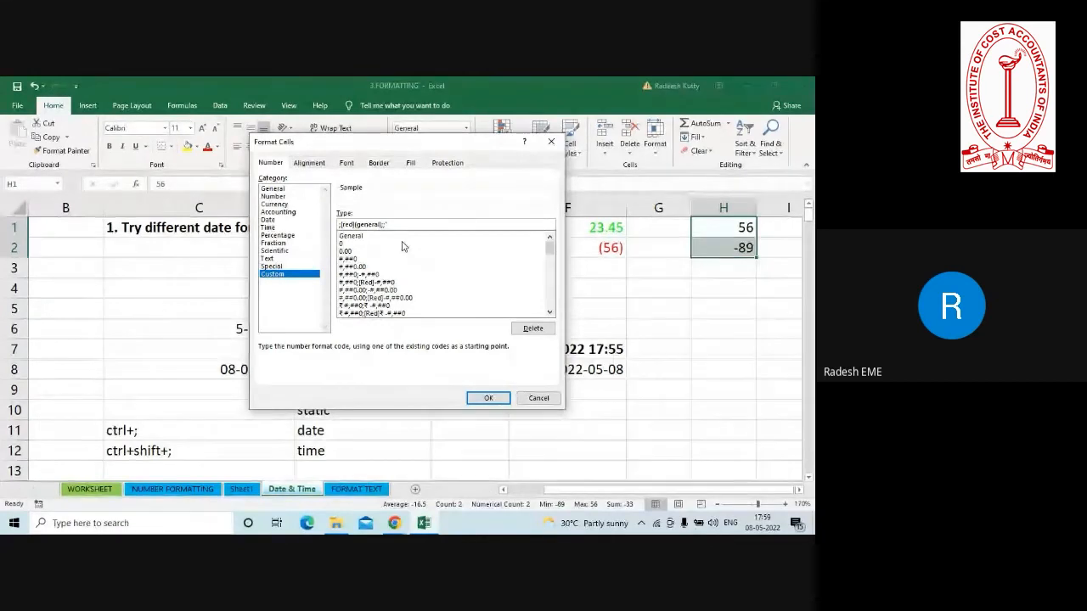
pyautogui.write('Not updated')
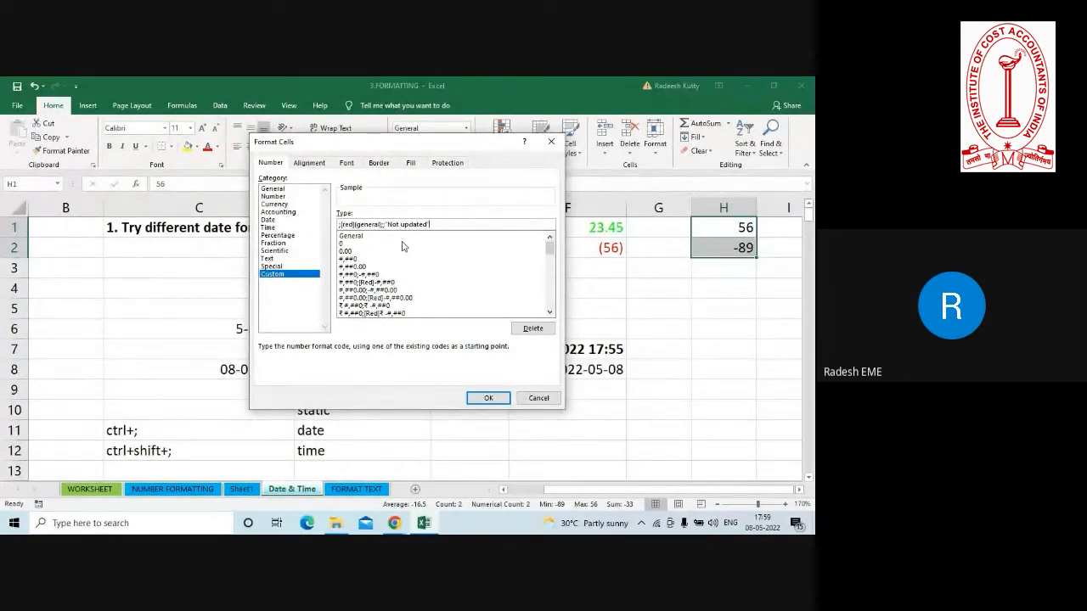
pyautogui.click(483, 399)
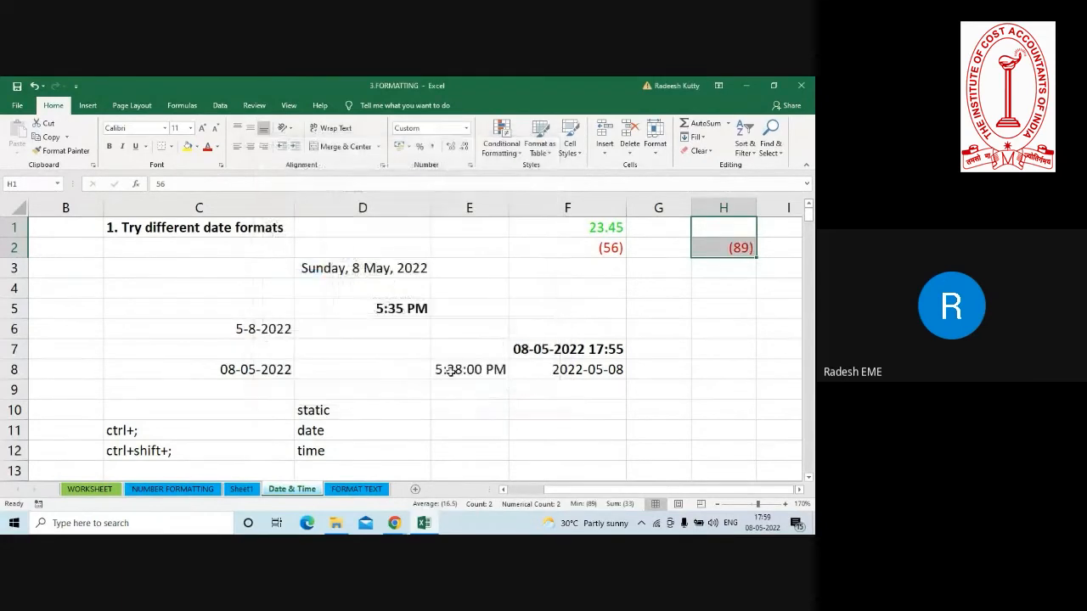
# Compare the stored values of H1 and H2 with their formatted display, and select the empty cell H3.
pyautogui.click(719, 251)
pyautogui.click(731, 228)
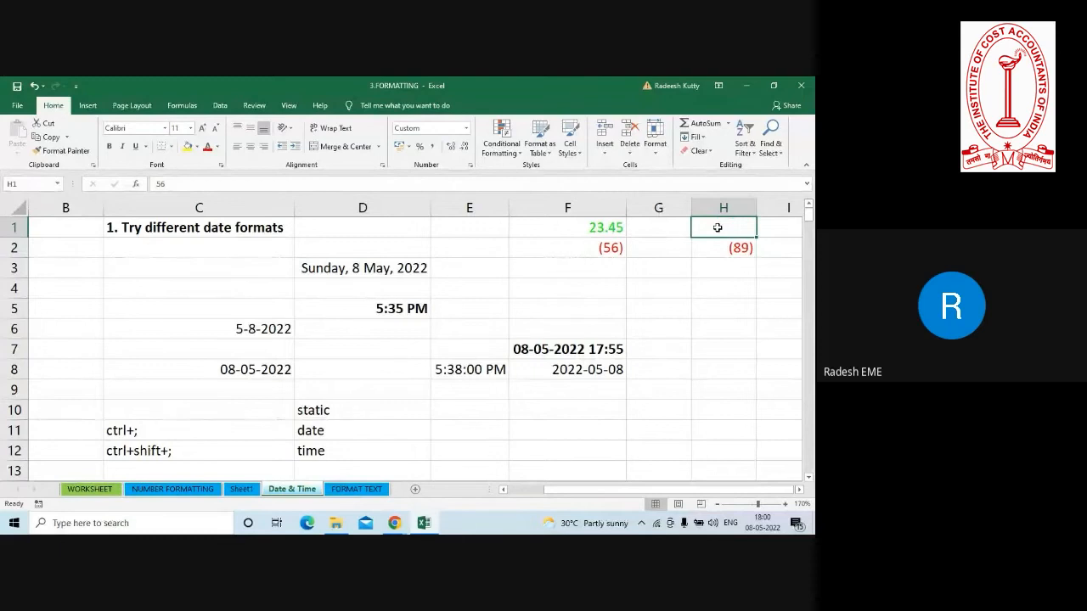
pyautogui.click(708, 248)
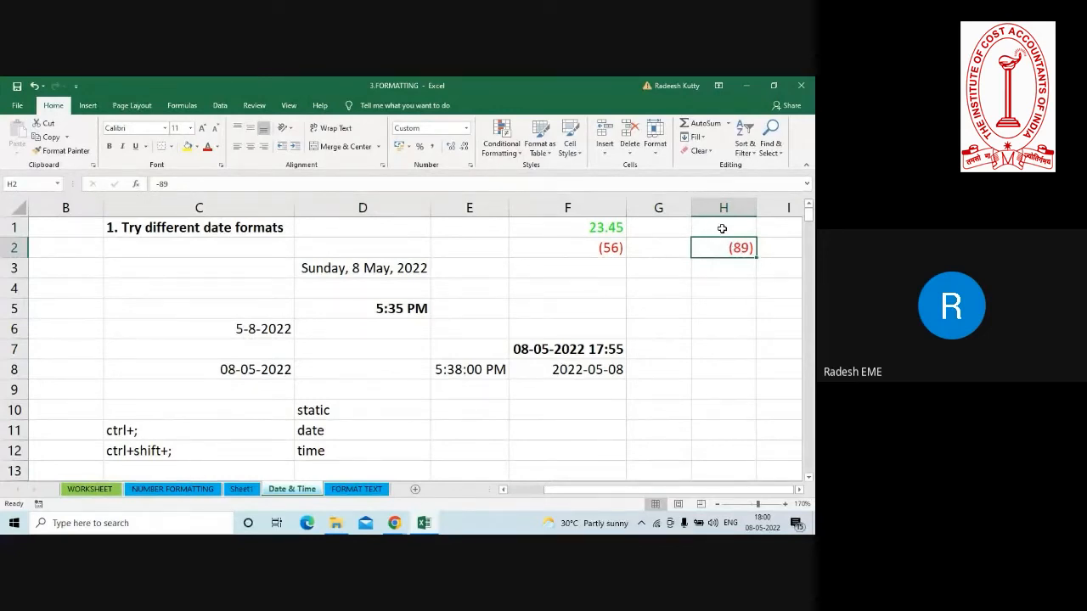
pyautogui.click(722, 229)
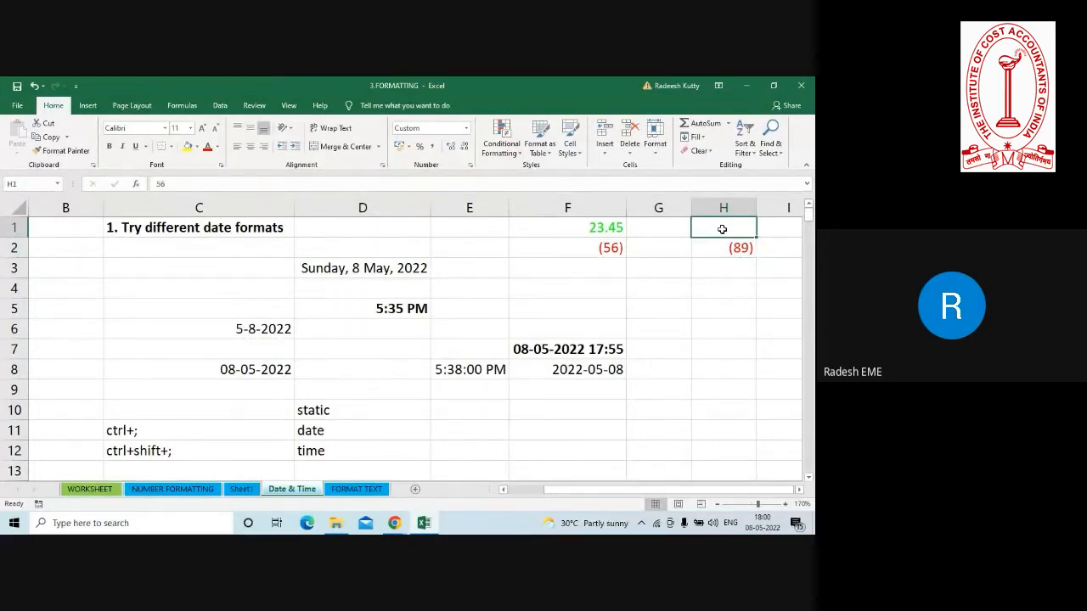
pyautogui.click(723, 268)
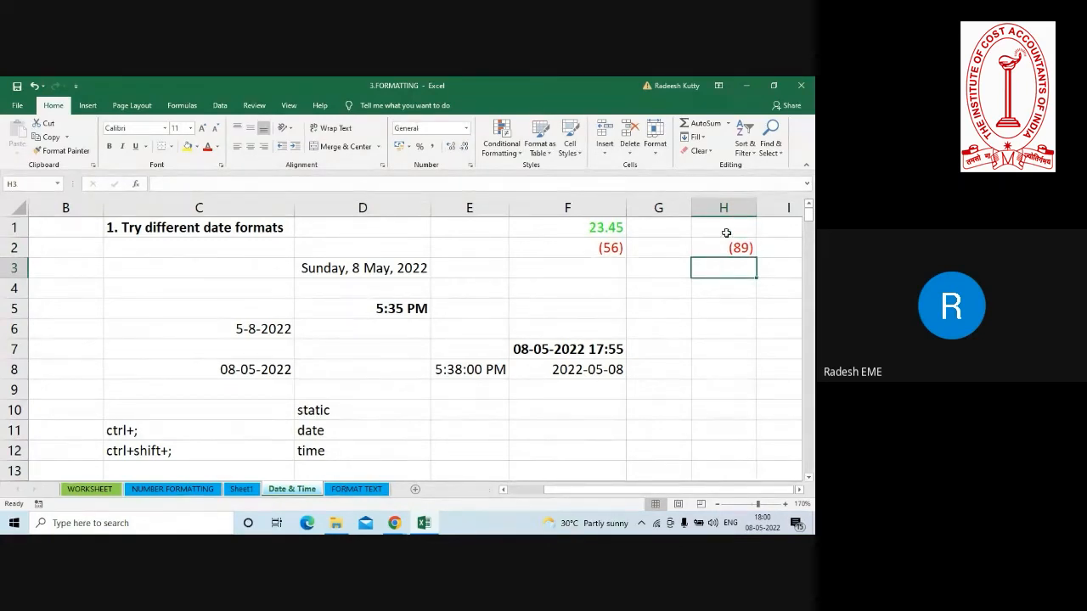
# Replace the value in H1 with 0 to test the format's zero section.
pyautogui.click(724, 228)
pyautogui.write('0')
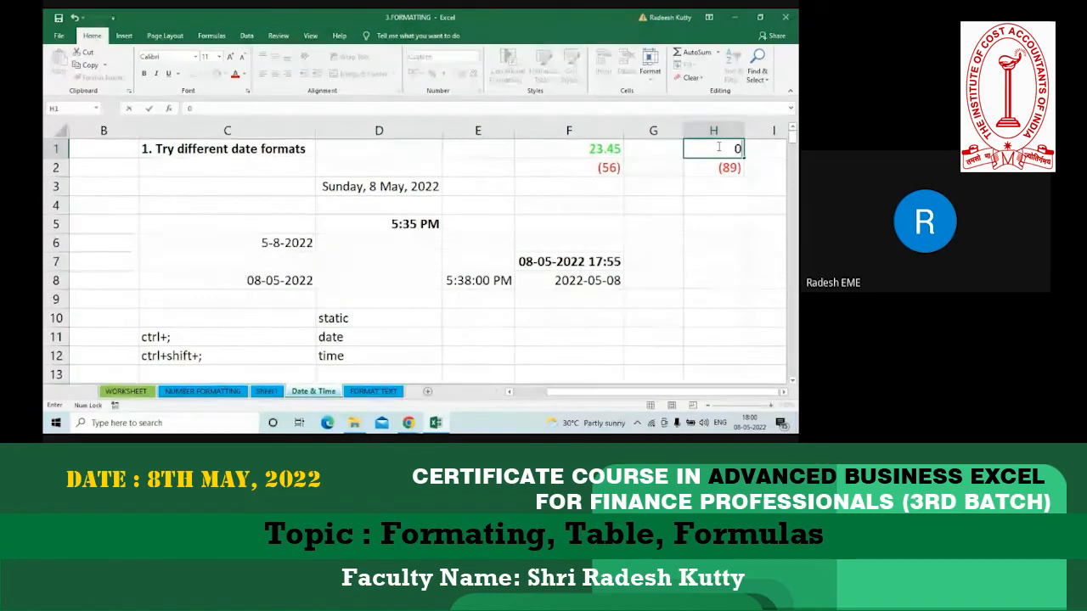
pyautogui.press('Return')
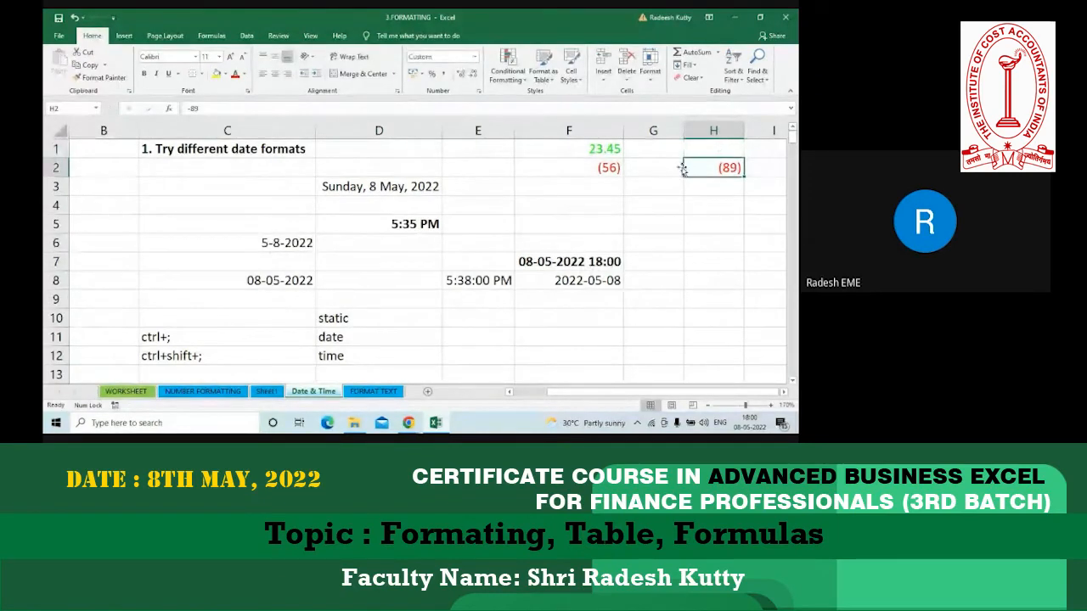
# Review the values in H1 and H2 and examine the custom number format applied to H2, leaving it as is.
pyautogui.click(704, 150)
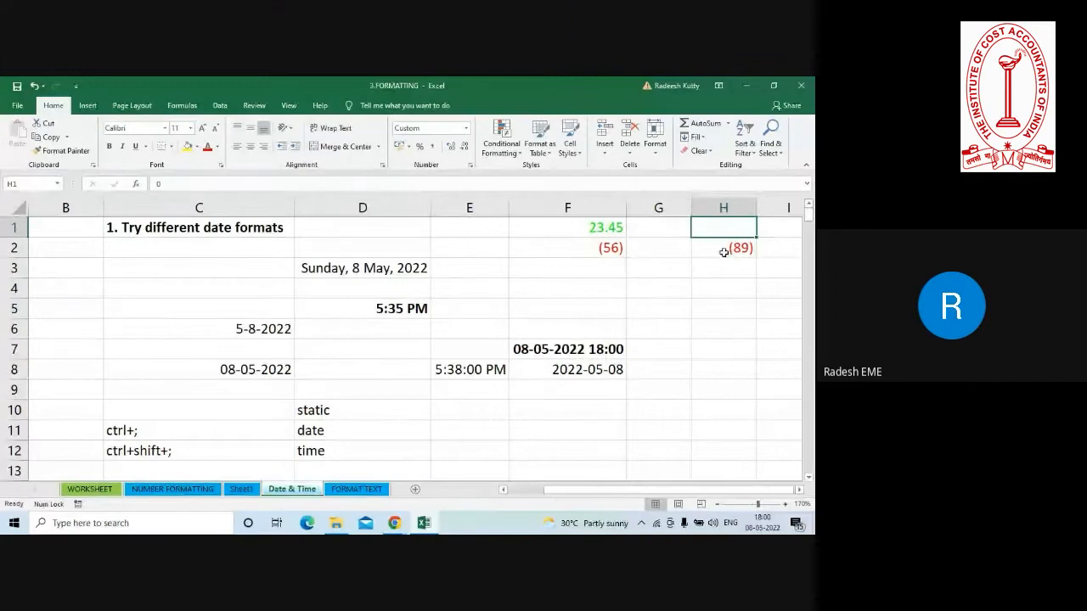
pyautogui.click(712, 168)
pyautogui.hotkey('ctrl', '1')
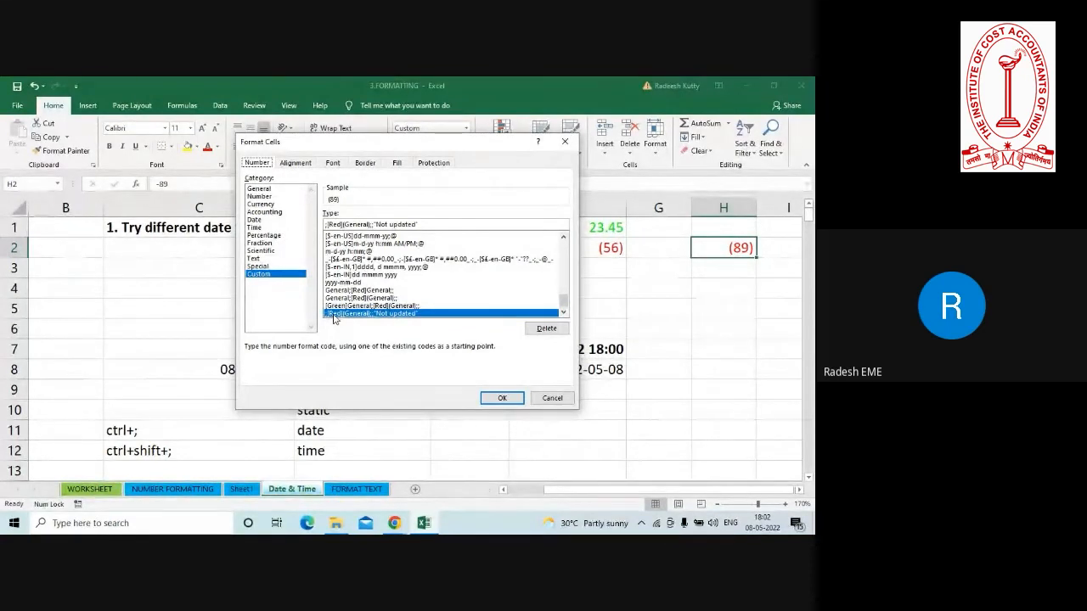
pyautogui.press('Escape')
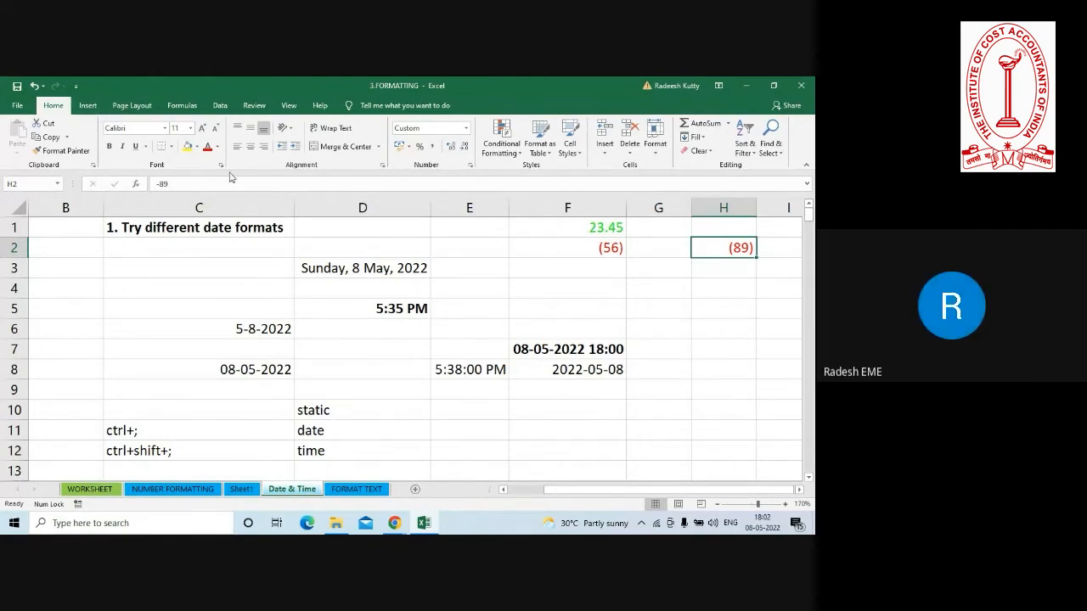
# Compare the stored value of H2 with its bracketed display by opening the cell's contents and closing them unaltered.
pyautogui.click(161, 183)
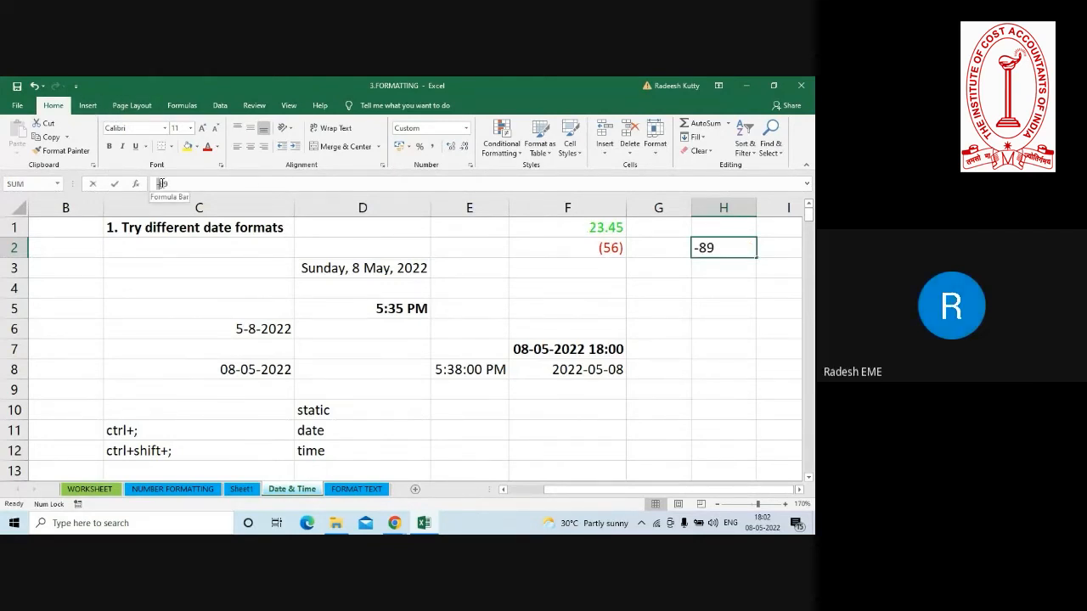
pyautogui.doubleClick(173, 184)
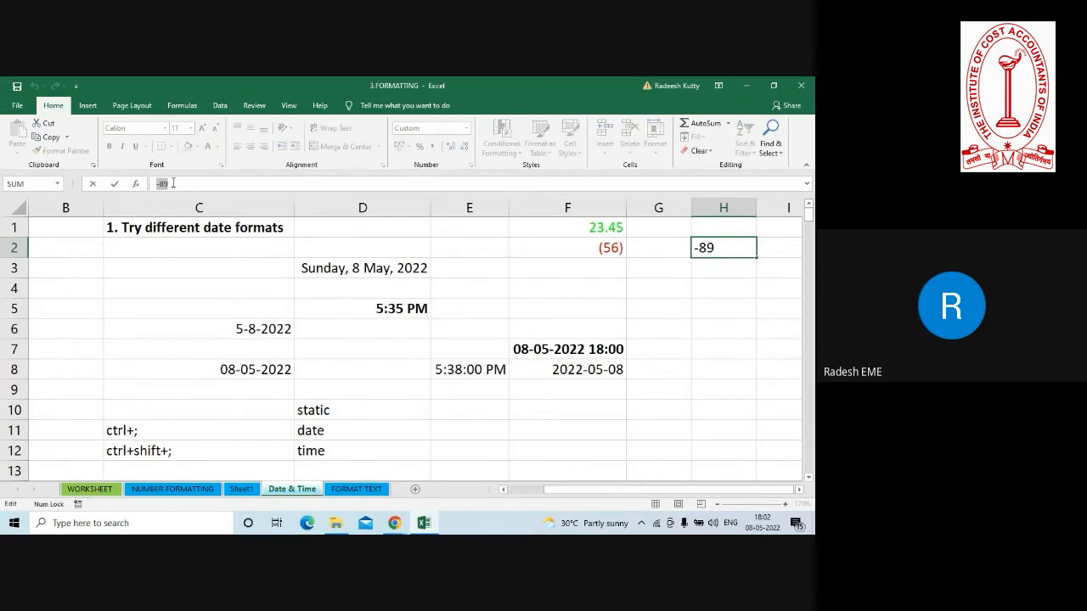
pyautogui.doubleClick(728, 247)
pyautogui.press('Return')
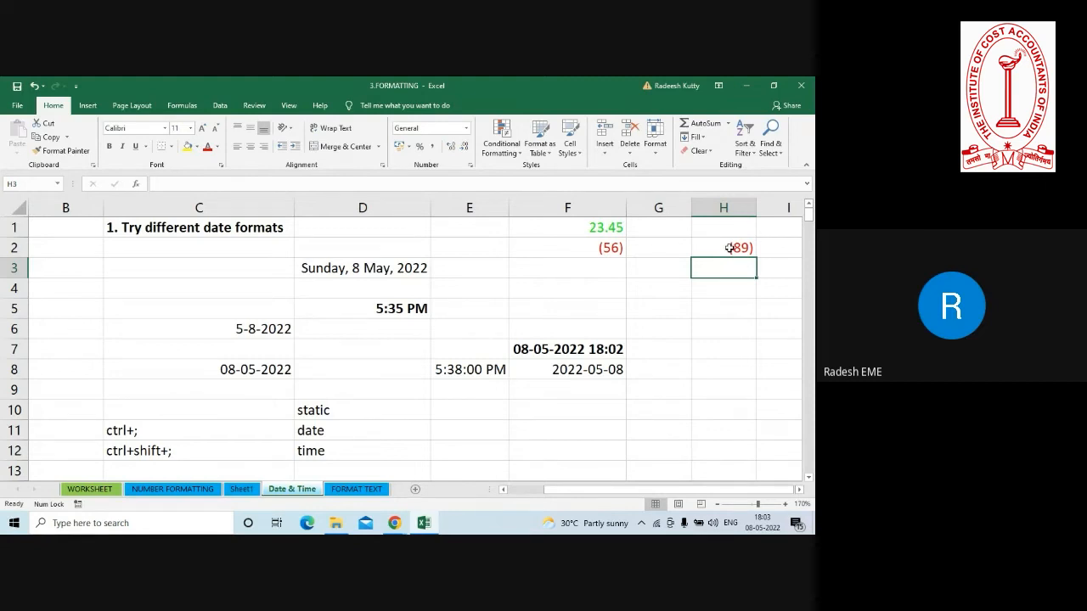
pyautogui.click(730, 247)
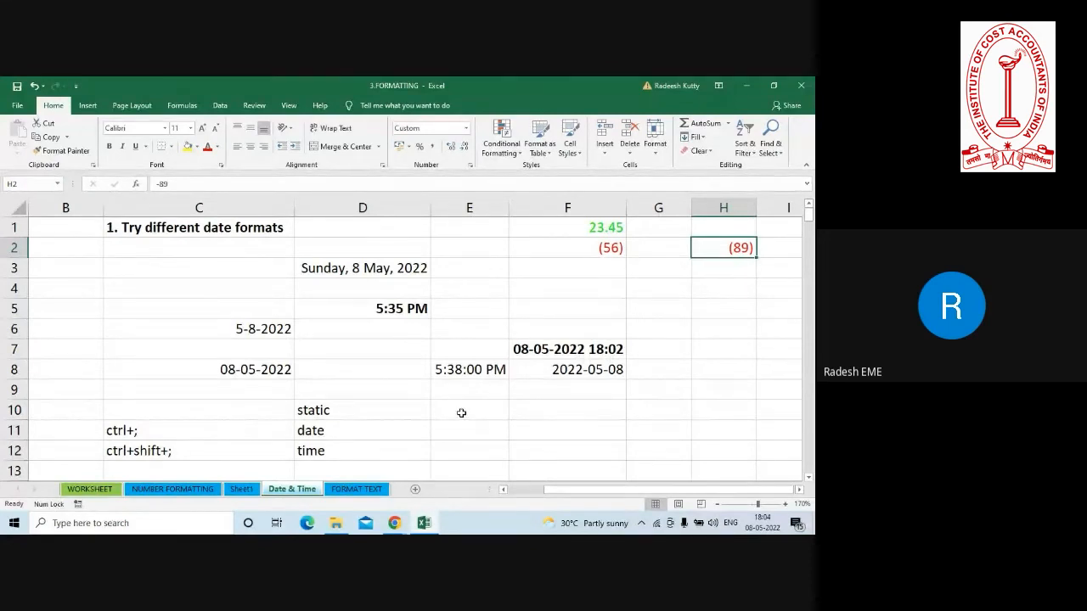
# Open the FORMAT TEXT sheet and bring its full list of formatting and comment tasks into view.
pyautogui.moveTo(461, 412); pyautogui.dragTo(740, 468)
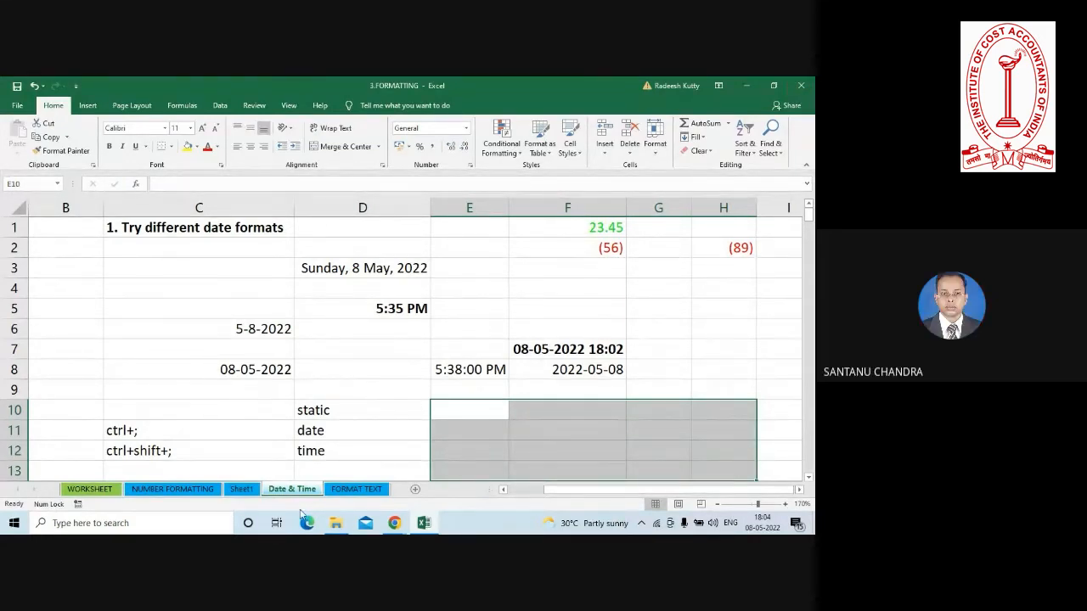
pyautogui.click(247, 413)
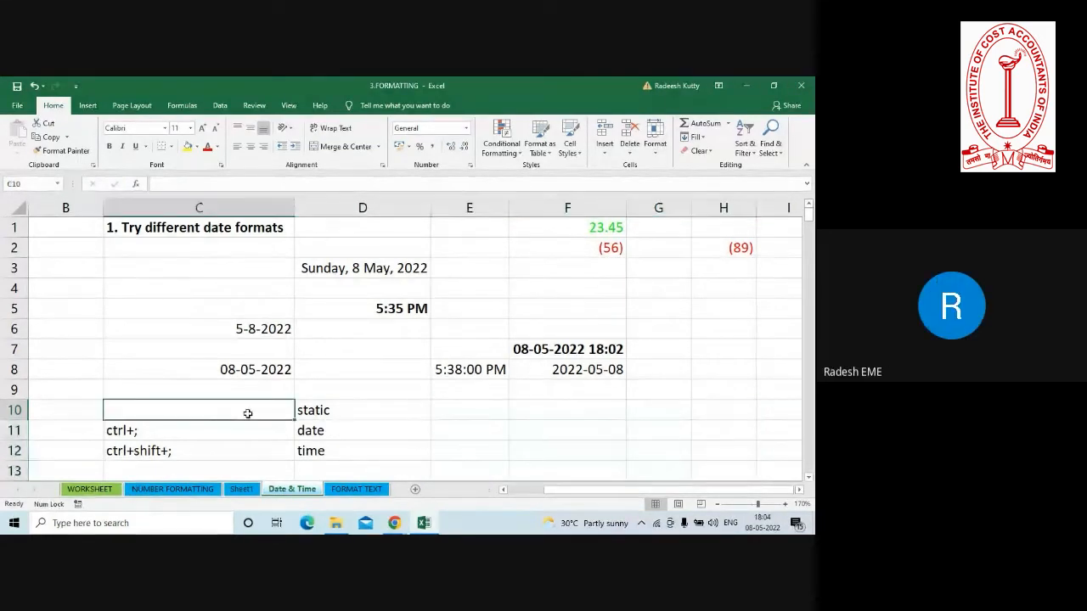
pyautogui.click(356, 489)
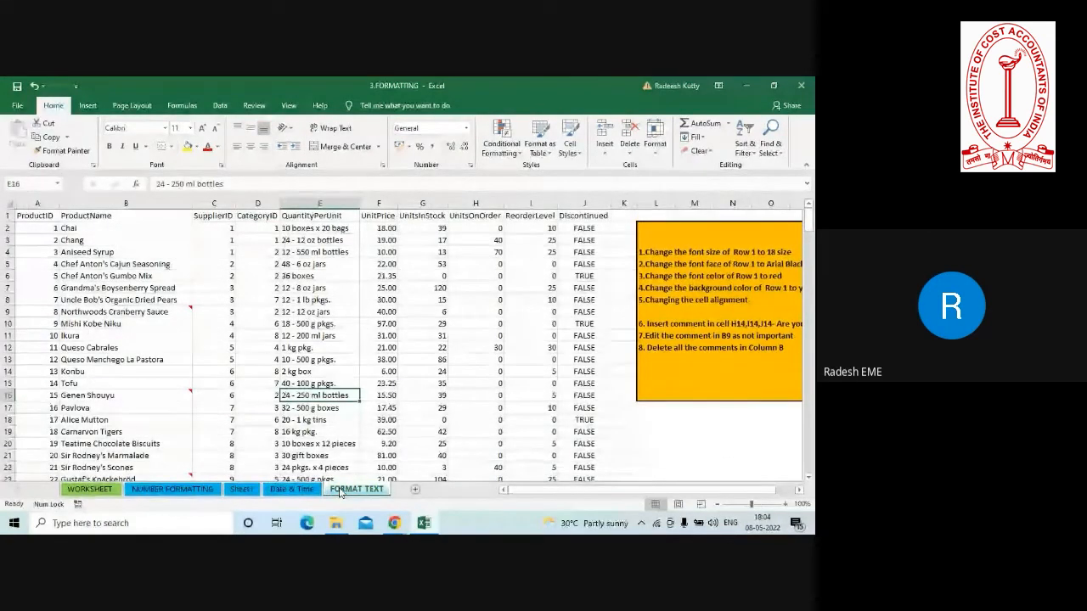
pyautogui.click(799, 490)
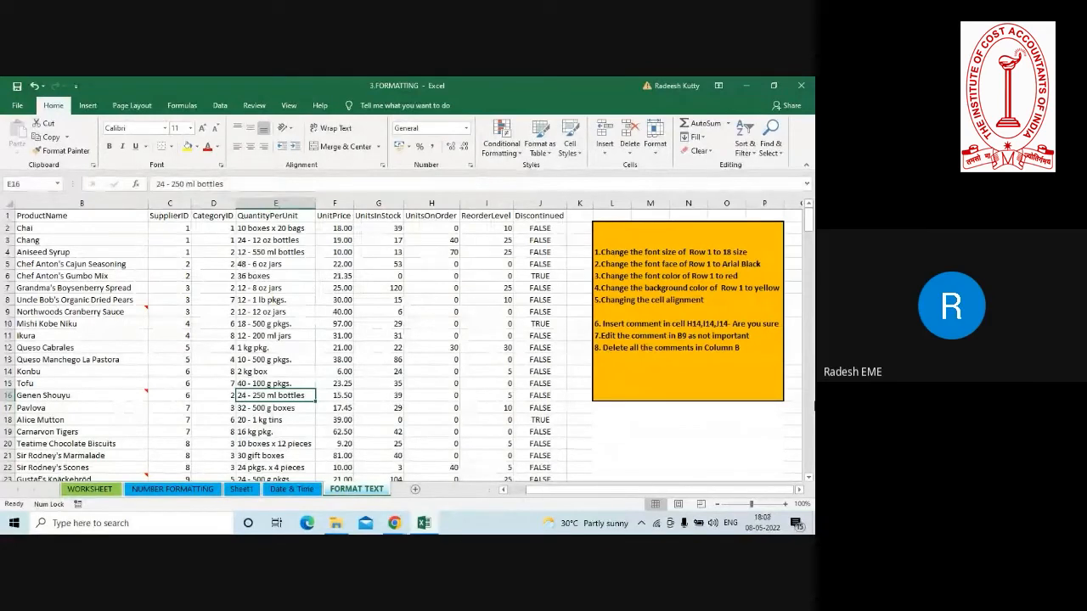
# Switch to the Google Meet call in Chrome to check on the meeting, and return to the Excel workbook.
pyautogui.hotkey('alt', 'Tab')
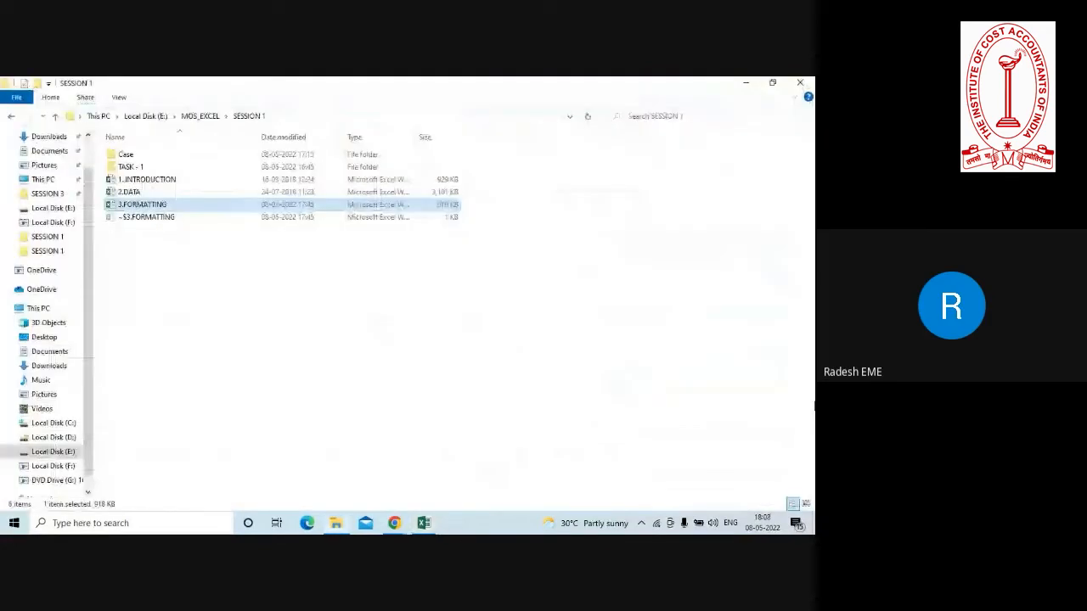
pyautogui.click(746, 84)
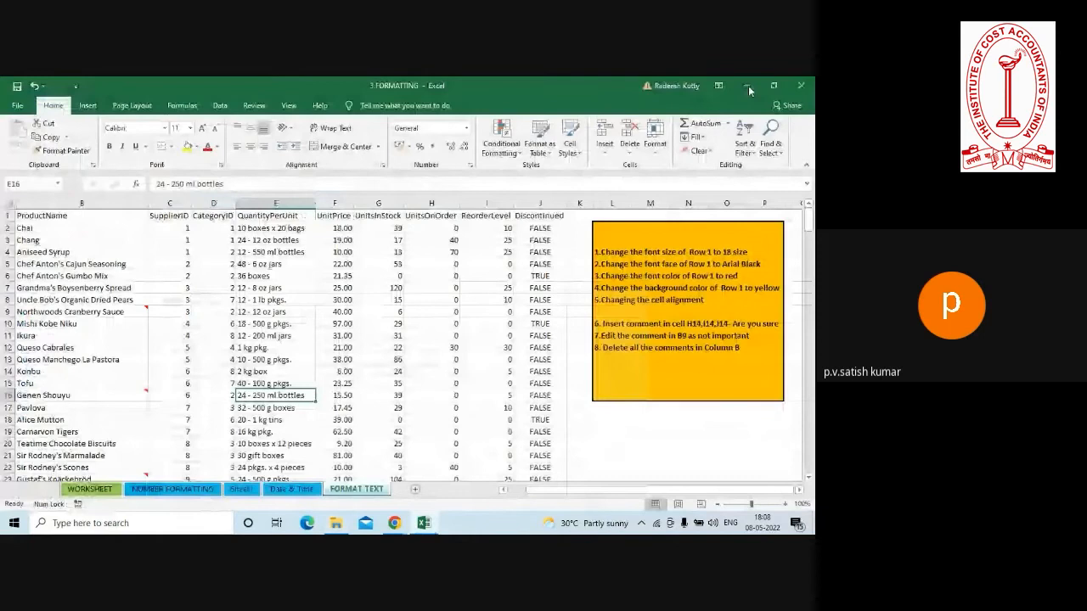
pyautogui.moveTo(394, 523)
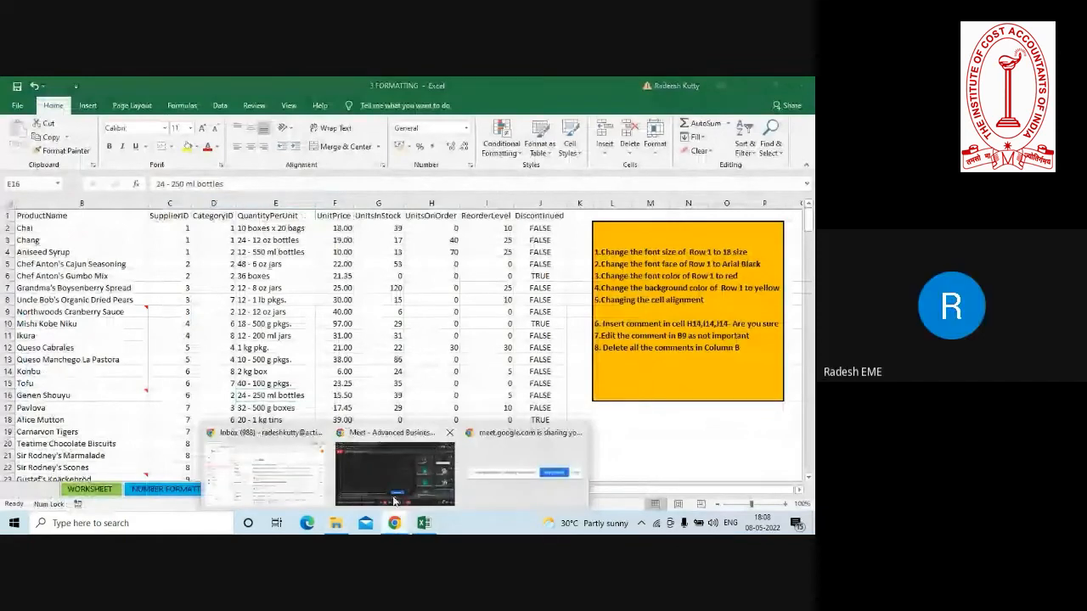
pyautogui.click(393, 499)
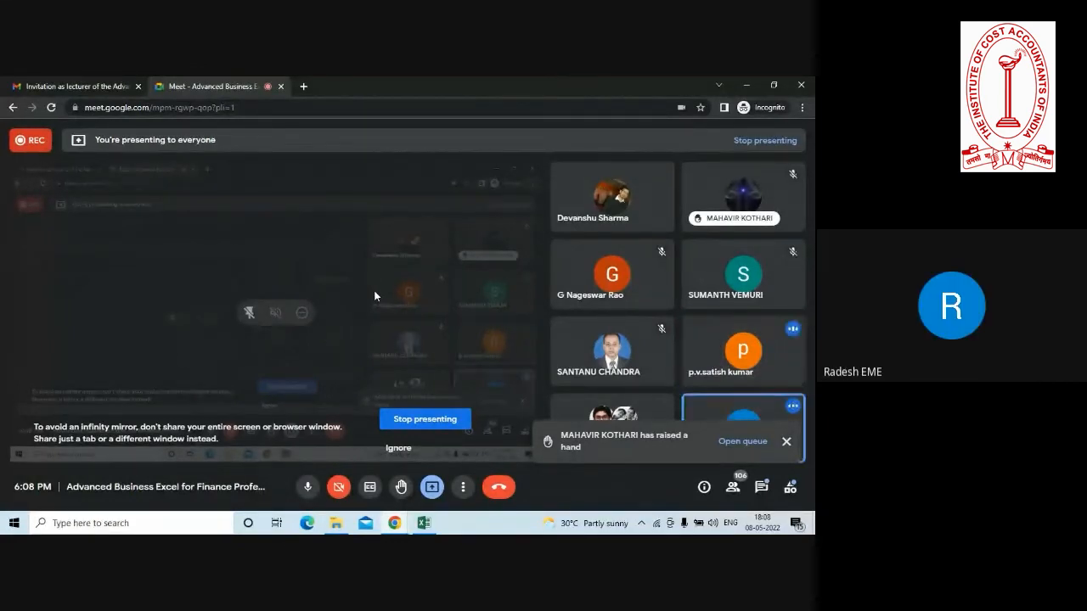
pyautogui.click(747, 87)
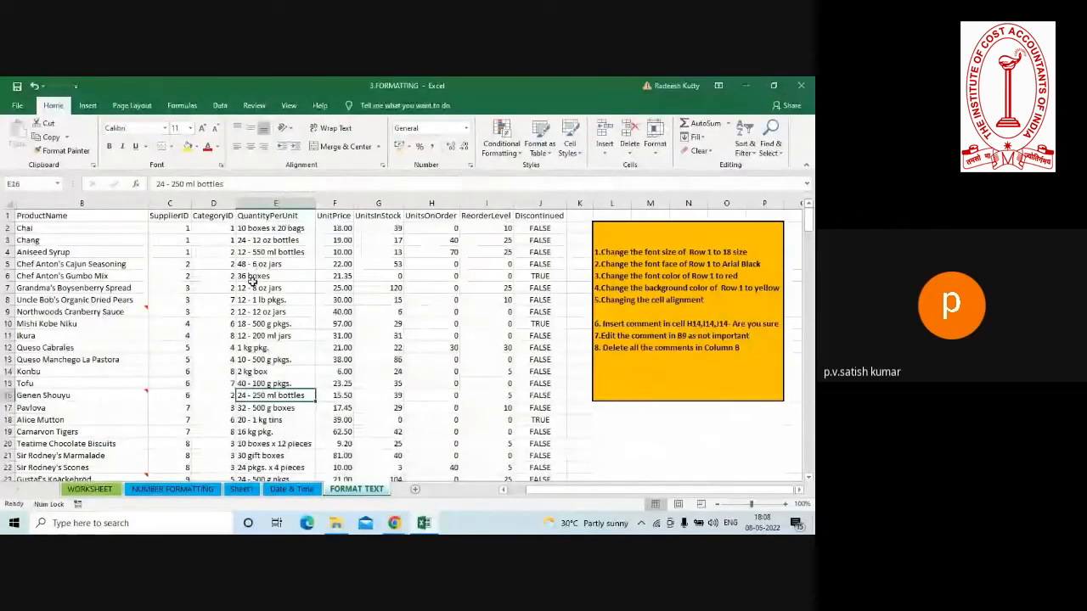
# Select the ProductName column, locate the command that deletes comments, and deselect the column without deleting anything.
pyautogui.click(253, 286)
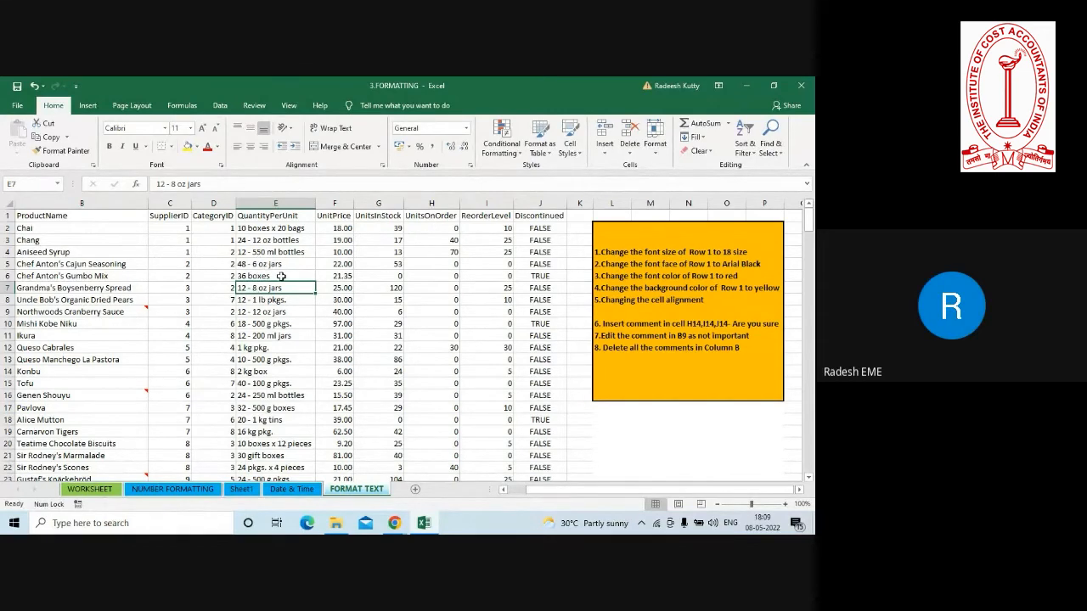
pyautogui.click(109, 204)
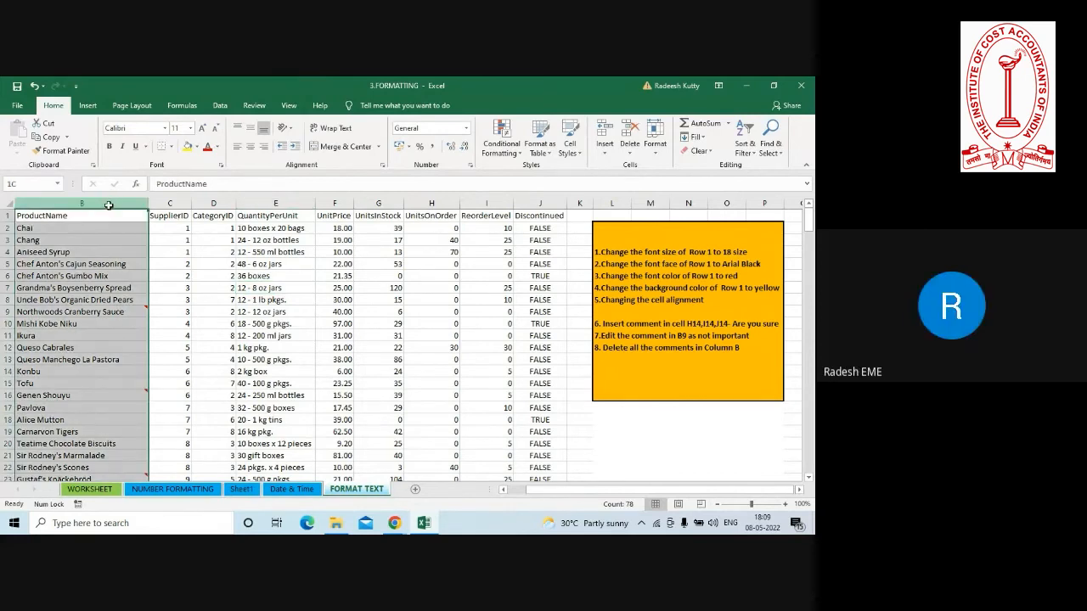
pyautogui.click(258, 105)
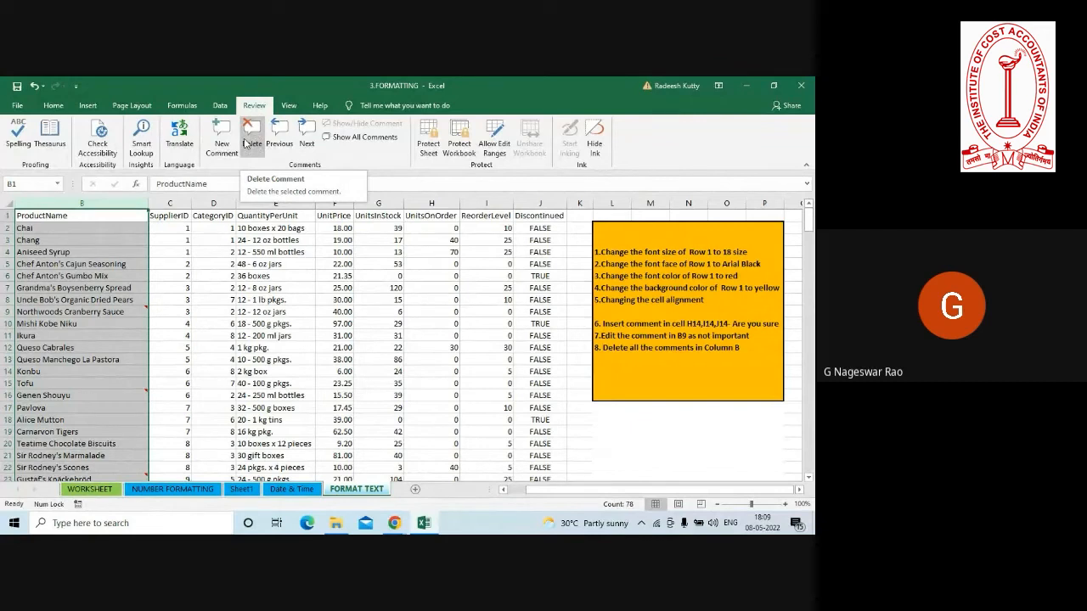
pyautogui.click(259, 264)
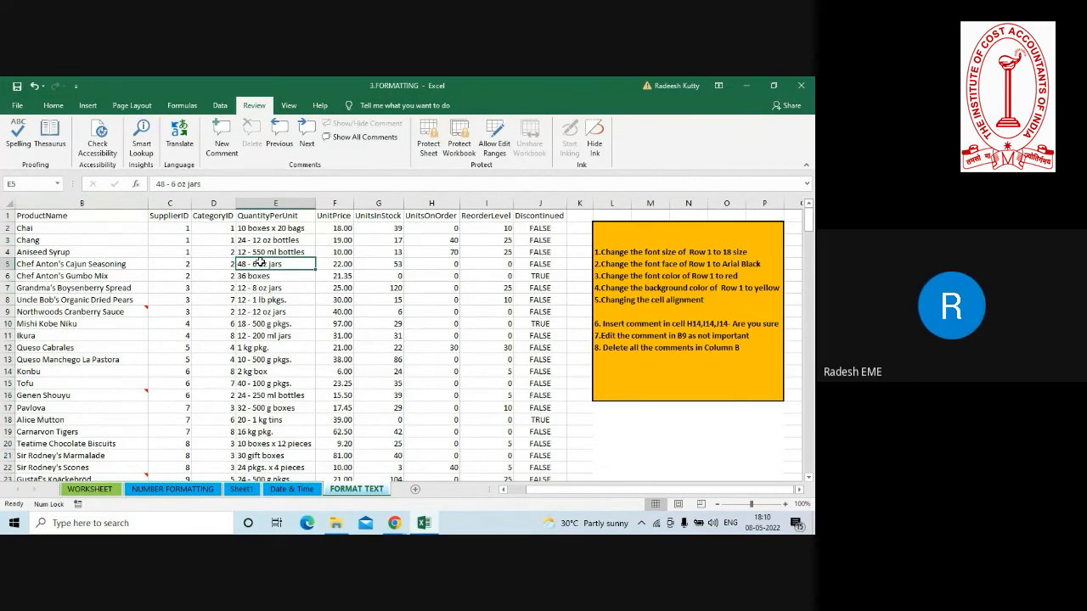
pyautogui.click(167, 254)
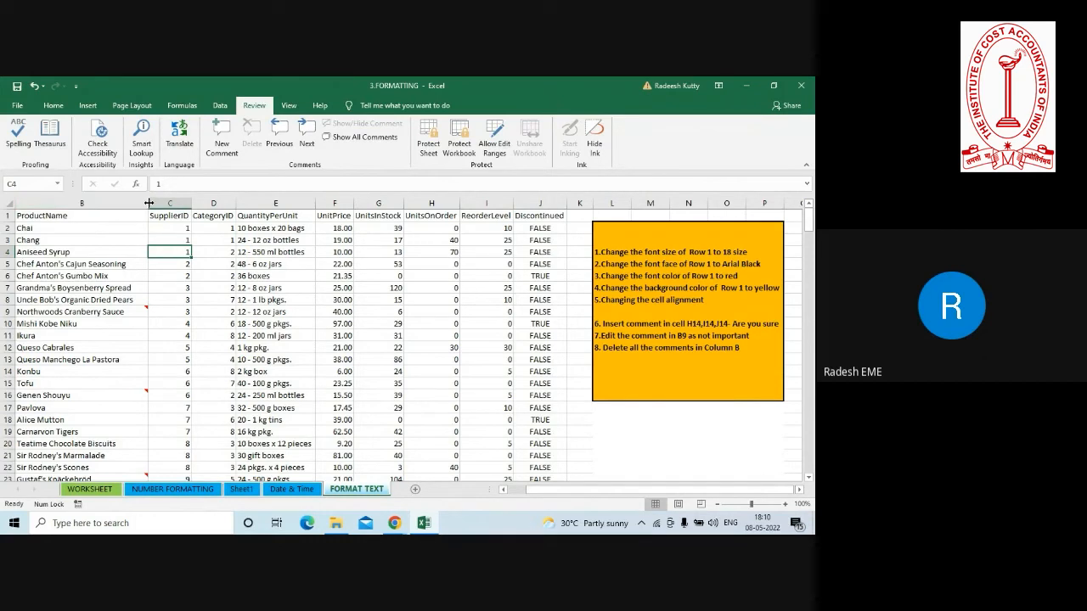
# Widen the ProductName column and try centre alignment on it before right-aligning all its contents.
pyautogui.moveTo(148, 203); pyautogui.dragTo(232, 203)
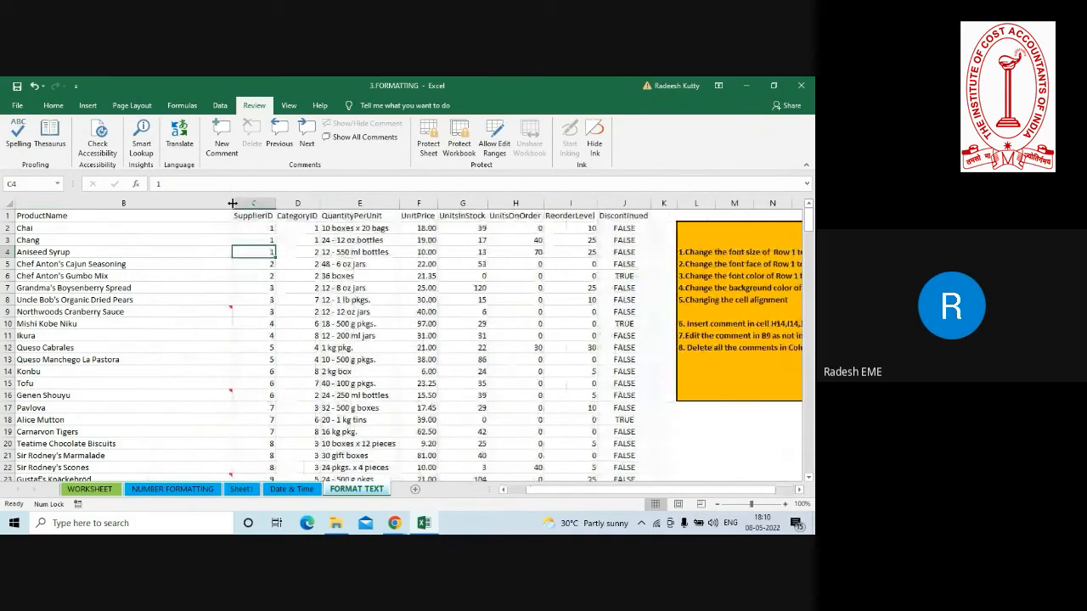
pyautogui.click(105, 202)
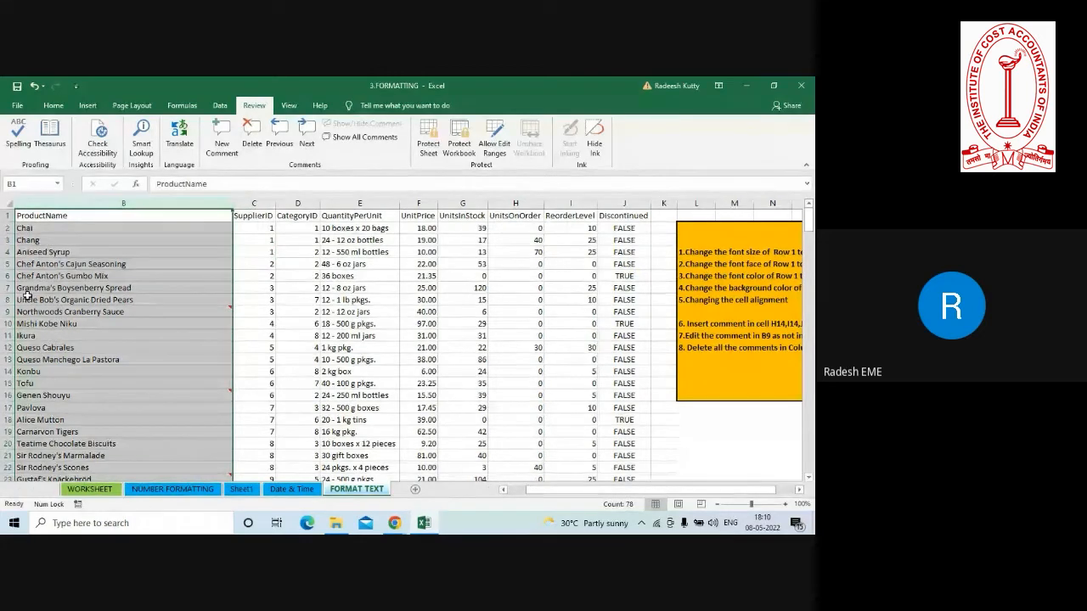
pyautogui.click(53, 105)
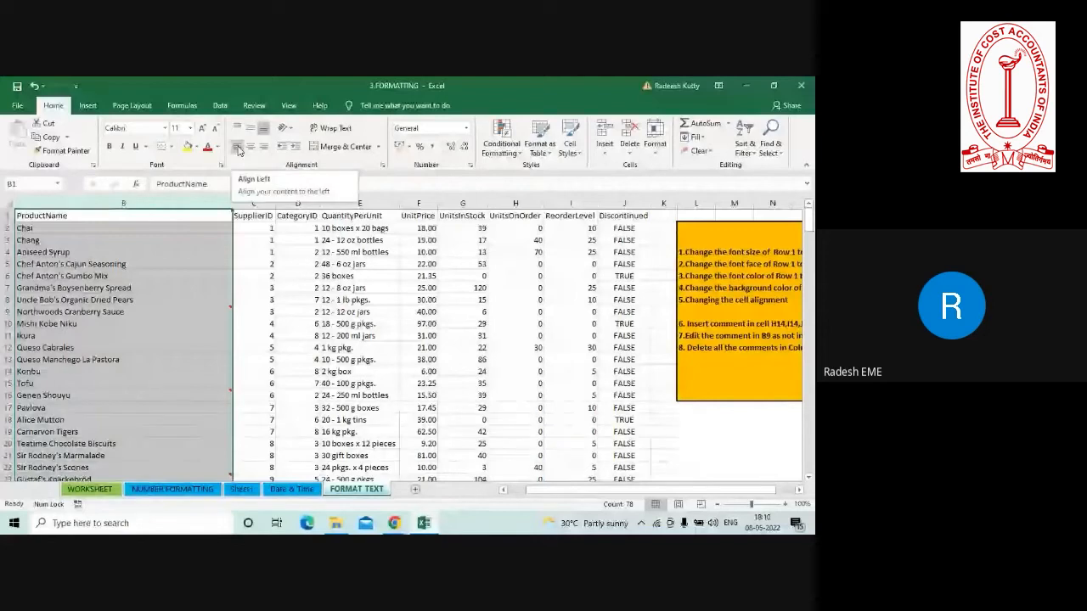
pyautogui.click(249, 148)
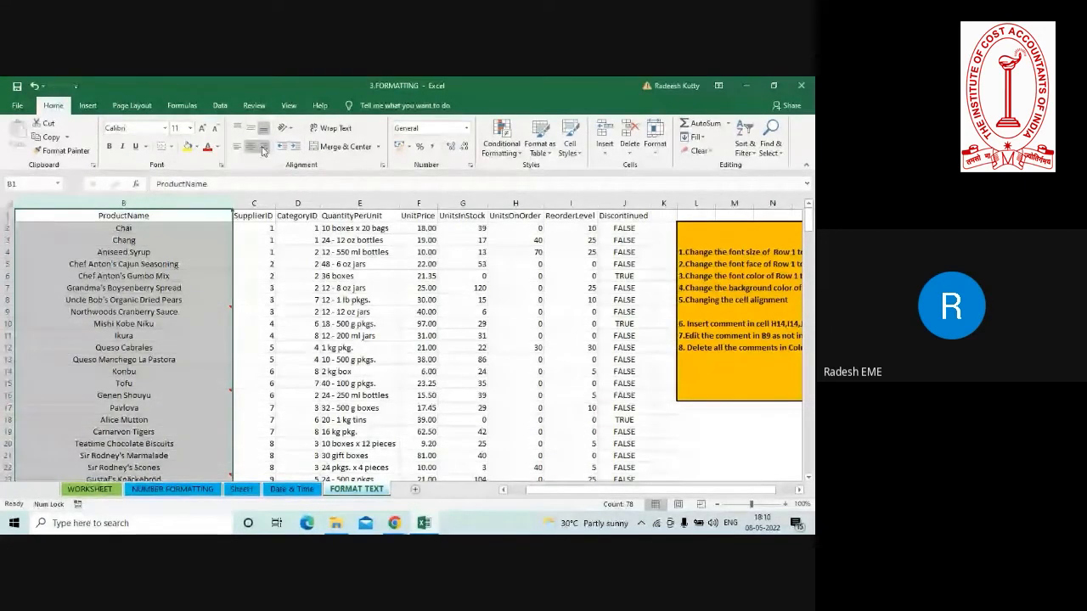
pyautogui.click(263, 149)
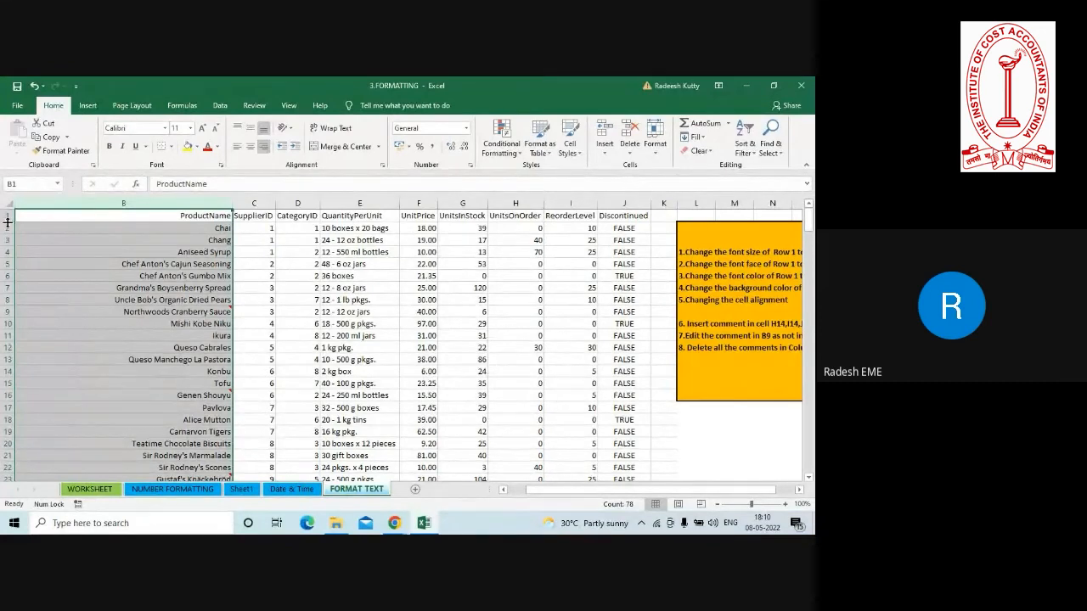
# Make row 1 much taller and try top and middle alignment on the ProductName header before setting it to bottom alignment.
pyautogui.moveTo(8, 222); pyautogui.dragTo(10, 290)
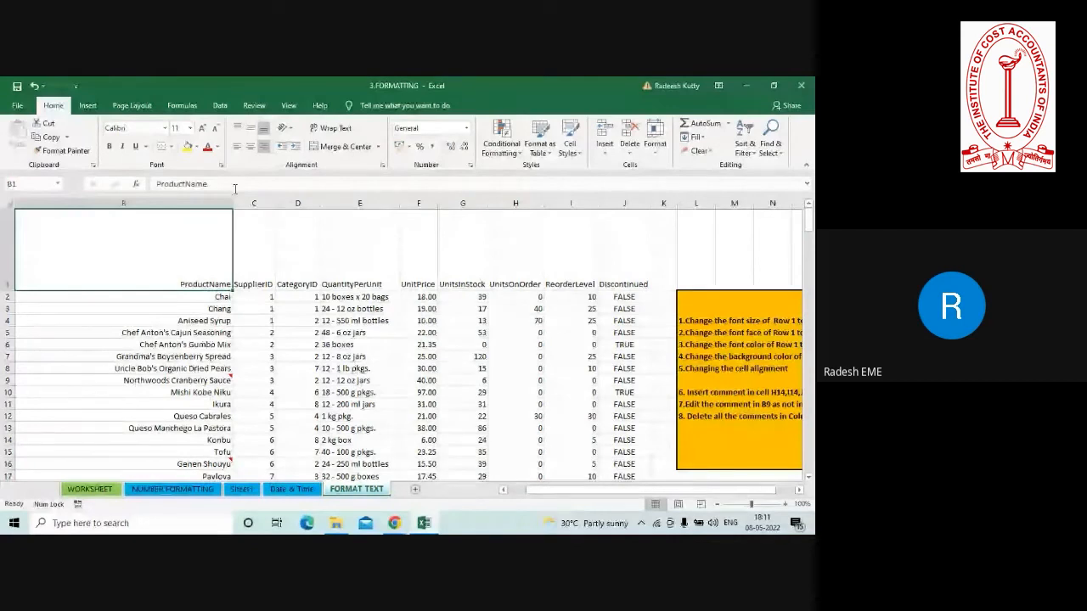
pyautogui.click(238, 130)
pyautogui.click(250, 129)
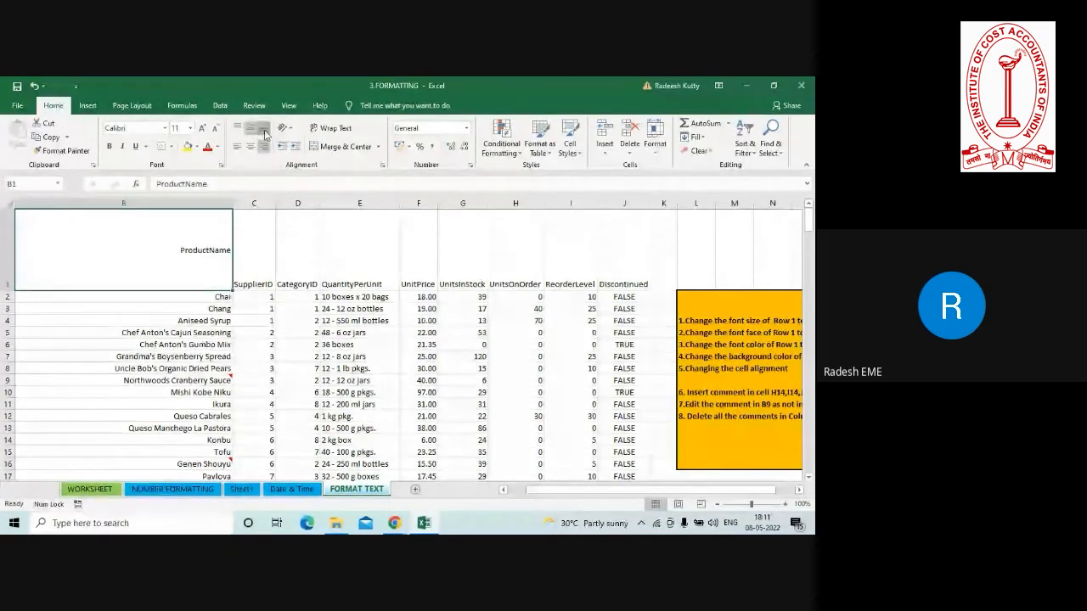
pyautogui.click(264, 130)
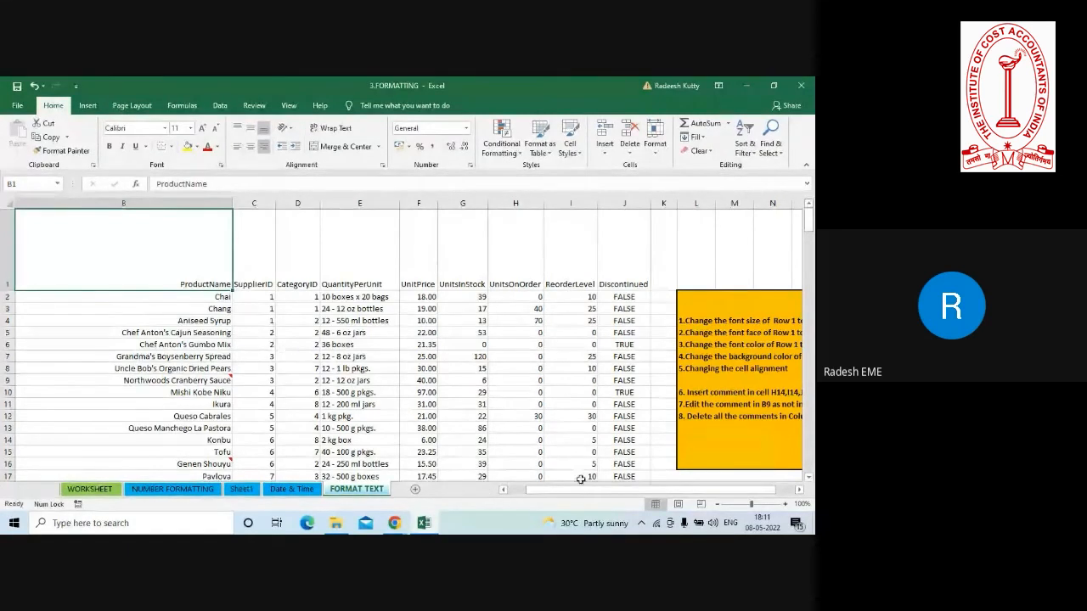
# Examine task 6 in the task list, about inserting comments in H14, I14 and J14, with the sheet at 120% zoom.
pyautogui.moveTo(558, 493); pyautogui.dragTo(591, 492)
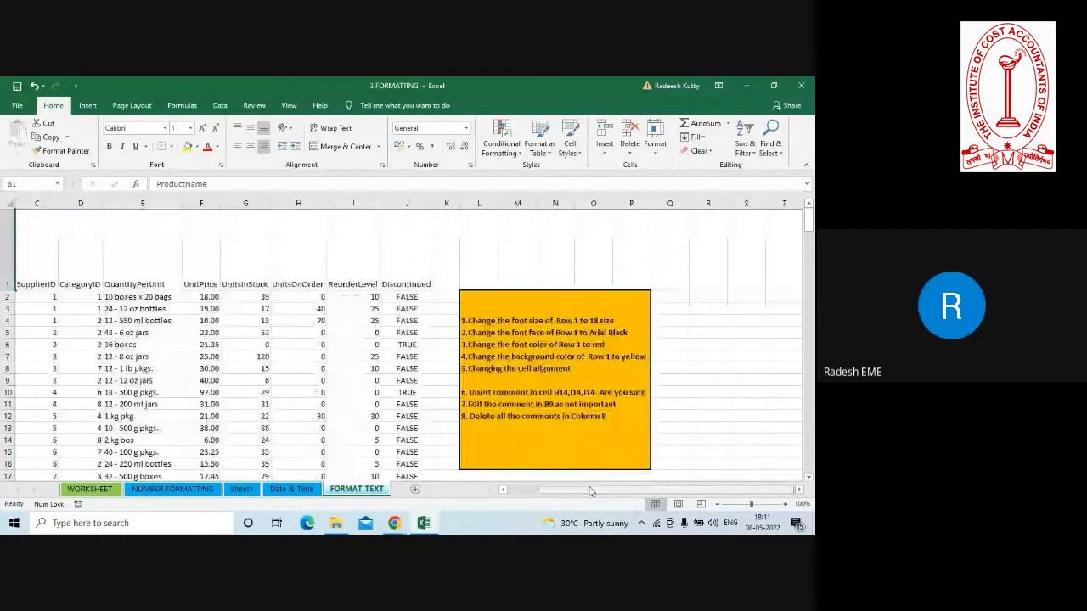
pyautogui.click(487, 395)
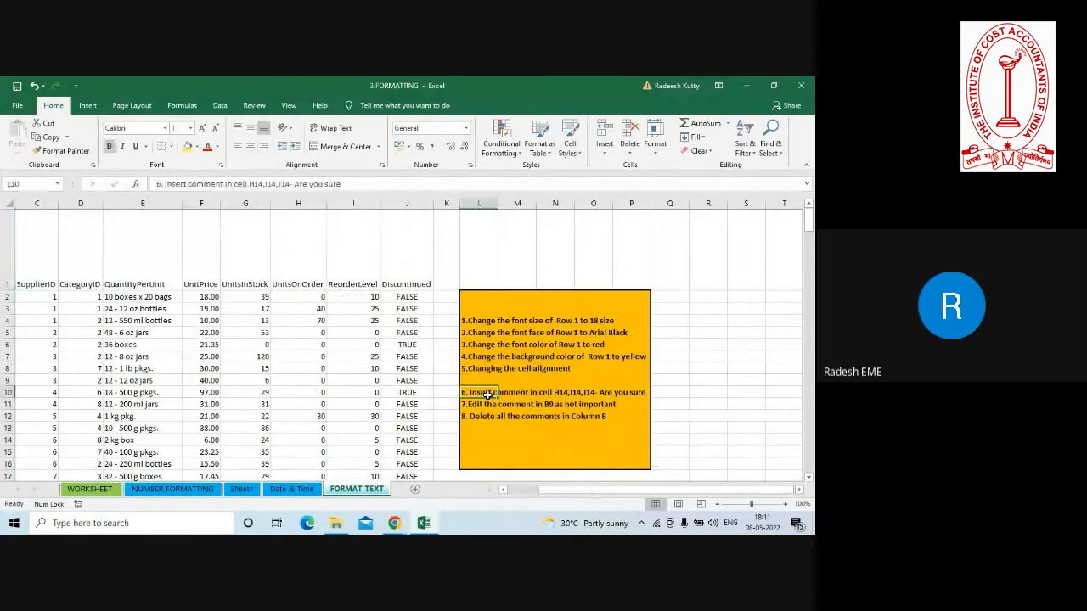
pyautogui.click(553, 393)
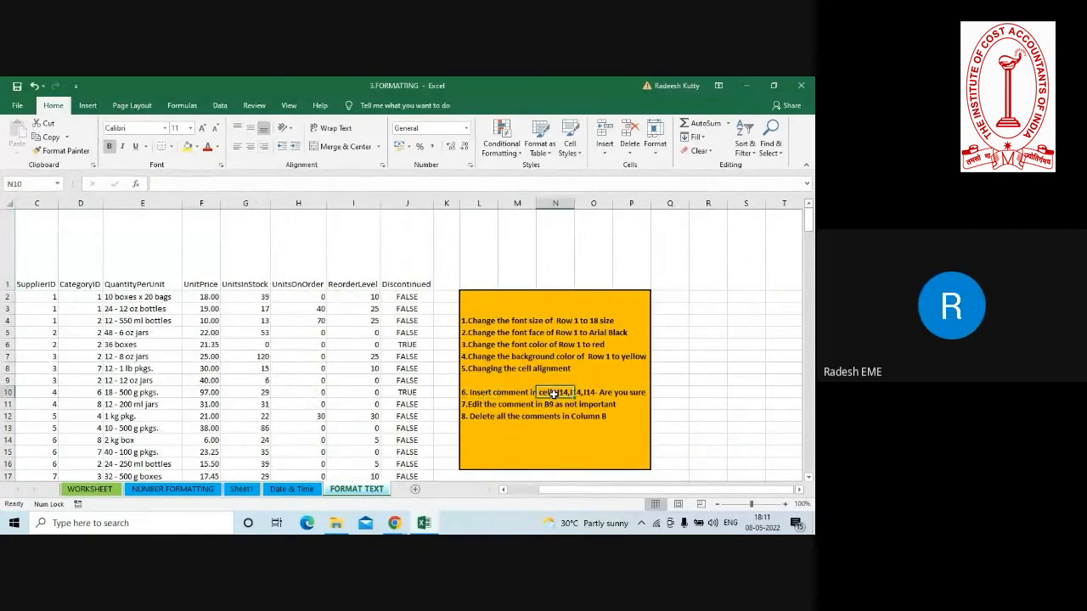
pyautogui.click(785, 505)
pyautogui.click(785, 504)
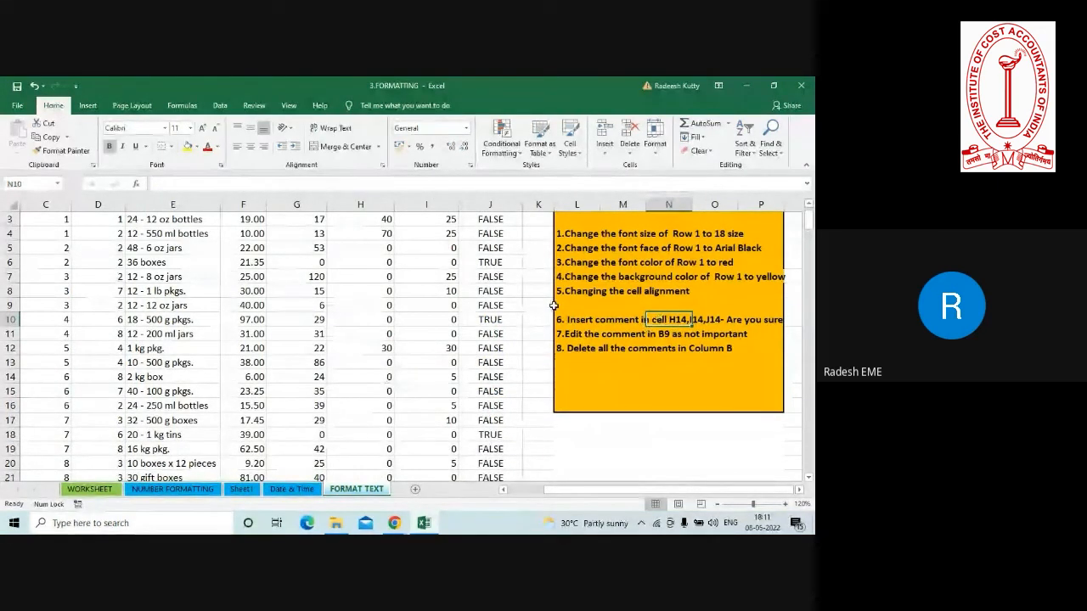
# Go to cell H14 and insert a comment reading "Are You Sure".
pyautogui.click(363, 324)
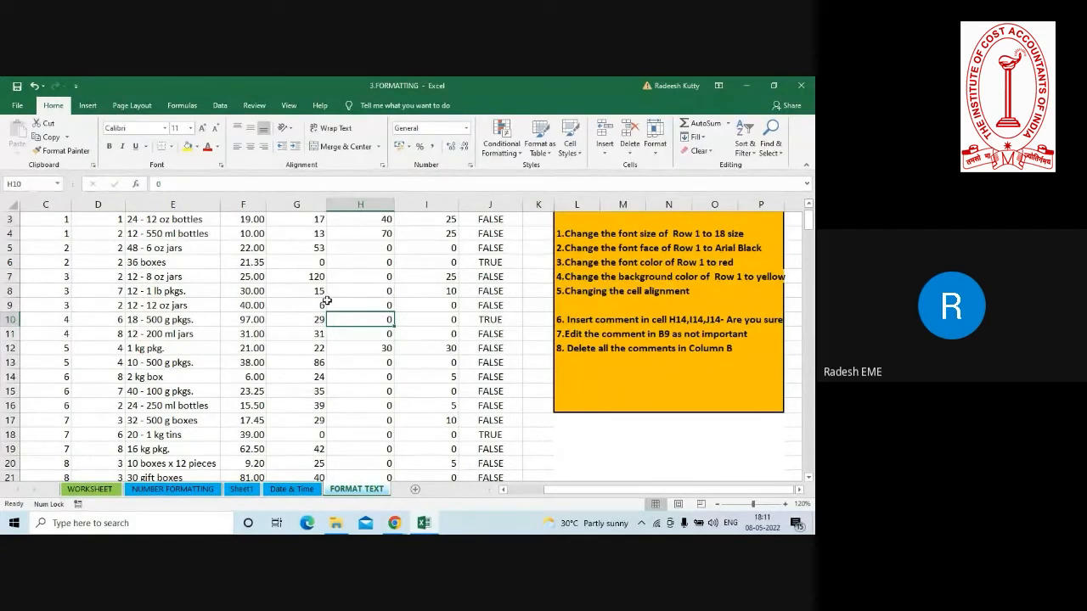
pyautogui.click(33, 182)
pyautogui.write('h14')
pyautogui.press('Return')
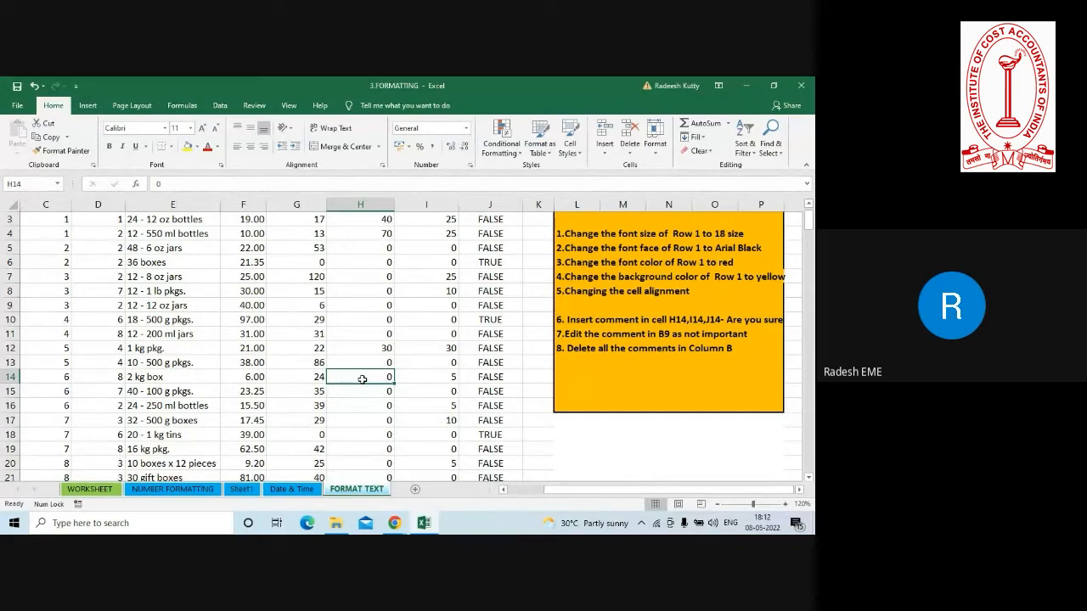
pyautogui.rightClick(363, 381)
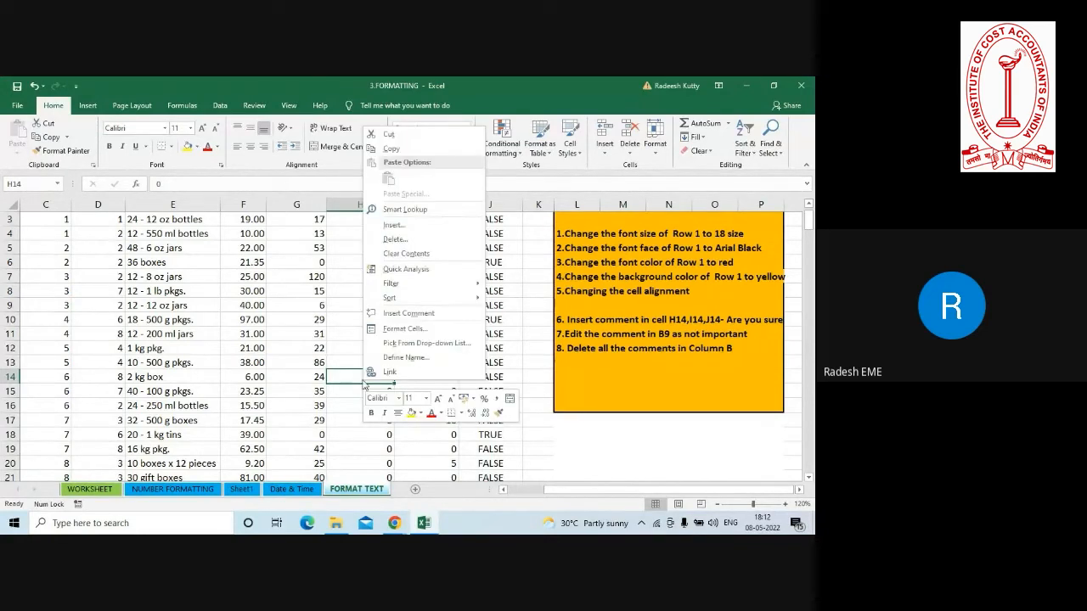
pyautogui.click(405, 314)
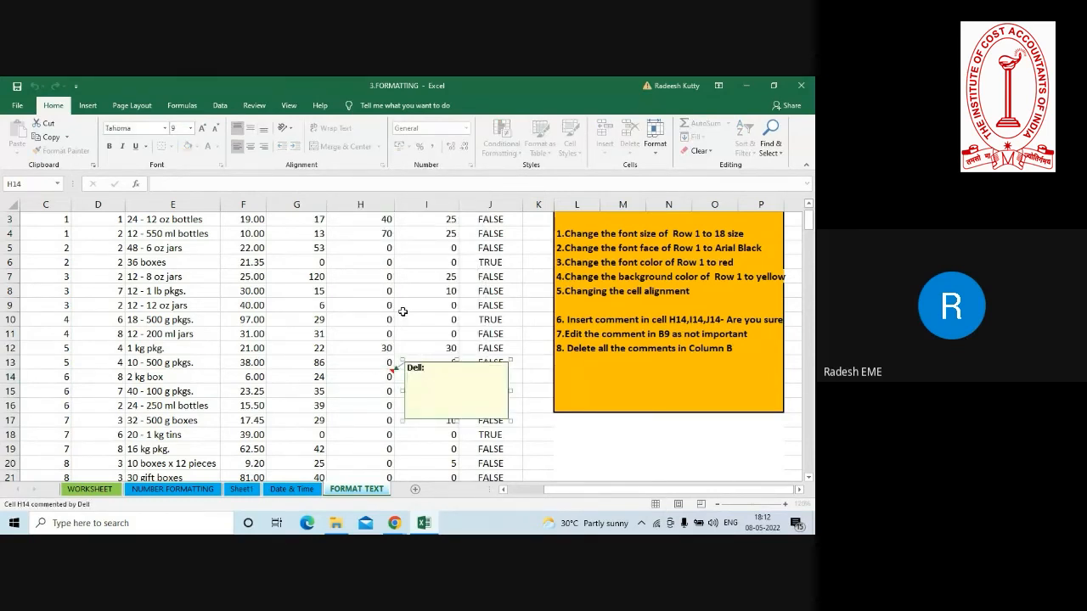
pyautogui.write('Are You Sure')
pyautogui.click(242, 347)
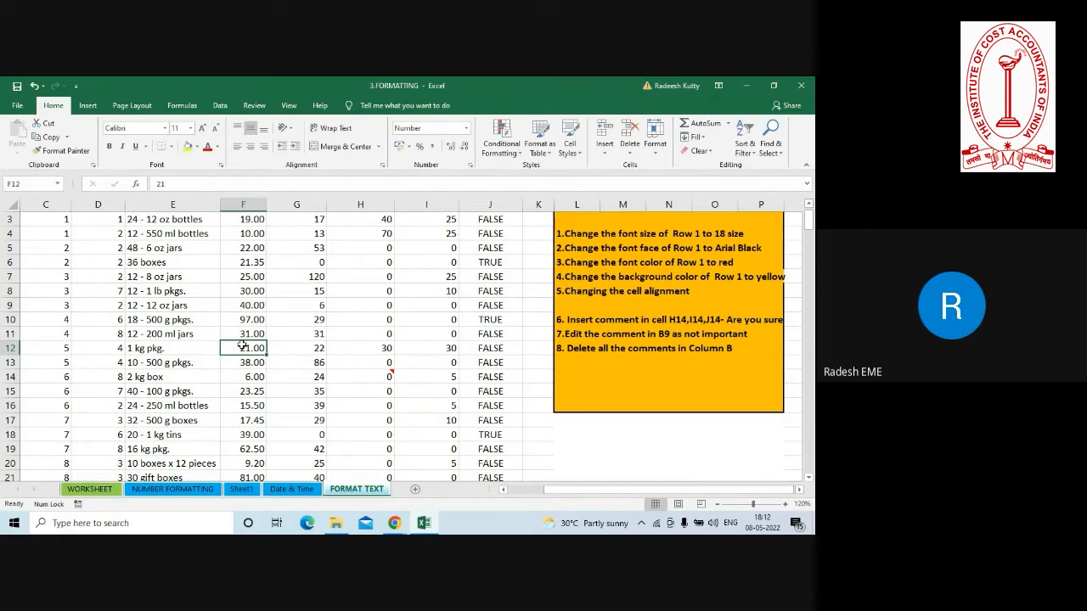
# Copy H14 and paste only its comment into I14:J14 with Paste Special, checking the comments in row 14.
pyautogui.click(373, 373)
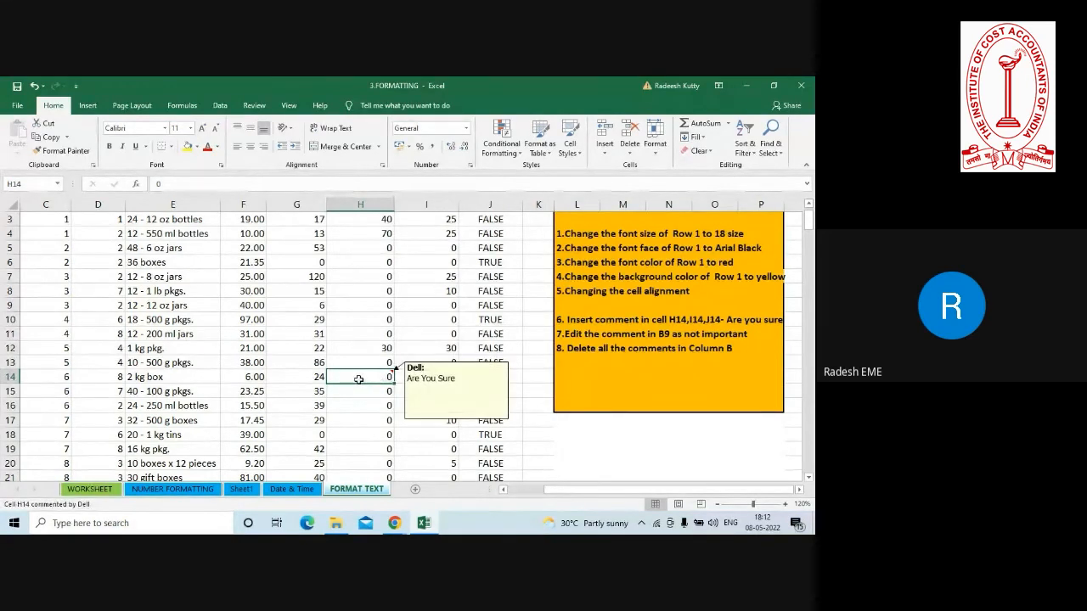
pyautogui.hotkey('ctrl', 'c')
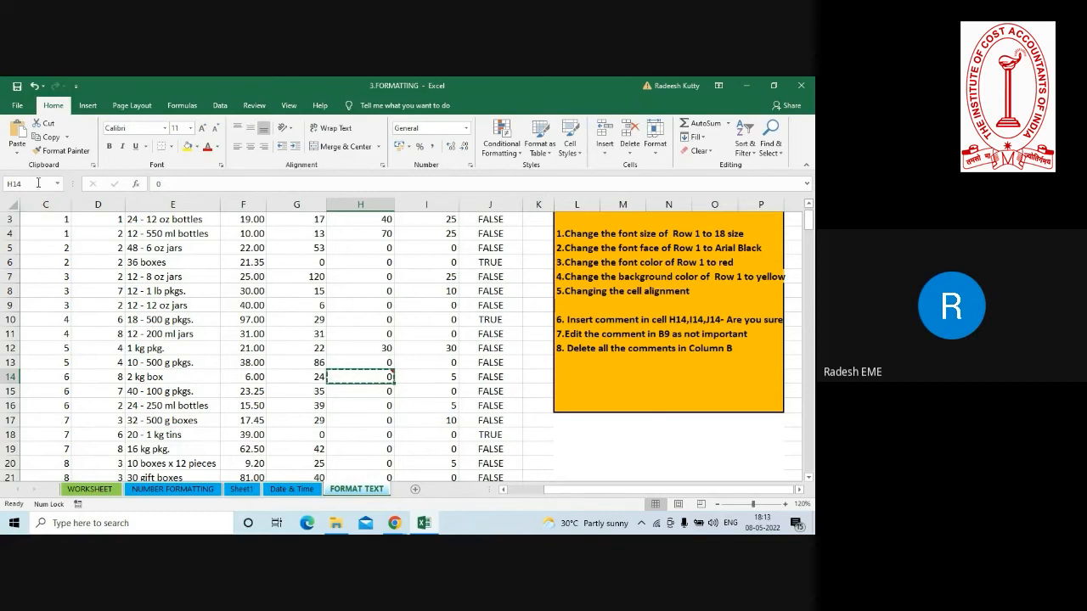
pyautogui.moveTo(427, 375); pyautogui.dragTo(488, 385)
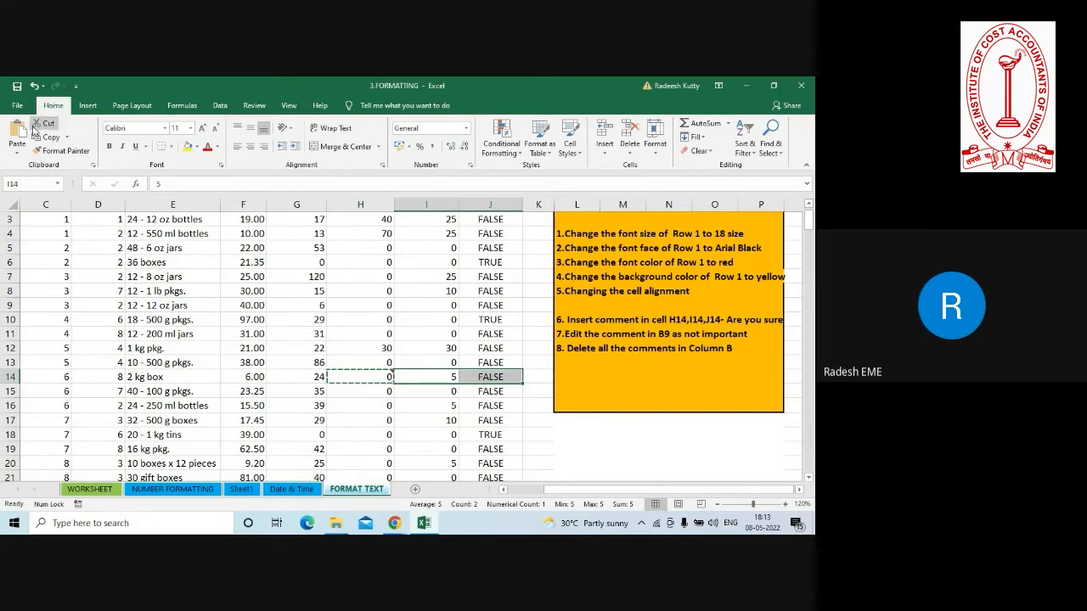
pyautogui.click(17, 155)
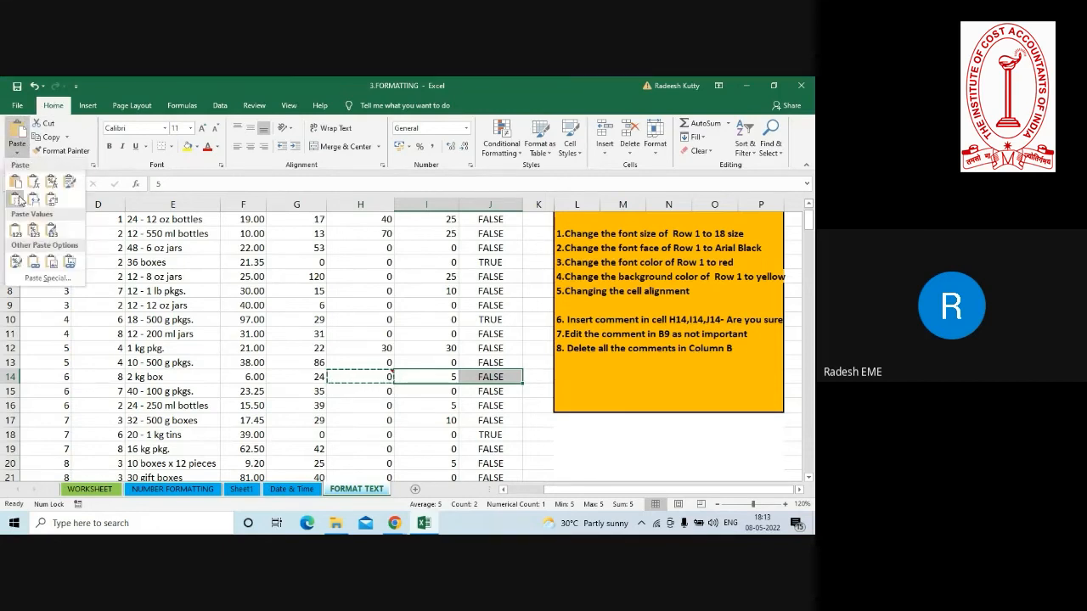
pyautogui.click(47, 277)
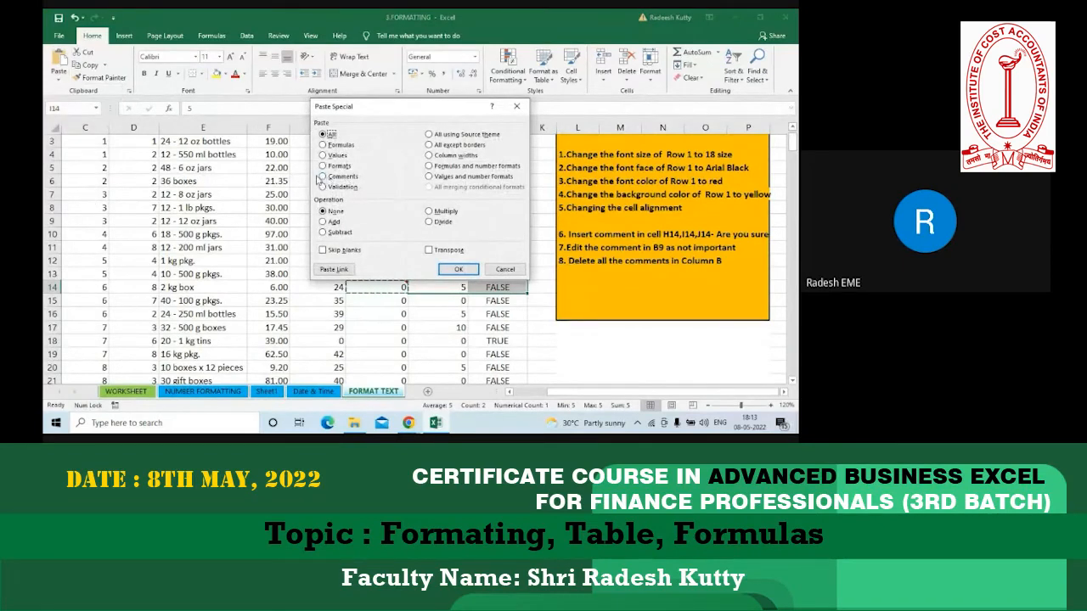
pyautogui.click(323, 177)
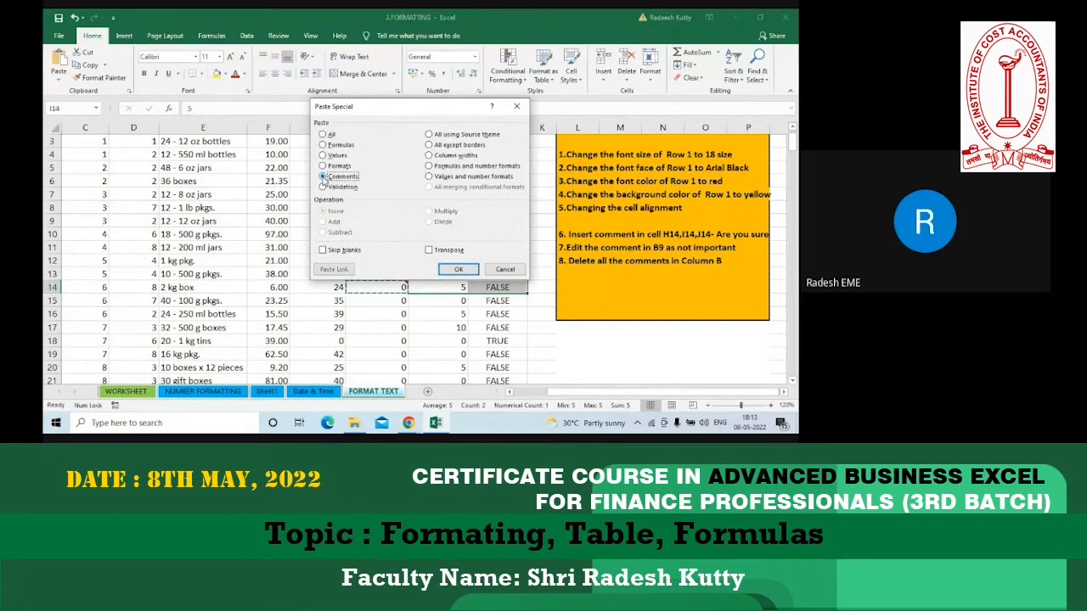
pyautogui.click(451, 267)
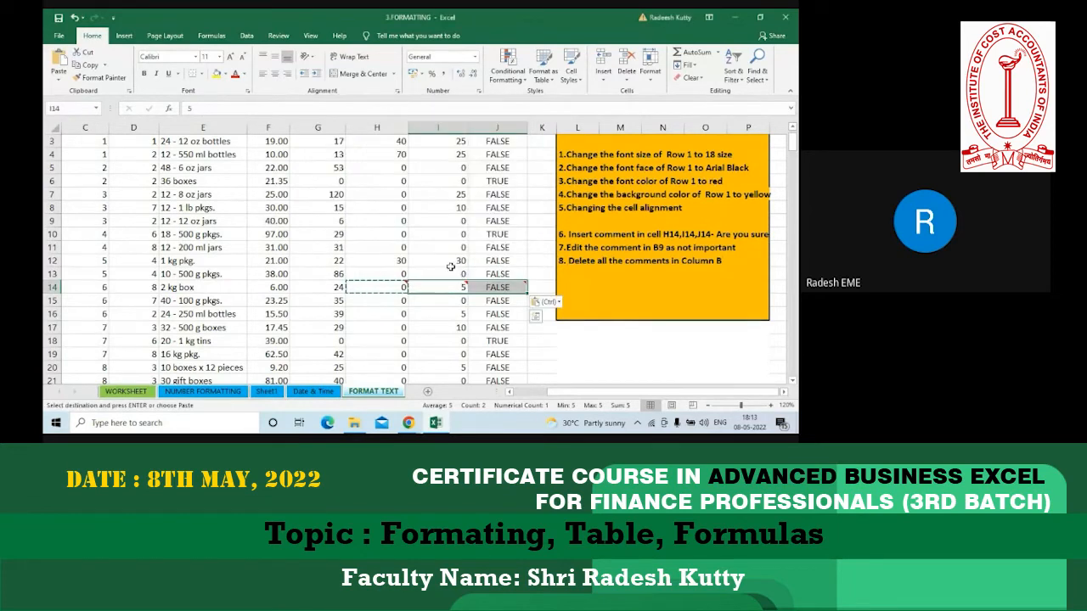
pyautogui.moveTo(448, 285)
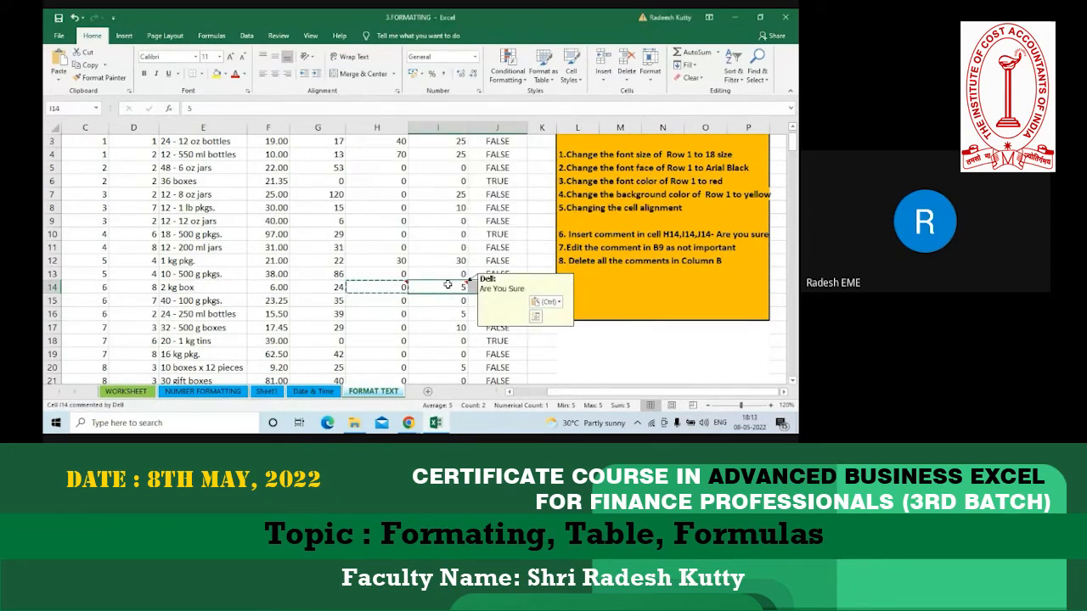
pyautogui.moveTo(505, 285)
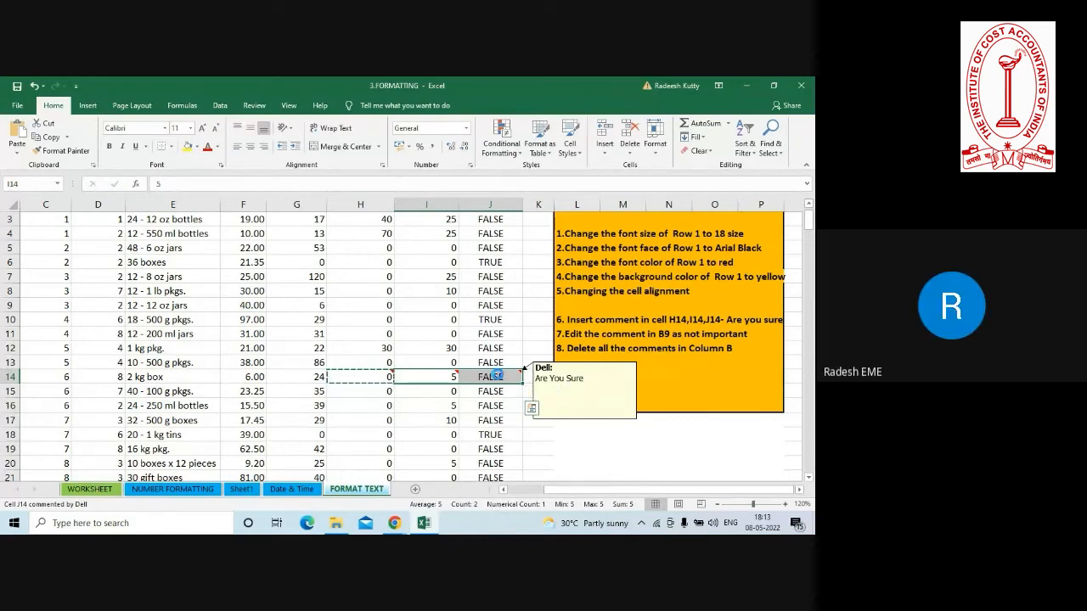
pyautogui.moveTo(372, 379)
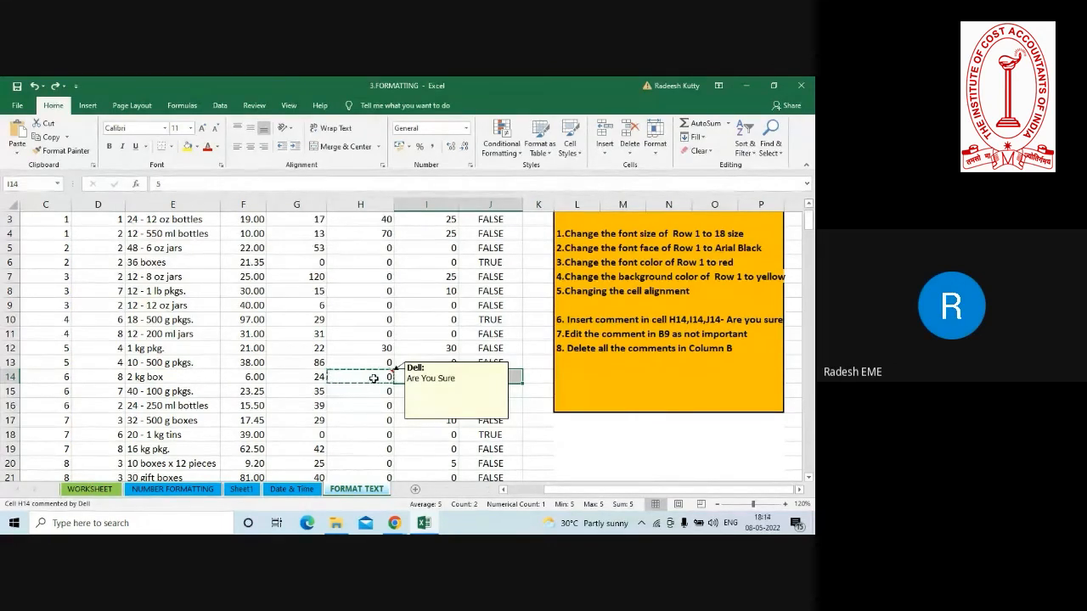
# Try to add one new blank comment to G7:J7 at once, and check the comments in G7 and H14.
pyautogui.click(307, 277)
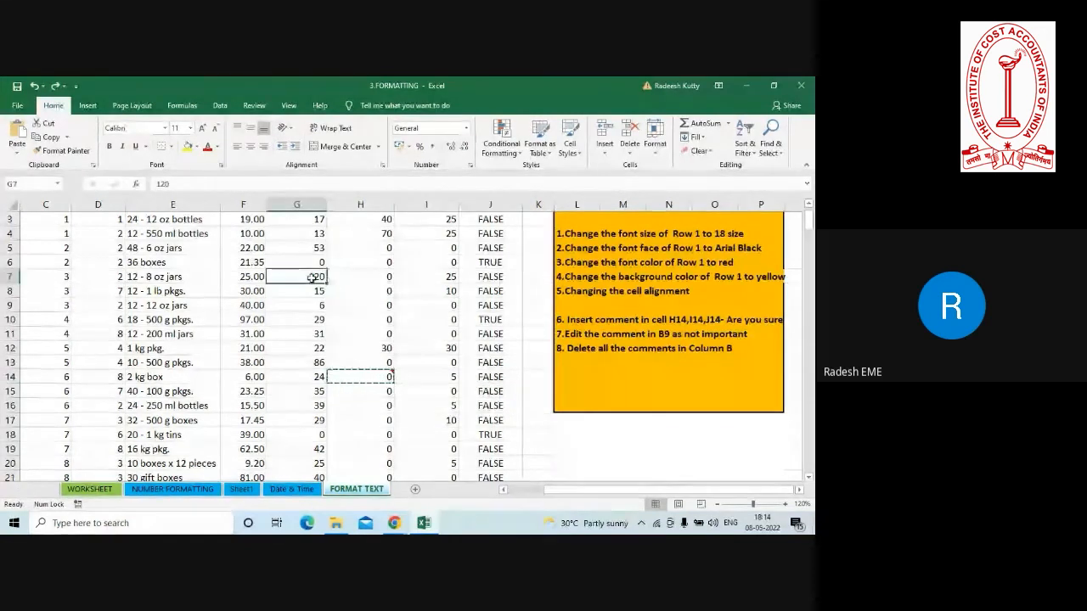
pyautogui.moveTo(313, 277); pyautogui.dragTo(375, 282)
pyautogui.moveTo(449, 290); pyautogui.dragTo(510, 280)
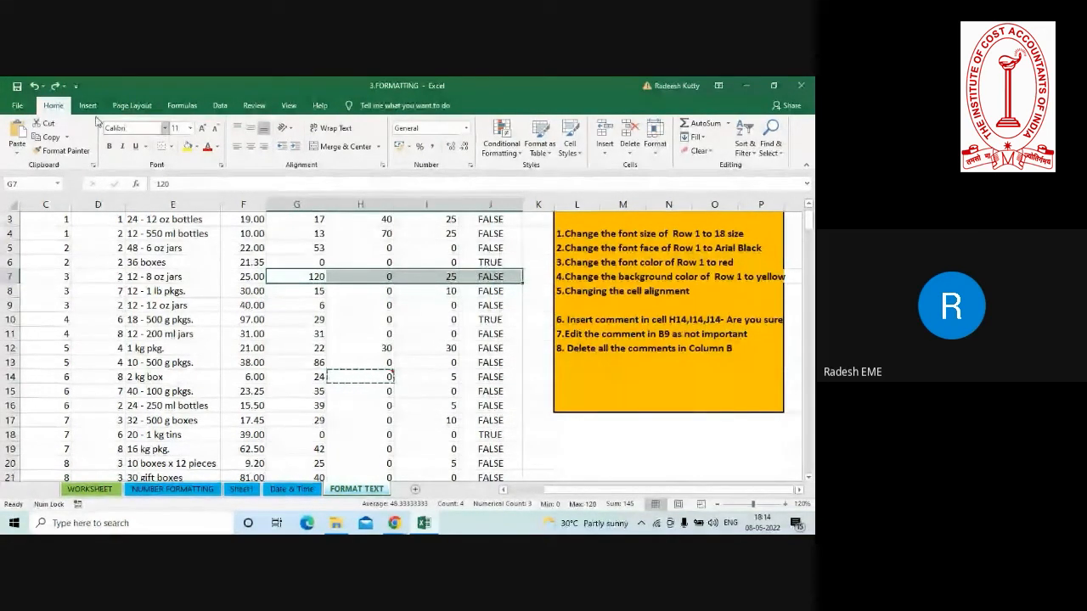
pyautogui.click(252, 105)
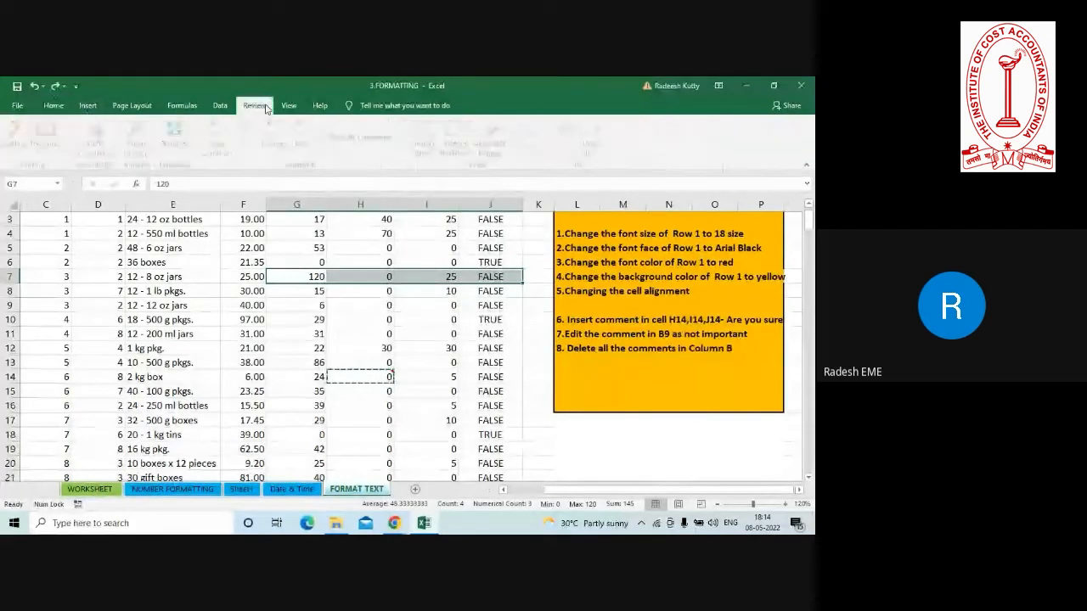
pyautogui.click(221, 146)
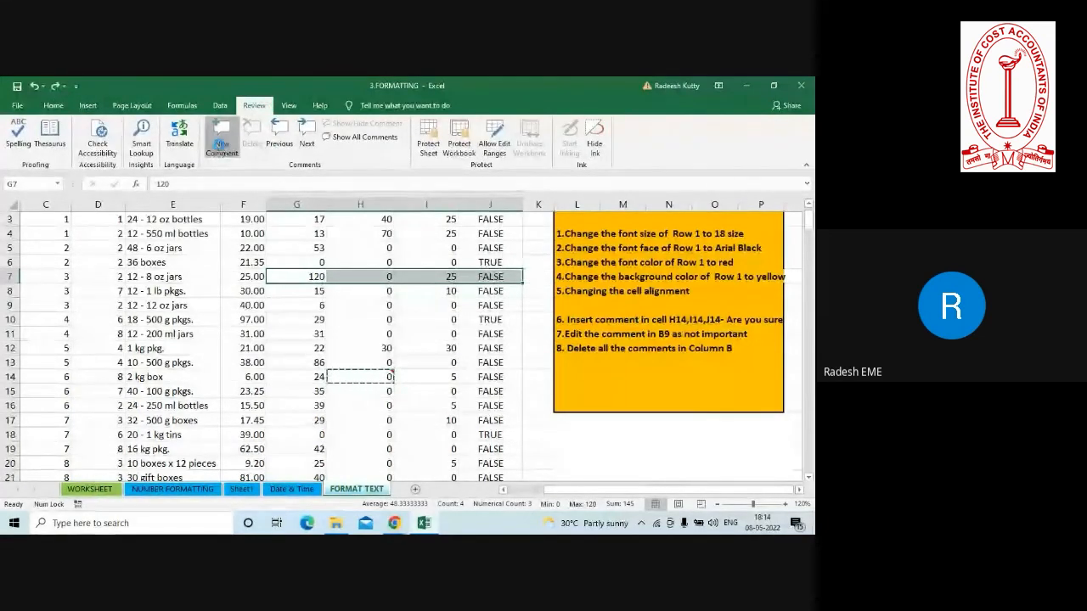
pyautogui.click(274, 314)
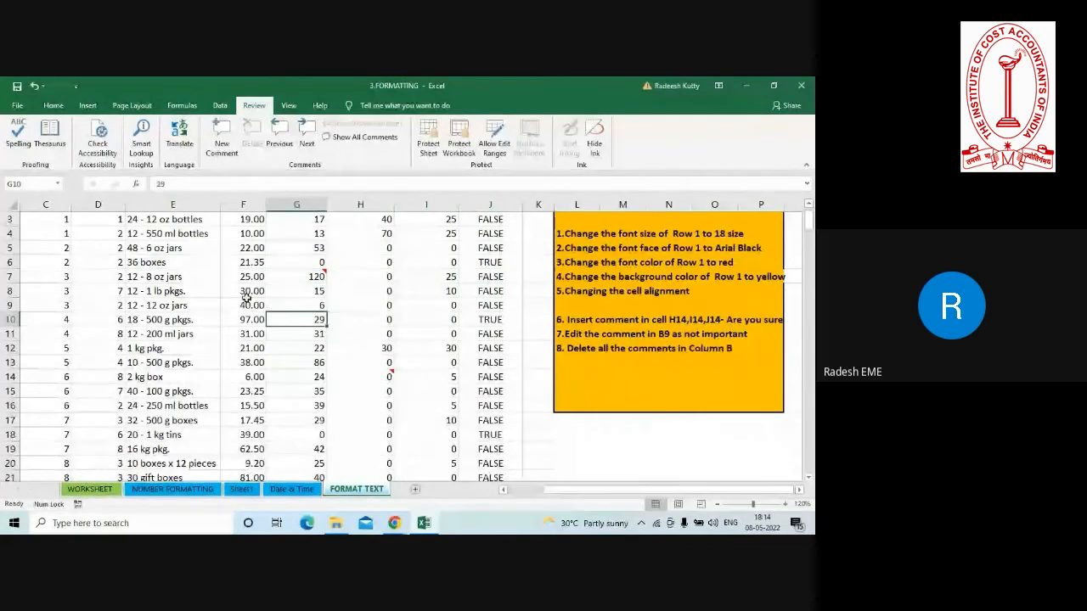
pyautogui.click(320, 278)
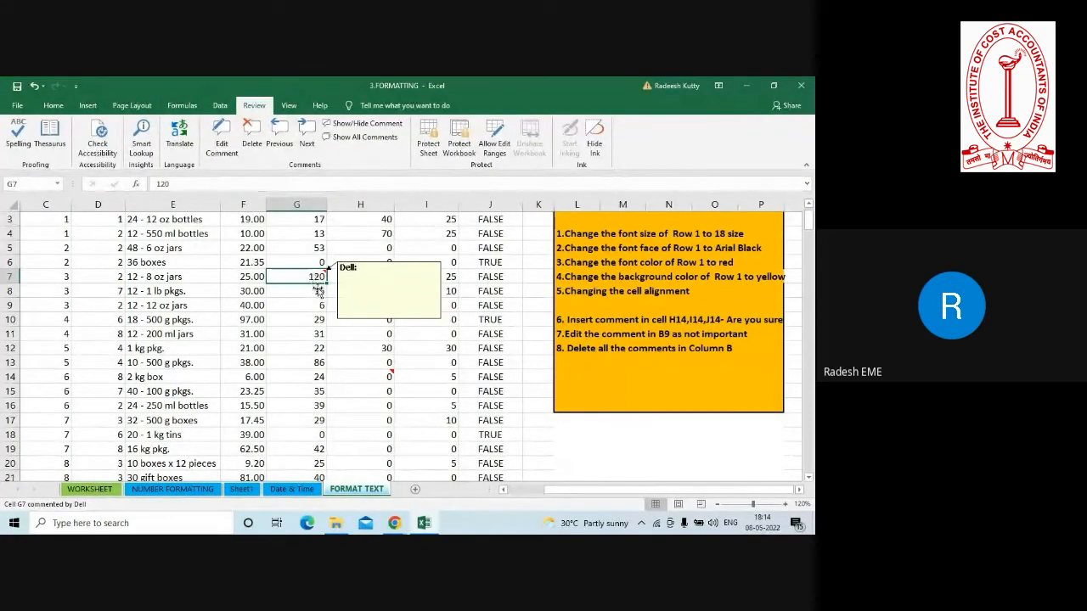
pyautogui.click(368, 376)
pyautogui.click(431, 418)
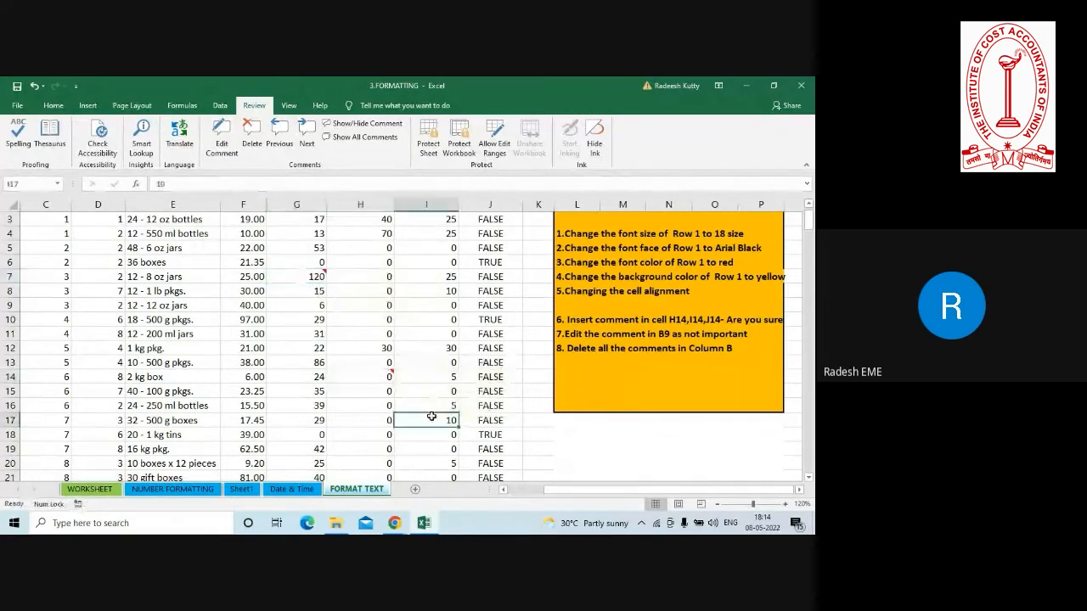
# Copy H14 and paste only its comment into the range E5:E17 with Paste Special.
pyautogui.click(376, 376)
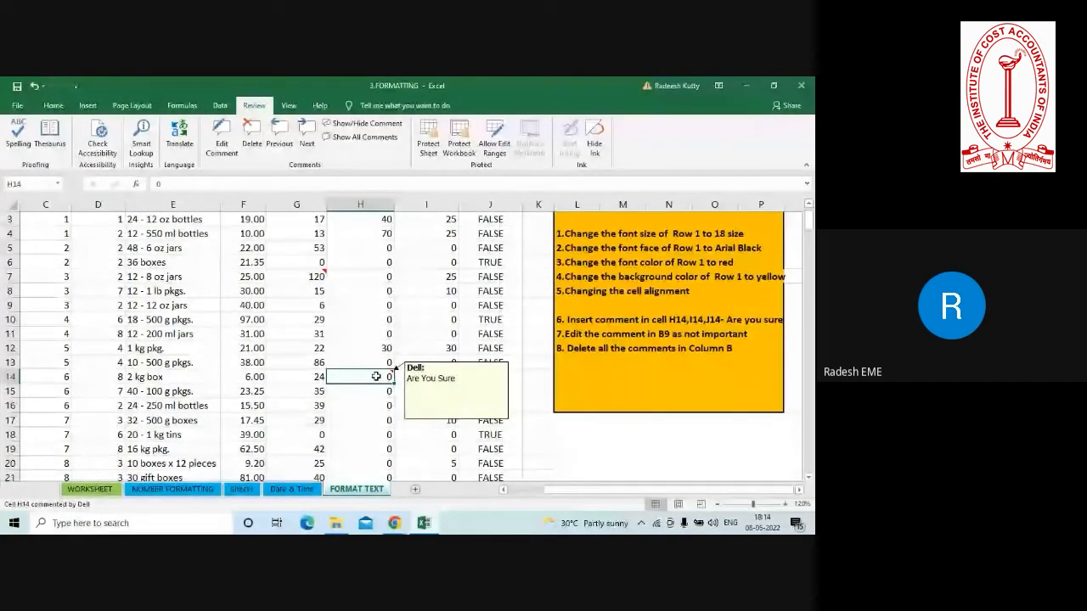
pyautogui.hotkey('ctrl', 'c')
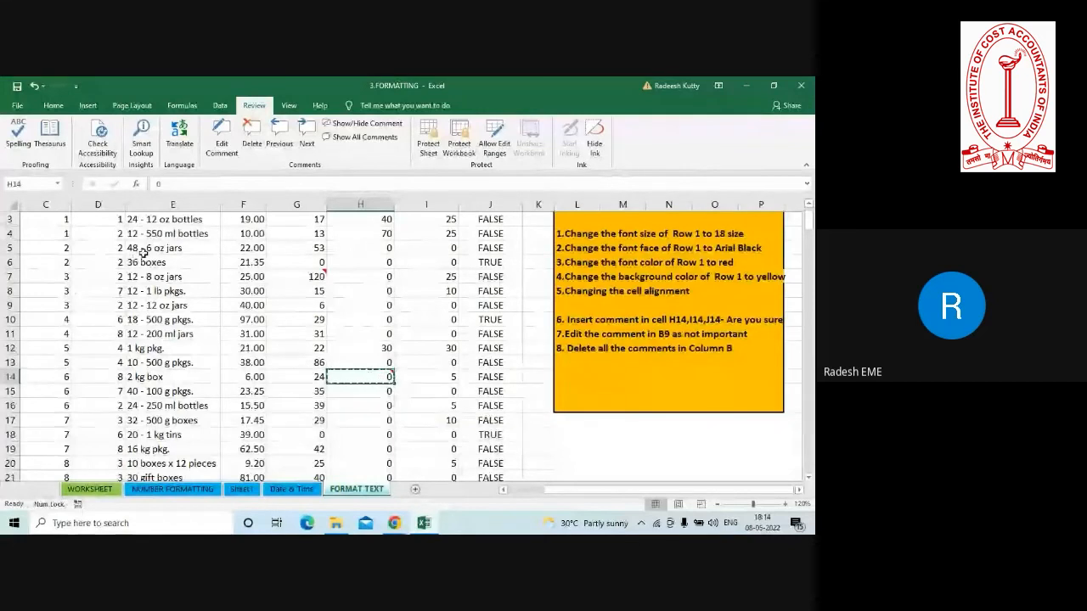
pyautogui.moveTo(135, 249); pyautogui.dragTo(157, 420)
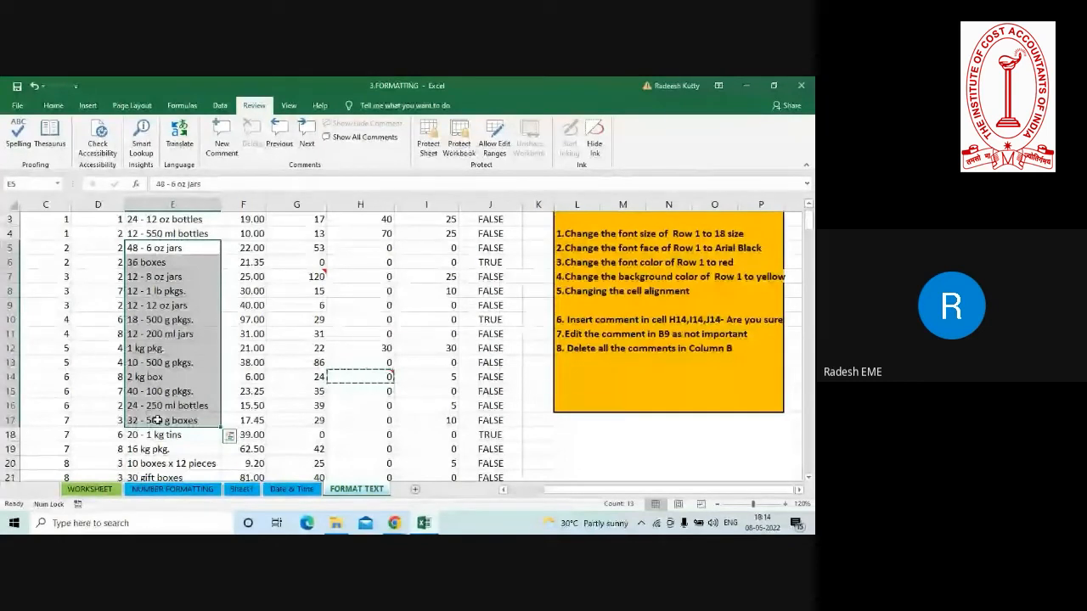
pyautogui.click(54, 107)
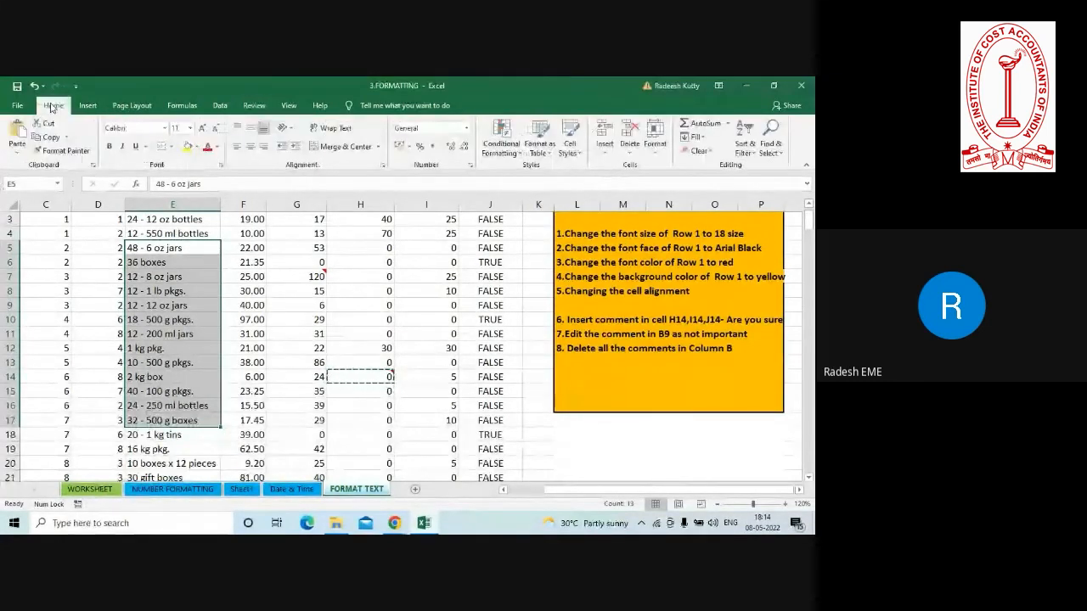
pyautogui.click(14, 156)
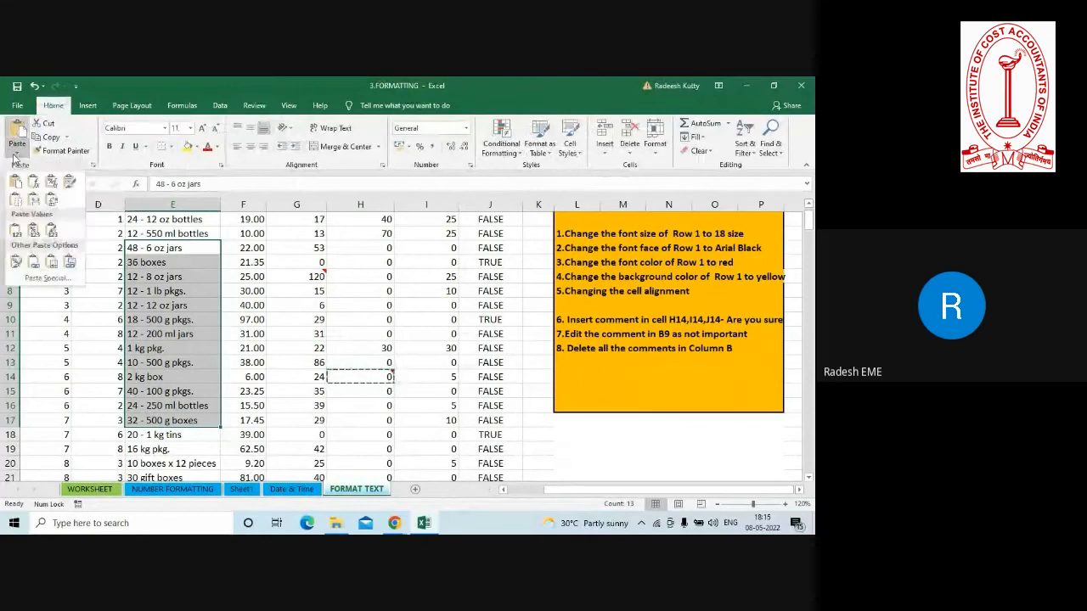
pyautogui.click(47, 279)
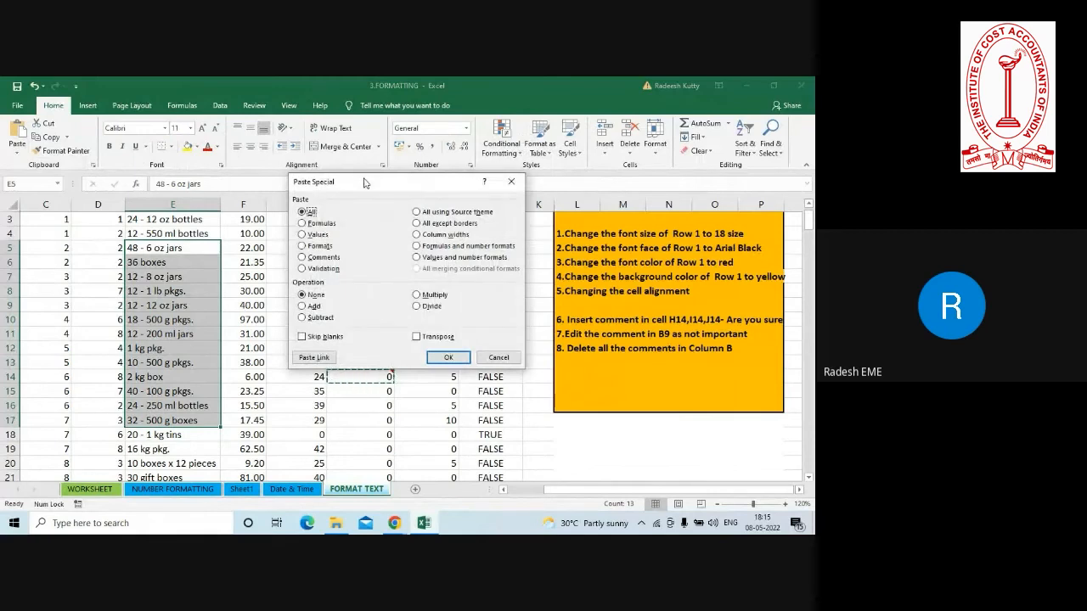
pyautogui.moveTo(365, 181); pyautogui.dragTo(503, 167)
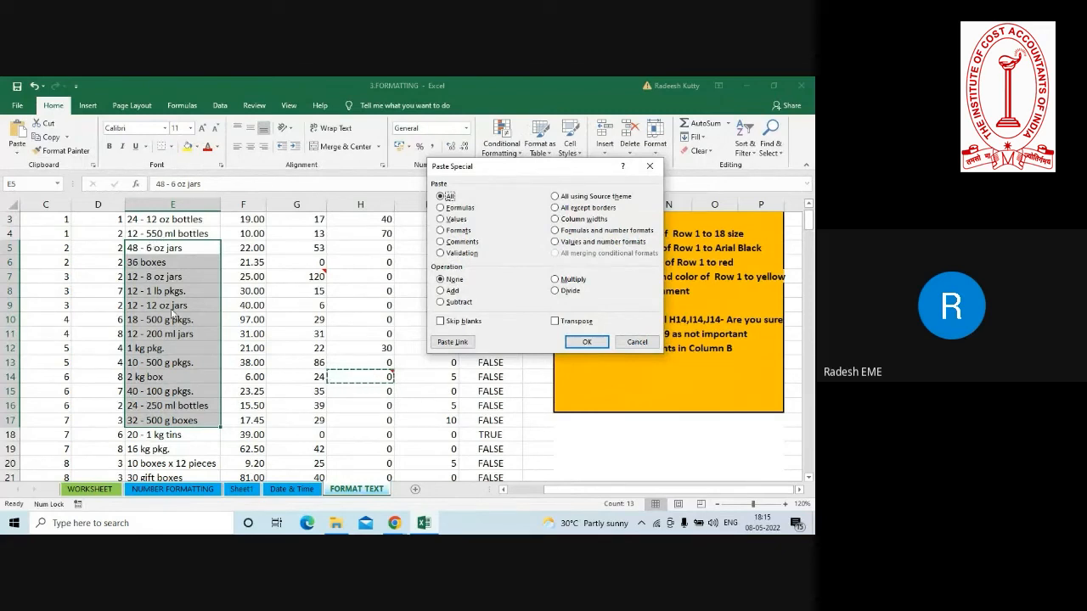
pyautogui.click(441, 242)
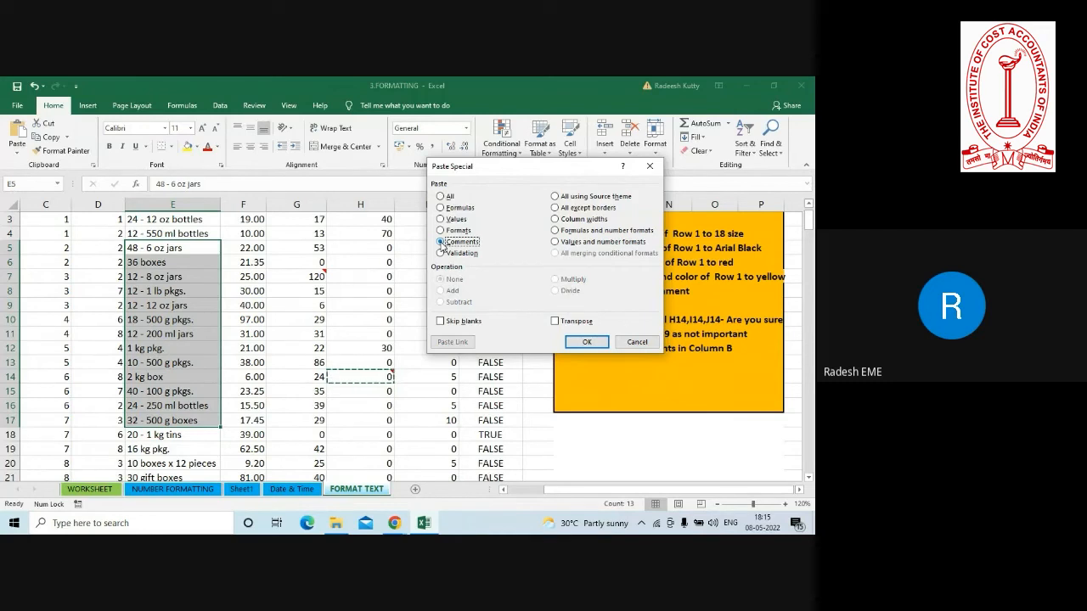
pyautogui.click(587, 343)
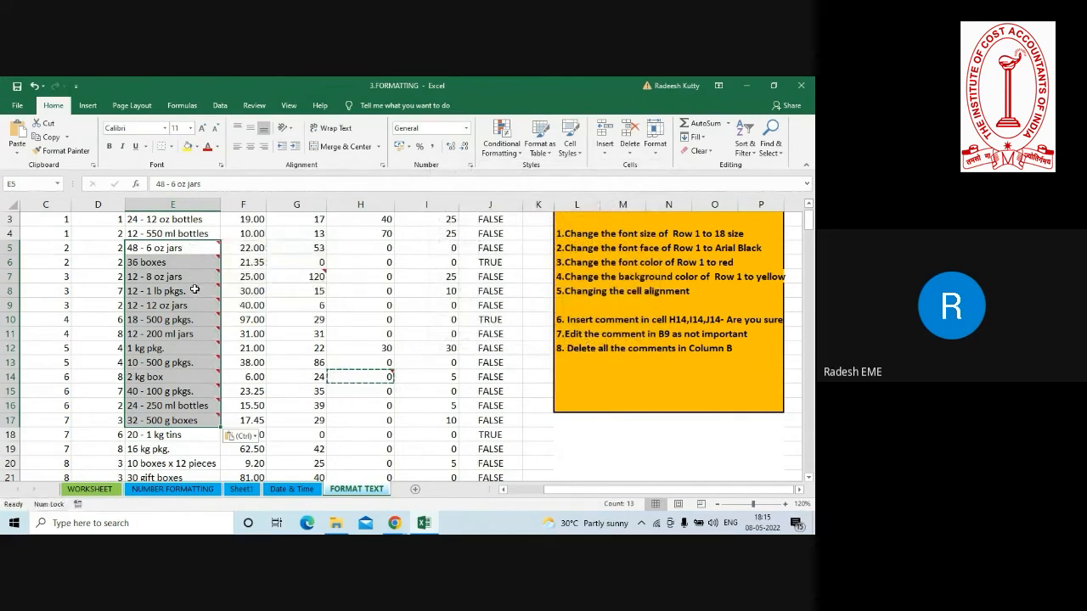
# Delete all the comments in the range E5:E17 at once.
pyautogui.moveTo(193, 350)
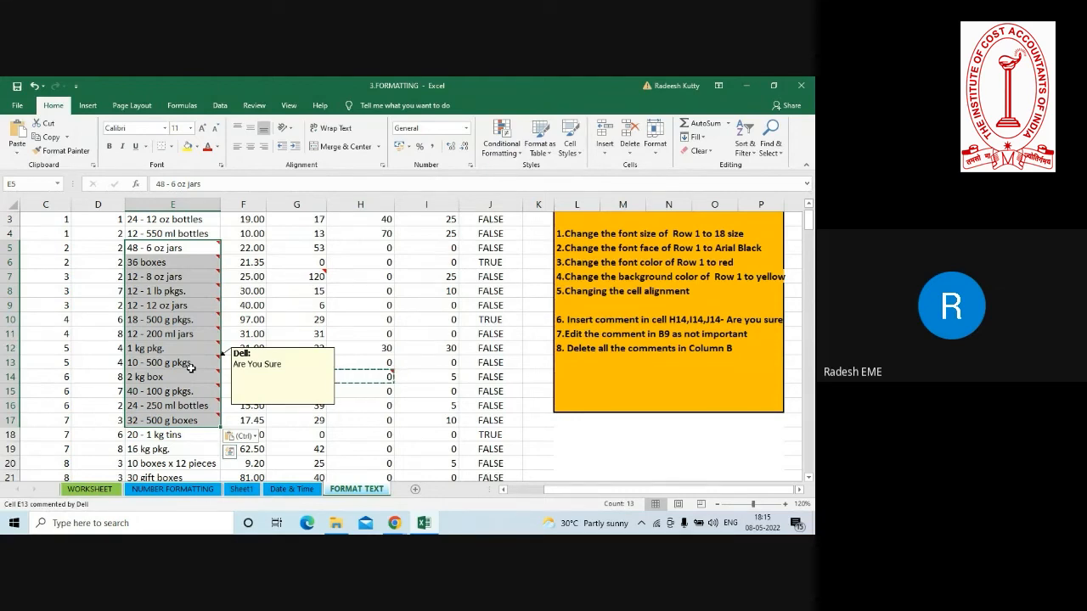
pyautogui.click(253, 106)
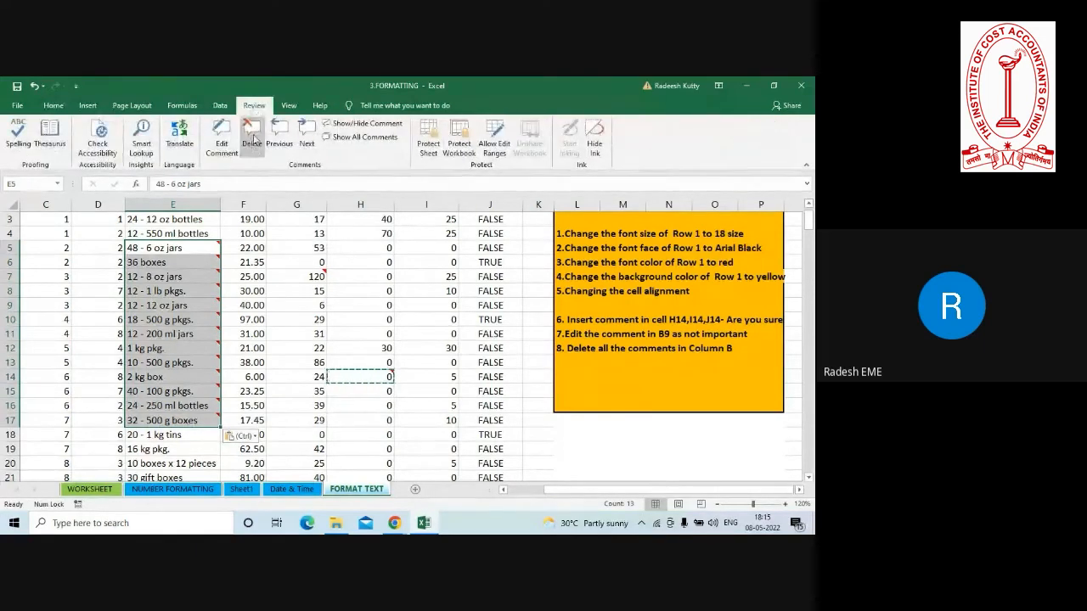
pyautogui.click(252, 136)
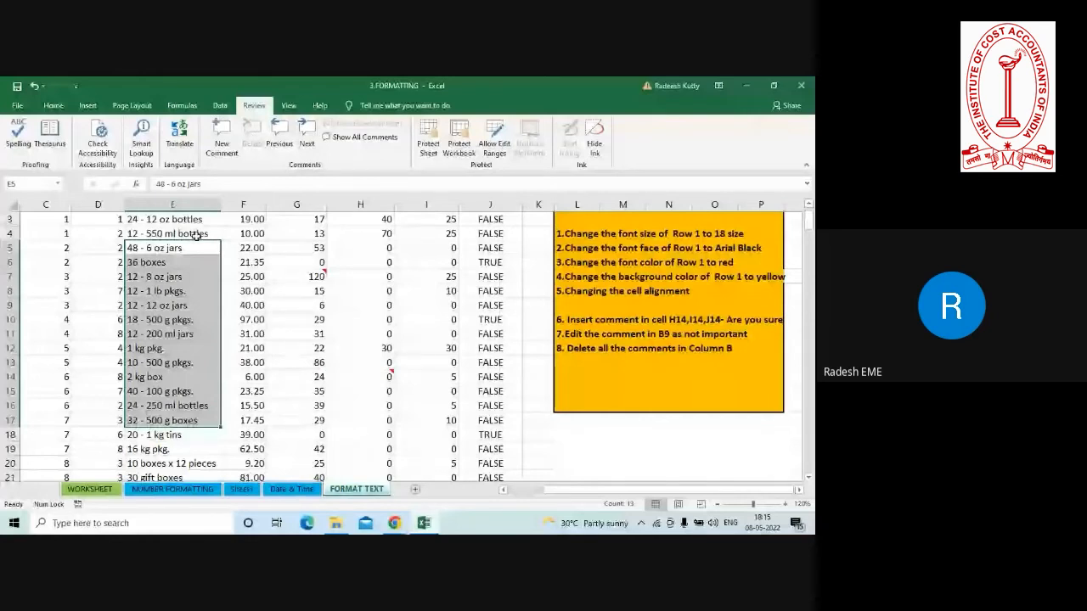
pyautogui.moveTo(313, 277)
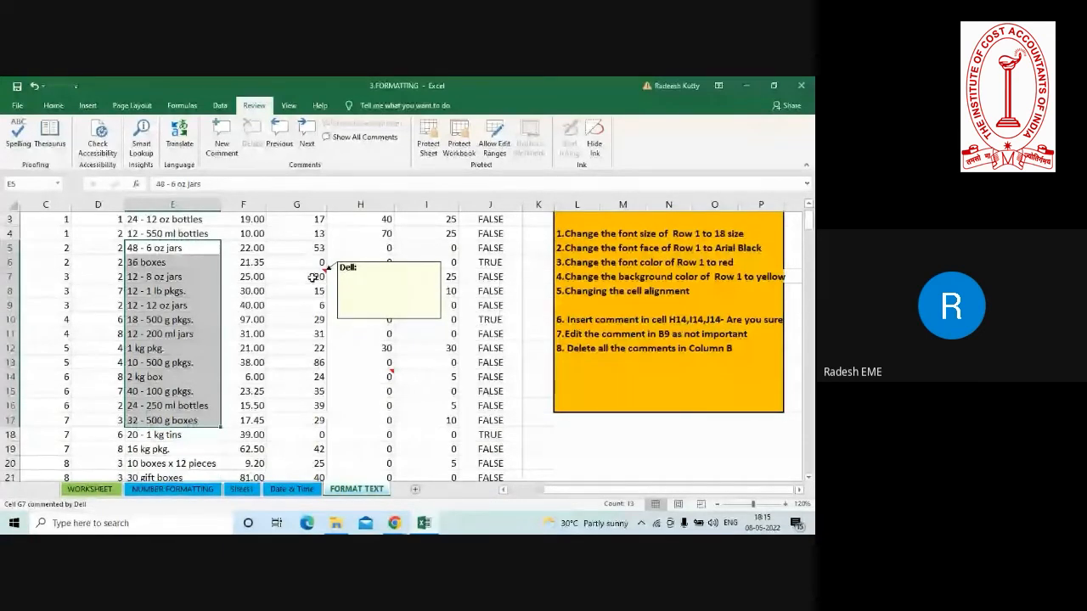
# Change the font of the entire header row 1 to Arial Black.
pyautogui.click(357, 320)
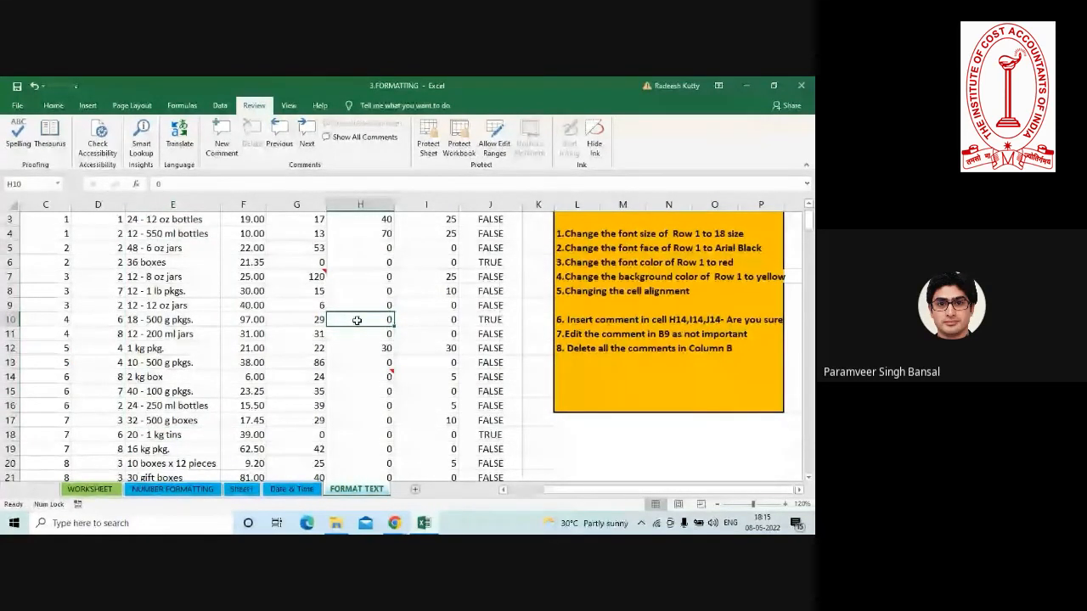
pyautogui.click(589, 248)
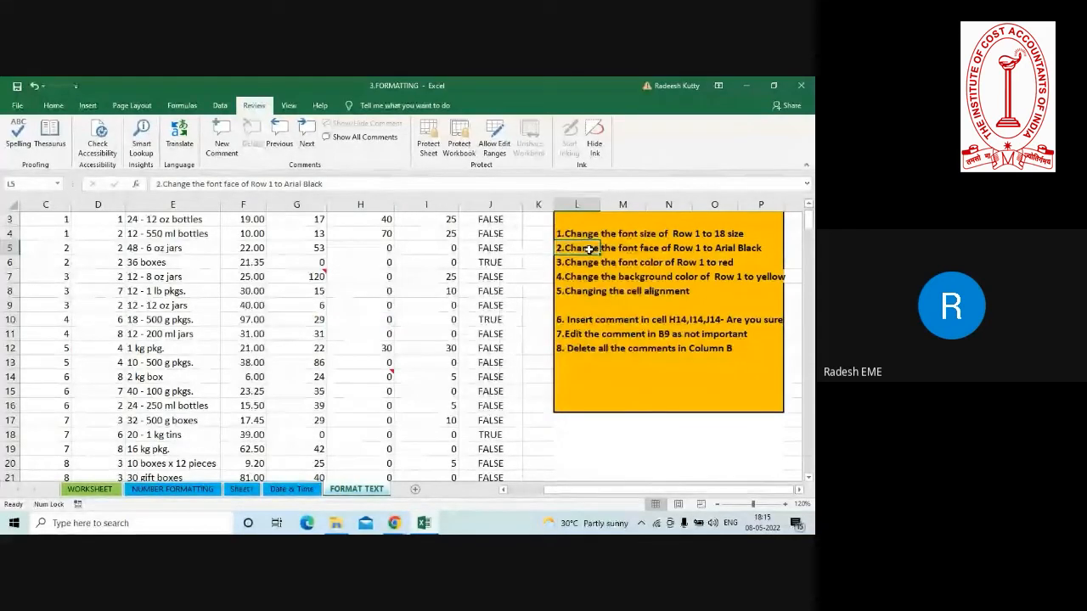
pyautogui.click(53, 106)
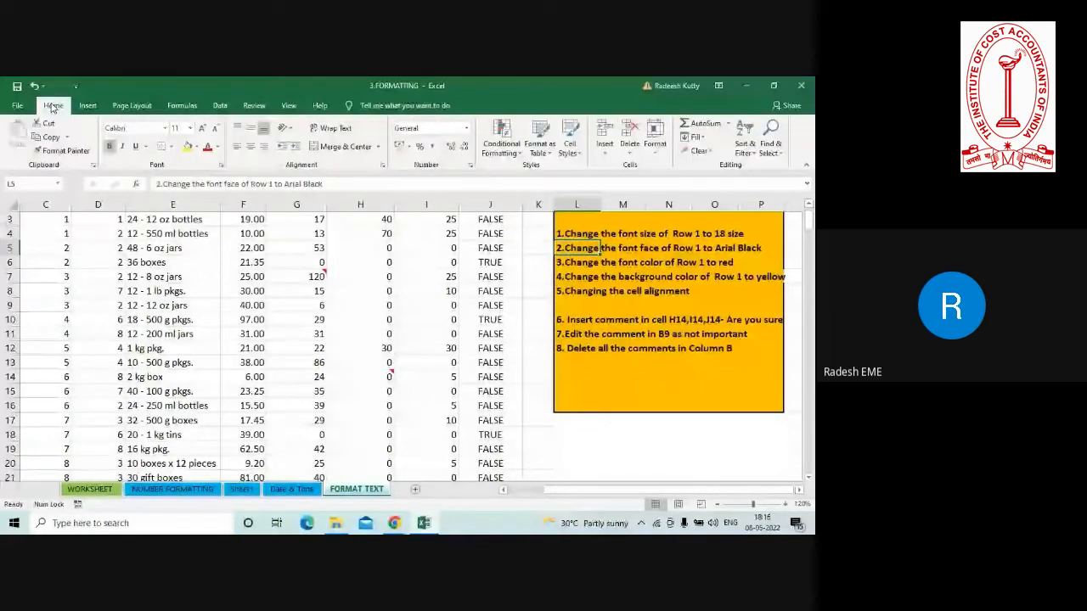
pyautogui.click(164, 128)
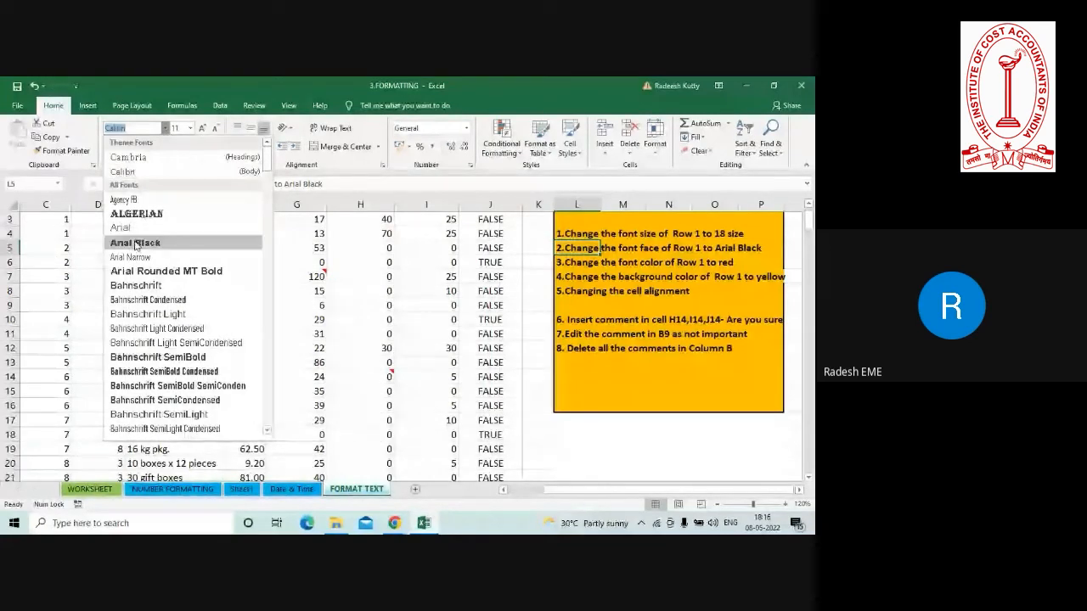
pyautogui.click(60, 271)
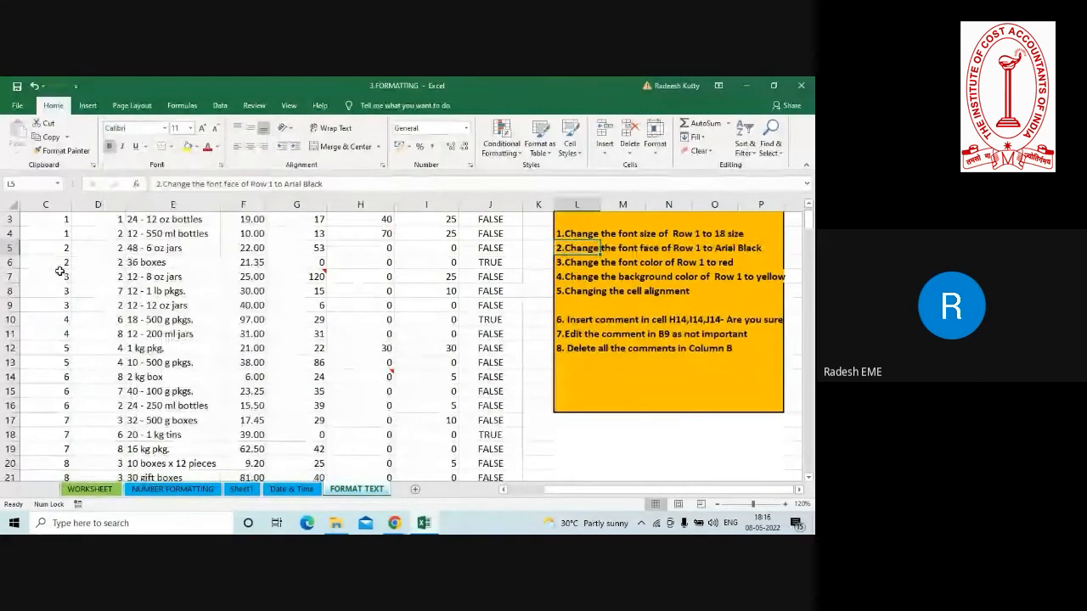
pyautogui.click(145, 293)
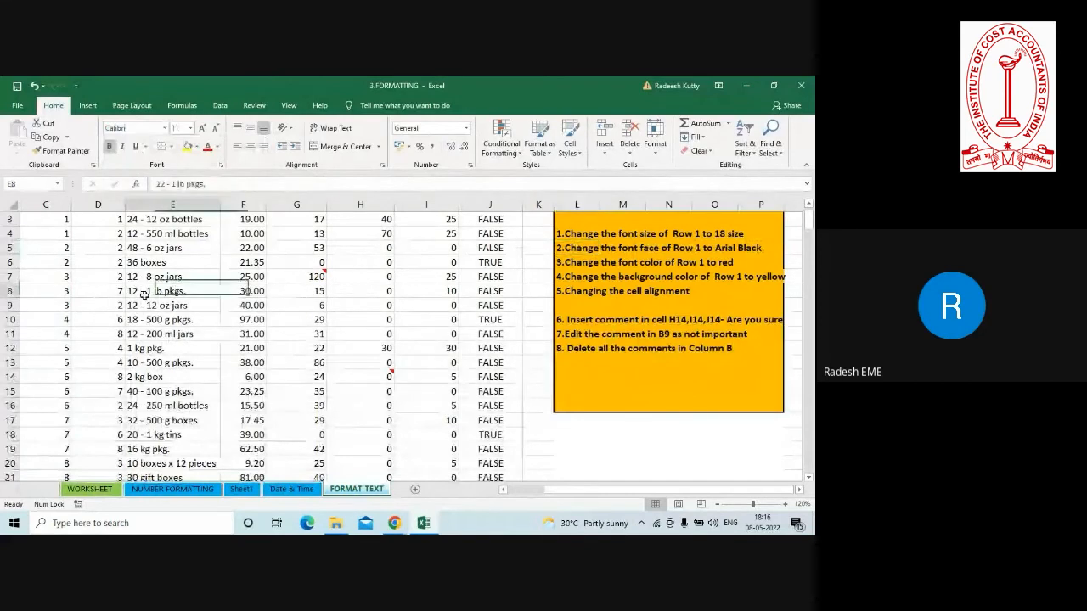
pyautogui.hotkey('ctrl', 'Up')
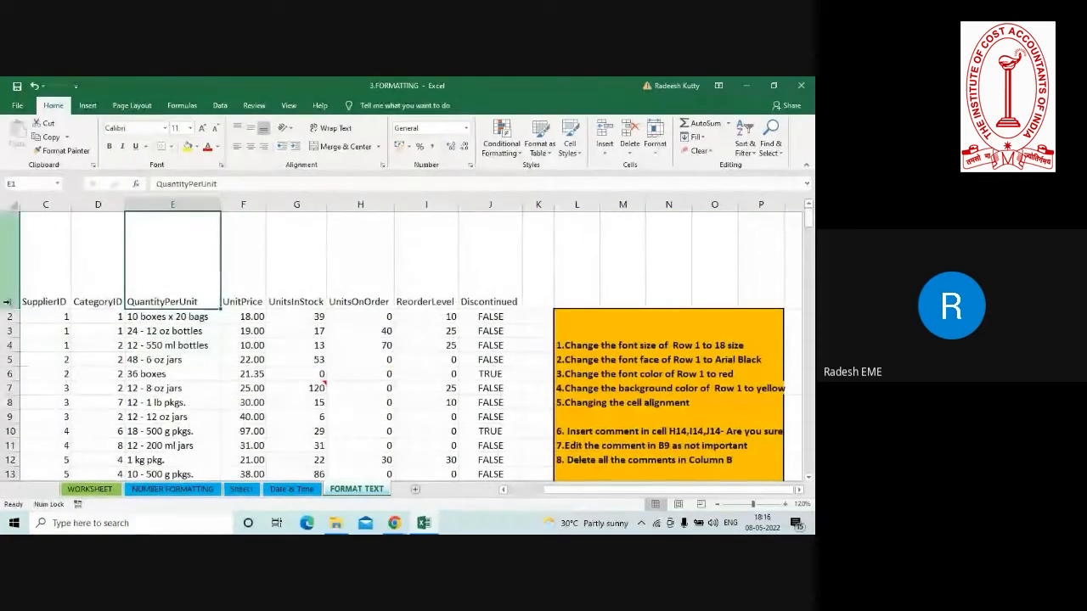
pyautogui.click(7, 301)
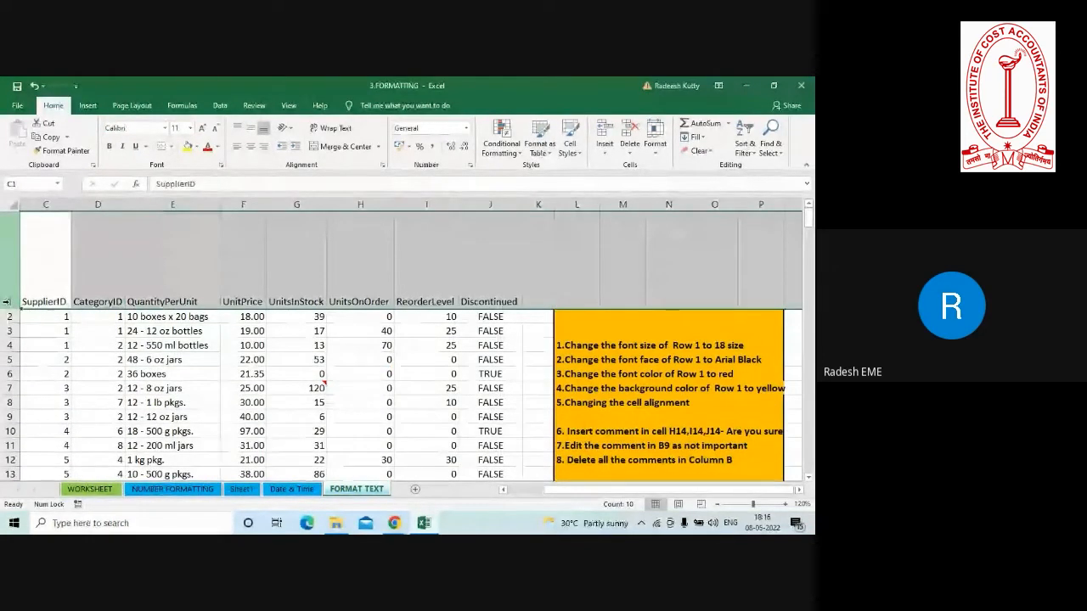
pyautogui.click(165, 127)
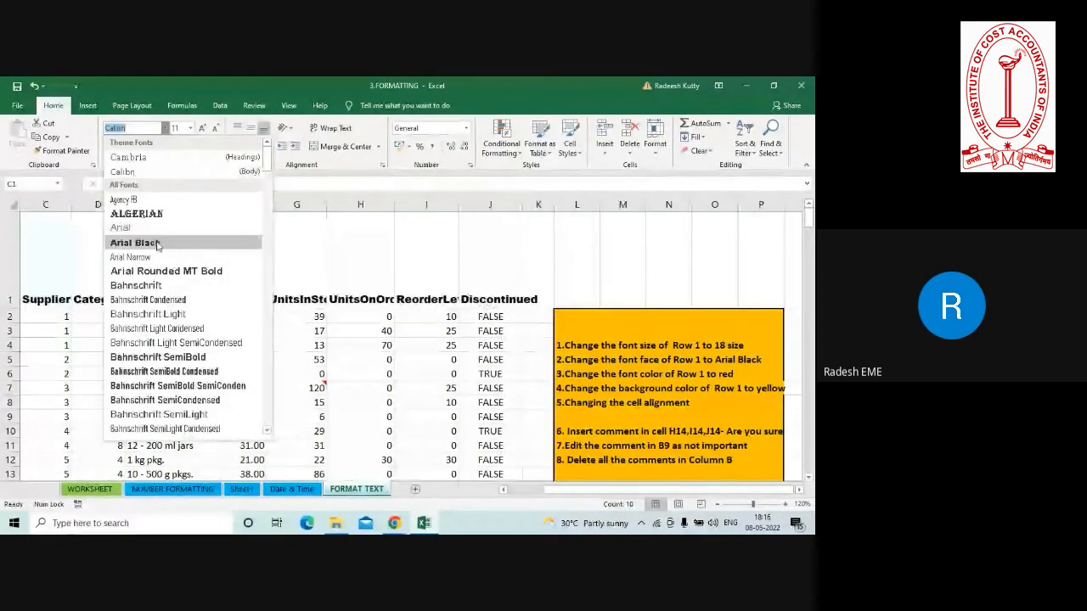
pyautogui.click(156, 243)
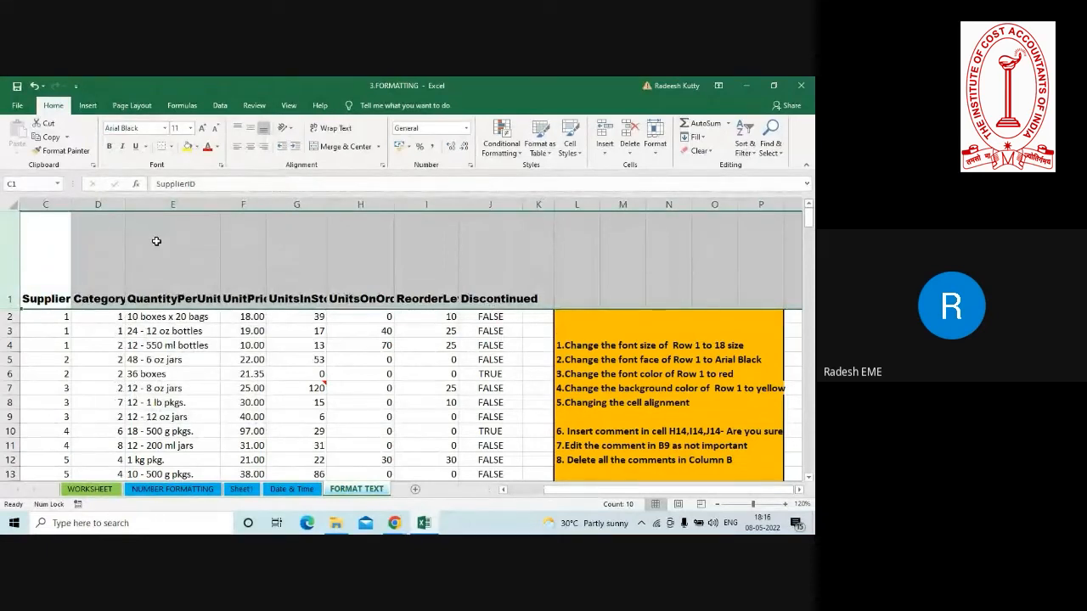
pyautogui.click(238, 340)
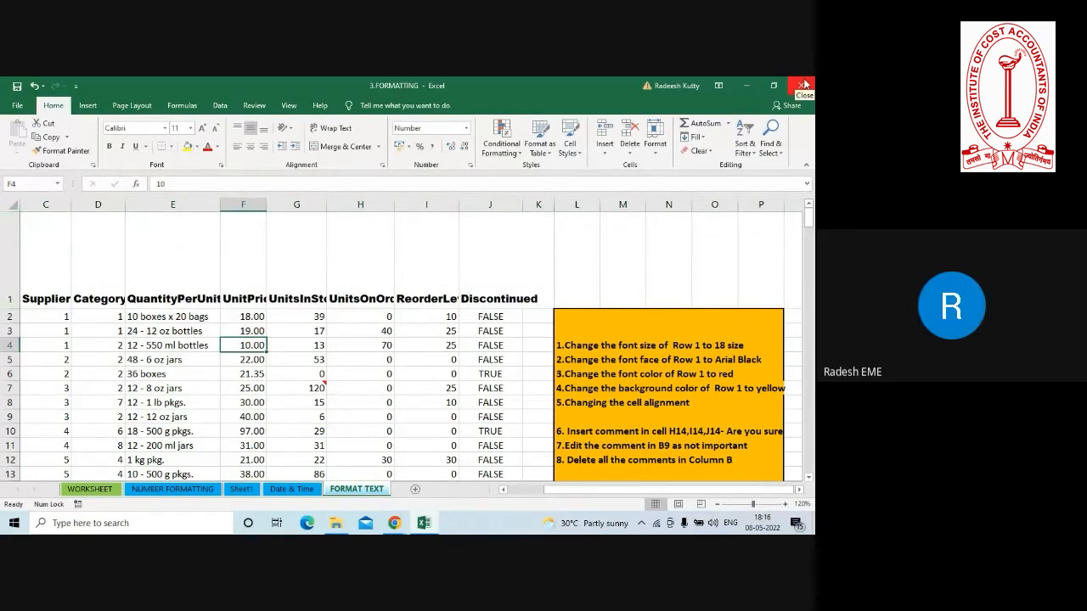
pyautogui.click(451, 346)
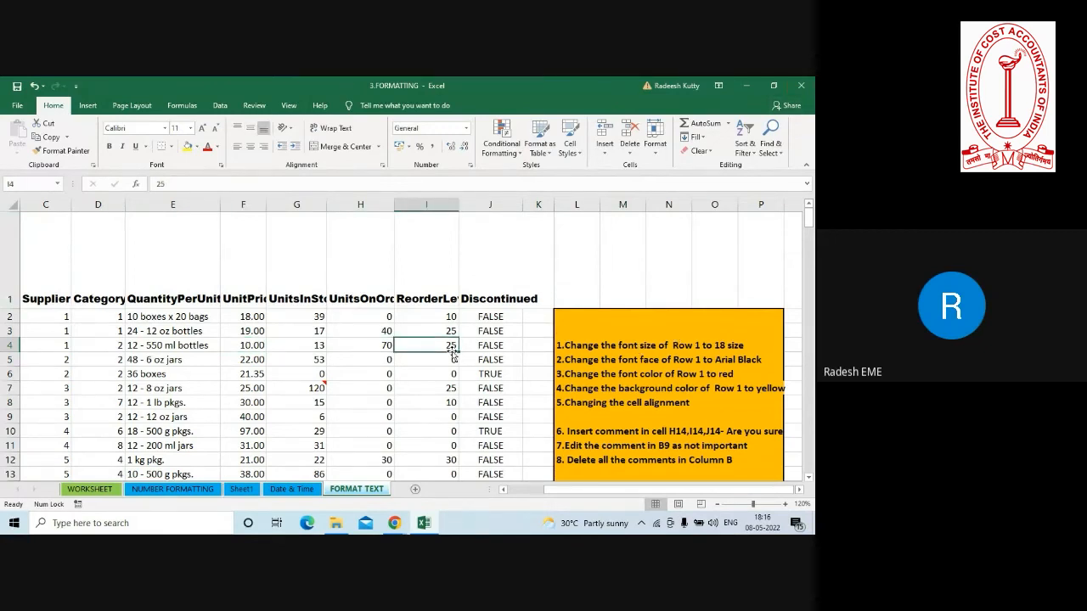
pyautogui.click(7, 299)
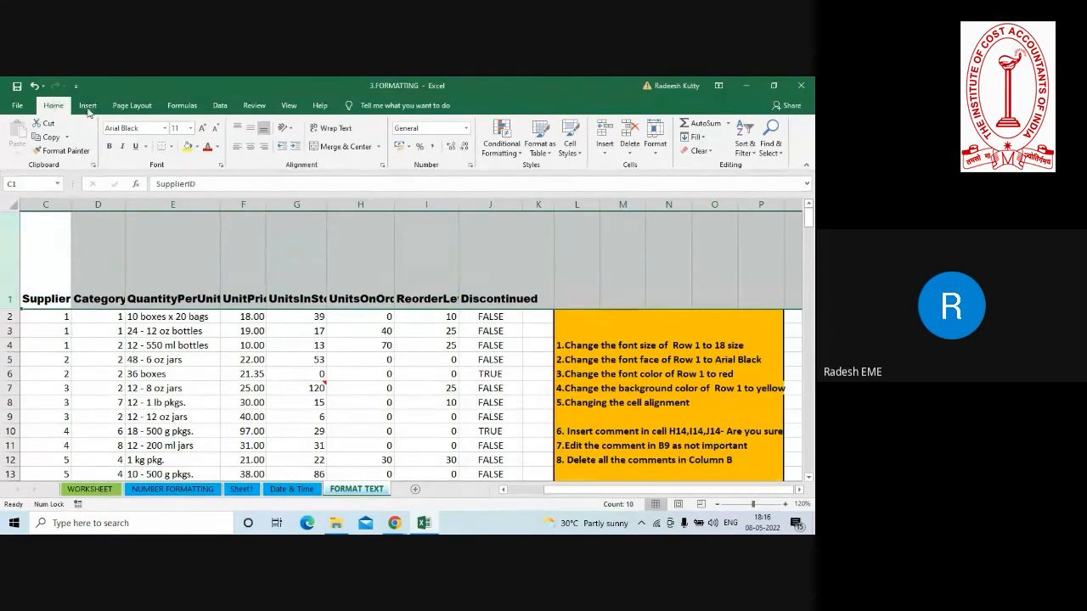
pyautogui.click(198, 148)
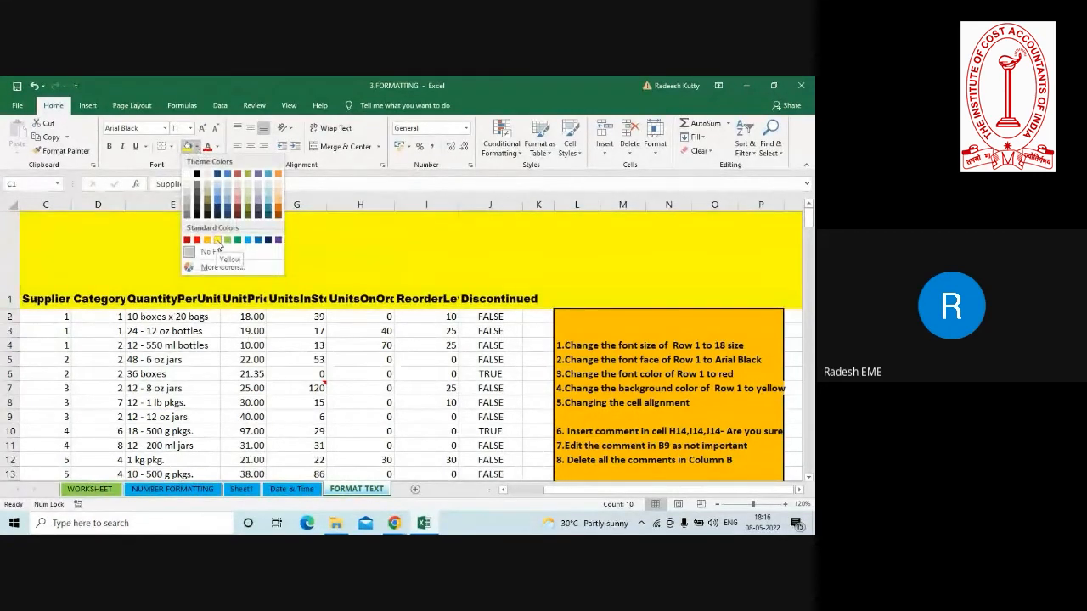
pyautogui.click(274, 367)
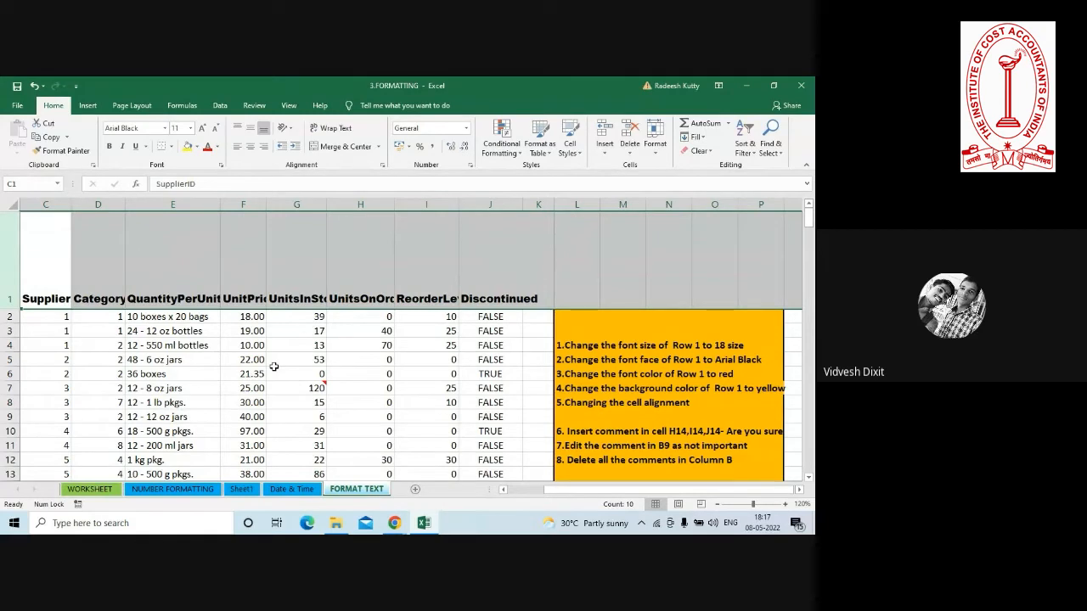
pyautogui.click(273, 368)
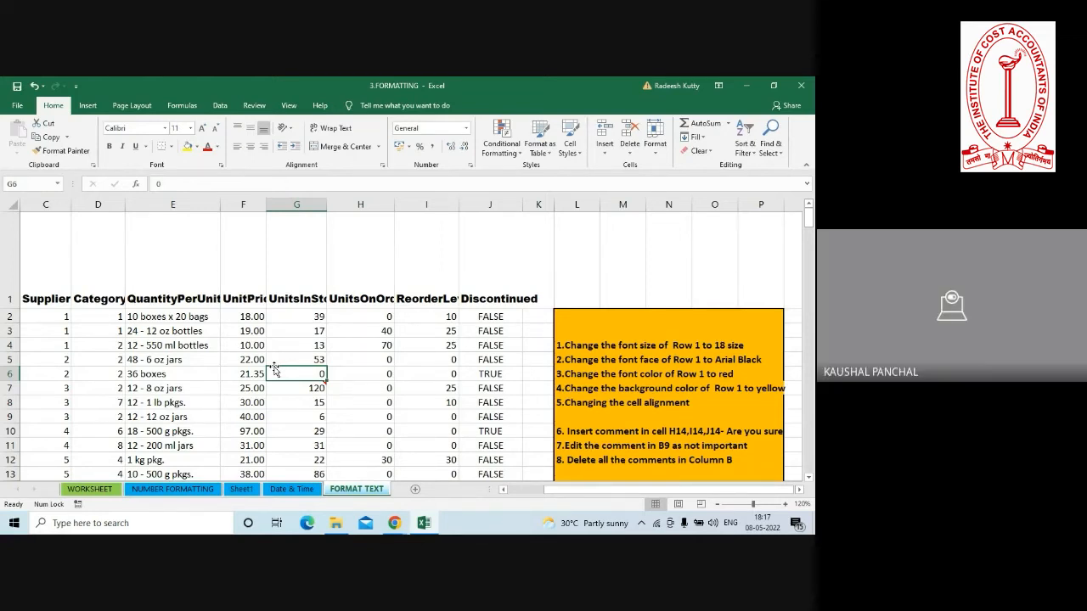
# Add a new blank worksheet after FORMAT TEXT and enlarge its view to 170%.
pyautogui.hotkey('ctrl', 'Down')
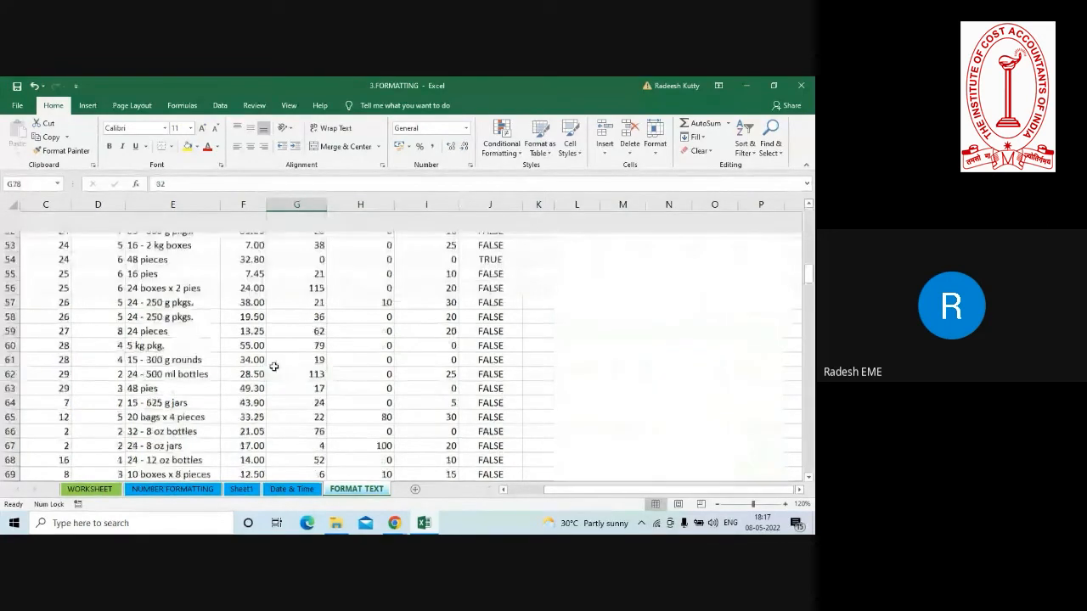
pyautogui.click(414, 490)
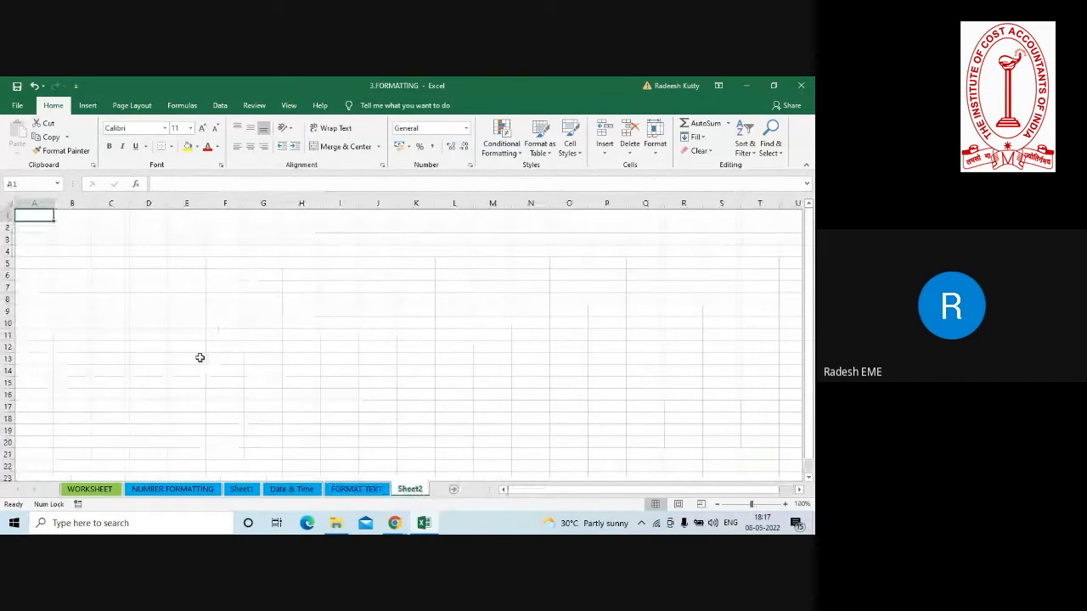
pyautogui.click(783, 505)
pyautogui.click(783, 505)
pyautogui.click(783, 504)
pyautogui.click(783, 504)
pyautogui.click(783, 504)
pyautogui.click(782, 504)
pyautogui.click(783, 504)
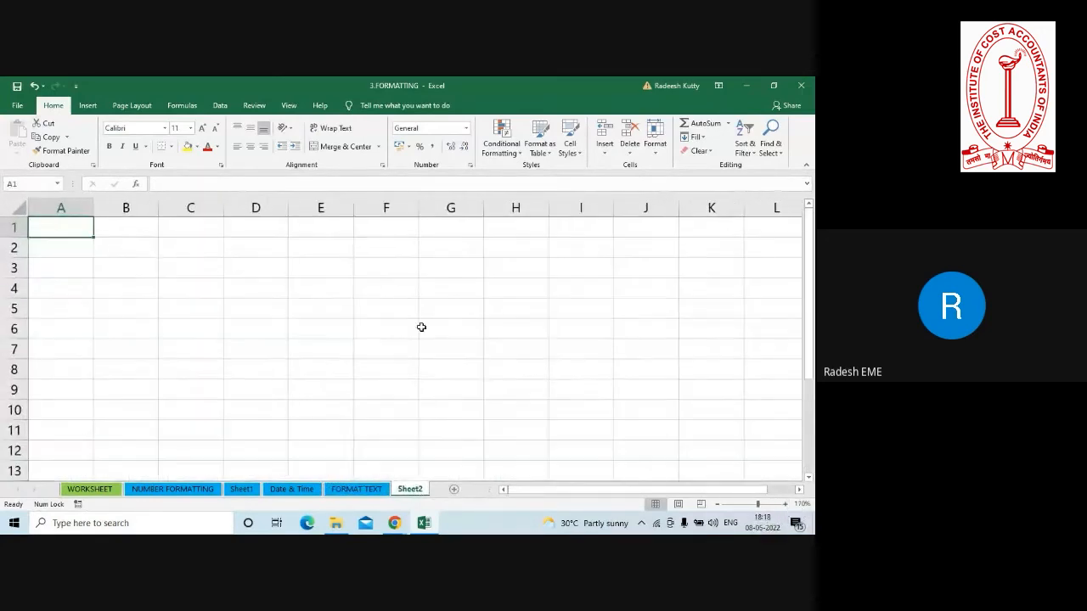
# Enter the number 45 in C2 and the text excel in C3 of the new sheet.
pyautogui.click(186, 249)
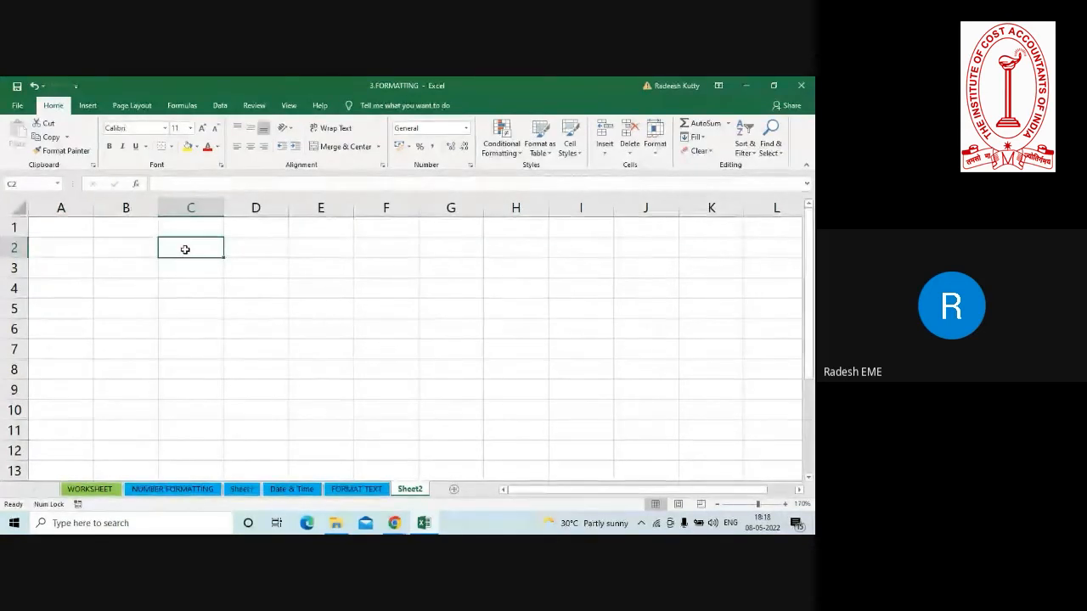
pyautogui.write('45')
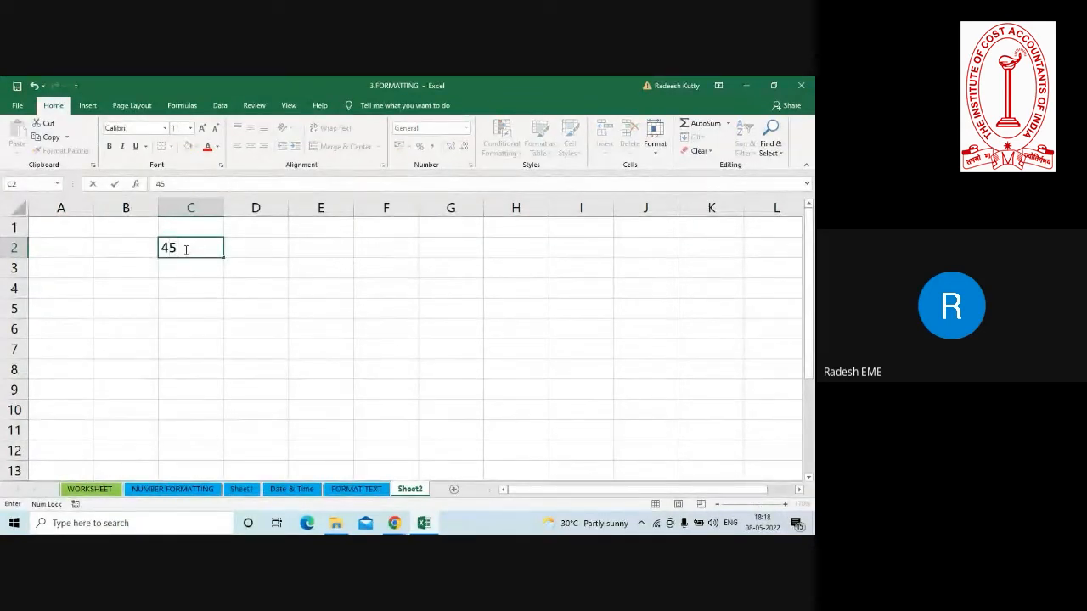
pyautogui.press('Return')
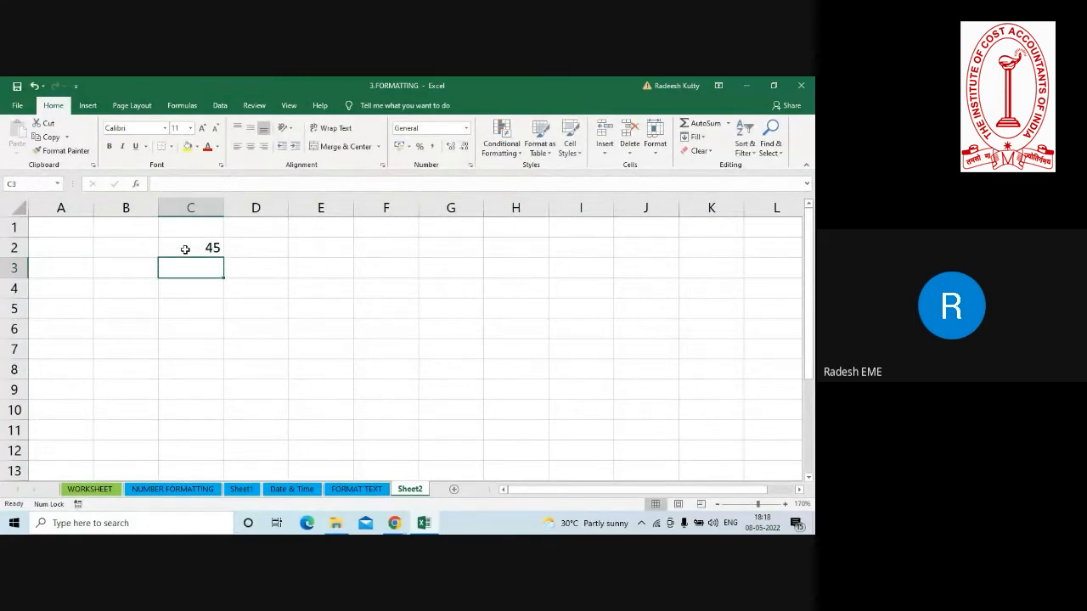
pyautogui.write('excel')
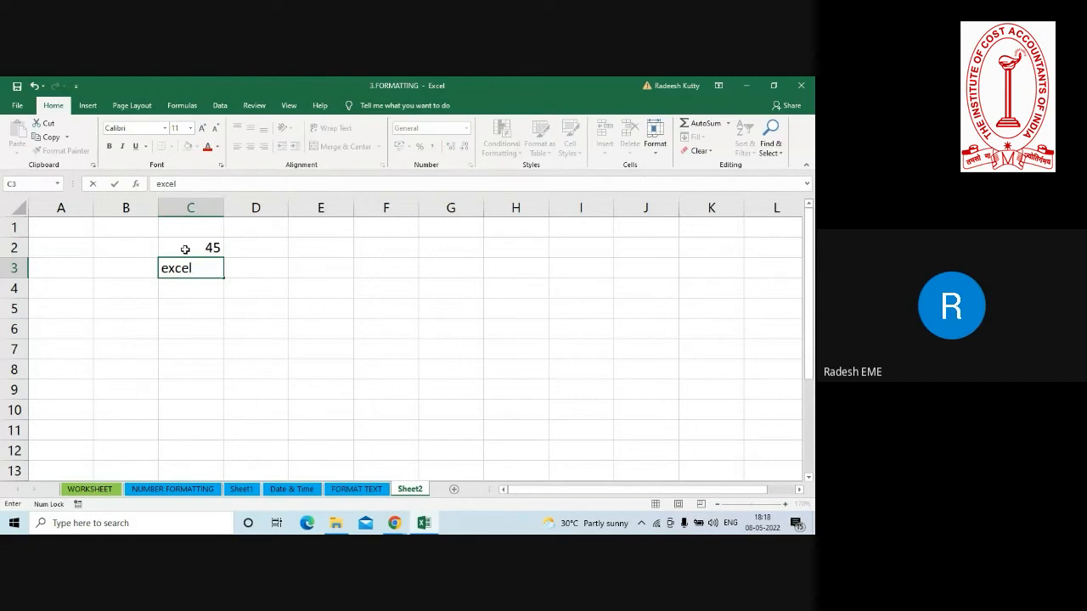
pyautogui.press('Return')
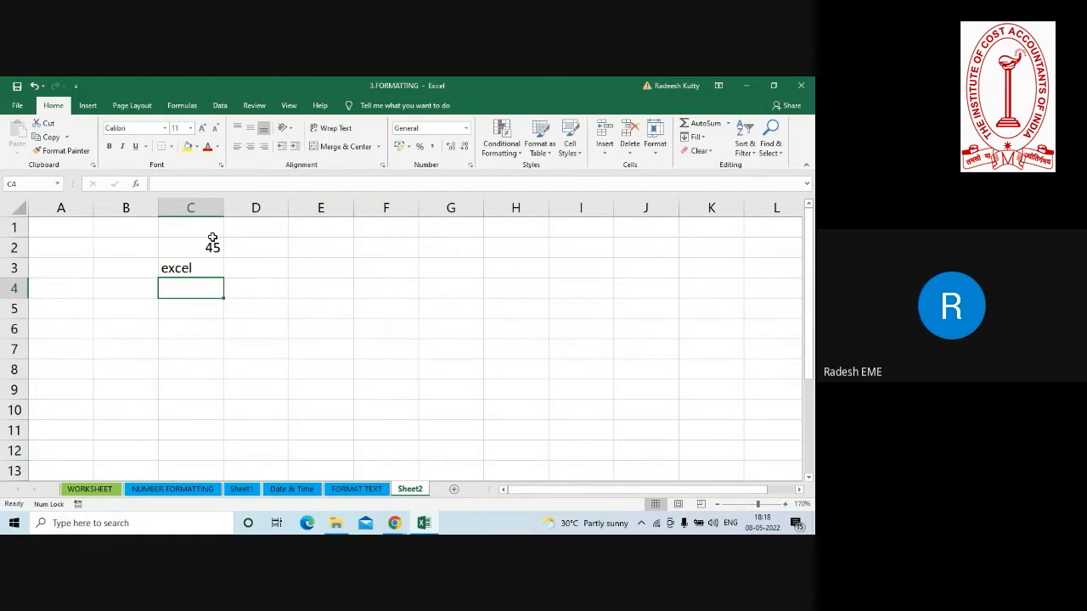
# Compare the default alignment of C2 and C3, and right-align the text in C3.
pyautogui.click(205, 245)
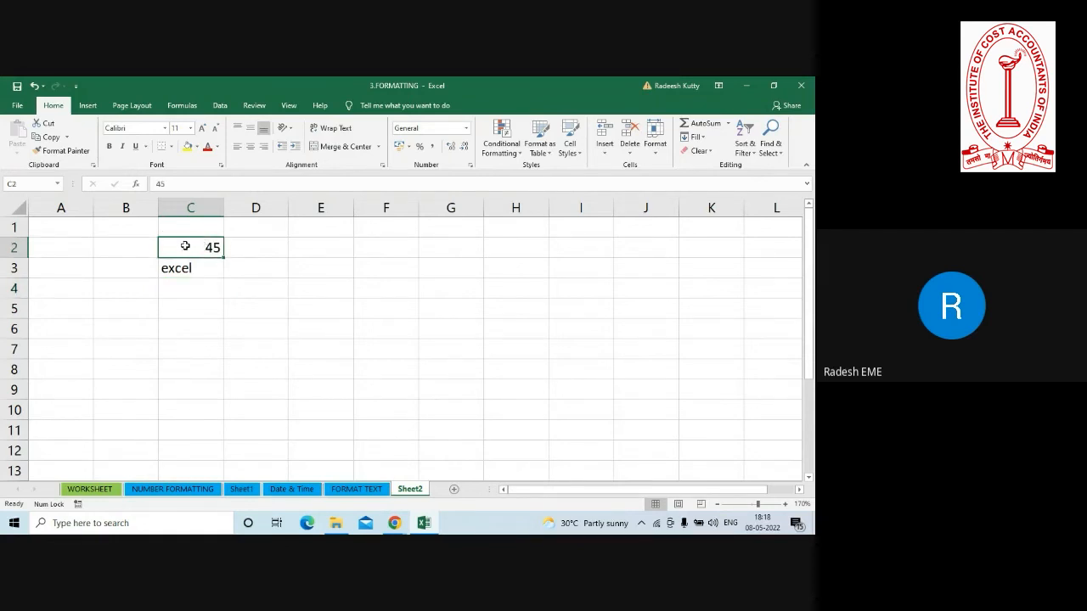
pyautogui.click(203, 271)
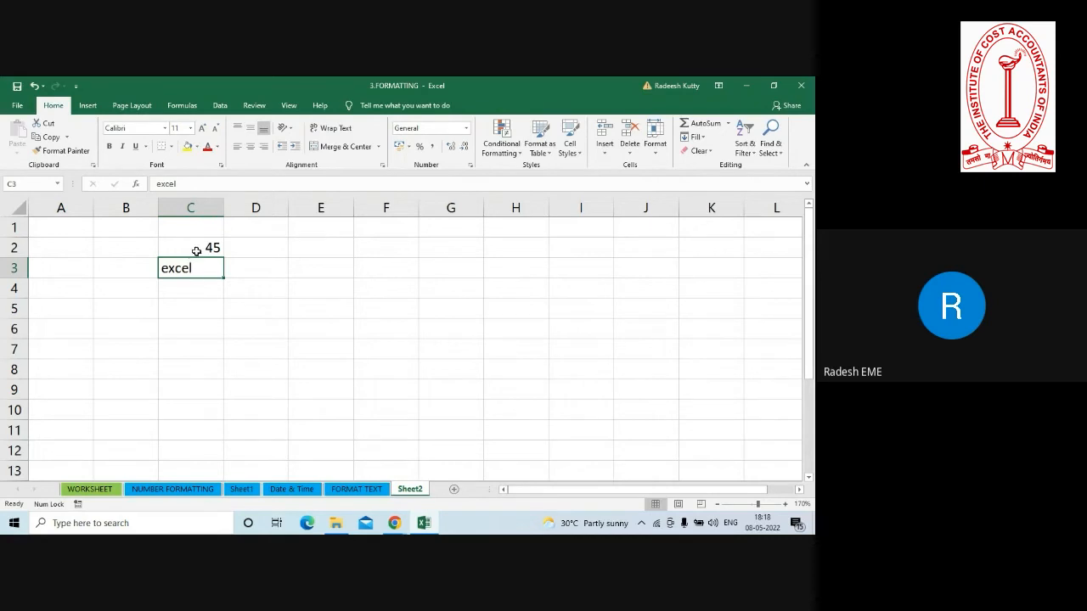
pyautogui.click(196, 250)
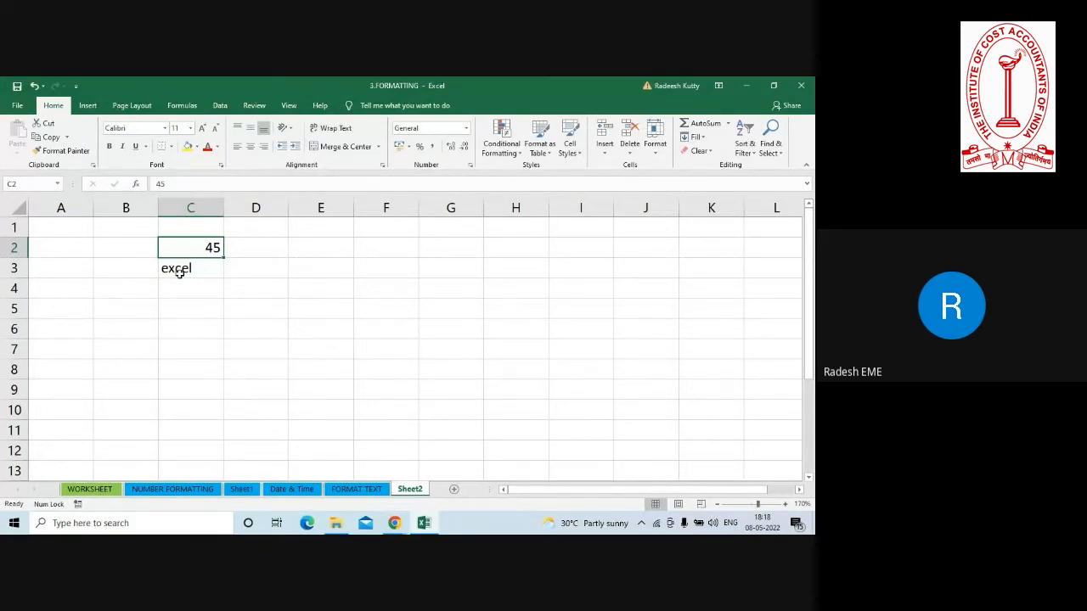
pyautogui.click(178, 270)
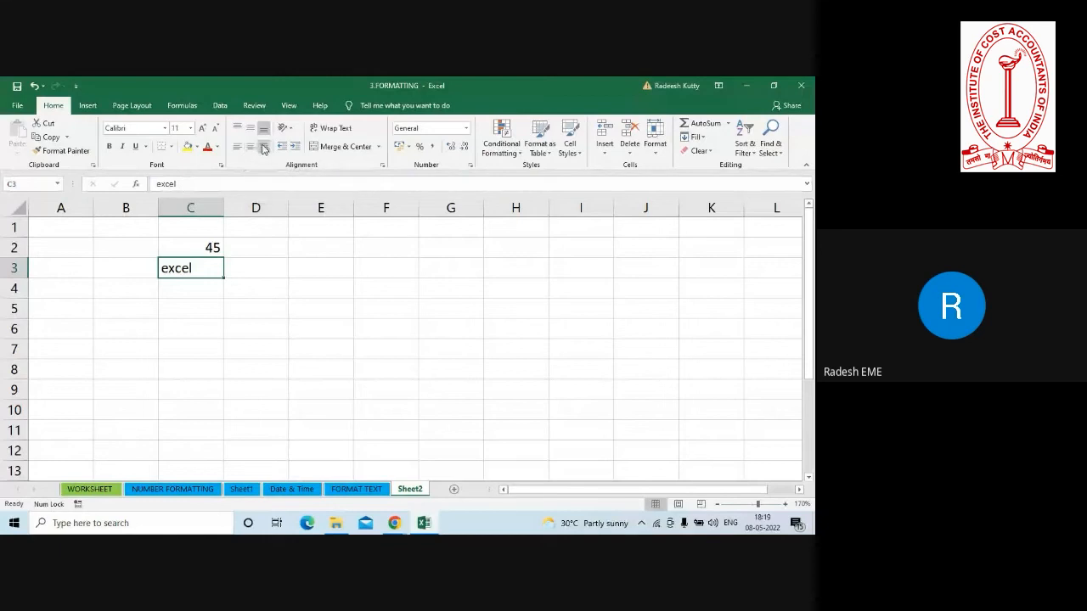
pyautogui.click(263, 148)
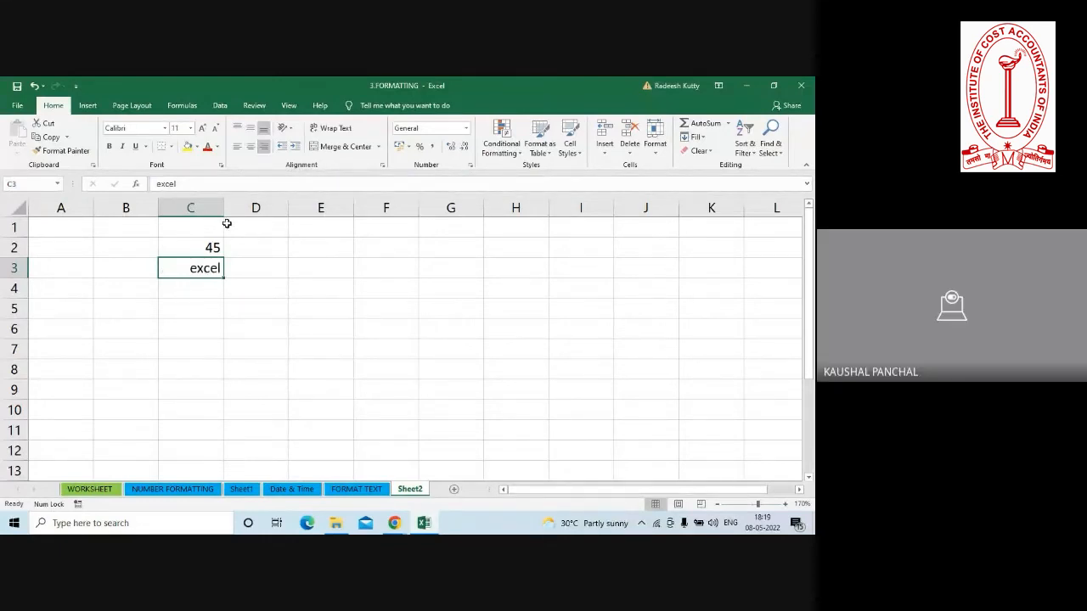
# Widen column C to nearly three times its width and center the number in C2 horizontally.
pyautogui.moveTo(222, 208); pyautogui.dragTo(335, 208)
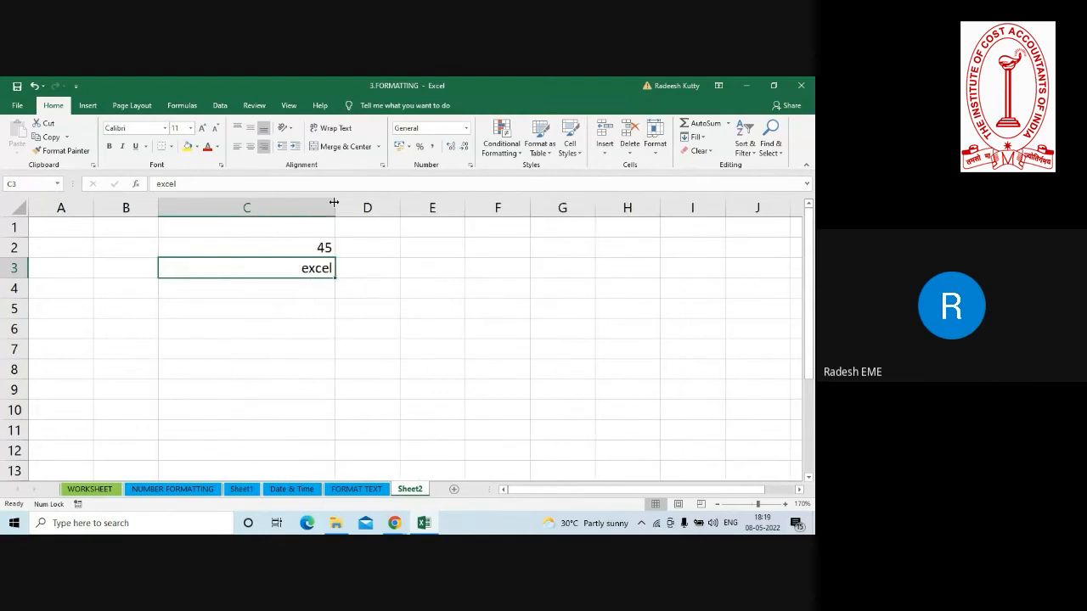
pyautogui.click(299, 246)
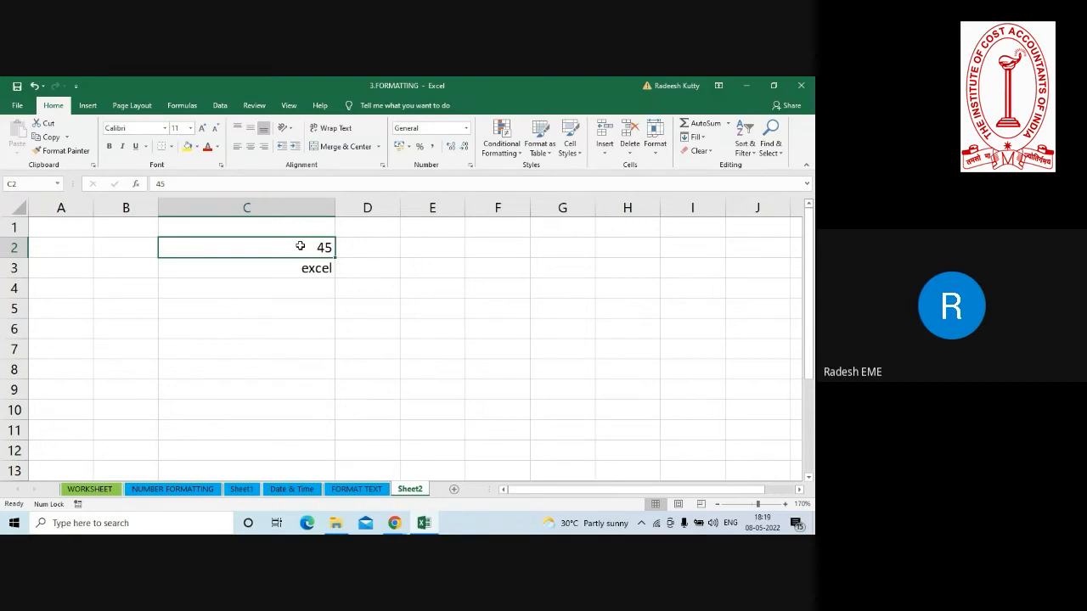
pyautogui.click(250, 146)
# Make row 2 several times taller and apply top, middle and finally bottom vertical alignment to C2.
pyautogui.moveTo(17, 257); pyautogui.dragTo(23, 332)
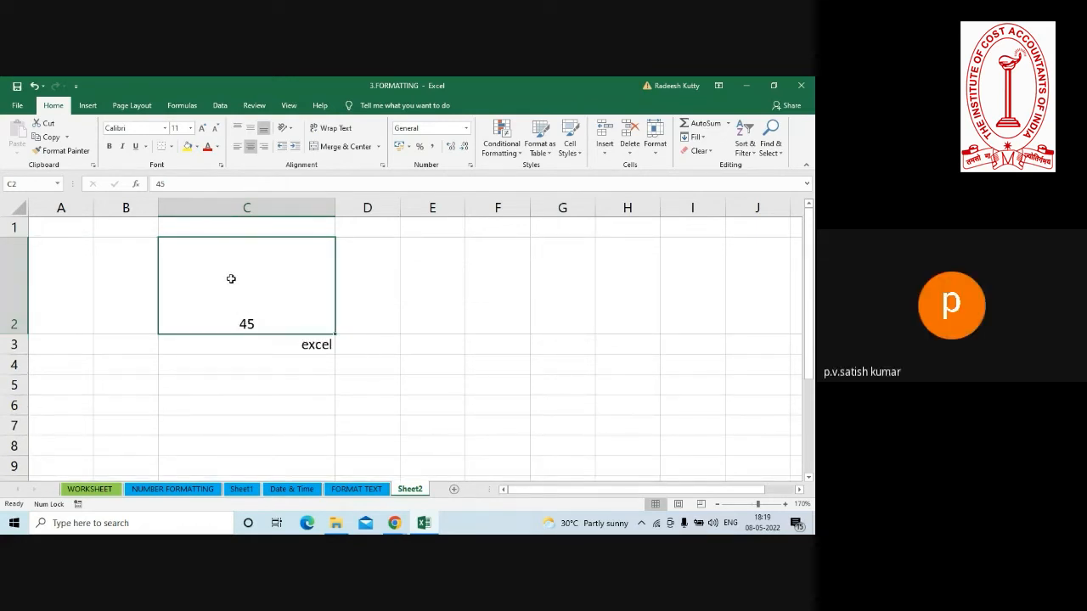
pyautogui.click(237, 129)
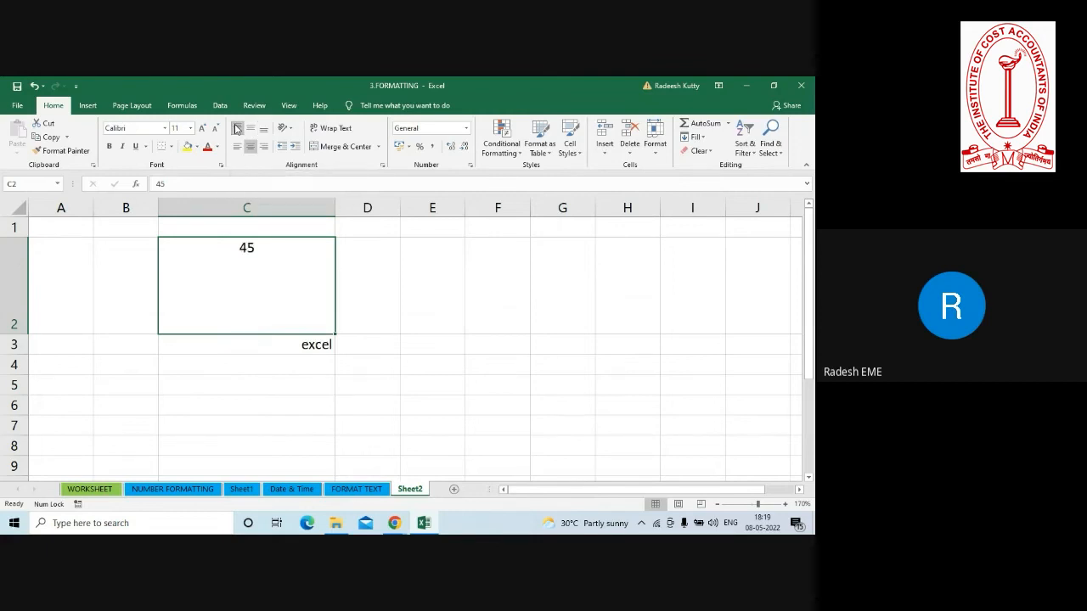
pyautogui.click(251, 129)
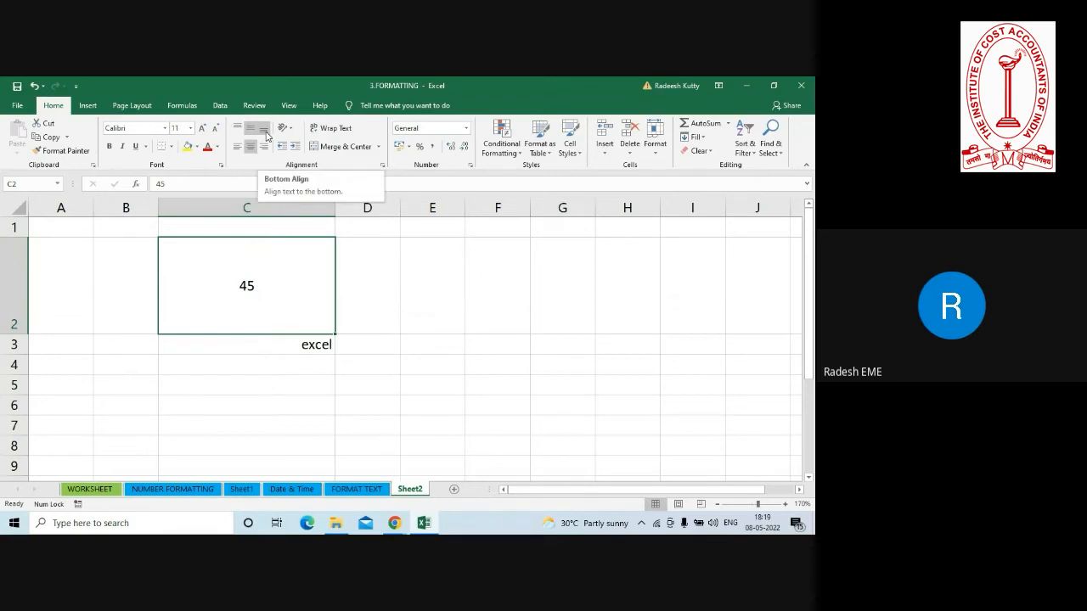
pyautogui.click(264, 129)
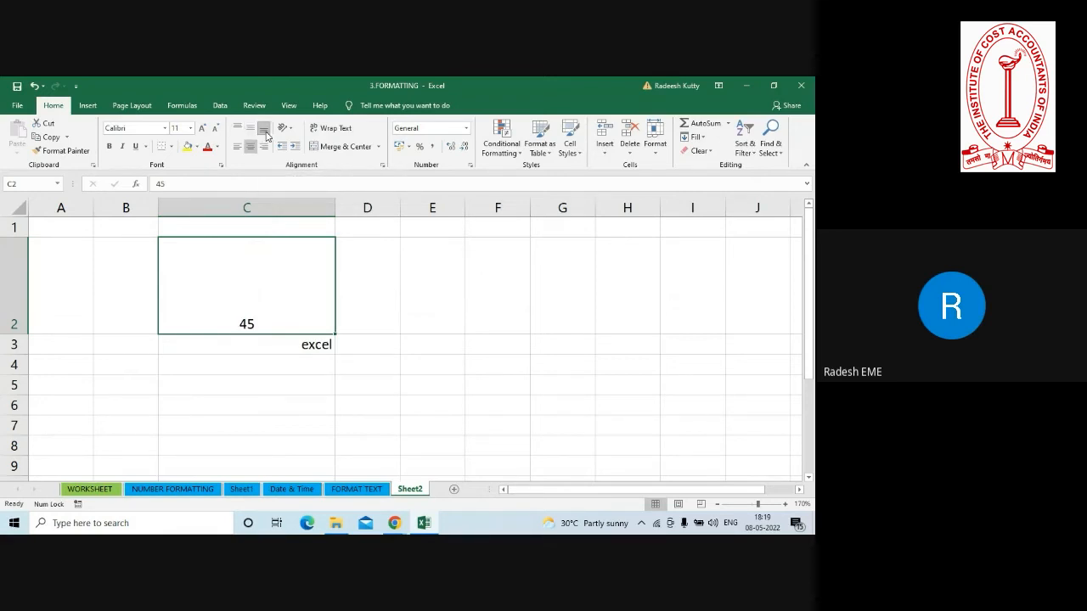
pyautogui.click(378, 331)
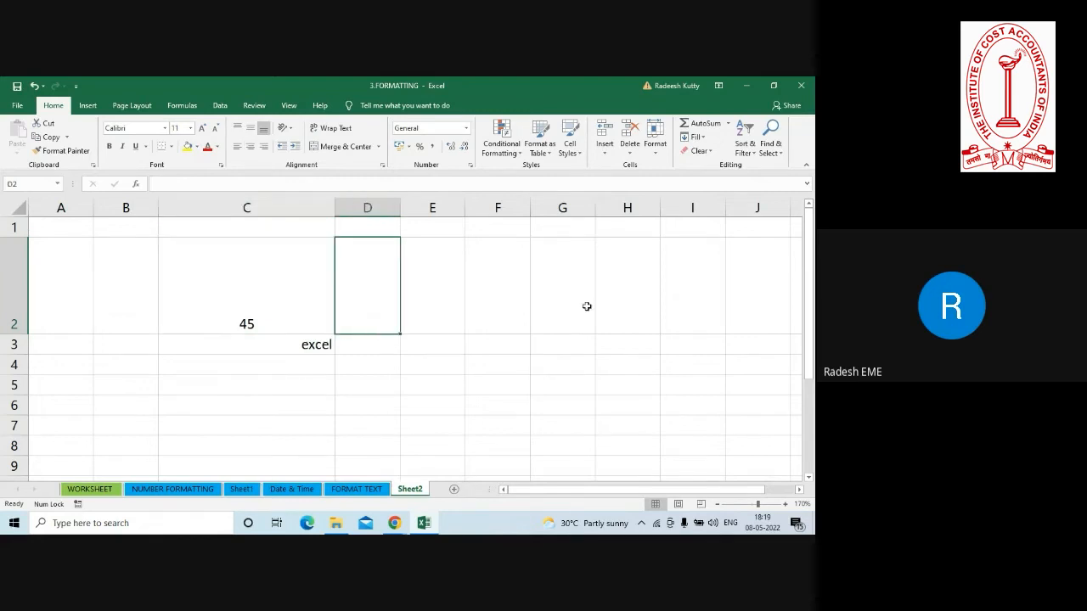
pyautogui.click(801, 85)
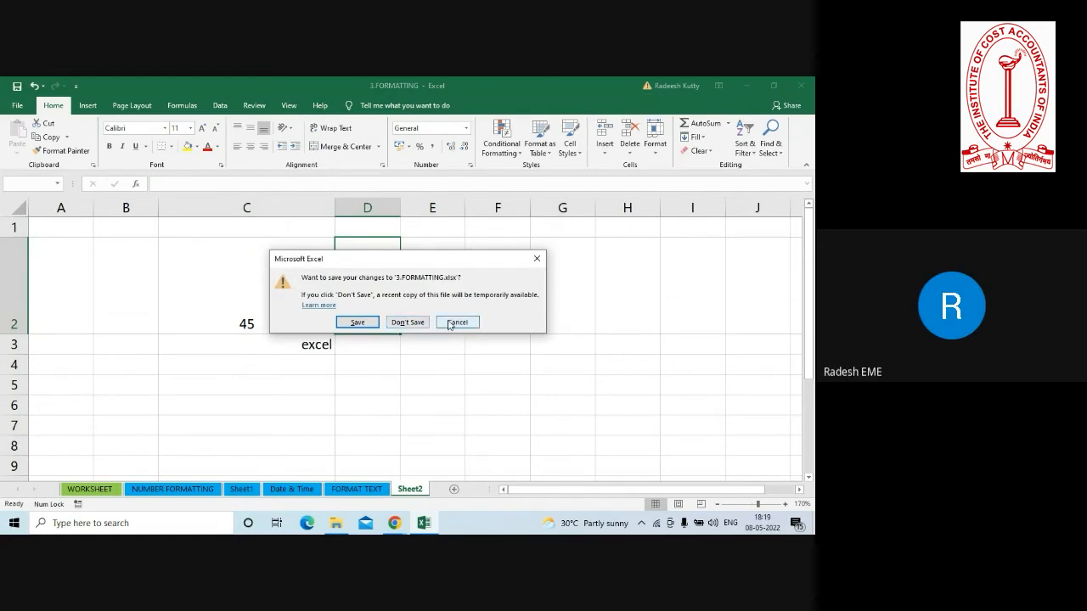
pyautogui.click(407, 323)
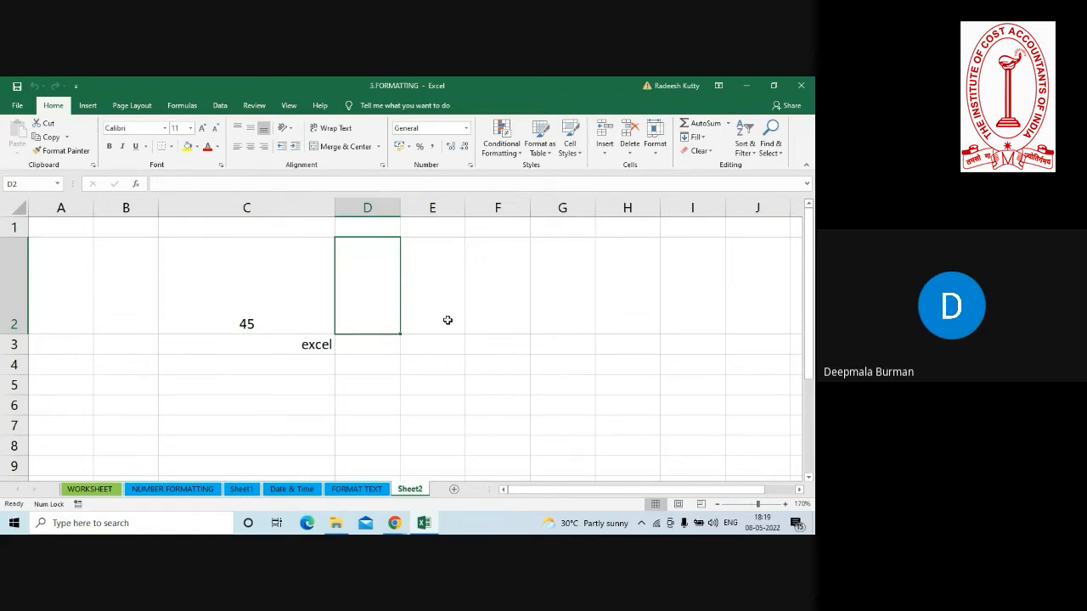
# Copy cell C3 and review the available paste options without pasting.
pyautogui.click(305, 347)
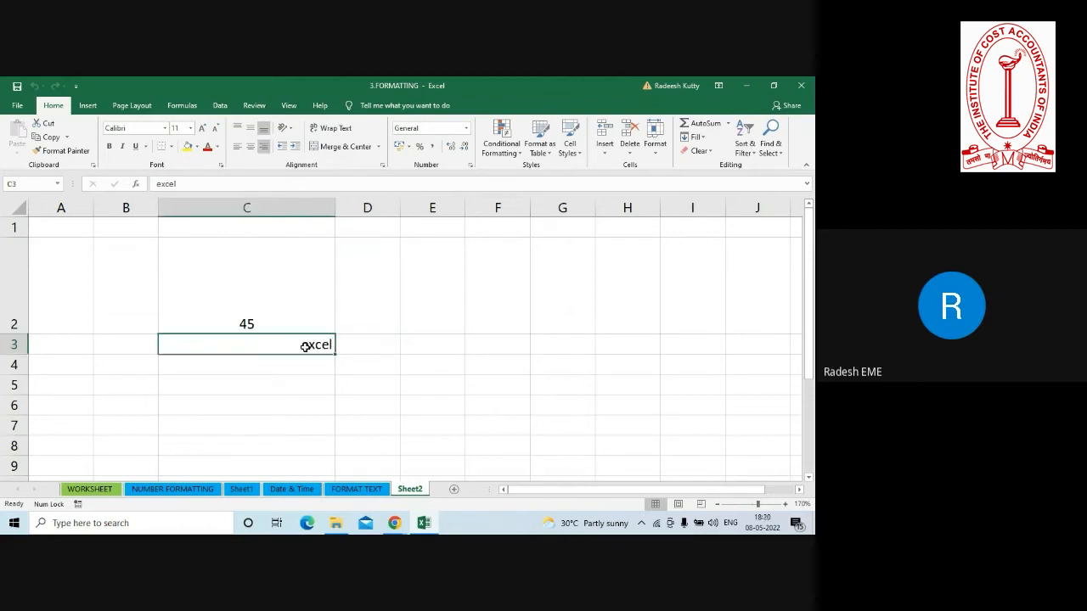
pyautogui.hotkey('ctrl', 'c')
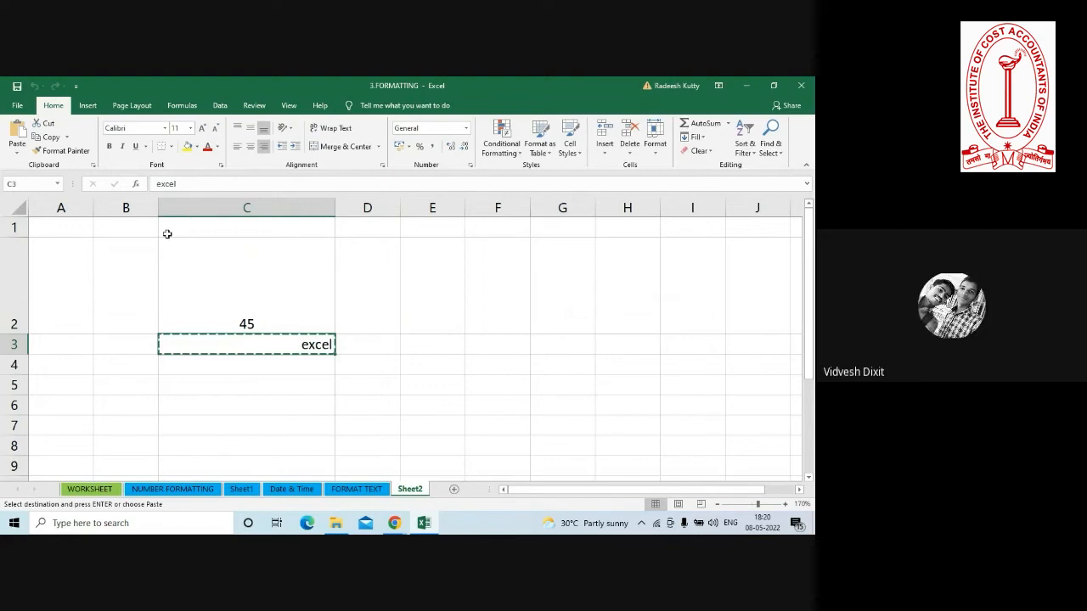
pyautogui.click(16, 150)
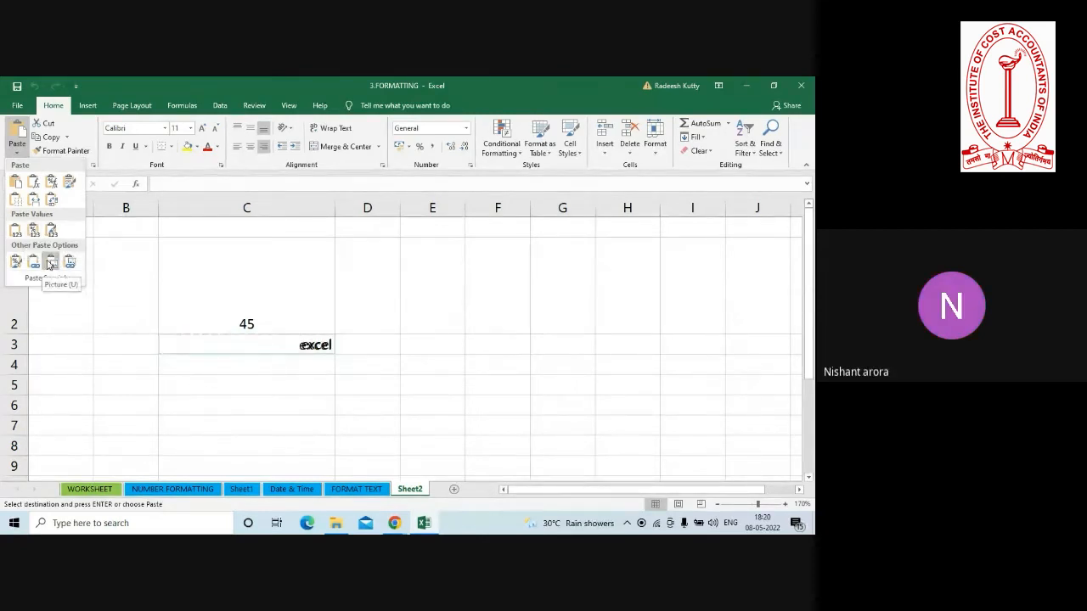
pyautogui.press('Escape')
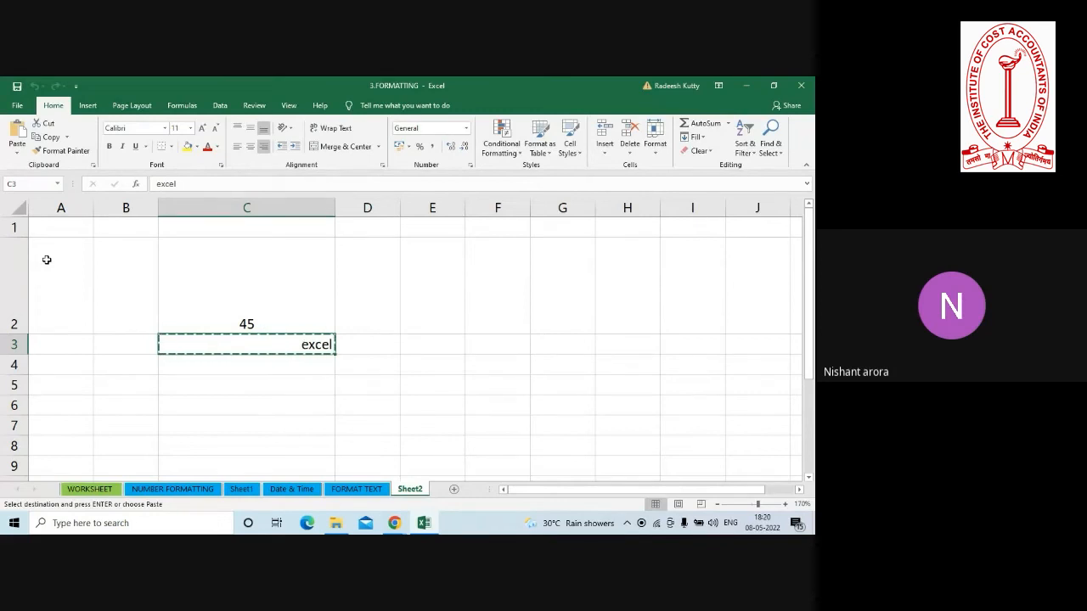
pyautogui.press('alt')
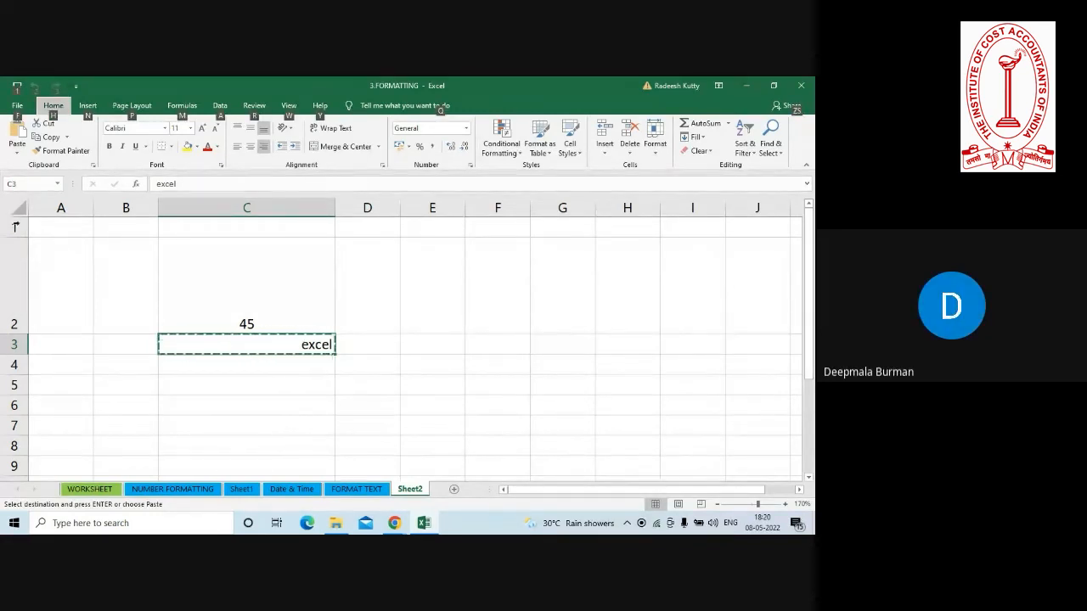
pyautogui.press('Escape')
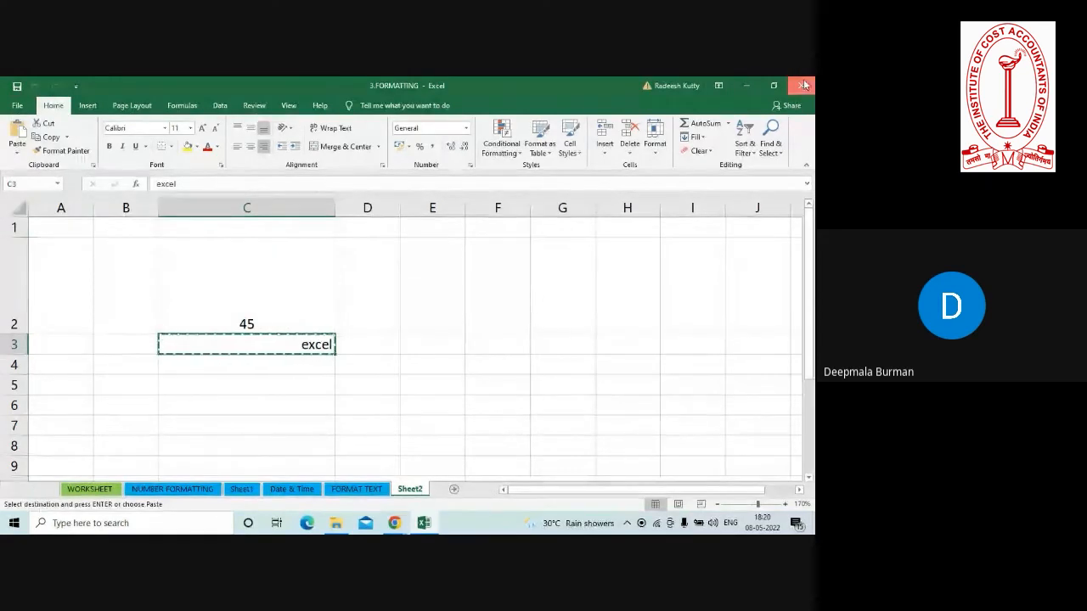
# Close the 3.FORMATTING workbook without saving, and open the 1.Table workbook from the SESSION 2 folder in MOS_EXCEL.
pyautogui.click(801, 85)
pyautogui.click(407, 323)
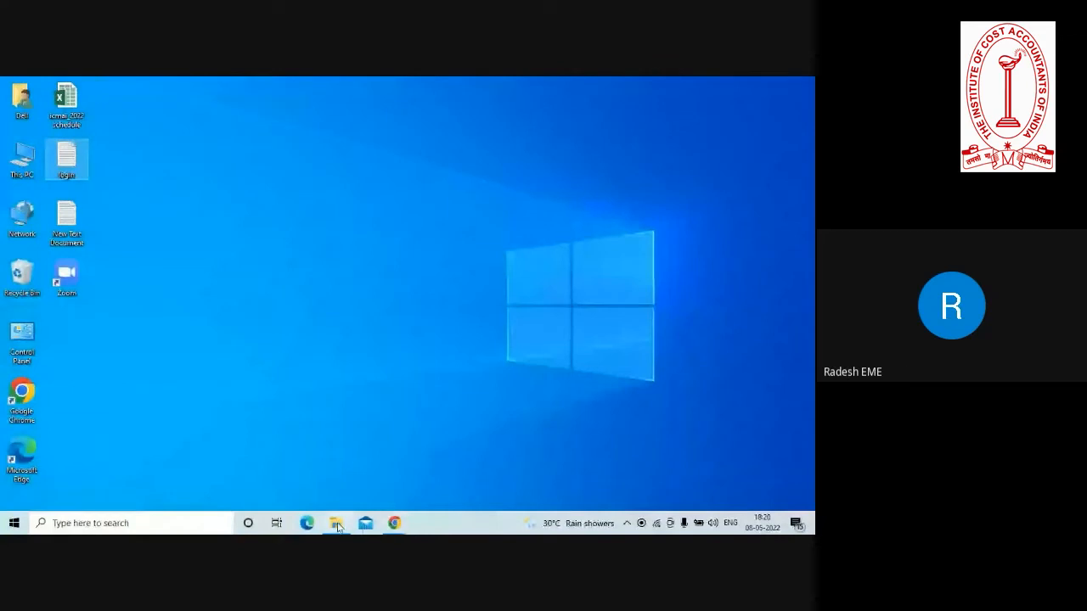
pyautogui.click(336, 524)
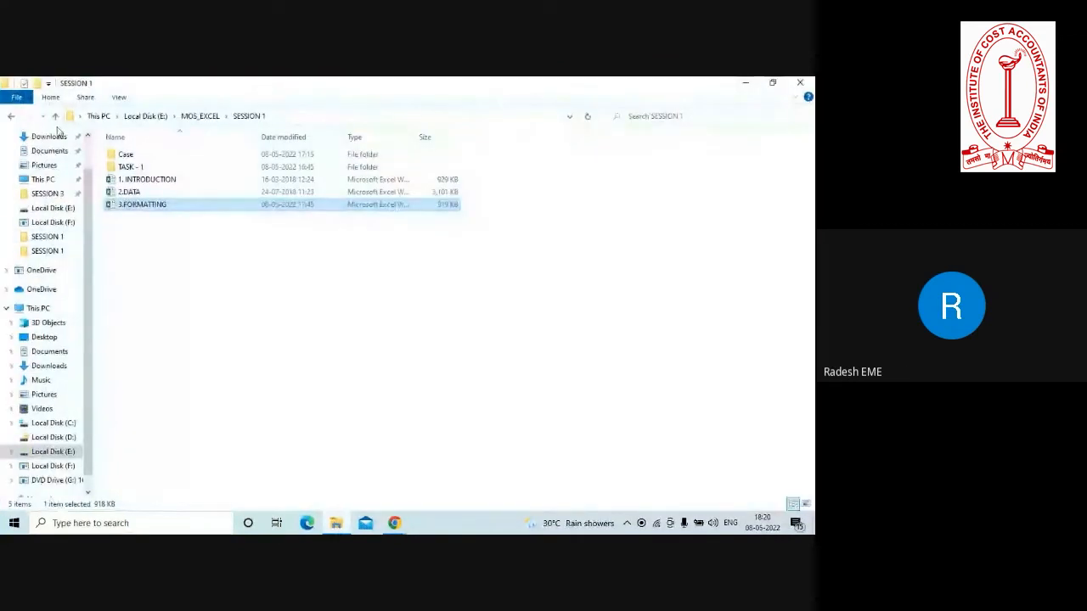
pyautogui.click(55, 116)
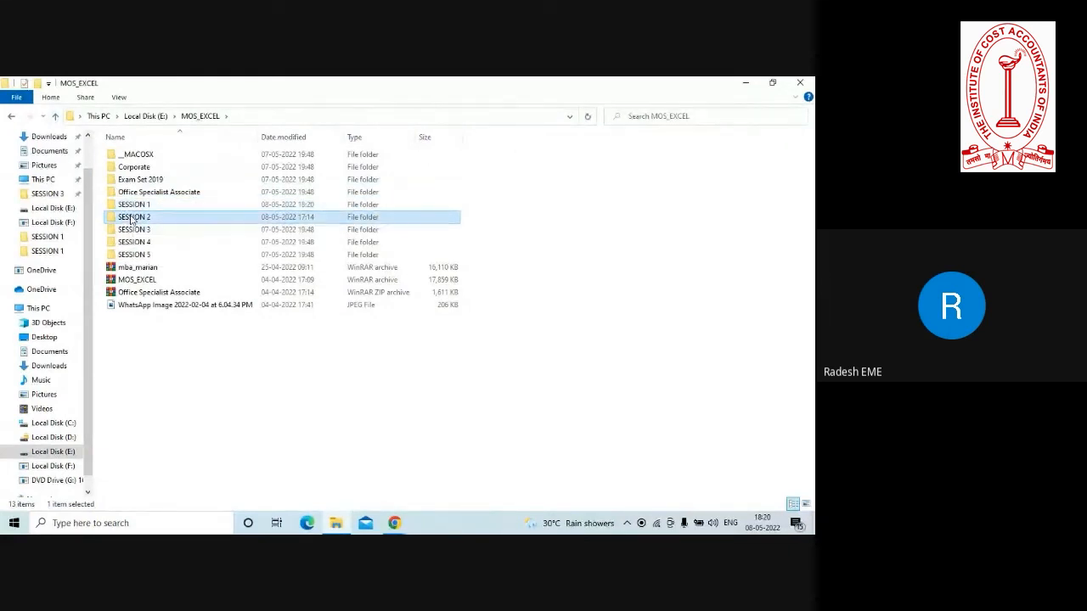
pyautogui.doubleClick(132, 217)
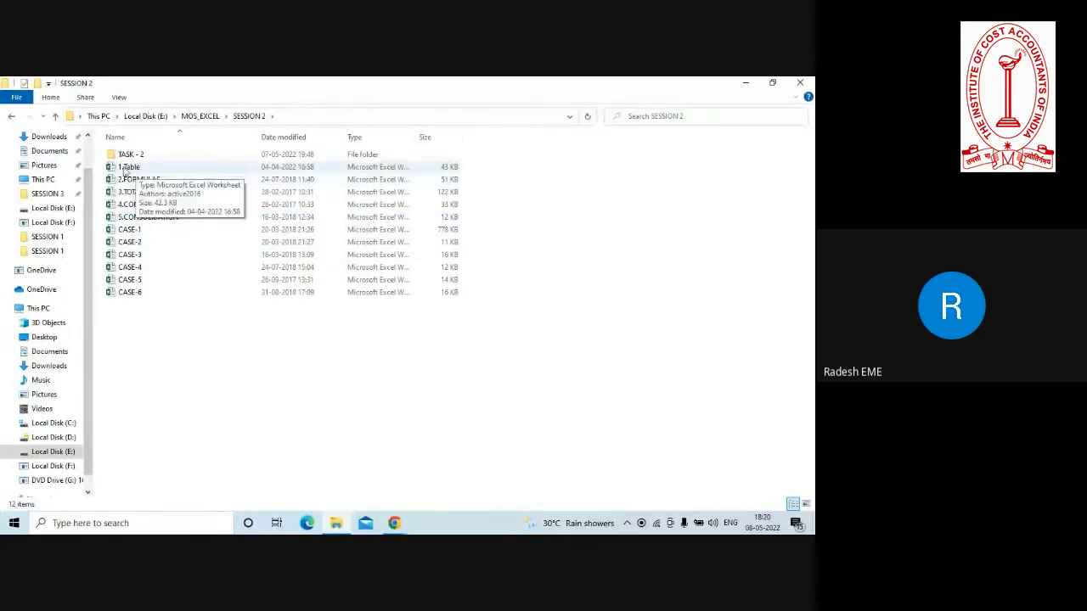
pyautogui.click(127, 170)
pyautogui.doubleClick(127, 168)
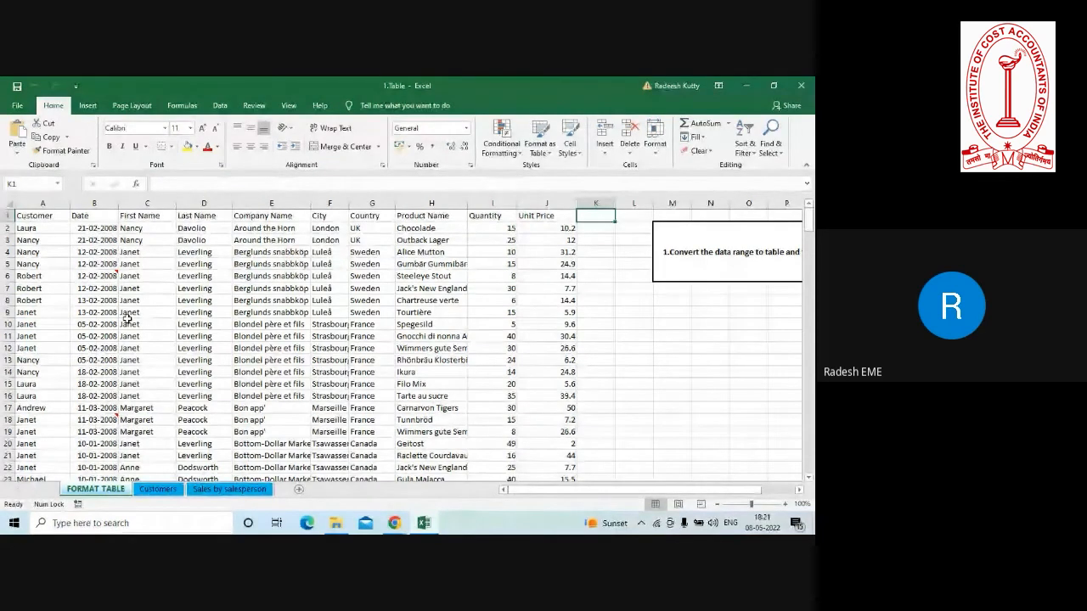
pyautogui.click(246, 326)
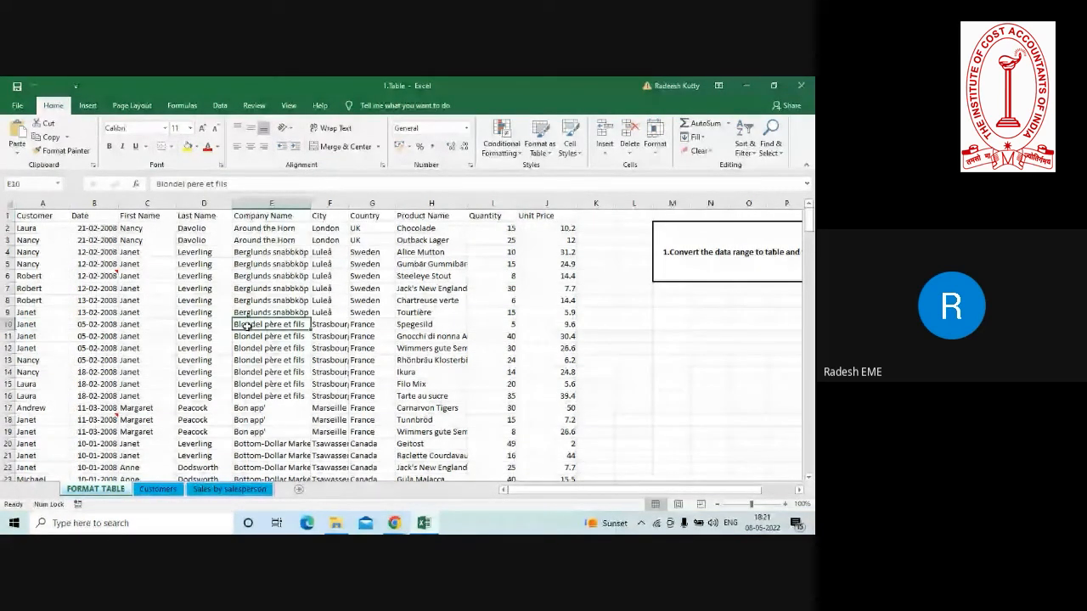
pyautogui.click(47, 215)
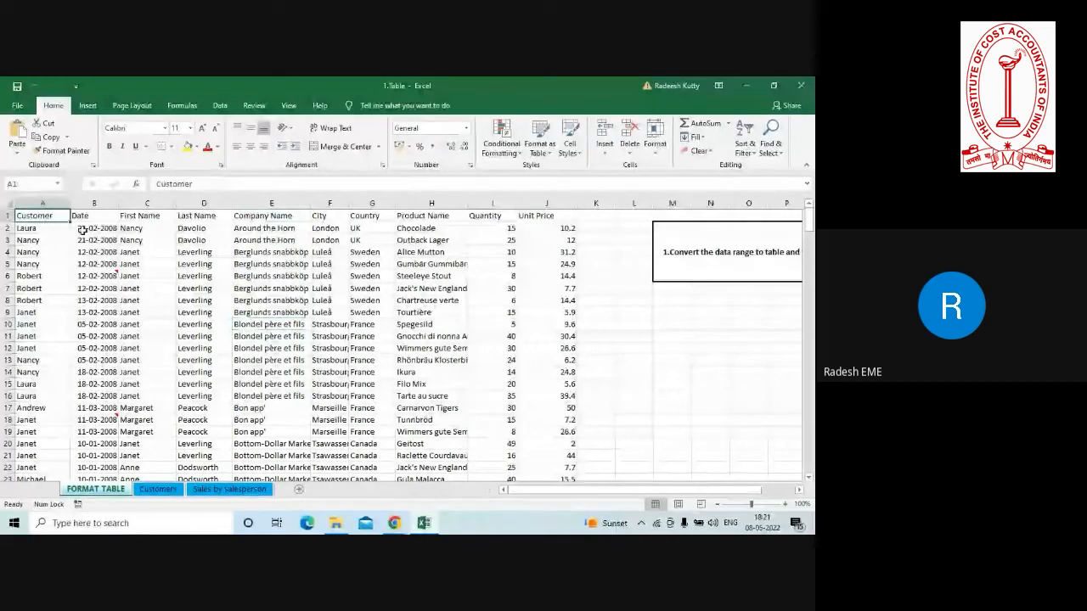
pyautogui.click(129, 230)
pyautogui.click(293, 276)
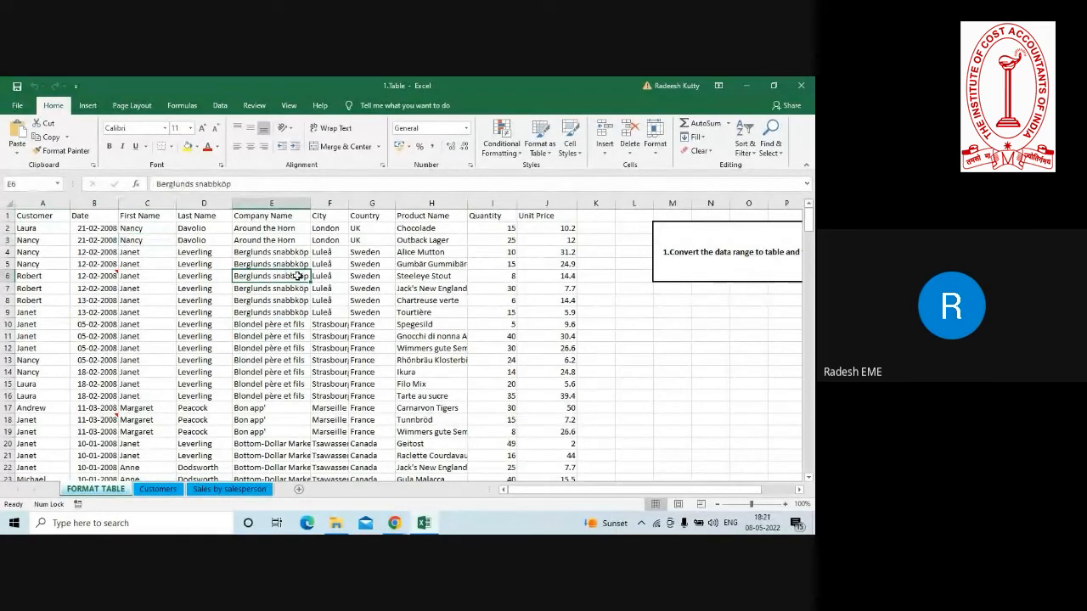
# Enter the column header GST in K1, beside the Unit Price header.
pyautogui.click(581, 219)
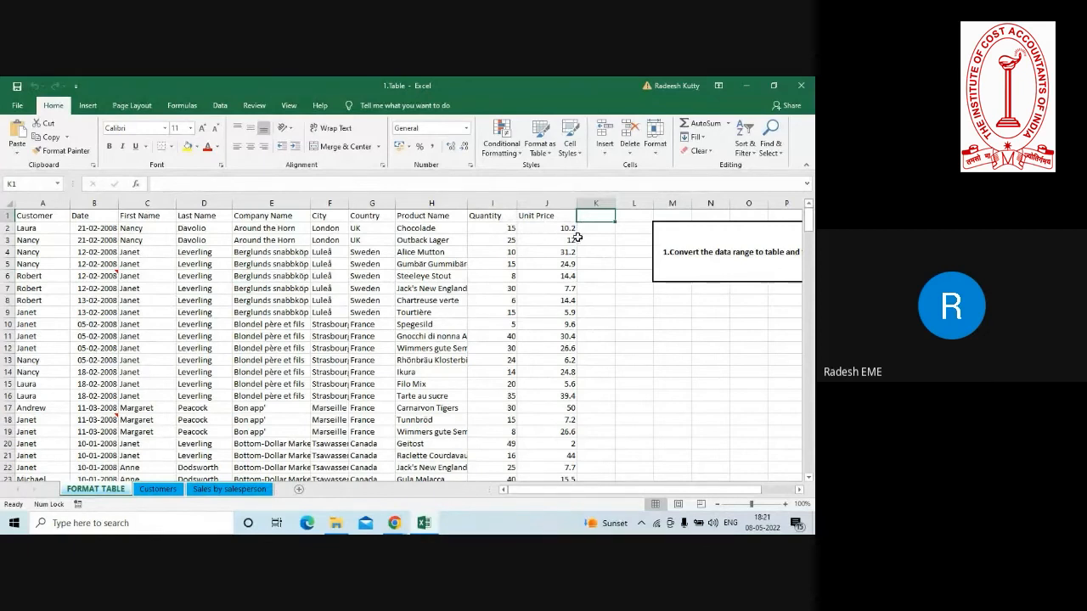
pyautogui.write('GST')
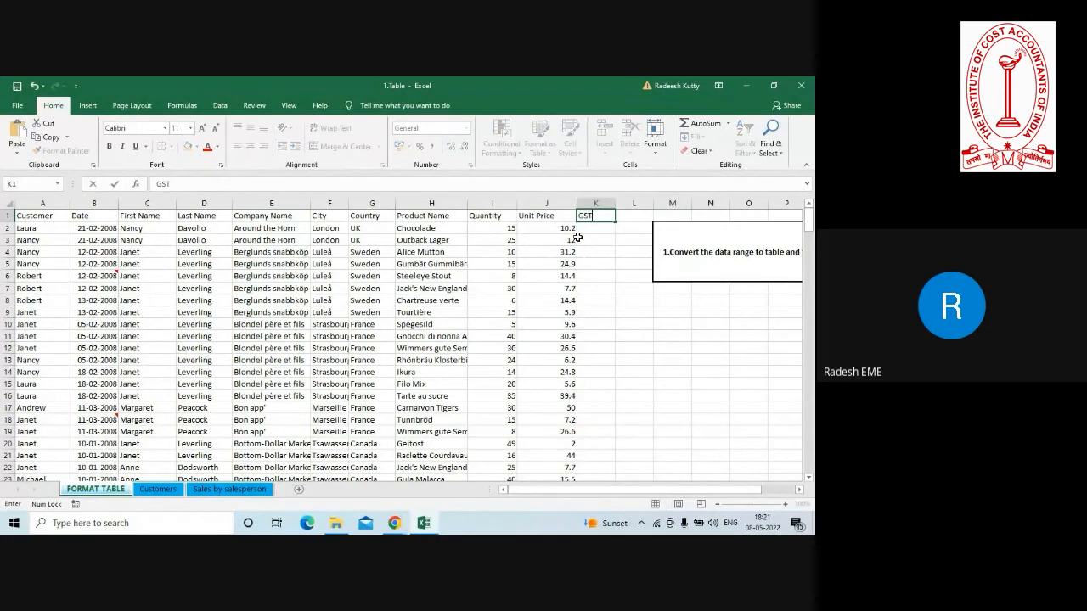
pyautogui.press('Return')
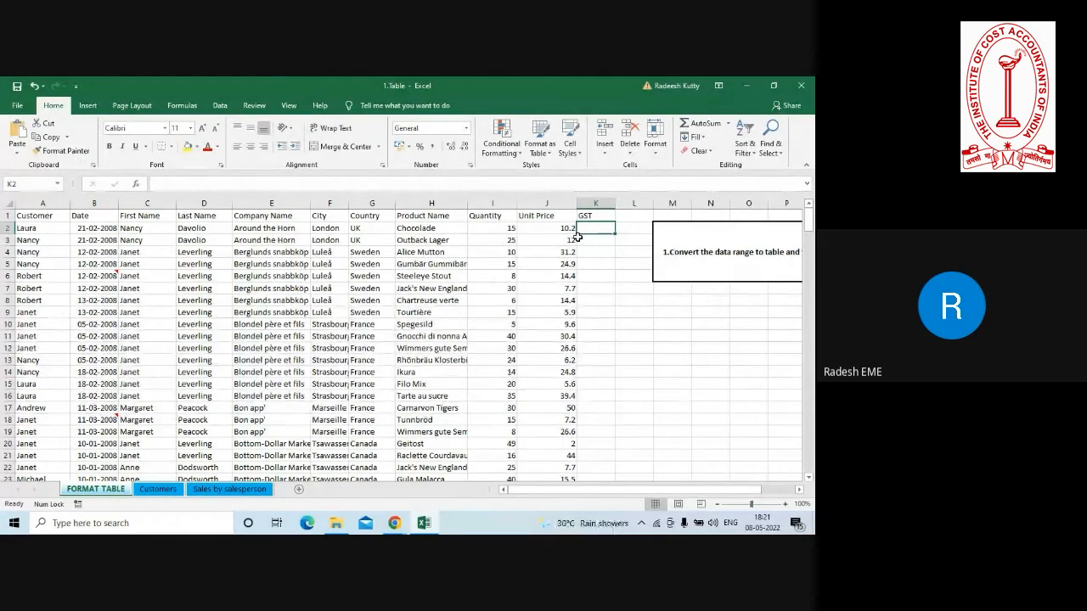
pyautogui.write('=')
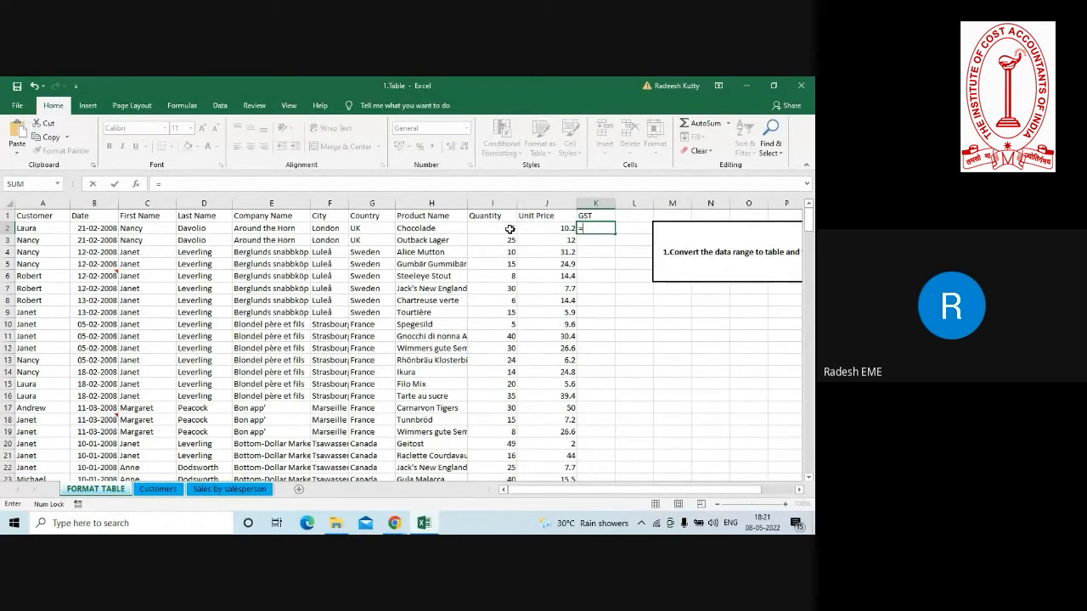
pyautogui.click(510, 229)
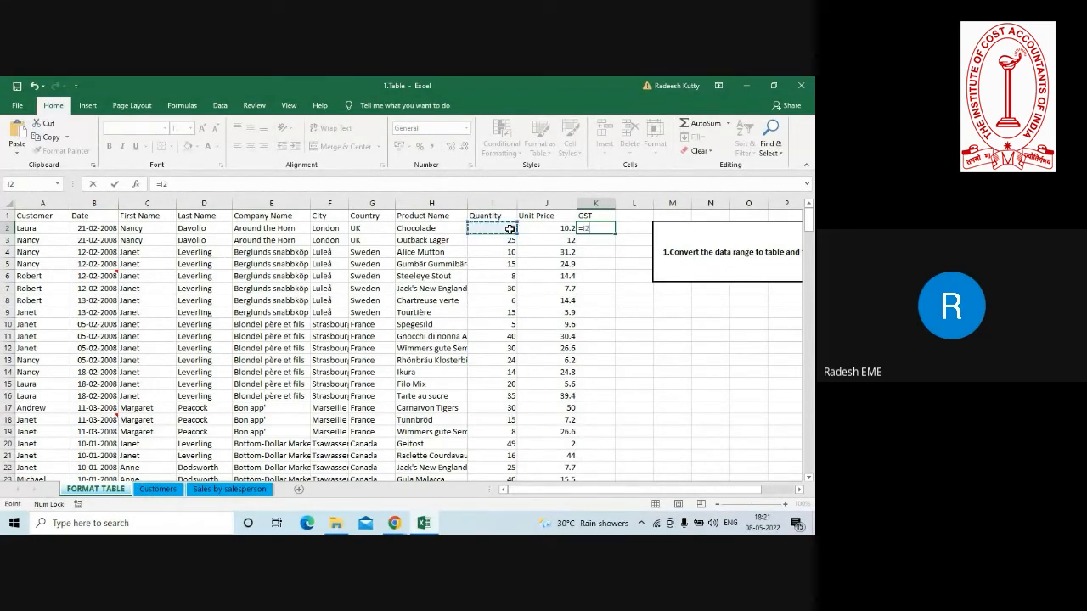
pyautogui.press('Escape')
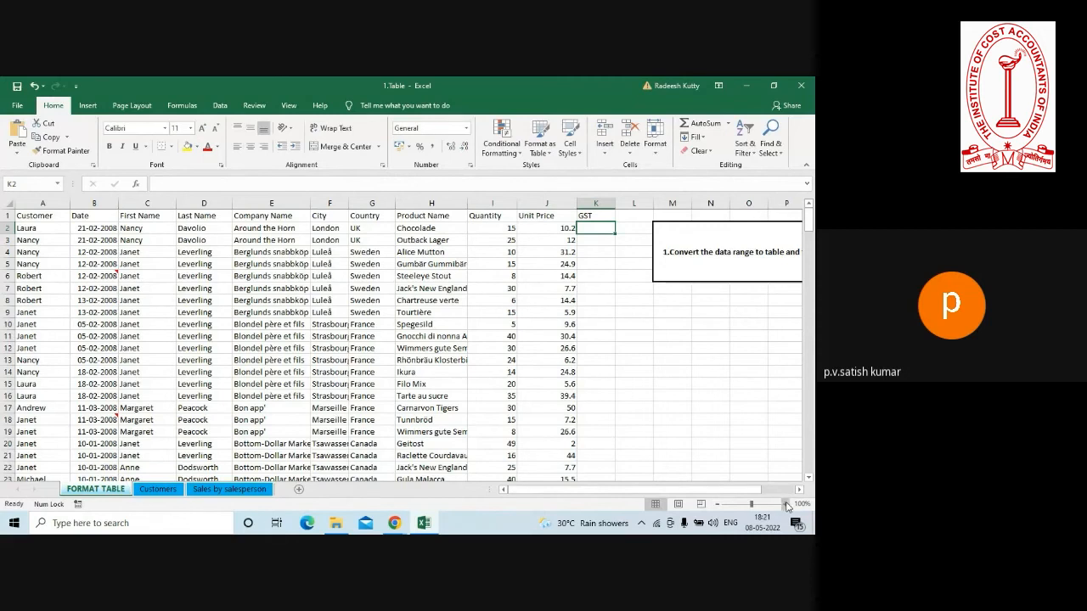
# Begin a formula in K2 that multiplies the Quantity in I2 by the Unit Price in J2.
pyautogui.click(787, 506)
pyautogui.click(787, 506)
pyautogui.click(787, 506)
pyautogui.click(787, 506)
pyautogui.click(787, 506)
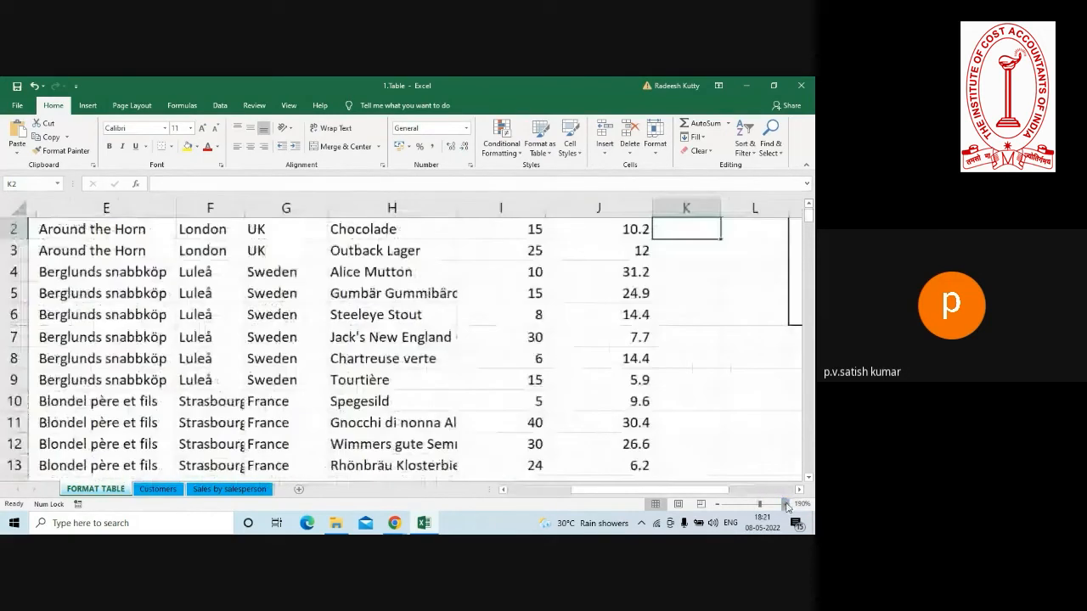
pyautogui.click(787, 506)
pyautogui.click(787, 506)
pyautogui.click(787, 506)
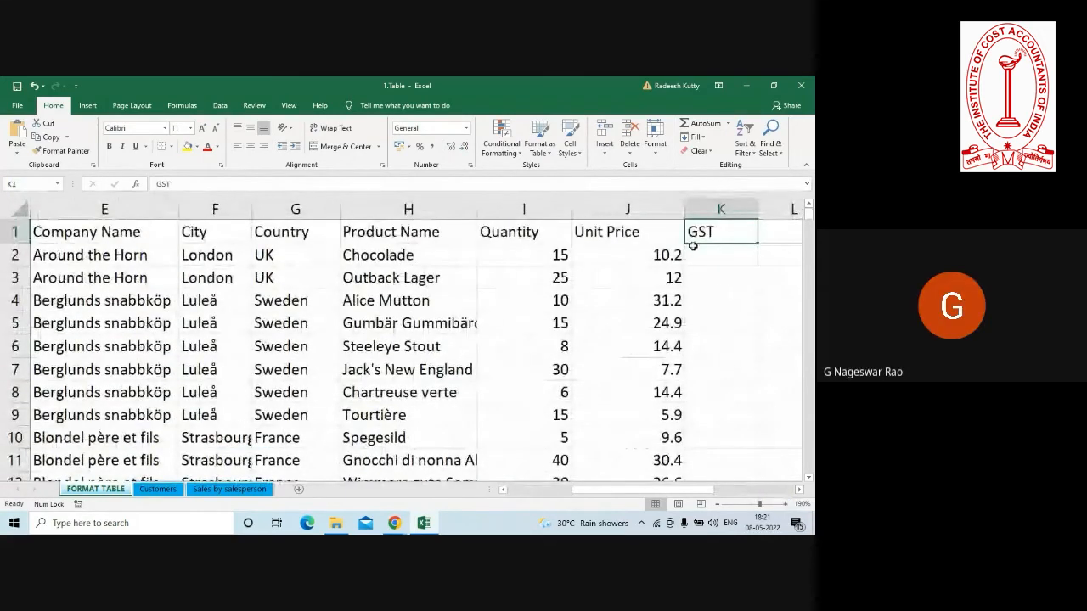
pyautogui.click(699, 253)
pyautogui.write('=')
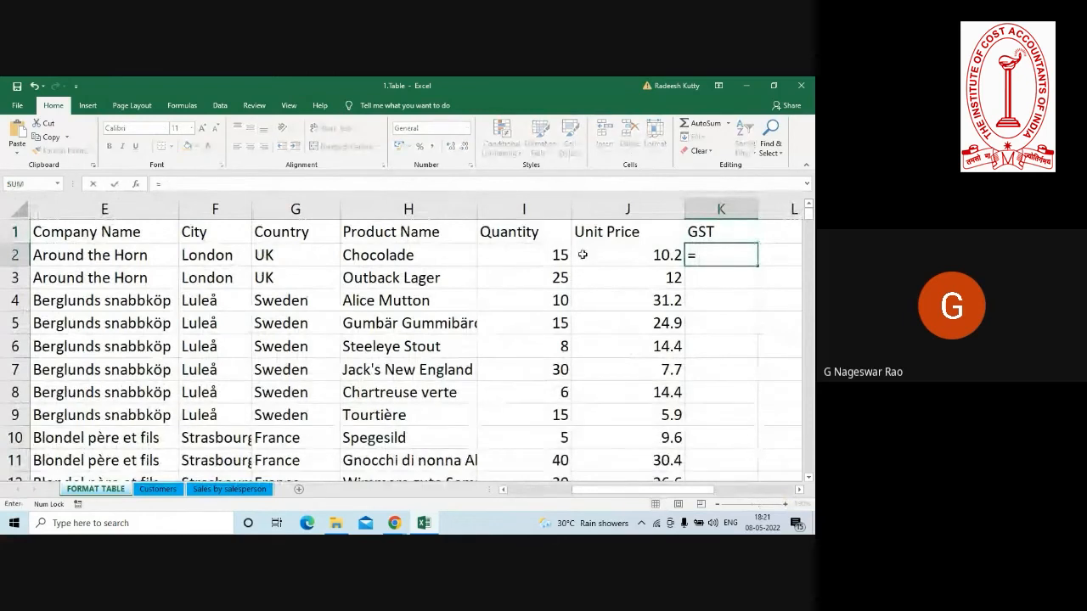
pyautogui.click(553, 254)
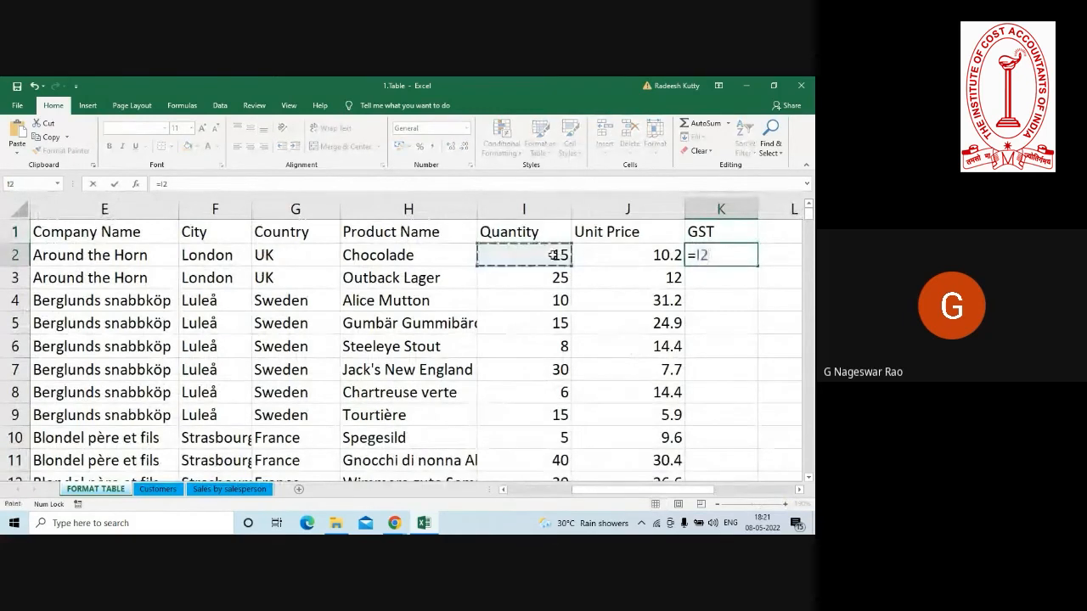
pyautogui.click(615, 255)
pyautogui.click(504, 254)
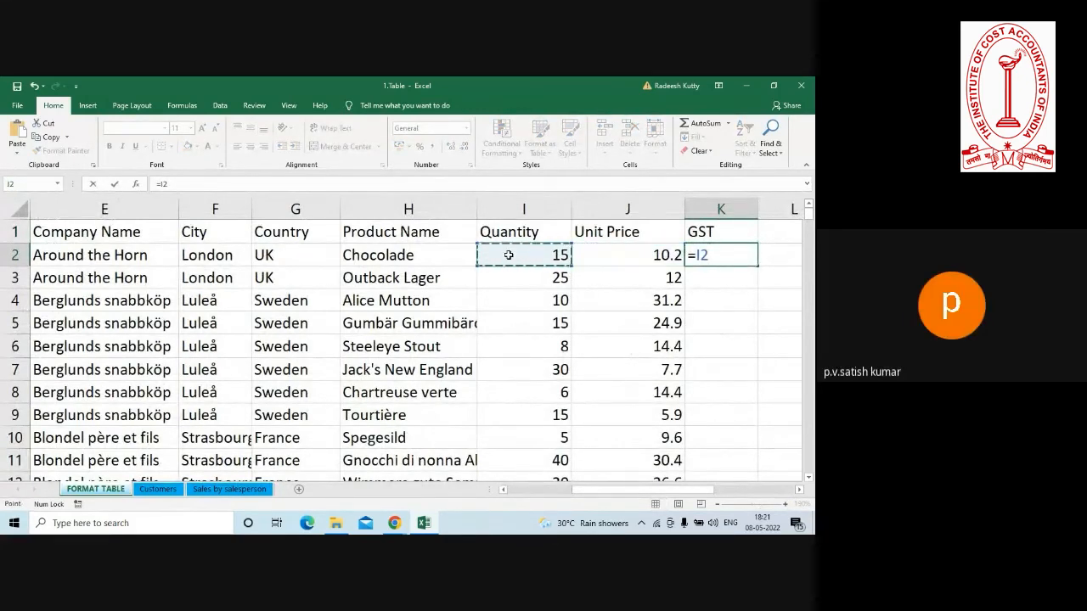
pyautogui.write('*')
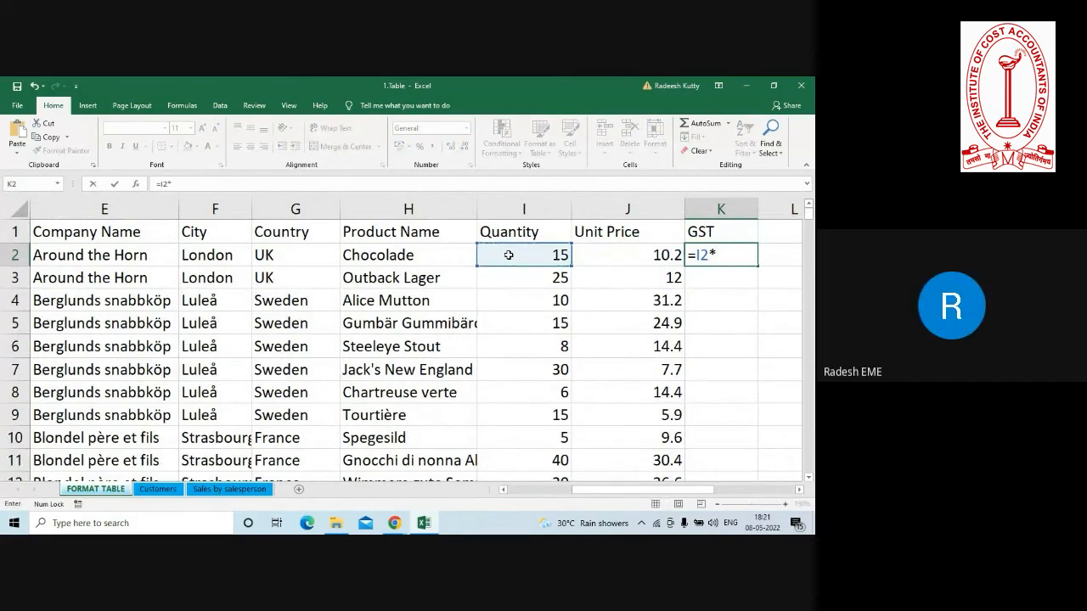
pyautogui.click(612, 260)
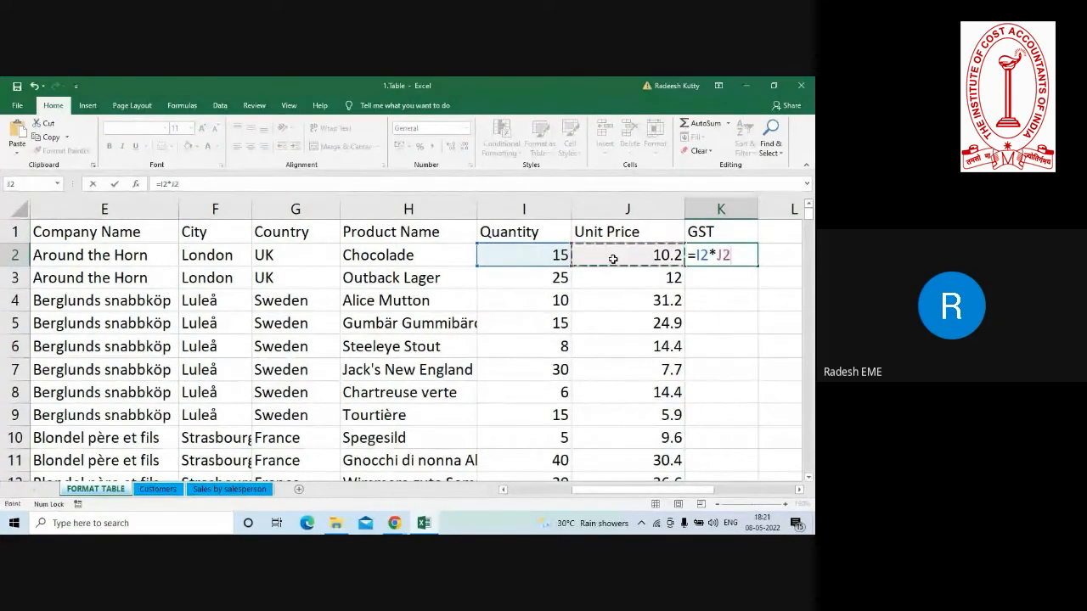
# Enclose the product in K2 in parentheses, multiply it by 18% and enter the formula =(I2*J2)*18%.
pyautogui.write(')')
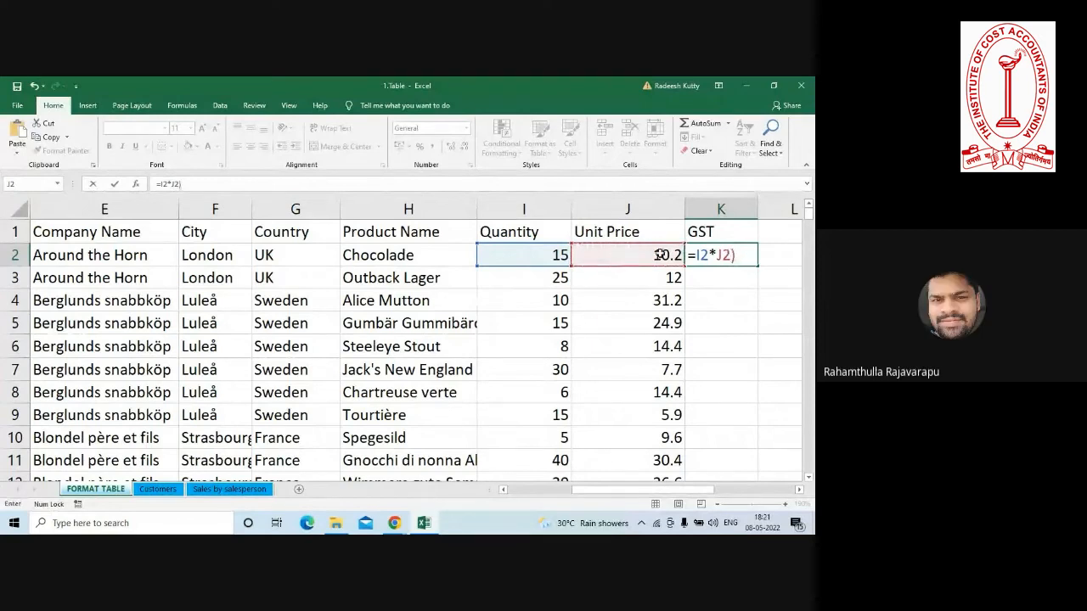
pyautogui.click(697, 254)
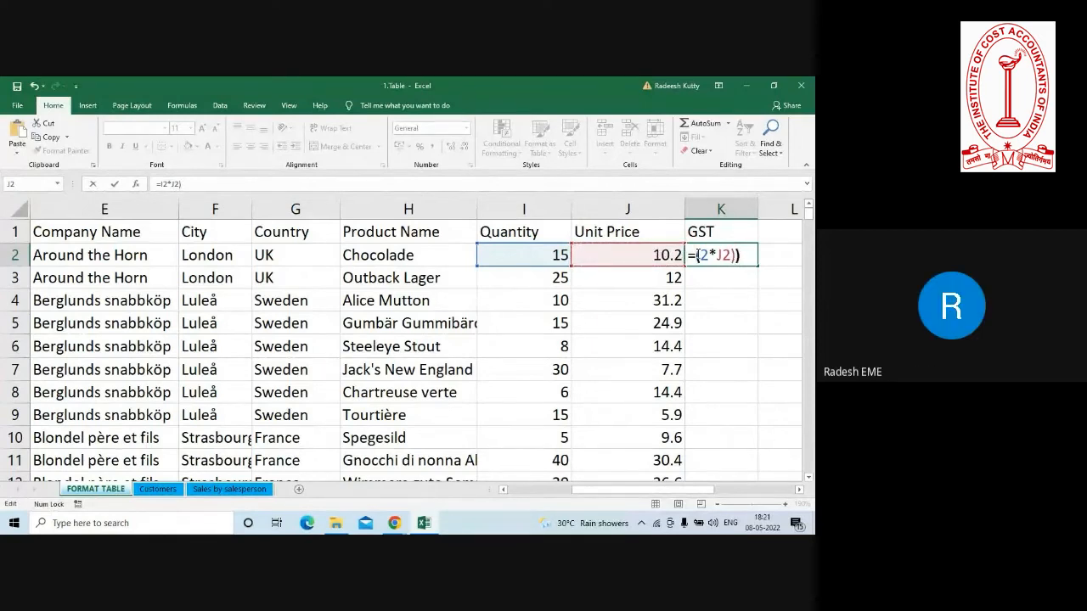
pyautogui.write('(')
pyautogui.click(743, 253)
pyautogui.write('*')
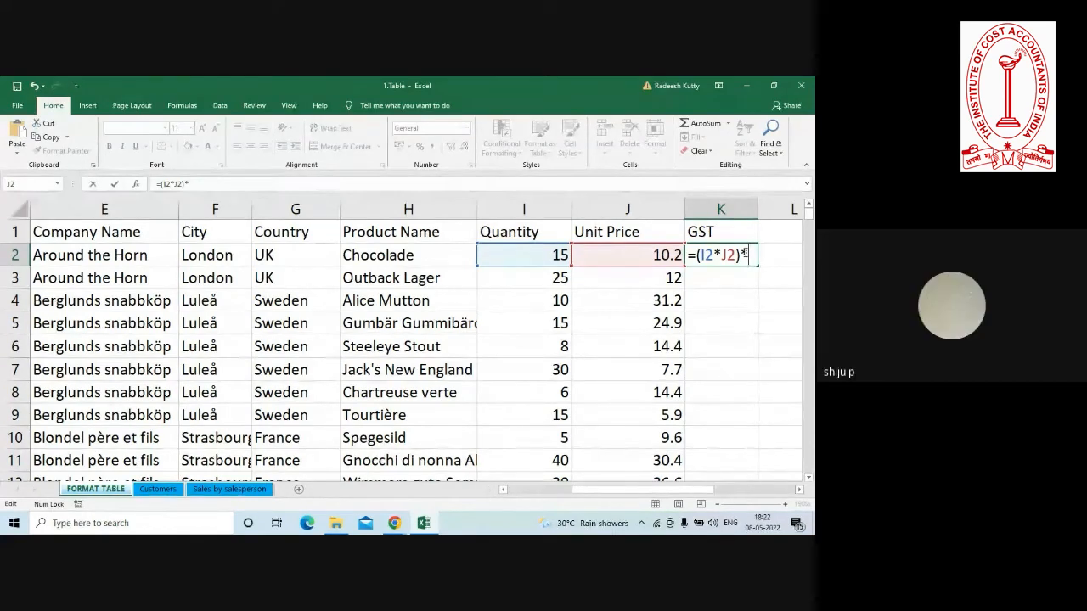
pyautogui.write('18')
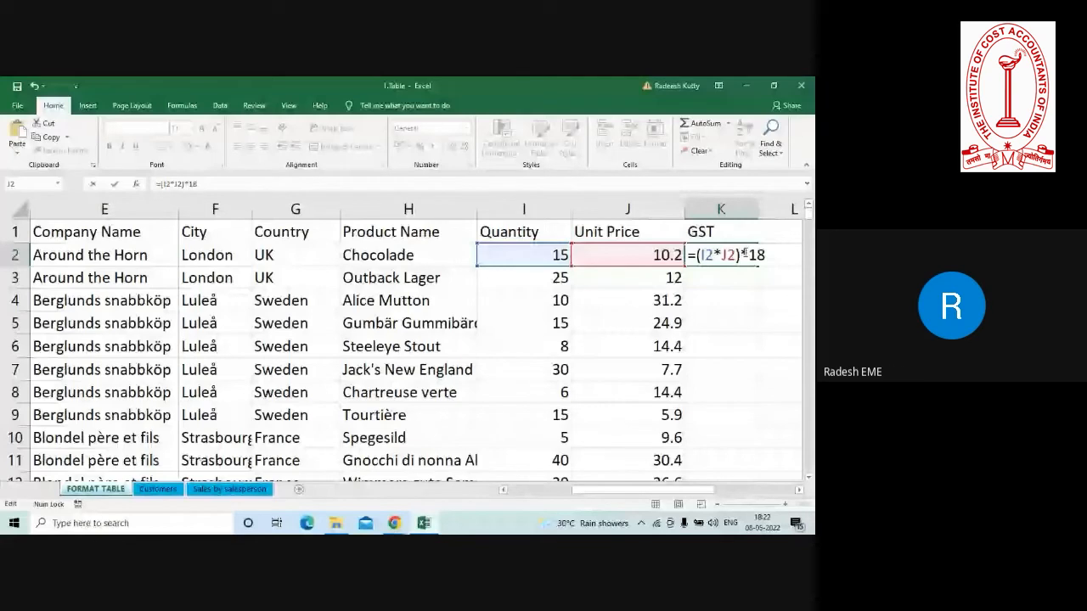
pyautogui.press('Return')
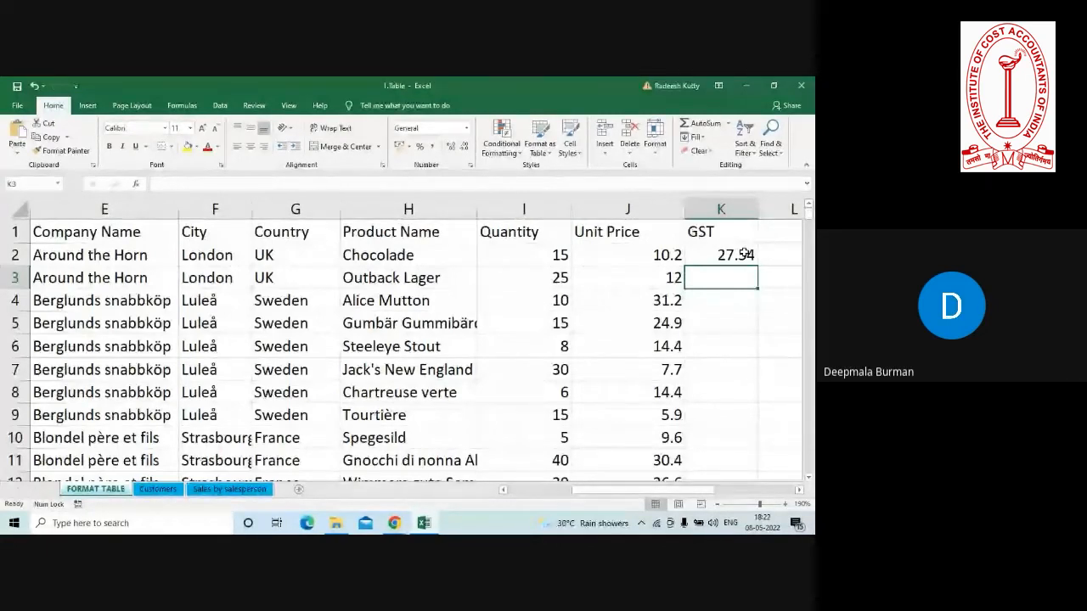
# Return to the 1.Table workbook and select the GST formula cell K2.
pyautogui.click(746, 87)
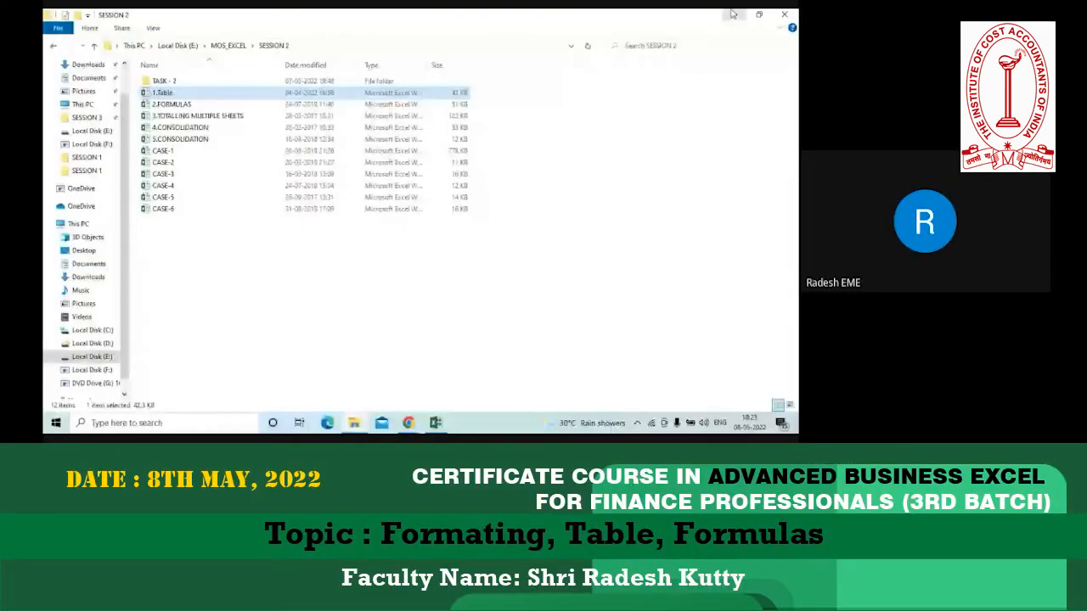
pyautogui.click(733, 15)
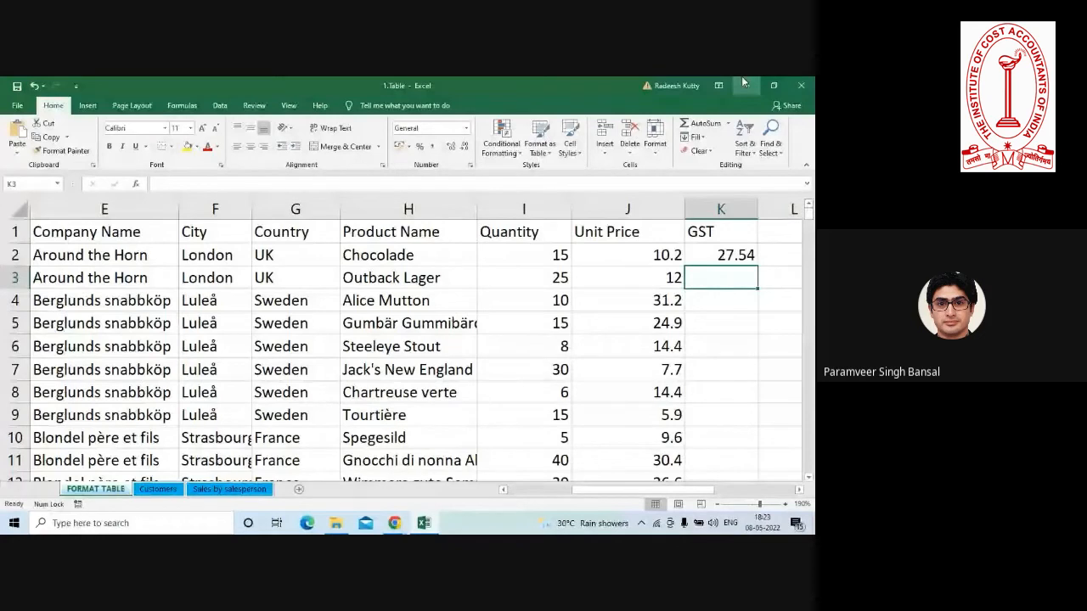
pyautogui.click(718, 255)
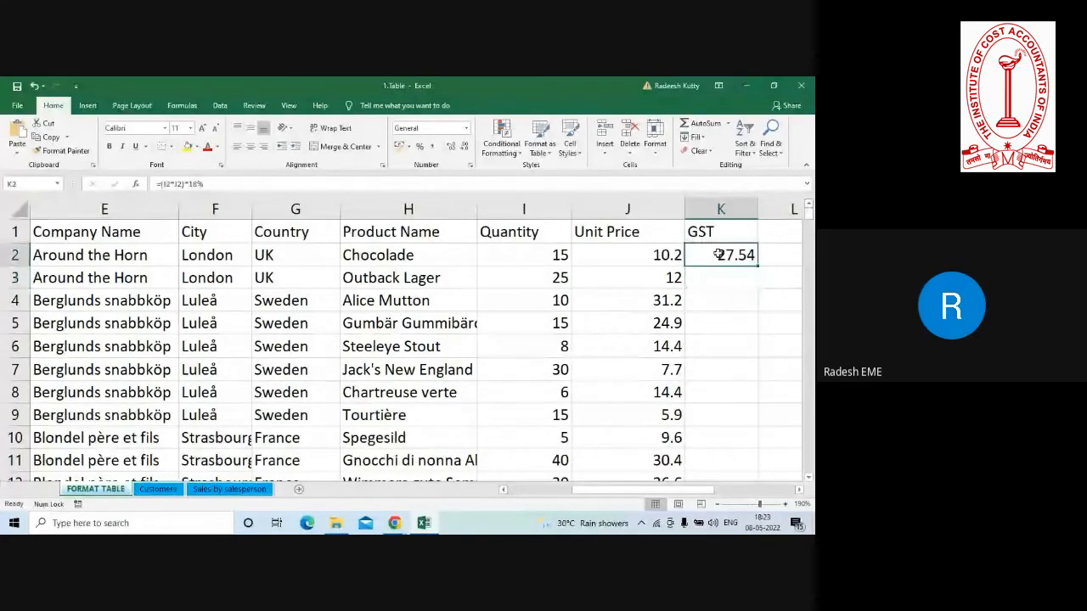
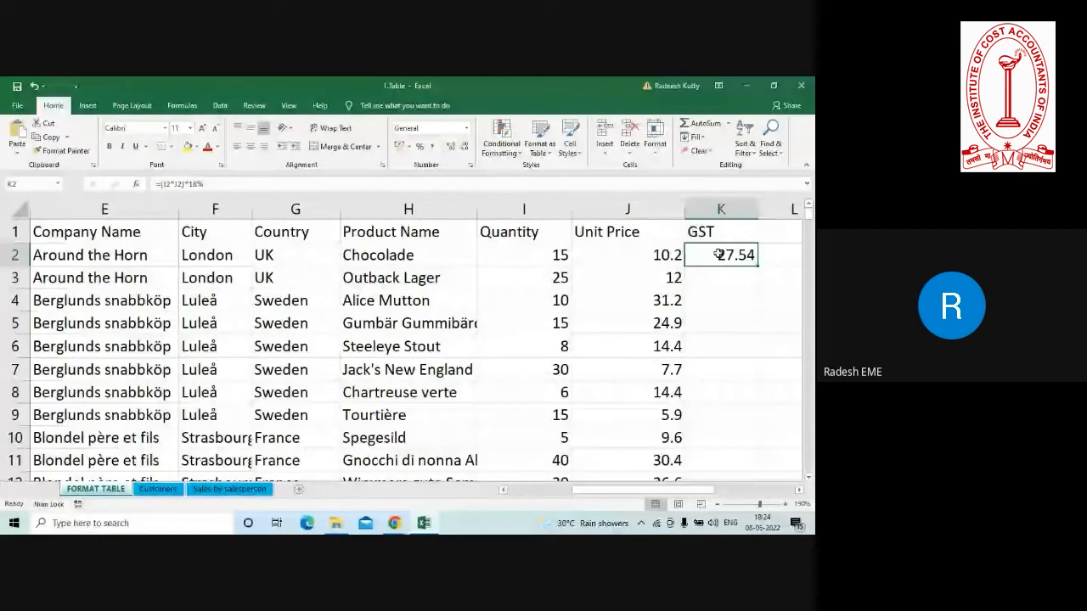
# Try filling the GST formula from K2 down column K for all data rows, and undo the fill.
pyautogui.doubleClick(719, 255)
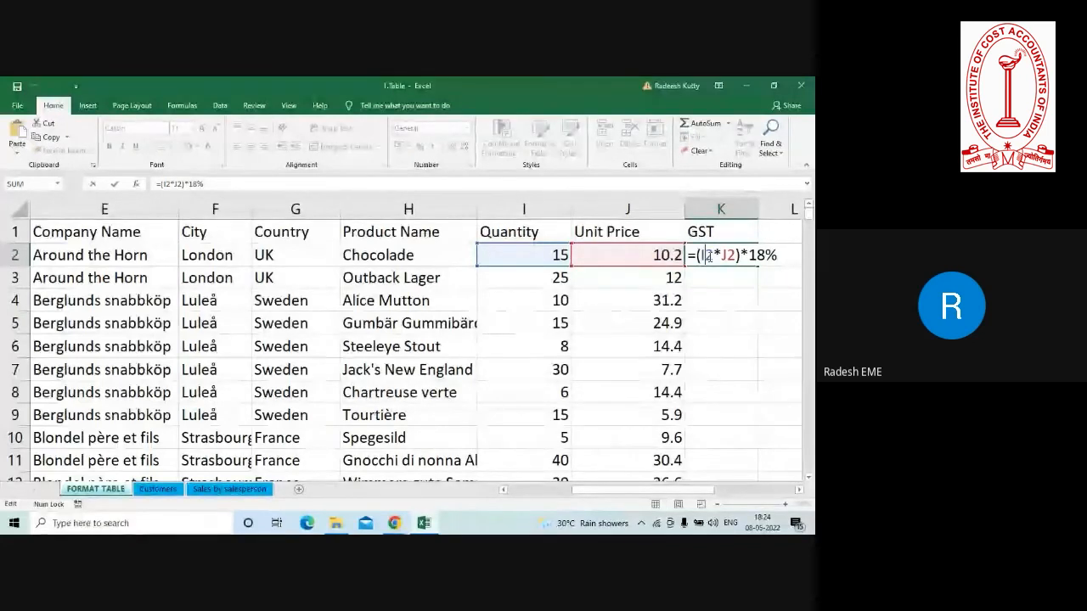
pyautogui.press('Return')
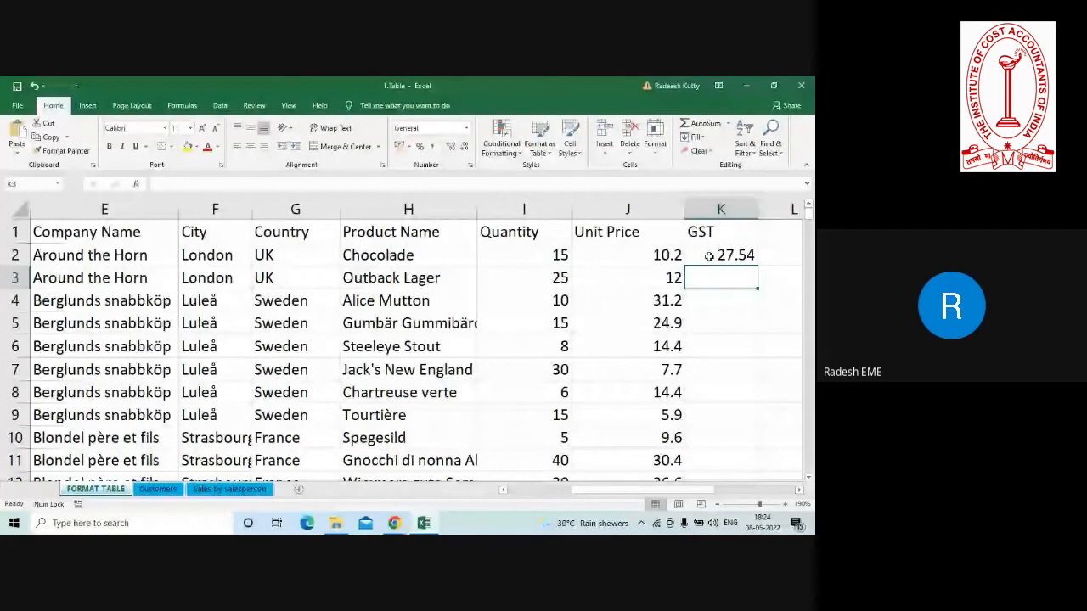
pyautogui.click(708, 257)
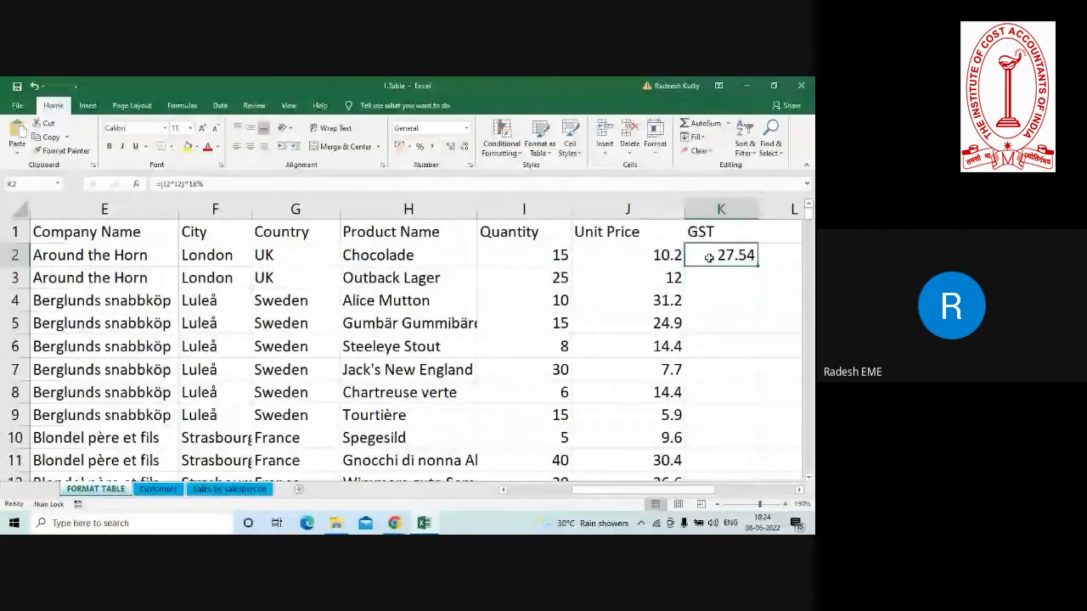
pyautogui.doubleClick(759, 267)
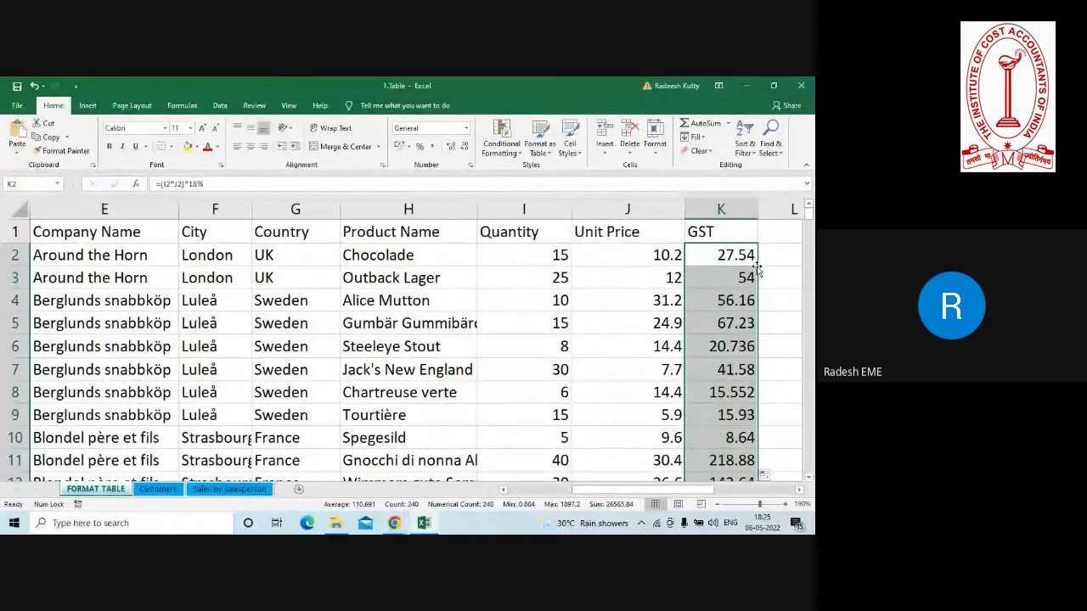
pyautogui.hotkey('ctrl', 'z')
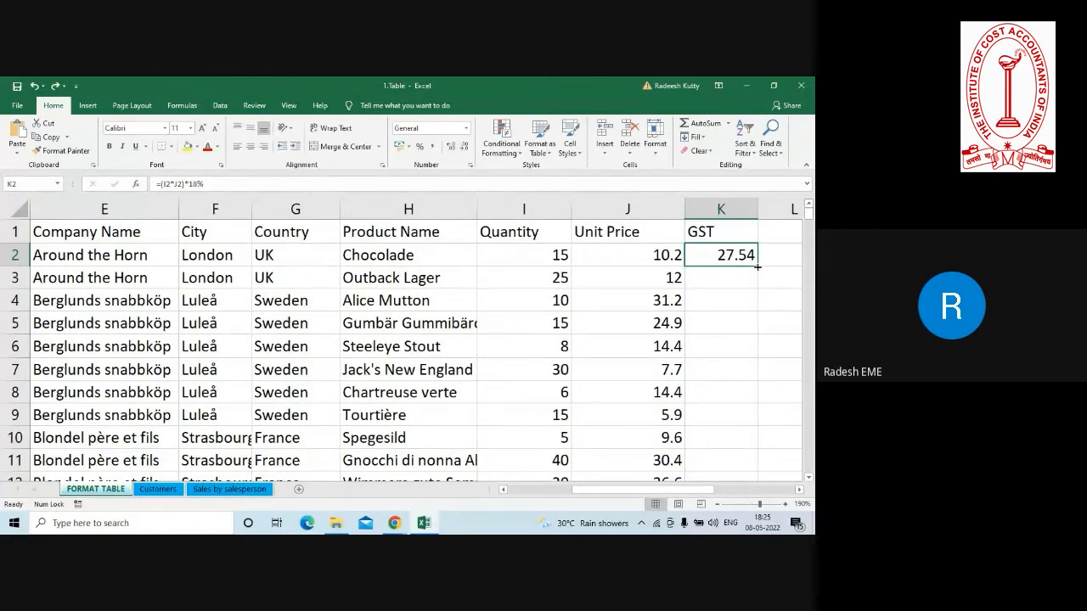
pyautogui.click(441, 270)
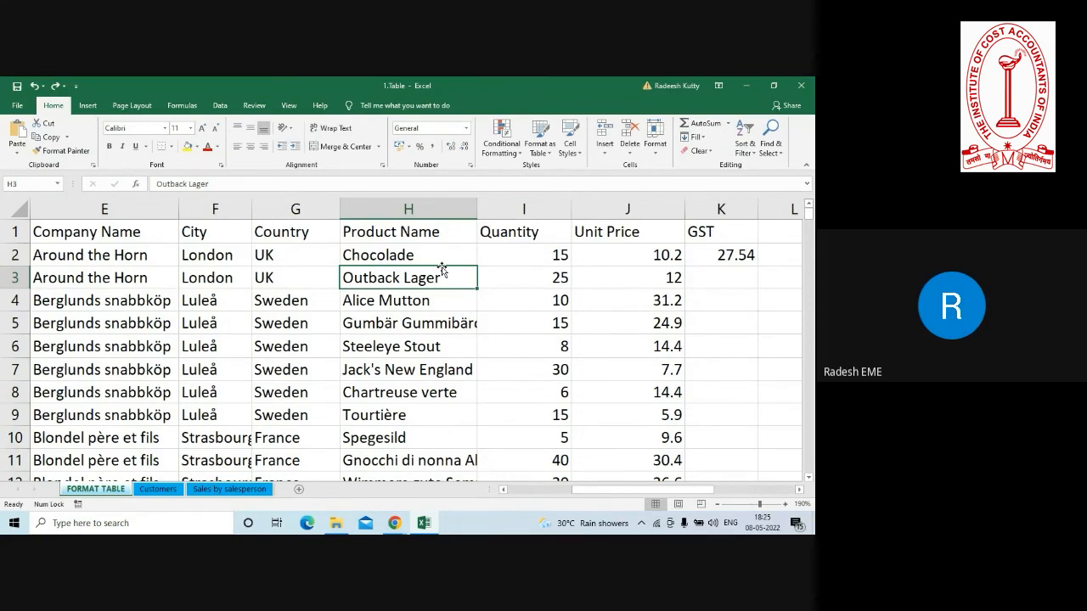
# Enter the note "data set" in cell K4.
pyautogui.click(723, 304)
pyautogui.write('dat a')
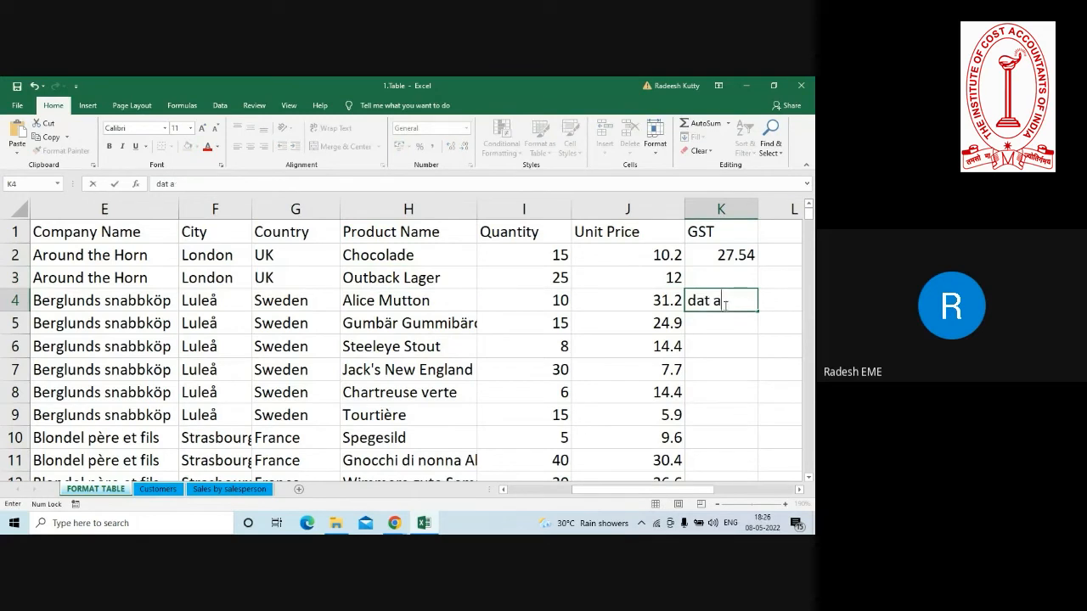
pyautogui.press('BackSpace')
pyautogui.press('BackSpace')
pyautogui.write('a set')
pyautogui.press('Return')
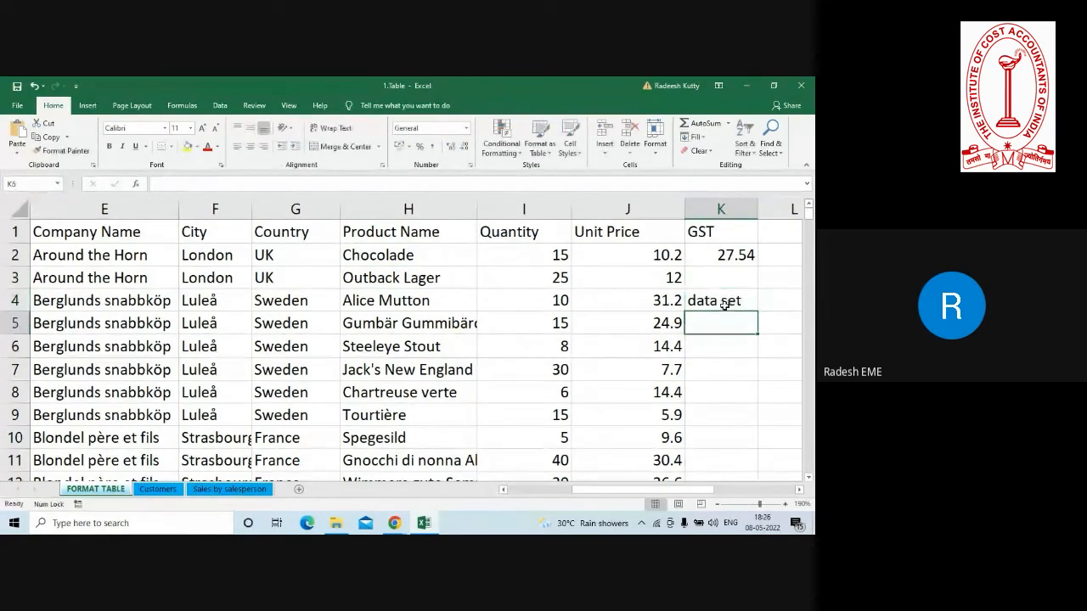
# Enter the note "table" in cell K7.
pyautogui.click(338, 304)
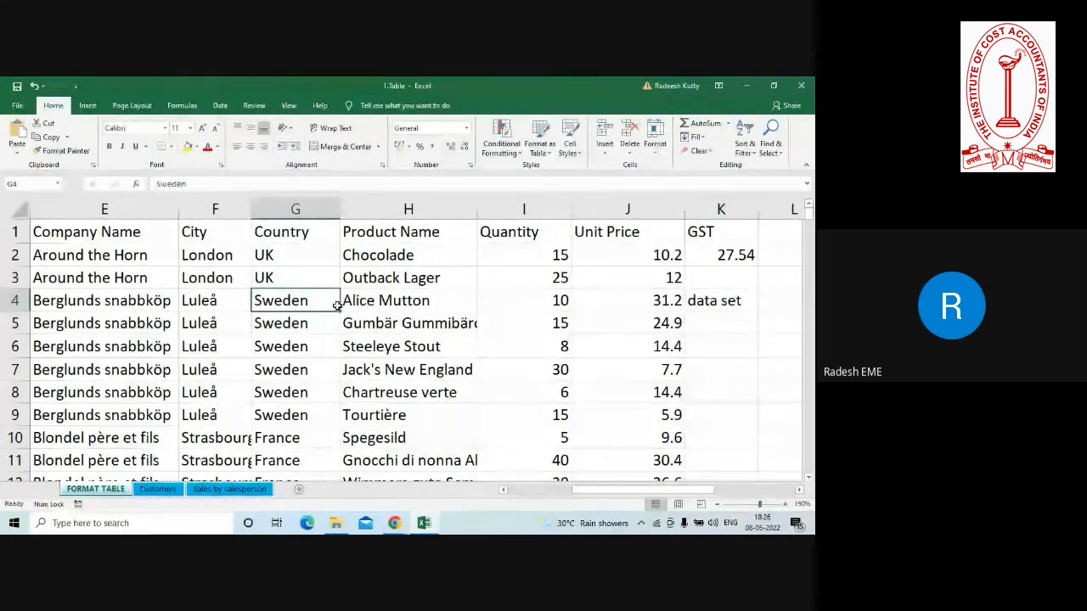
pyautogui.click(162, 287)
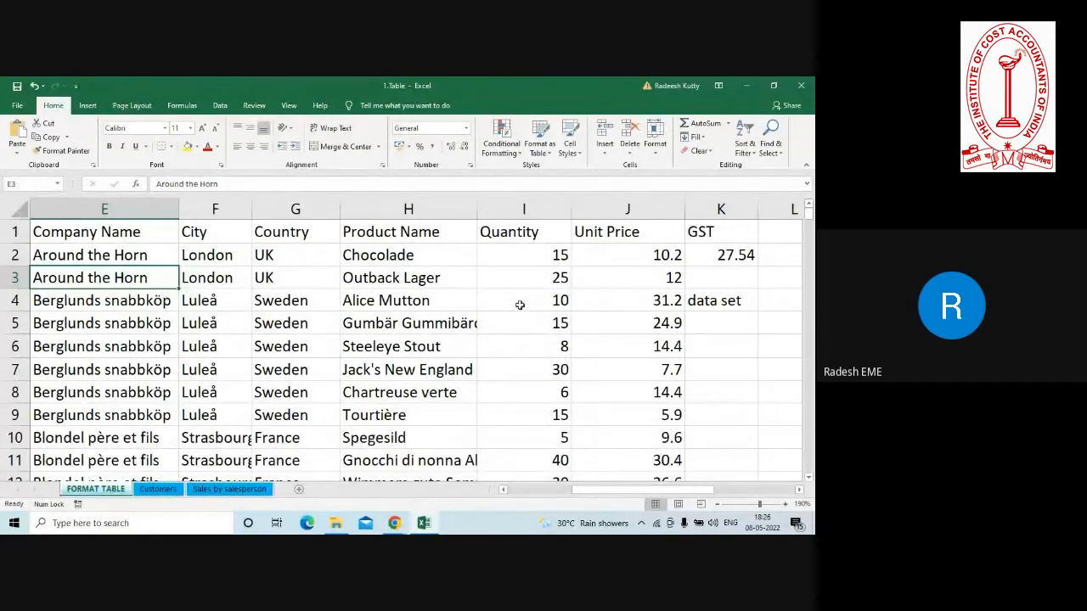
pyautogui.click(767, 353)
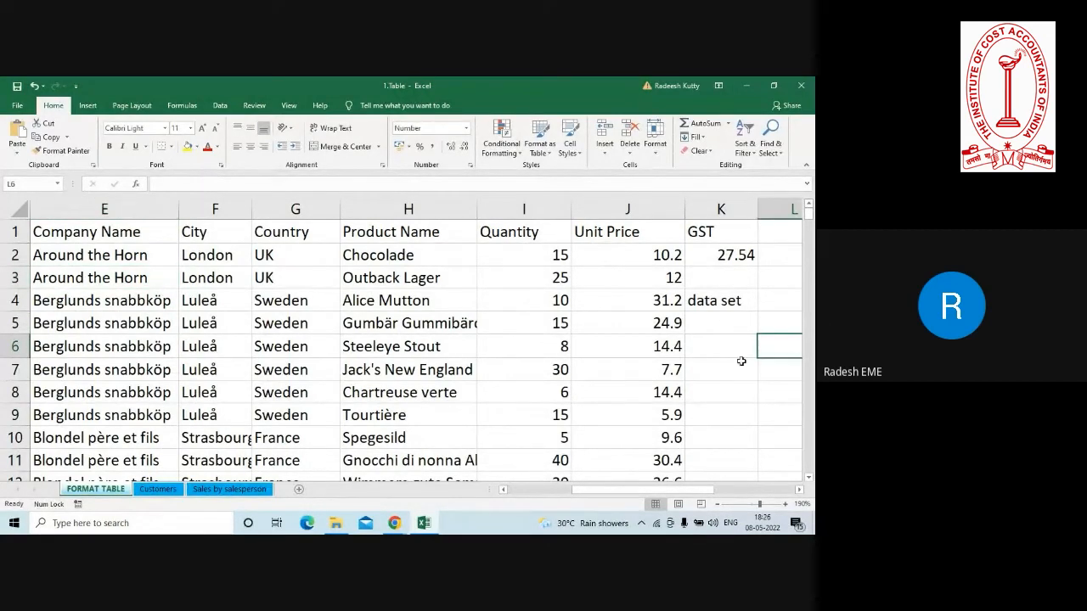
pyautogui.click(733, 363)
pyautogui.write('table')
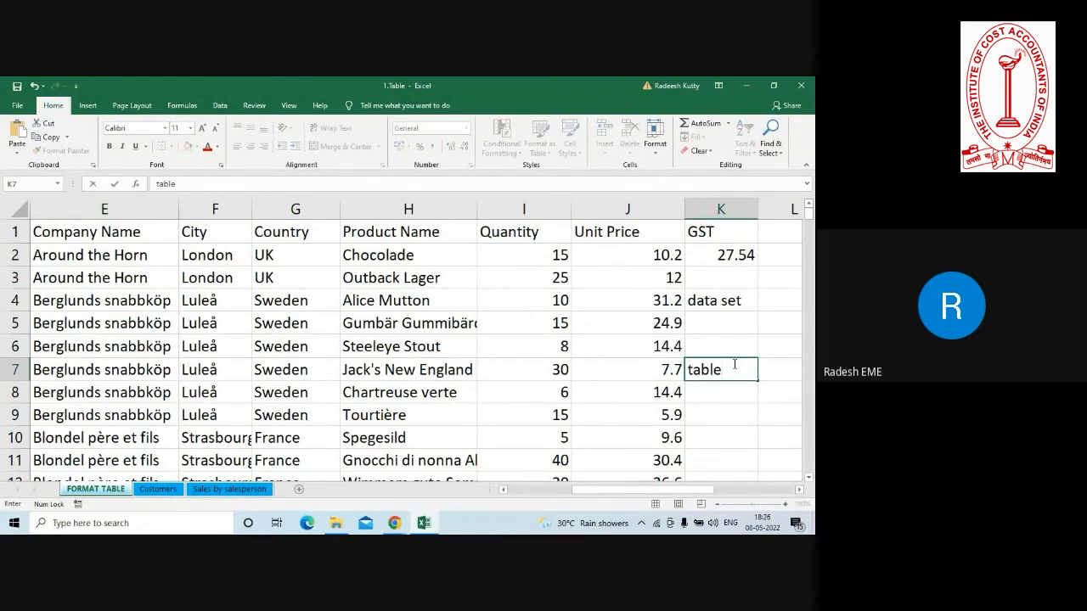
pyautogui.press('Return')
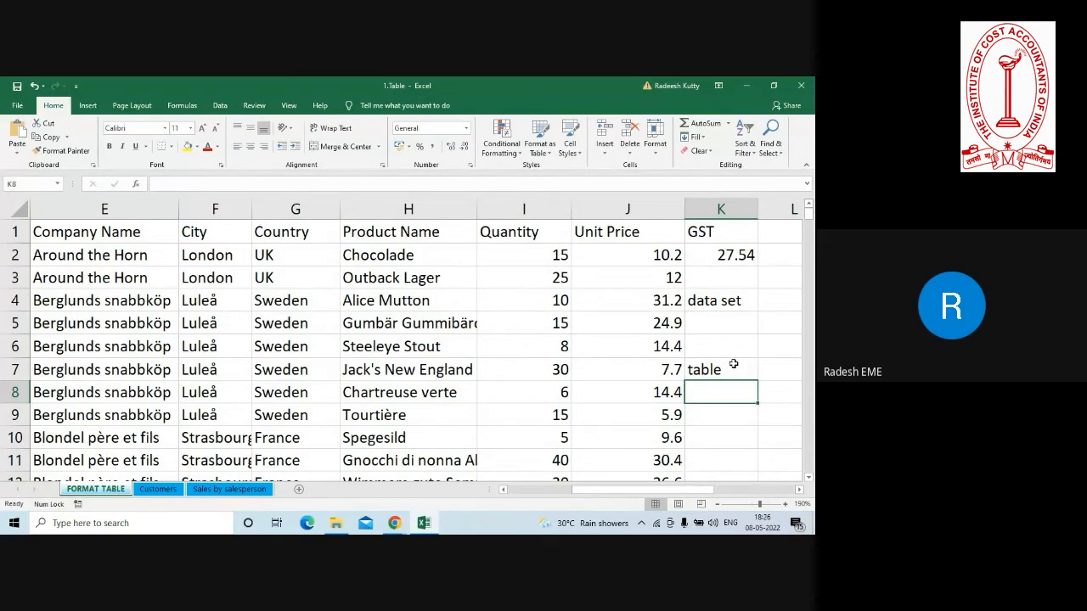
# Clear the GST header, the GST formula and the two notes from K1:K8.
pyautogui.hotkey('shift', 'Up')
pyautogui.hotkey('shift', 'Up')
pyautogui.hotkey('shift', 'Up')
pyautogui.hotkey('shift', 'Up')
pyautogui.hotkey('shift', 'Up')
pyautogui.hotkey('shift', 'Up')
pyautogui.hotkey('shift', 'Up')
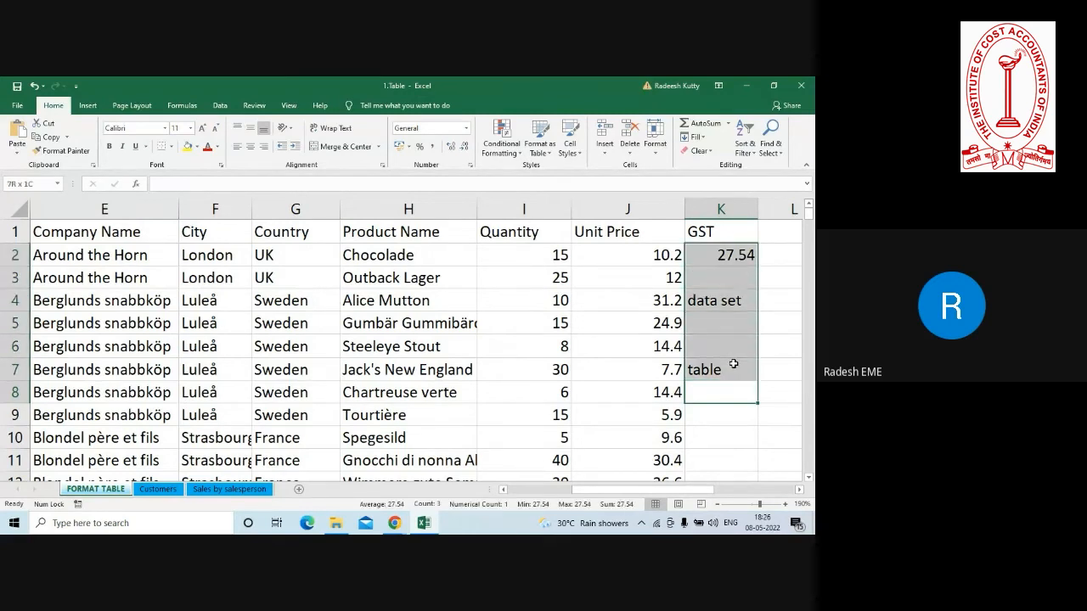
pyautogui.press('Delete')
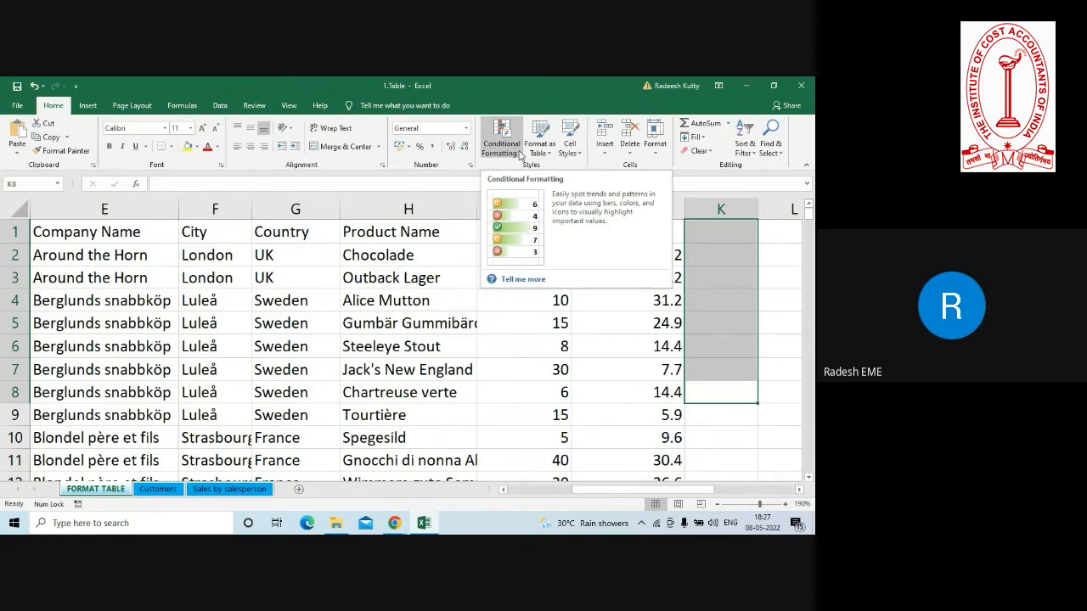
# Create a table with headers from the FORMAT TABLE data in the range A1:J241.
pyautogui.click(365, 278)
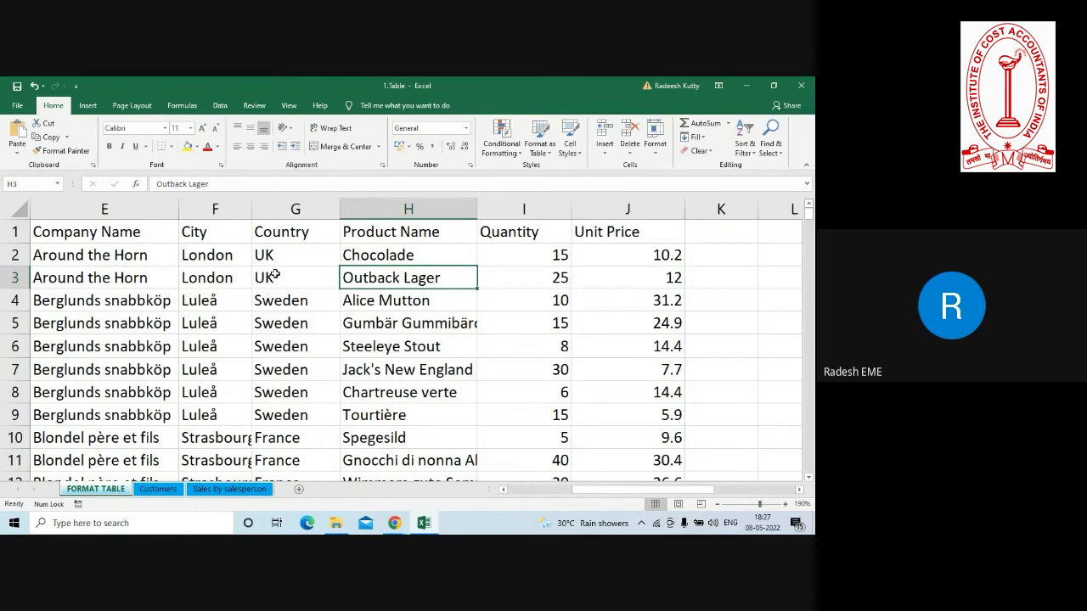
pyautogui.click(277, 324)
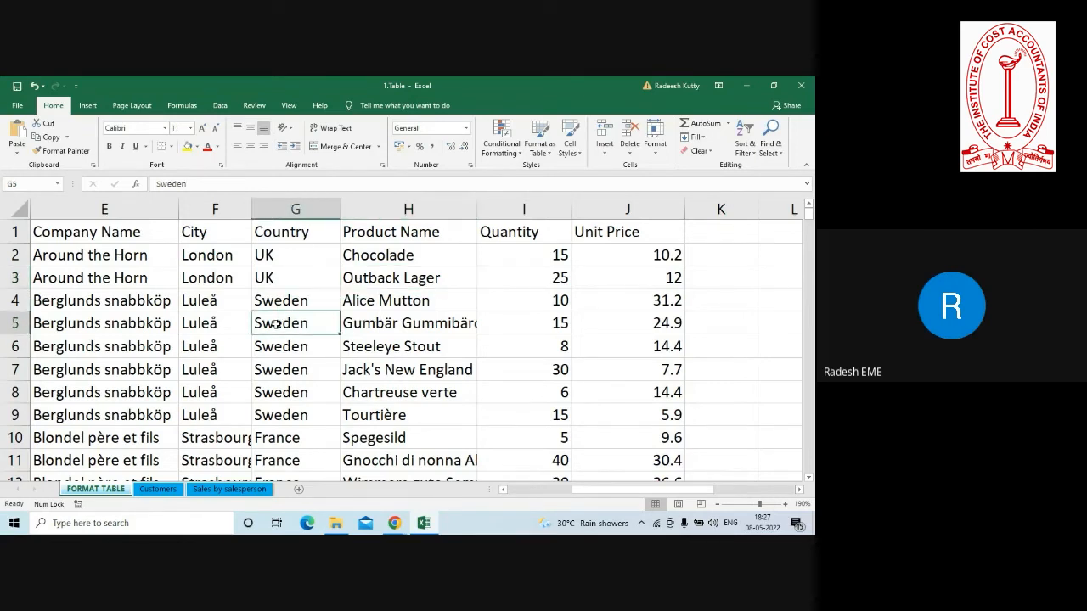
pyautogui.click(374, 348)
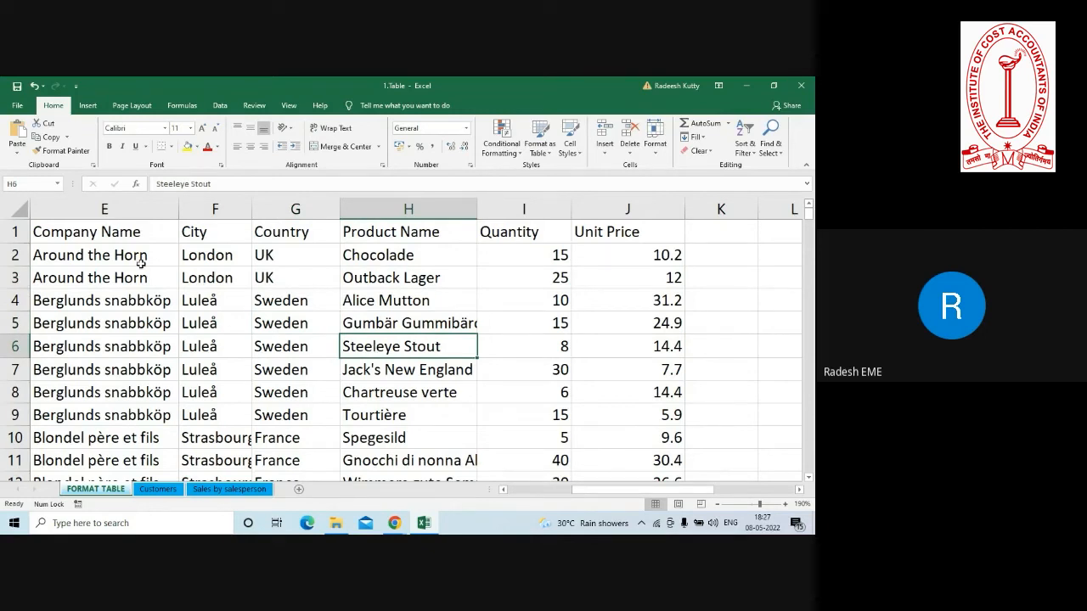
pyautogui.click(329, 349)
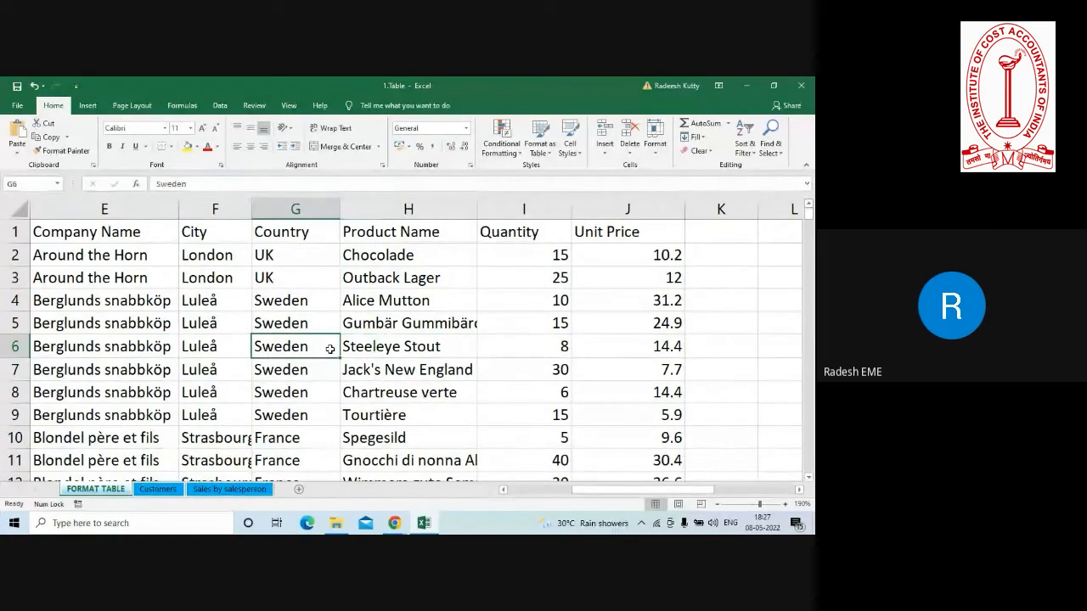
pyautogui.click(88, 106)
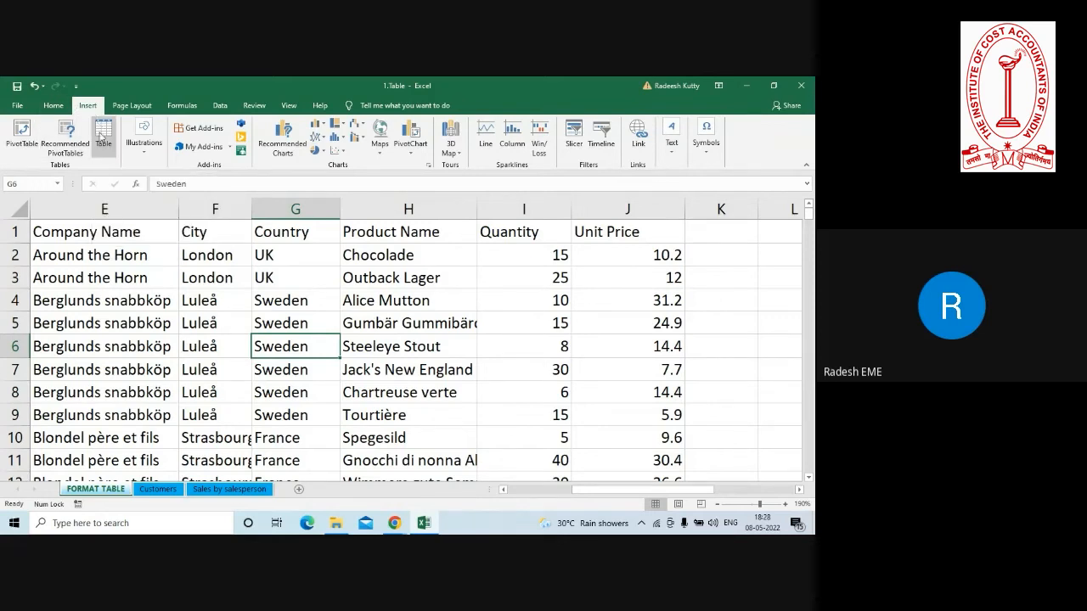
pyautogui.click(103, 139)
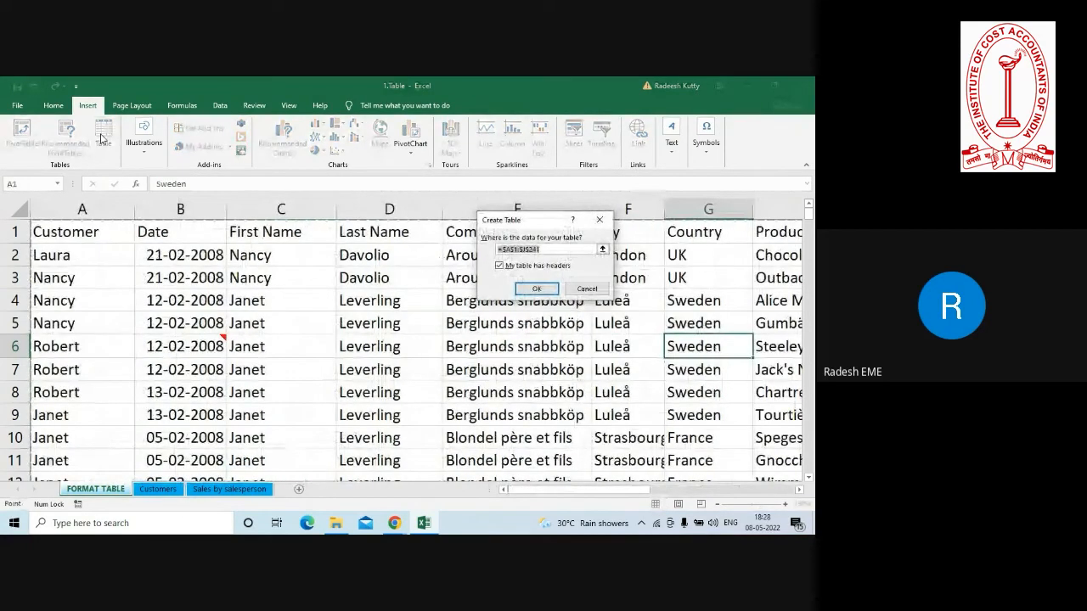
pyautogui.moveTo(537, 224); pyautogui.dragTo(518, 283)
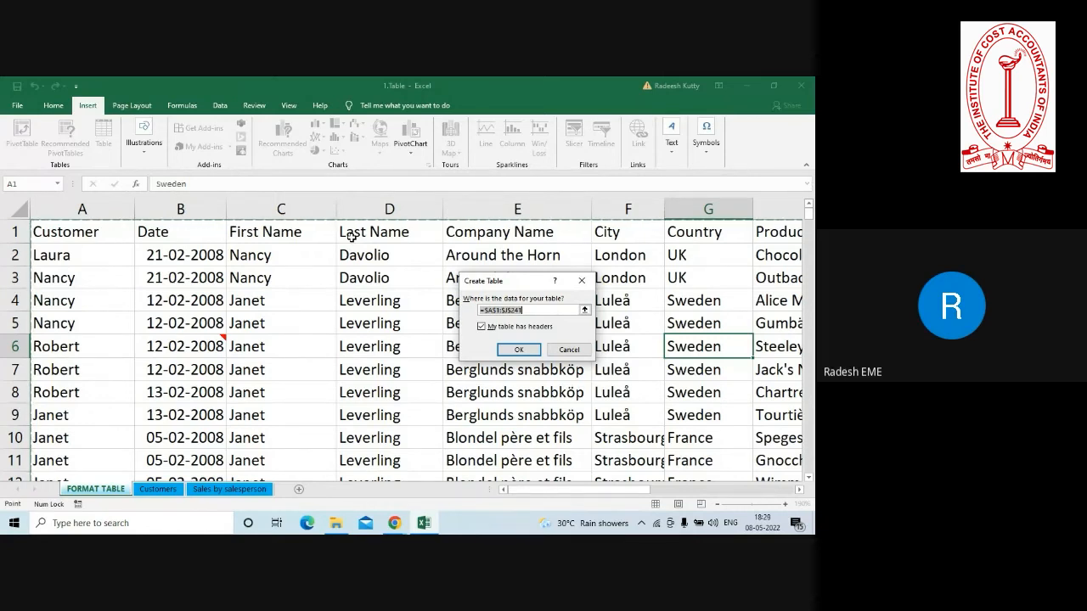
pyautogui.click(519, 350)
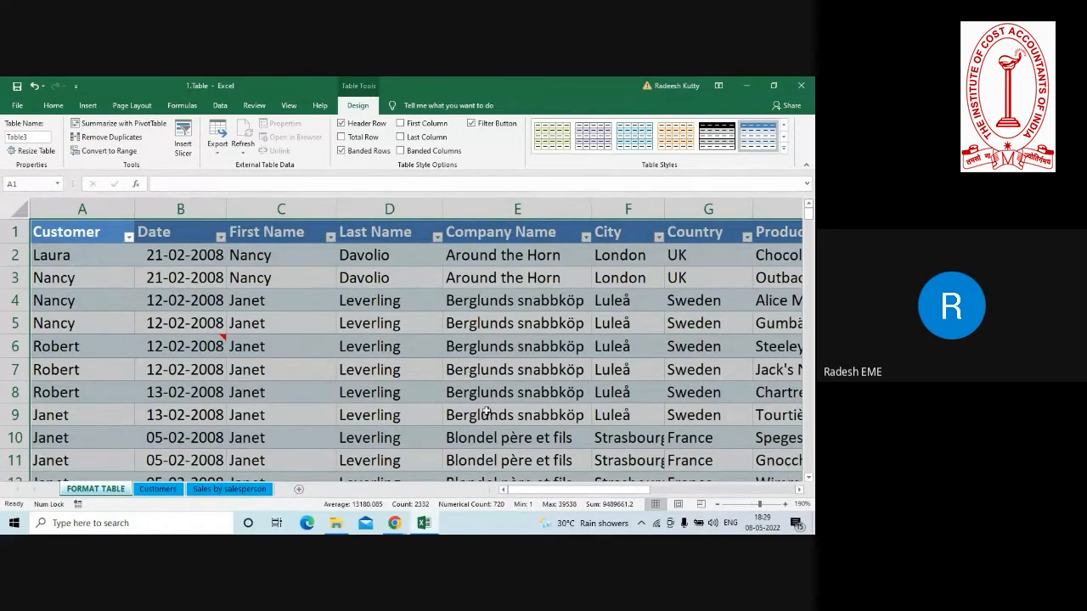
# Look through the Light, Medium and Dark table styles available for the new table.
pyautogui.click(413, 382)
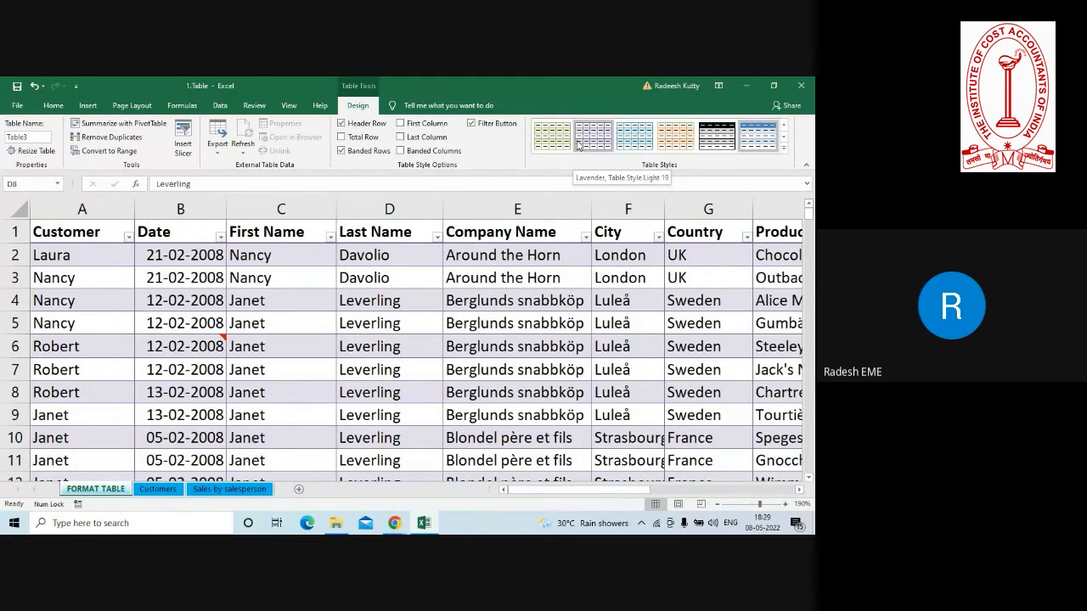
pyautogui.click(717, 504)
pyautogui.click(716, 505)
pyautogui.click(716, 504)
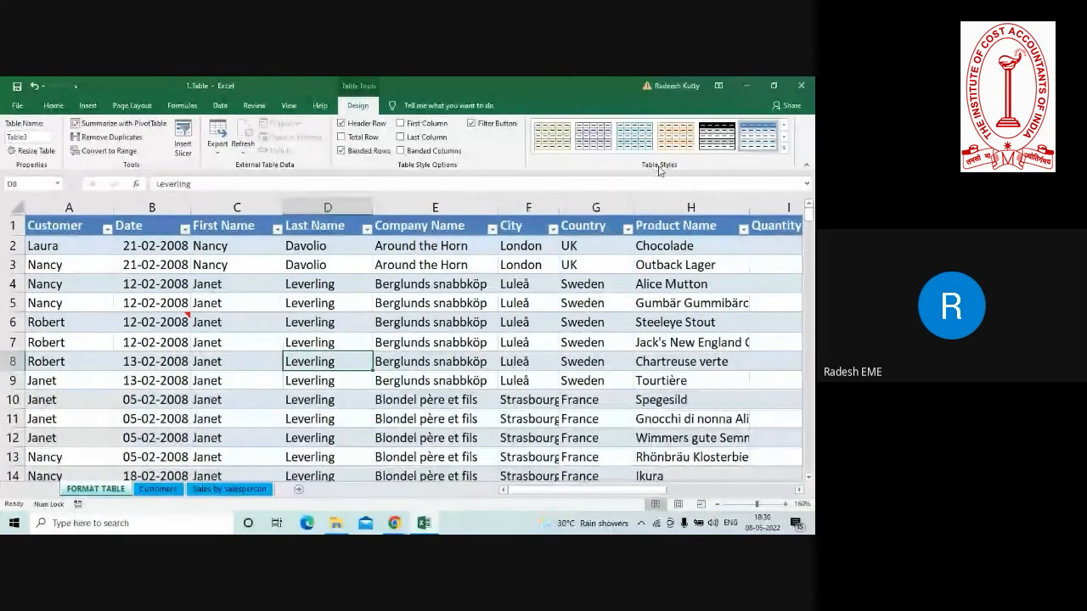
pyautogui.click(785, 149)
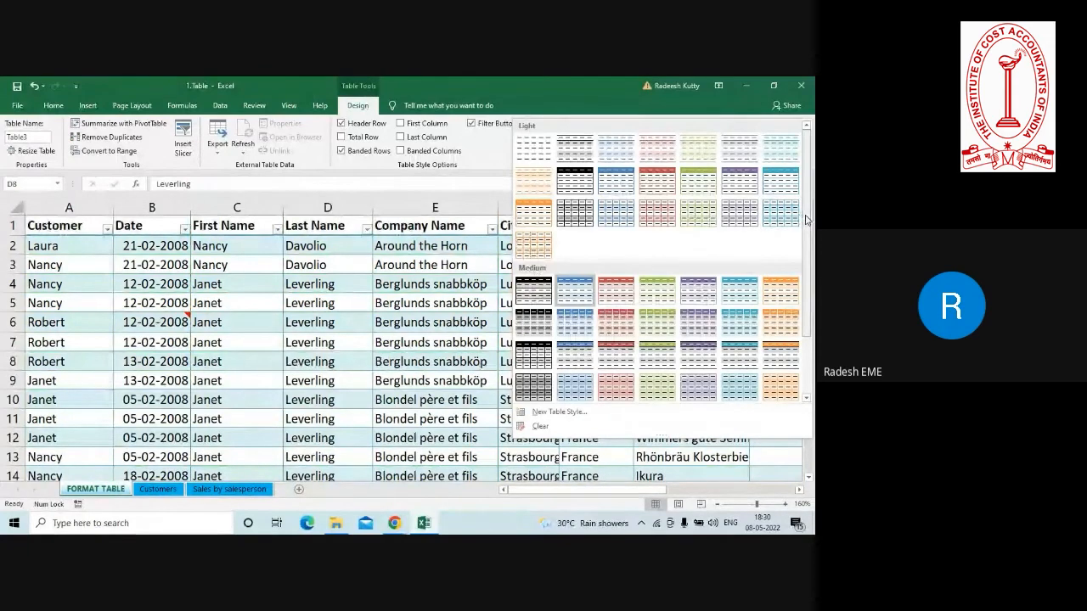
pyautogui.scroll(-2, 806, 220)
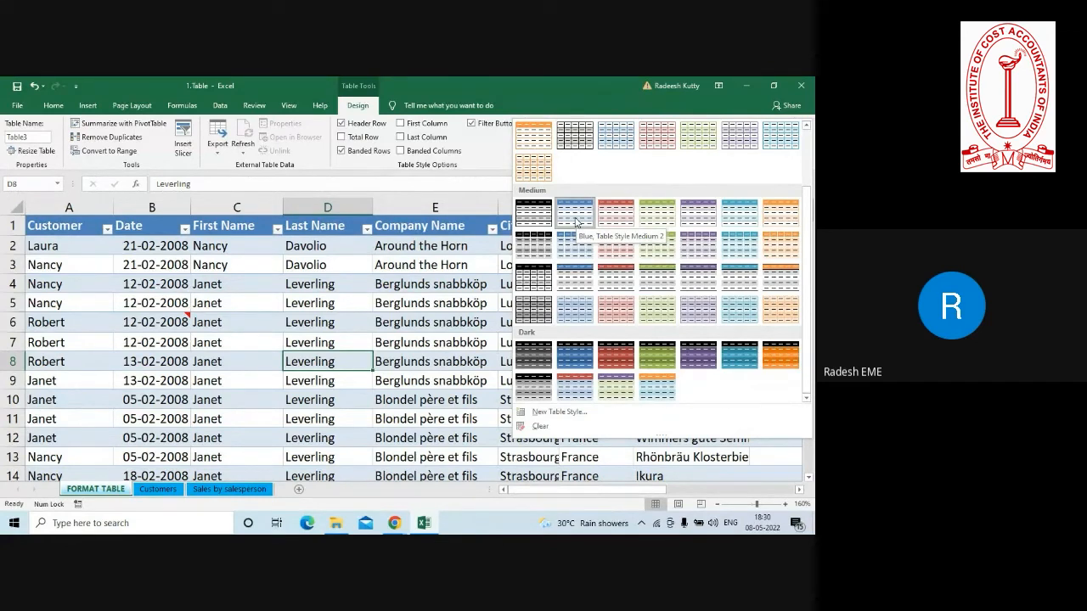
pyautogui.click(385, 312)
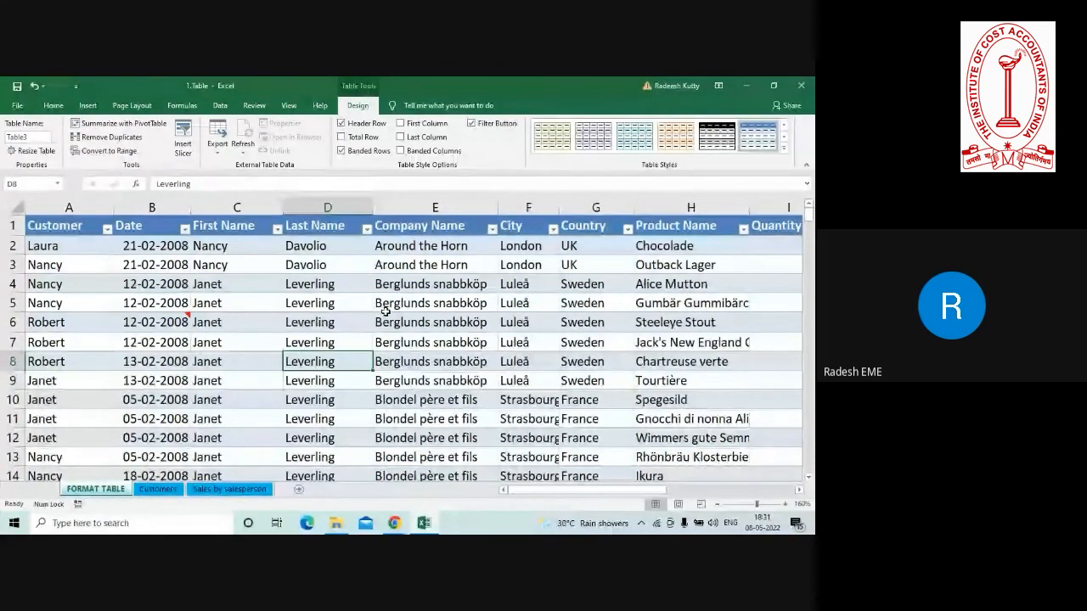
# Convert the table on the FORMAT TABLE sheet back to a normal range.
pyautogui.click(407, 300)
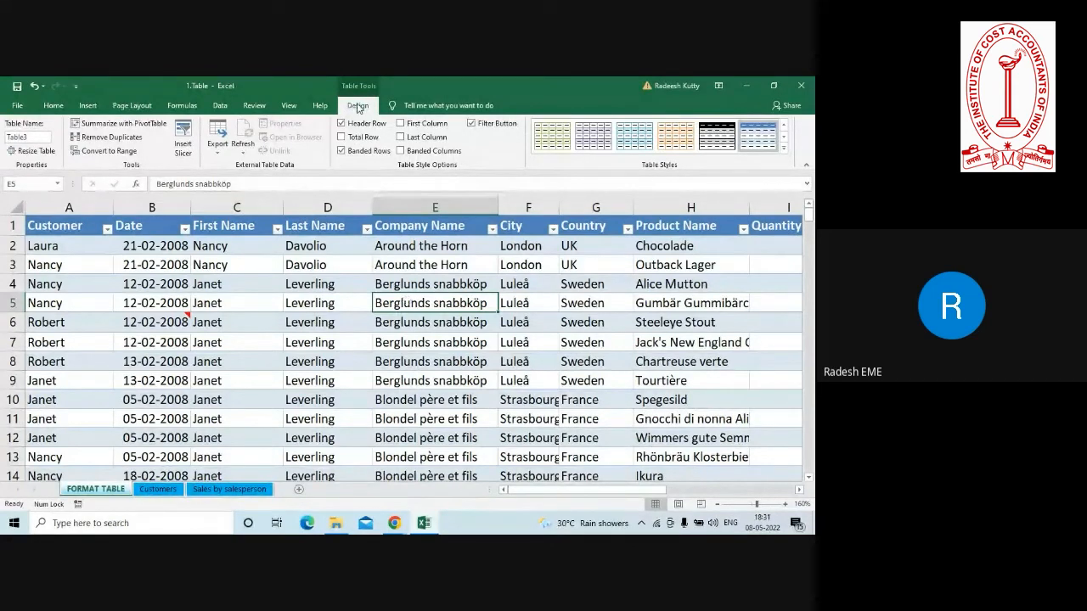
pyautogui.click(102, 152)
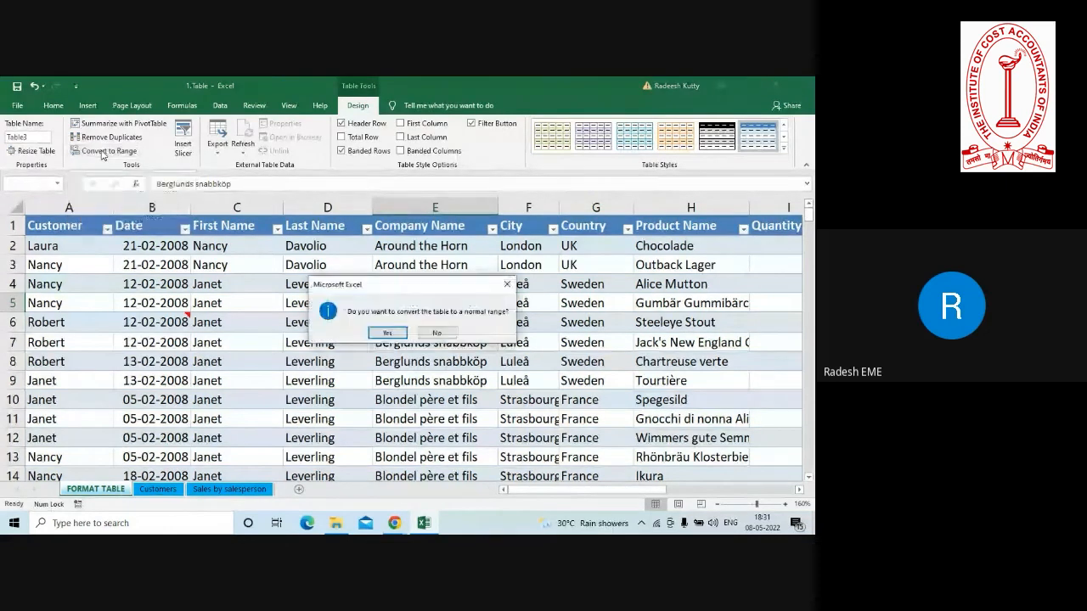
pyautogui.click(386, 333)
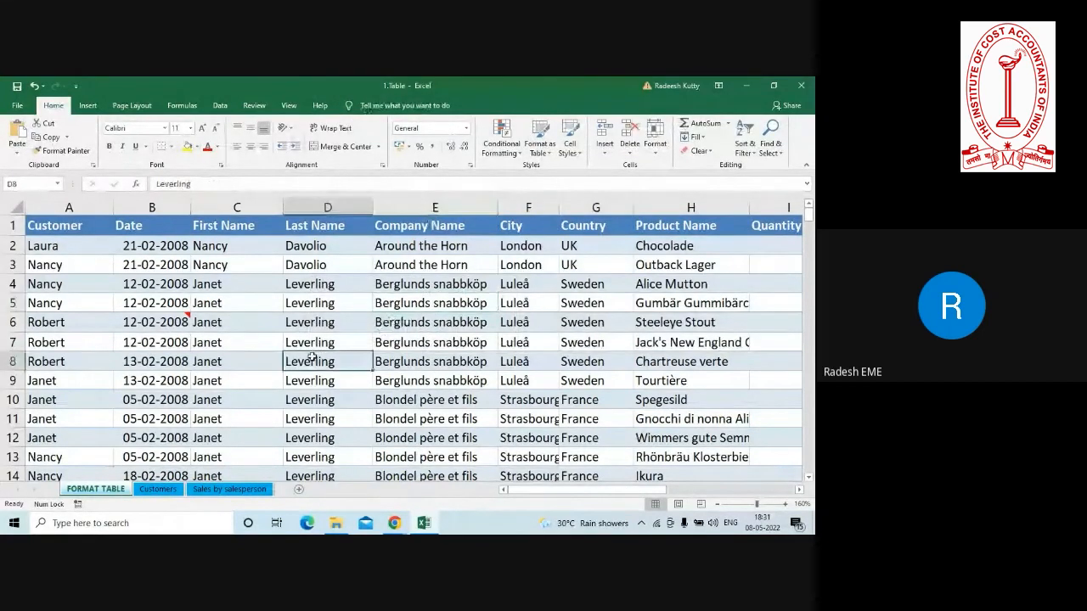
pyautogui.click(427, 361)
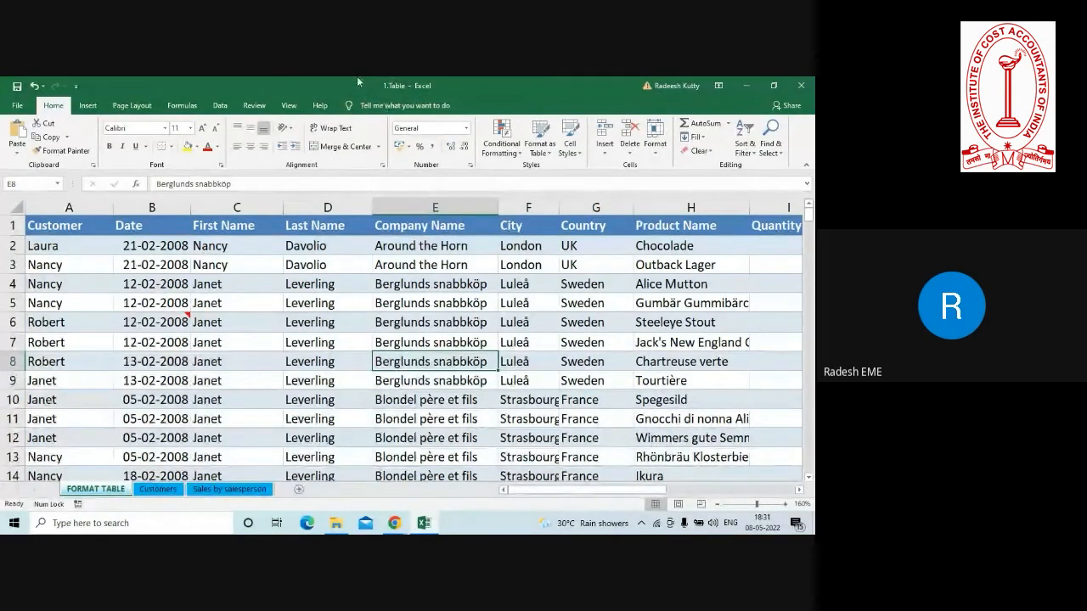
pyautogui.click(377, 304)
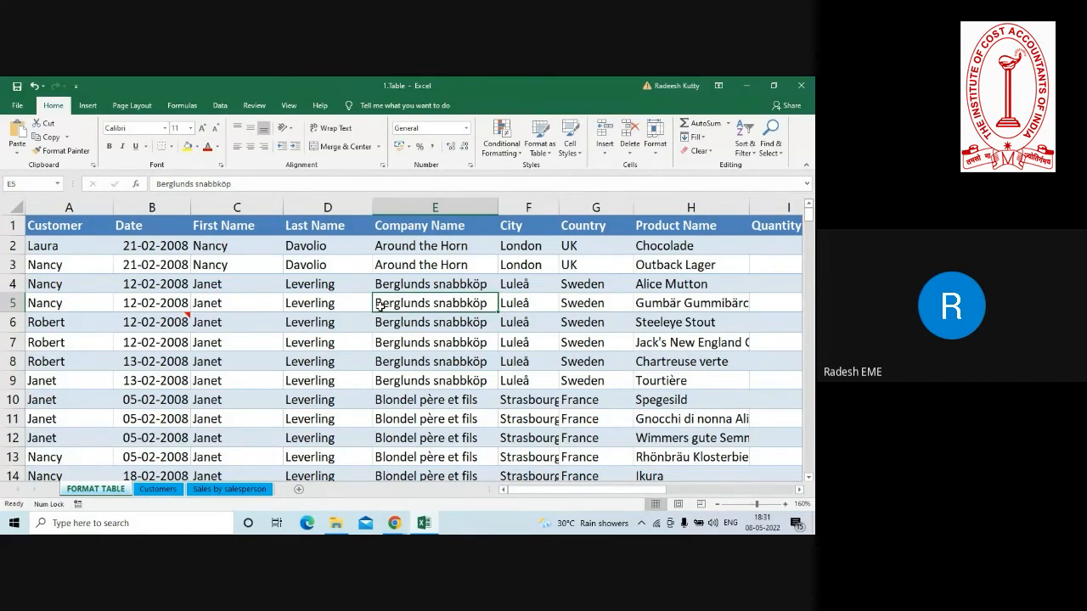
pyautogui.click(154, 375)
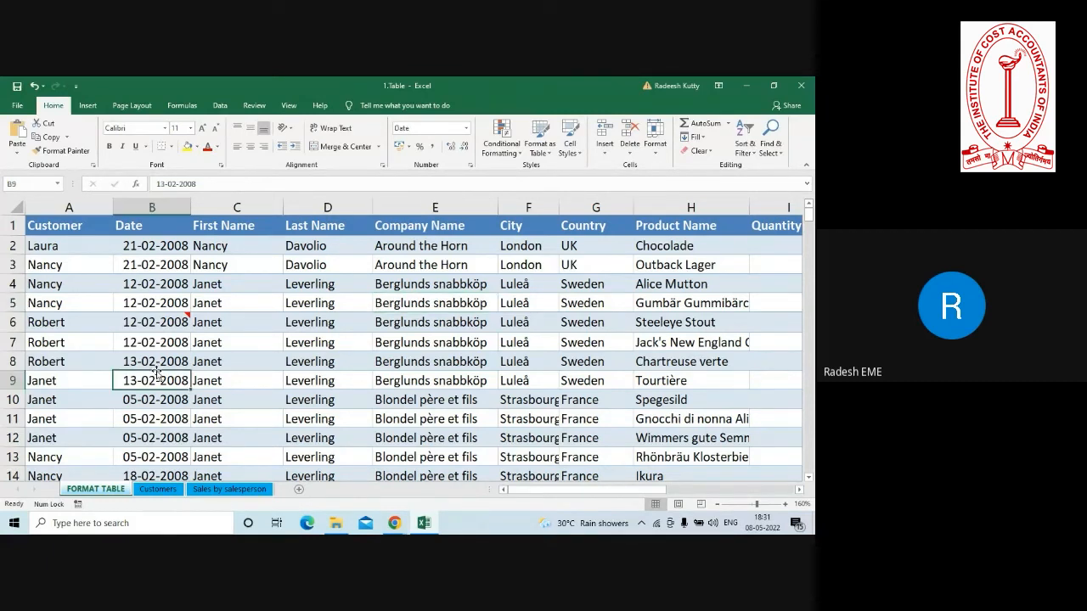
pyautogui.click(459, 398)
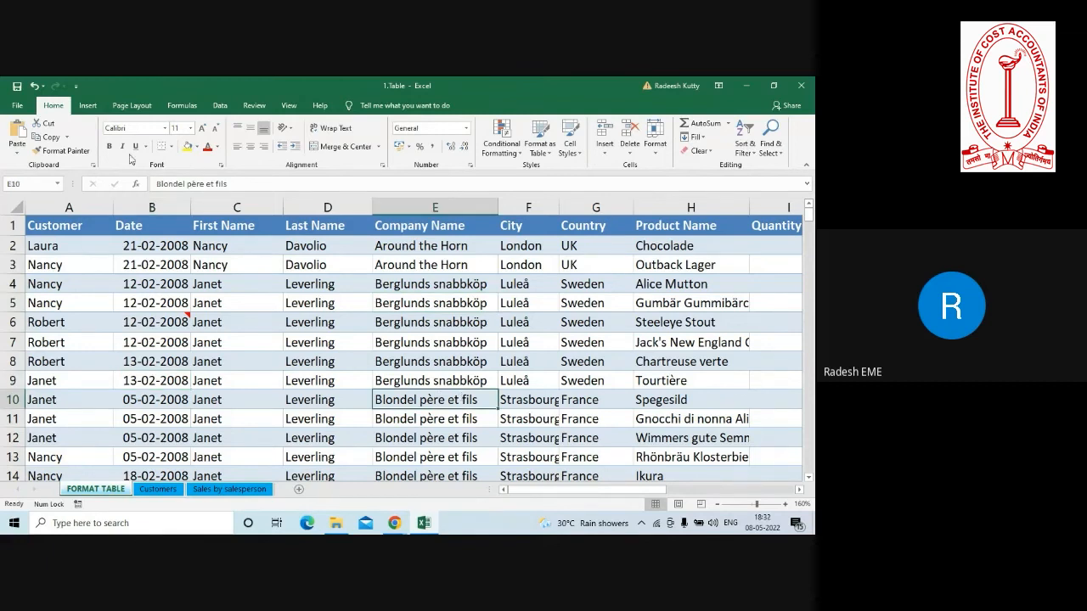
# Create a table with headers from the data range A1:J241 on the FORMAT TABLE sheet.
pyautogui.click(90, 107)
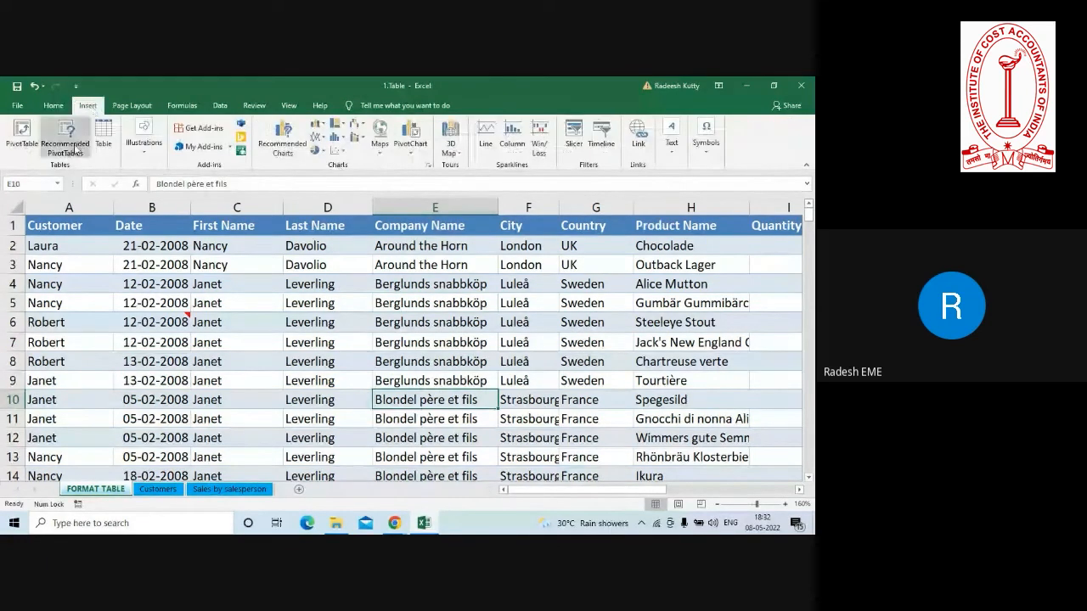
pyautogui.click(102, 136)
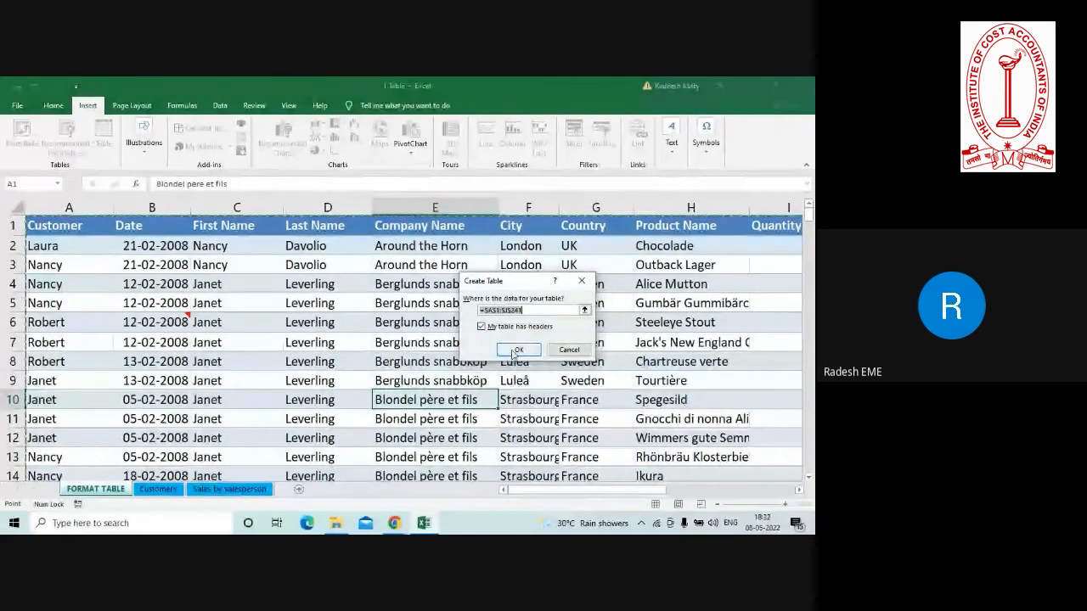
pyautogui.click(515, 348)
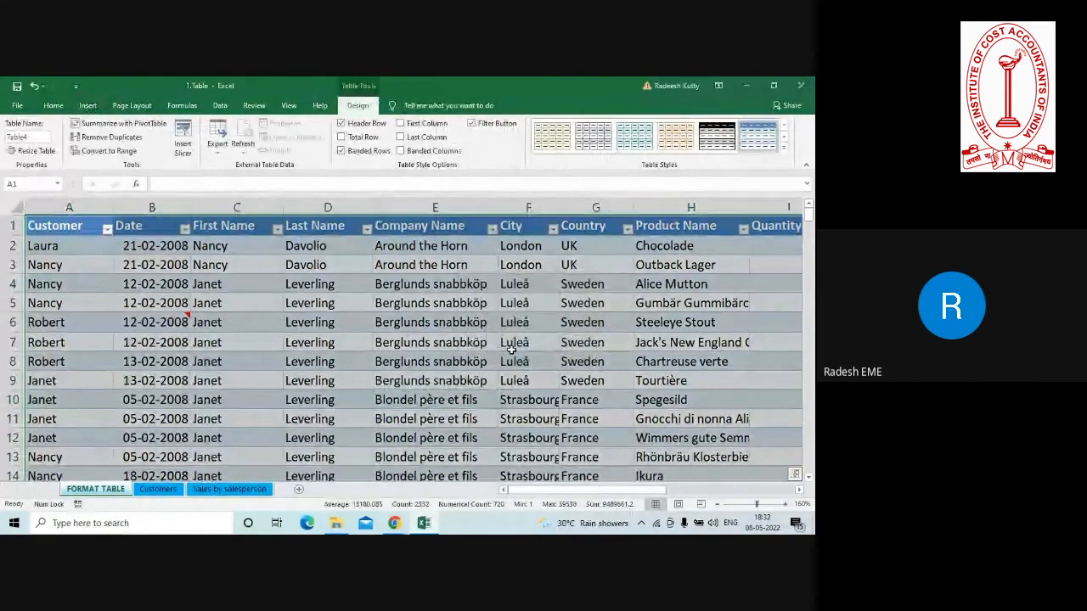
# Enter the header GST in K1, next to the Unit Price column, to extend the table.
pyautogui.press('Right')
pyautogui.press('Right')
pyautogui.press('Right')
pyautogui.press('Right')
pyautogui.press('Right')
pyautogui.press('Right')
pyautogui.press('Right')
pyautogui.press('Right')
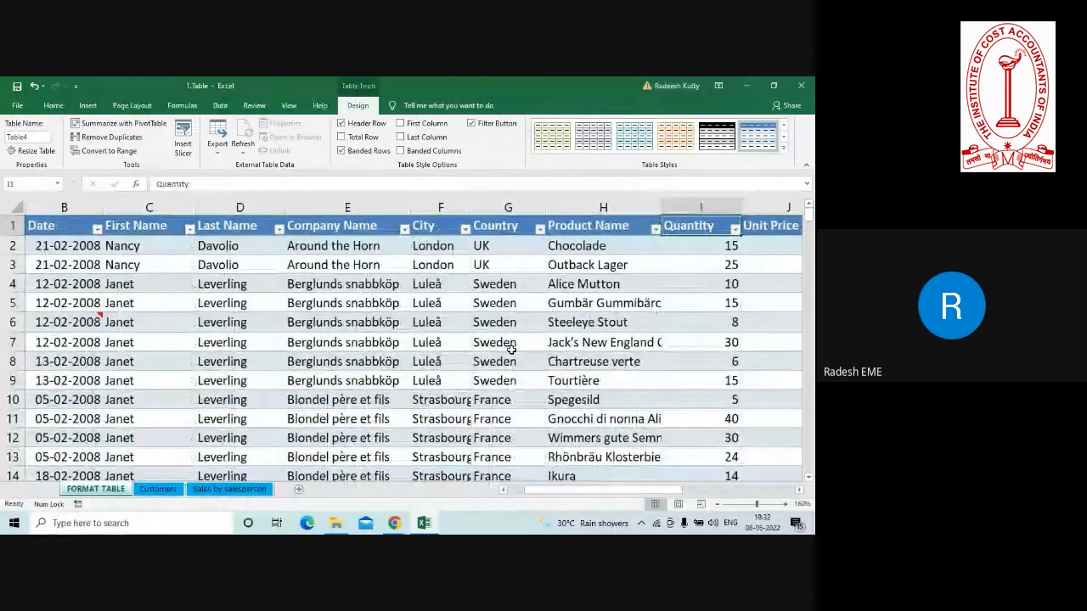
pyautogui.press('Right')
pyautogui.press('Right')
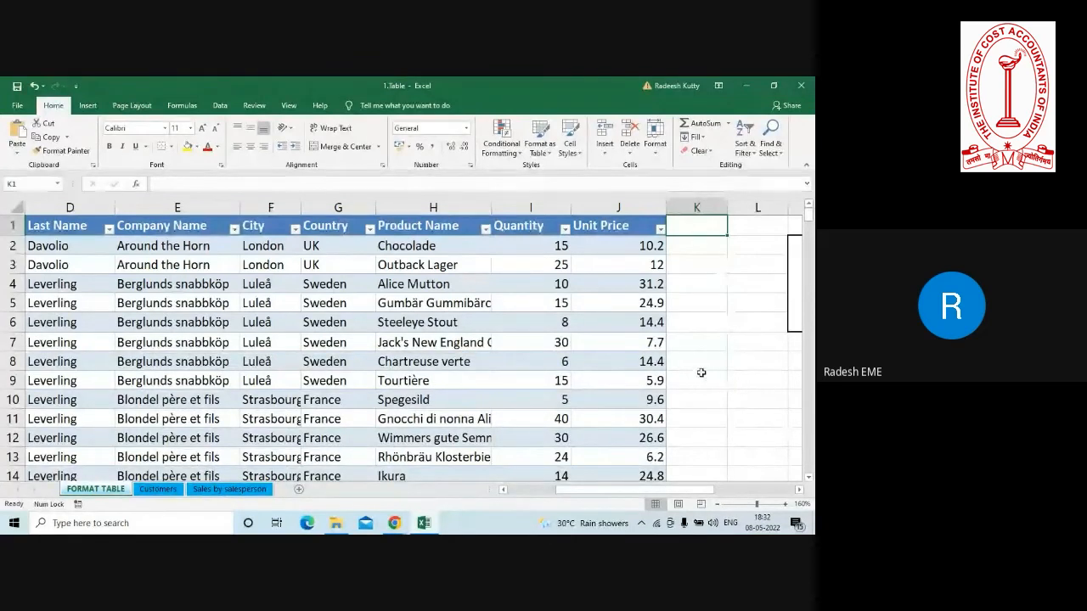
pyautogui.write('GST')
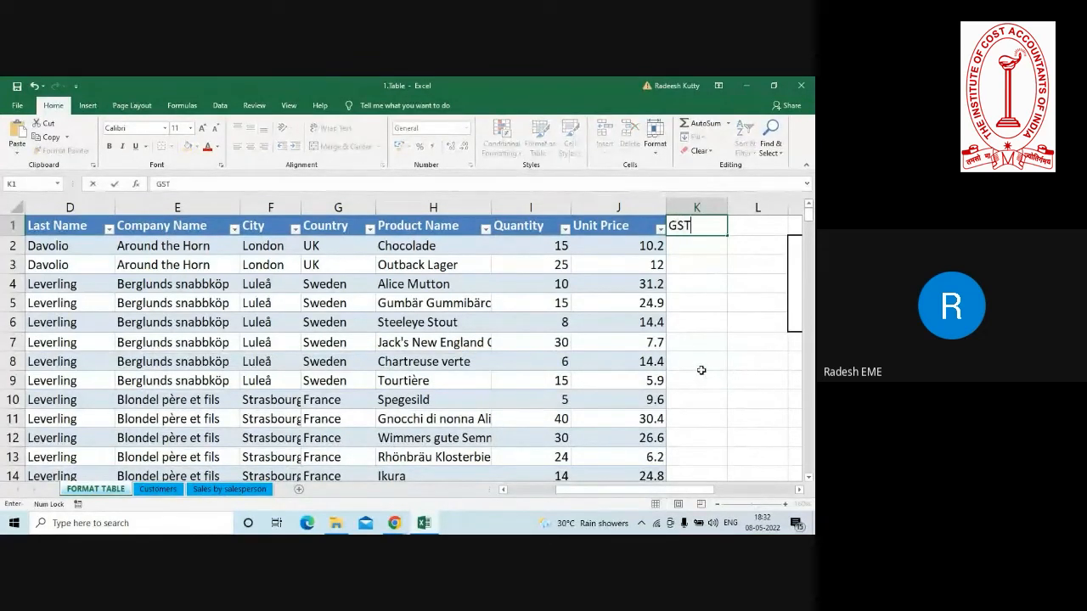
pyautogui.press('Return')
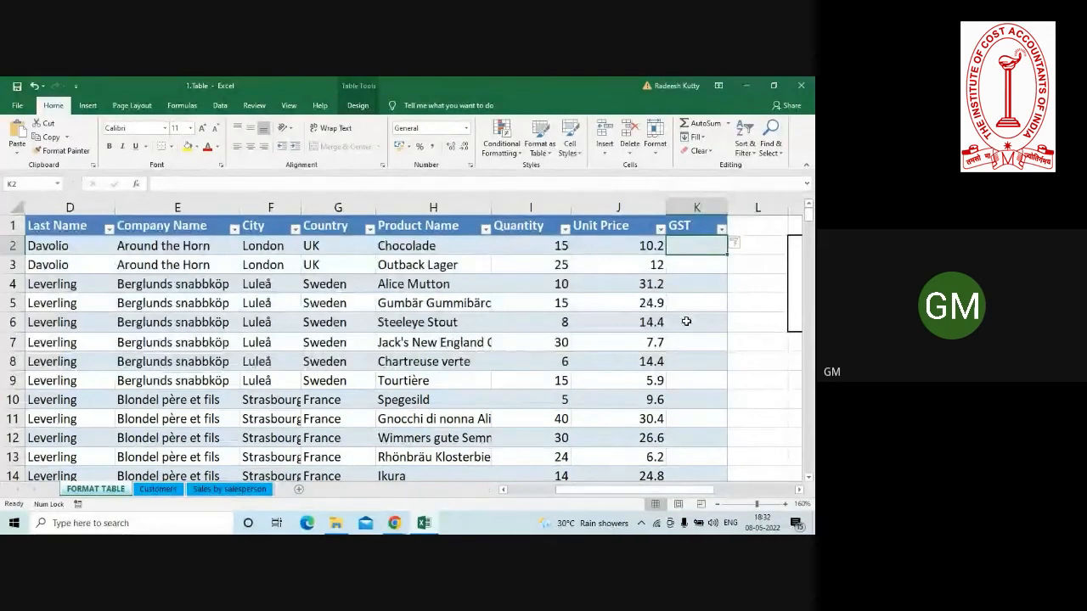
# Undo the table's expansion into column K and the GST header entry in K1.
pyautogui.click(501, 287)
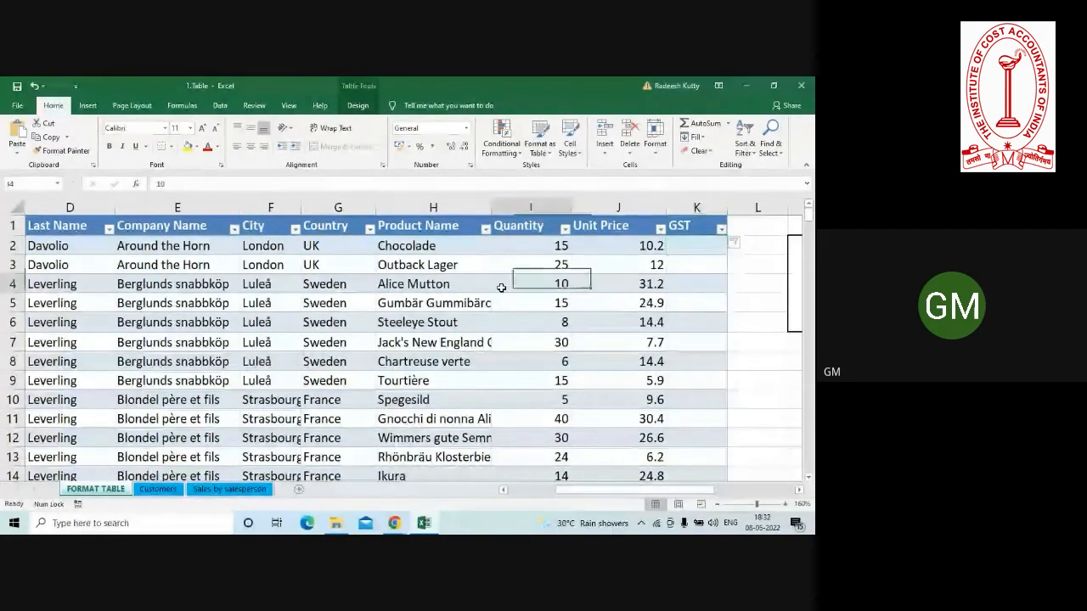
pyautogui.hotkey('ctrl', 'z')
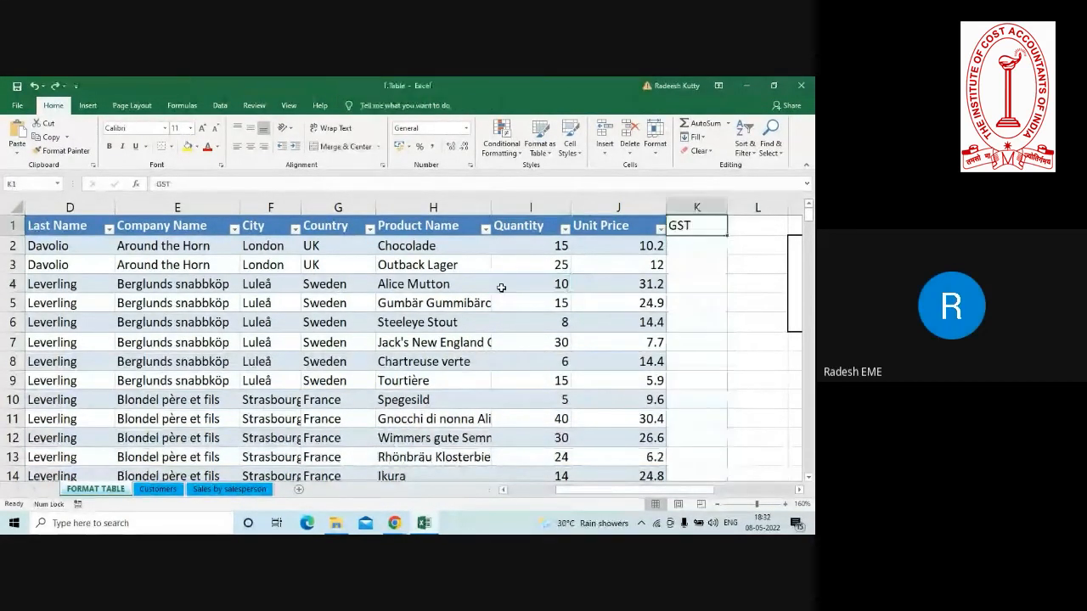
pyautogui.hotkey('ctrl', 'z')
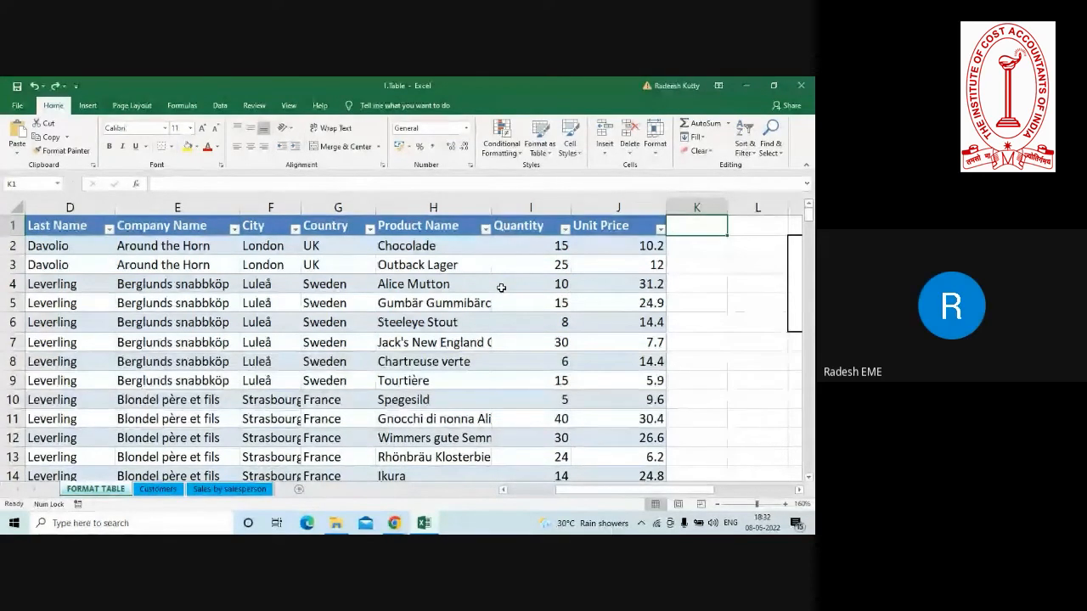
# Convert the A1:J241 table back to a normal range.
pyautogui.click(357, 287)
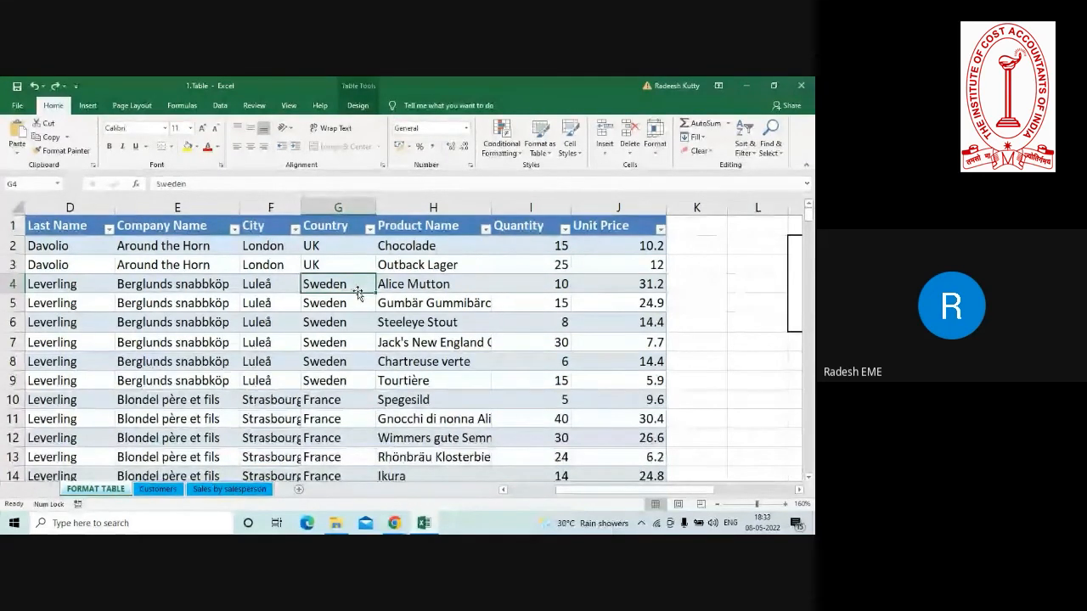
pyautogui.click(358, 105)
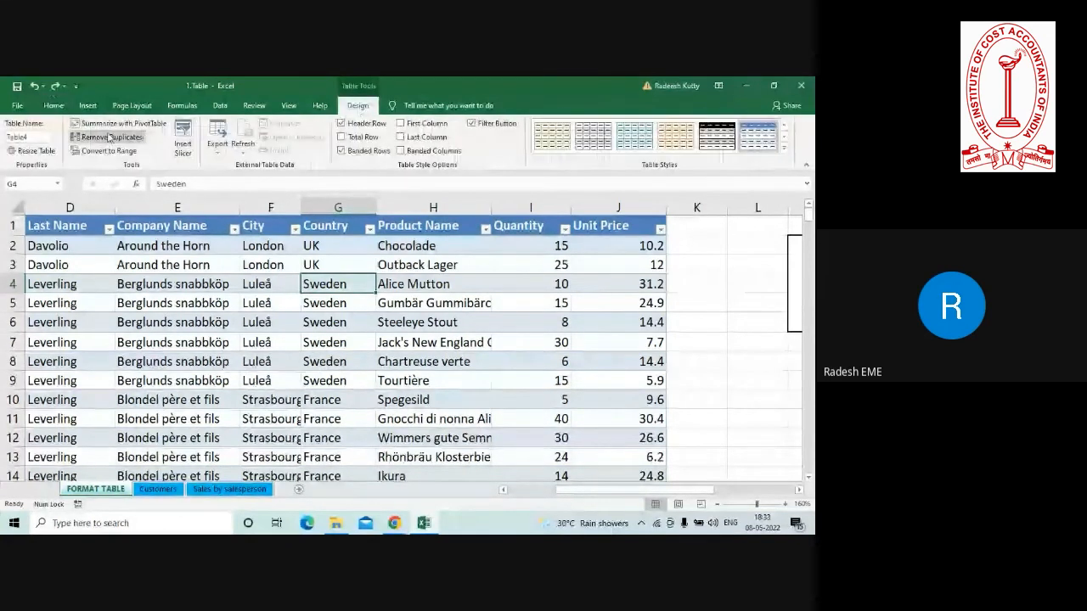
pyautogui.click(107, 150)
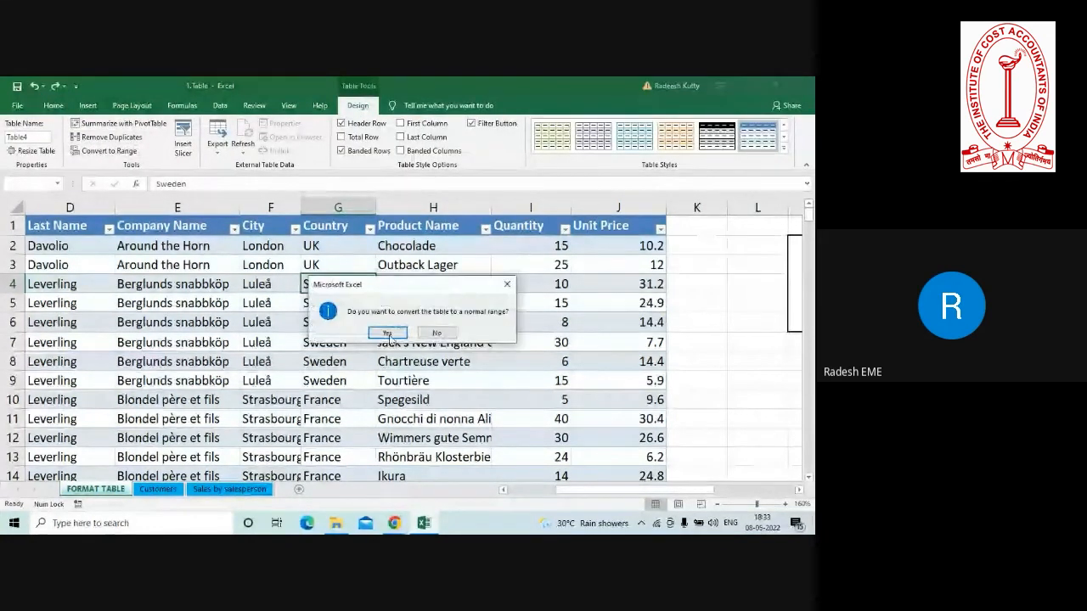
pyautogui.click(387, 333)
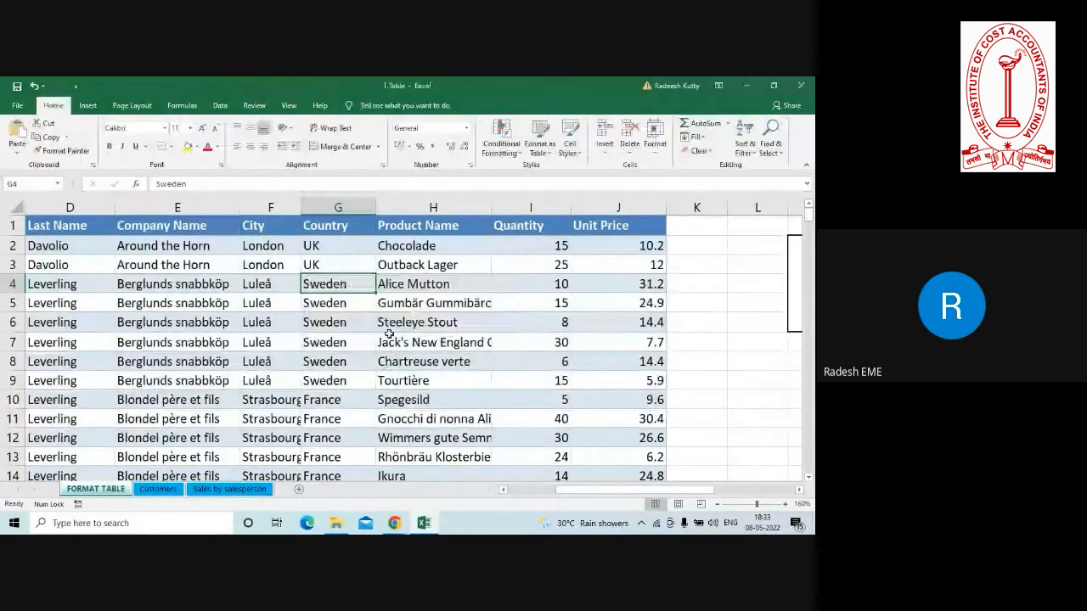
# Clear the formats of the whole data range A1:J241, keeping its contents.
pyautogui.click(478, 336)
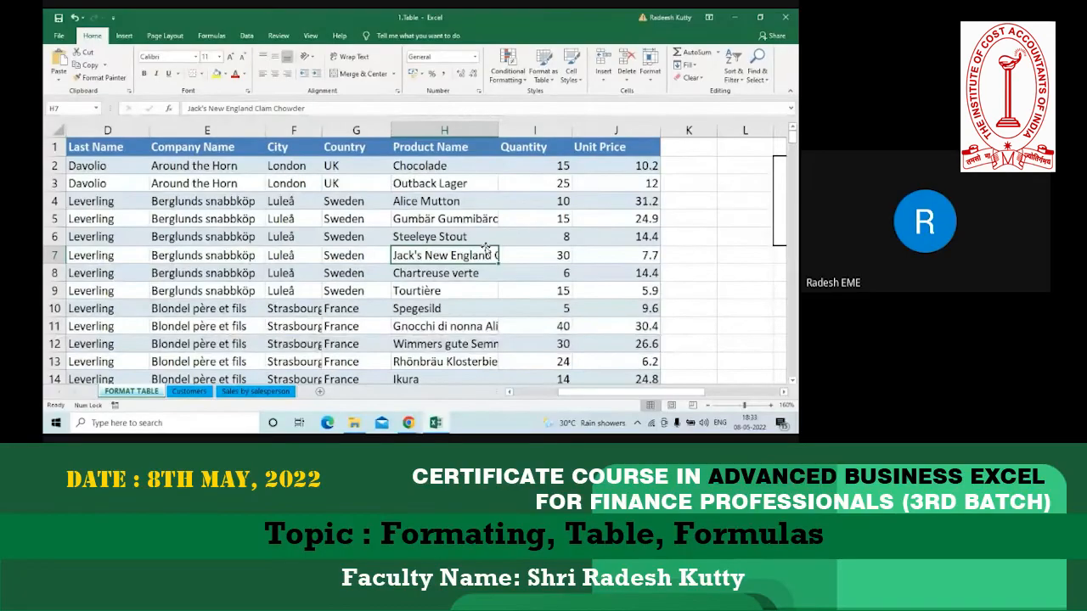
pyautogui.hotkey('ctrl', 'a')
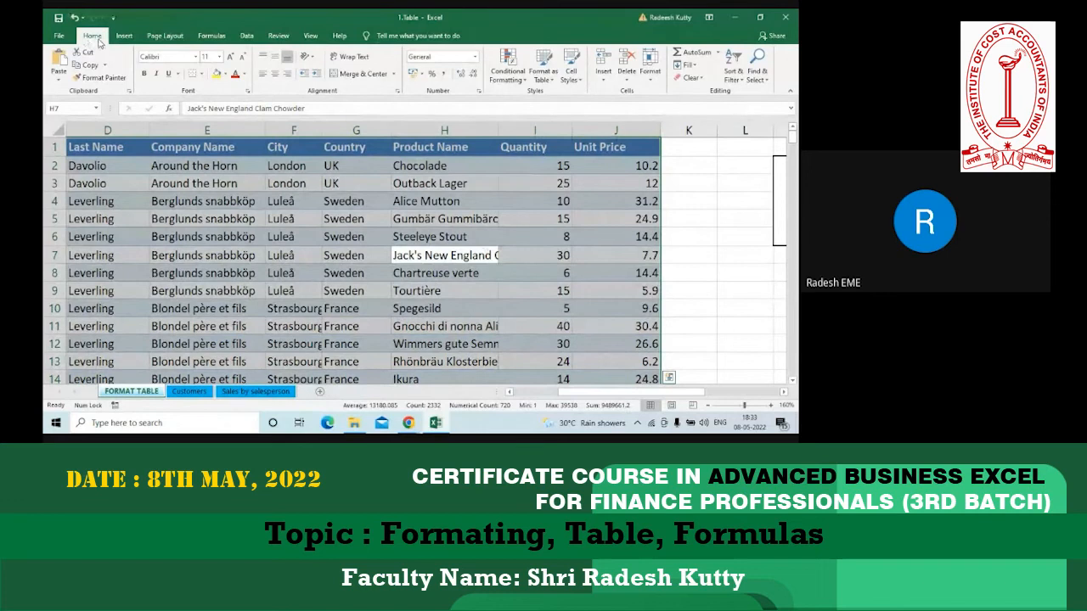
pyautogui.click(701, 78)
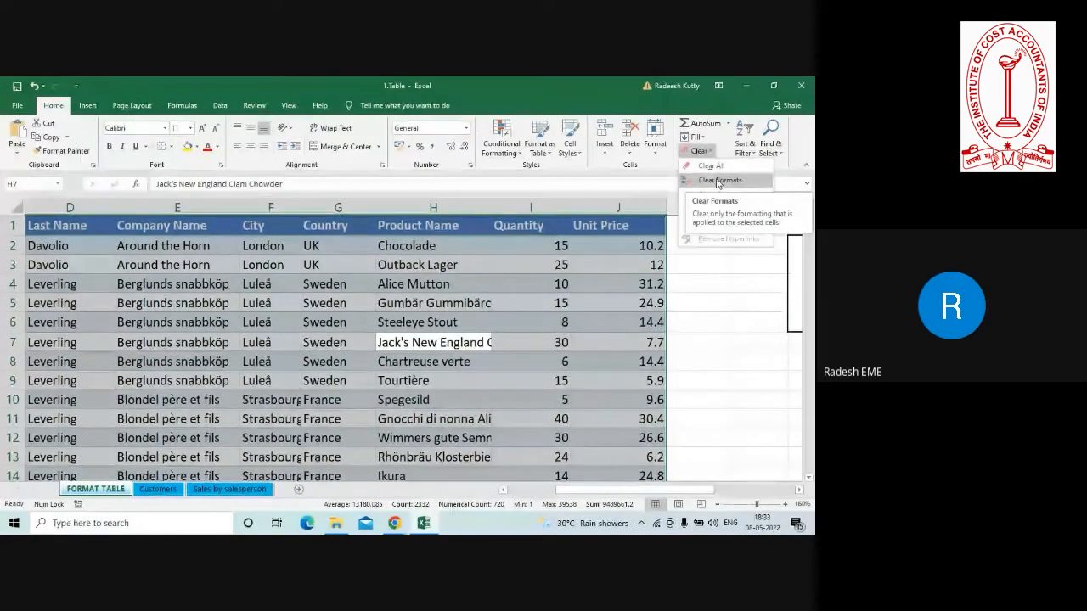
pyautogui.click(716, 182)
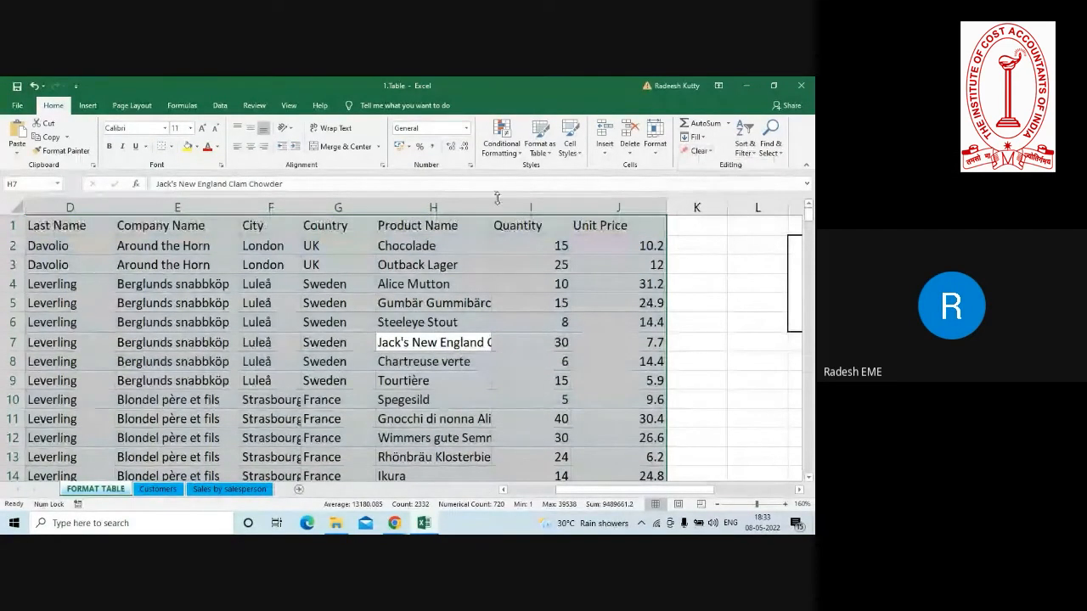
# Turn the unformatted data in A1:J241 into a table with headers.
pyautogui.click(314, 300)
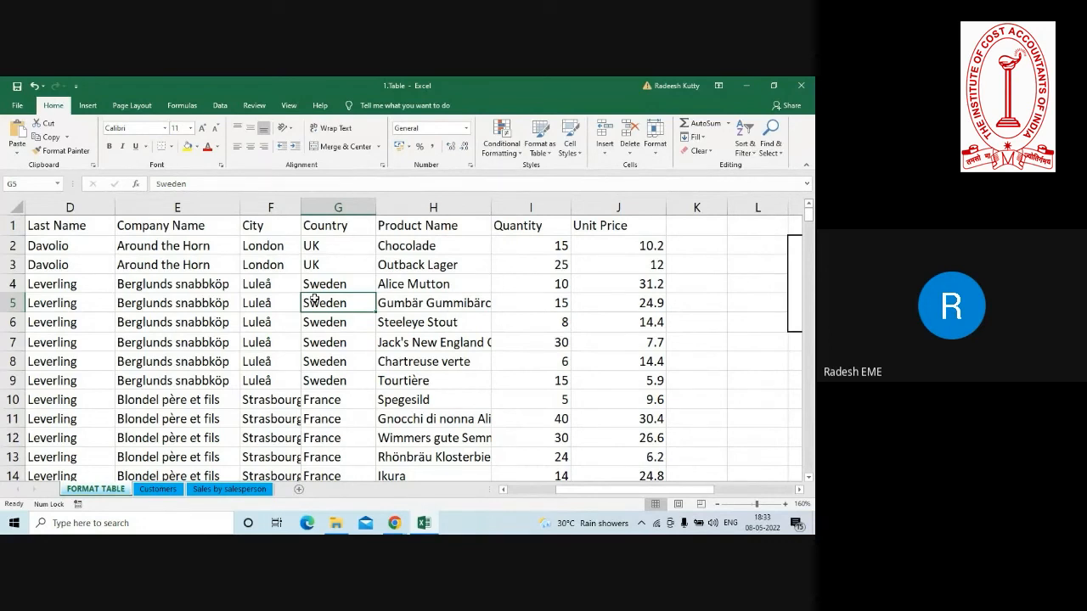
pyautogui.hotkey('ctrl', 't')
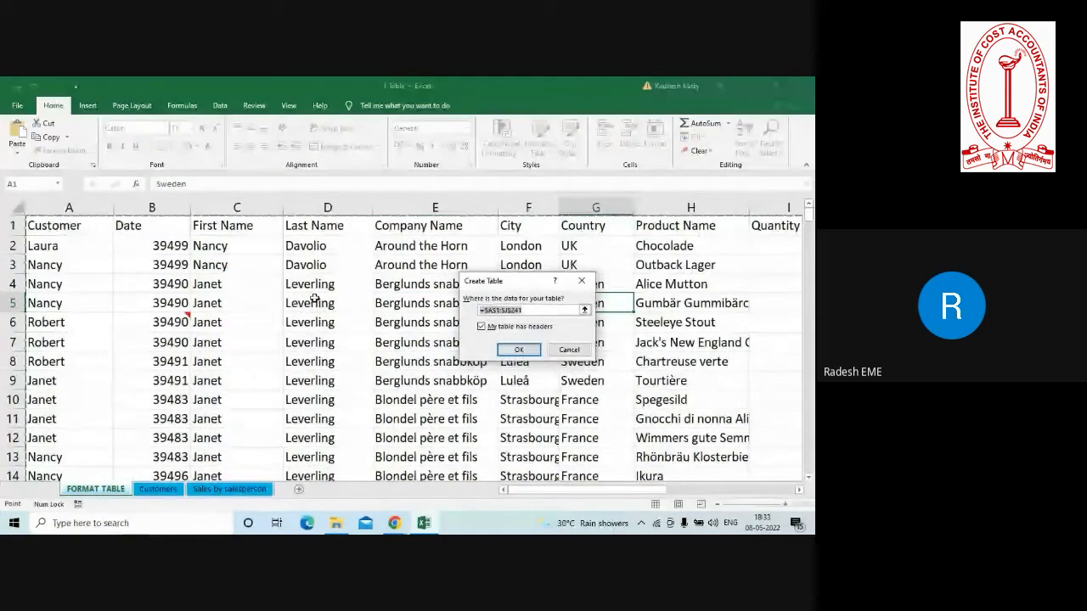
pyautogui.click(519, 349)
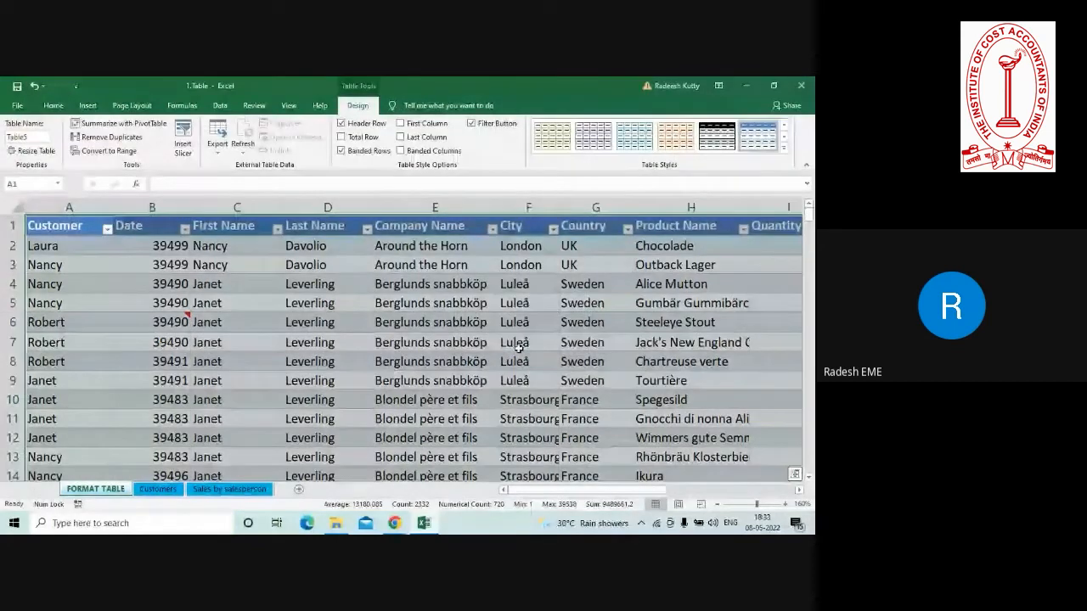
# Add a GST column to the table by entering the header GST in K1.
pyautogui.press('Right')
pyautogui.press('Right')
pyautogui.press('Right')
pyautogui.press('Right')
pyautogui.press('Right')
pyautogui.press('Right')
pyautogui.press('Right')
pyautogui.press('Right')
pyautogui.press('Right')
pyautogui.press('Right')
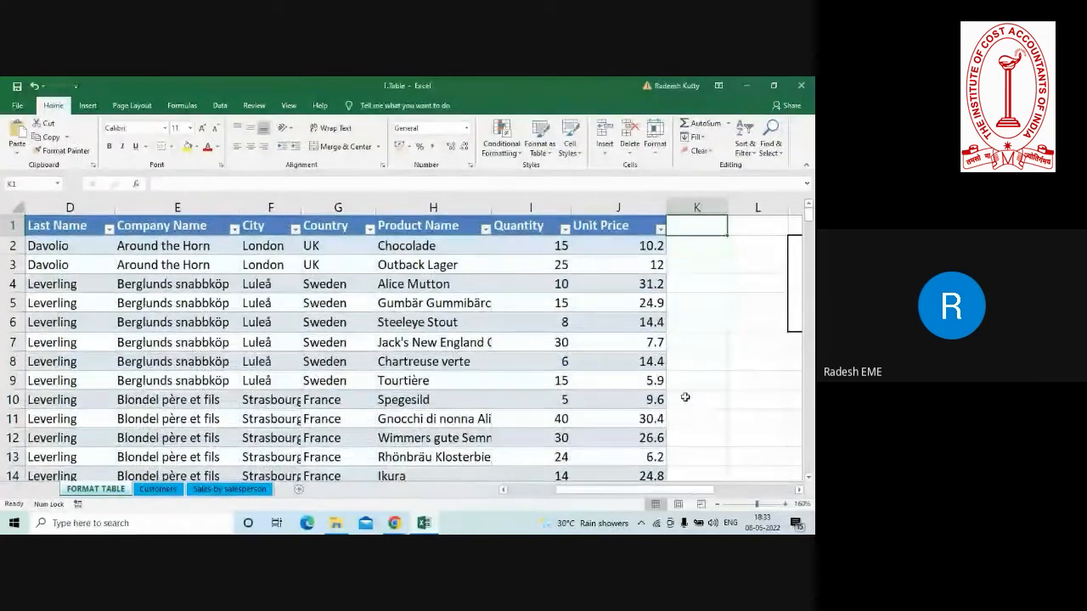
pyautogui.doubleClick(696, 233)
pyautogui.write('GST')
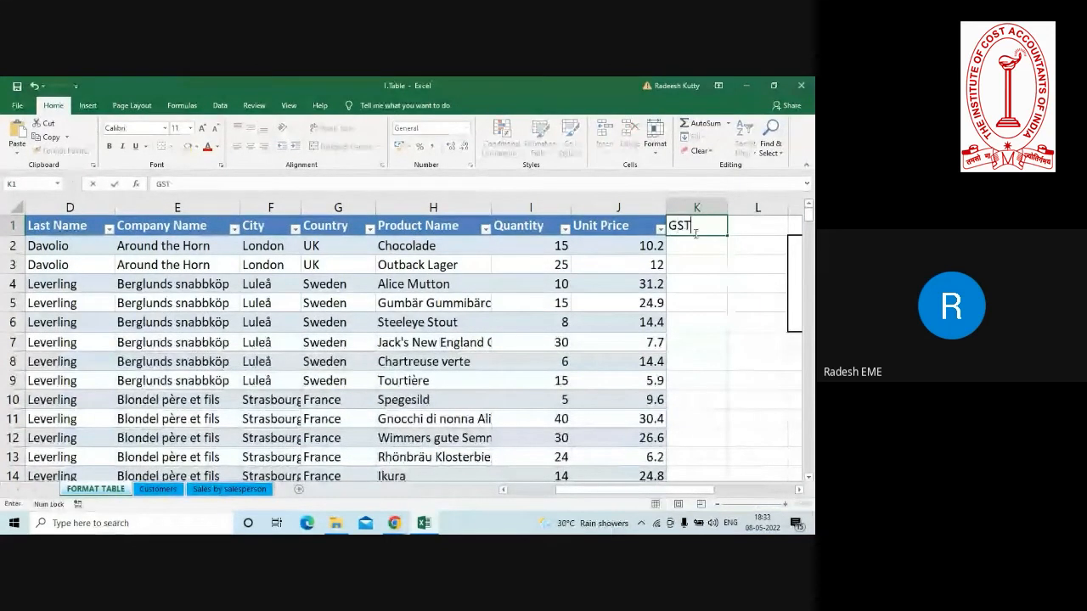
pyautogui.press('Return')
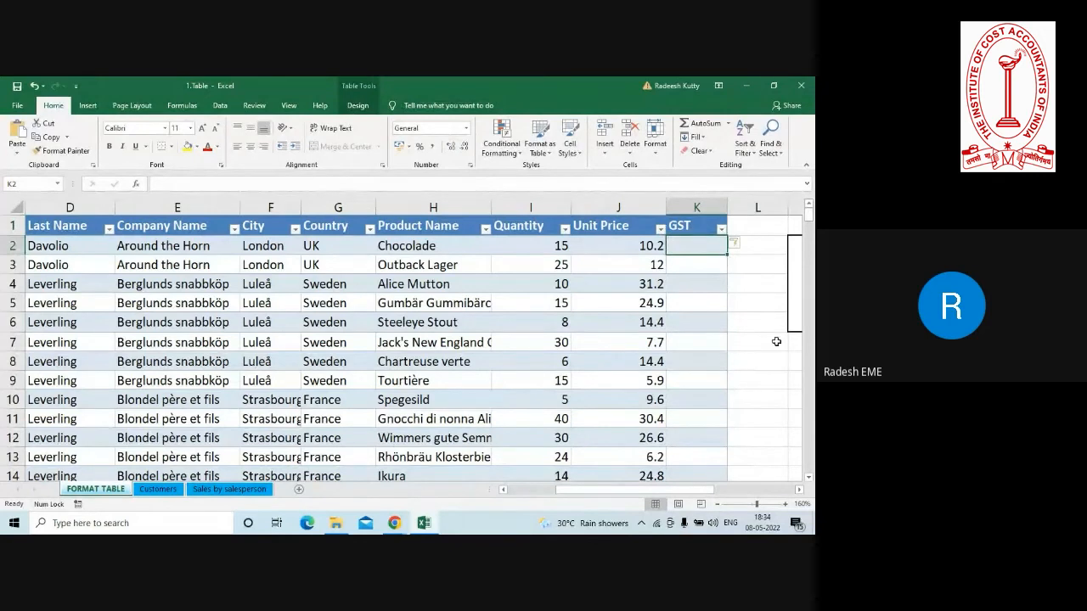
pyautogui.click(785, 507)
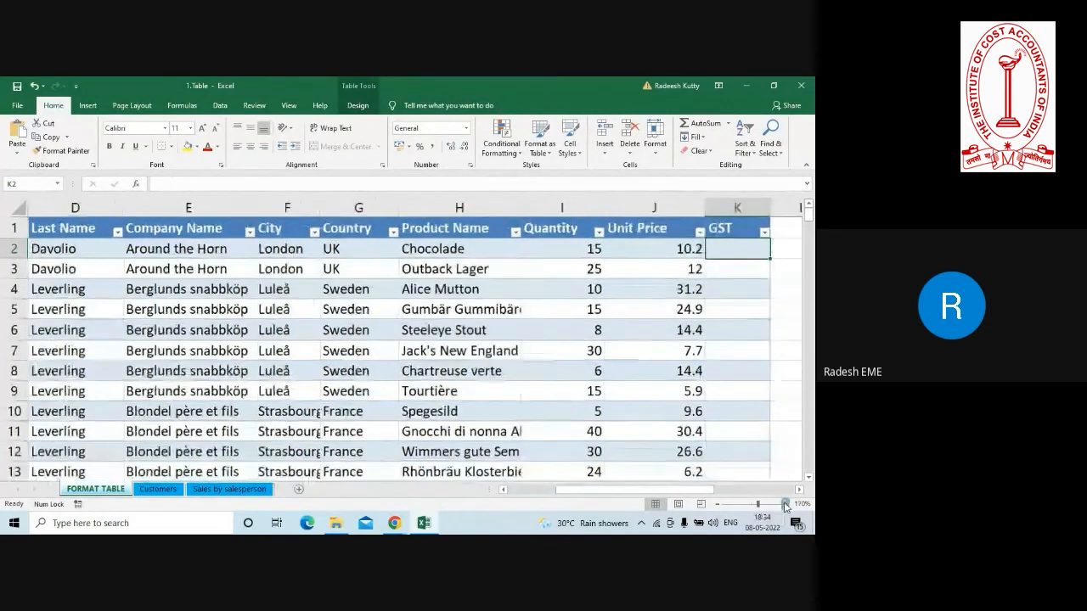
pyautogui.click(785, 507)
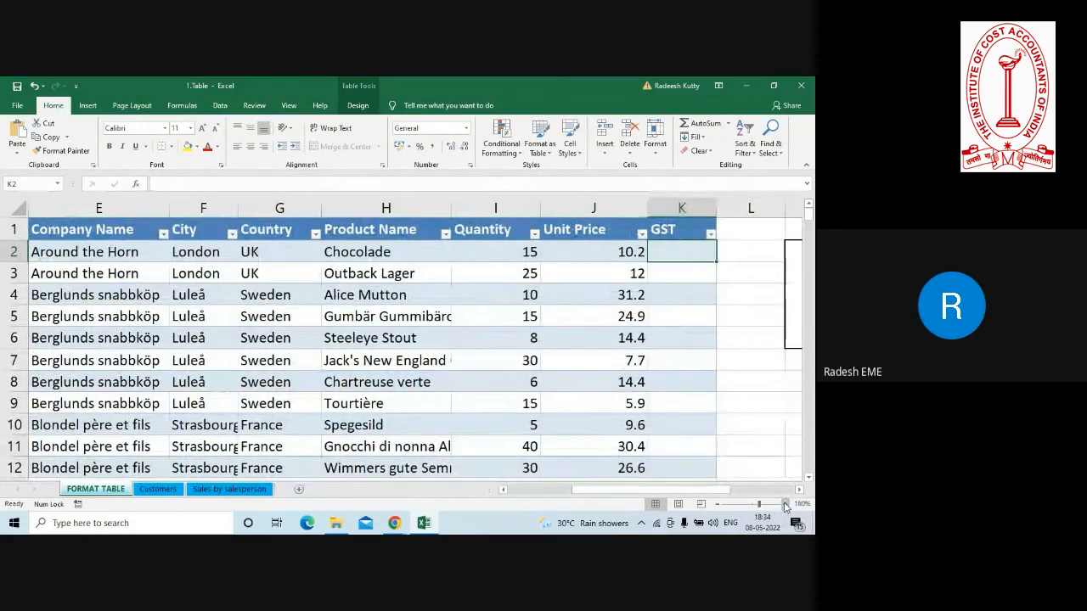
pyautogui.write('=')
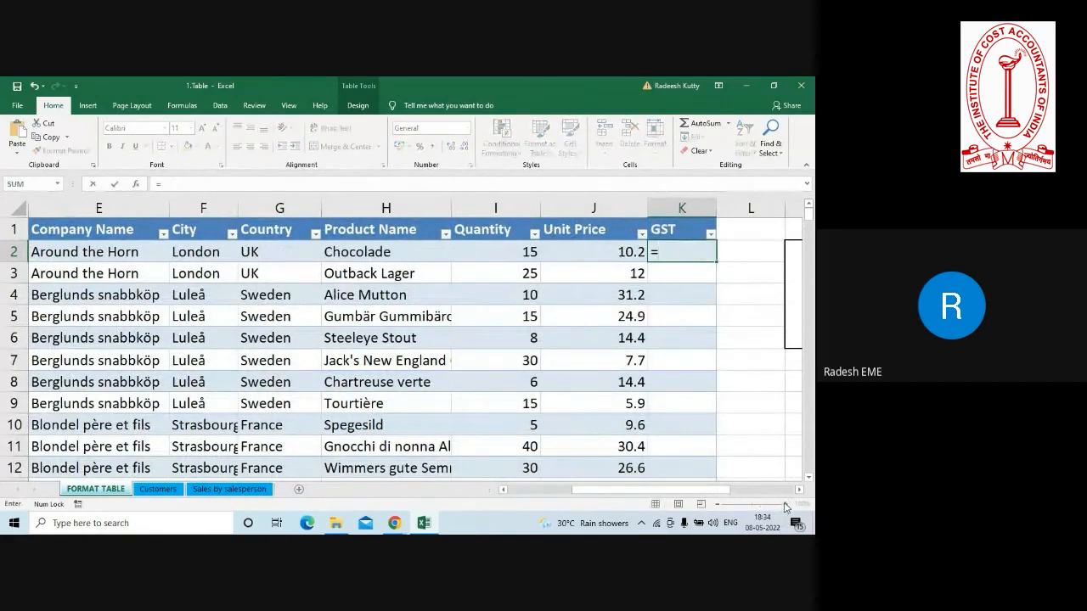
pyautogui.click(504, 252)
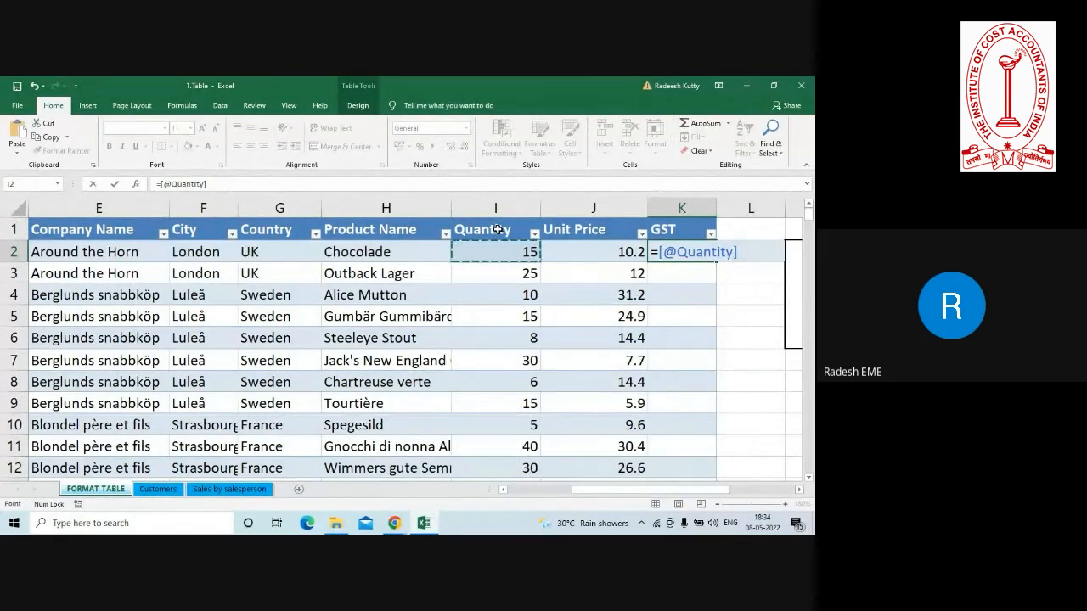
pyautogui.write('*')
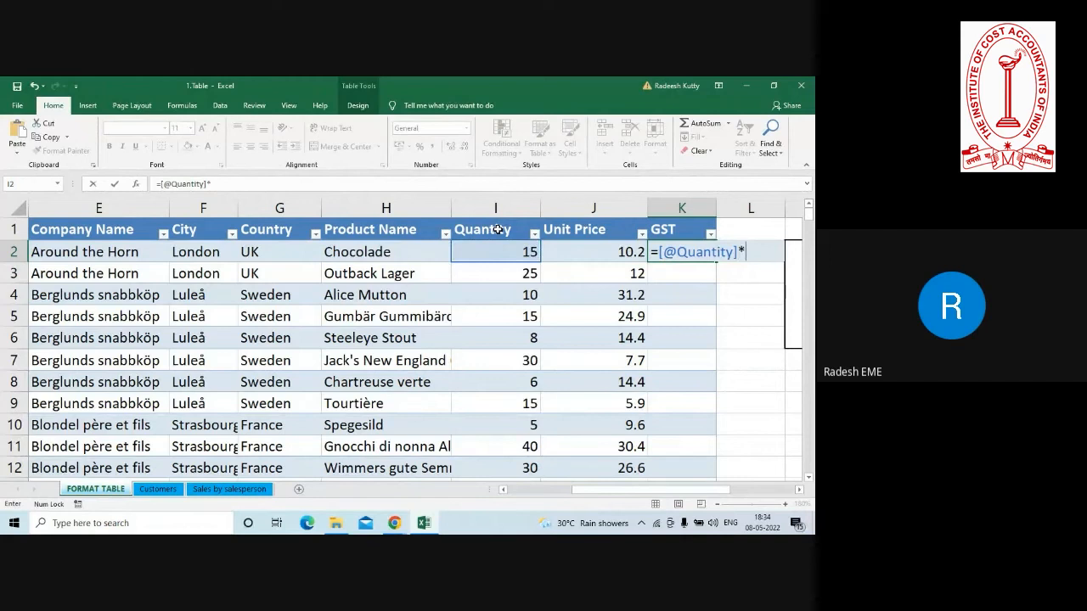
pyautogui.click(577, 245)
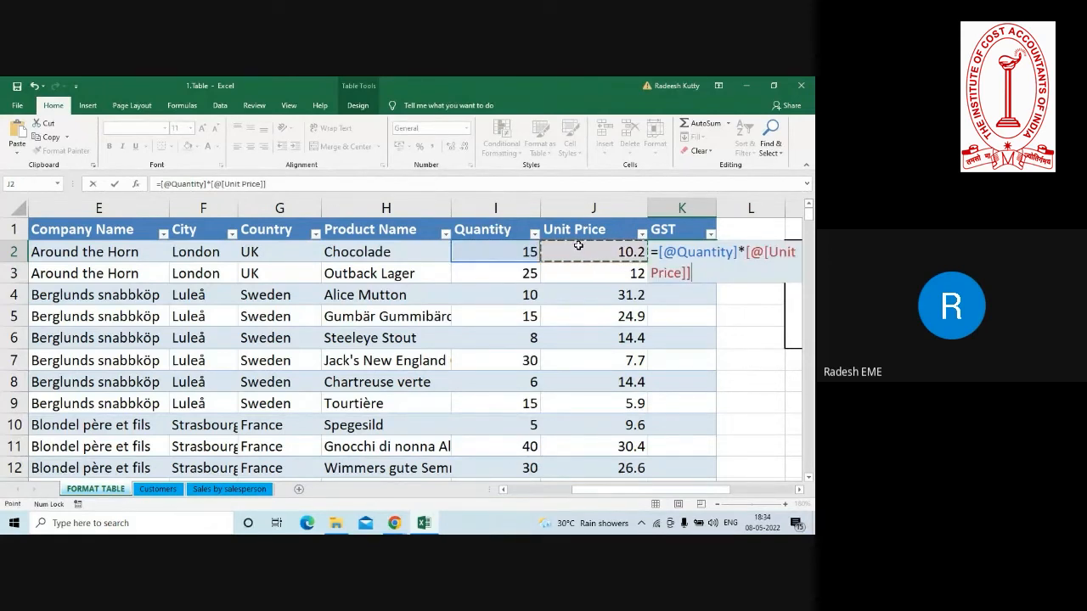
pyautogui.write(')')
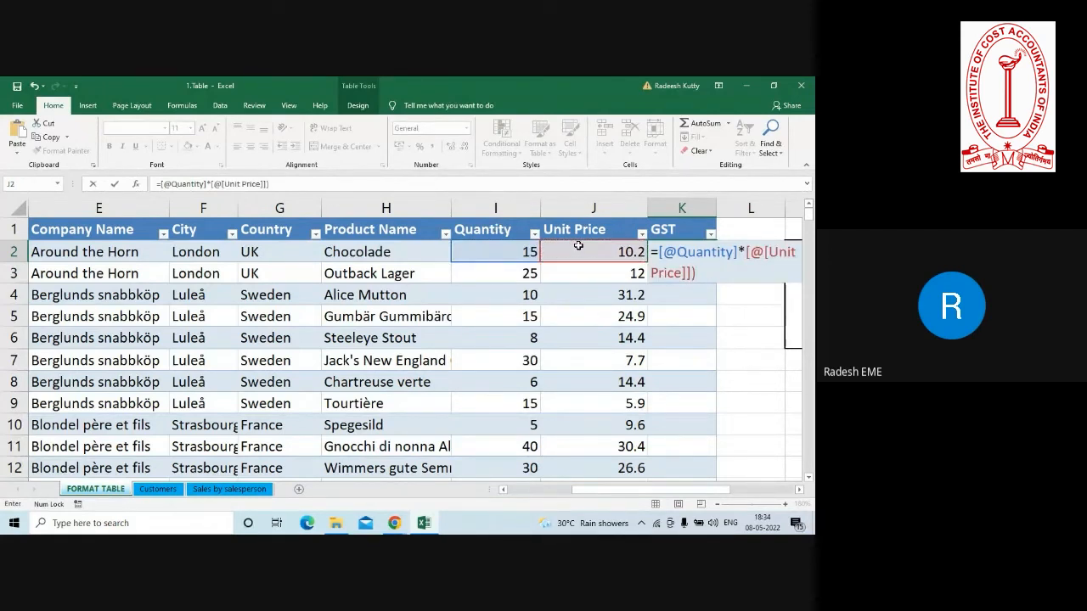
pyautogui.click(659, 252)
pyautogui.write('(')
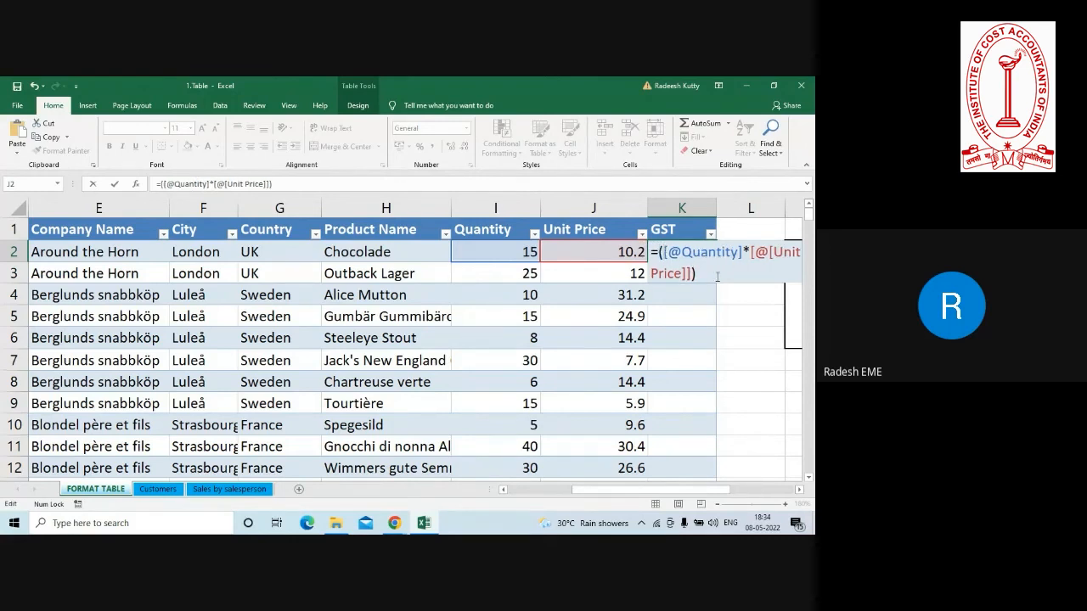
pyautogui.click(715, 275)
pyautogui.write('*18%')
pyautogui.press('Return')
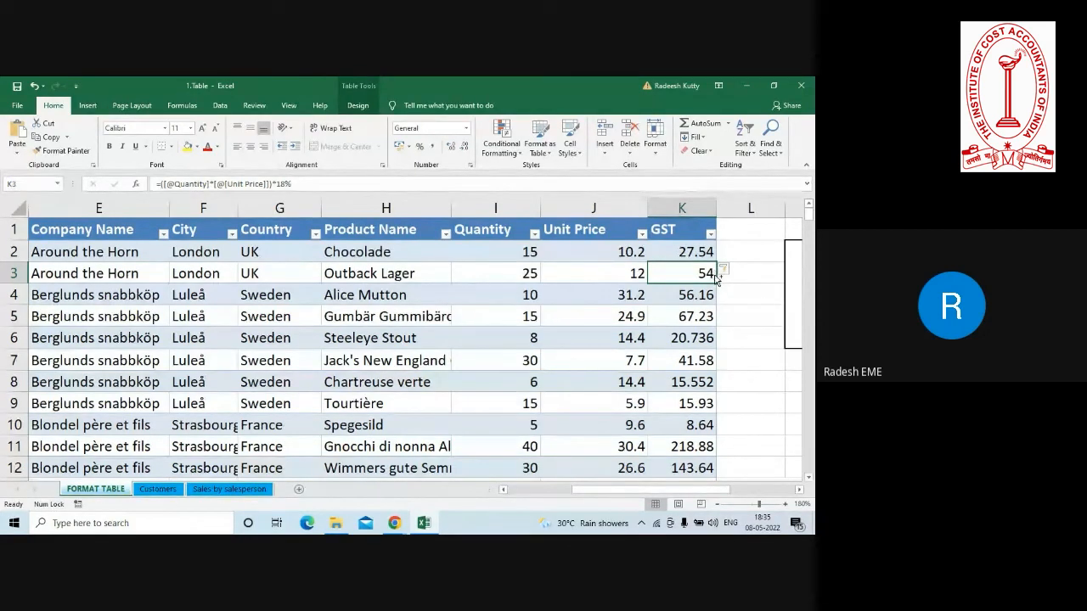
# Undo the GST formula and its automatic fill down column K.
pyautogui.hotkey('ctrl', 'z')
pyautogui.hotkey('ctrl', 'z')
pyautogui.keyDown('ctrl'); pyautogui.scroll(-1, 714, 275); pyautogui.keyUp('ctrl')
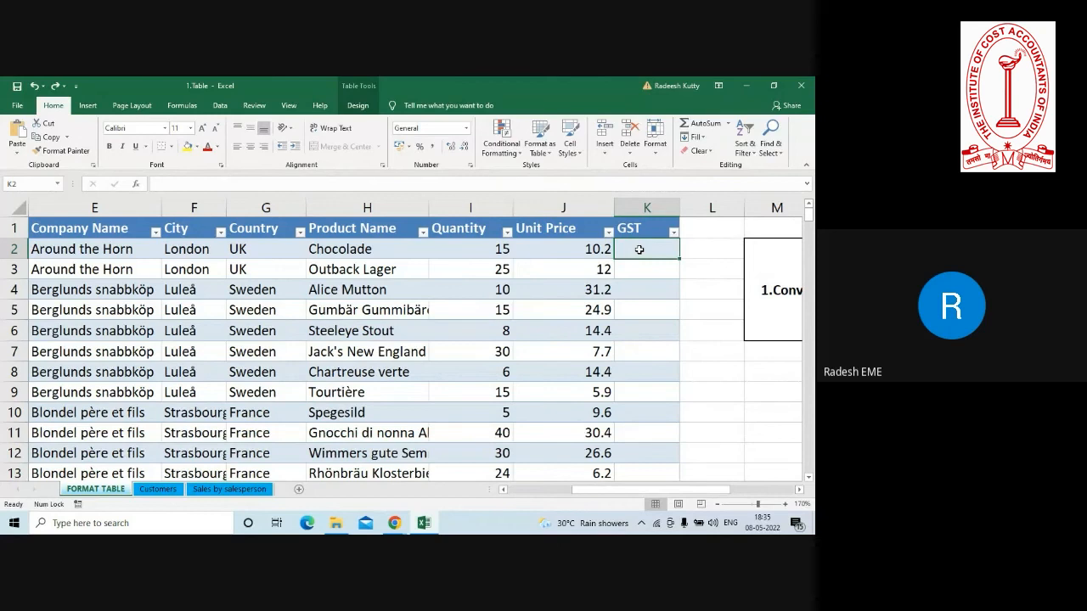
# Redo the undone GST formula so that column K is filled again.
pyautogui.click(650, 202)
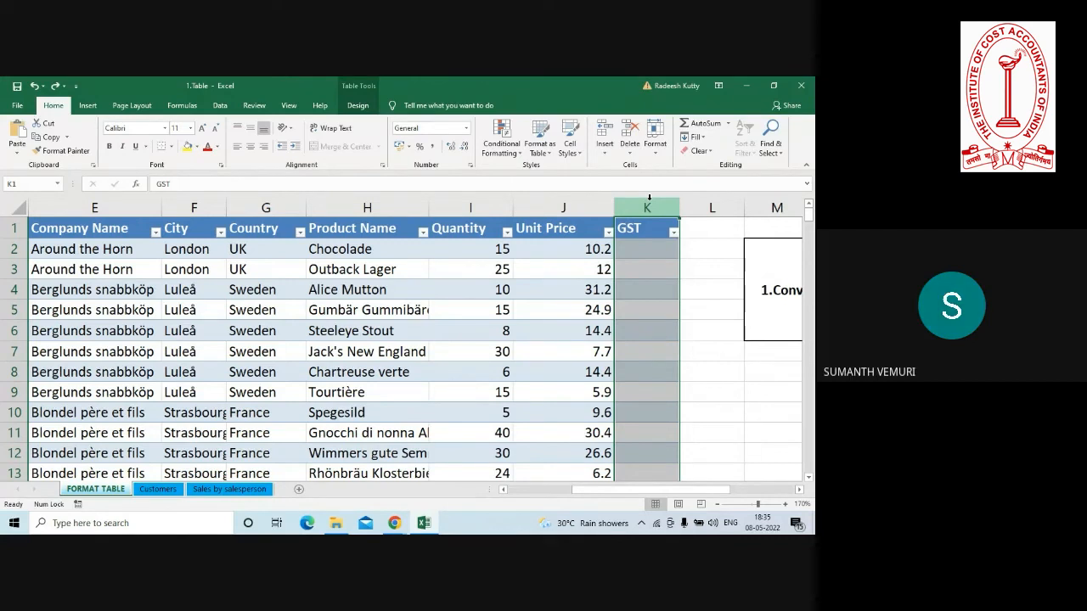
pyautogui.click(638, 252)
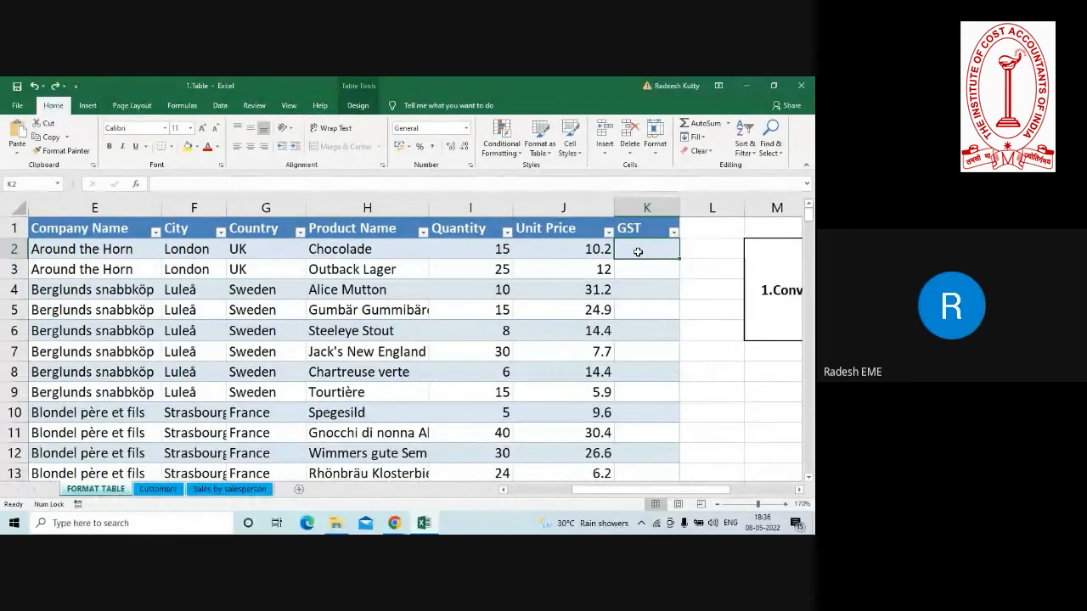
pyautogui.scroll(1, 637, 252)
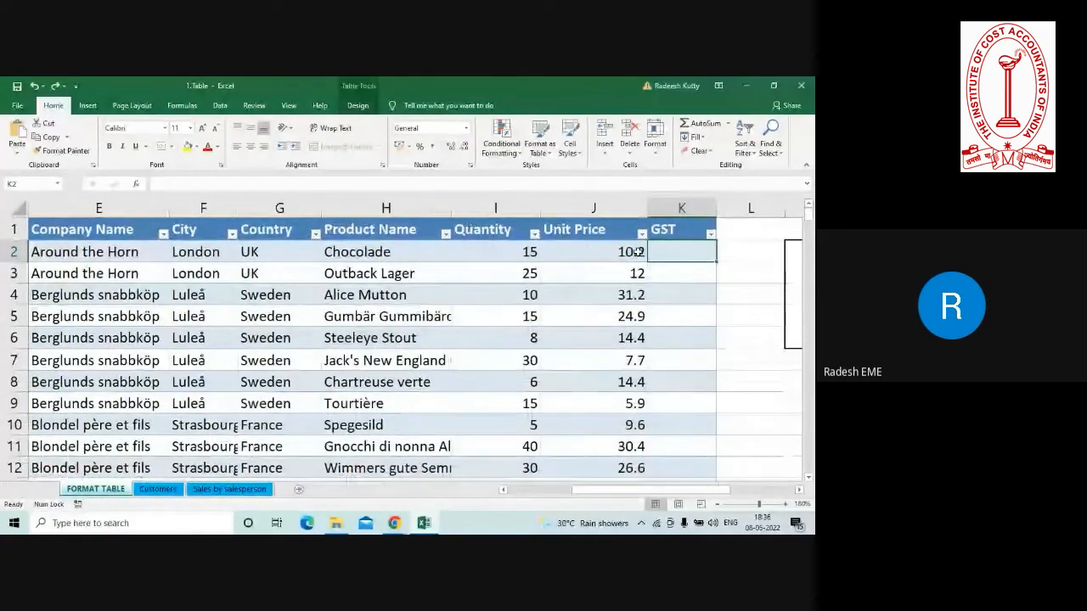
pyautogui.hotkey('ctrl', 'y')
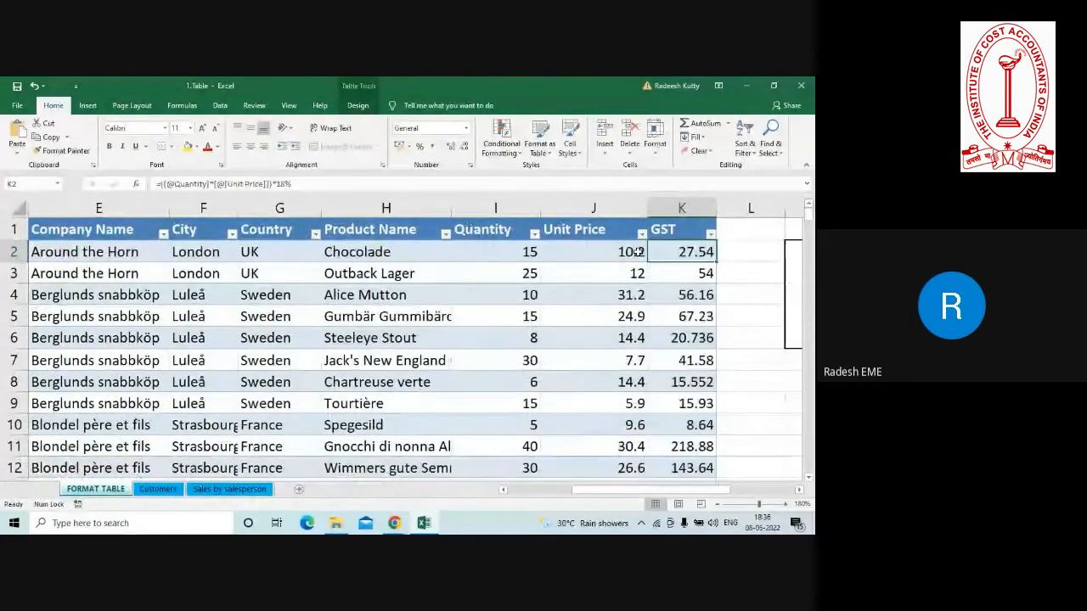
# Change the rate in K8's GST formula to 5% and check the formulas in K2, K3 and K4.
pyautogui.click(681, 387)
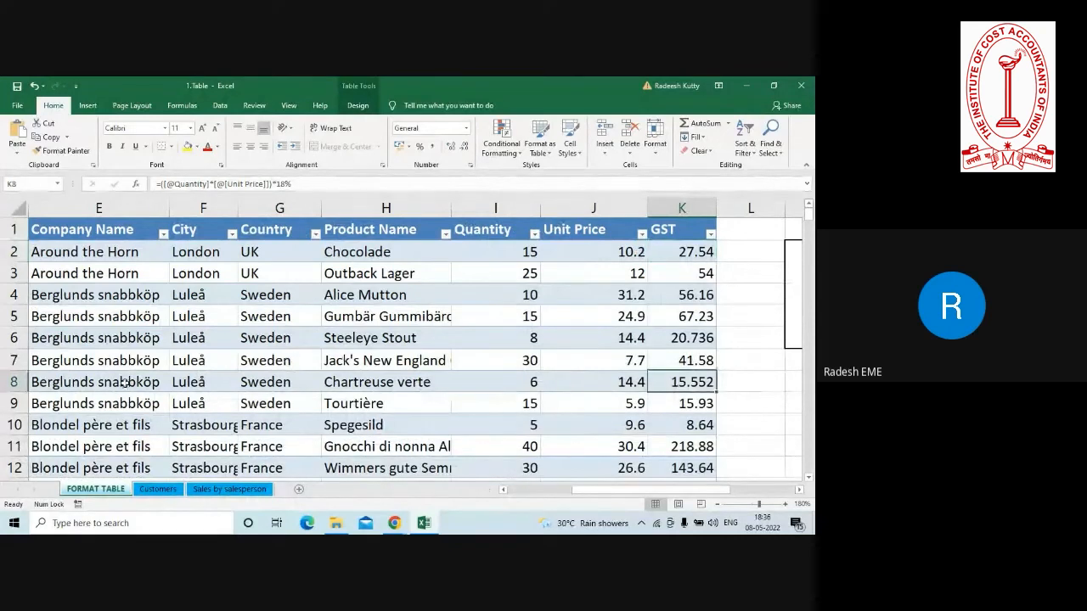
pyautogui.click(8, 382)
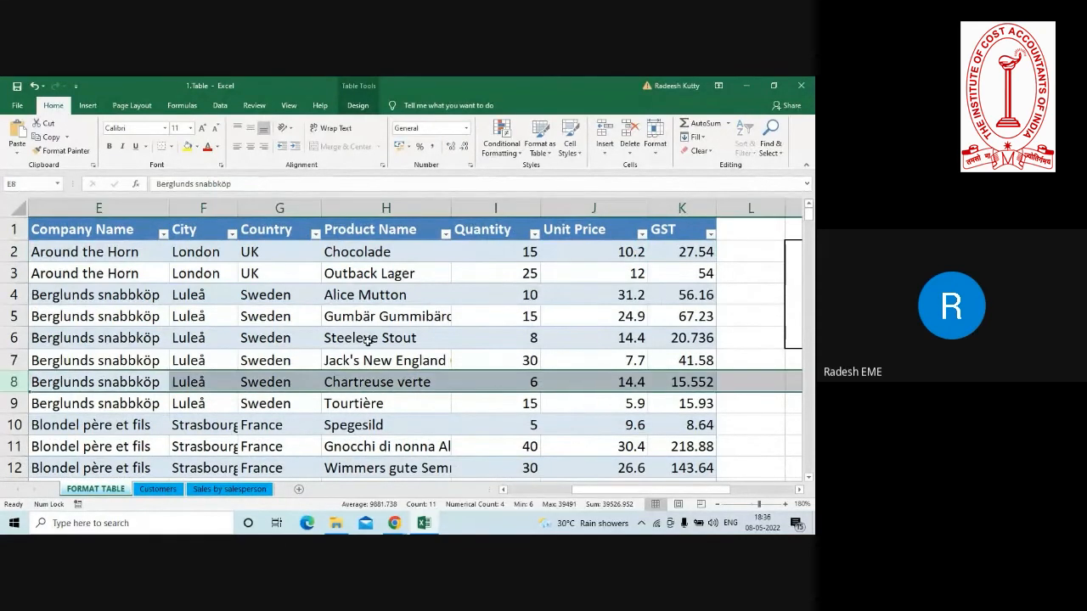
pyautogui.click(688, 382)
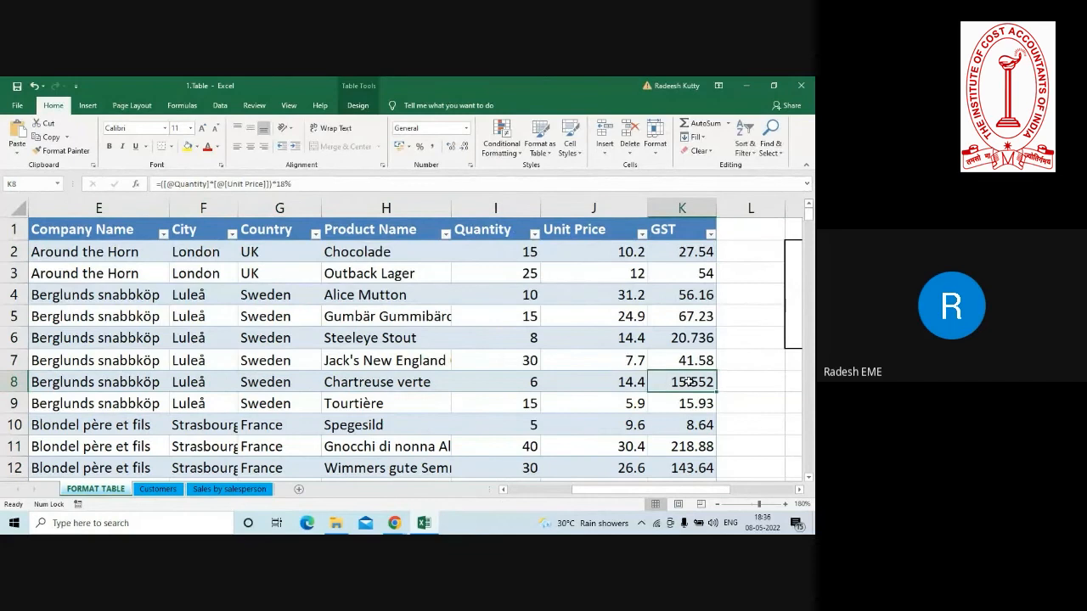
pyautogui.click(287, 182)
pyautogui.press('BackSpace')
pyautogui.press('BackSpace')
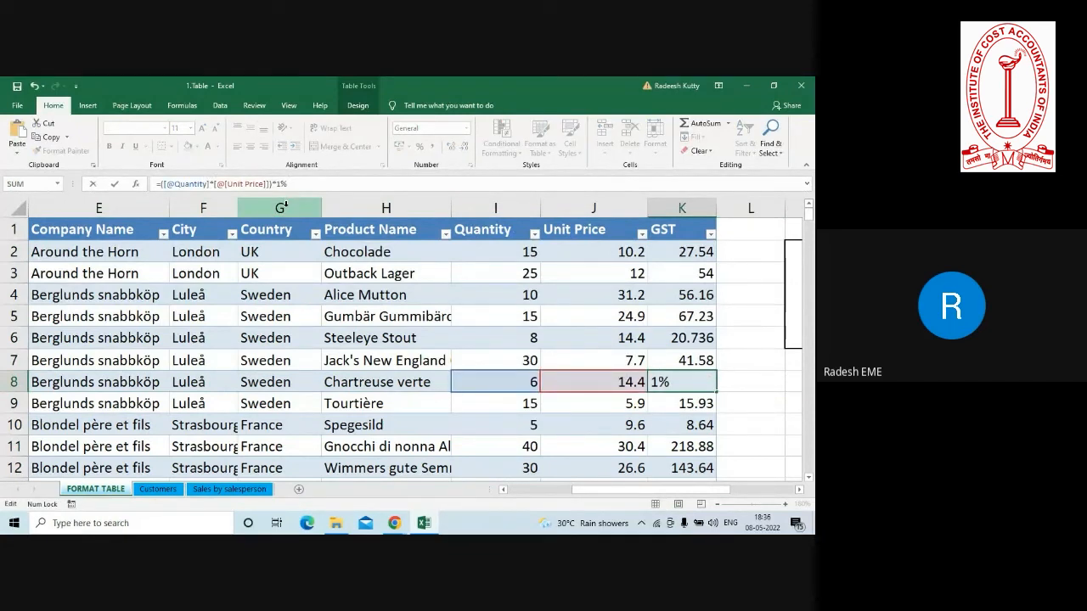
pyautogui.write('5')
pyautogui.press('Return')
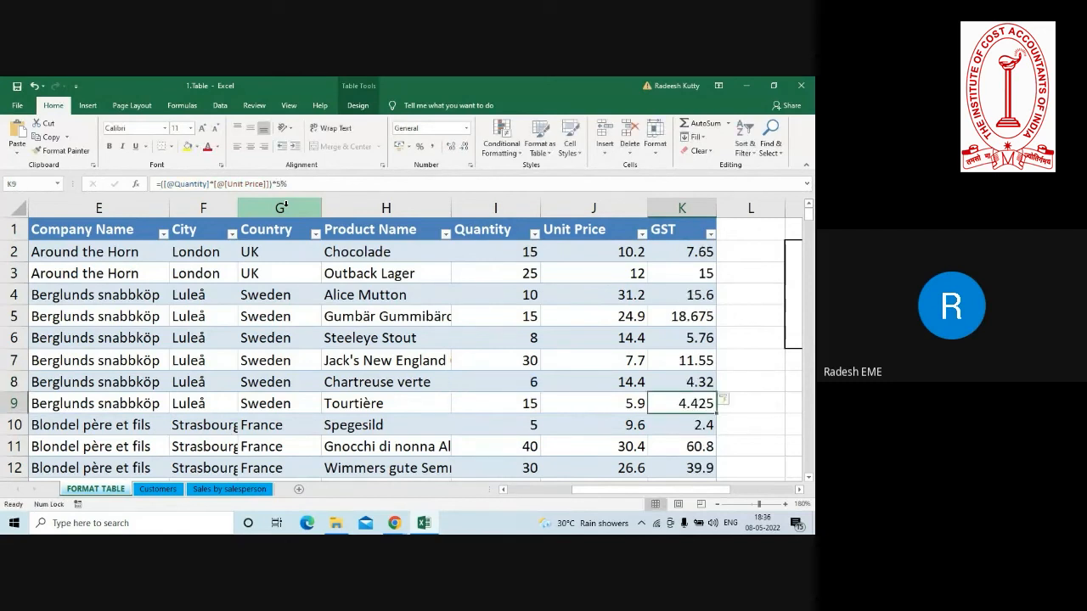
pyautogui.click(703, 248)
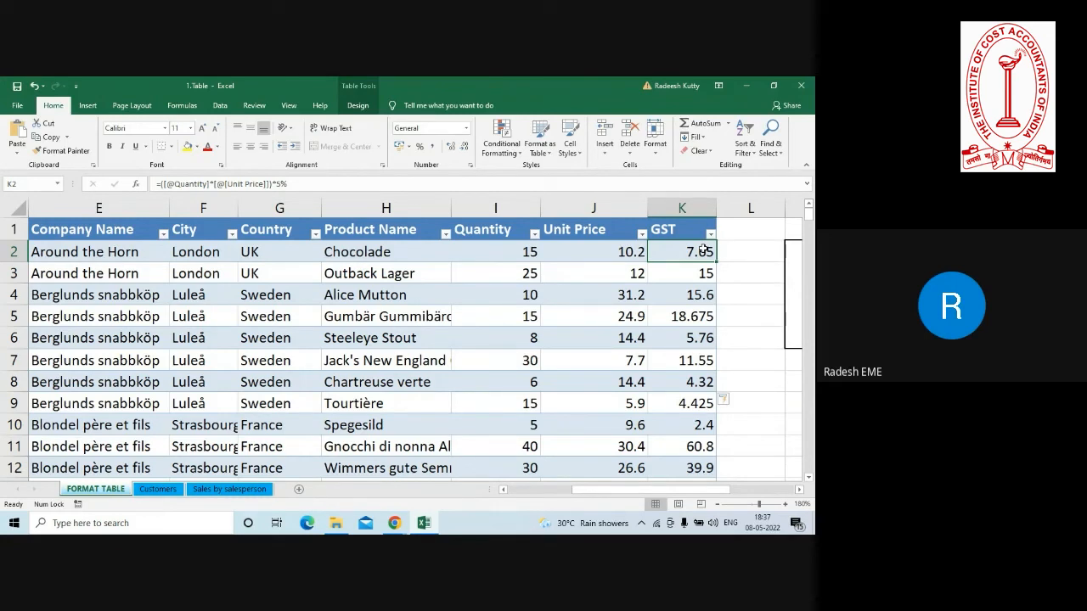
pyautogui.click(681, 286)
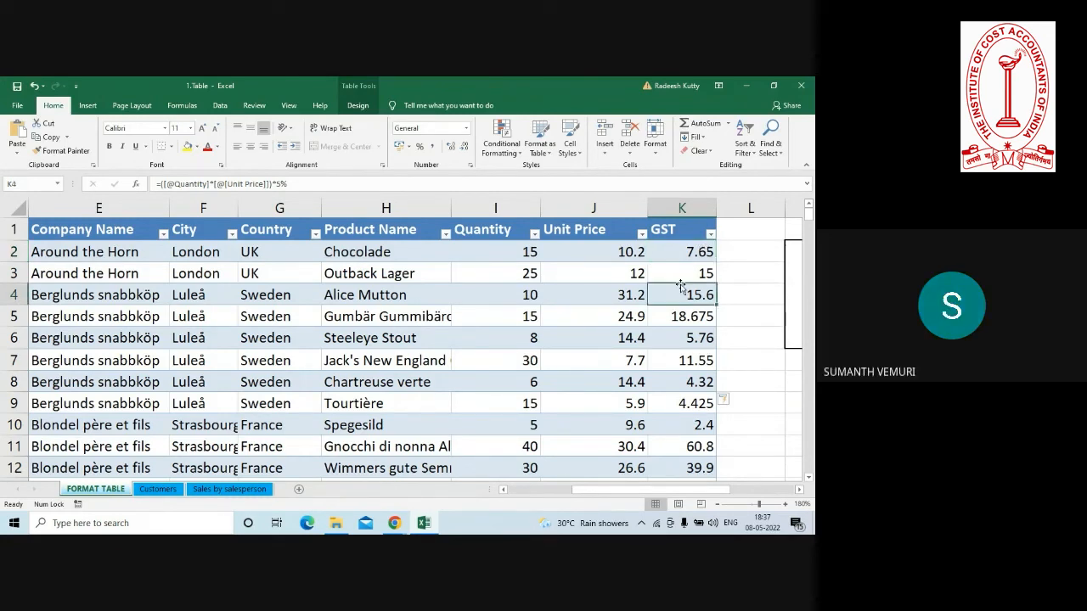
pyautogui.click(684, 267)
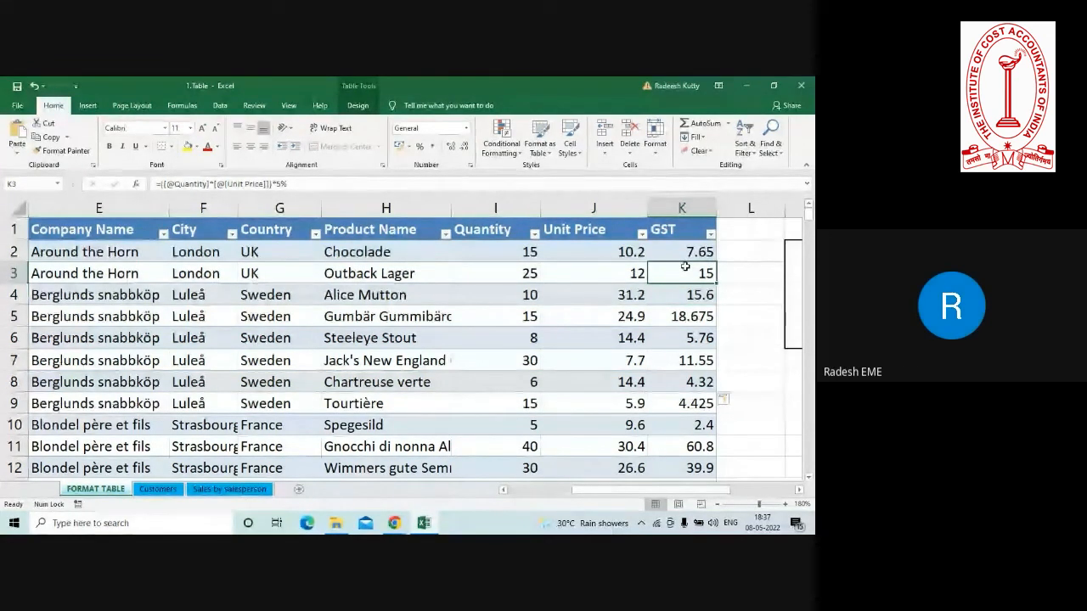
pyautogui.click(679, 253)
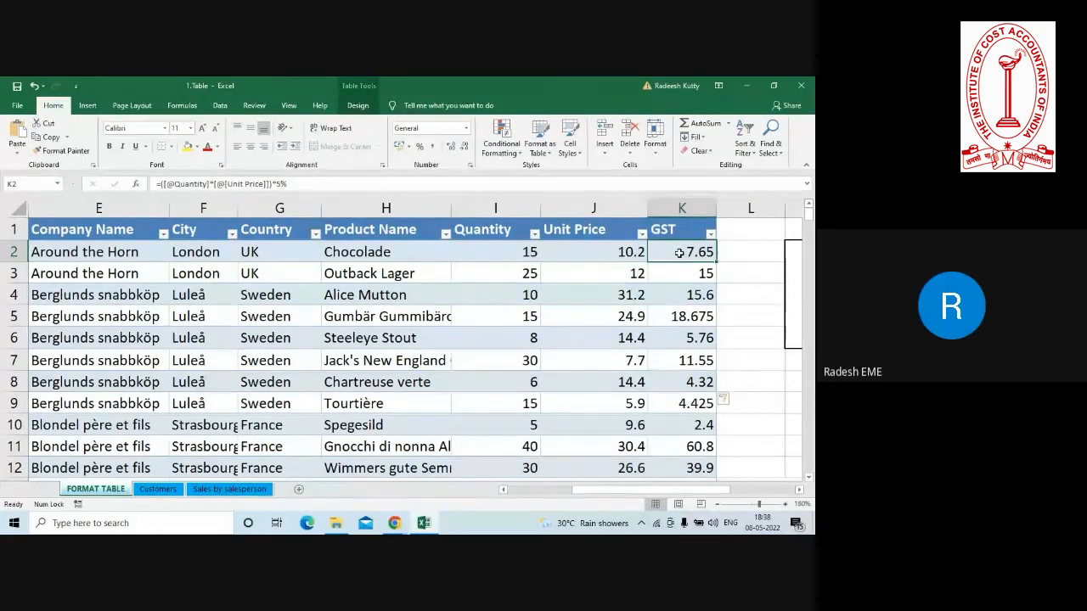
# Add a table column next to GST by entering the header 18% in L1.
pyautogui.click(740, 232)
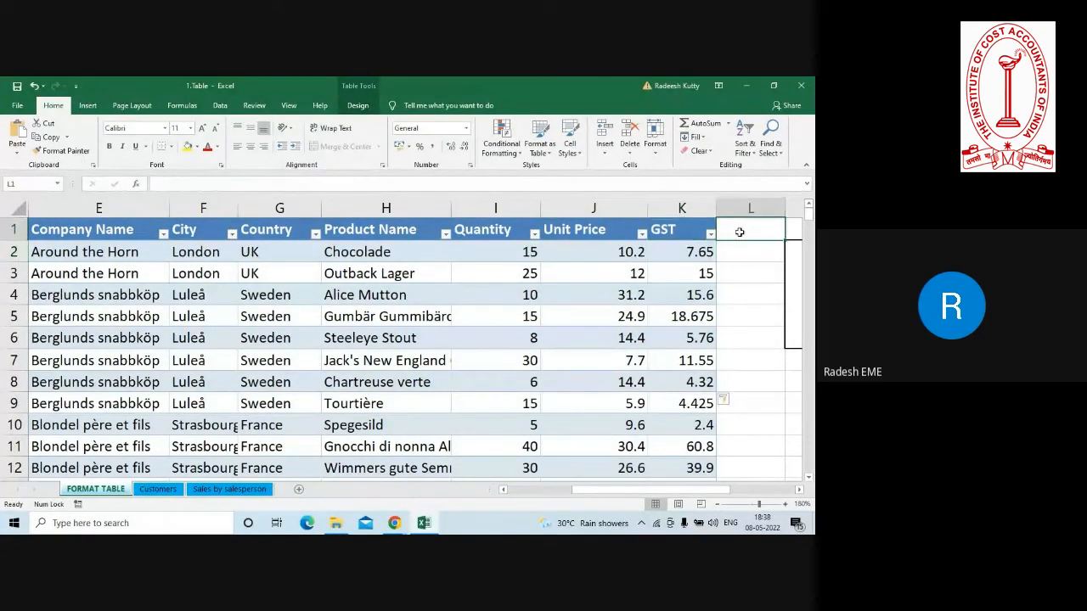
pyautogui.click(791, 231)
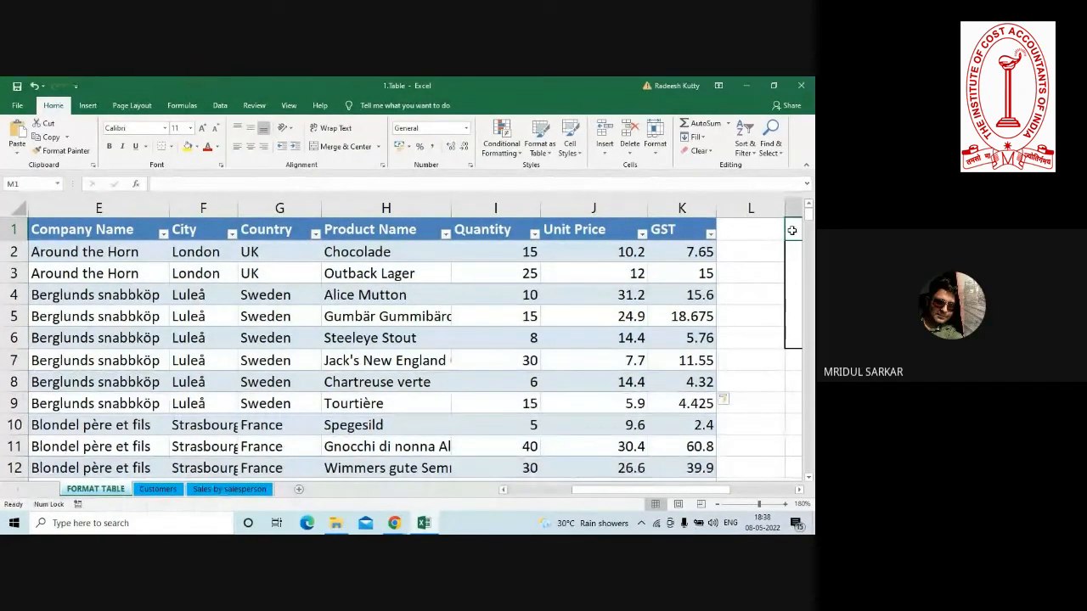
pyautogui.click(730, 251)
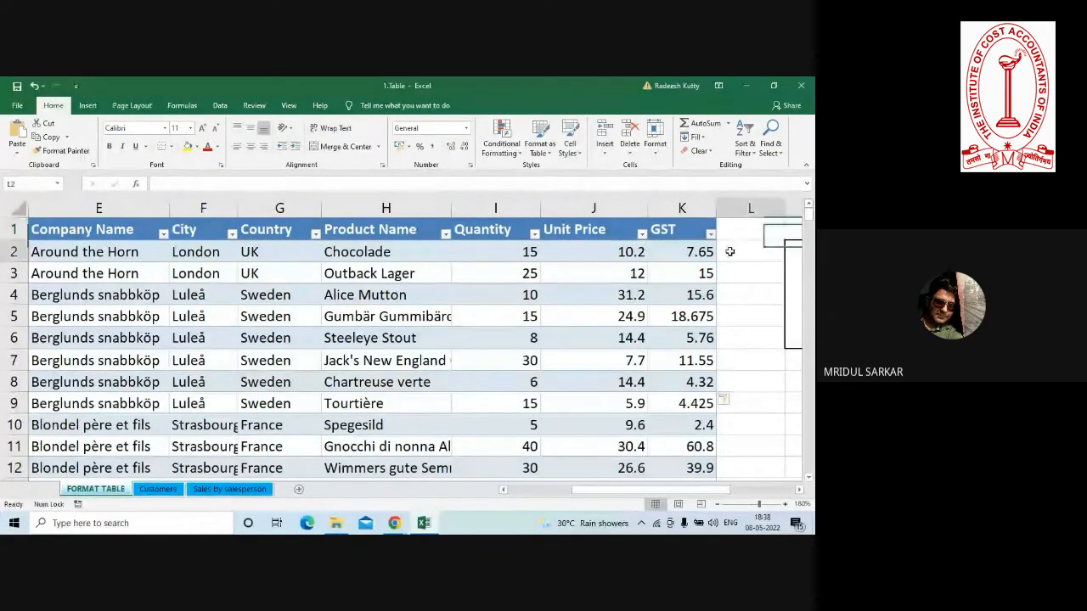
pyautogui.click(730, 229)
pyautogui.write('1%')
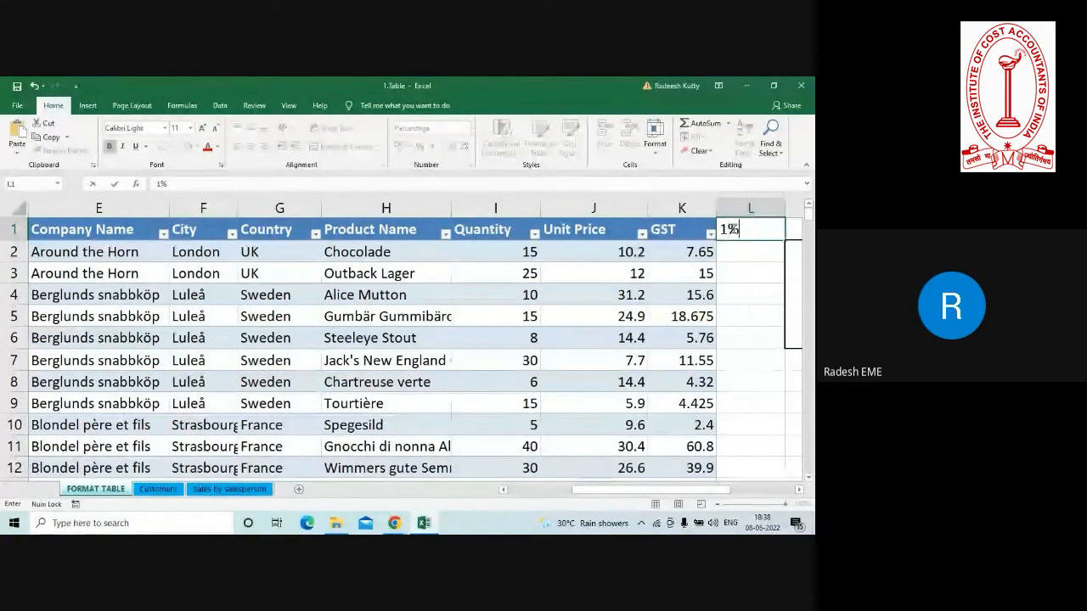
pyautogui.press('BackSpace')
pyautogui.press('BackSpace')
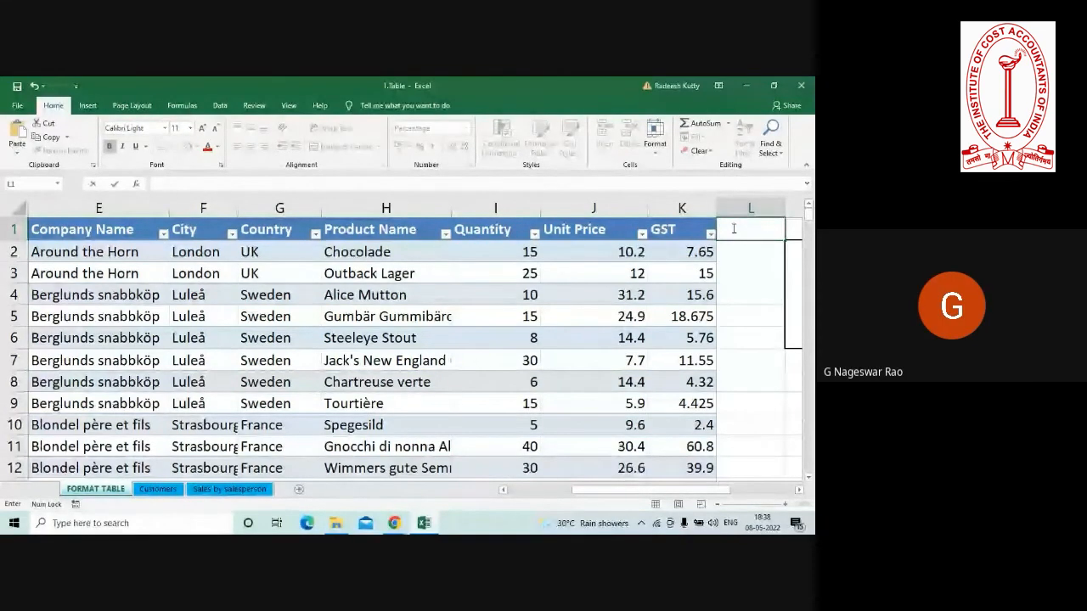
pyautogui.write('18%')
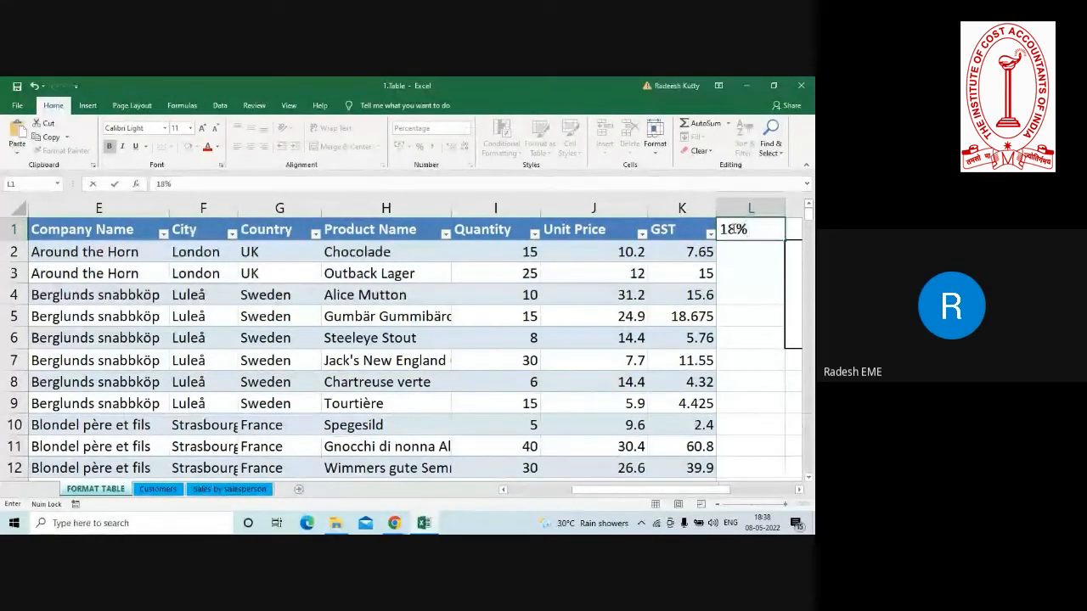
pyautogui.press('Tab')
# Insert two blank sheet columns at M, between the table and the instruction box.
pyautogui.click(677, 208)
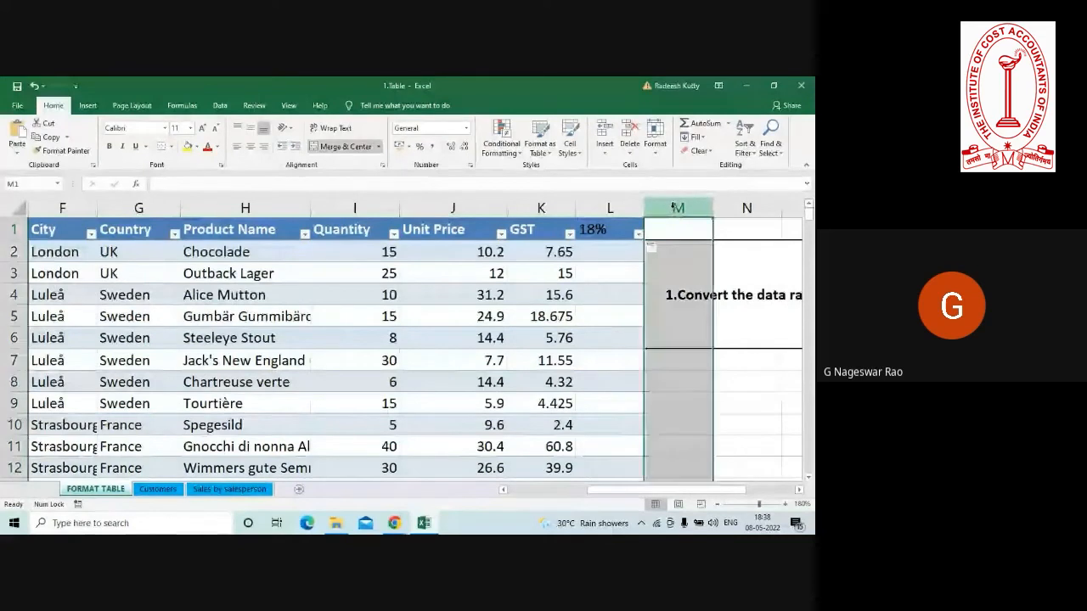
pyautogui.rightClick(676, 207)
pyautogui.click(693, 292)
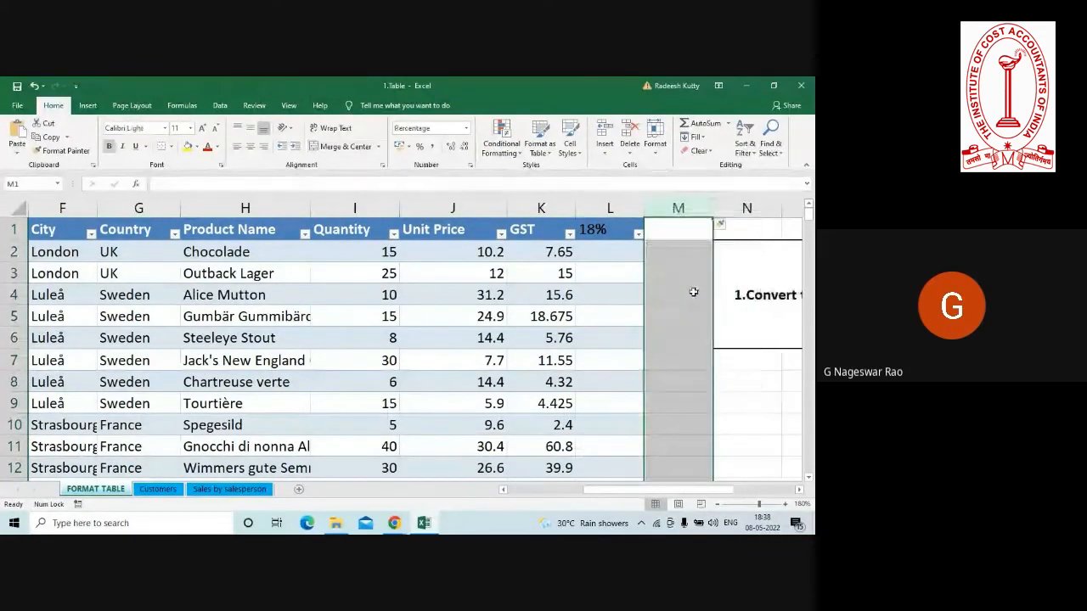
pyautogui.rightClick(677, 207)
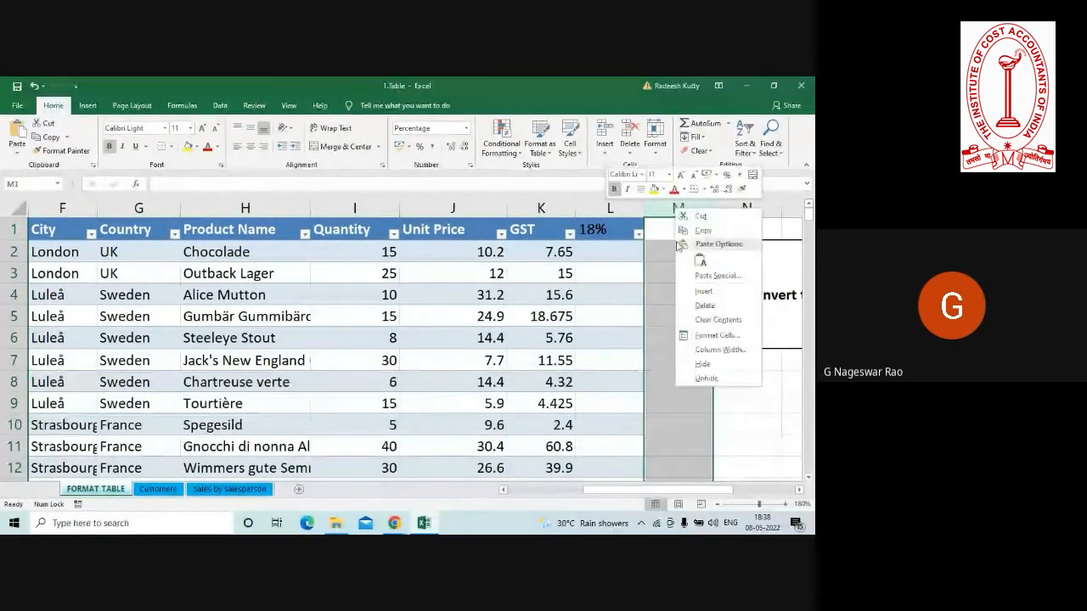
pyautogui.click(701, 292)
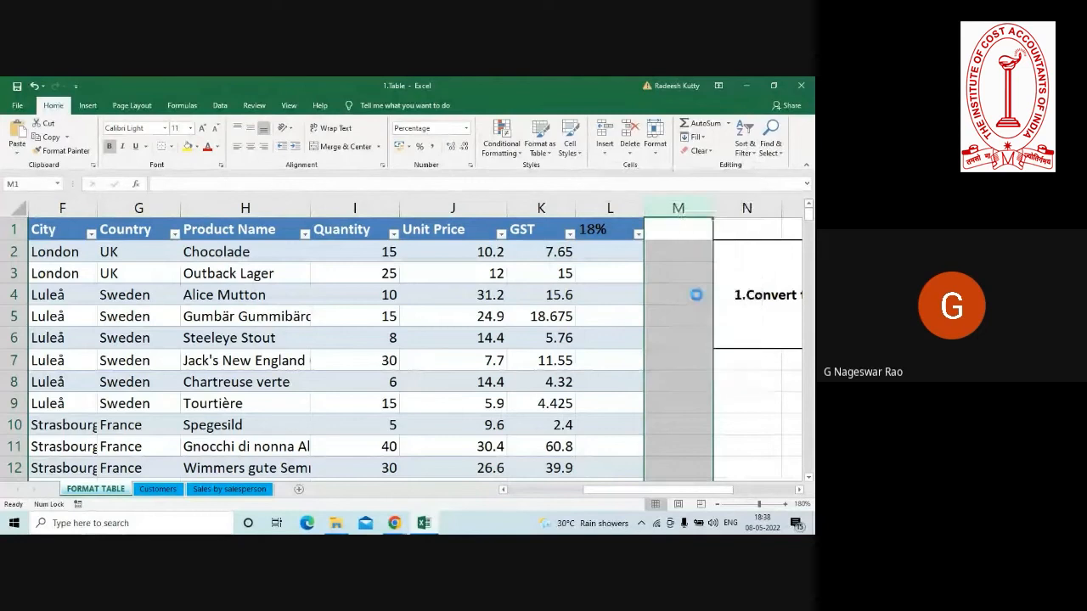
# Extend the table with another column by entering the header 28% in M1.
pyautogui.click(668, 231)
pyautogui.write('28')
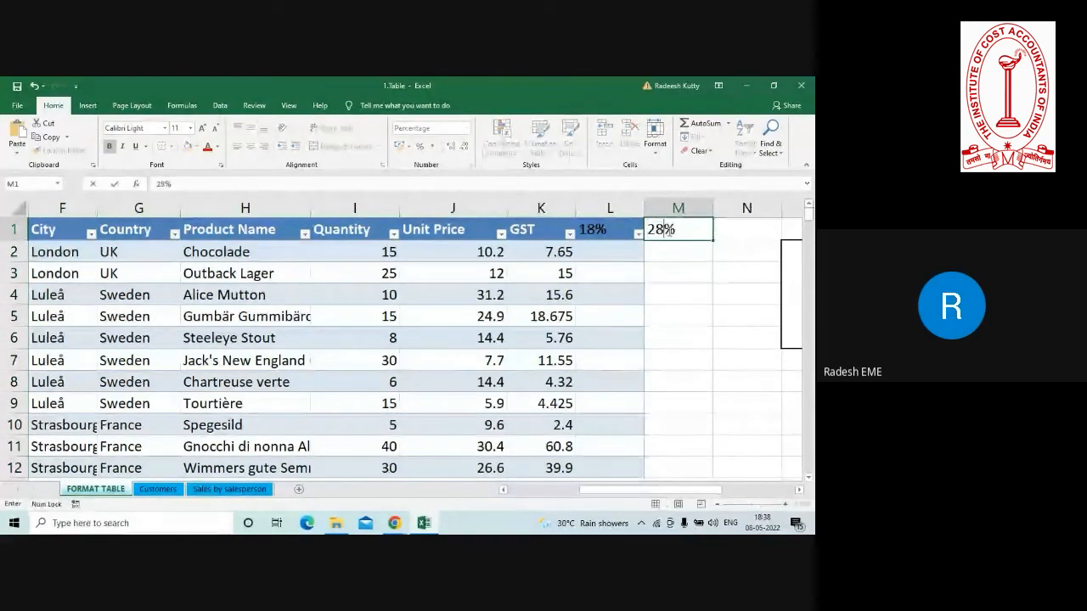
pyautogui.press('Return')
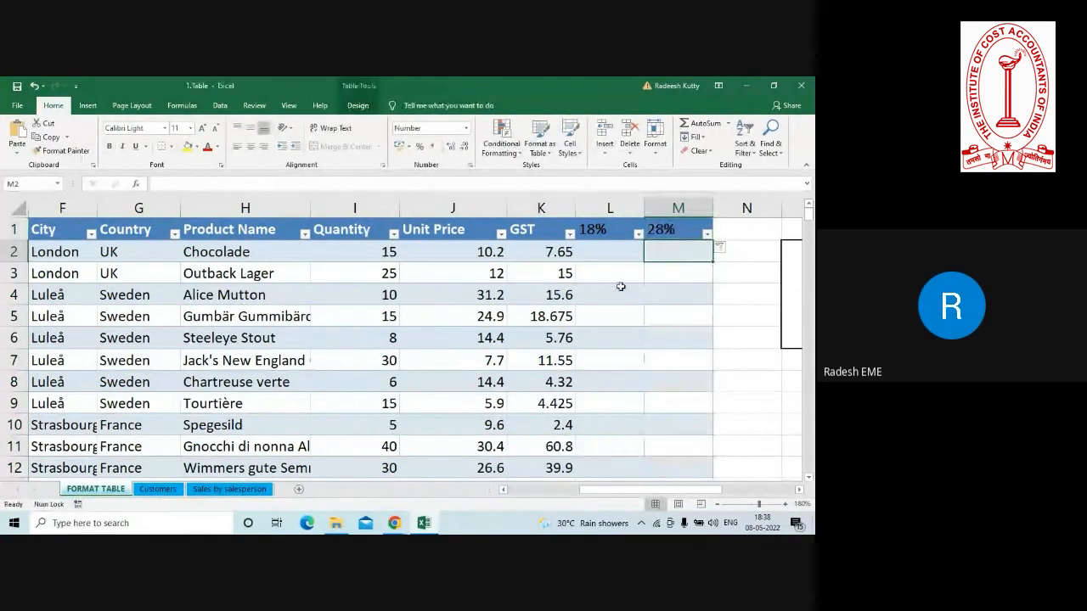
pyautogui.click(608, 247)
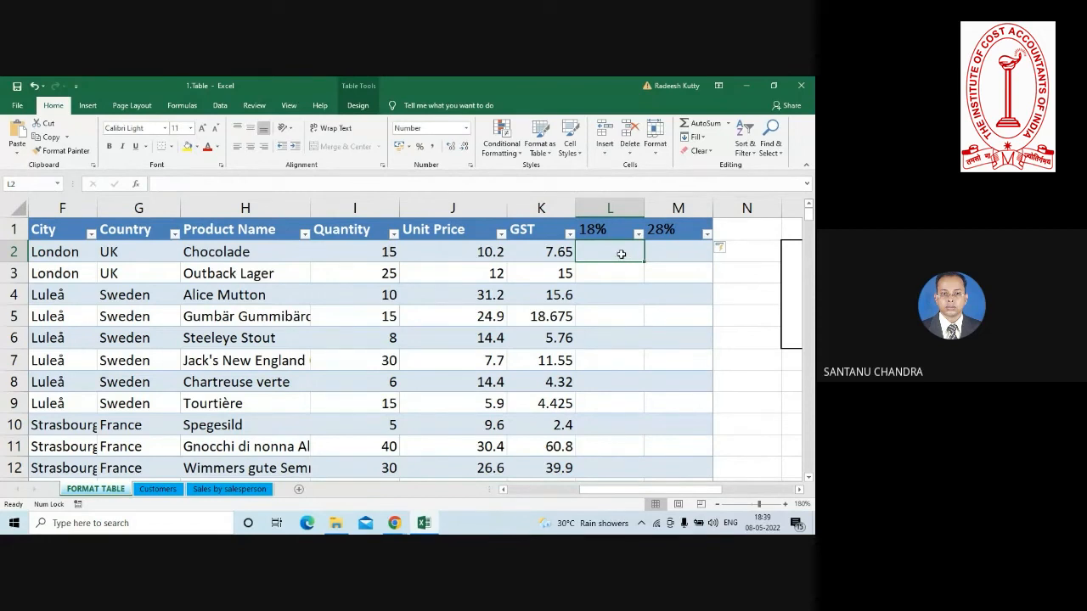
pyautogui.click(590, 232)
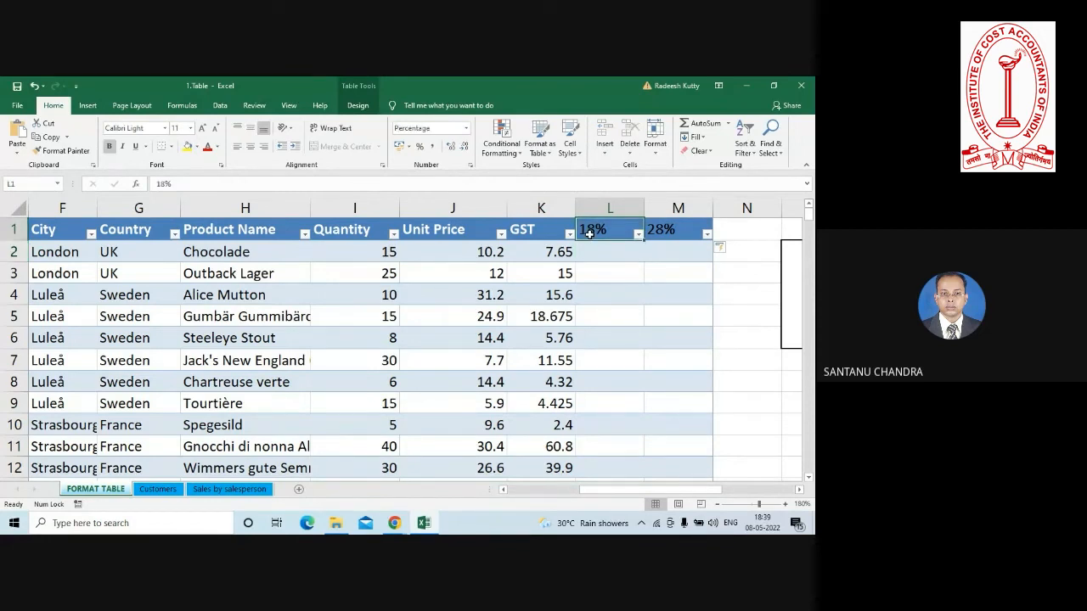
pyautogui.click(602, 253)
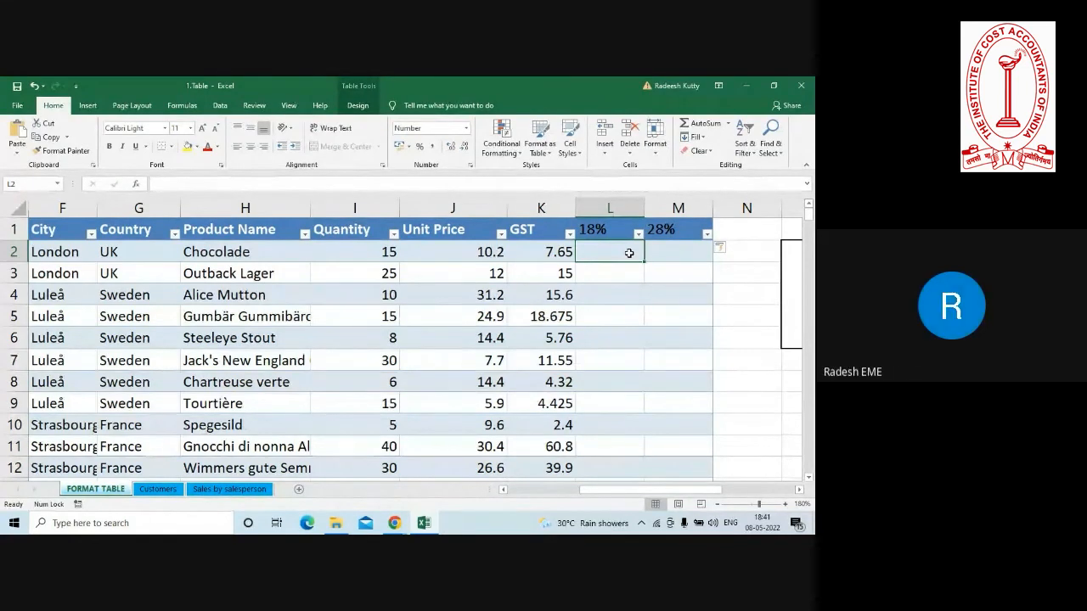
pyautogui.click(244, 323)
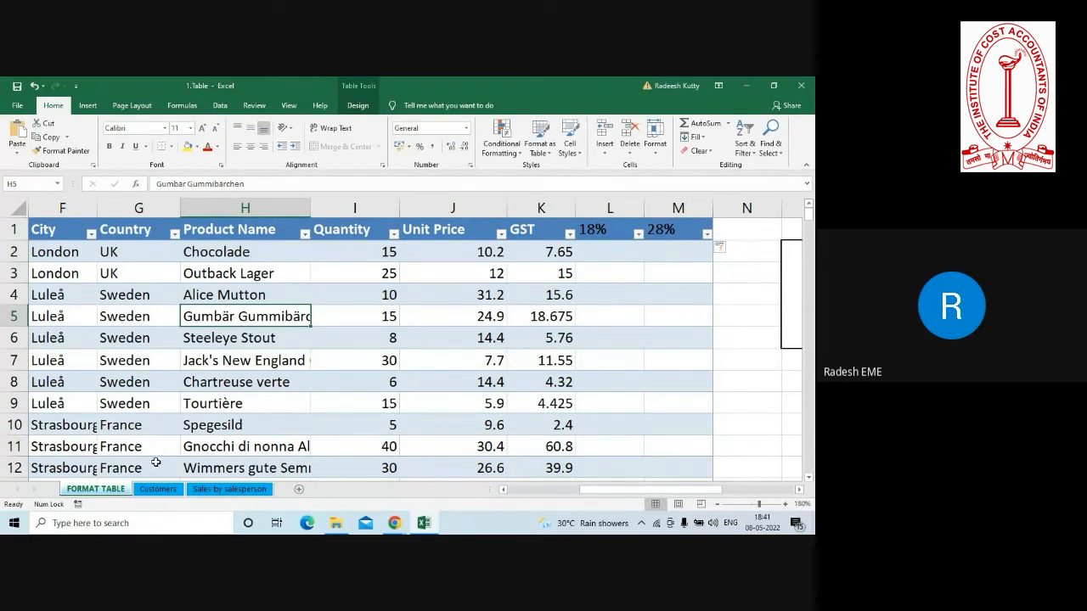
# Open the Customers worksheet and read the full row-shading task in row 1.
pyautogui.click(157, 490)
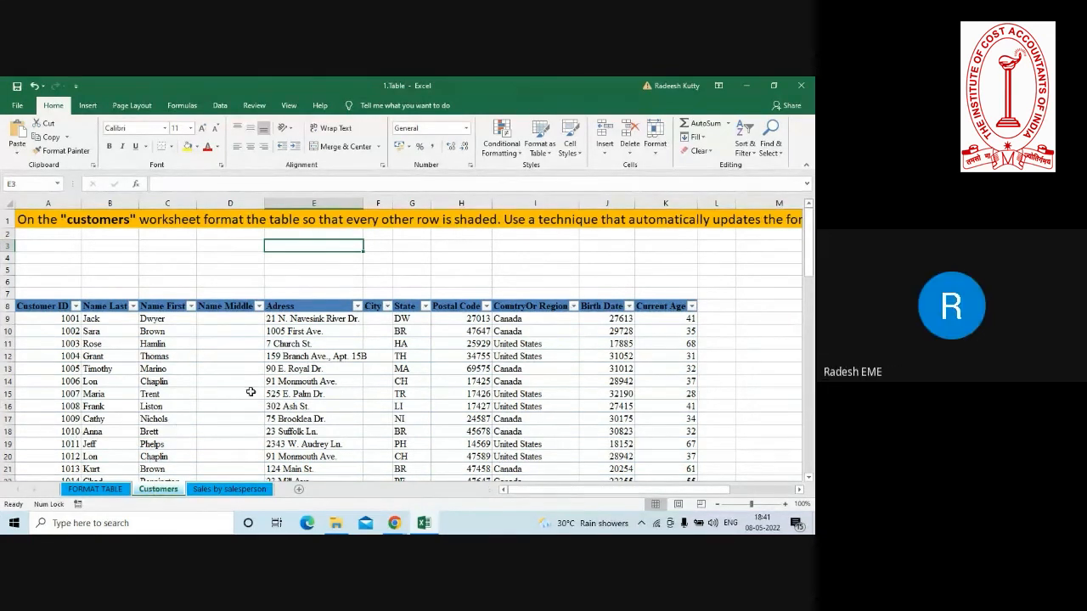
pyautogui.click(280, 394)
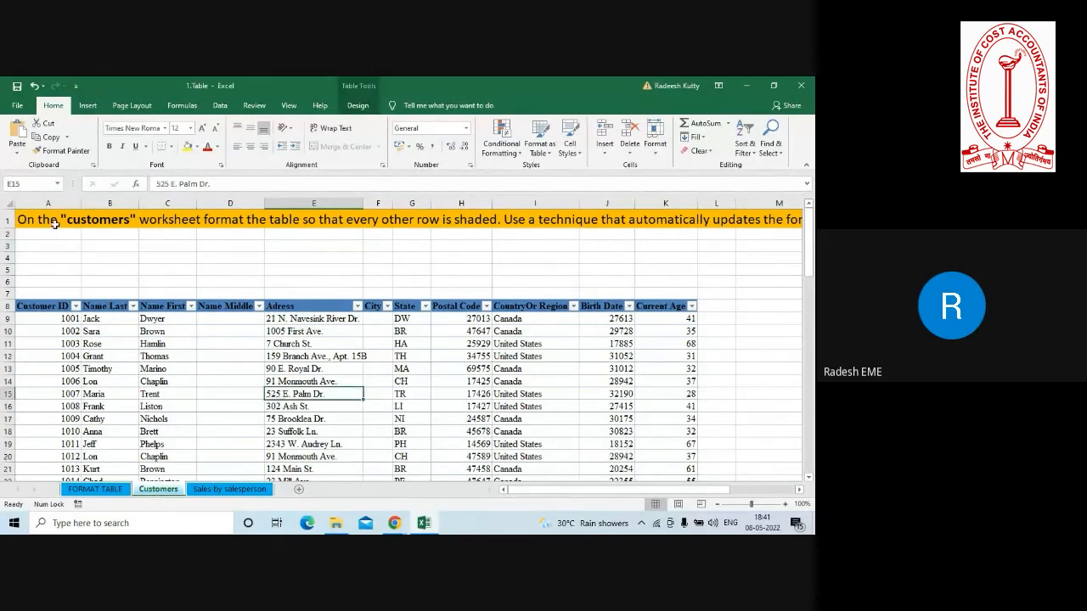
pyautogui.click(108, 492)
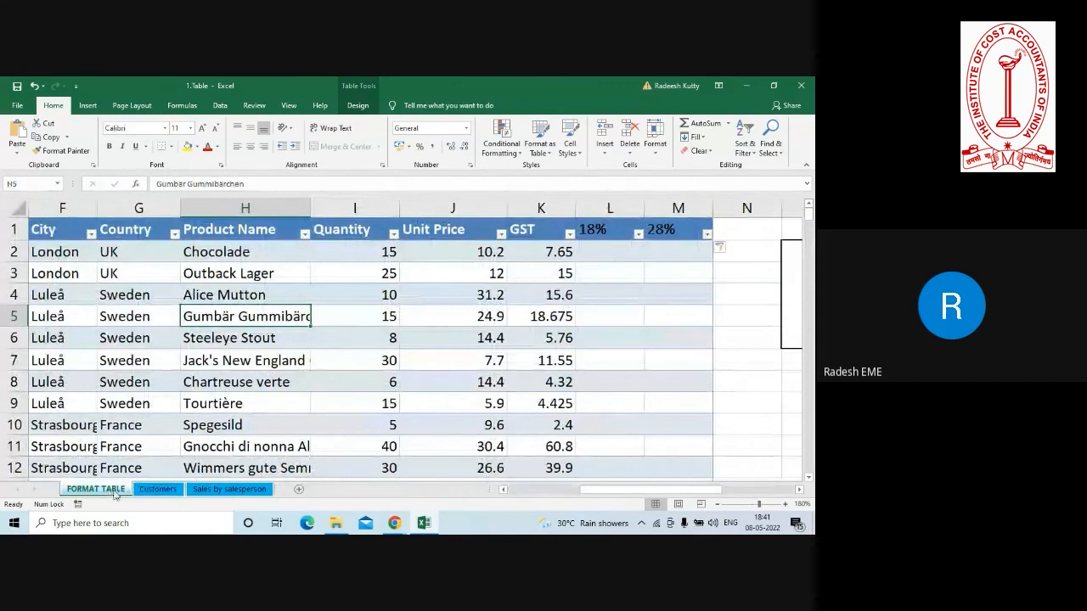
pyautogui.click(157, 490)
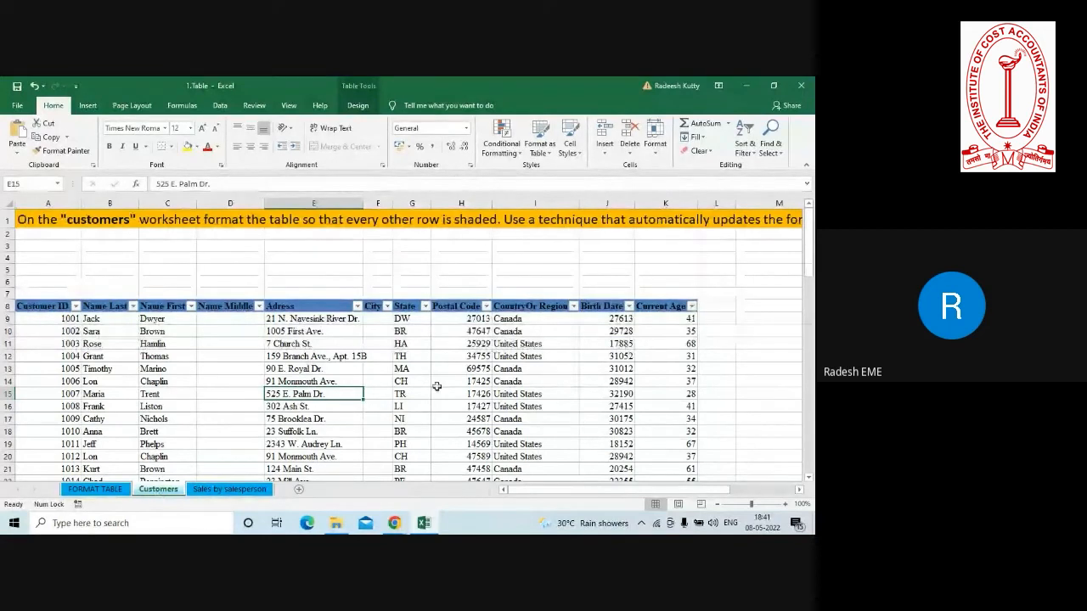
pyautogui.click(718, 504)
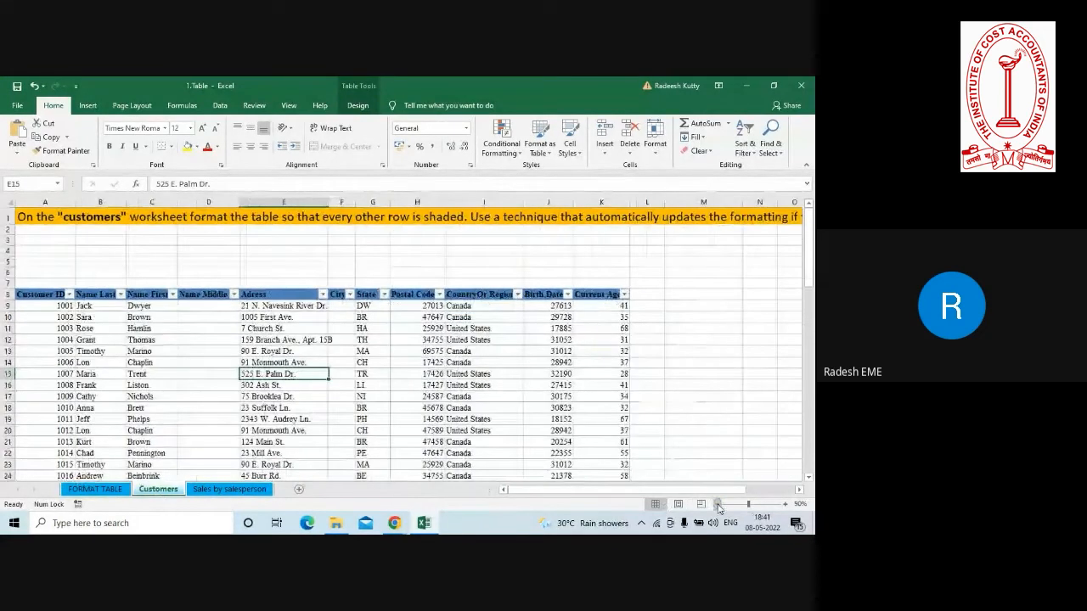
pyautogui.click(717, 505)
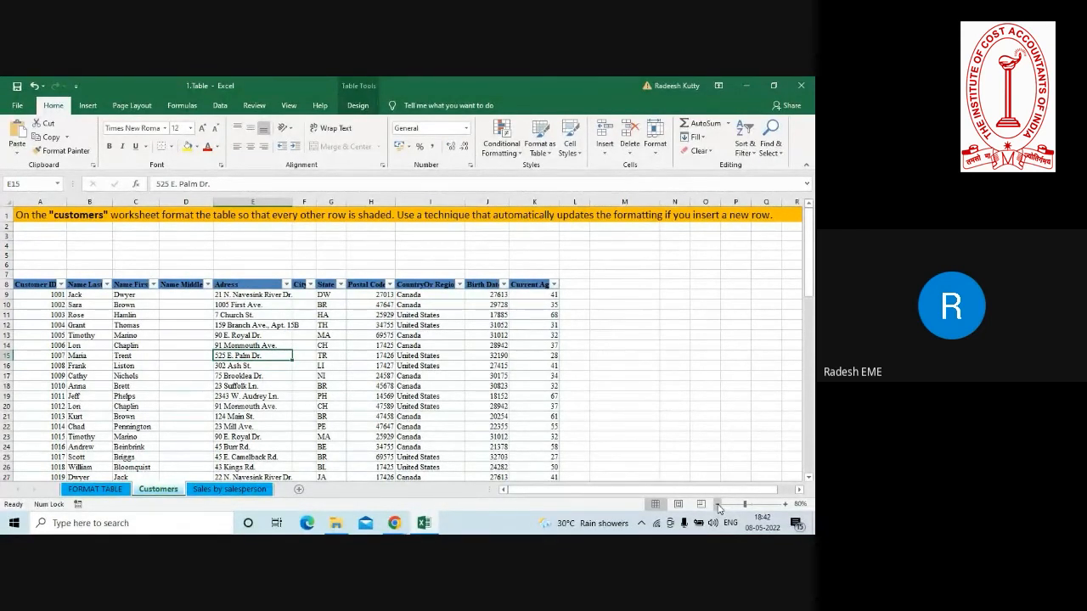
# Turn on banded rows for the customer table so that every other row is shaded.
pyautogui.click(786, 504)
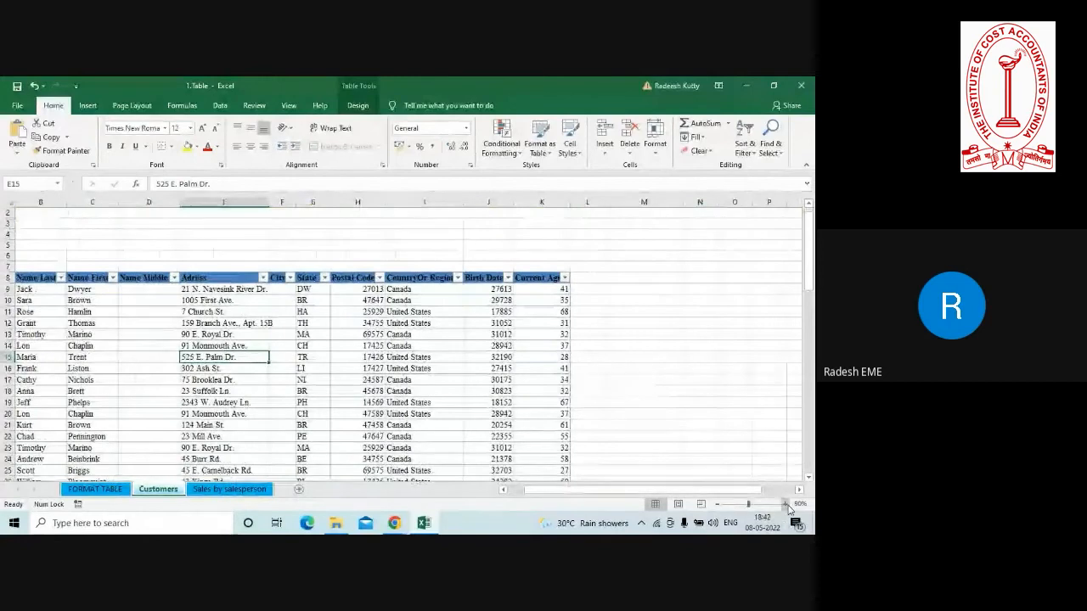
pyautogui.press('Home')
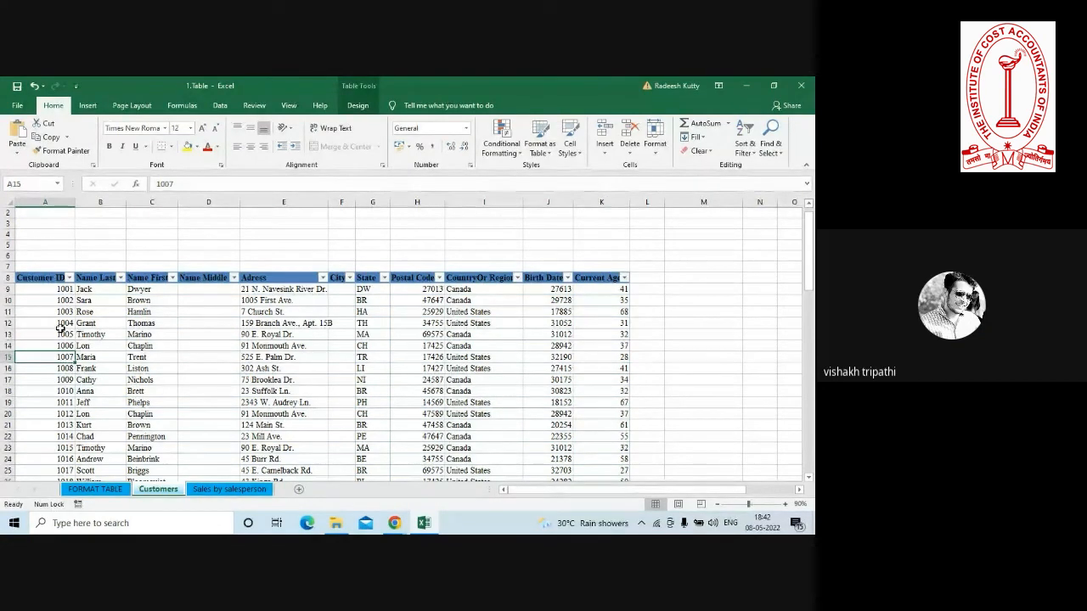
pyautogui.click(219, 357)
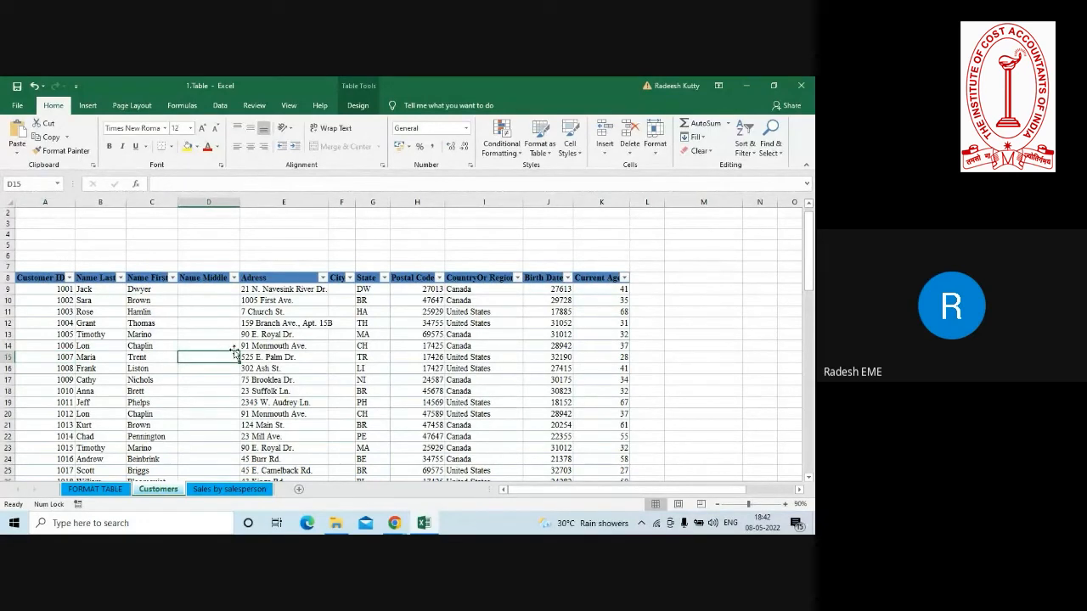
pyautogui.click(296, 358)
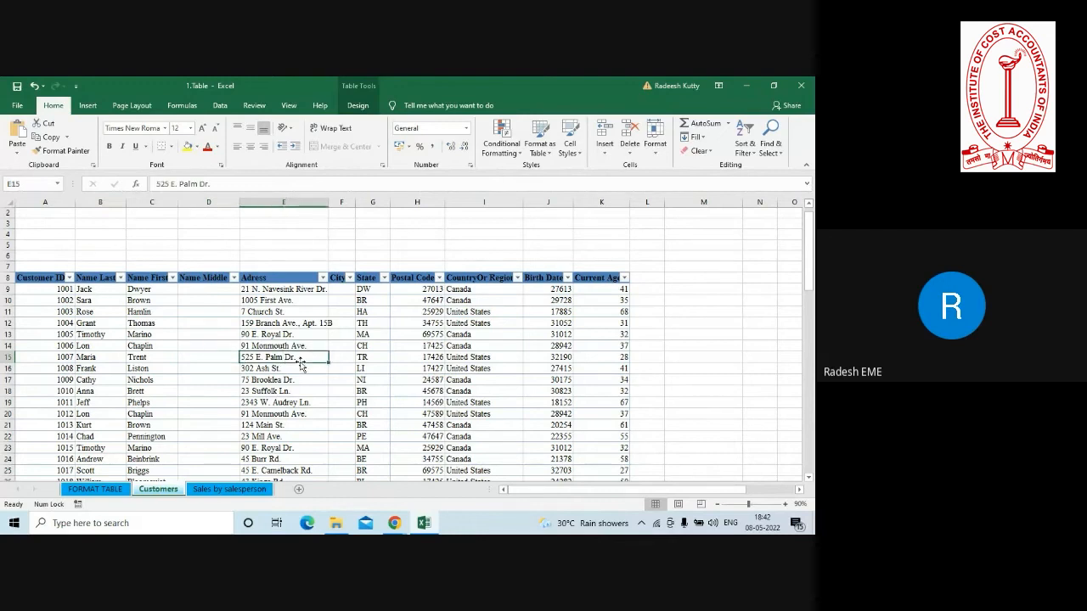
pyautogui.click(357, 105)
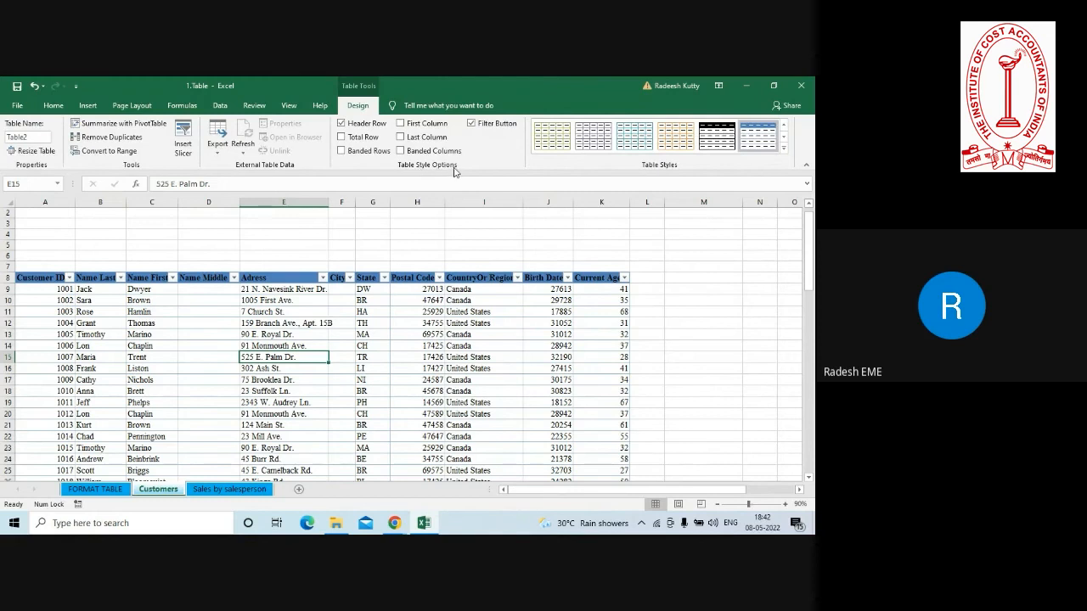
pyautogui.click(341, 151)
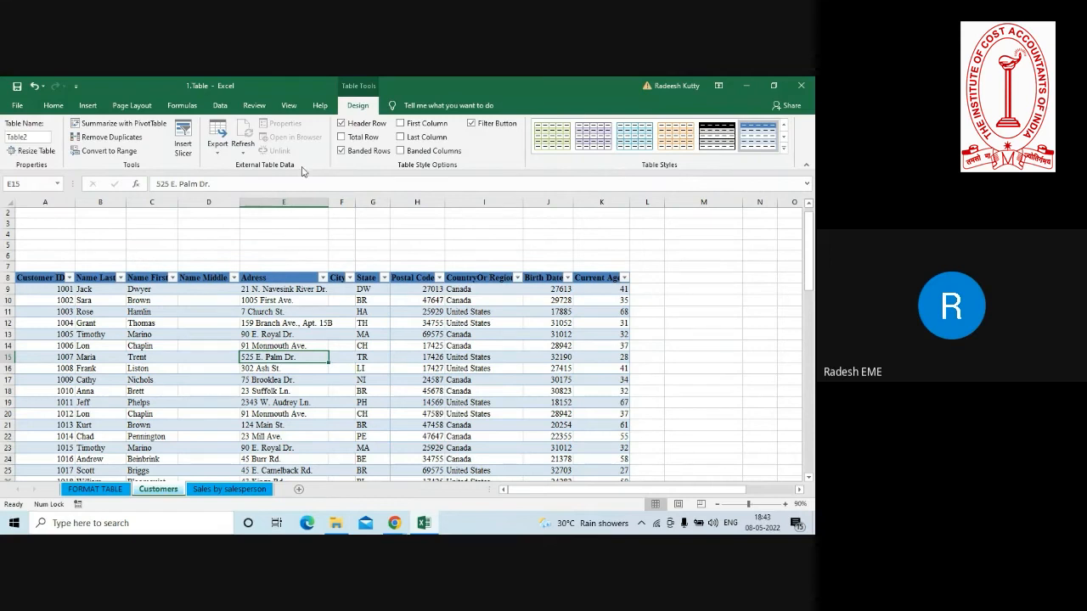
# Try banded columns in place of banded rows on the customer table, and switch back to banded rows.
pyautogui.click(342, 153)
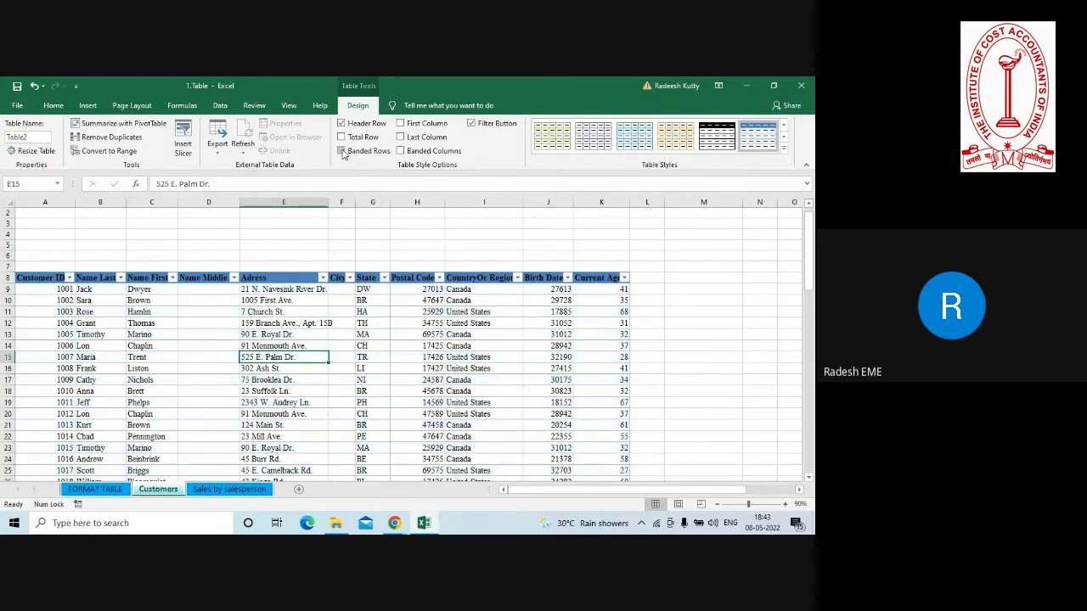
pyautogui.click(402, 152)
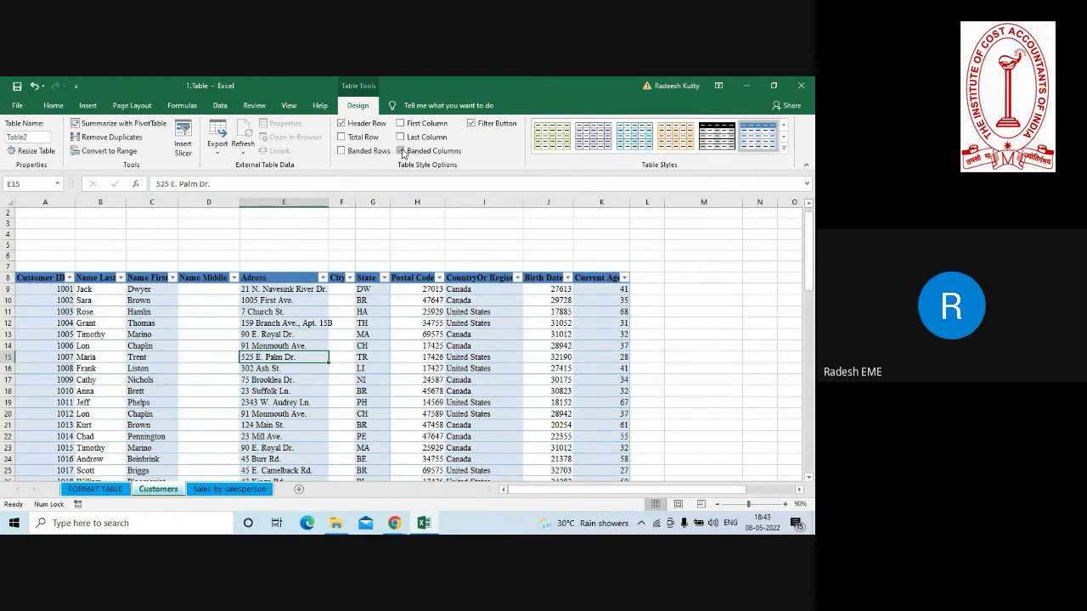
pyautogui.click(342, 152)
pyautogui.click(402, 152)
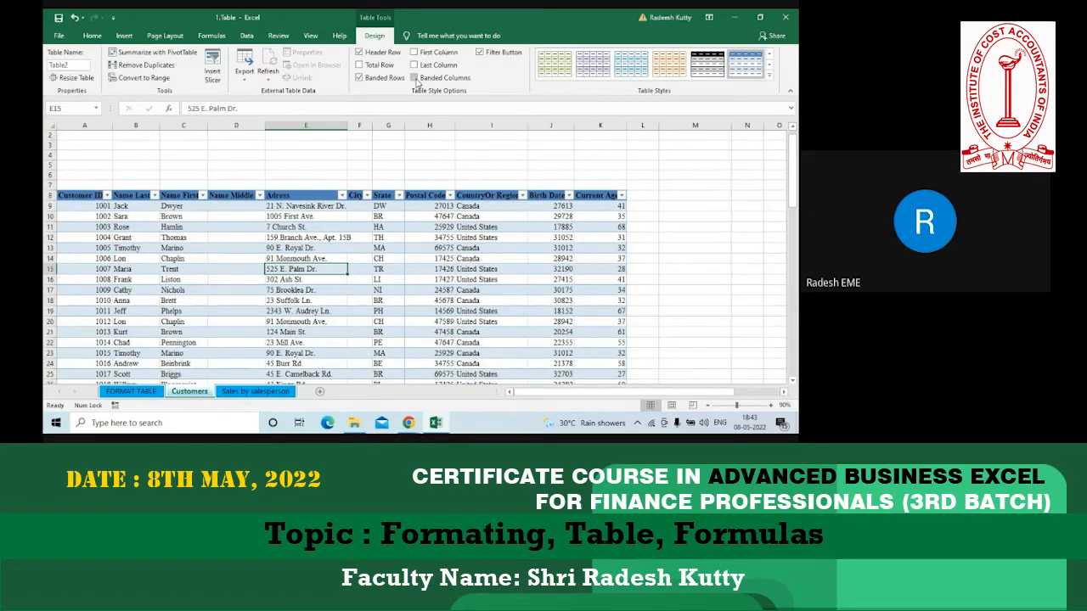
pyautogui.press('Left')
pyautogui.press('Left')
pyautogui.press('Left')
pyautogui.press('Left')
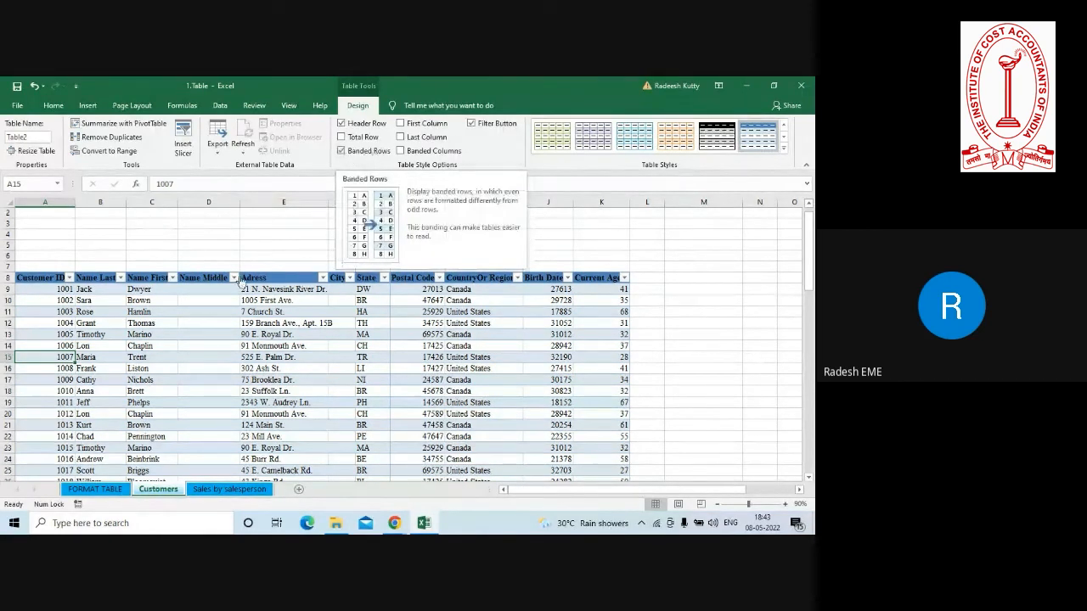
pyautogui.click(241, 345)
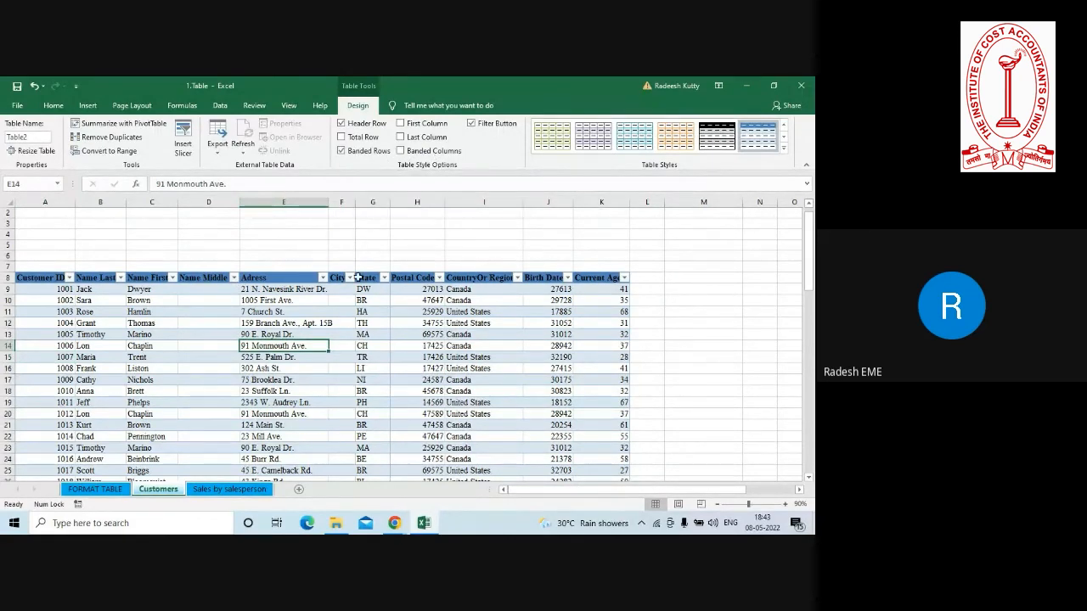
pyautogui.click(369, 336)
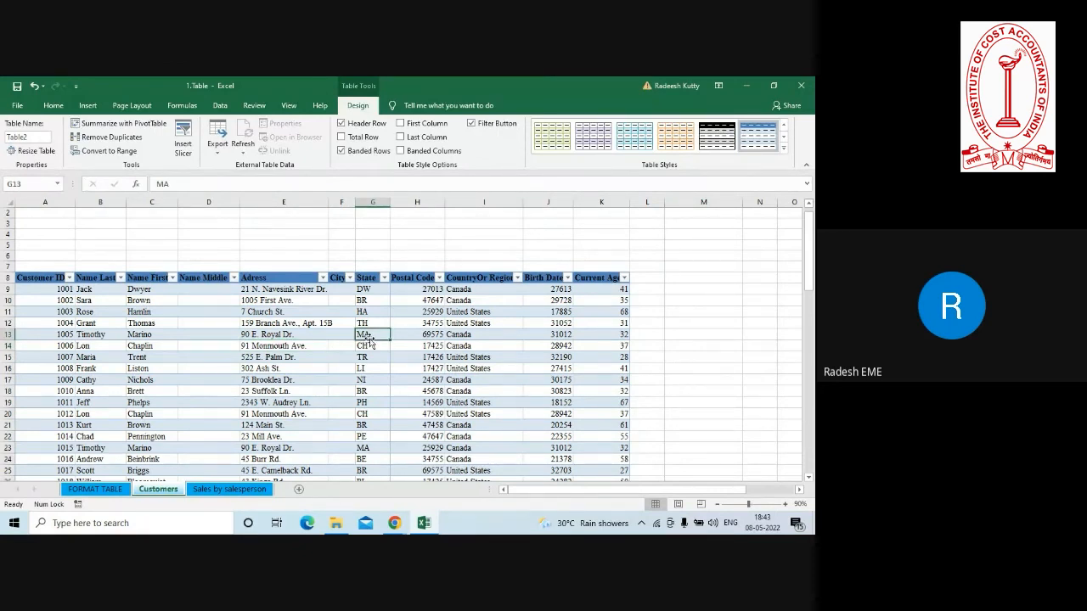
# Open the Sales by salesperson worksheet and examine its December total task, the salesperson and month headings, and the end of the table.
pyautogui.click(218, 490)
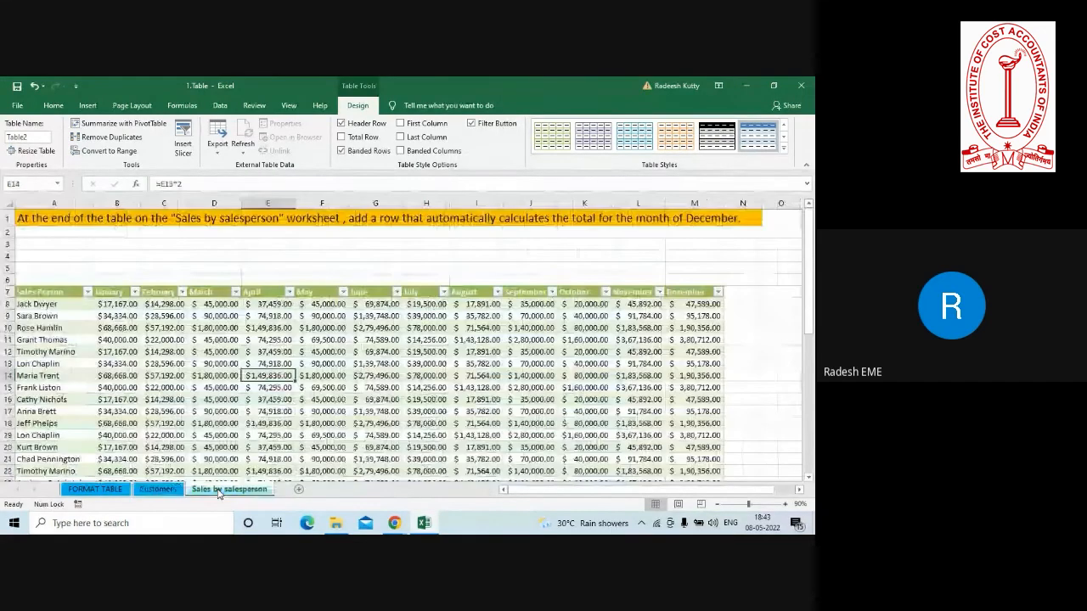
pyautogui.click(148, 254)
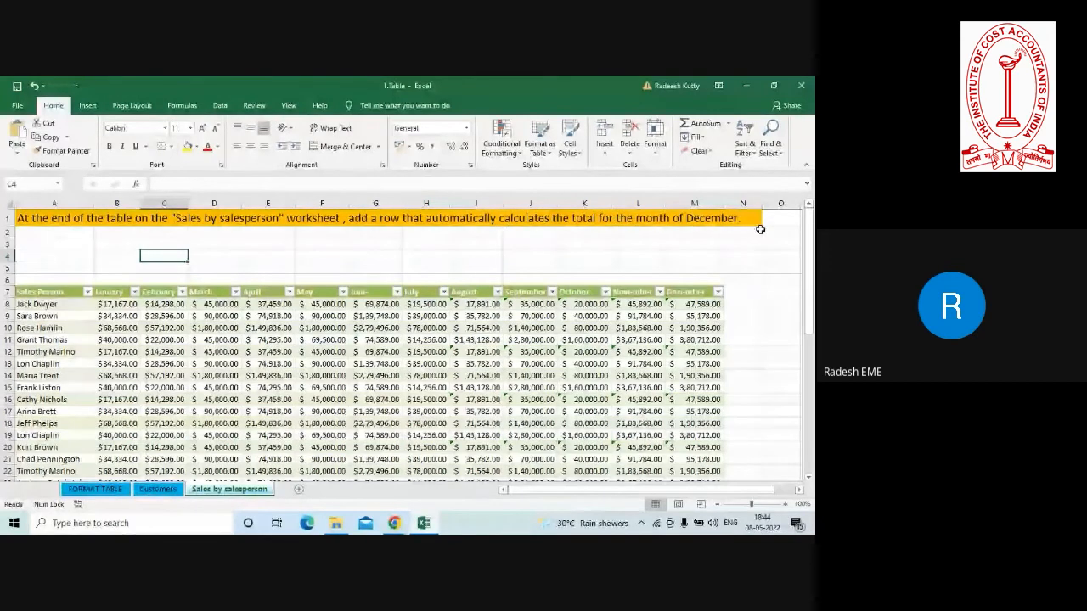
pyautogui.moveTo(811, 237); pyautogui.dragTo(811, 253)
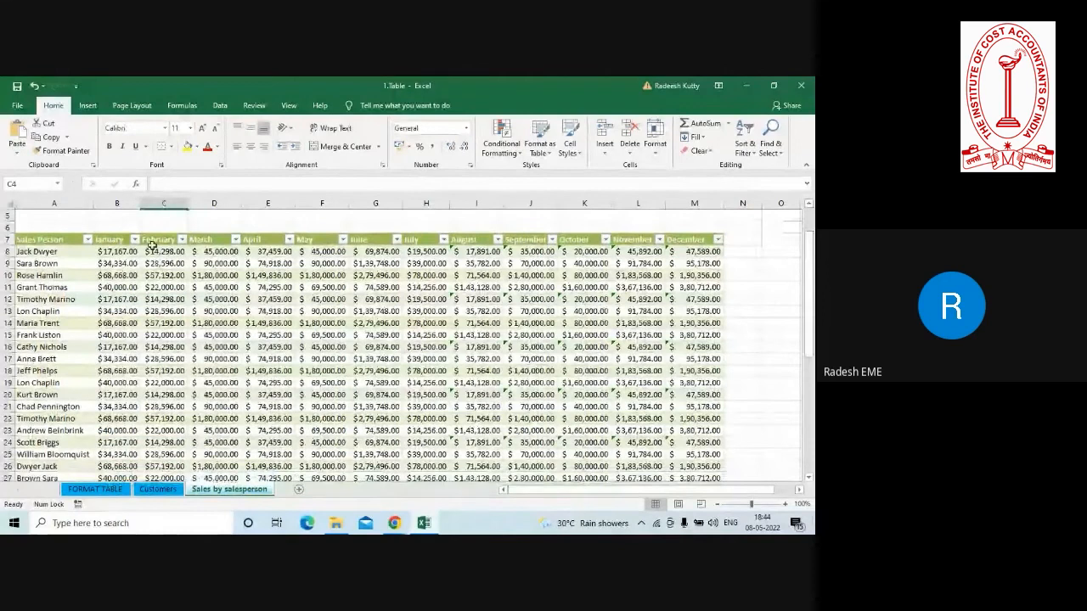
pyautogui.moveTo(42, 252); pyautogui.dragTo(51, 383)
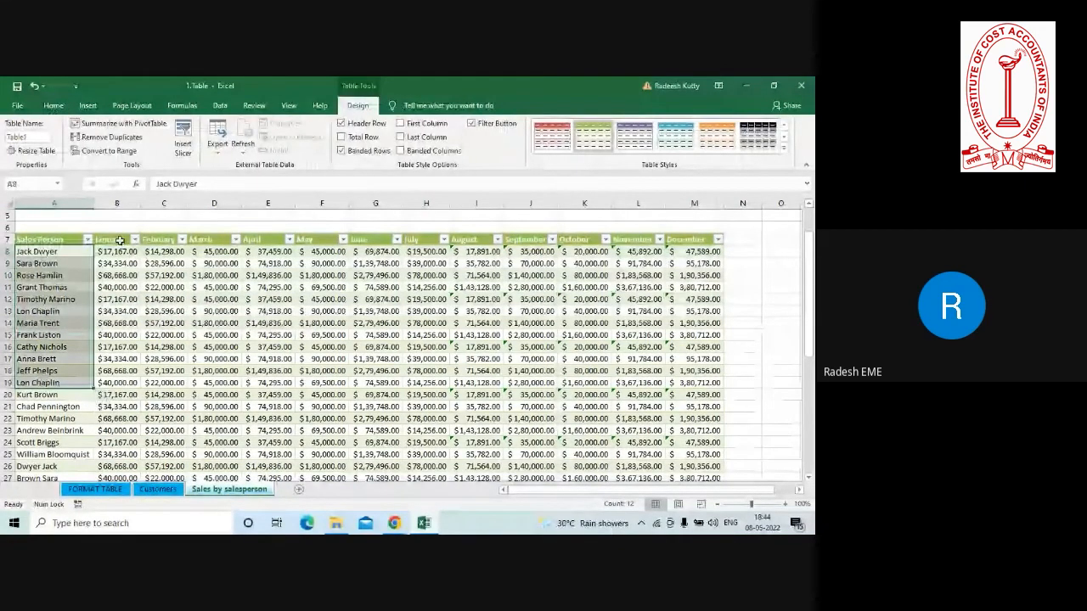
pyautogui.moveTo(117, 239); pyautogui.dragTo(695, 228)
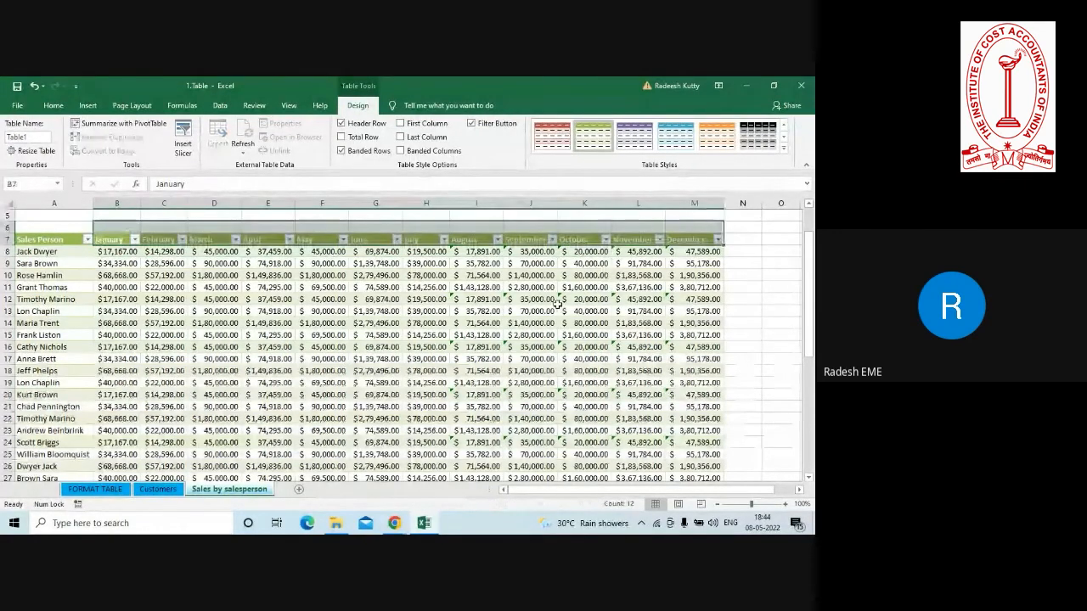
pyautogui.click(370, 241)
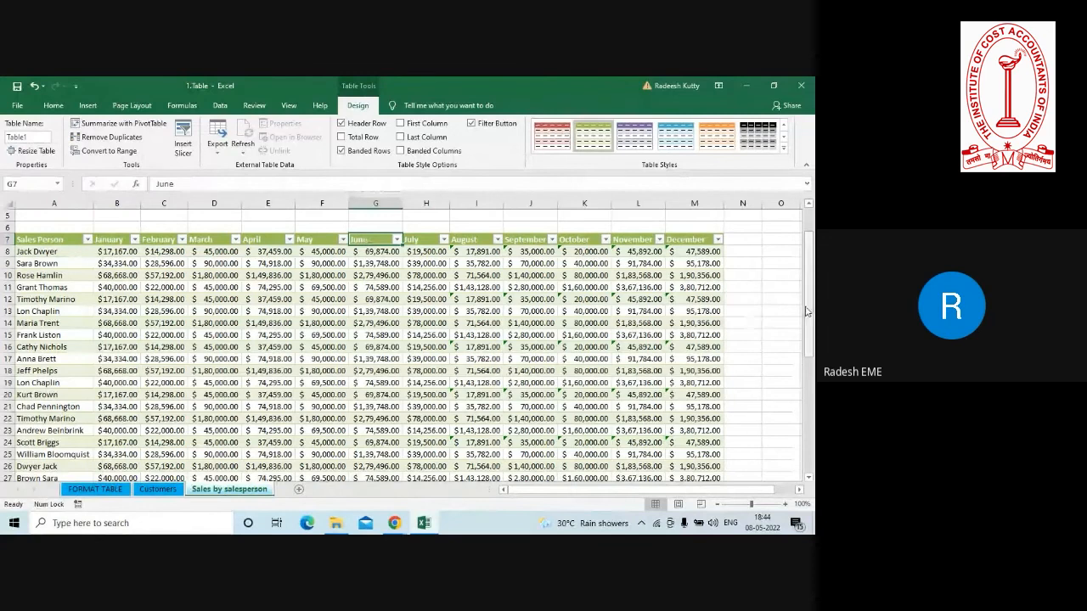
pyautogui.moveTo(811, 308); pyautogui.dragTo(812, 435)
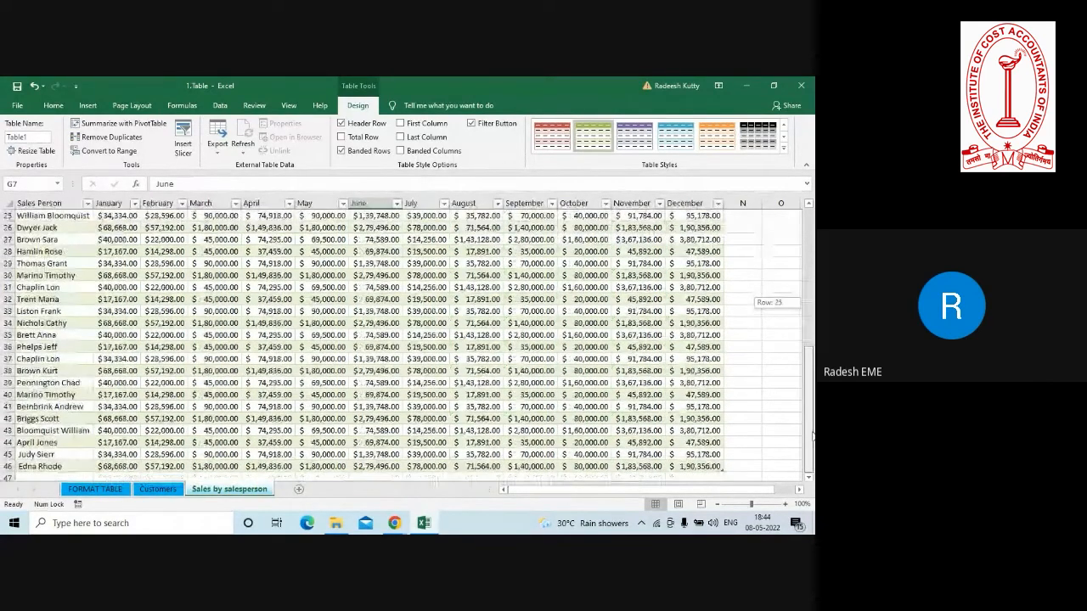
pyautogui.click(694, 477)
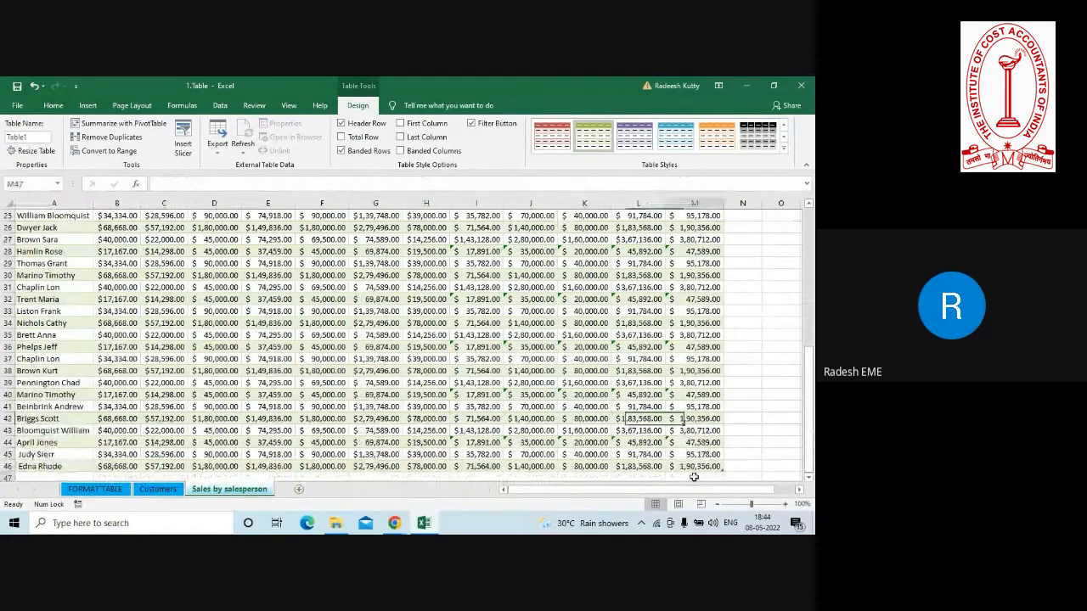
pyautogui.click(808, 479)
pyautogui.click(807, 479)
pyautogui.click(807, 478)
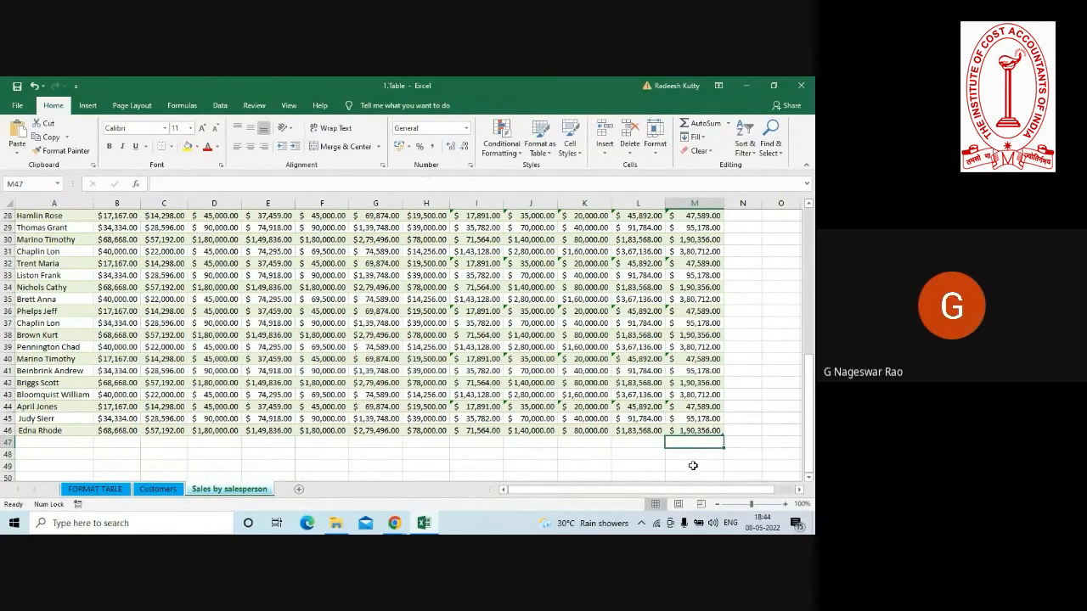
pyautogui.click(626, 406)
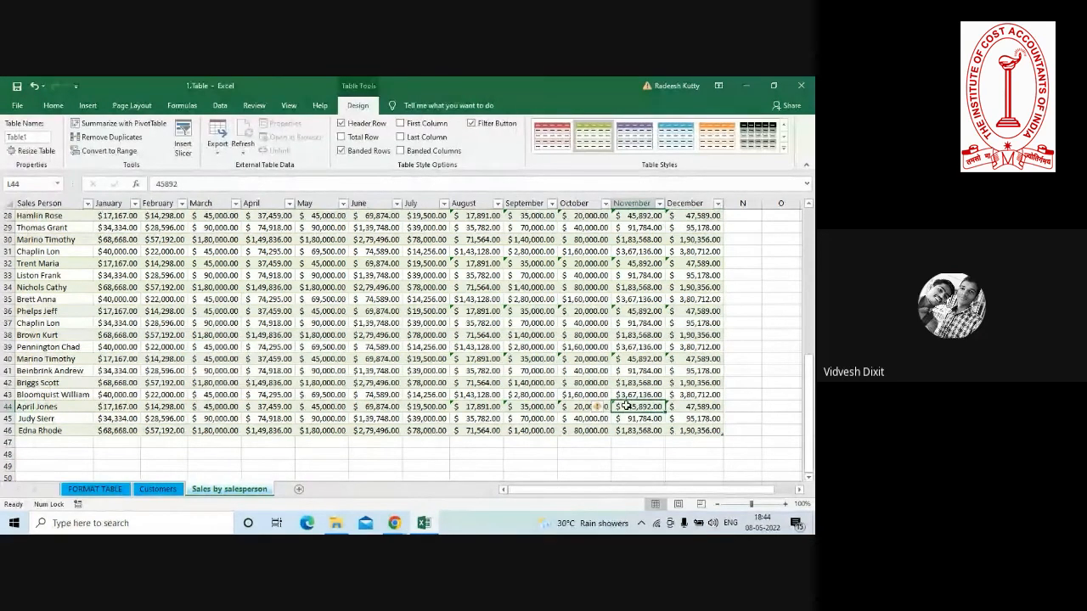
pyautogui.click(692, 443)
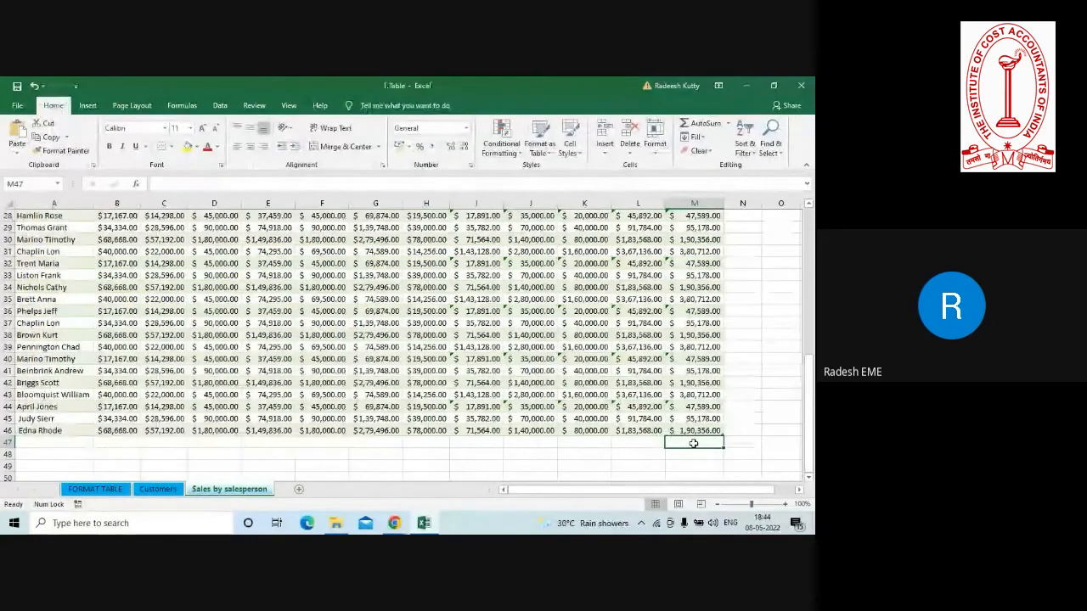
# Add a total row at the end of the sales table using the Total Row table option.
pyautogui.click(642, 404)
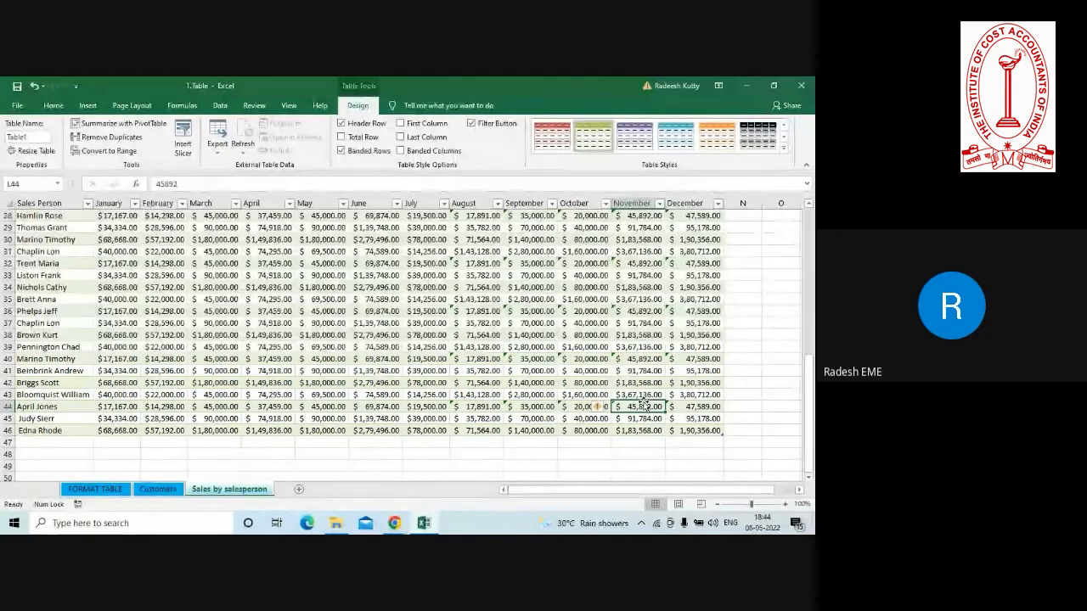
pyautogui.click(416, 321)
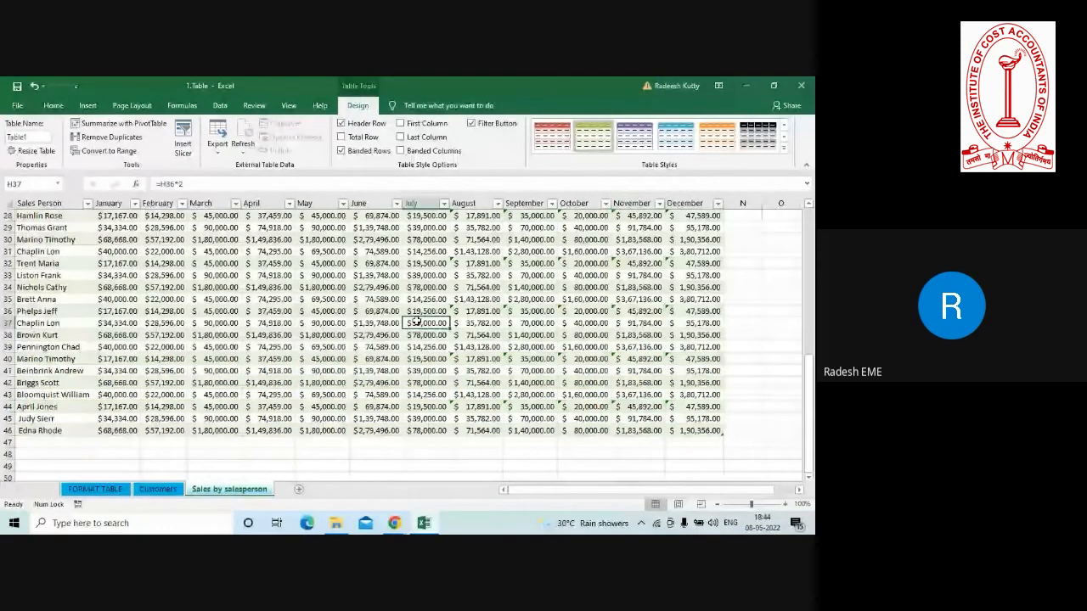
pyautogui.click(506, 273)
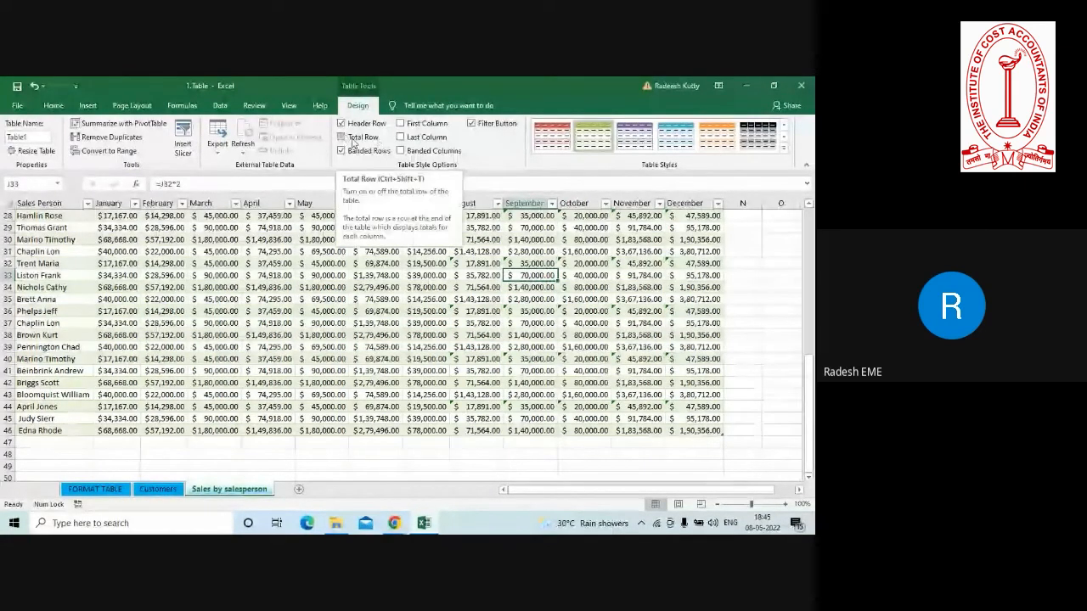
pyautogui.click(341, 138)
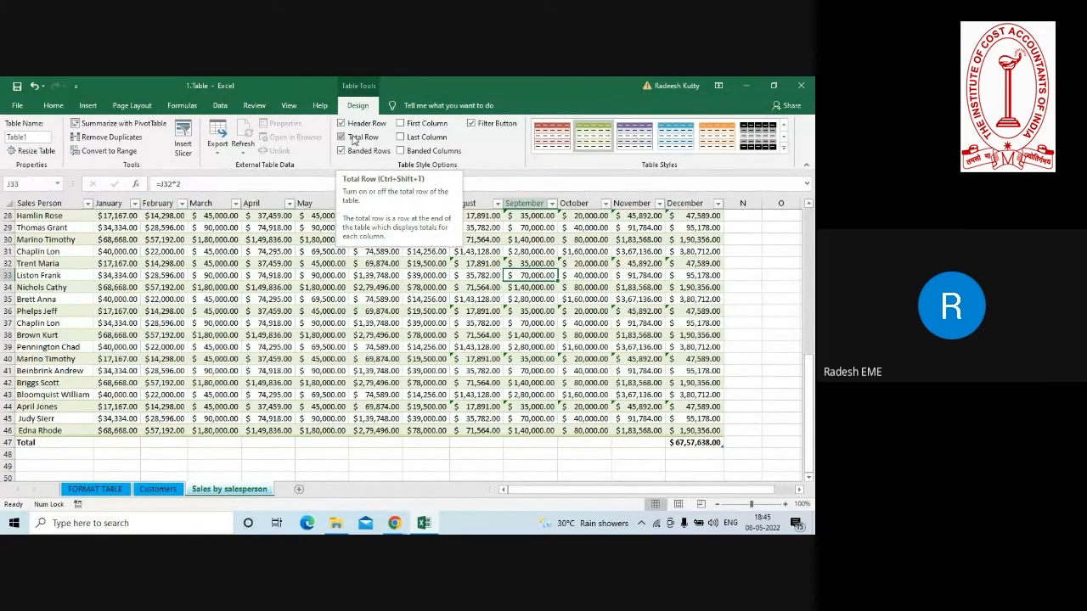
# Set the April cell of the total row to the Max function.
pyautogui.click(264, 444)
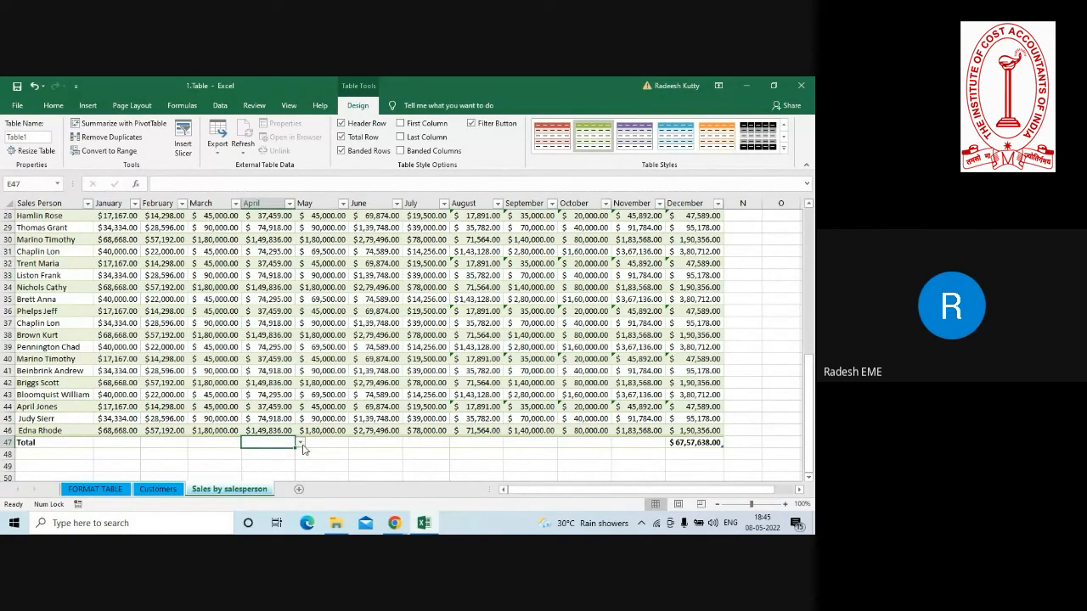
pyautogui.click(299, 443)
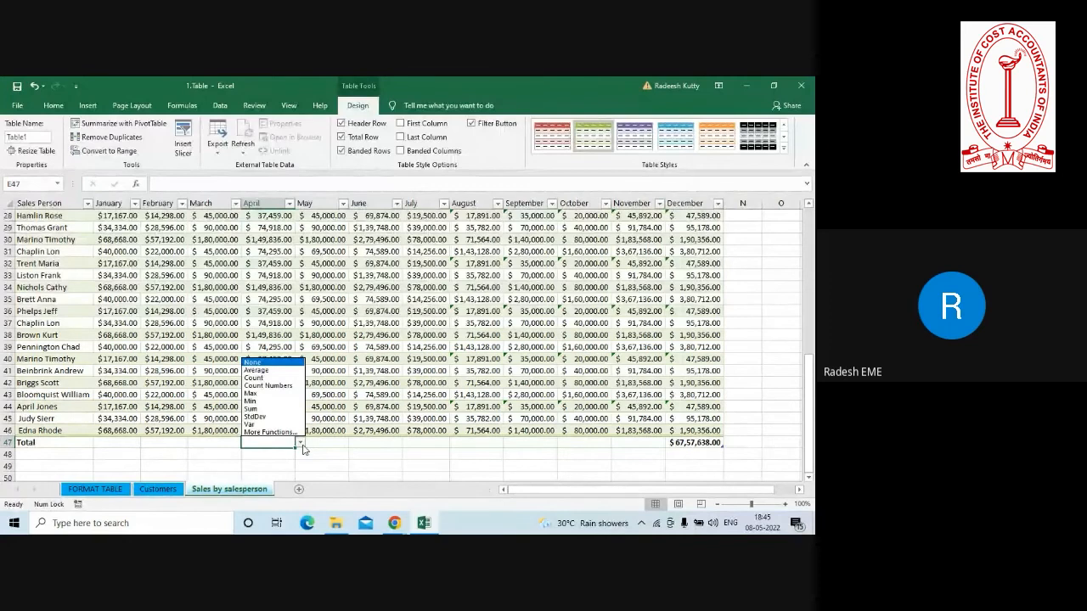
pyautogui.click(252, 394)
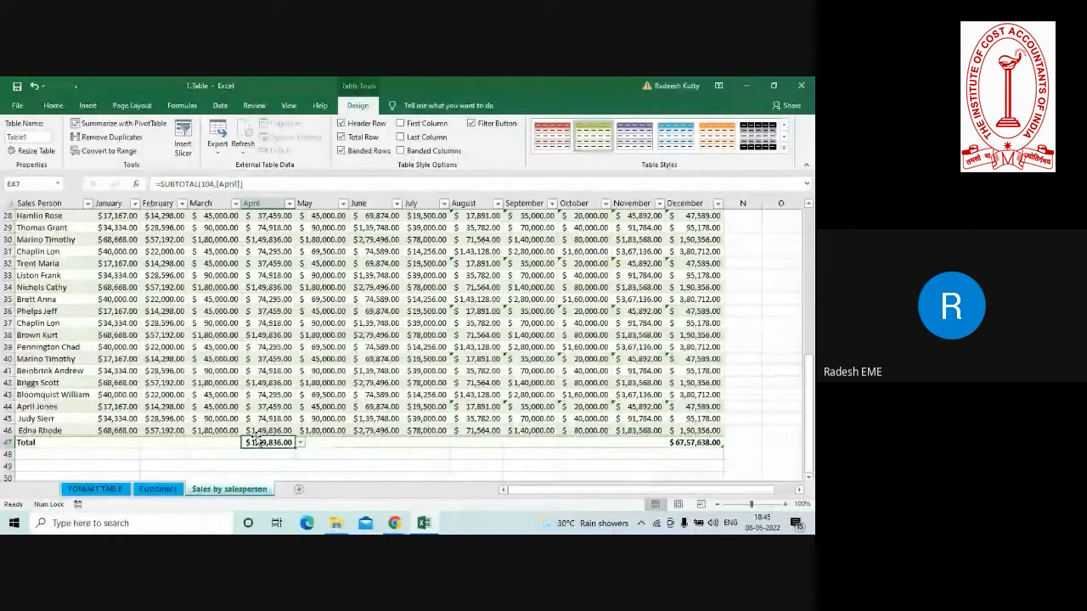
# Fill December's total formula across the total row back to January.
pyautogui.click(689, 444)
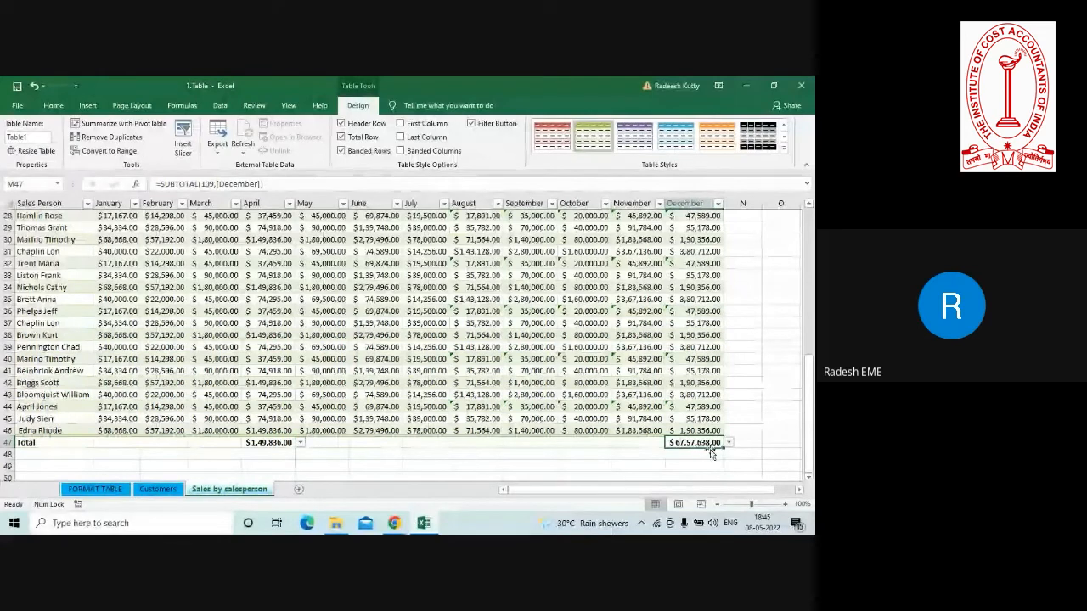
pyautogui.moveTo(722, 448); pyautogui.dragTo(103, 429)
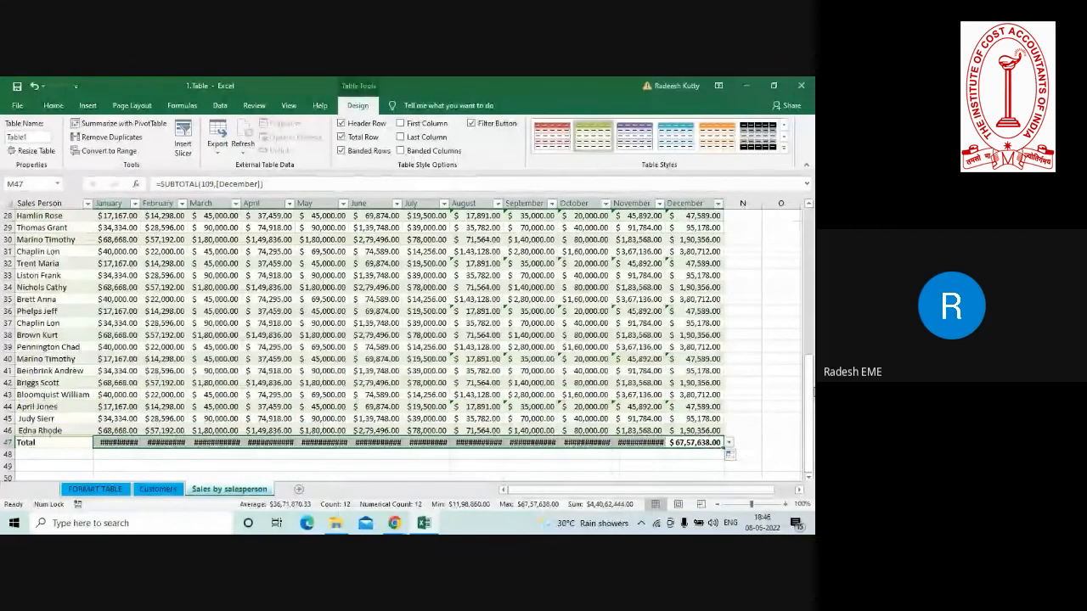
# AutoFit the widths of columns B through M, covering January to December.
pyautogui.moveTo(809, 389); pyautogui.dragTo(809, 214)
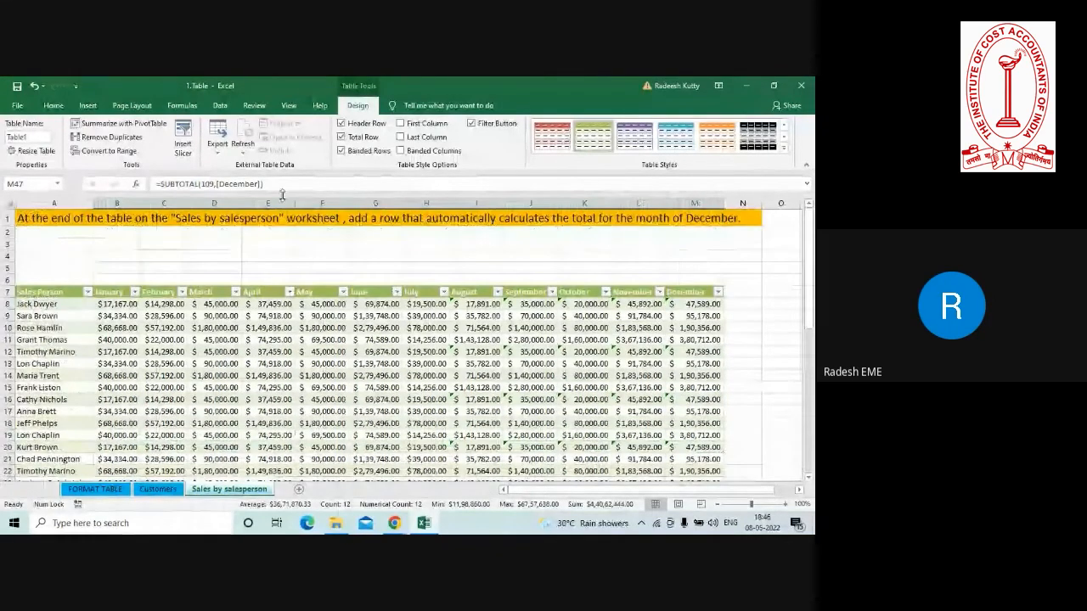
pyautogui.click(129, 201)
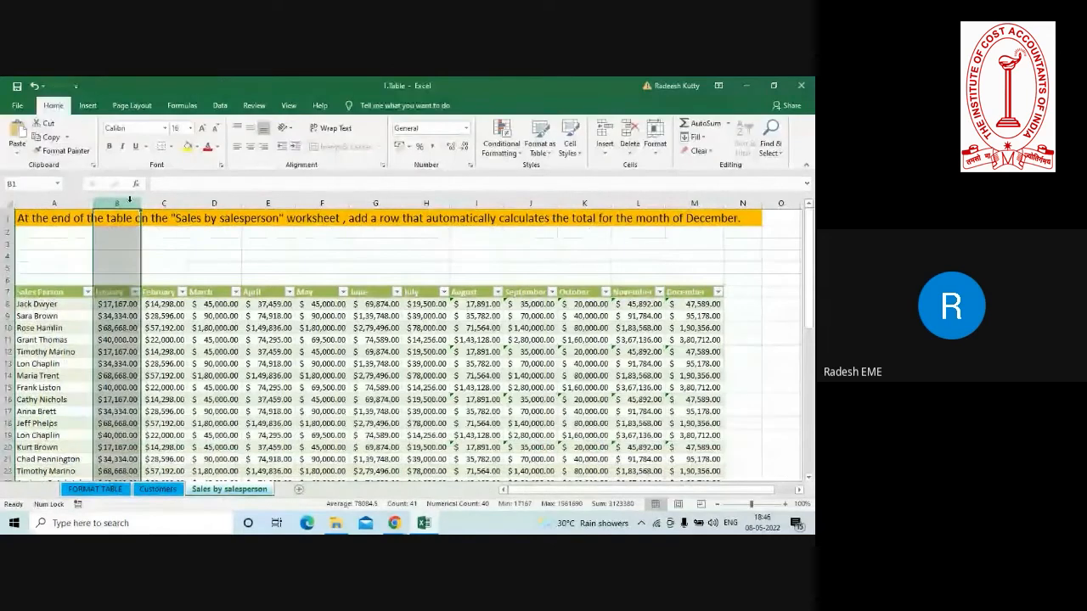
pyautogui.hotkey('shift', 'Right')
pyautogui.hotkey('shift', 'Right')
pyautogui.hotkey('shift', 'Right')
pyautogui.hotkey('shift', 'Right')
pyautogui.hotkey('shift', 'Right')
pyautogui.hotkey('shift', 'Right')
pyautogui.hotkey('shift', 'Right')
pyautogui.hotkey('shift', 'Right')
pyautogui.hotkey('shift', 'Right')
pyautogui.hotkey('shift', 'Right')
pyautogui.hotkey('shift', 'Right')
pyautogui.hotkey('shift', 'Right')
pyautogui.hotkey('shift', 'Right')
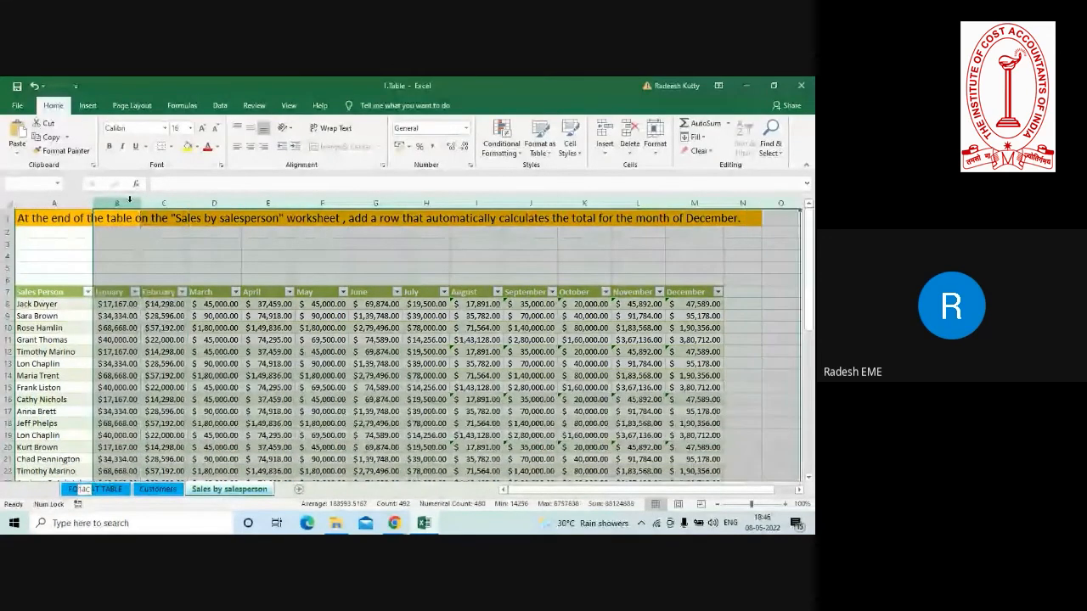
pyautogui.hotkey('shift', 'Left')
pyautogui.hotkey('shift', 'Left')
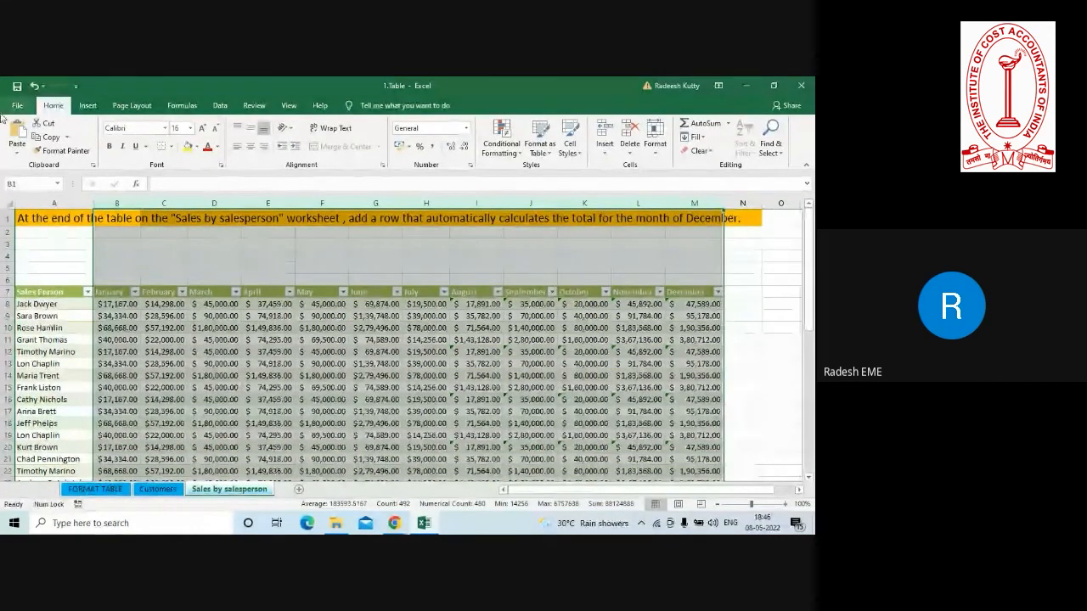
pyautogui.click(655, 137)
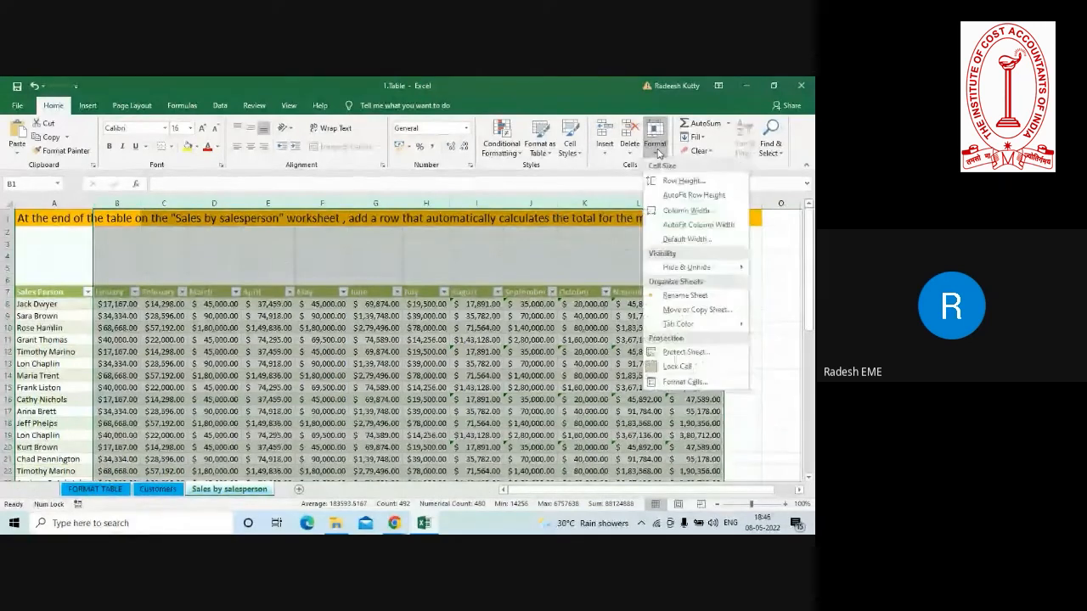
pyautogui.click(692, 225)
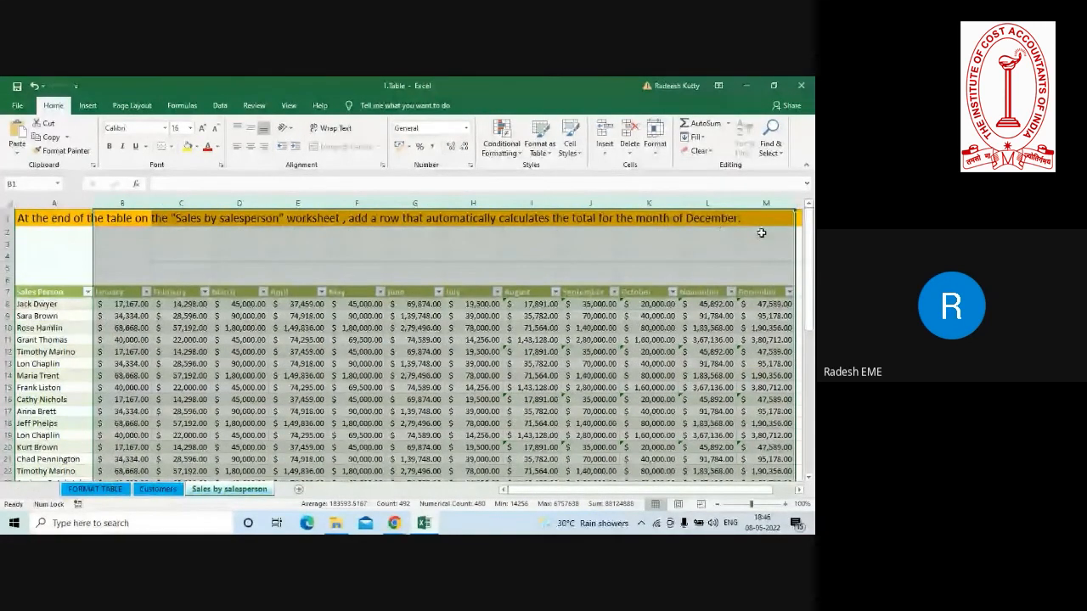
# Examine the total row's formulas for February, May, July, August and December and the function choices for July and August.
pyautogui.click(811, 237)
pyautogui.moveTo(810, 237); pyautogui.dragTo(810, 382)
pyautogui.click(202, 466)
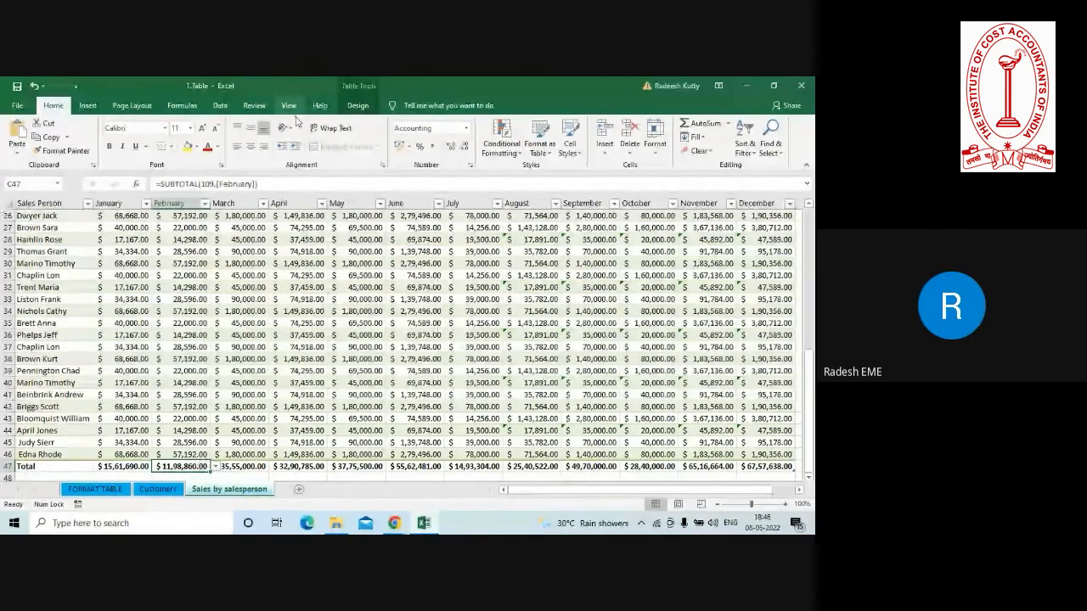
pyautogui.click(357, 109)
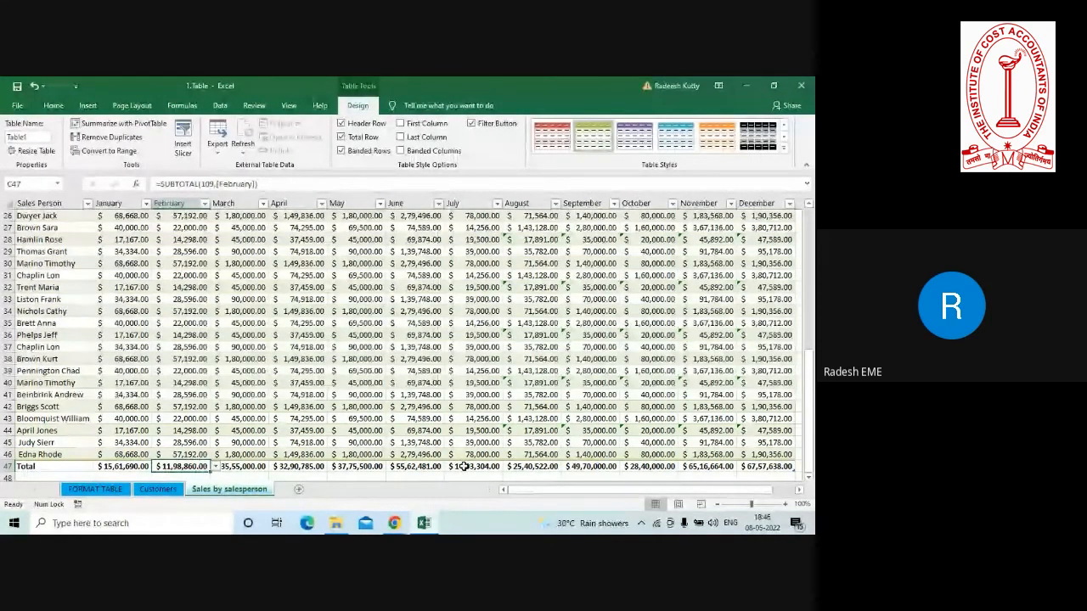
pyautogui.click(465, 467)
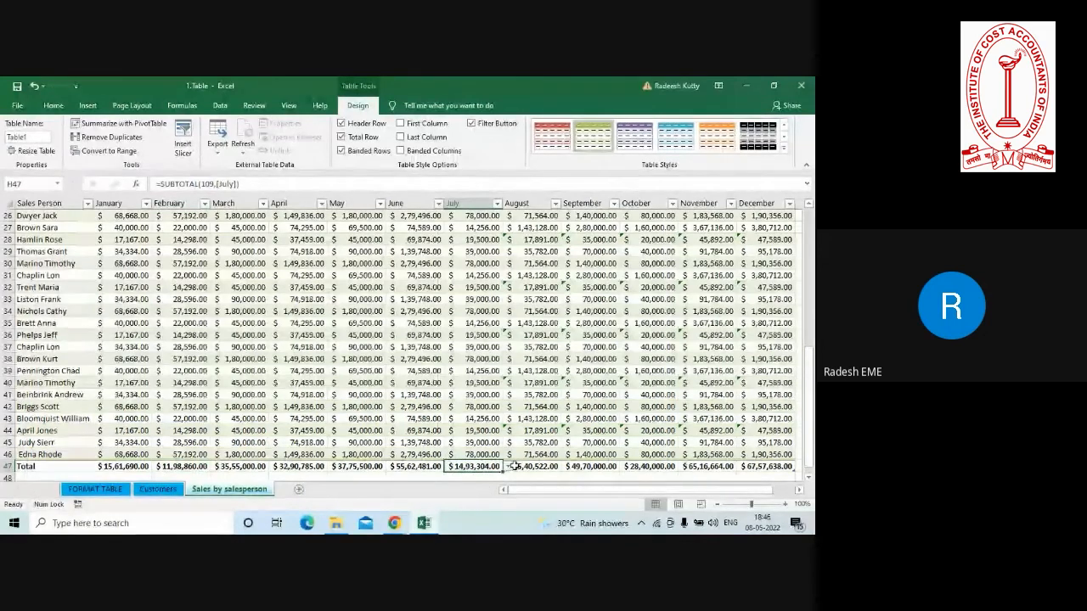
pyautogui.click(506, 467)
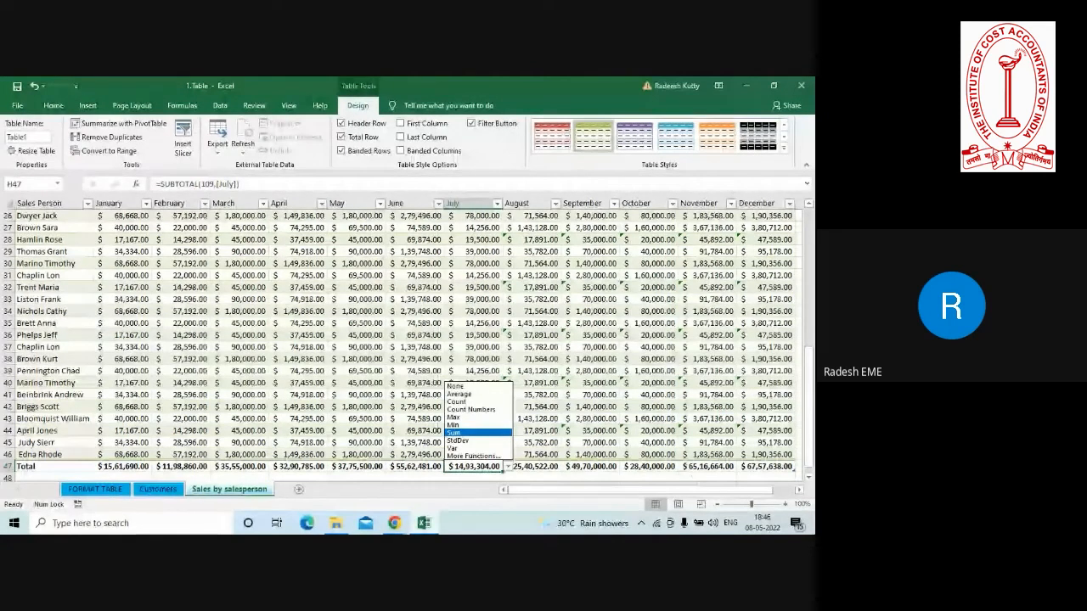
pyautogui.click(771, 472)
pyautogui.click(769, 467)
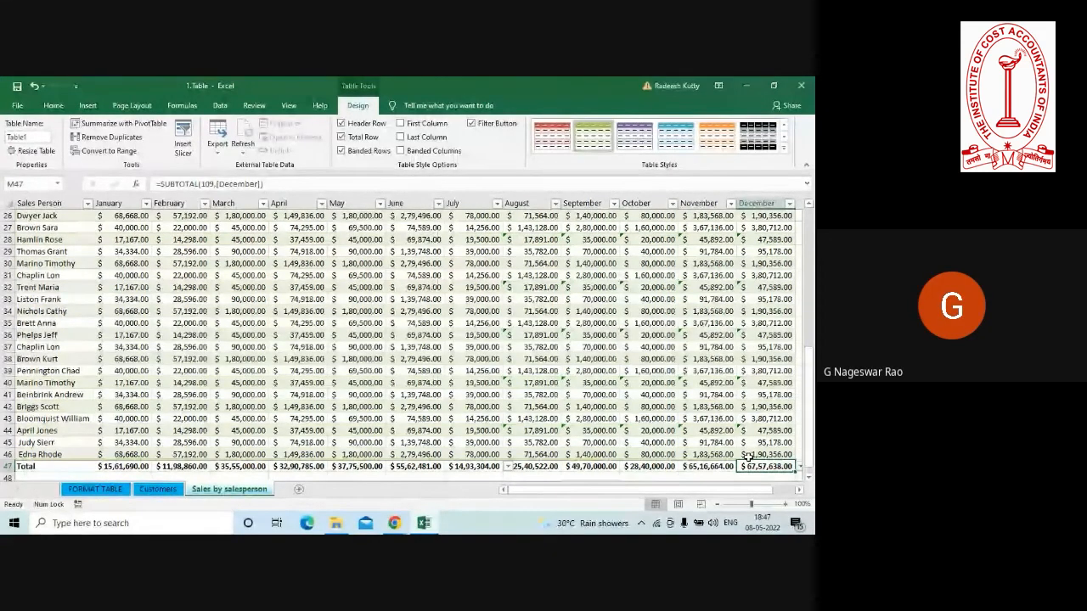
pyautogui.click(523, 467)
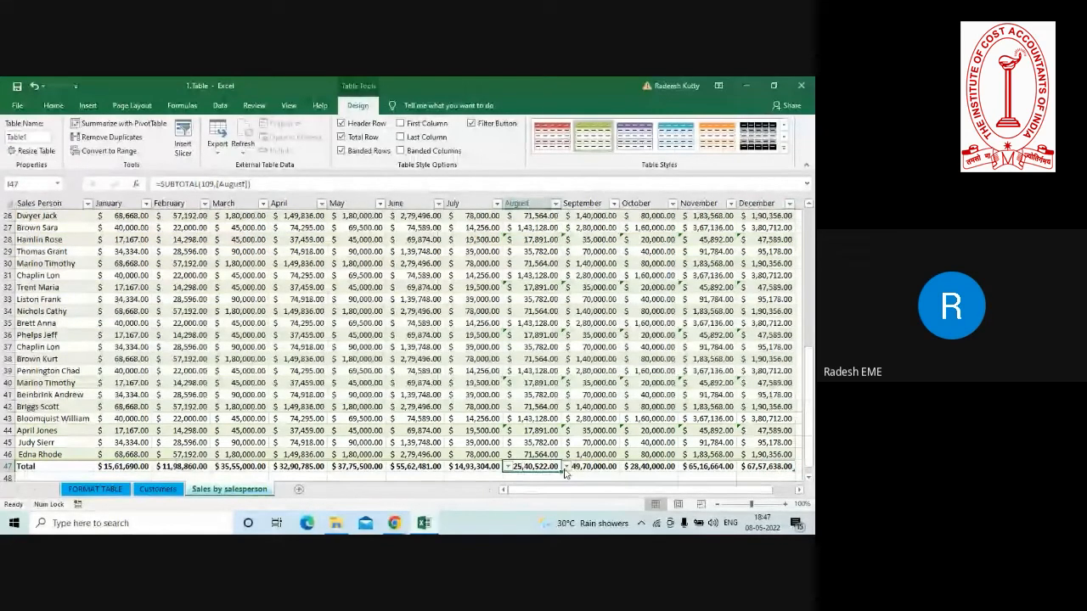
pyautogui.click(564, 468)
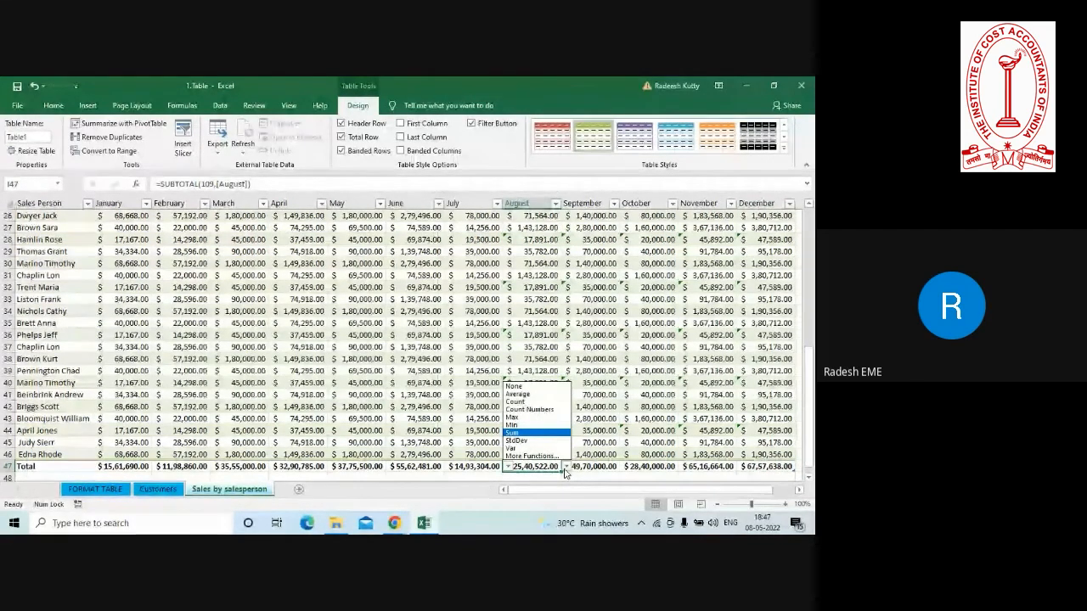
pyautogui.click(361, 465)
pyautogui.click(346, 466)
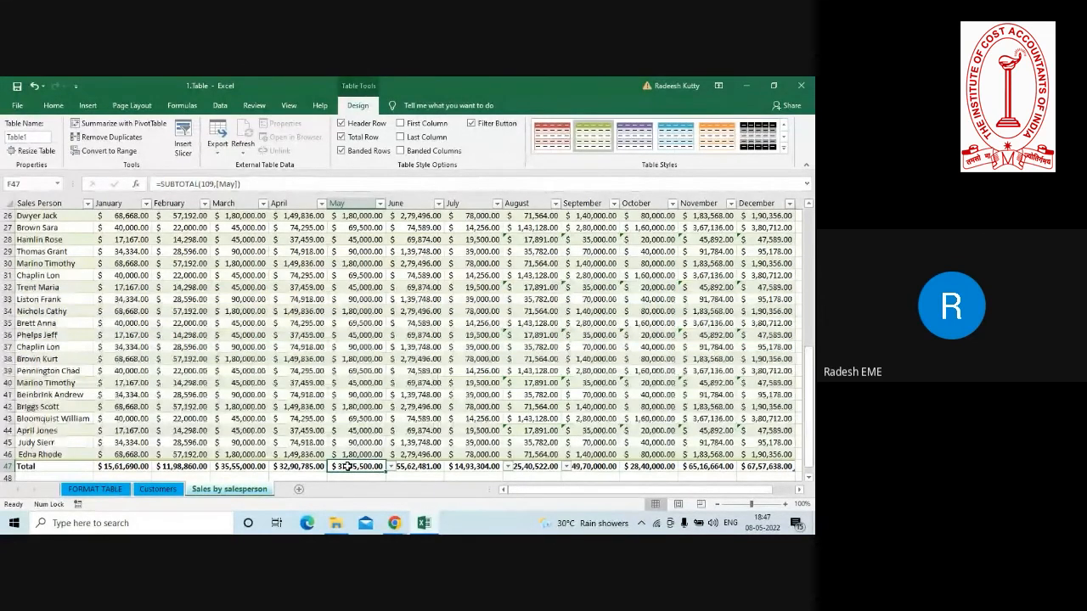
# Insert slicers for the Sales Person, April and December fields of the sales table.
pyautogui.click(251, 311)
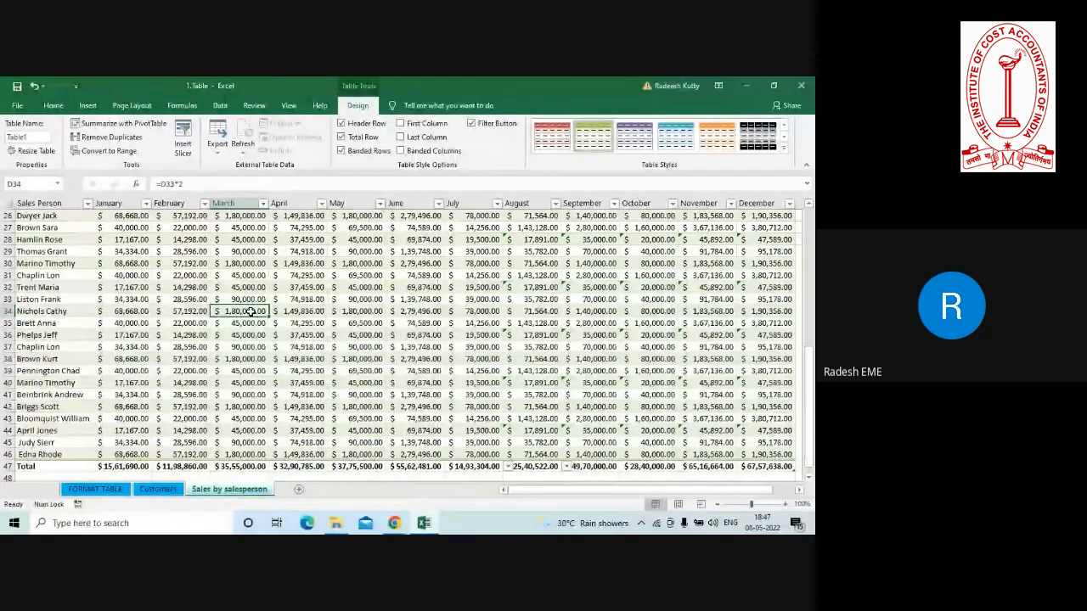
pyautogui.click(325, 313)
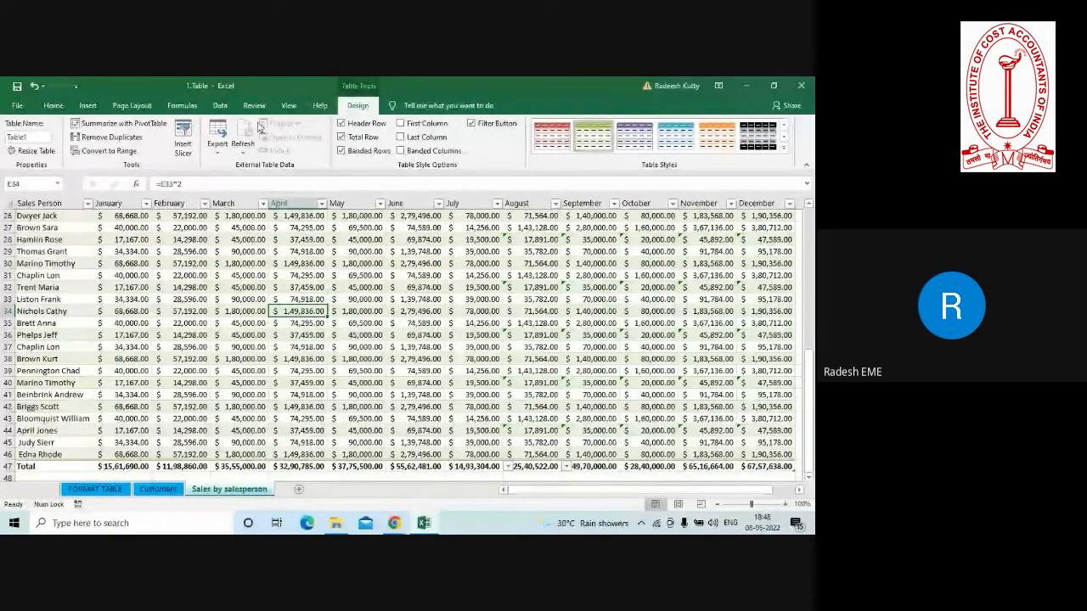
pyautogui.click(183, 143)
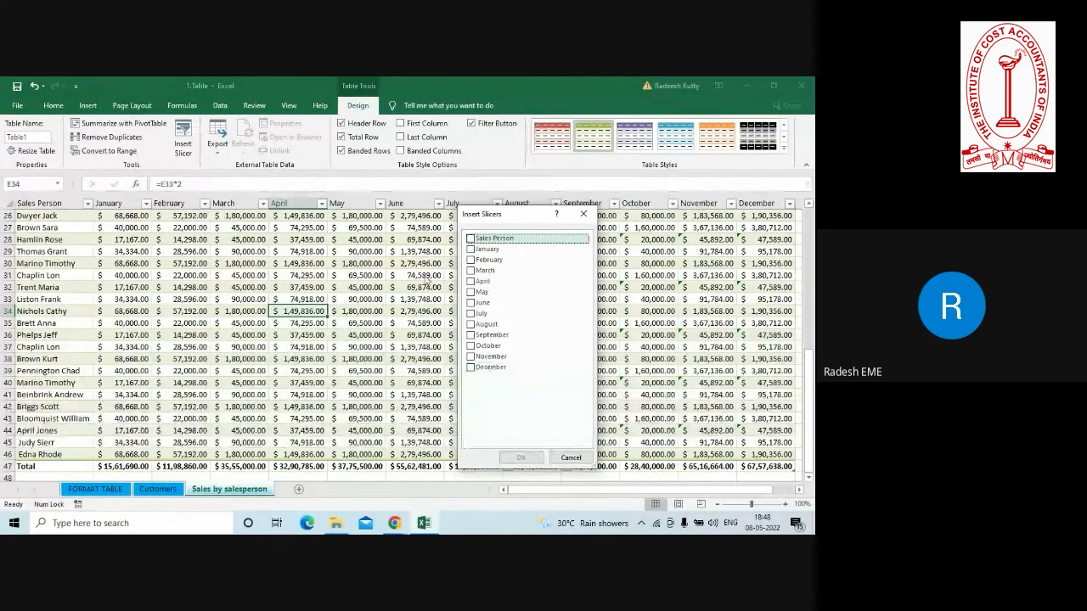
pyautogui.click(471, 284)
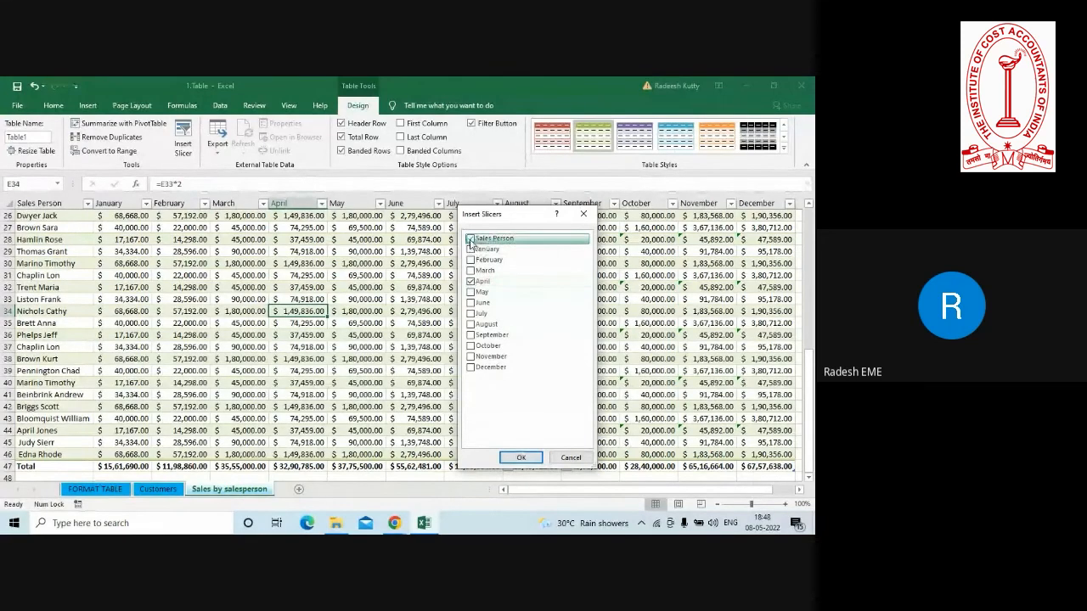
pyautogui.click(471, 241)
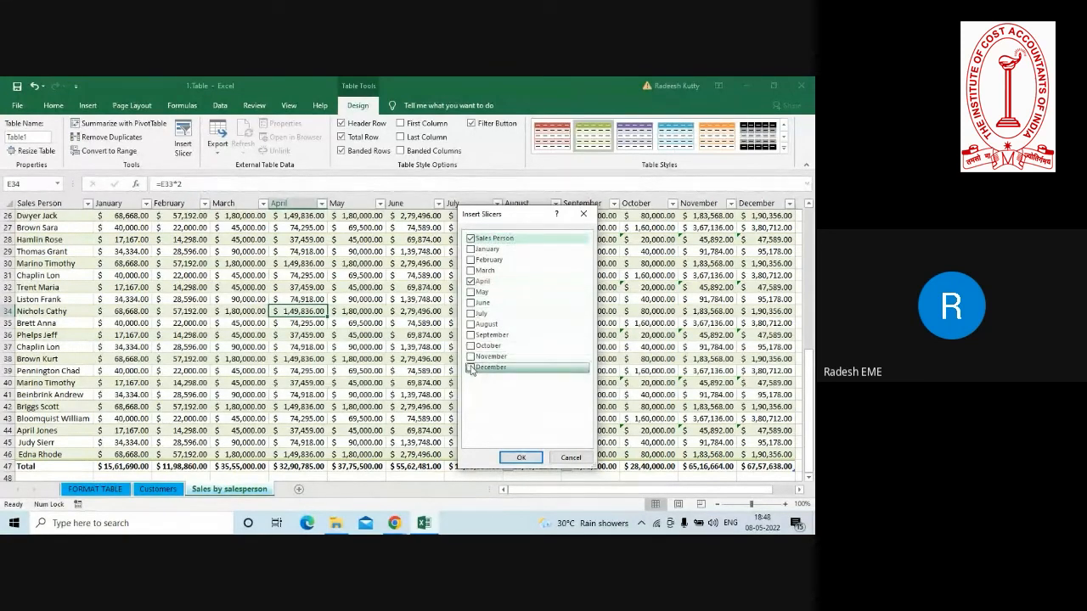
pyautogui.click(471, 368)
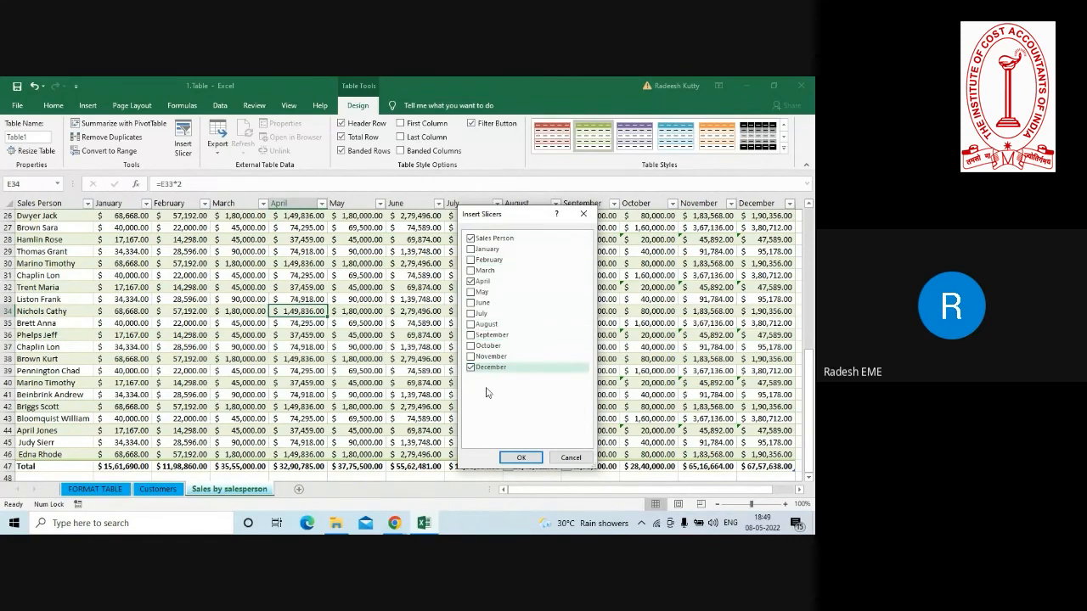
pyautogui.click(519, 458)
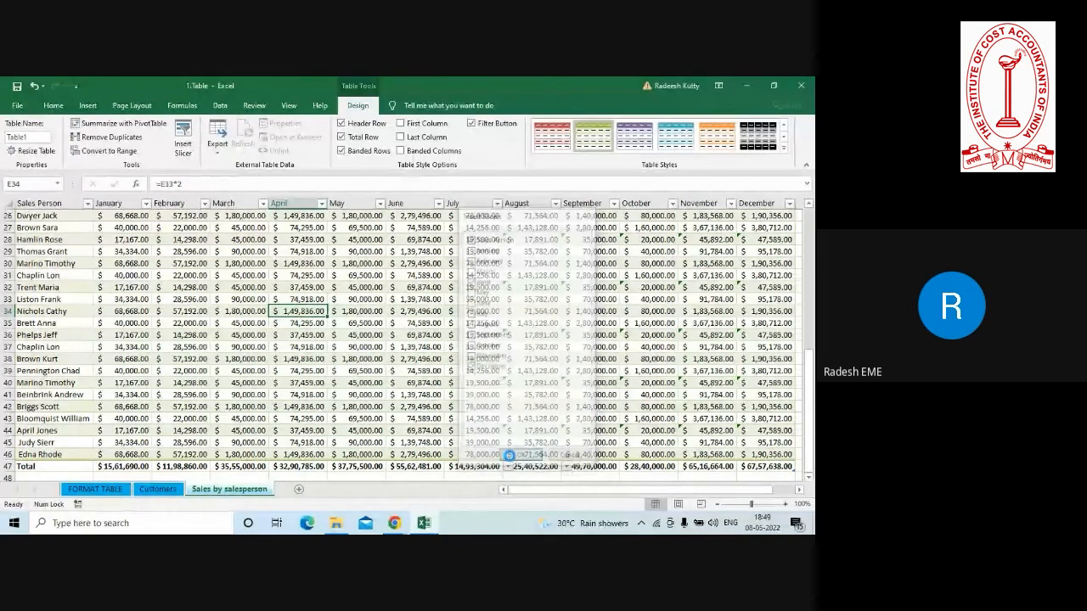
# Separate the overlapping Sales Person, April and December slicers and arrange them side by side over the table.
pyautogui.click(368, 245)
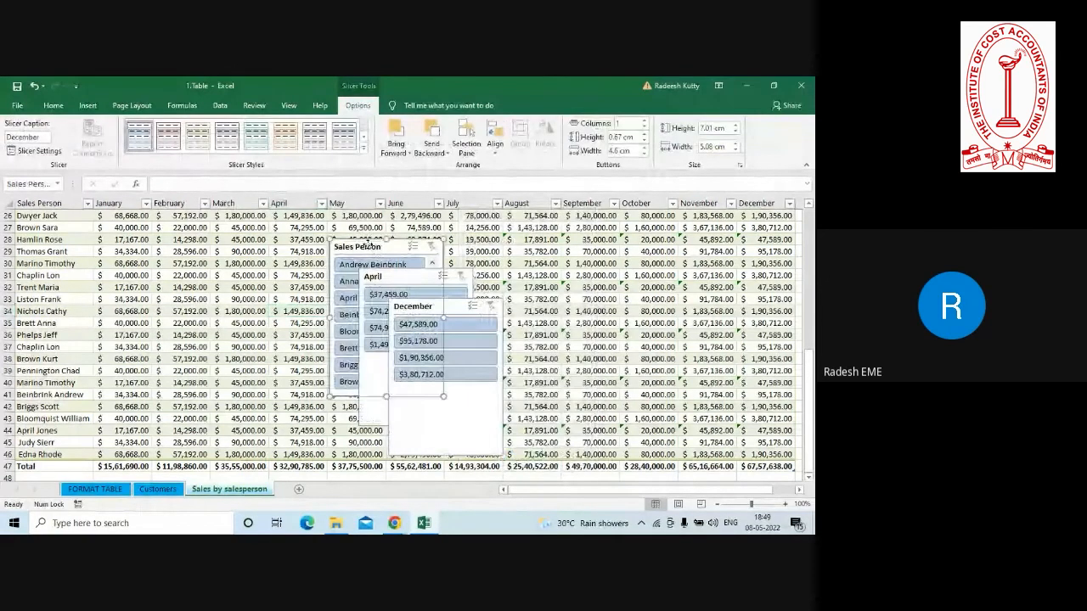
pyautogui.moveTo(368, 245); pyautogui.dragTo(204, 235)
pyautogui.click(395, 274)
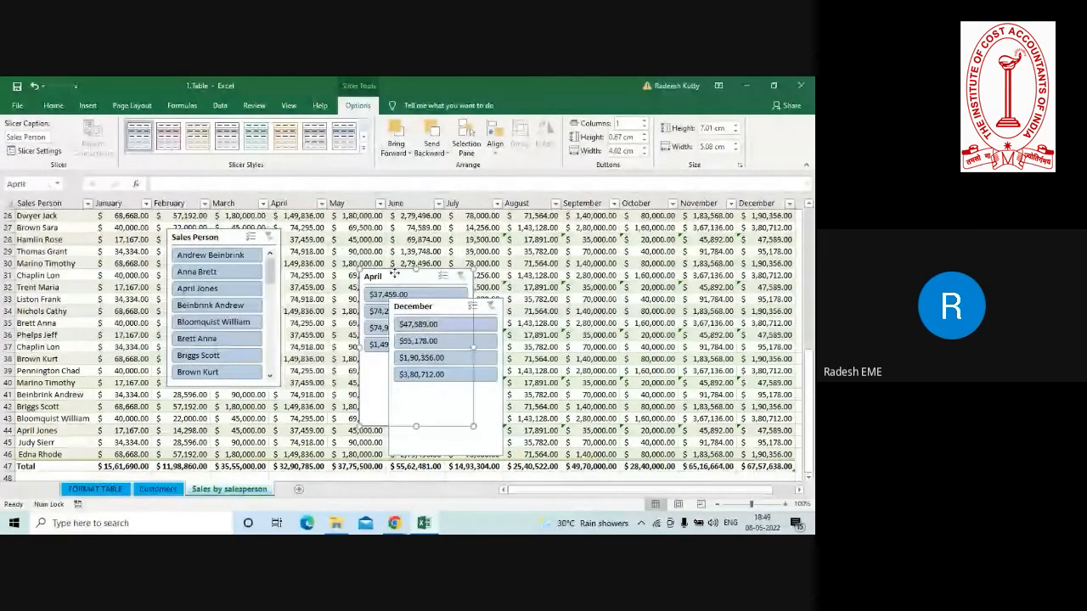
pyautogui.moveTo(395, 273); pyautogui.dragTo(332, 222)
pyautogui.moveTo(445, 309); pyautogui.dragTo(511, 231)
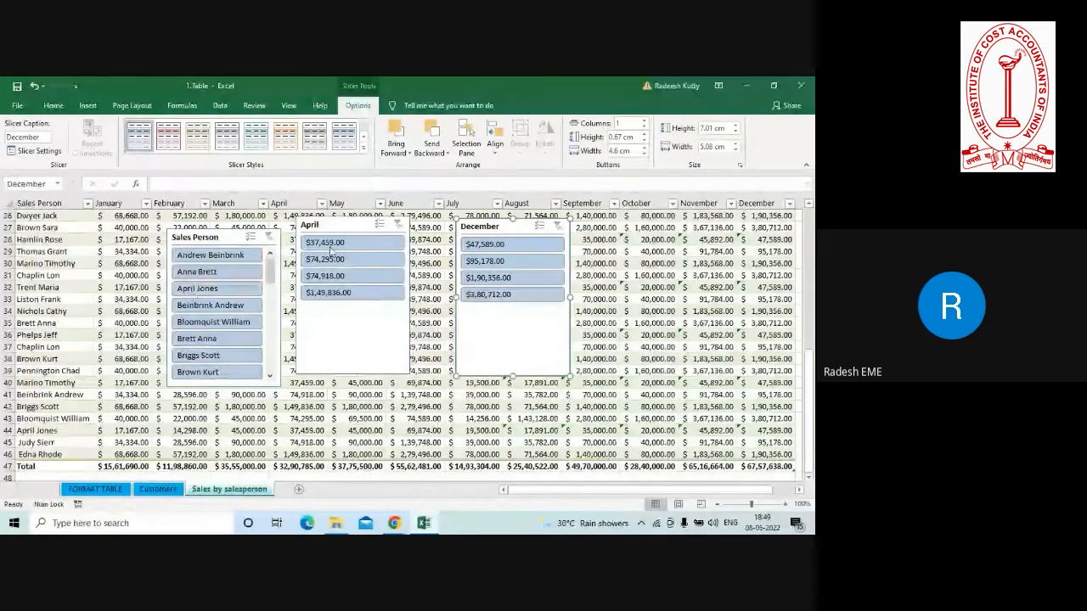
# Filter the table to the third salesperson listed in the slicer and spread the three slicers out below the total row.
pyautogui.click(196, 288)
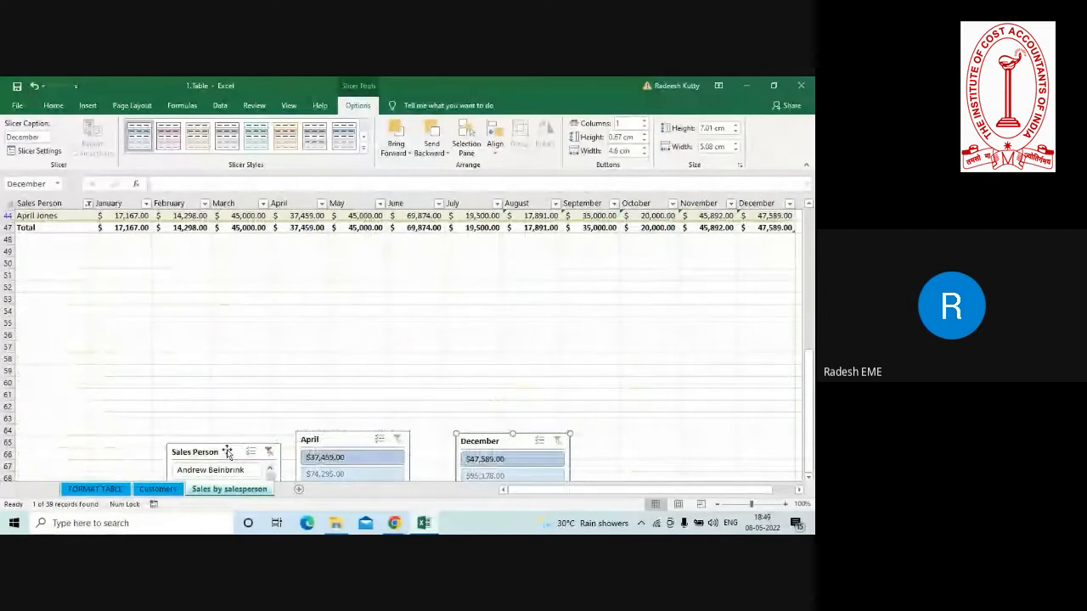
pyautogui.moveTo(227, 453); pyautogui.dragTo(264, 263)
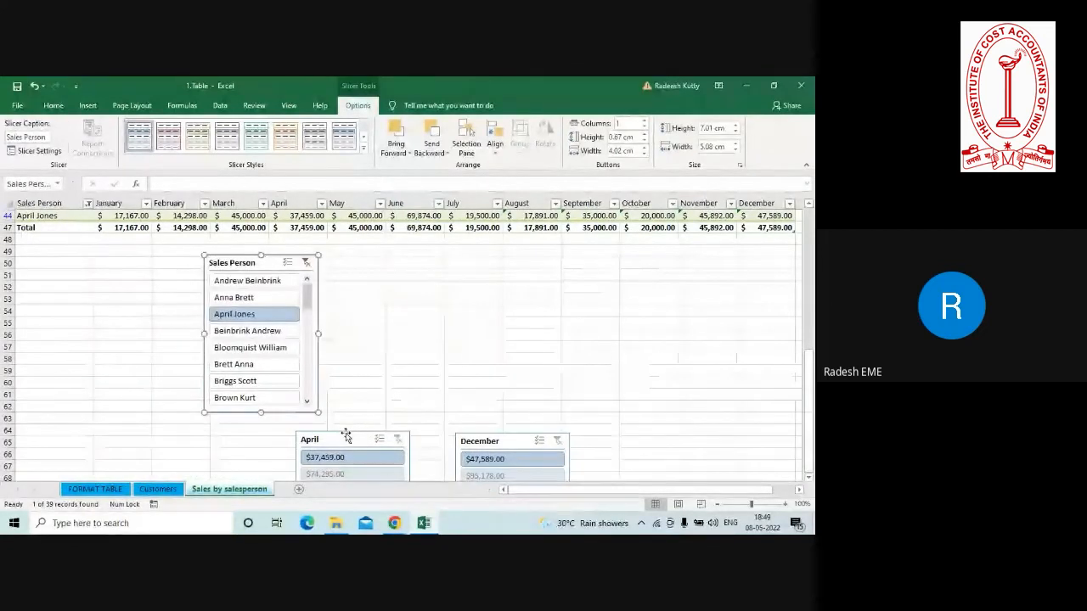
pyautogui.moveTo(352, 438); pyautogui.dragTo(405, 312)
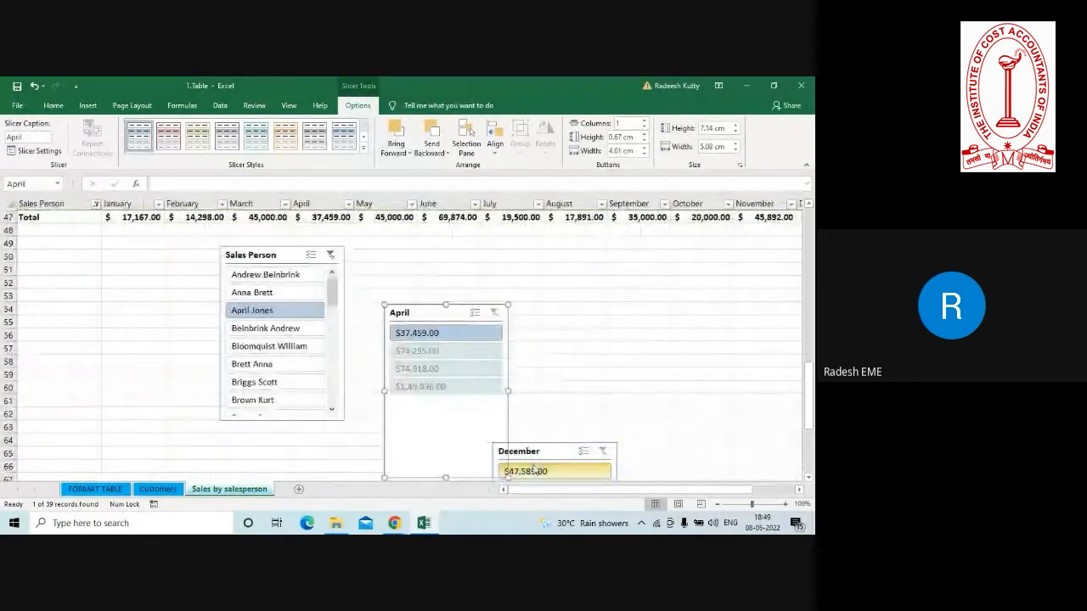
pyautogui.moveTo(548, 451); pyautogui.dragTo(621, 249)
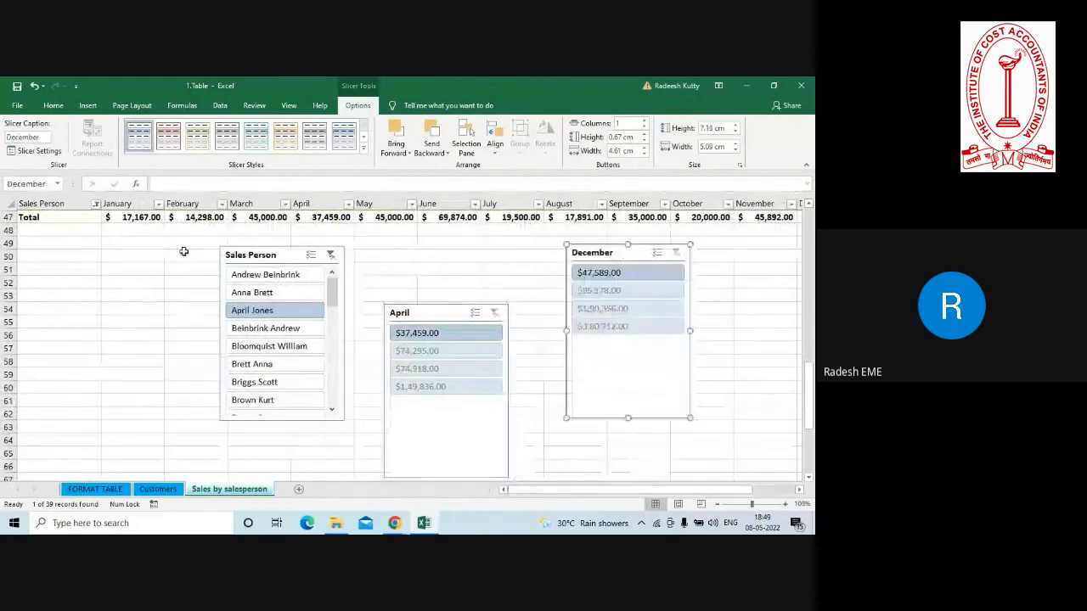
# Filter the table to the second and sixth salespeople listed in the Sales Person slicer.
pyautogui.click(244, 314)
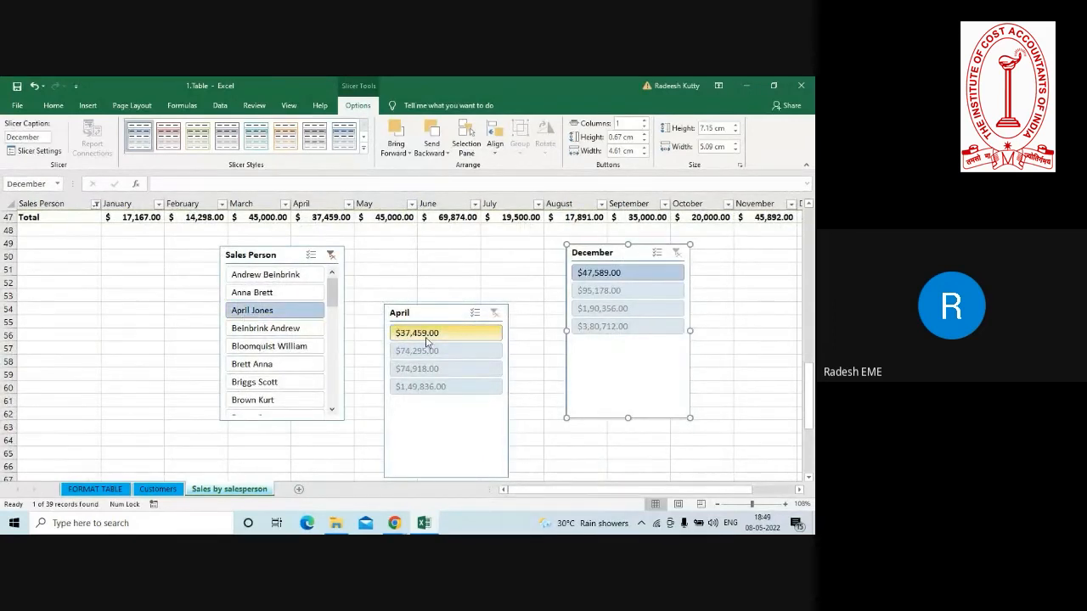
pyautogui.click(259, 367)
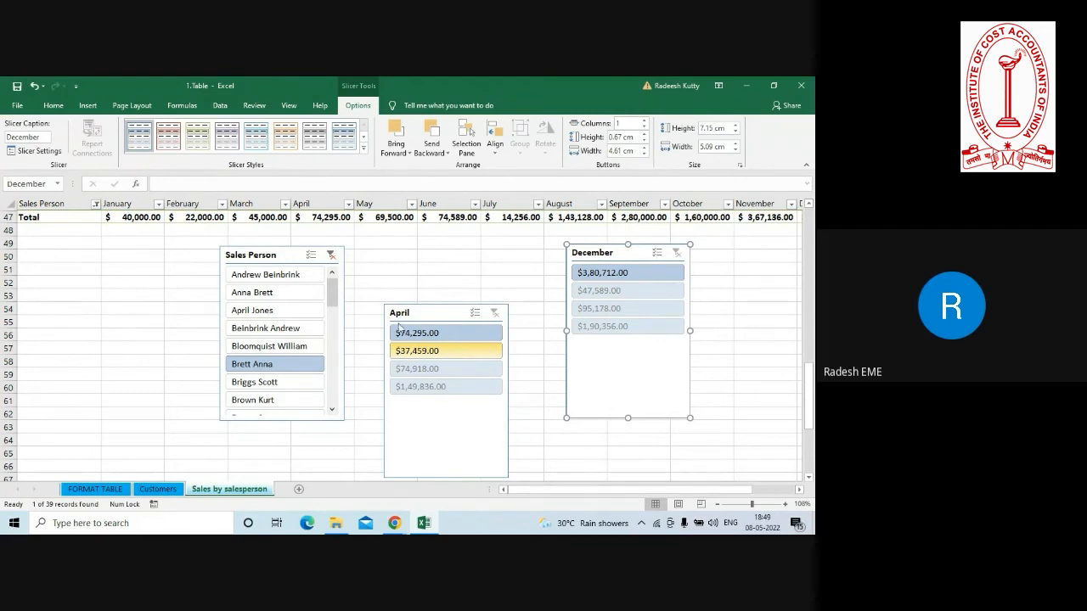
pyautogui.click(249, 295)
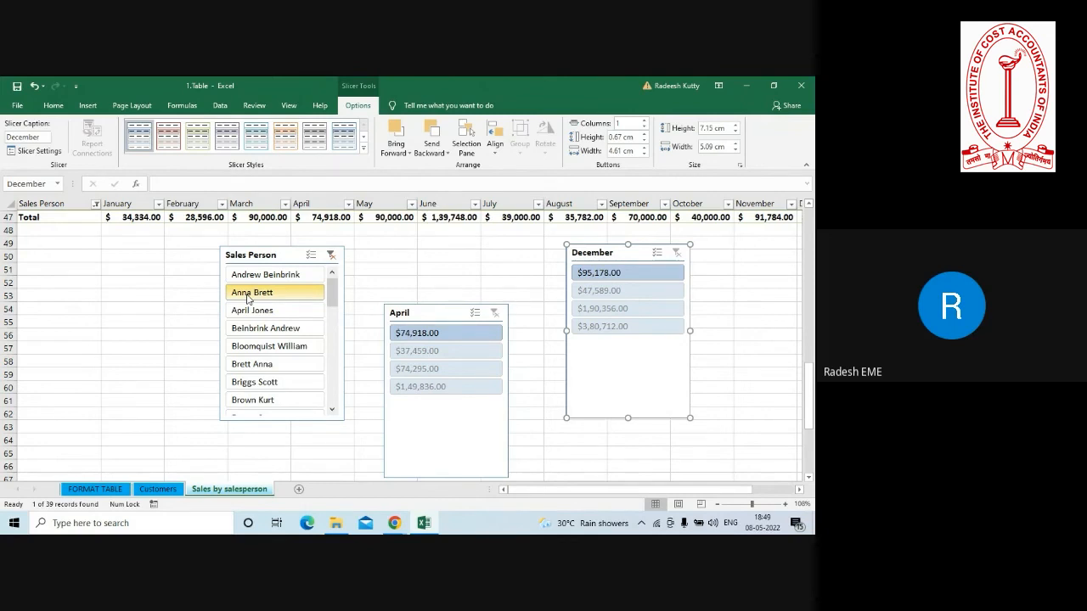
pyautogui.keyDown('ctrl'); pyautogui.click(239, 364); pyautogui.keyUp('ctrl')
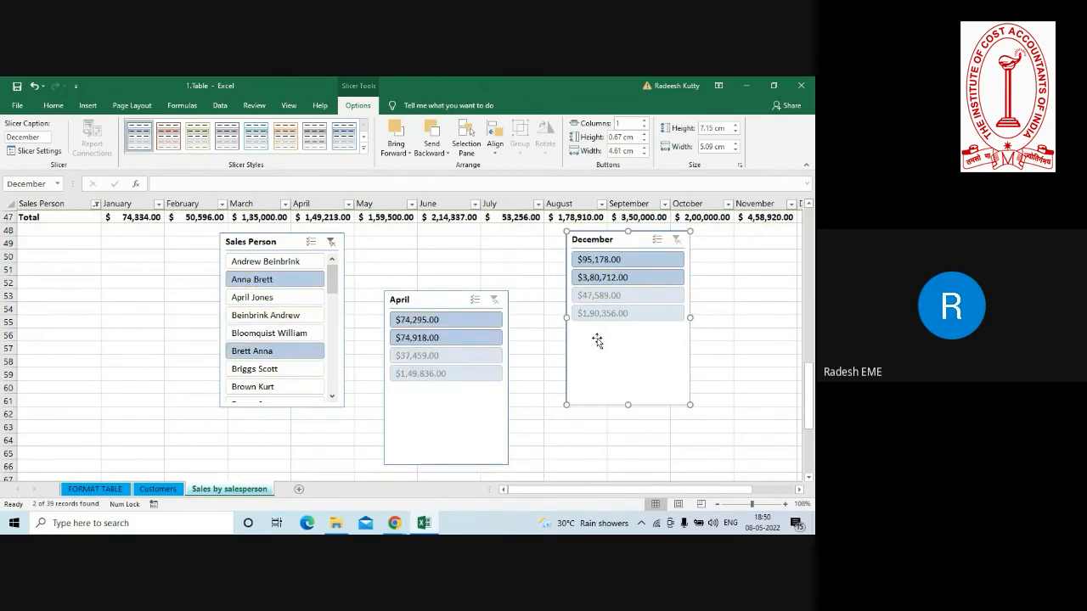
# Add the fourth listed salesperson to the Sales Person slicer selection and return to worksheet cell C53.
pyautogui.scroll(4, 809, 207)
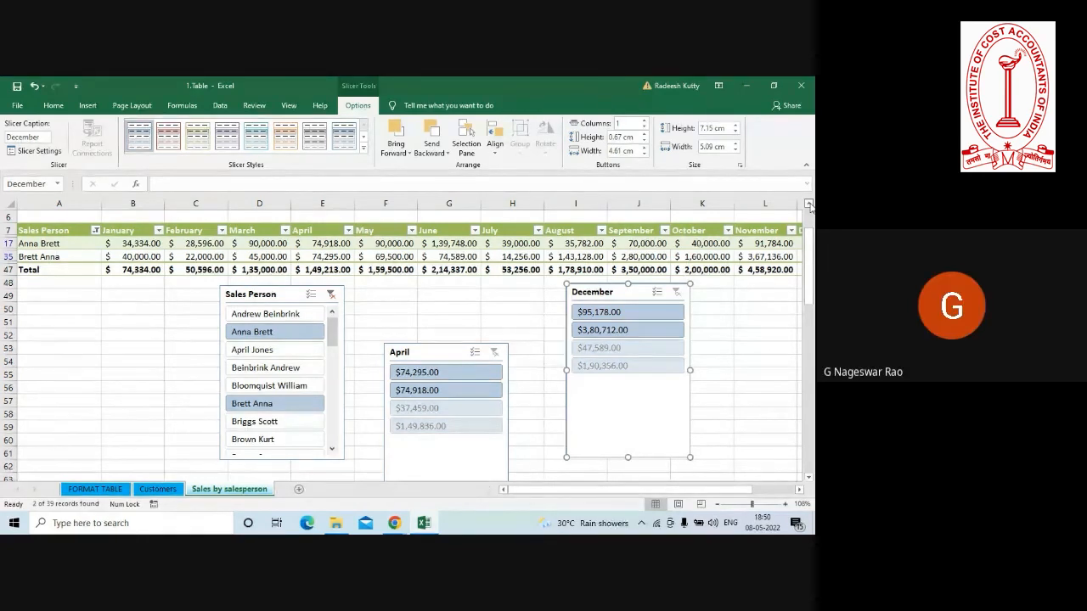
pyautogui.keyDown('ctrl'); pyautogui.click(264, 370); pyautogui.keyUp('ctrl')
pyautogui.keyDown('ctrl'); pyautogui.click(276, 402); pyautogui.keyUp('ctrl')
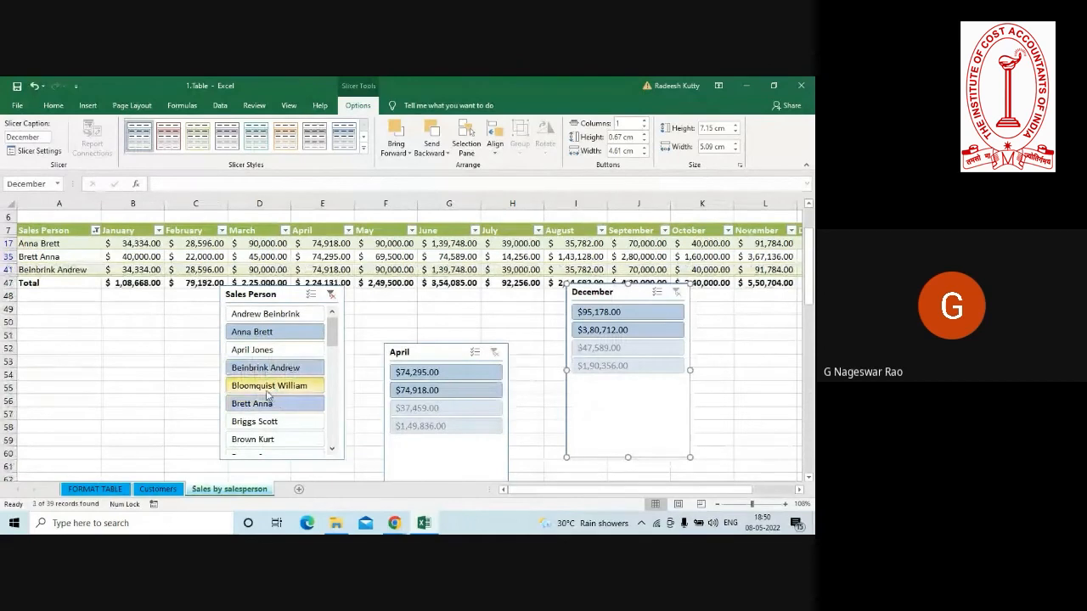
pyautogui.click(169, 359)
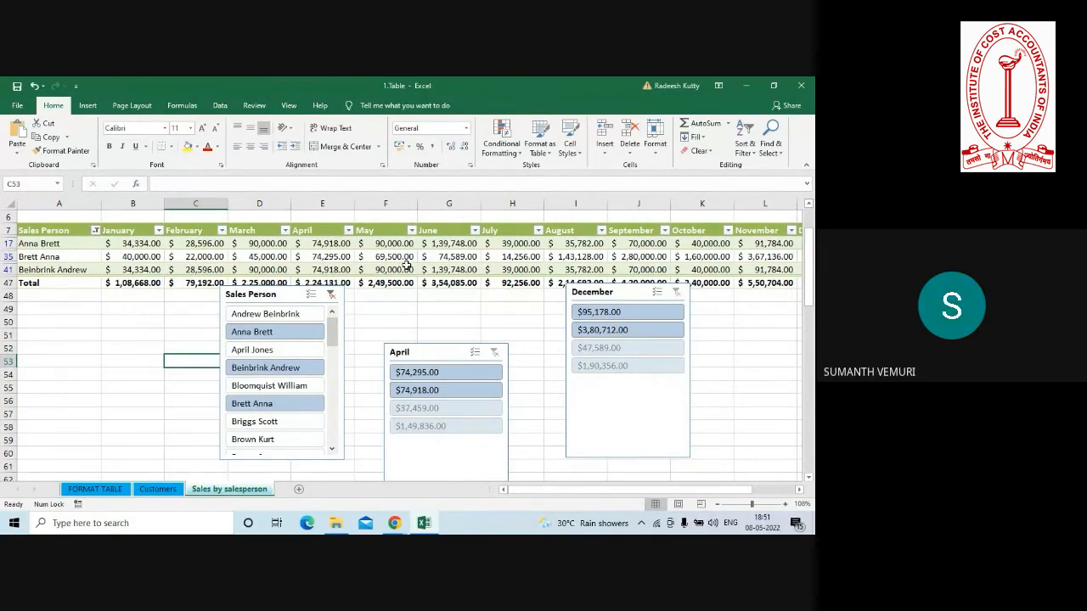
# Filter the table to only the second salesperson listed in the Sales Person slicer and move the April slicer beside the December slicer.
pyautogui.click(261, 332)
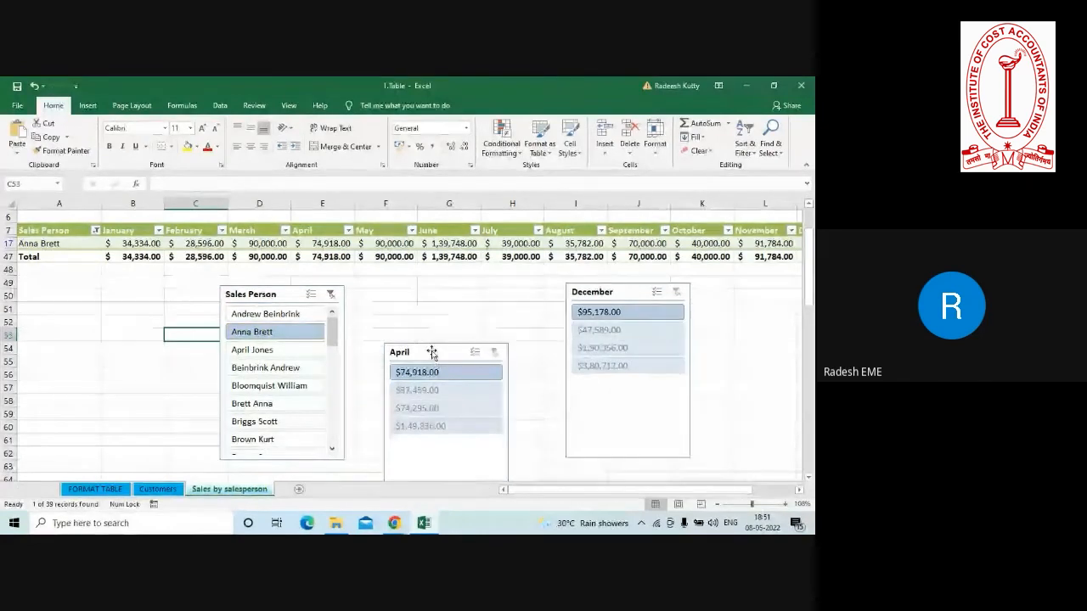
pyautogui.moveTo(432, 352); pyautogui.dragTo(478, 288)
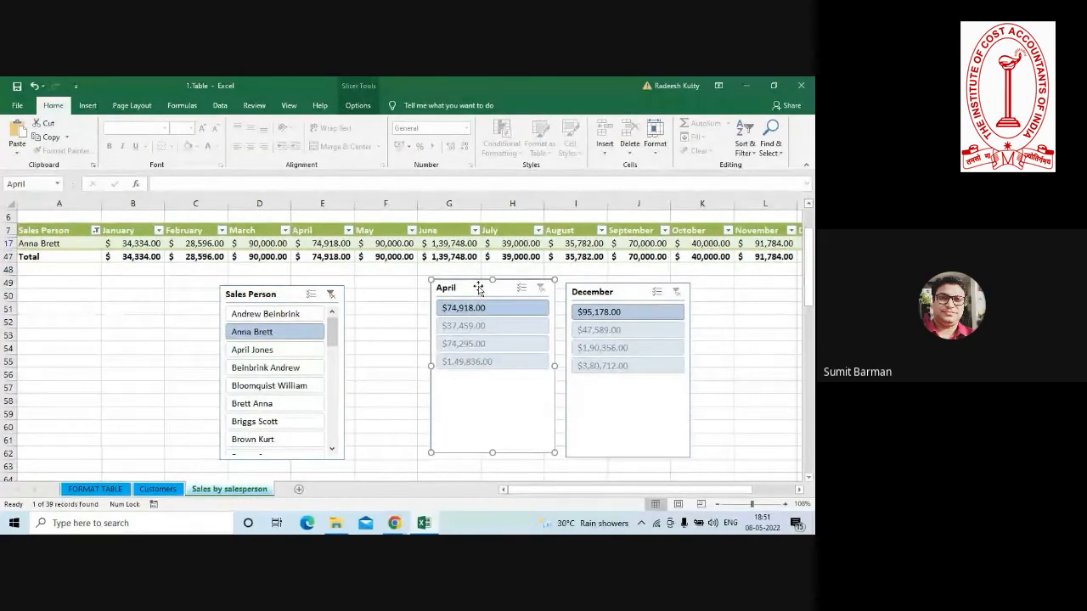
# Delete the Sales Person, April and December slicers from the worksheet.
pyautogui.click(270, 294)
pyautogui.press('Delete')
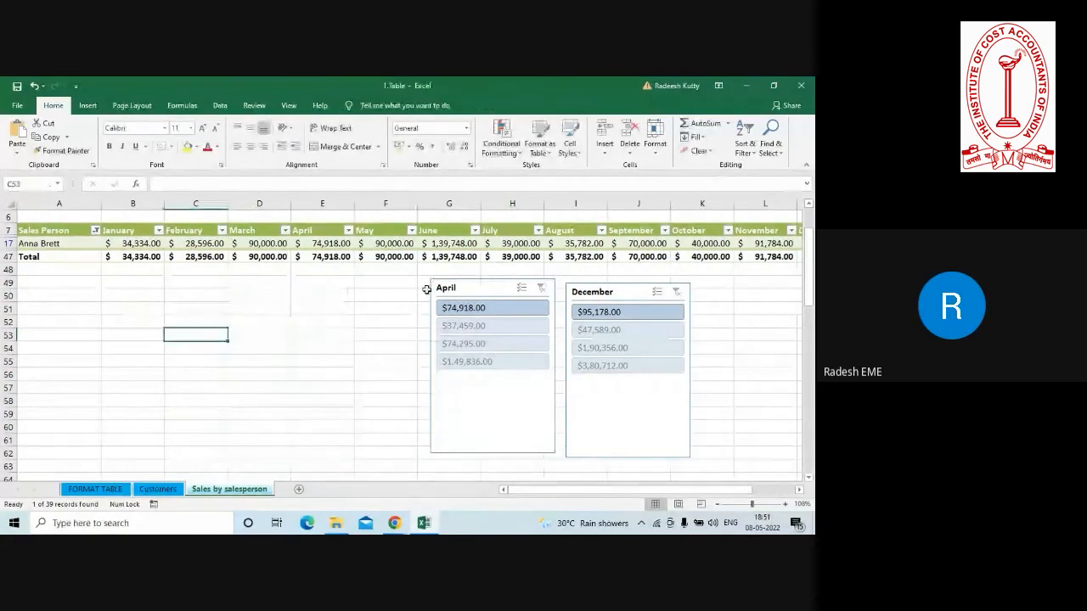
pyautogui.click(463, 287)
pyautogui.press('Delete')
pyautogui.click(595, 292)
pyautogui.press('Delete')
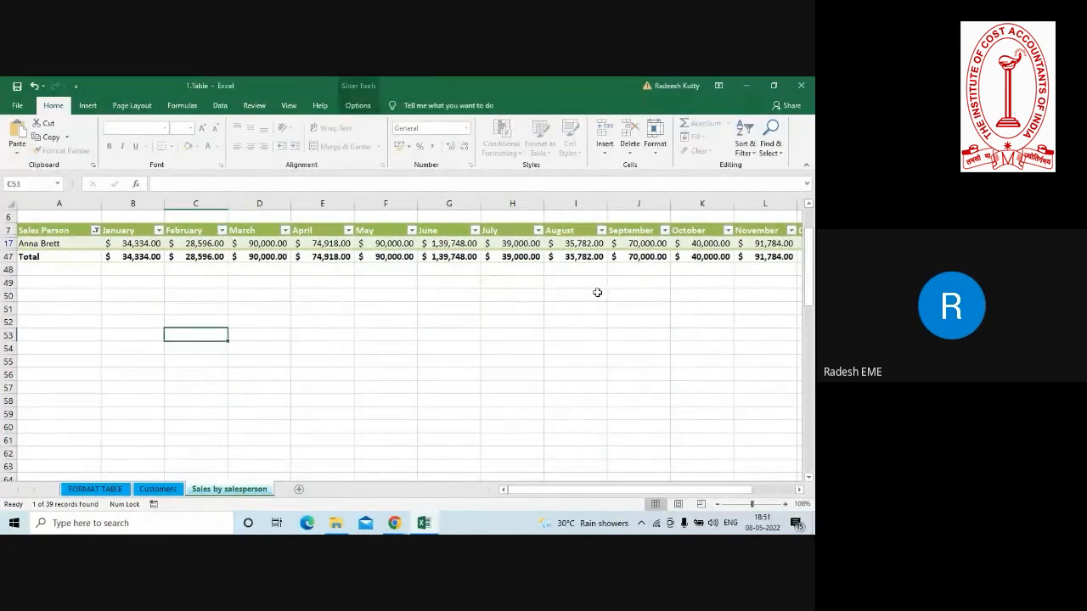
# Select all salespeople in the Sales Person column filter so the table shows every row.
pyautogui.click(96, 232)
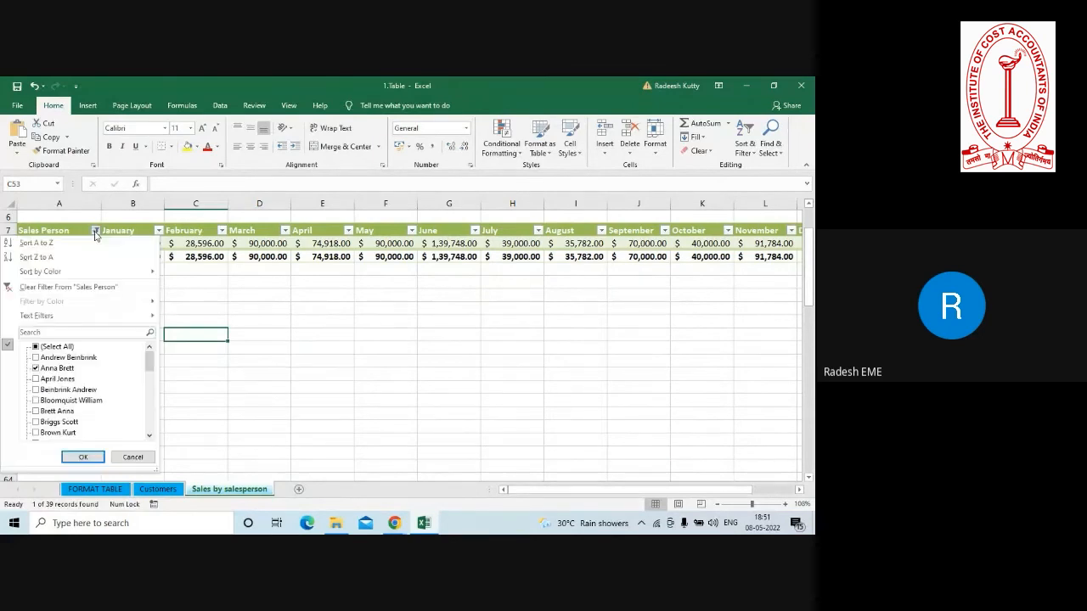
pyautogui.click(54, 348)
pyautogui.click(82, 457)
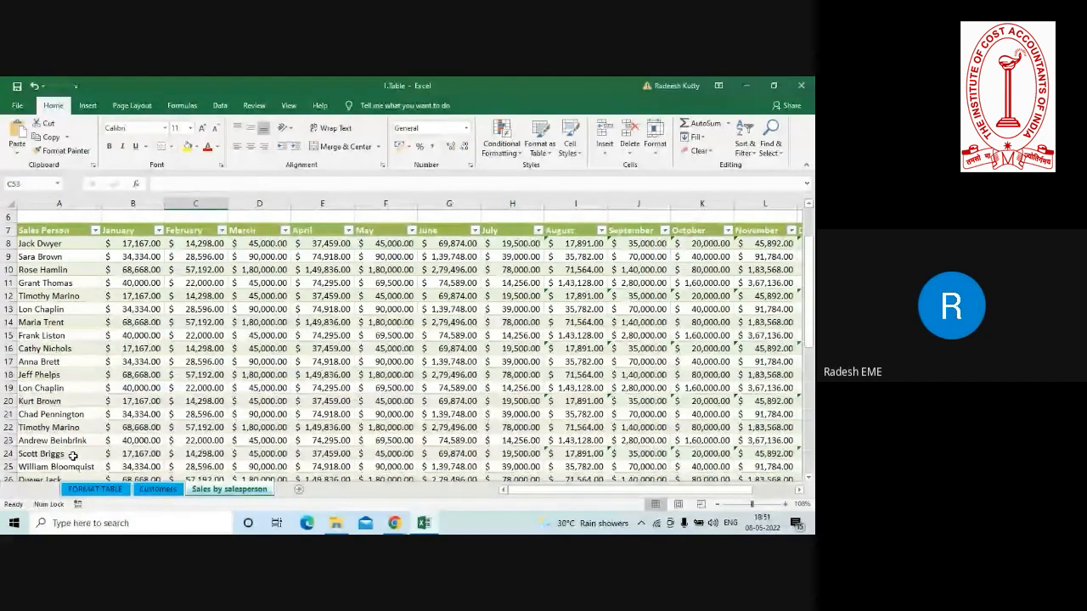
pyautogui.click(322, 433)
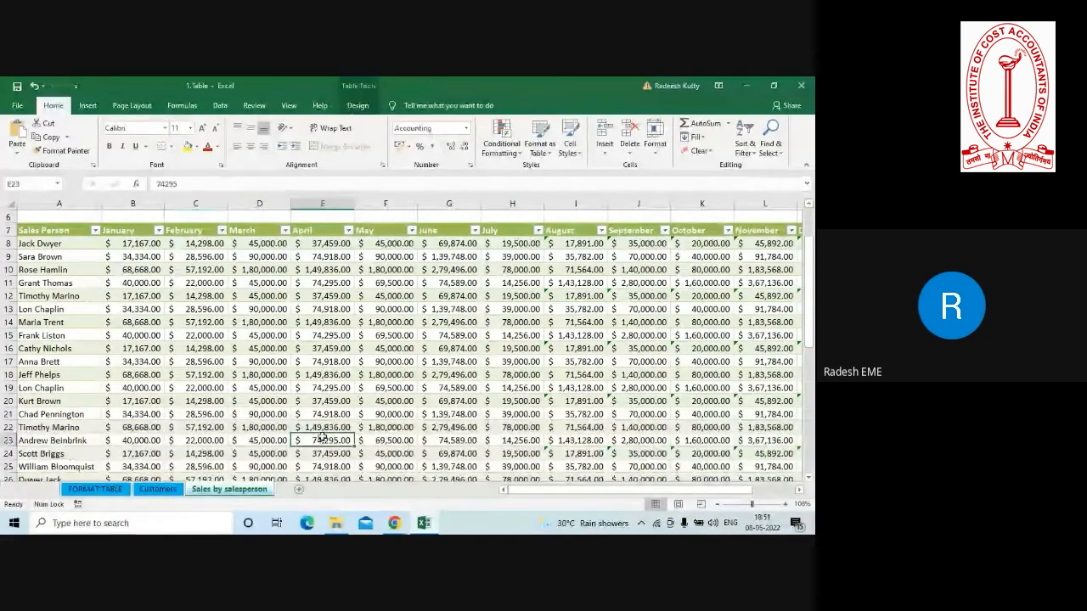
pyautogui.click(348, 335)
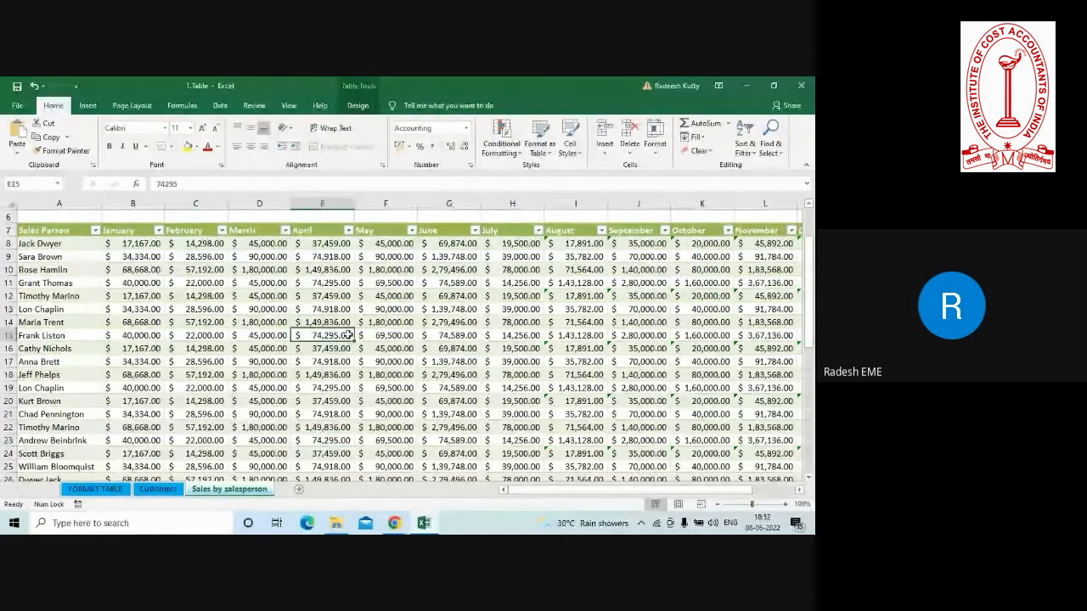
pyautogui.click(358, 105)
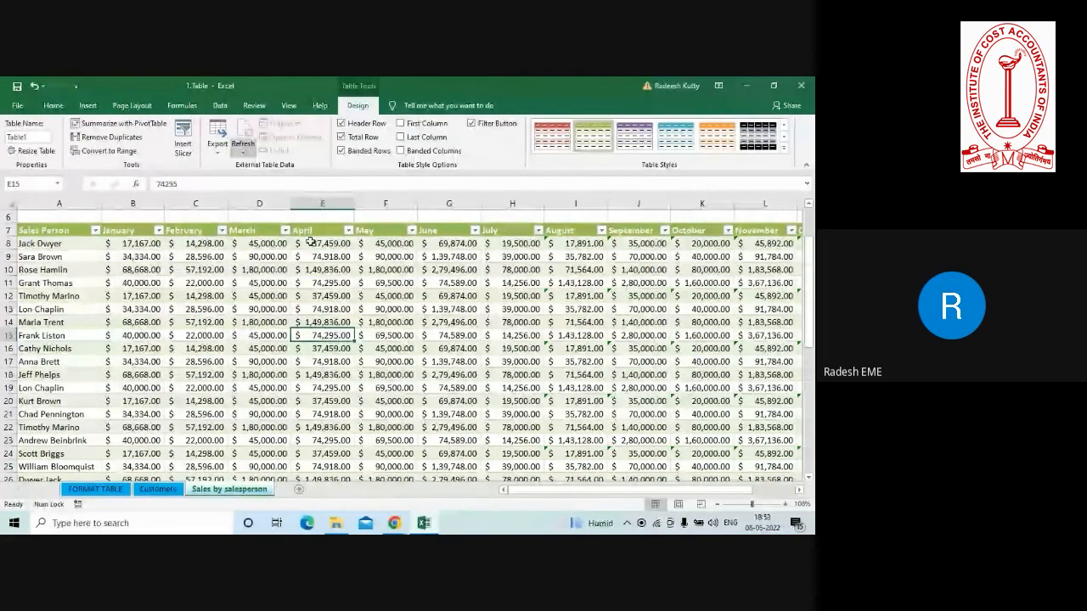
pyautogui.click(378, 348)
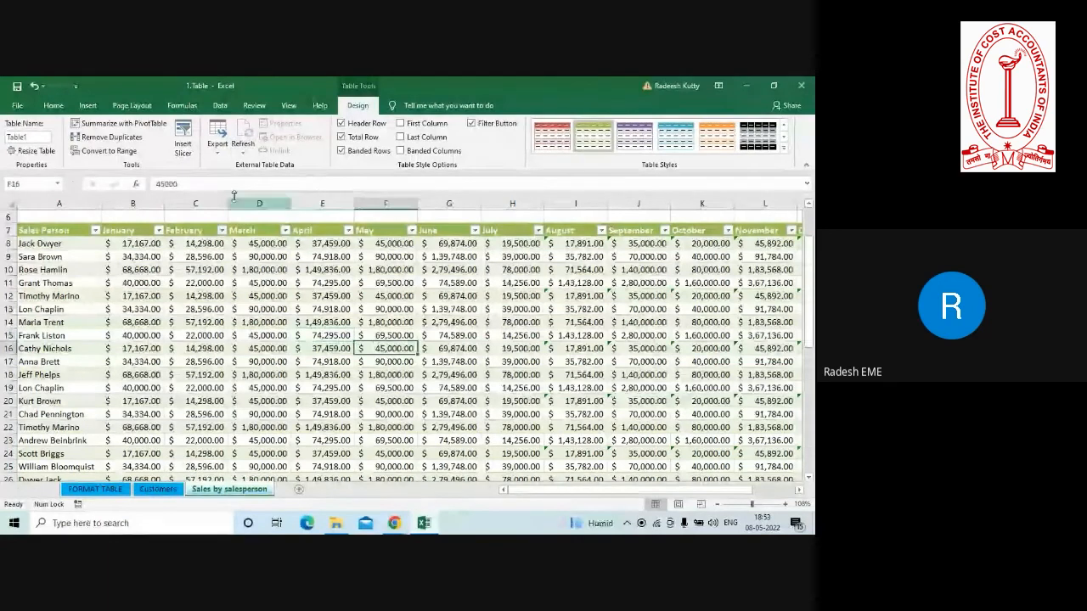
pyautogui.click(219, 106)
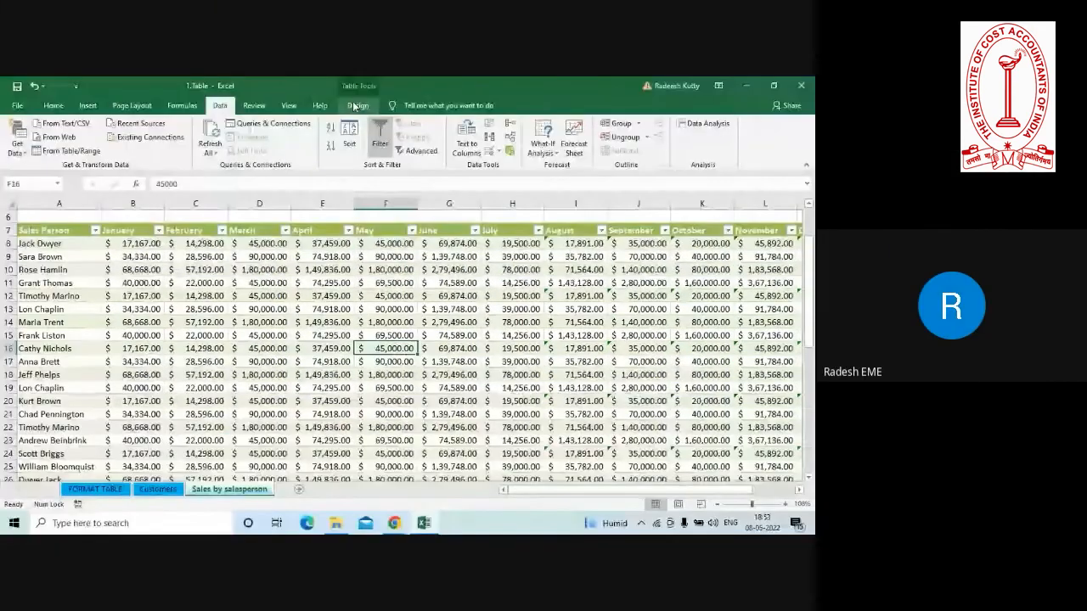
pyautogui.click(356, 106)
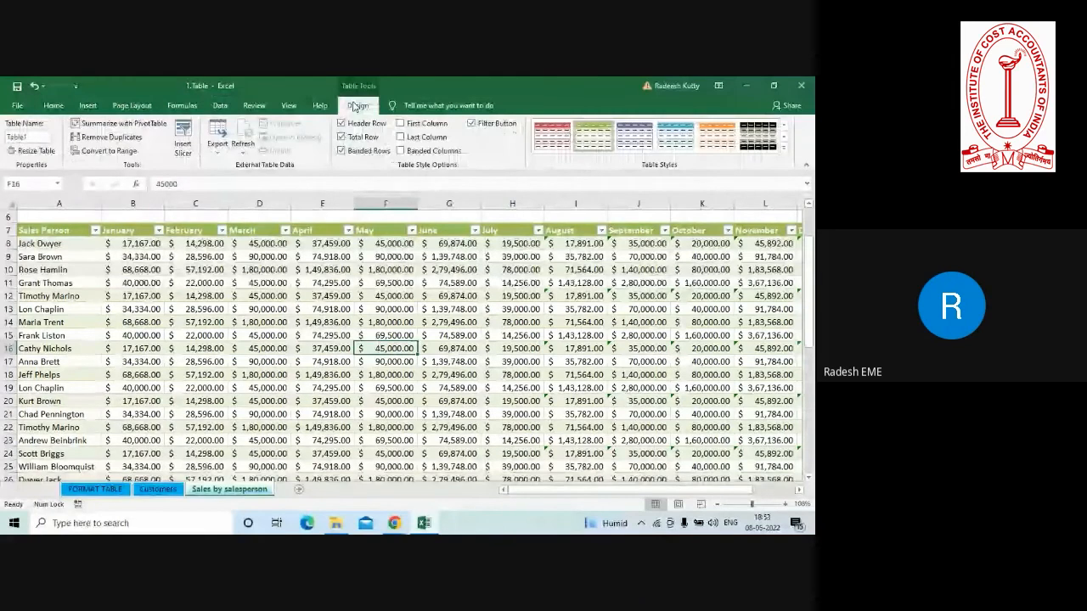
pyautogui.click(343, 268)
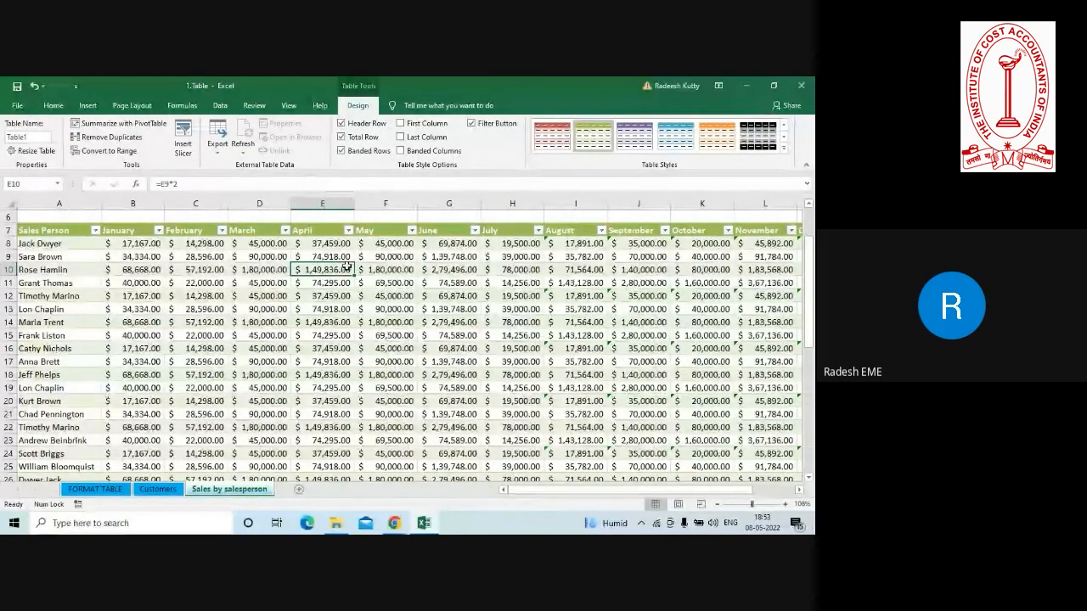
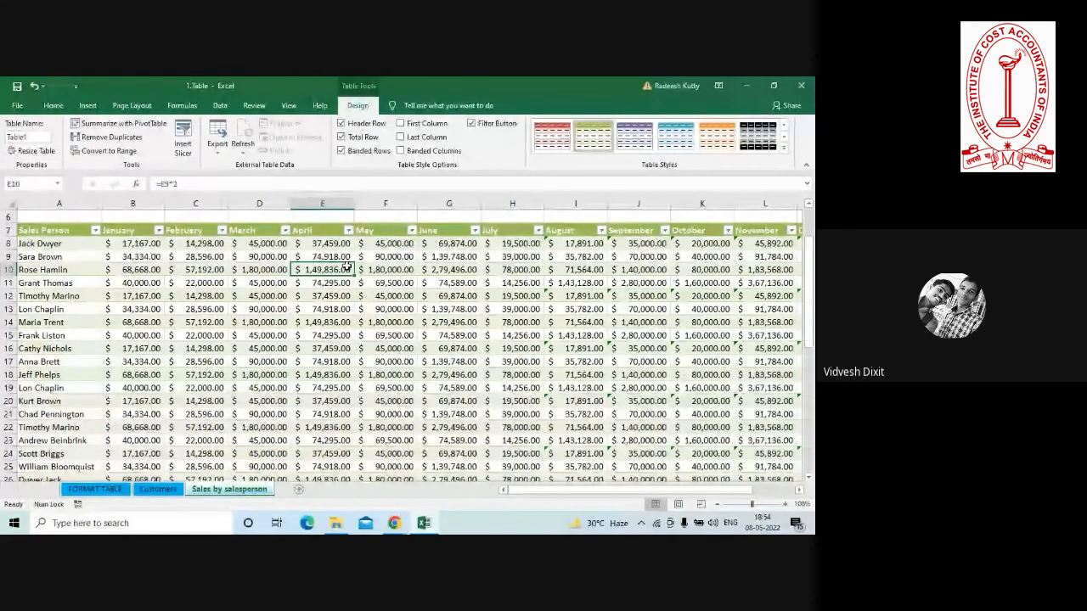
# Switch to File Explorer and review the contents of the SESSION 1 folder, including its Case and TASK - 1 subfolders.
pyautogui.hotkey('alt', 'Tab')
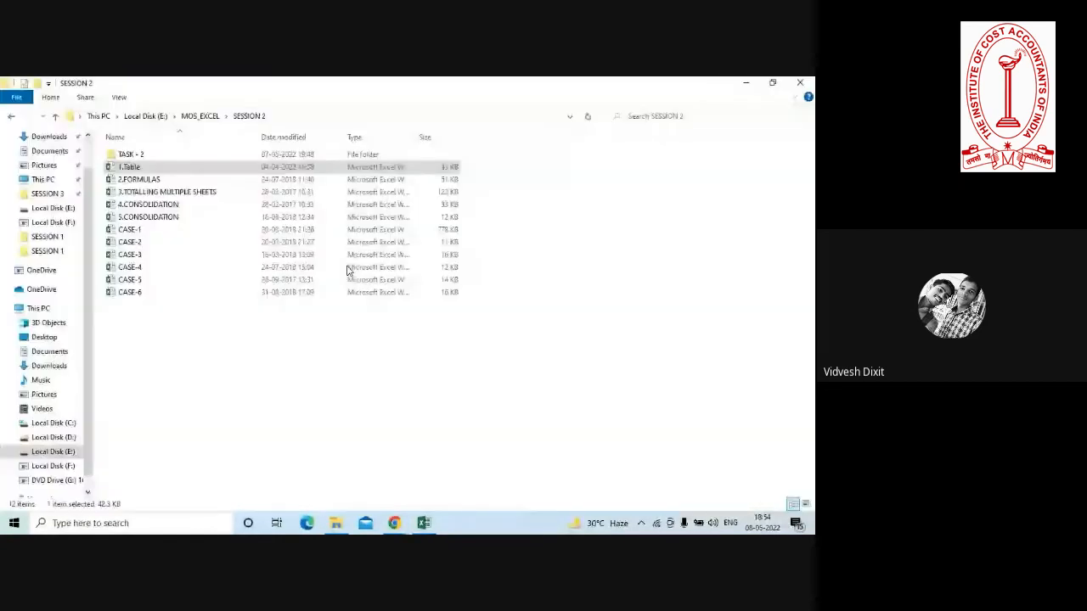
pyautogui.click(55, 117)
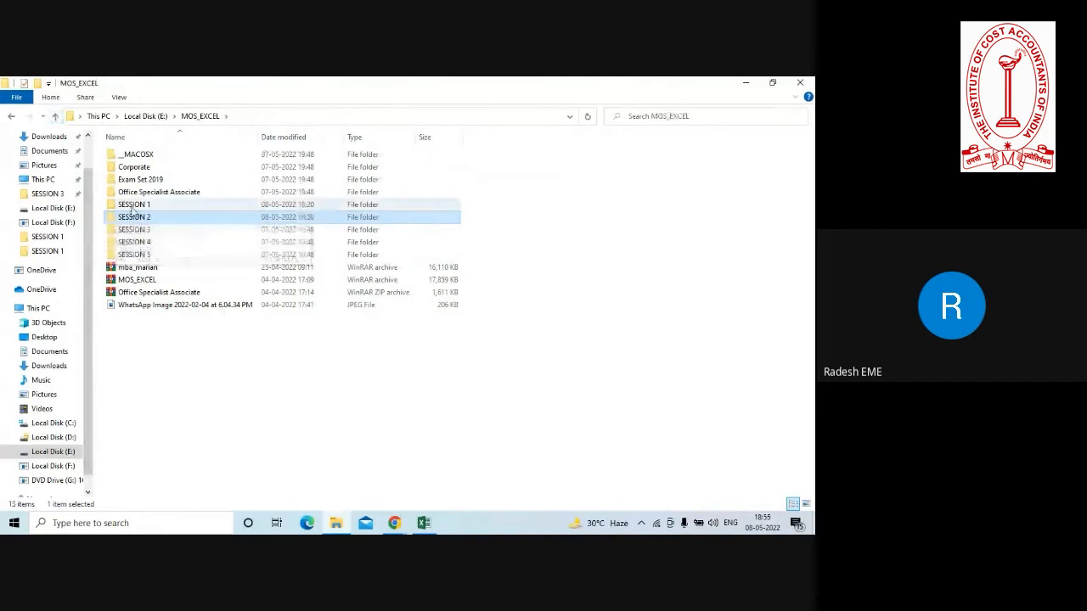
pyautogui.doubleClick(133, 208)
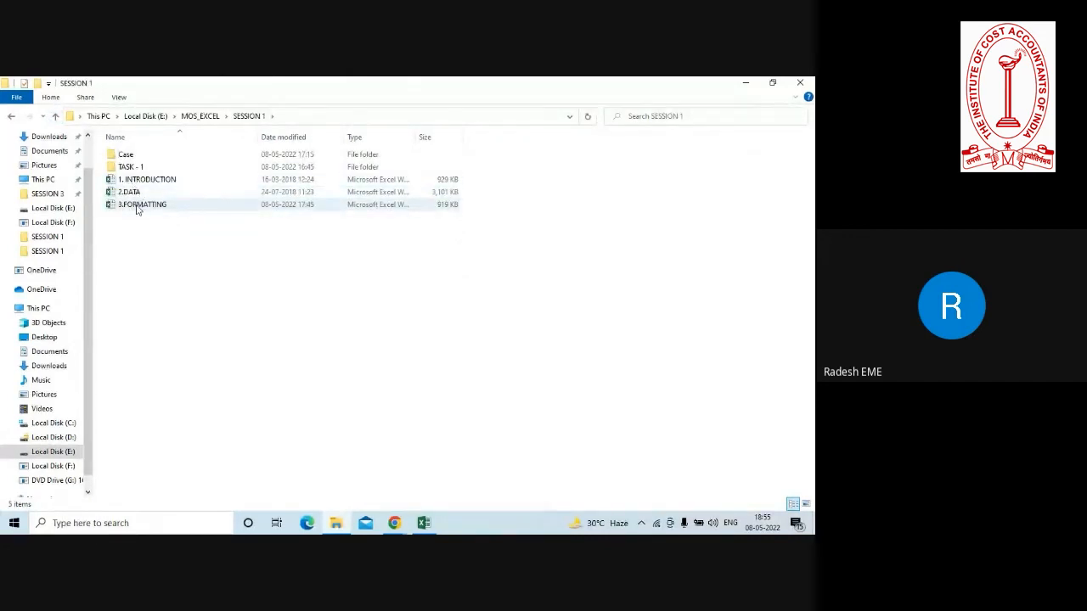
pyautogui.doubleClick(122, 155)
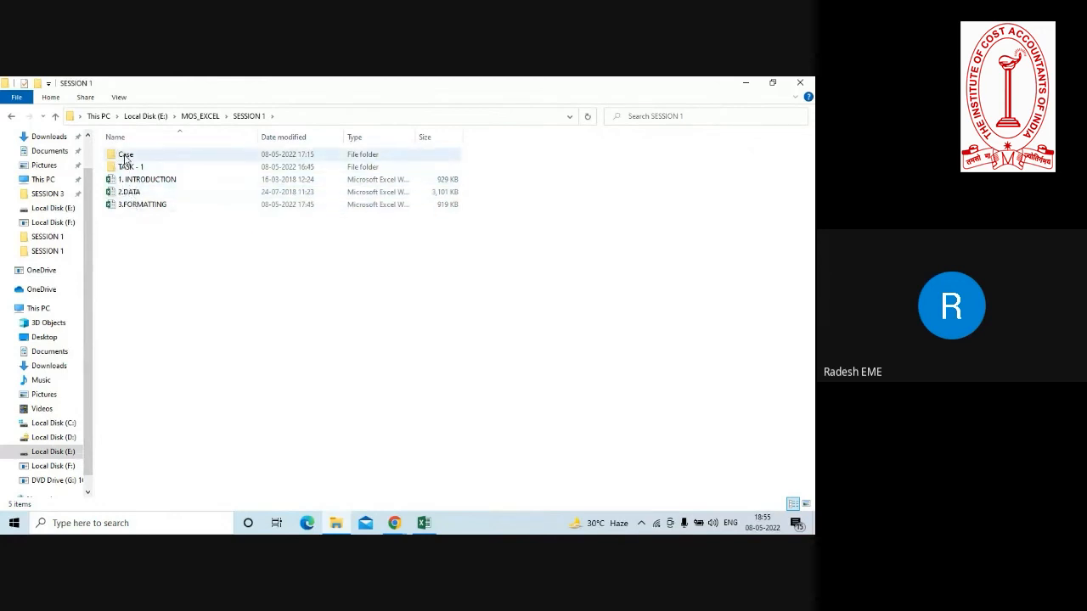
pyautogui.click(55, 116)
pyautogui.doubleClick(127, 167)
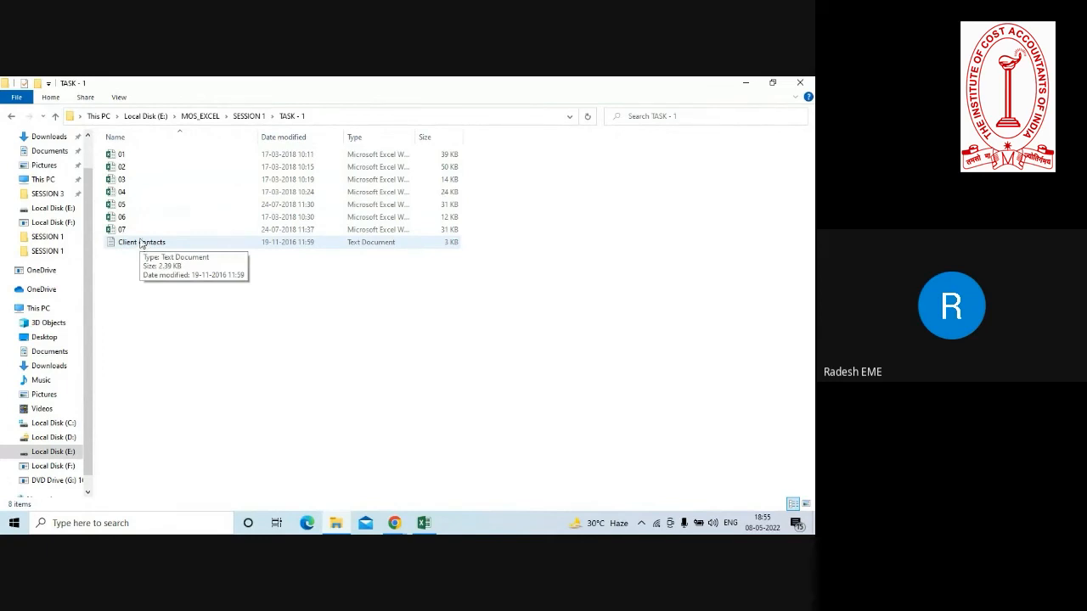
pyautogui.click(56, 119)
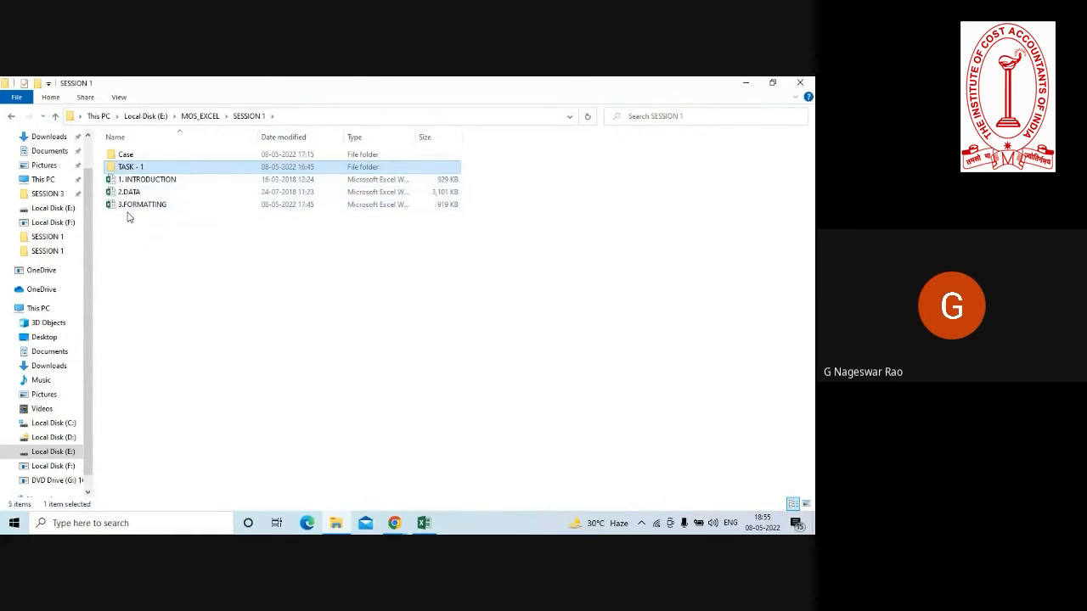
# Review the workbooks in the SESSION 2 folder and the files in its TASK - 2 subfolder.
pyautogui.click(55, 117)
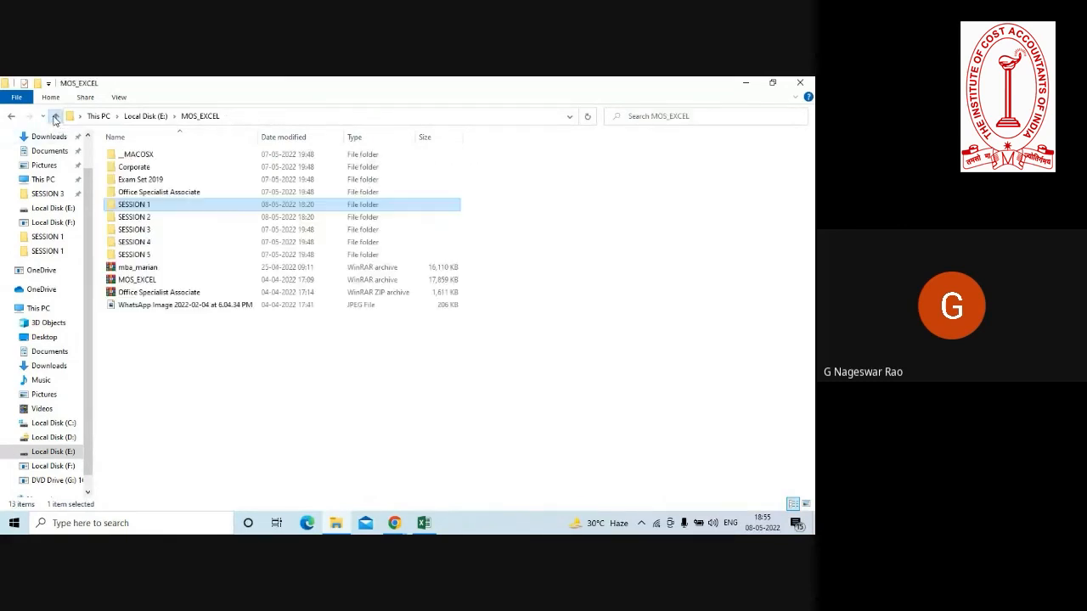
pyautogui.doubleClick(135, 217)
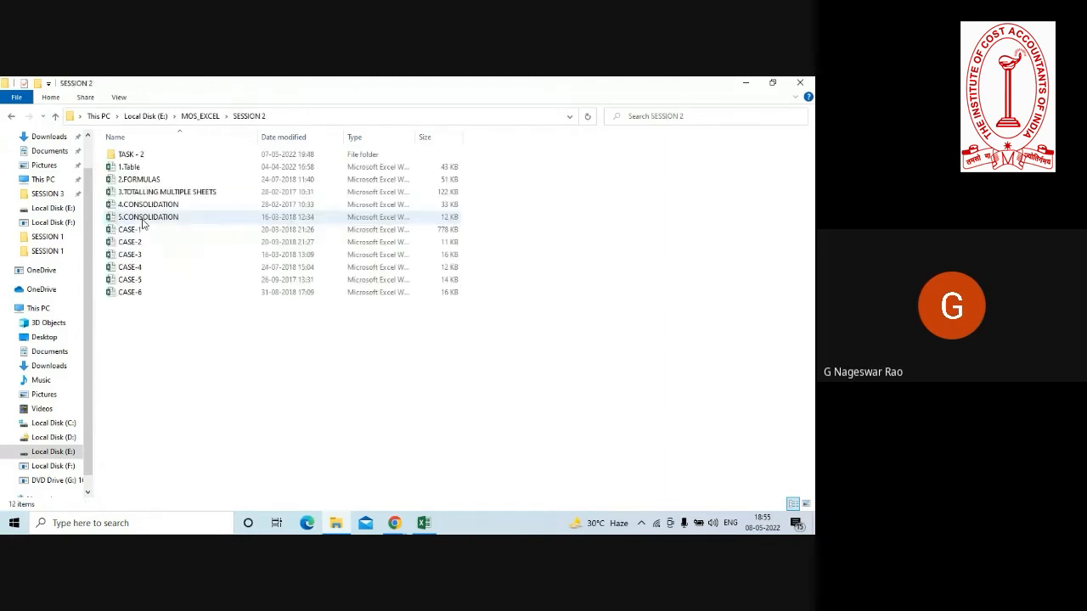
pyautogui.moveTo(149, 340); pyautogui.dragTo(130, 168)
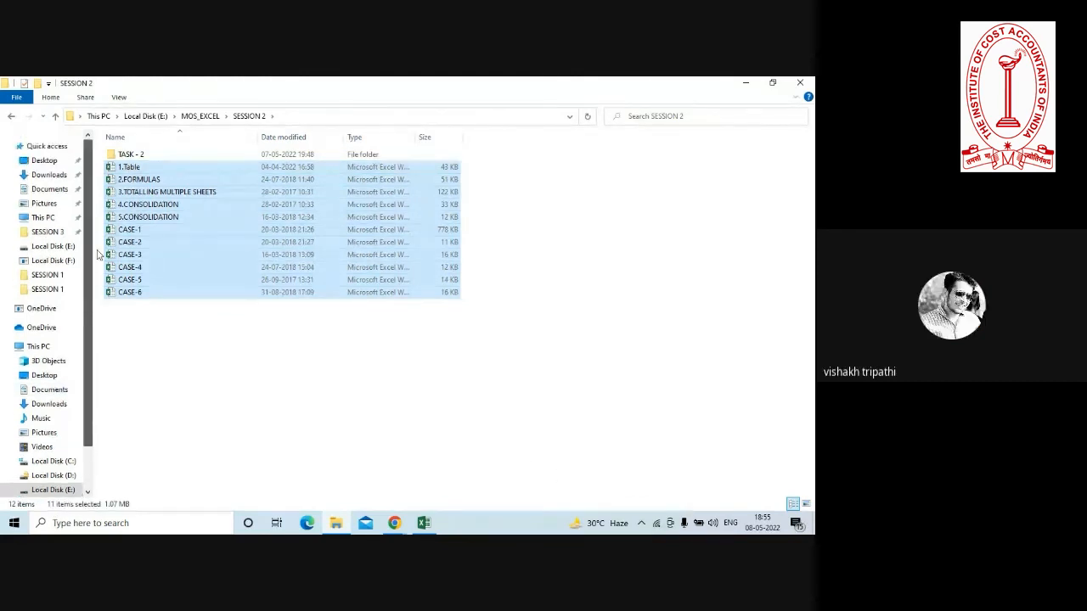
pyautogui.doubleClick(120, 157)
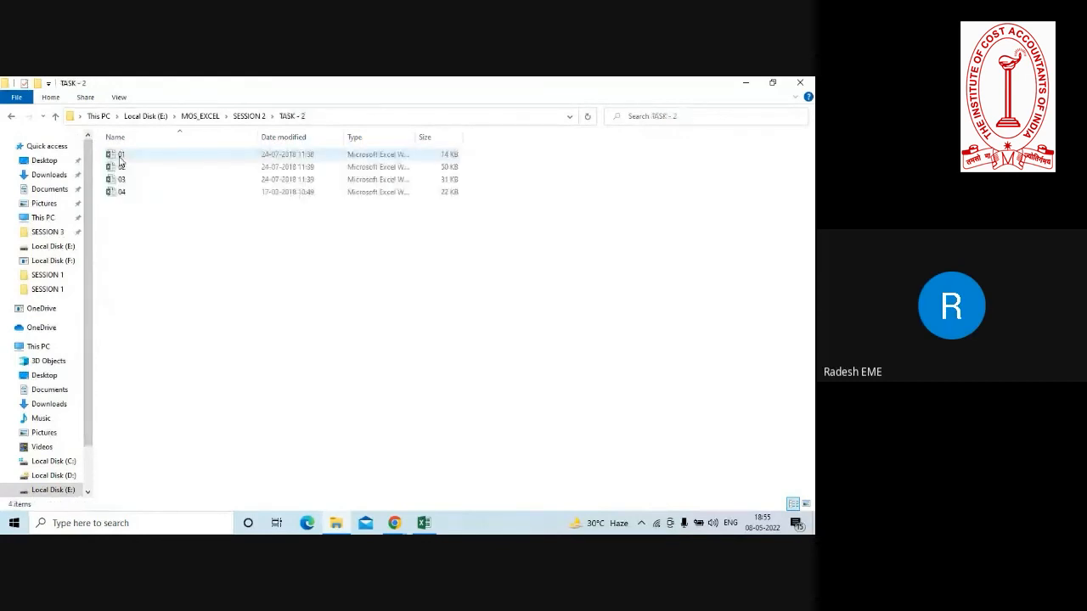
pyautogui.click(56, 117)
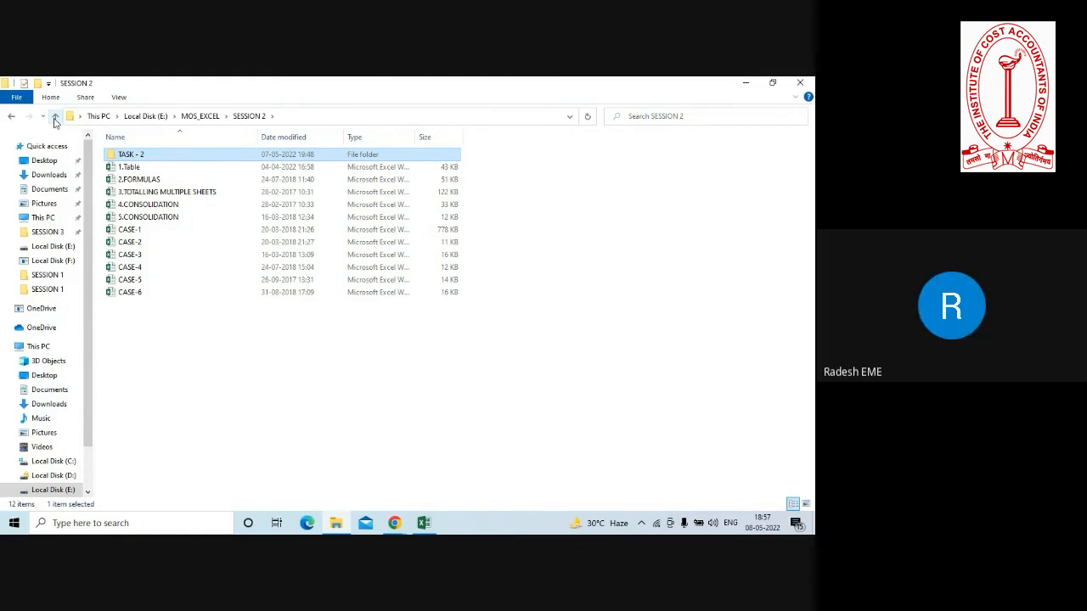
# Minimize the Google Meet window and check the SESSION 1 folder's files again from the MOS_EXCEL folder.
pyautogui.hotkey('alt', 'Tab')
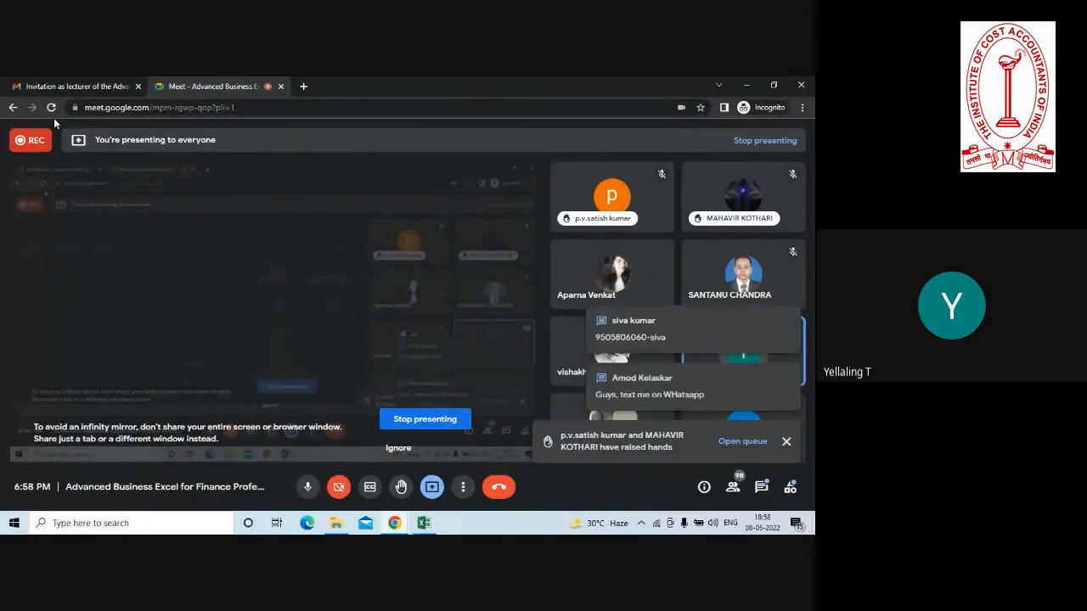
pyautogui.click(747, 87)
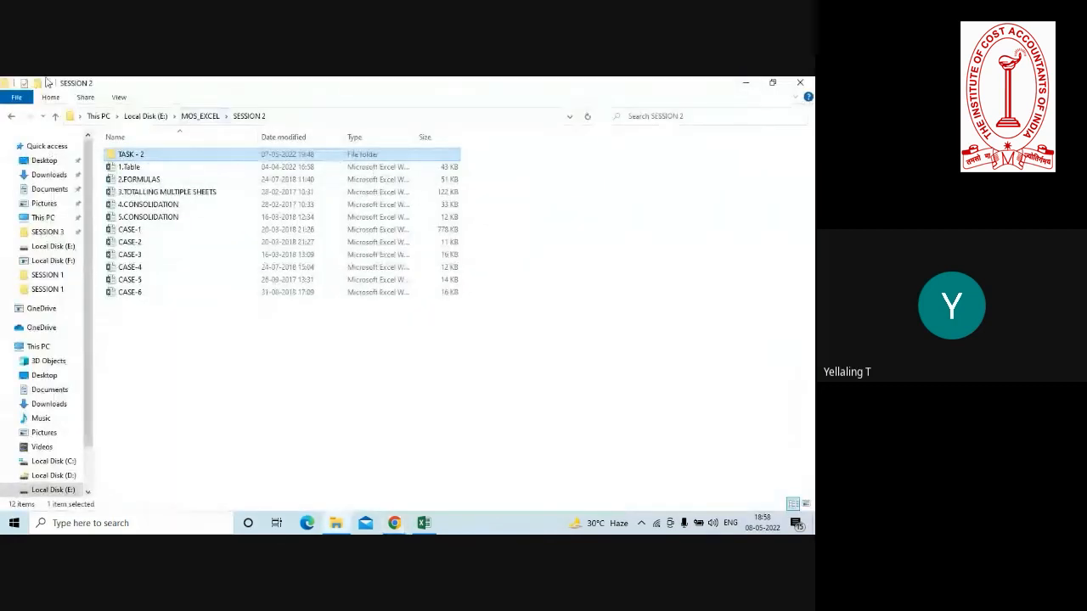
pyautogui.click(55, 117)
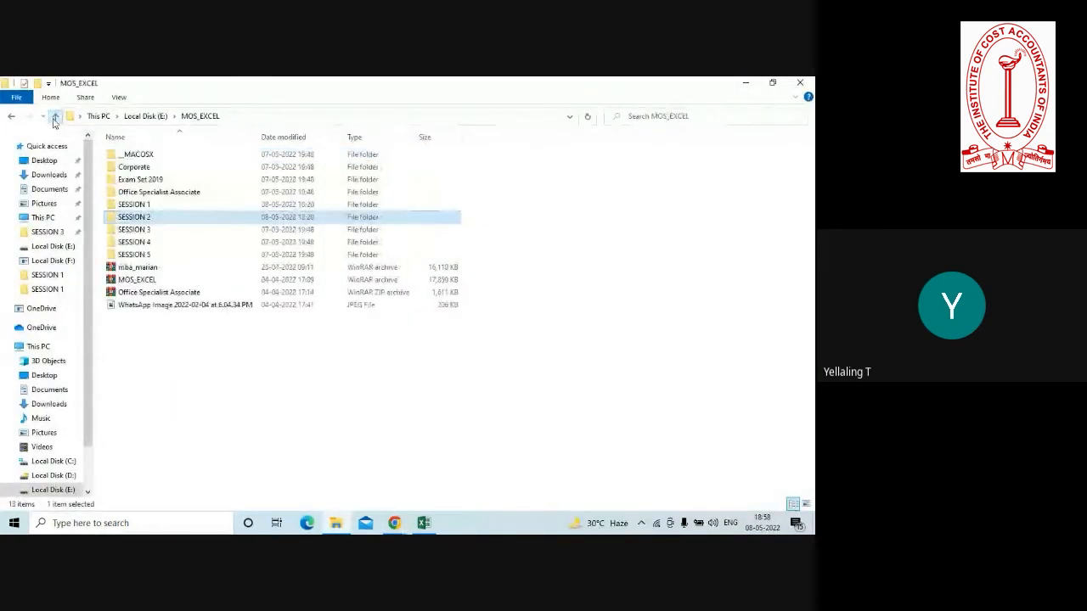
pyautogui.doubleClick(136, 206)
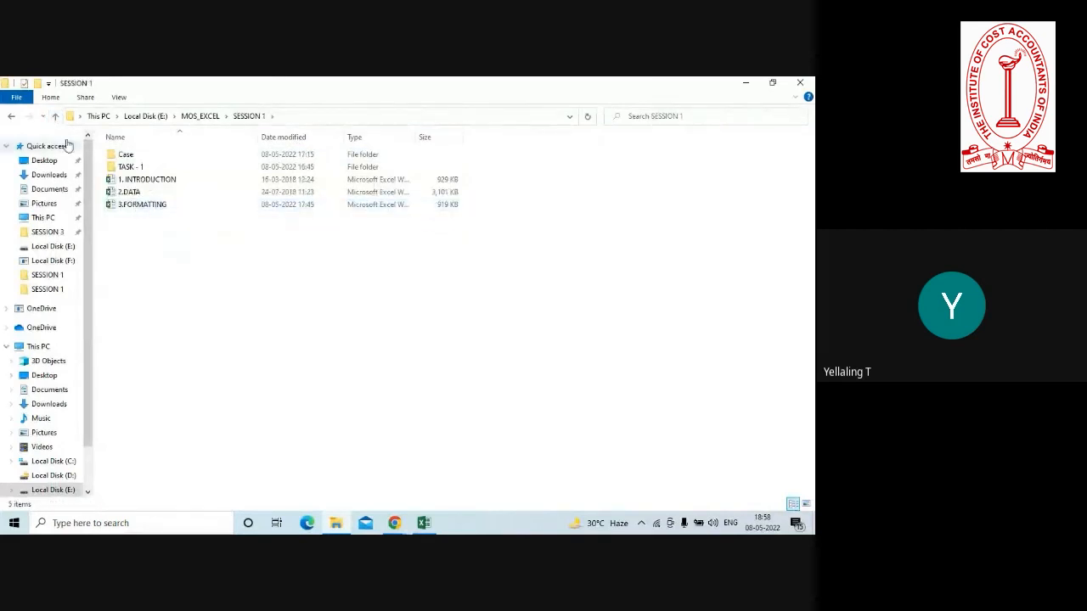
pyautogui.click(55, 117)
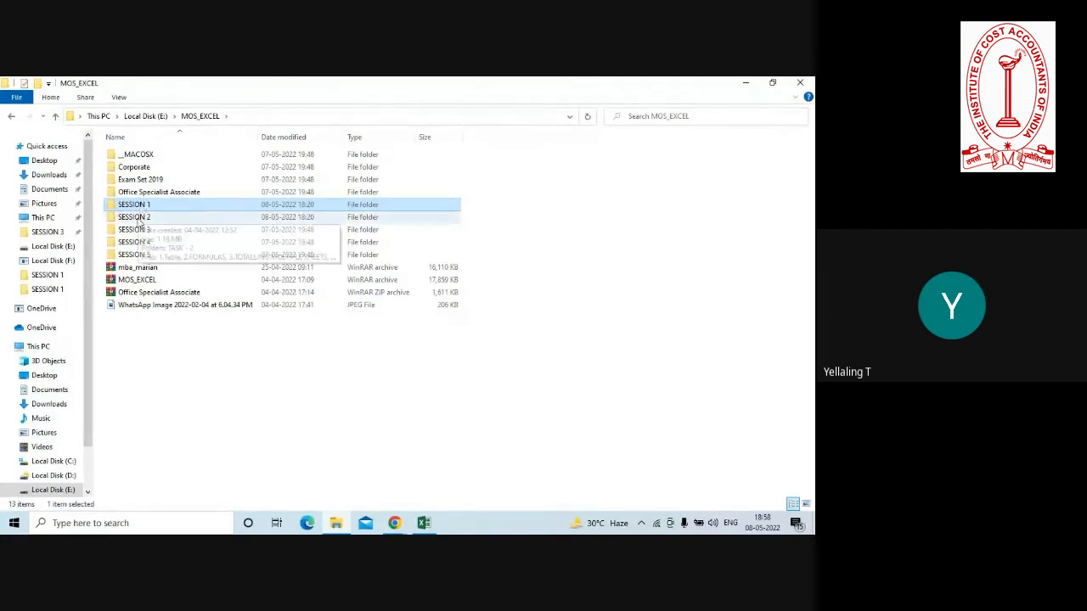
# Open the 1.Table workbook from the SESSION 2 folder and select cell A8 in the sales table.
pyautogui.doubleClick(134, 217)
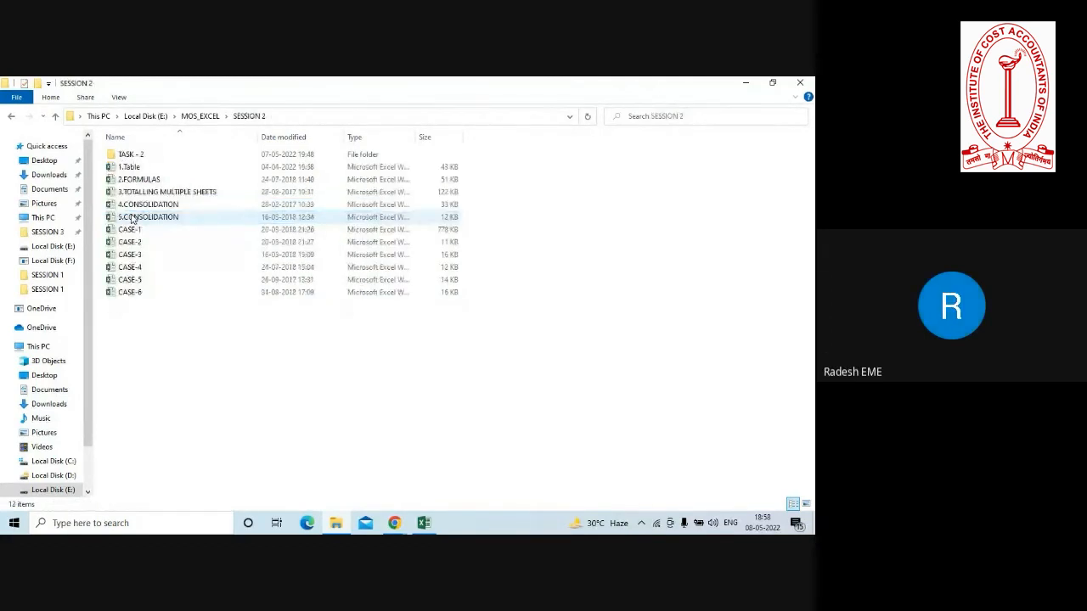
pyautogui.doubleClick(132, 170)
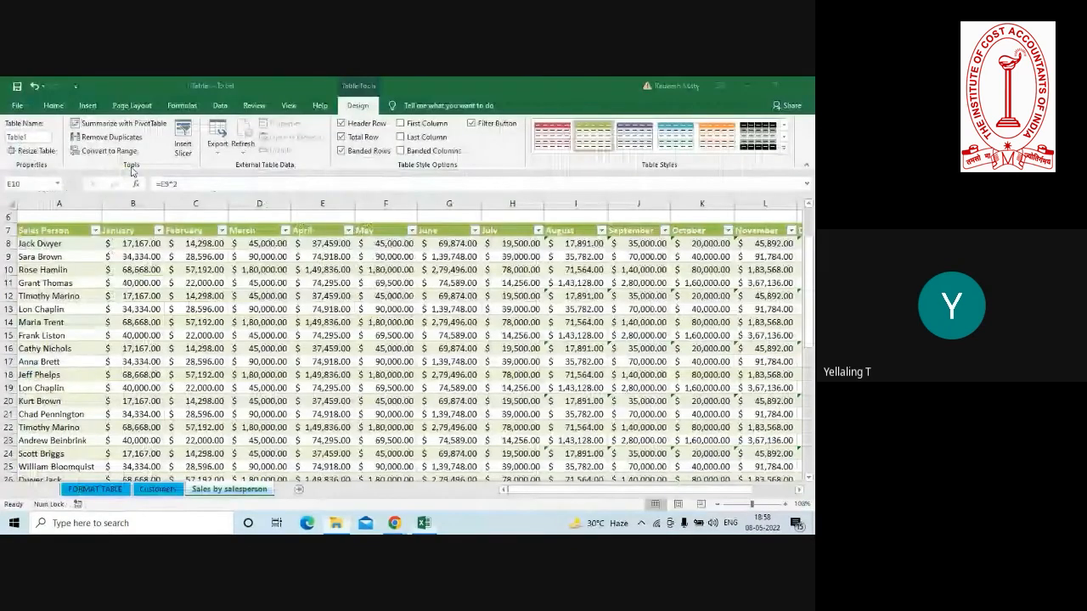
pyautogui.click(266, 349)
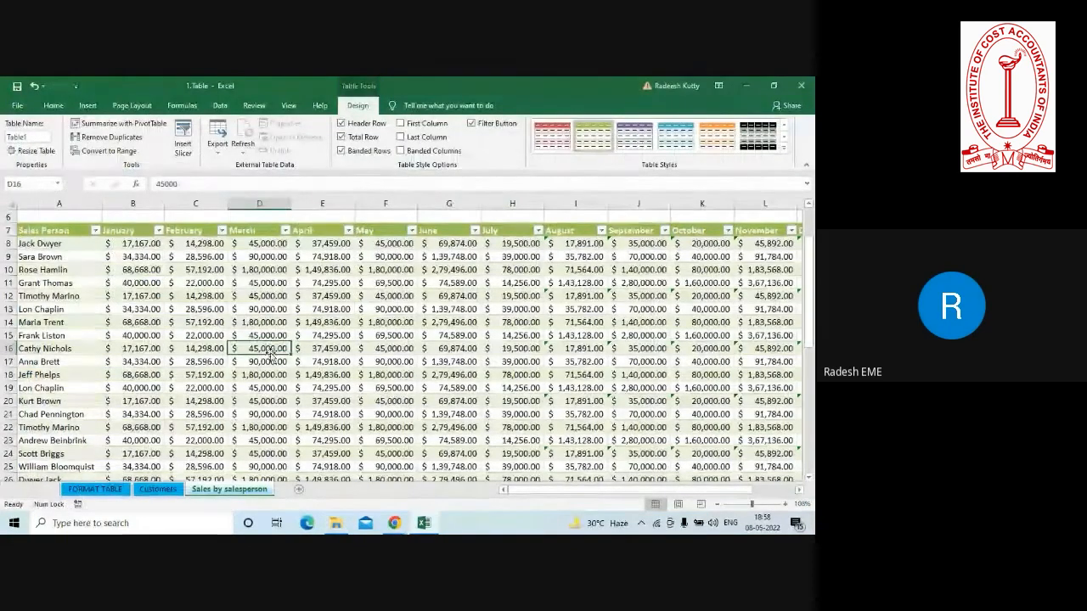
pyautogui.click(394, 323)
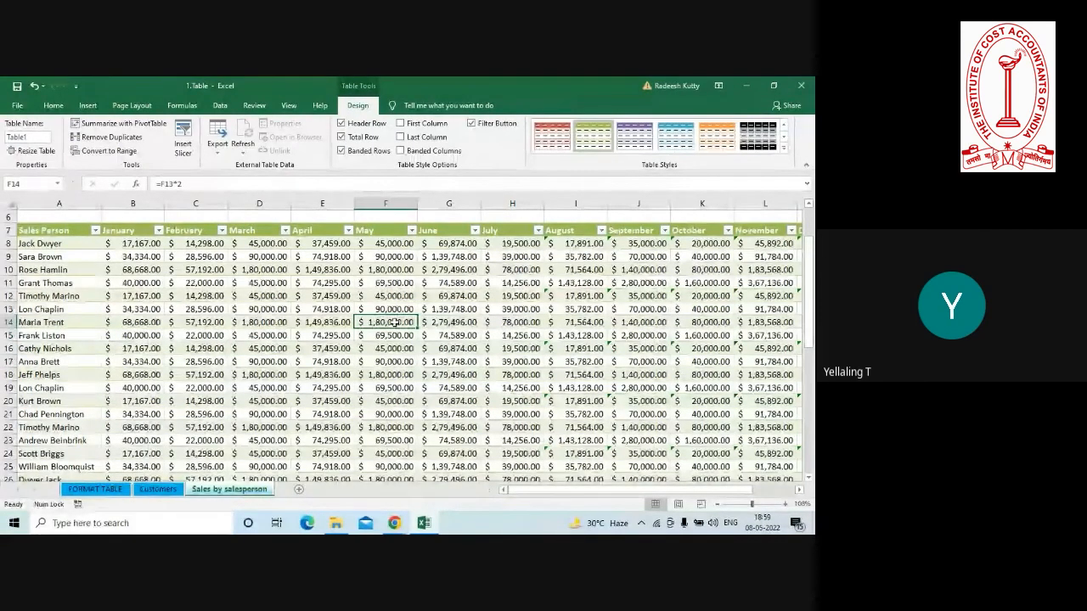
pyautogui.click(48, 247)
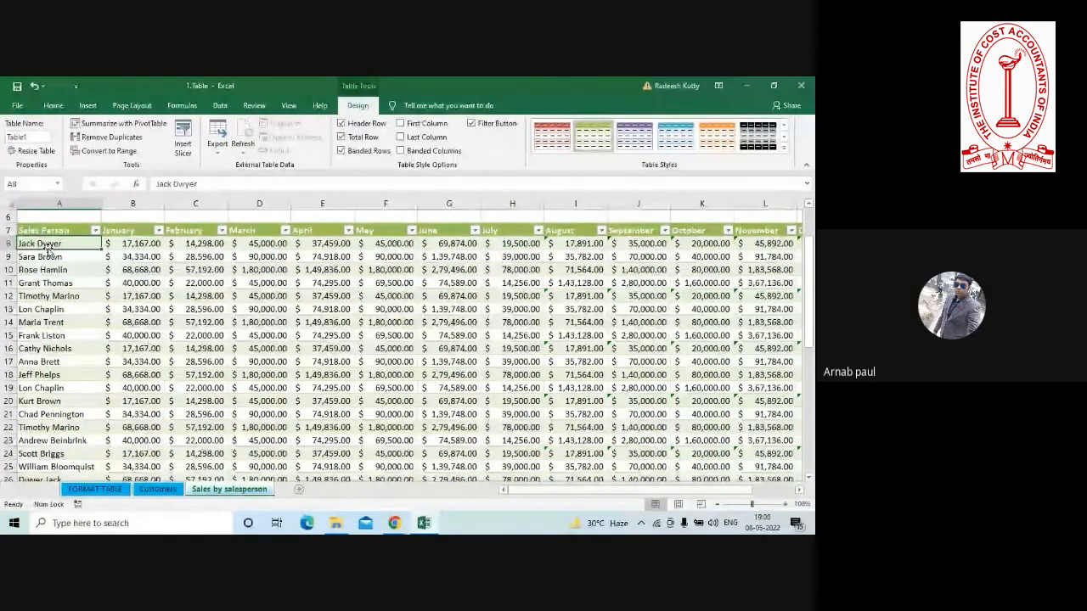
# Switch to the Google Meet call, dismiss the raised-hands notification and stop presenting the screen.
pyautogui.click(395, 522)
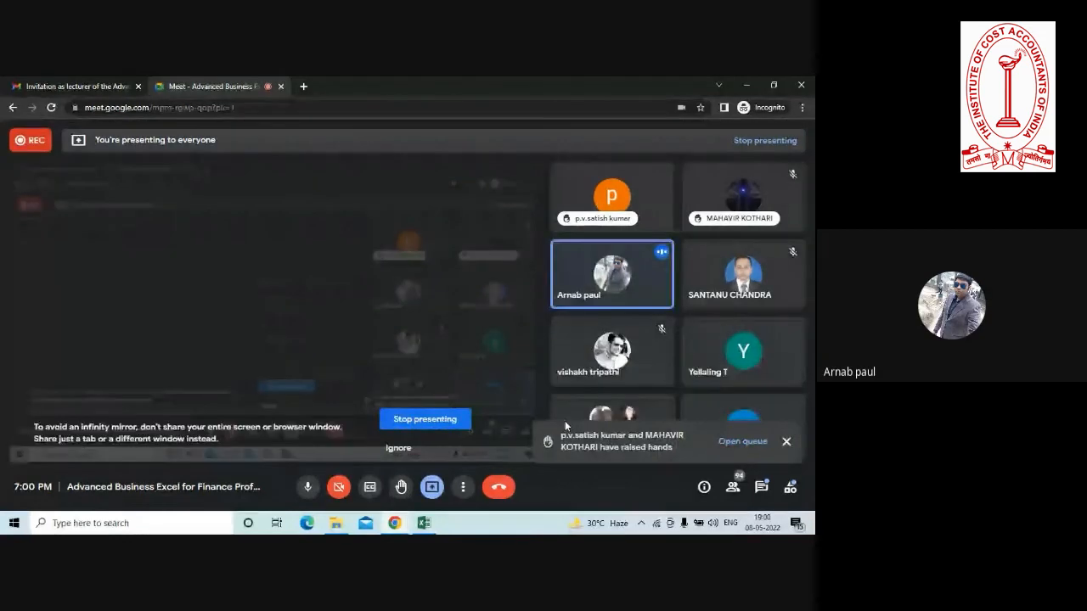
pyautogui.click(787, 442)
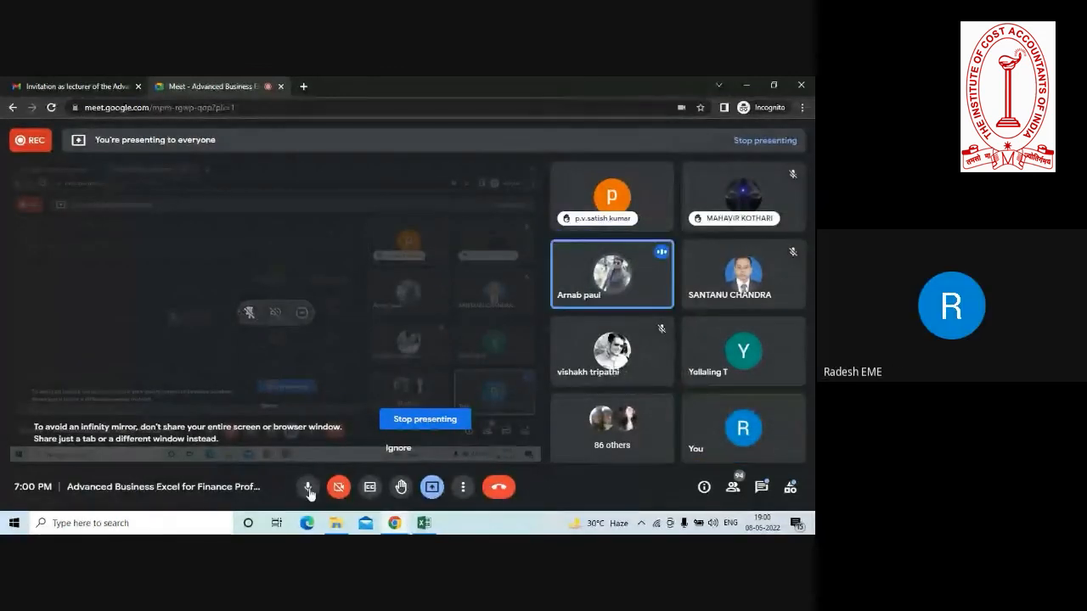
pyautogui.click(431, 486)
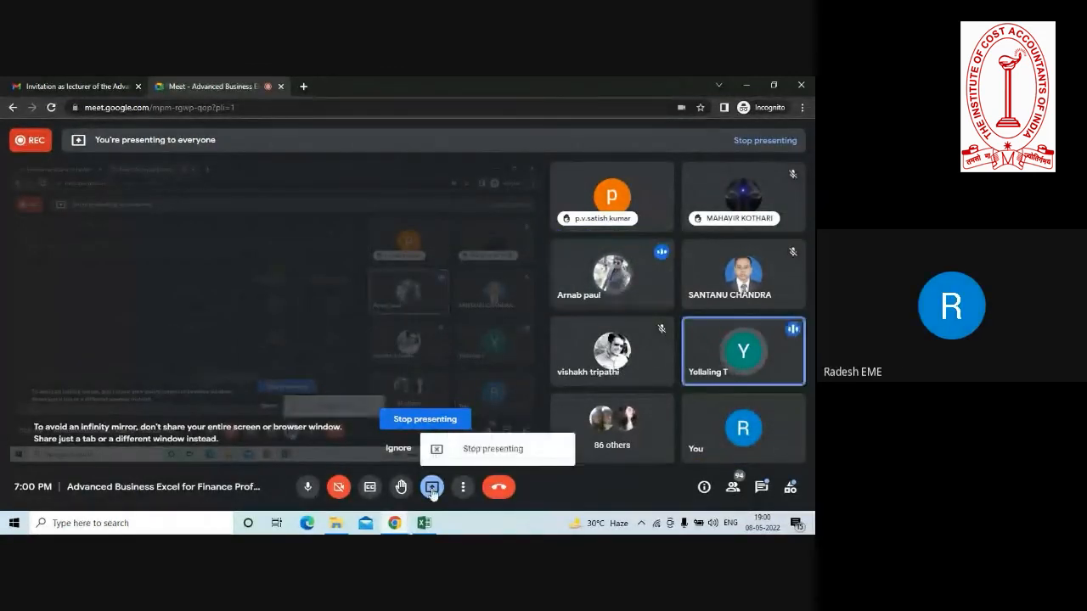
pyautogui.click(482, 452)
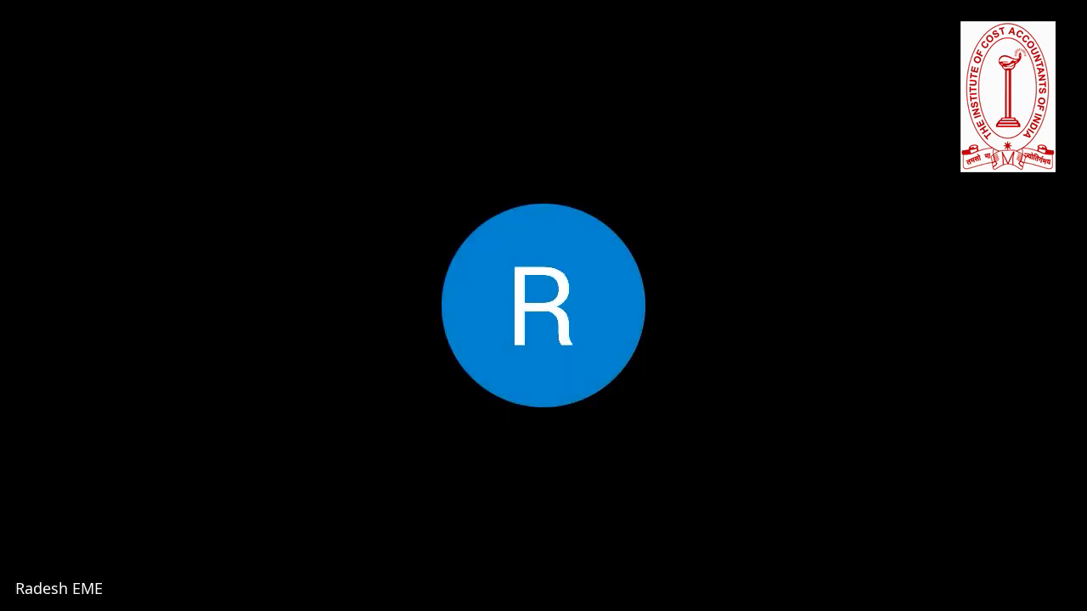
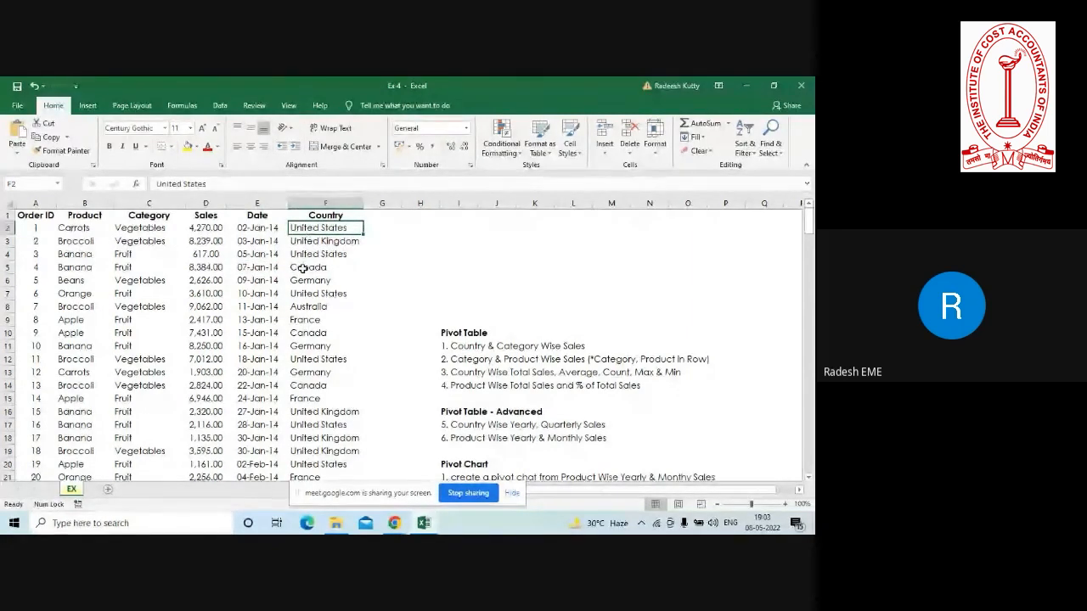
# Insert a PivotTable on a new worksheet from the order data in the EX sheet.
pyautogui.click(303, 268)
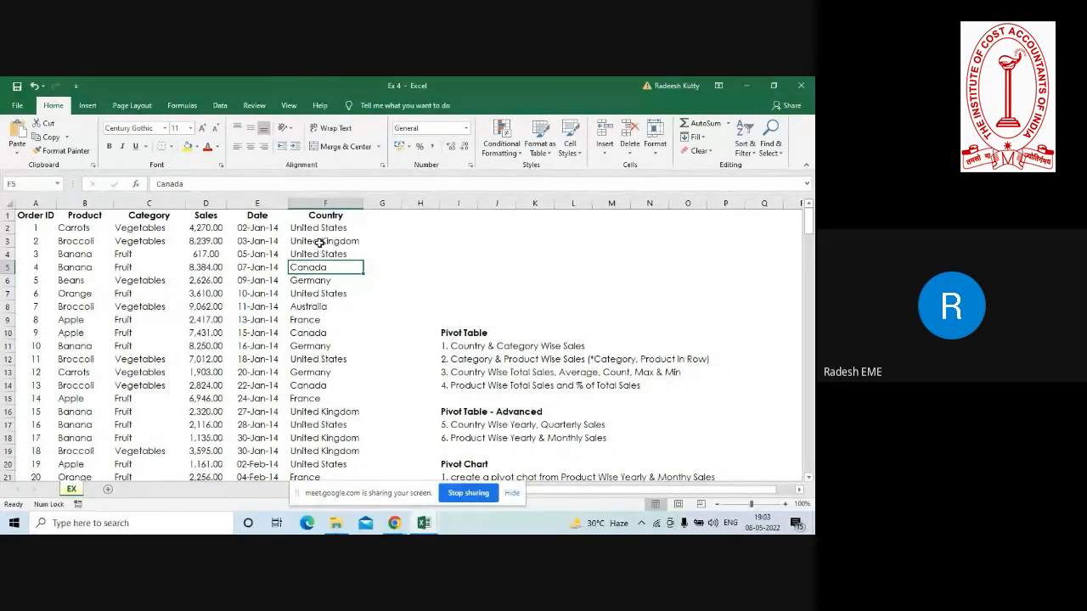
pyautogui.click(171, 254)
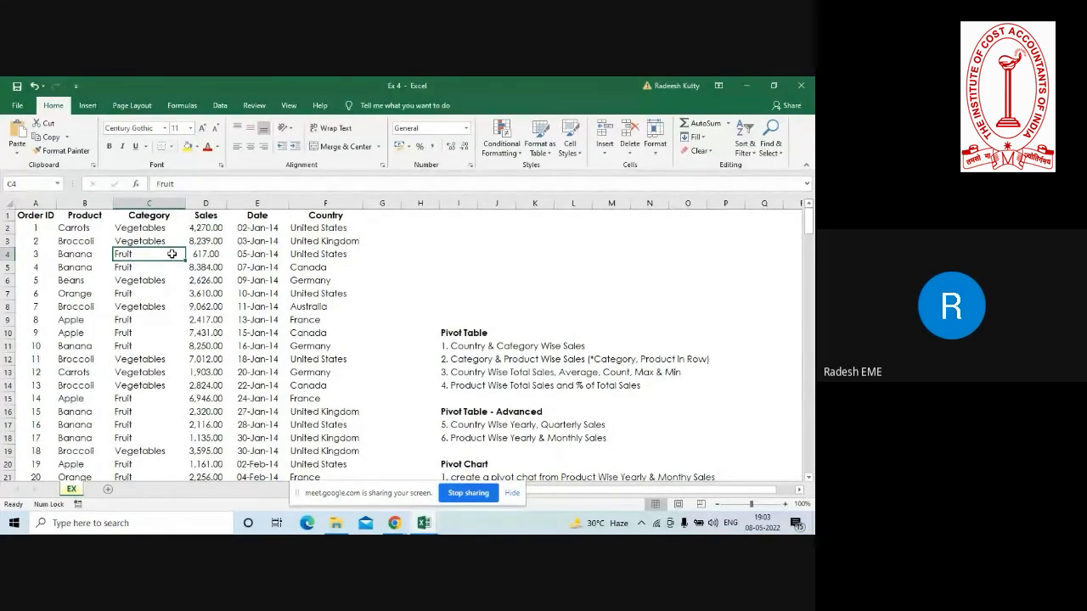
pyautogui.click(144, 231)
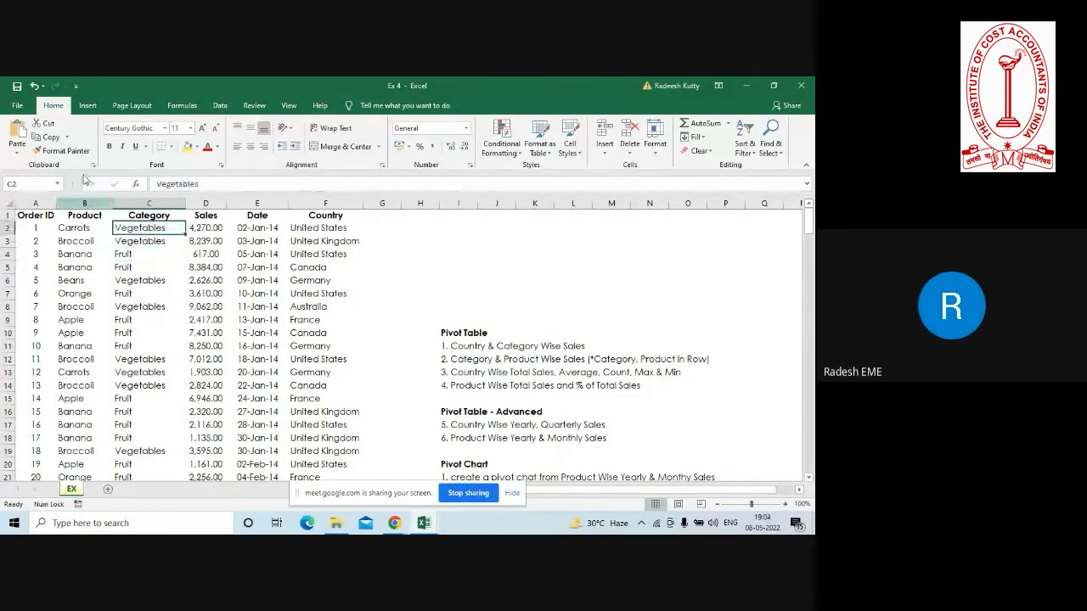
pyautogui.click(87, 107)
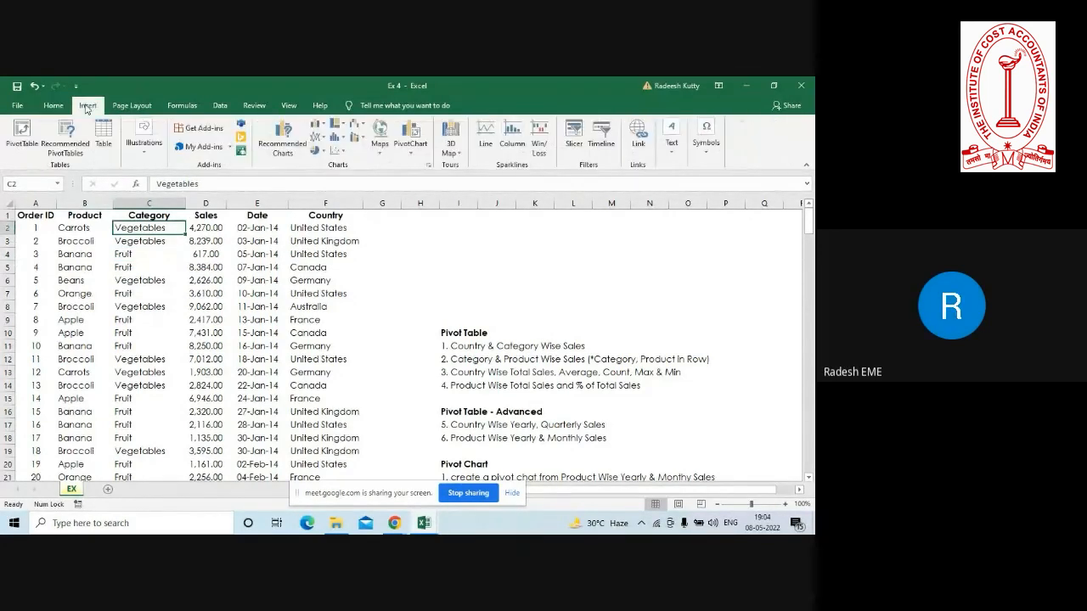
pyautogui.click(12, 147)
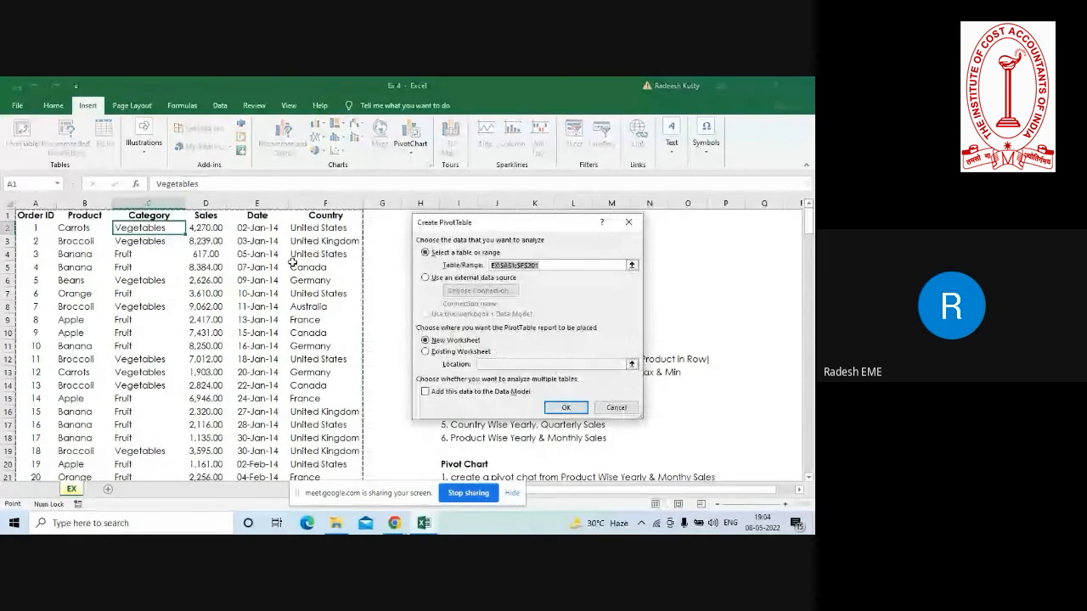
pyautogui.click(556, 407)
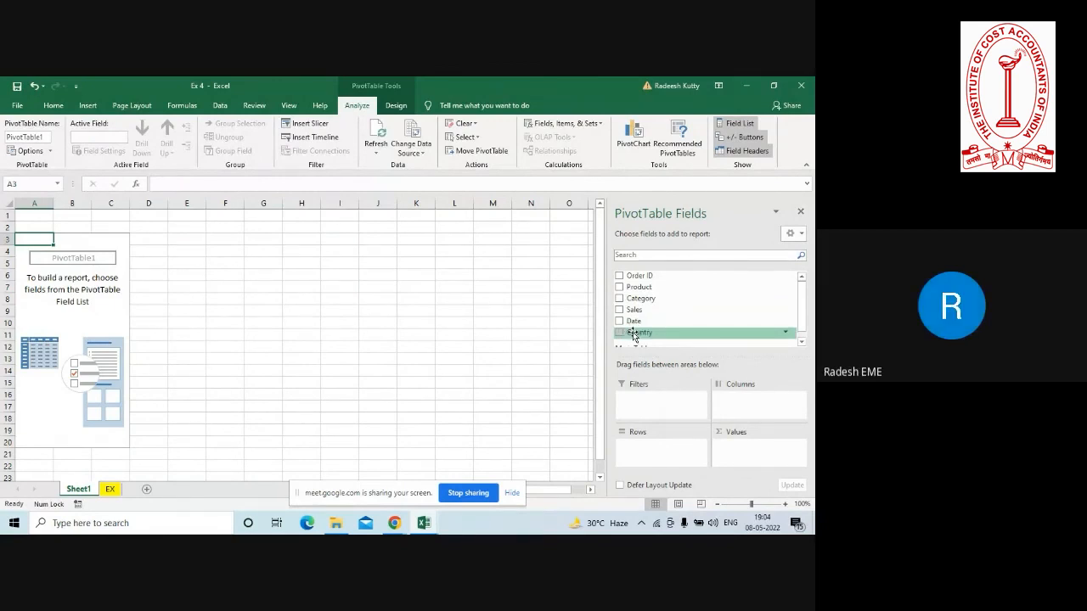
# Add Country as the PivotTable's report filter and generate a separate report filter page for each country.
pyautogui.moveTo(634, 335); pyautogui.dragTo(651, 410)
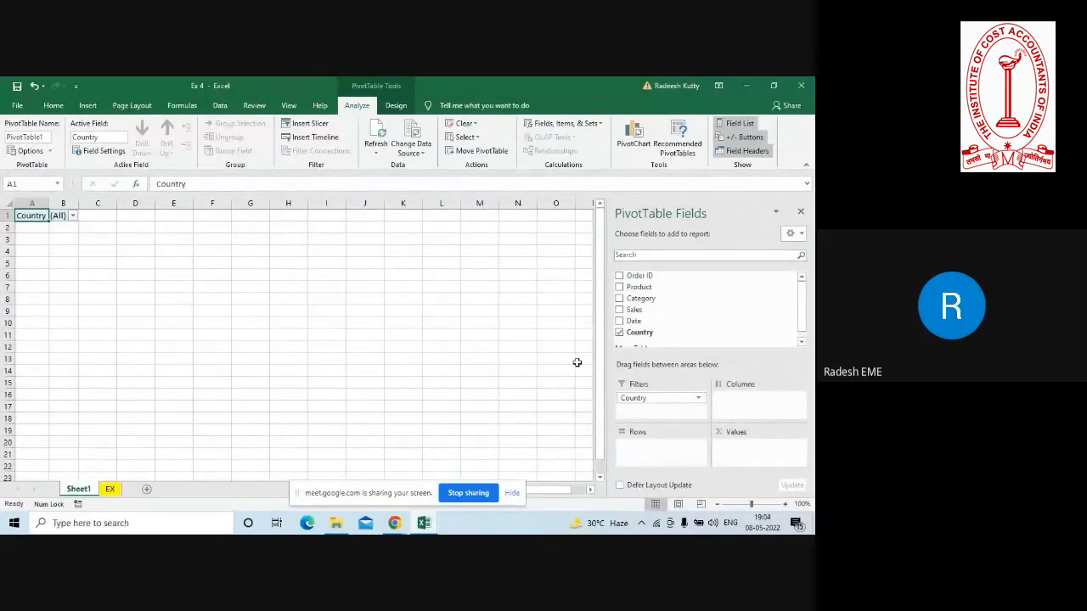
pyautogui.click(49, 153)
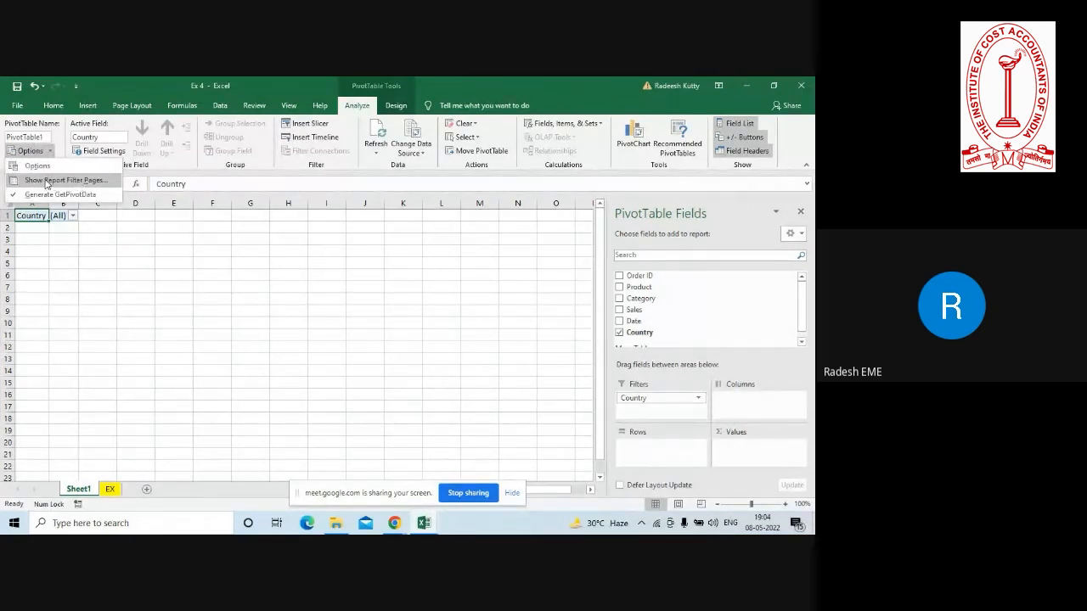
pyautogui.click(56, 181)
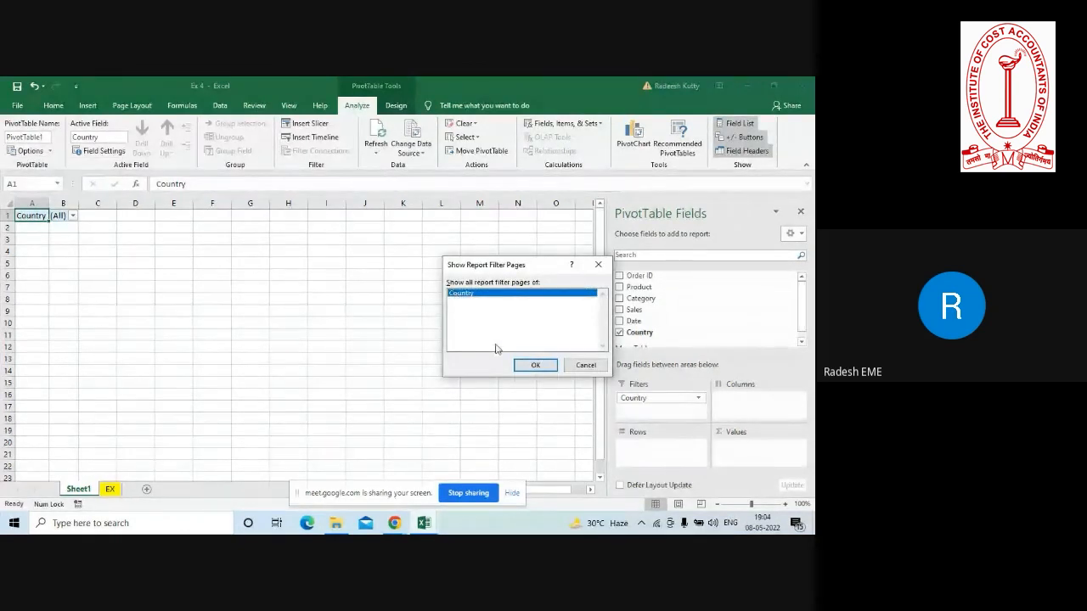
pyautogui.click(530, 367)
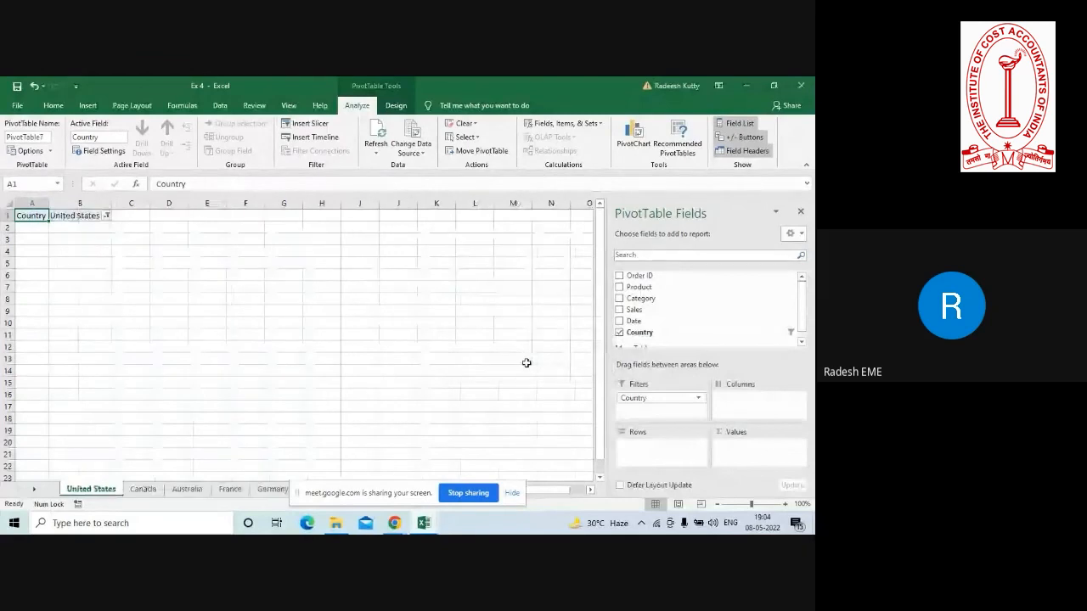
# Hide the screen-sharing notice and look through the Canada, Australia, France, Germany and United States pages.
pyautogui.click(141, 490)
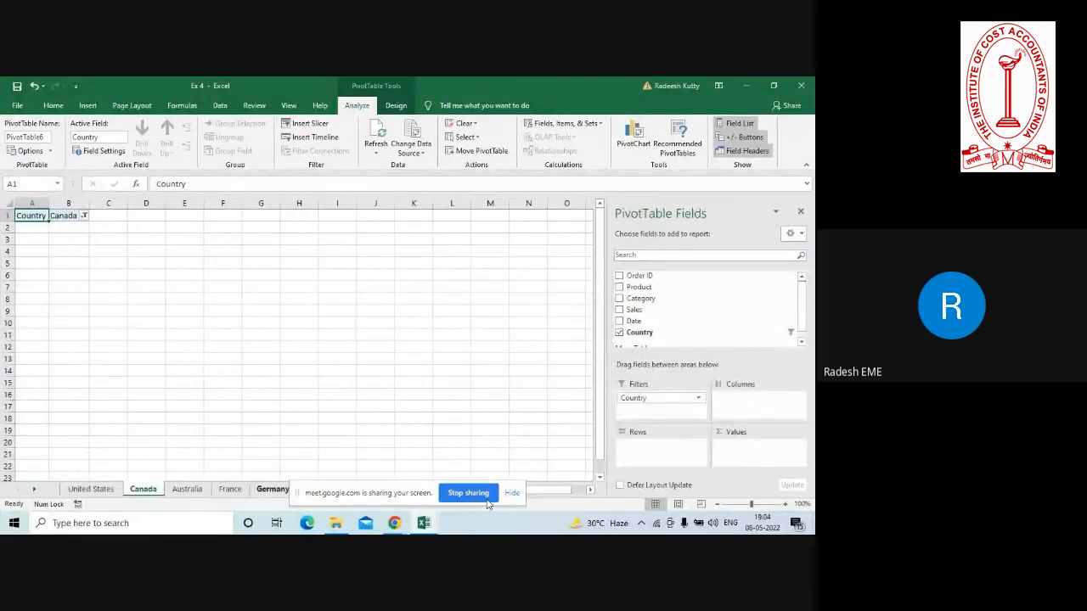
pyautogui.click(512, 497)
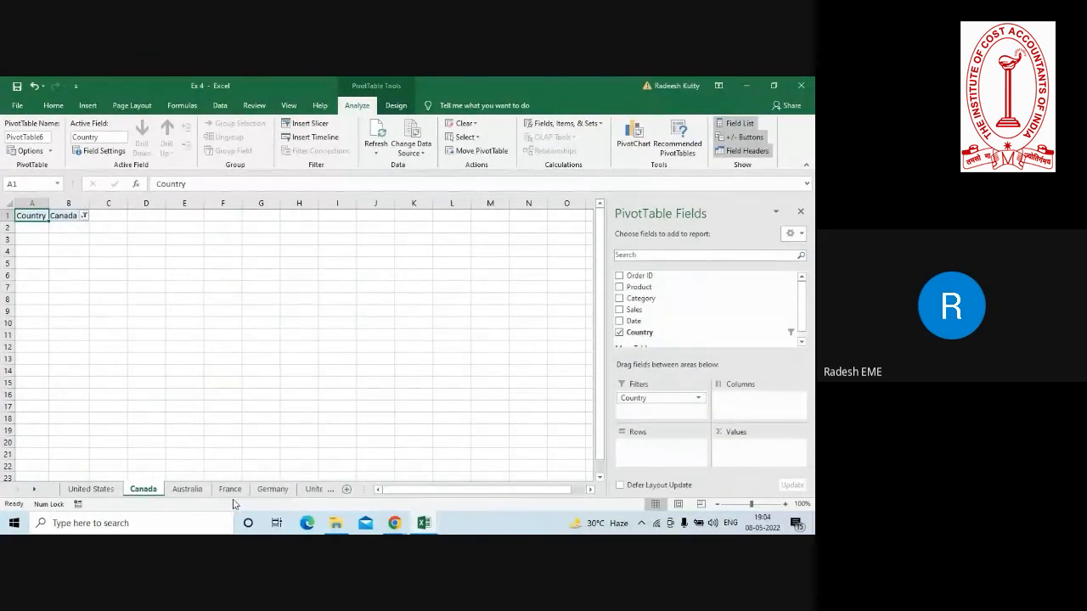
pyautogui.click(188, 490)
pyautogui.click(232, 491)
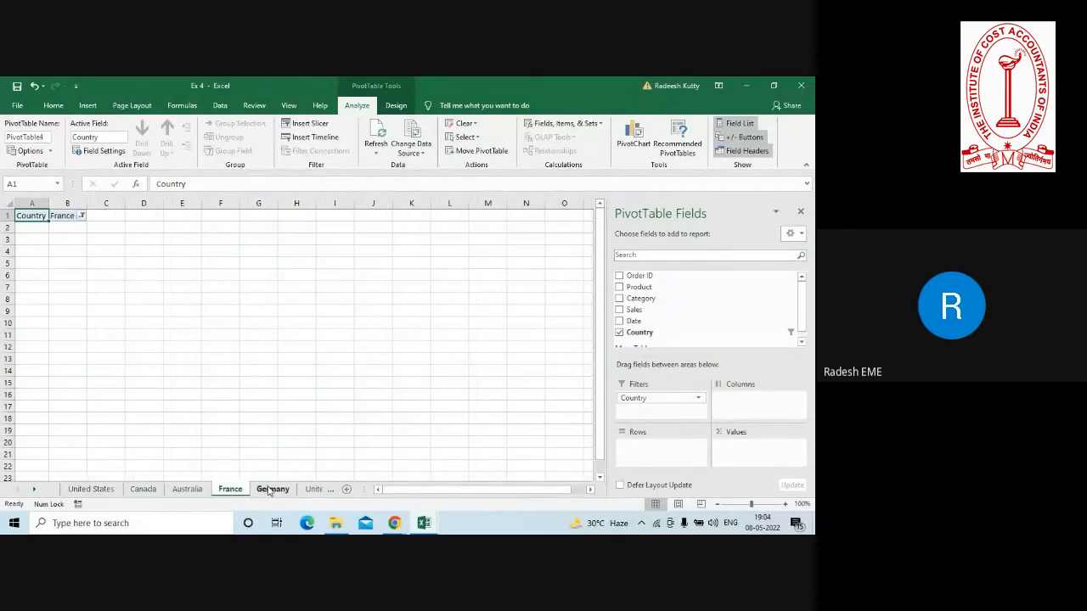
pyautogui.click(272, 490)
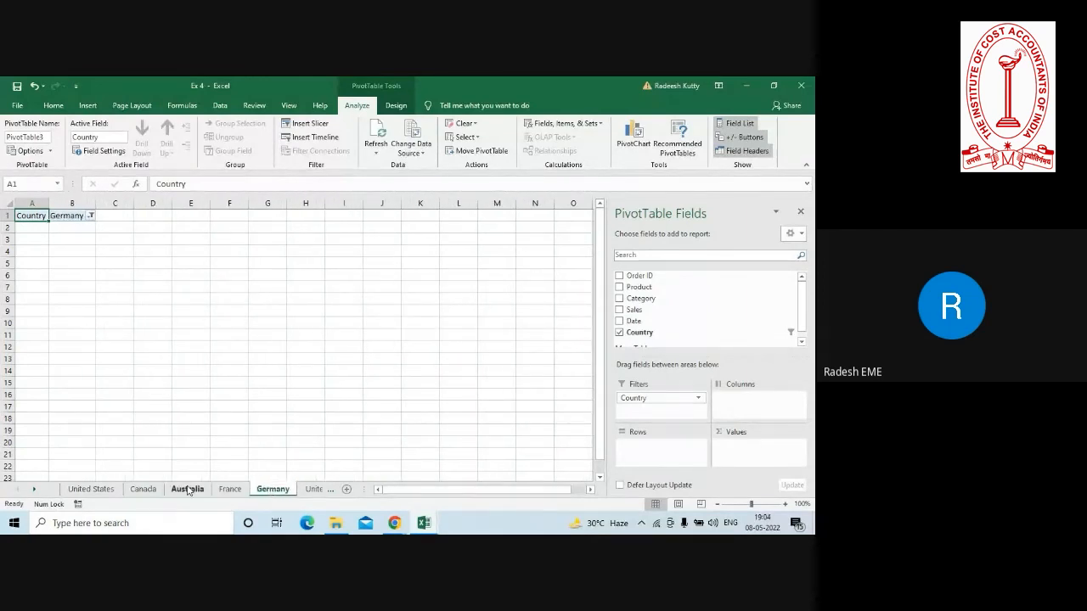
pyautogui.click(107, 493)
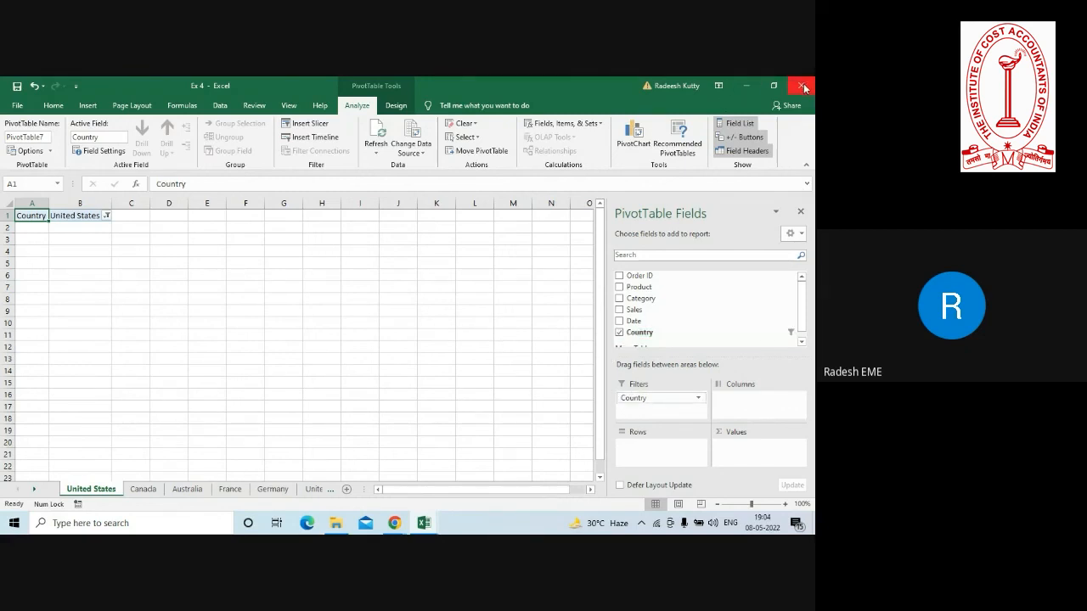
# Remove Country from the United States PivotTable, close the workbook without saving, and reopen Ex 4 from its folder.
pyautogui.click(619, 332)
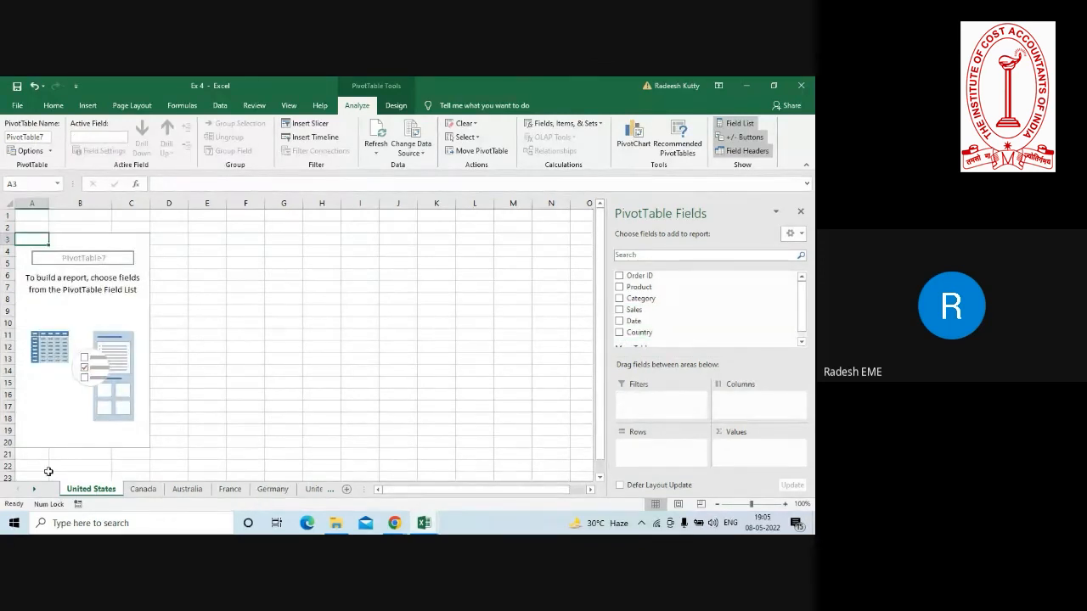
pyautogui.click(800, 87)
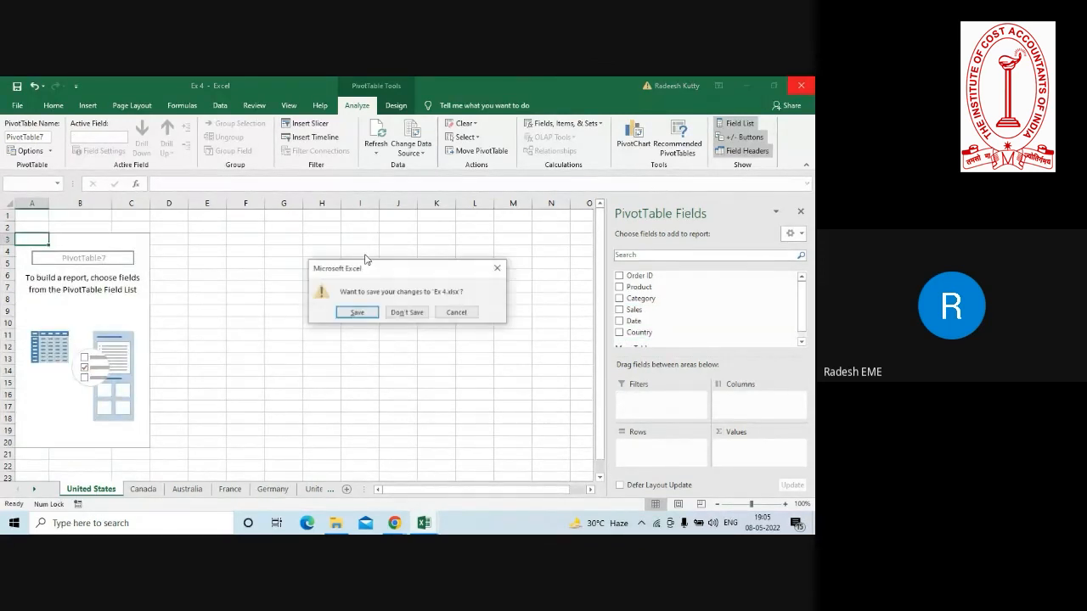
pyautogui.click(405, 313)
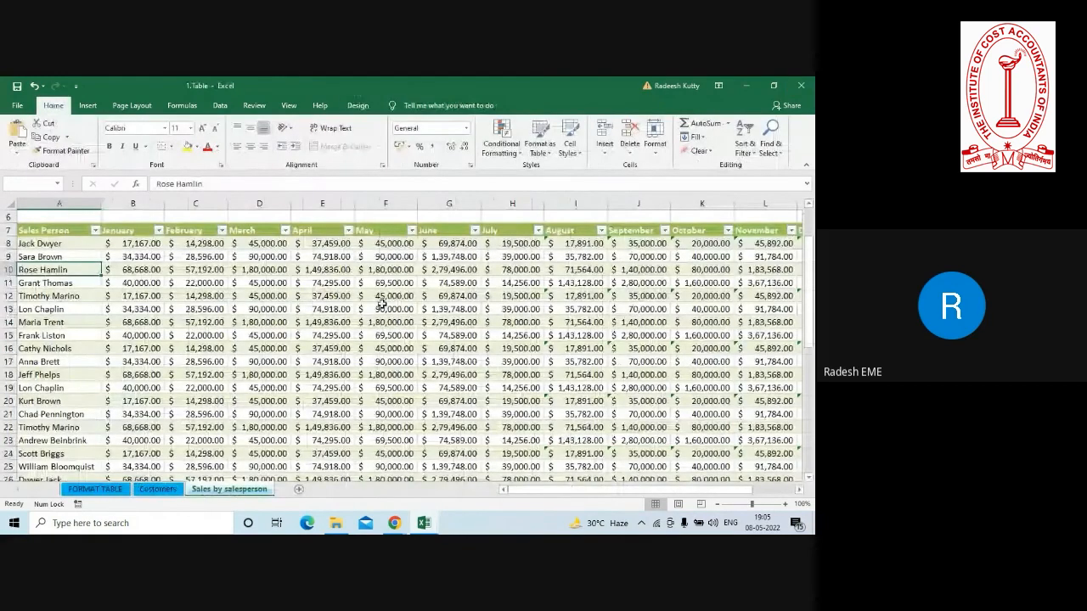
pyautogui.click(336, 523)
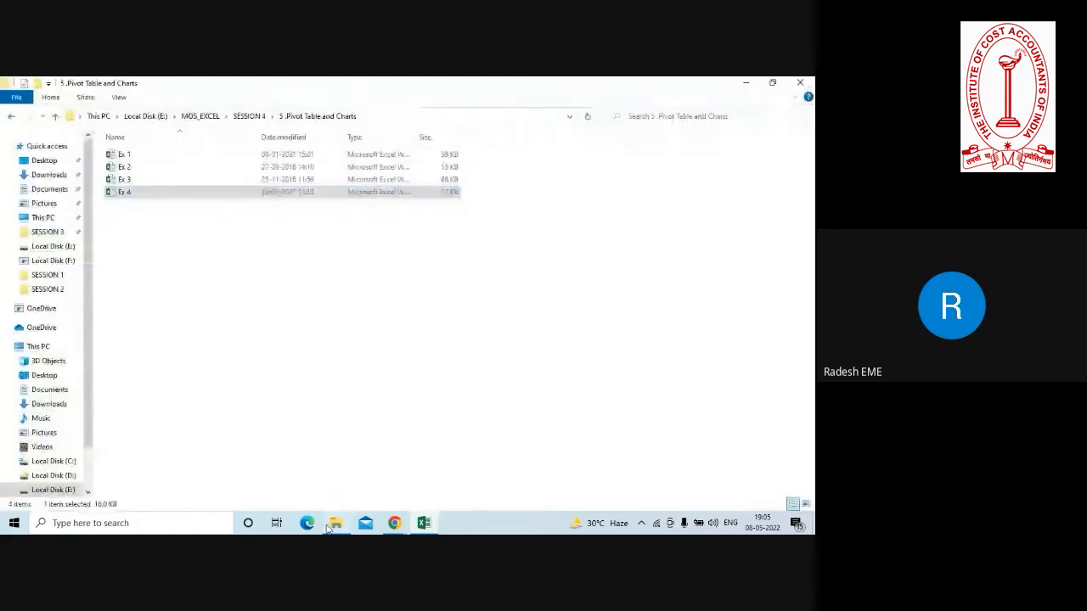
pyautogui.doubleClick(130, 194)
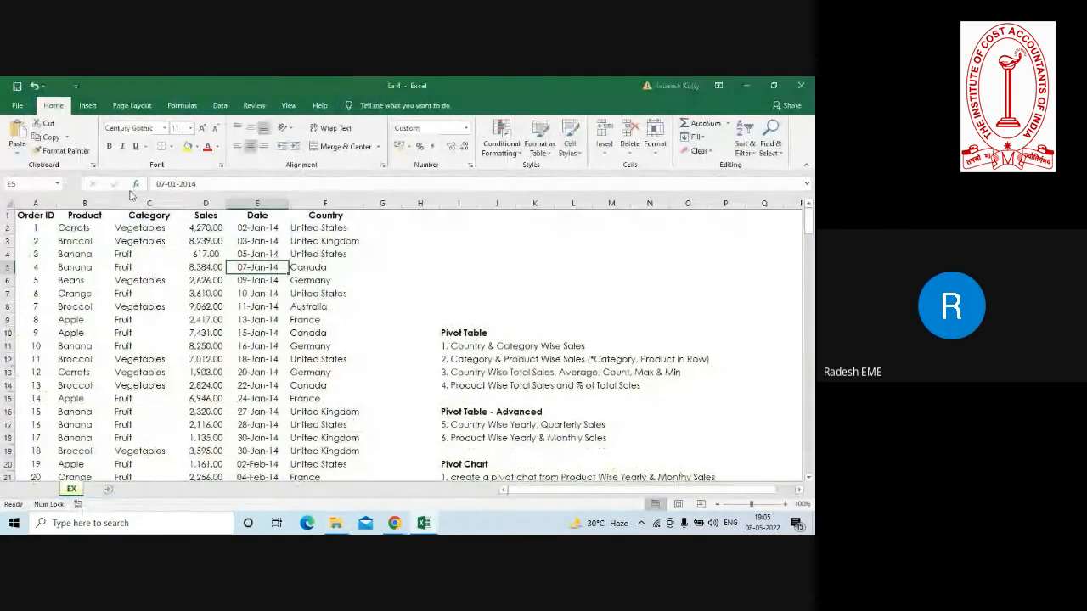
# Create a PivotTable from the full order table, range A1:F201 of the EX sheet, on a new worksheet.
pyautogui.click(147, 307)
pyautogui.click(204, 268)
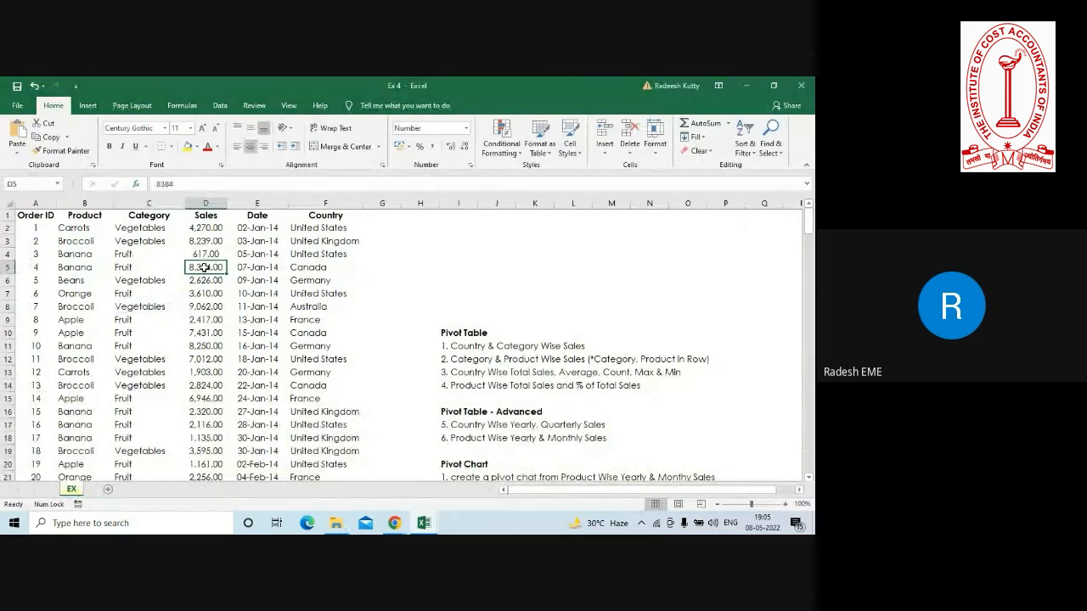
pyautogui.click(317, 229)
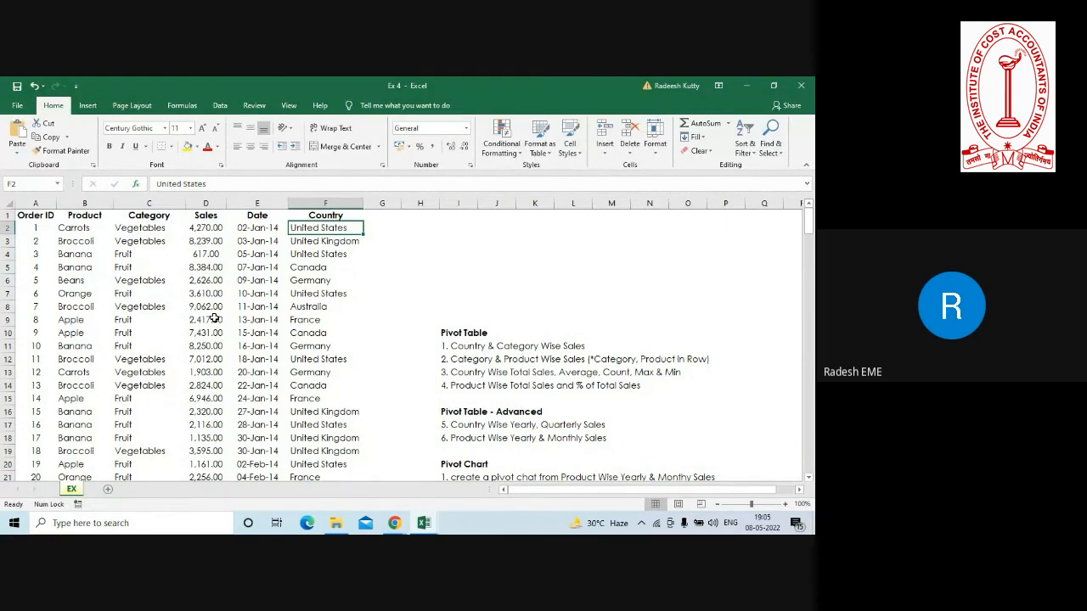
pyautogui.click(146, 283)
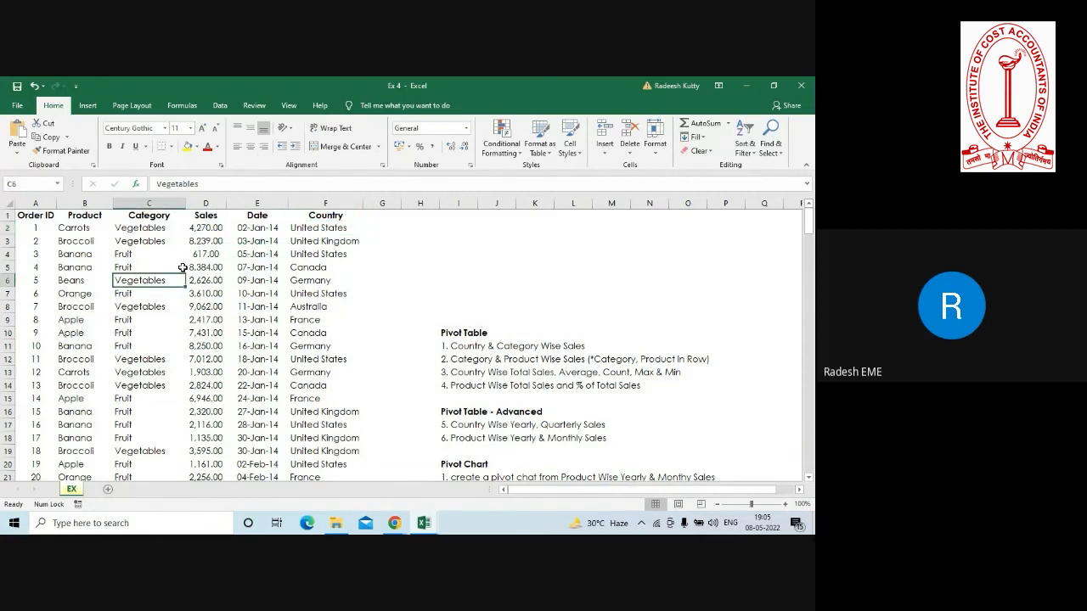
pyautogui.click(92, 108)
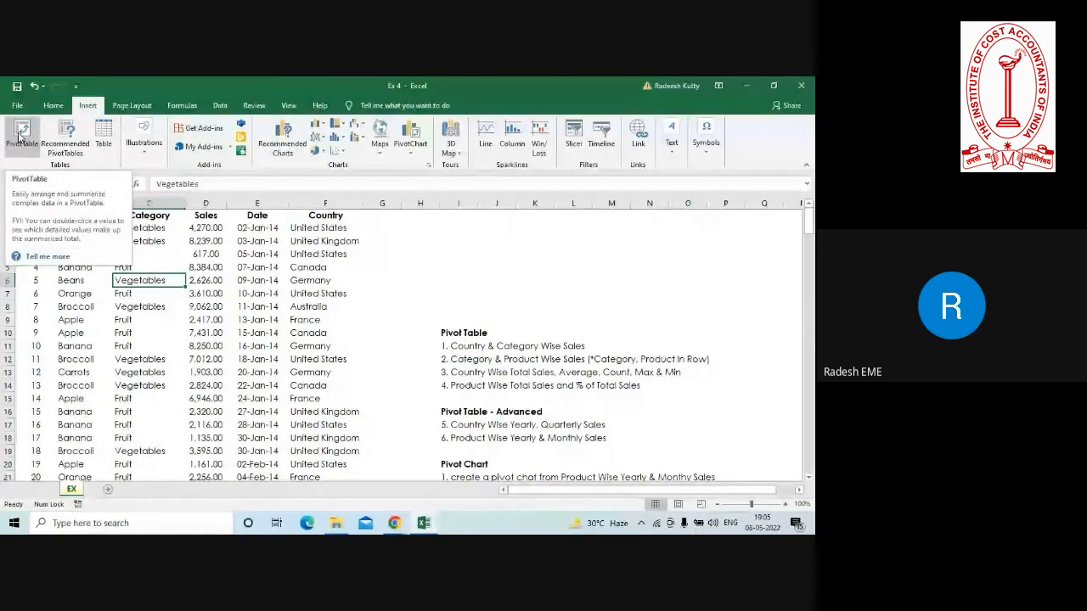
pyautogui.click(19, 135)
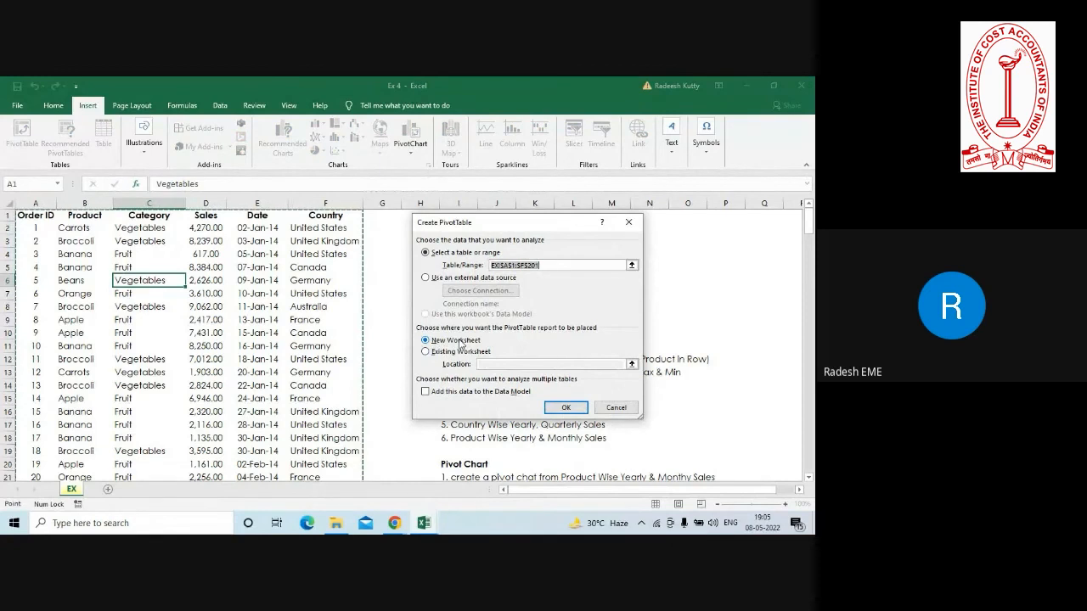
pyautogui.click(567, 410)
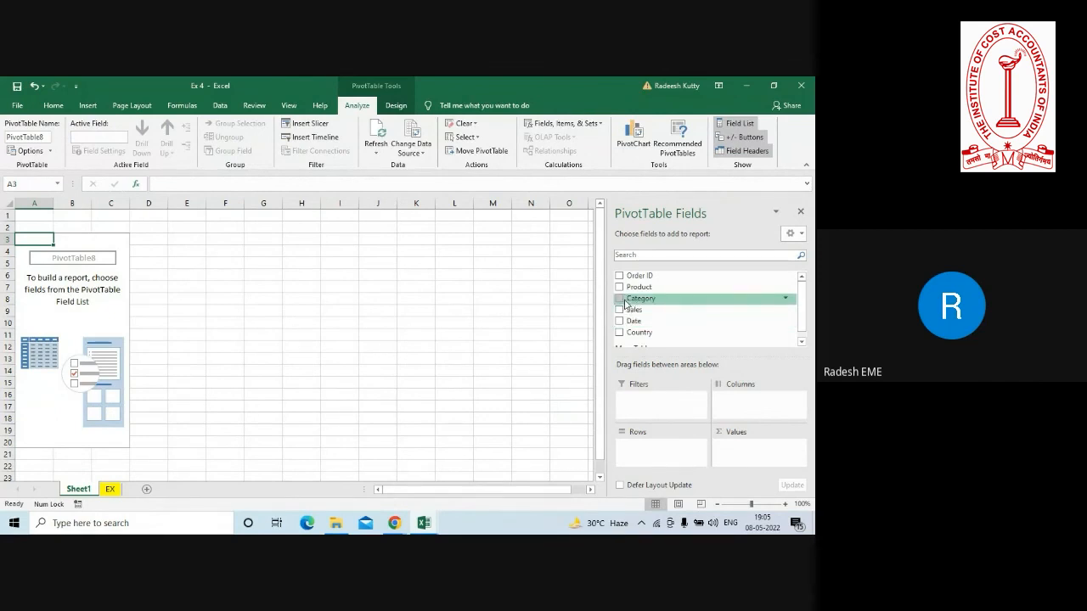
# Lay out the PivotTable with Category in rows, the sum of Sales as values and Country as report filter.
pyautogui.moveTo(633, 301); pyautogui.dragTo(647, 458)
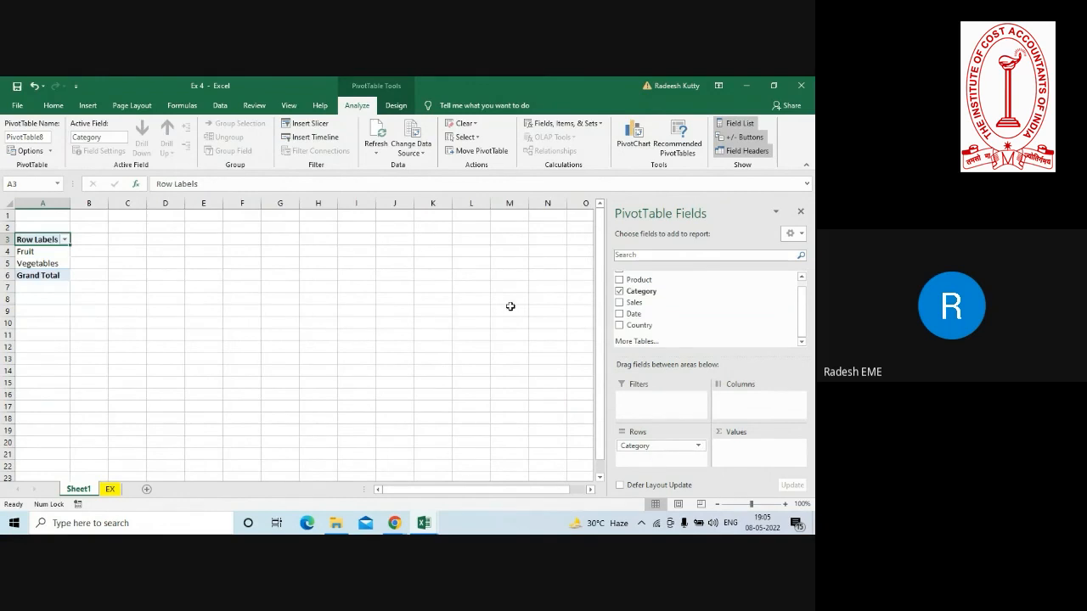
pyautogui.moveTo(633, 304); pyautogui.dragTo(743, 453)
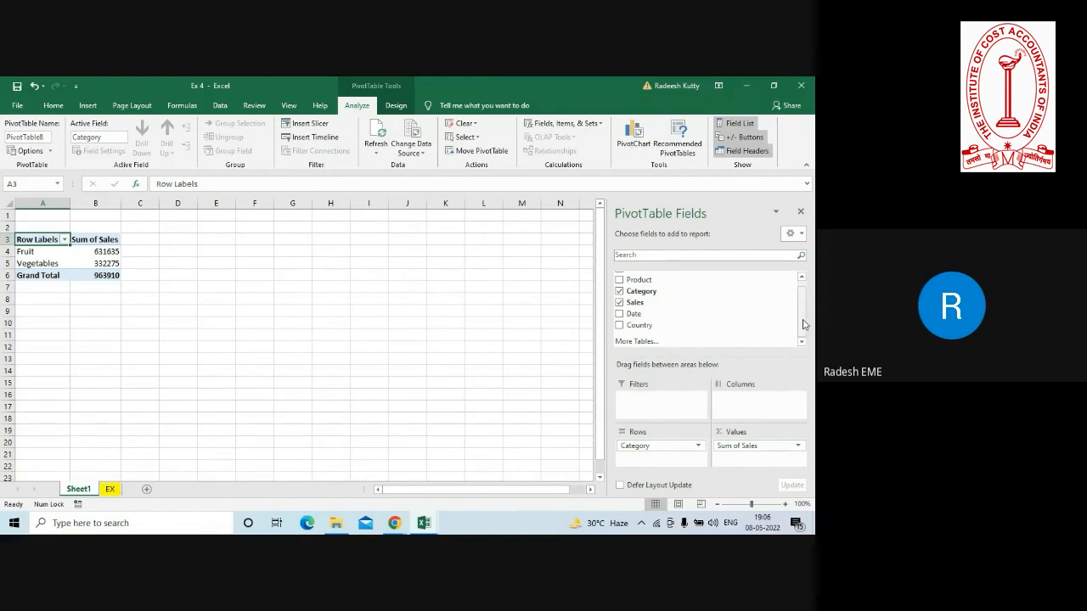
pyautogui.moveTo(804, 324); pyautogui.dragTo(812, 293)
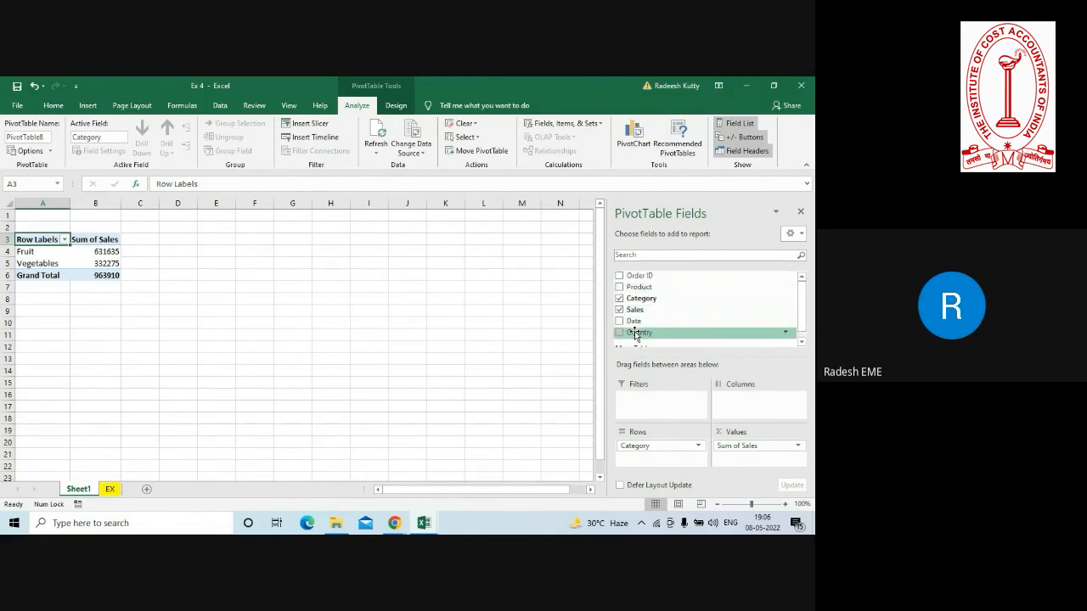
pyautogui.moveTo(637, 334); pyautogui.dragTo(647, 403)
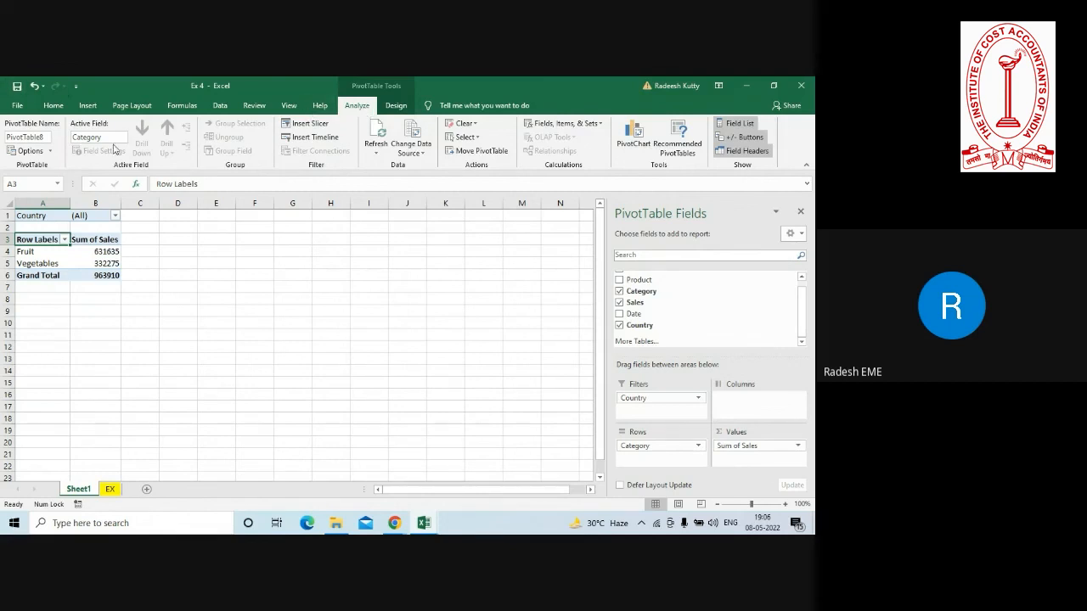
# Generate report filter pages for the Country field and view the Canada and Australia sheets.
pyautogui.click(51, 151)
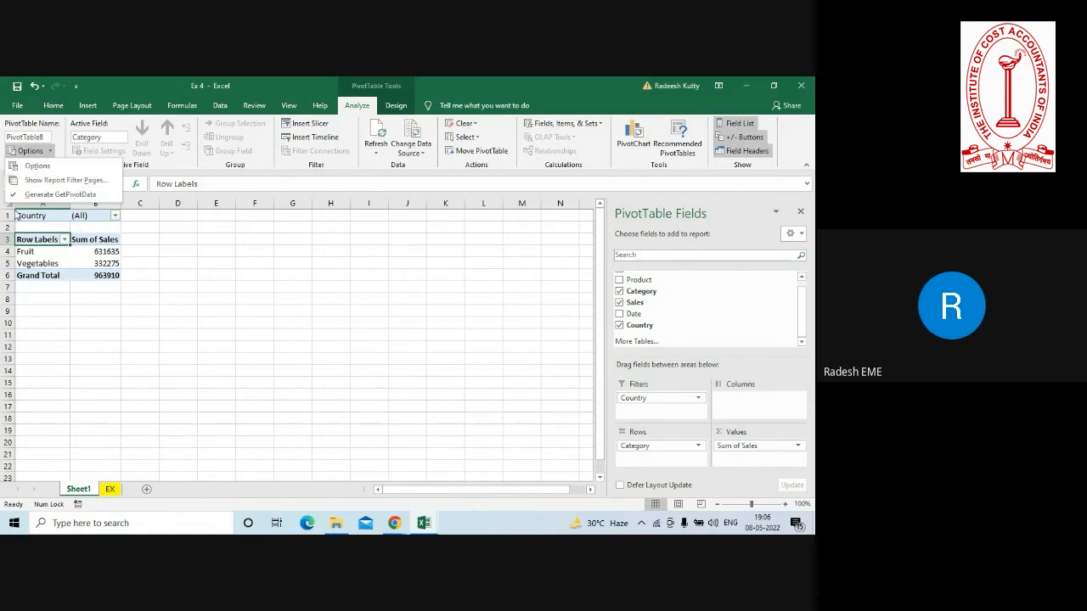
pyautogui.click(62, 181)
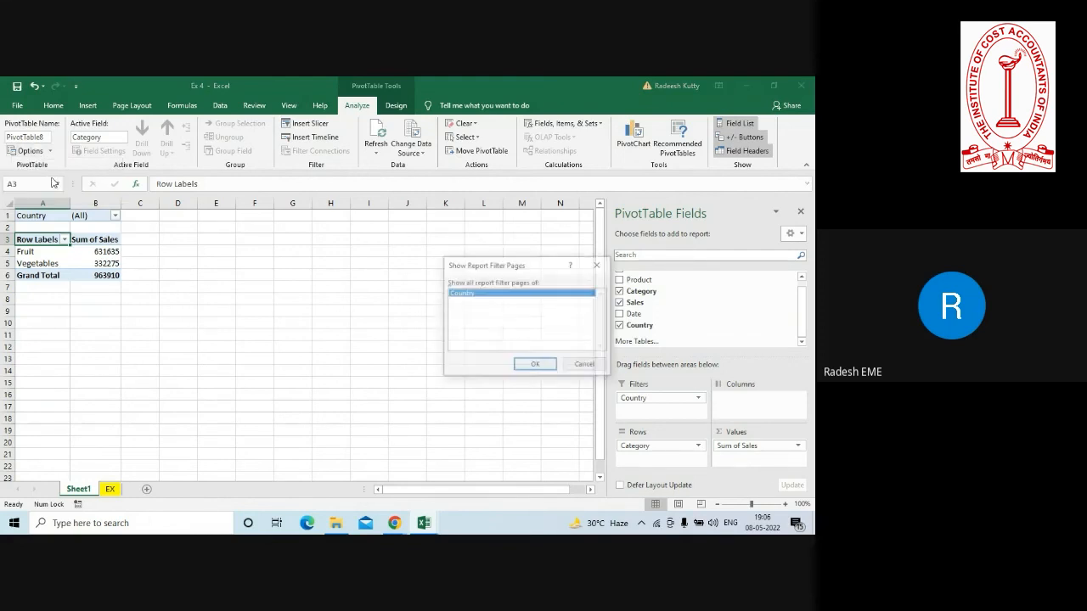
pyautogui.click(526, 365)
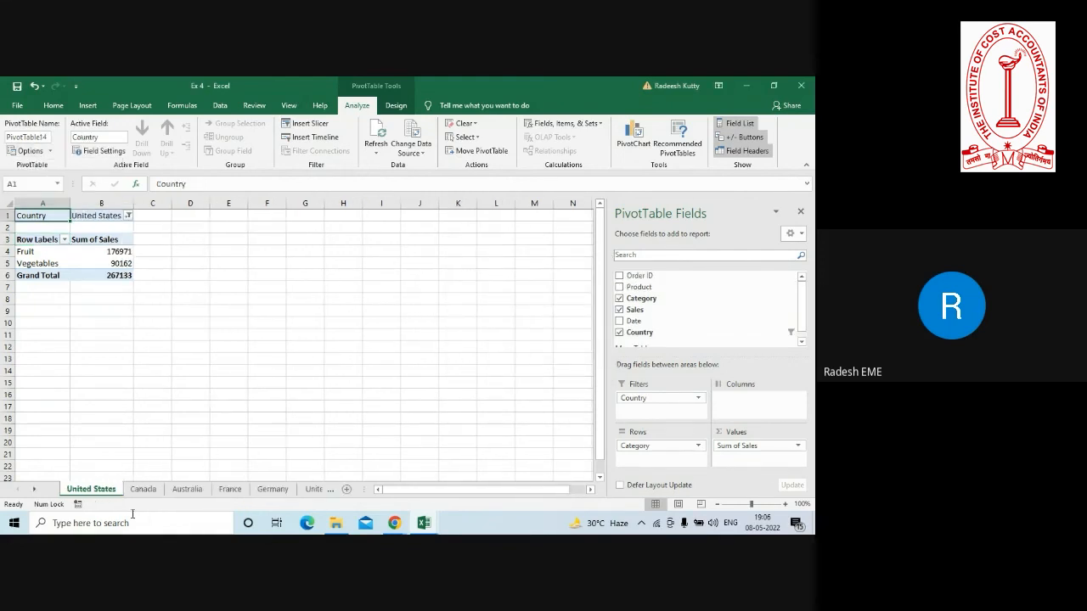
pyautogui.click(149, 488)
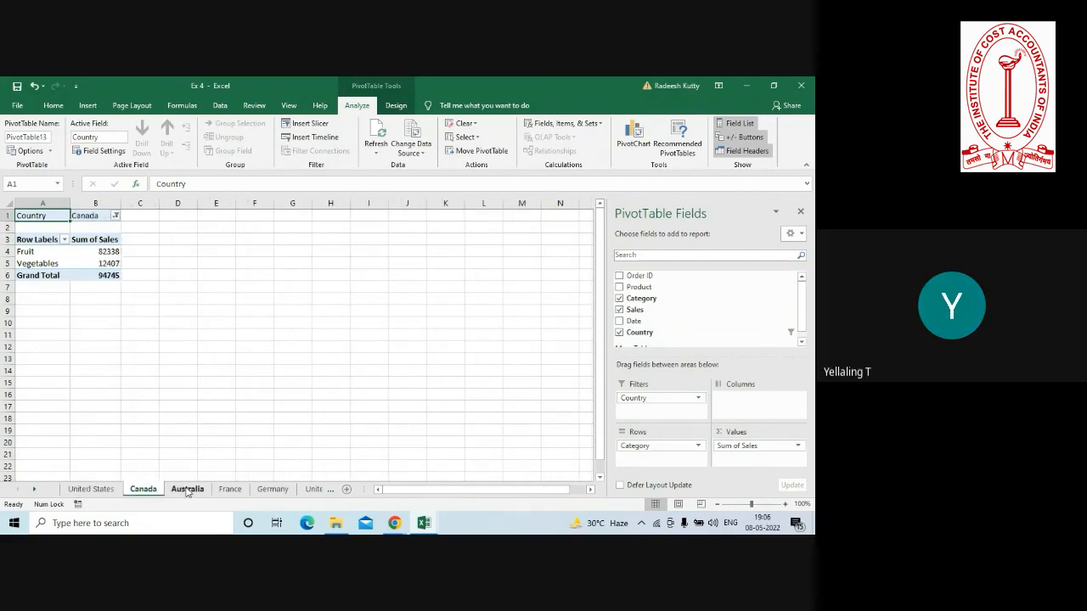
pyautogui.click(187, 490)
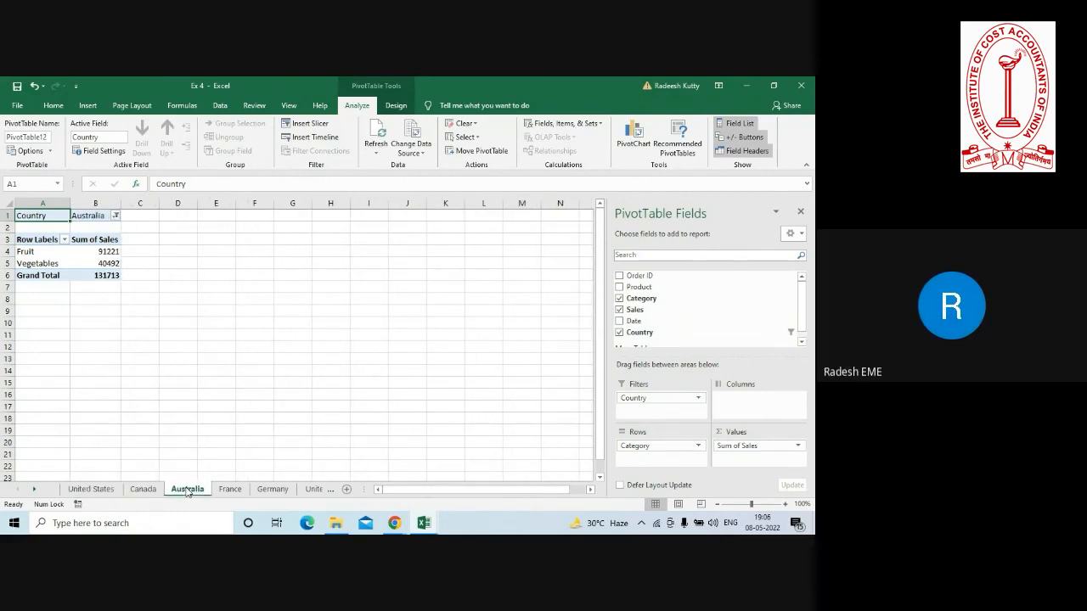
# Check the Fruit and Vegetables sales on the Australia sheet and close the Ex 4 workbook without saving.
pyautogui.click(94, 252)
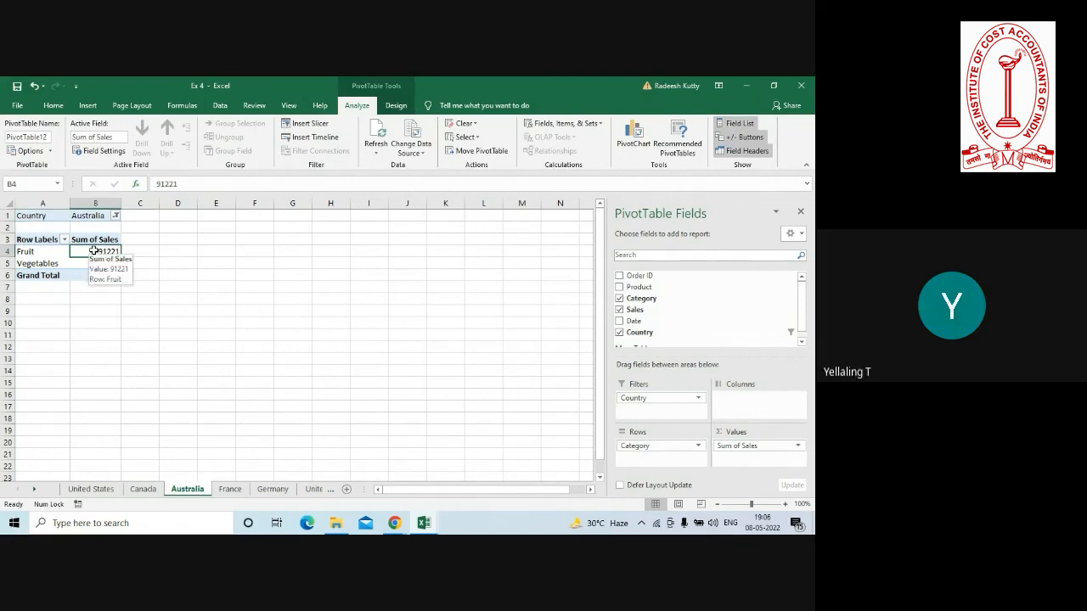
pyautogui.click(82, 266)
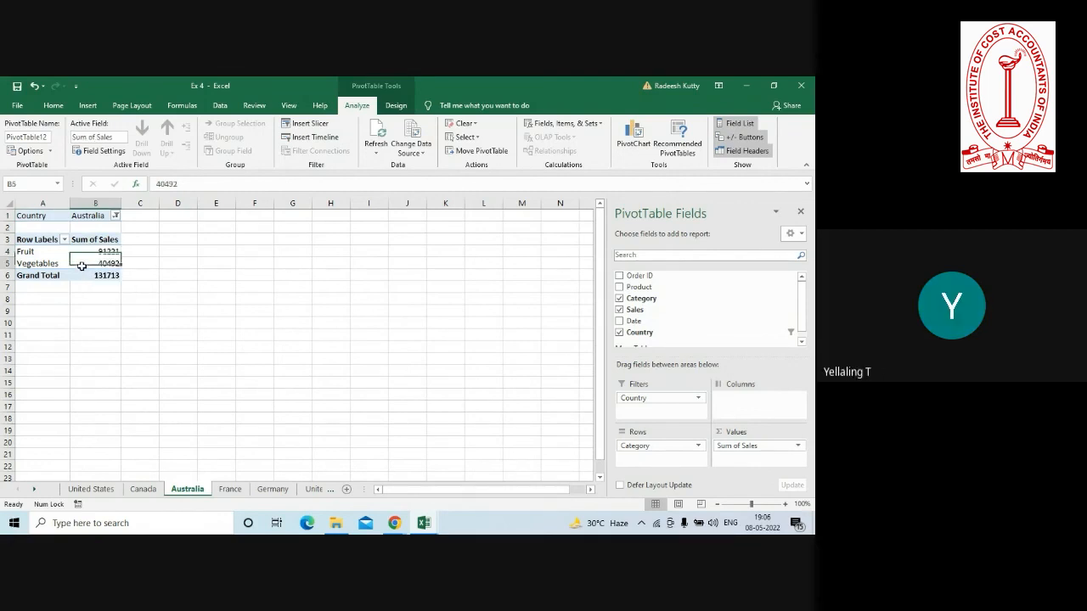
pyautogui.click(801, 87)
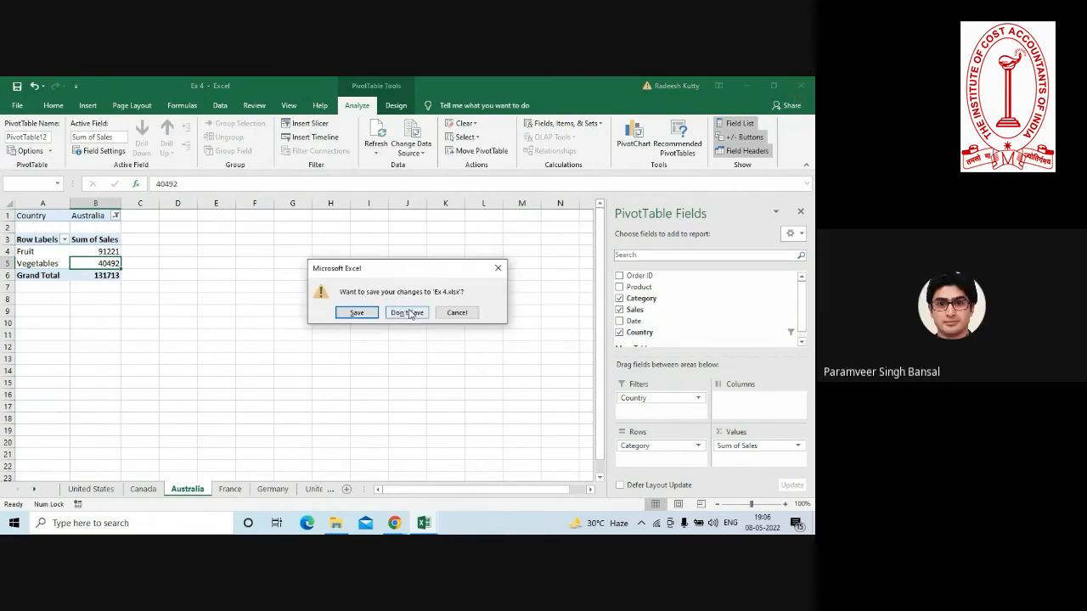
pyautogui.click(408, 313)
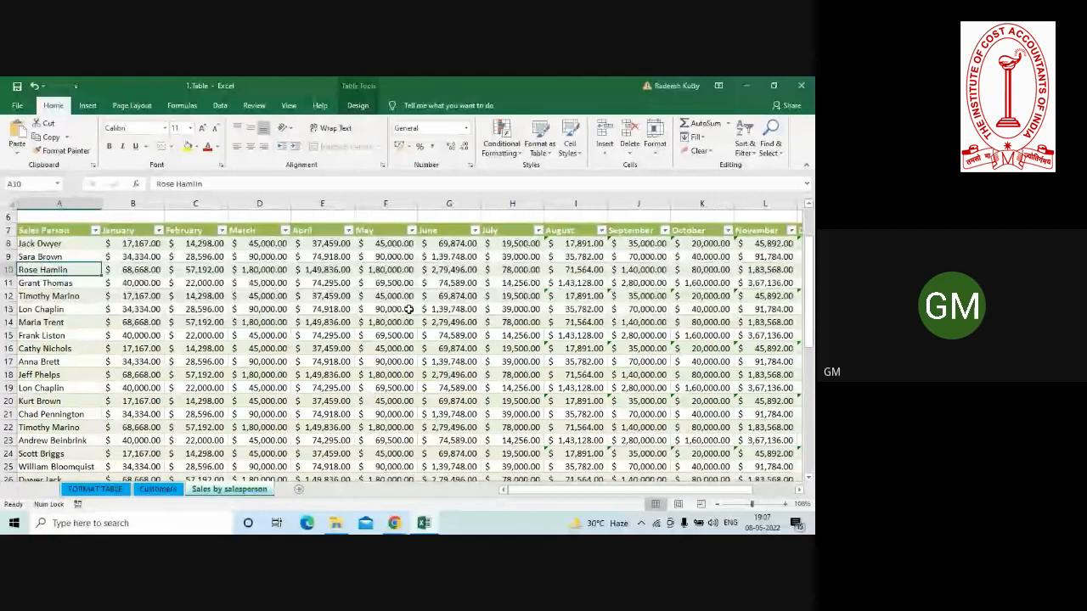
pyautogui.click(350, 363)
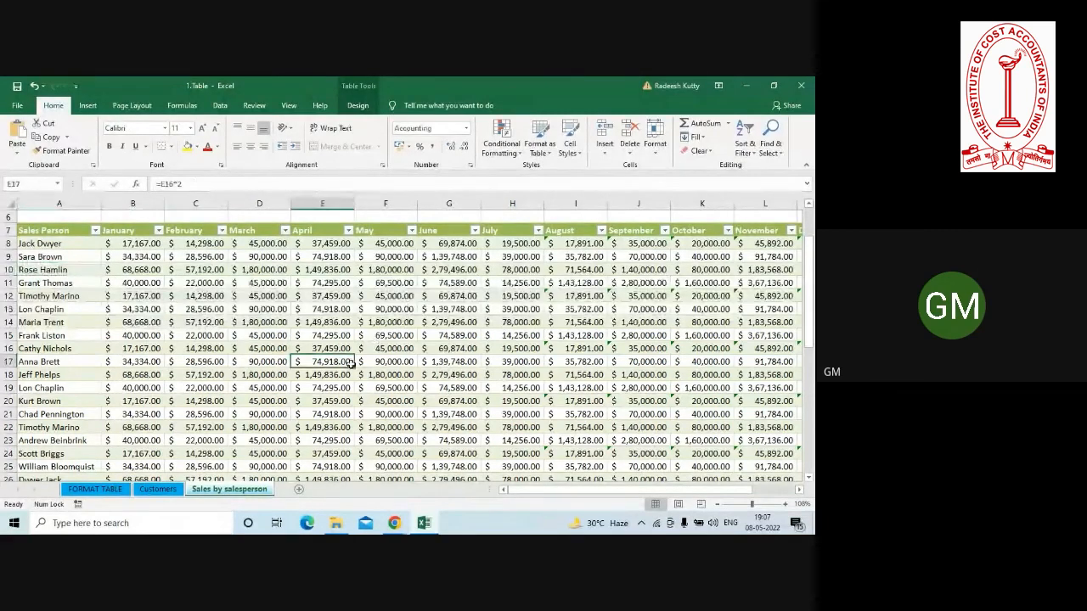
pyautogui.click(390, 353)
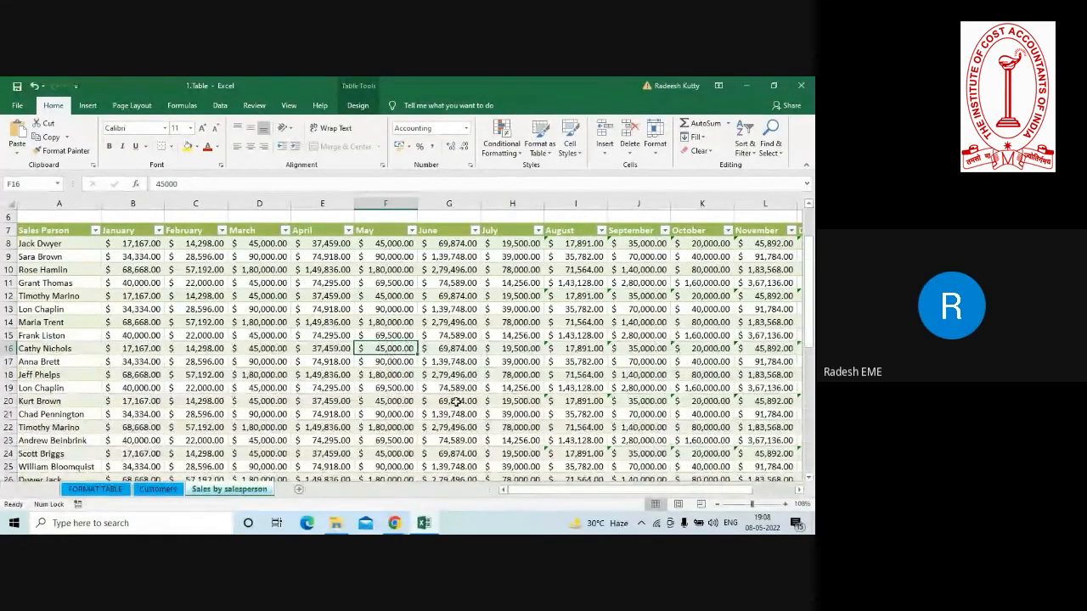
pyautogui.click(429, 320)
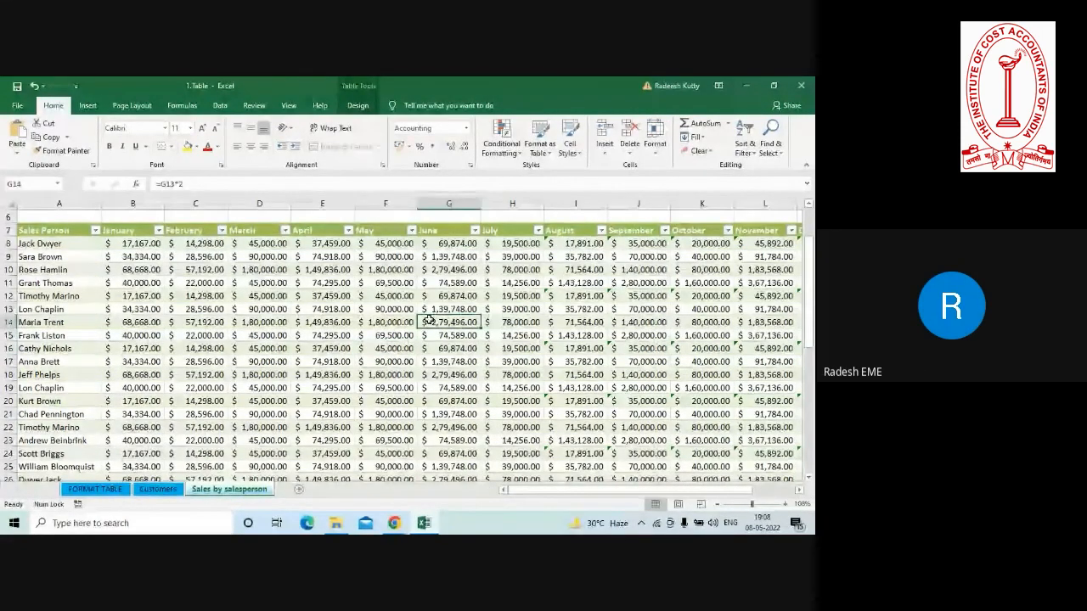
pyautogui.click(220, 105)
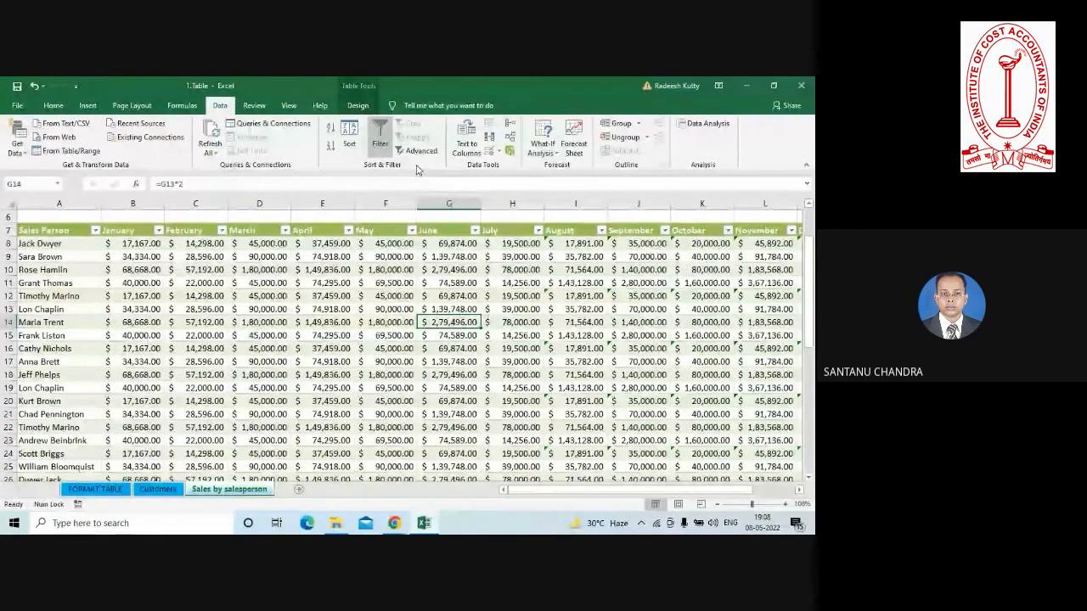
pyautogui.click(554, 155)
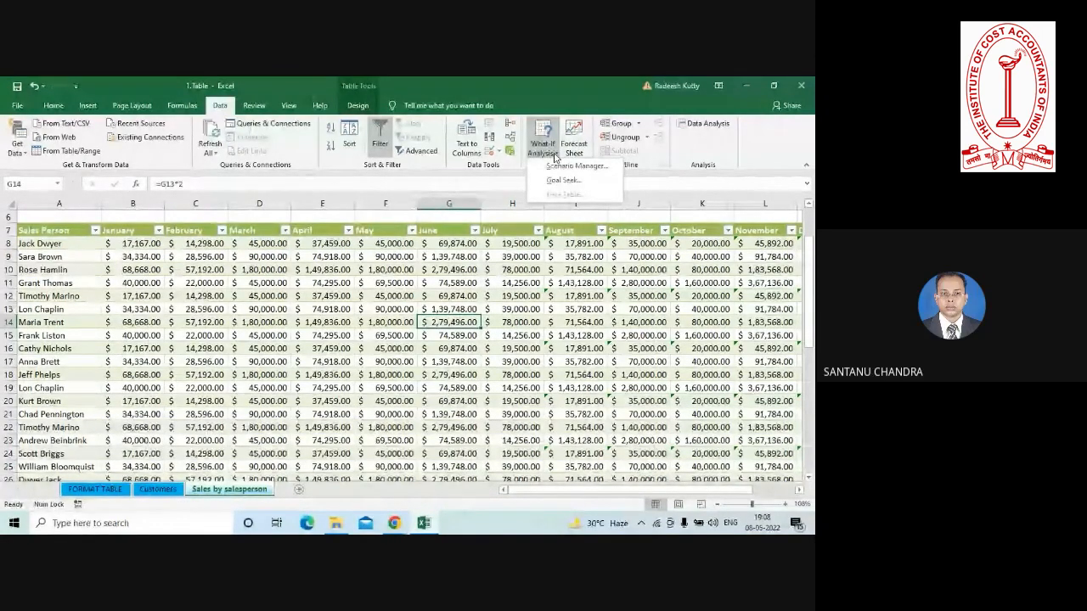
pyautogui.click(423, 346)
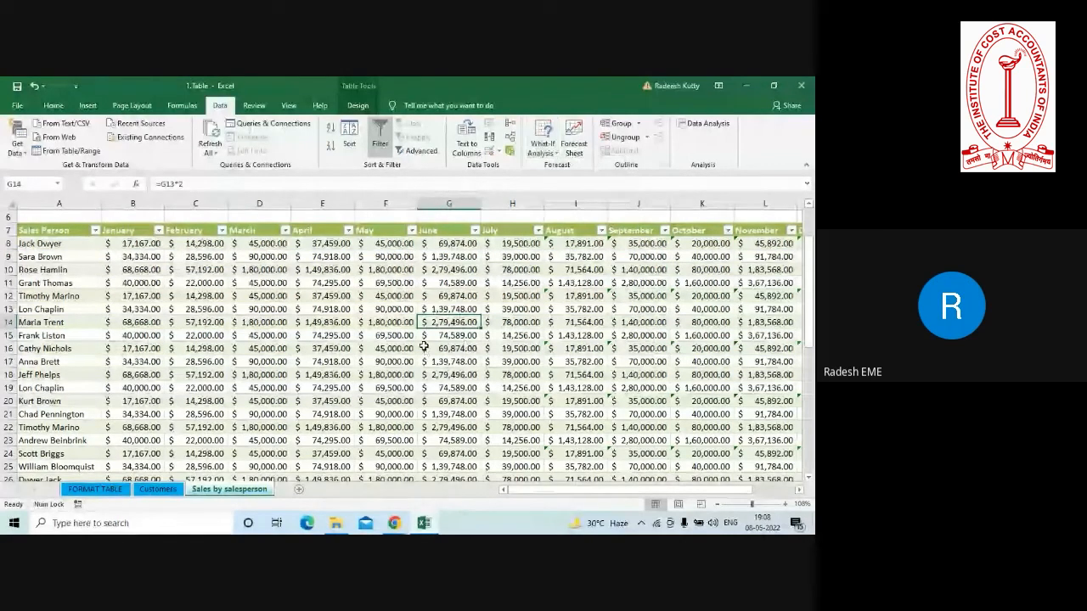